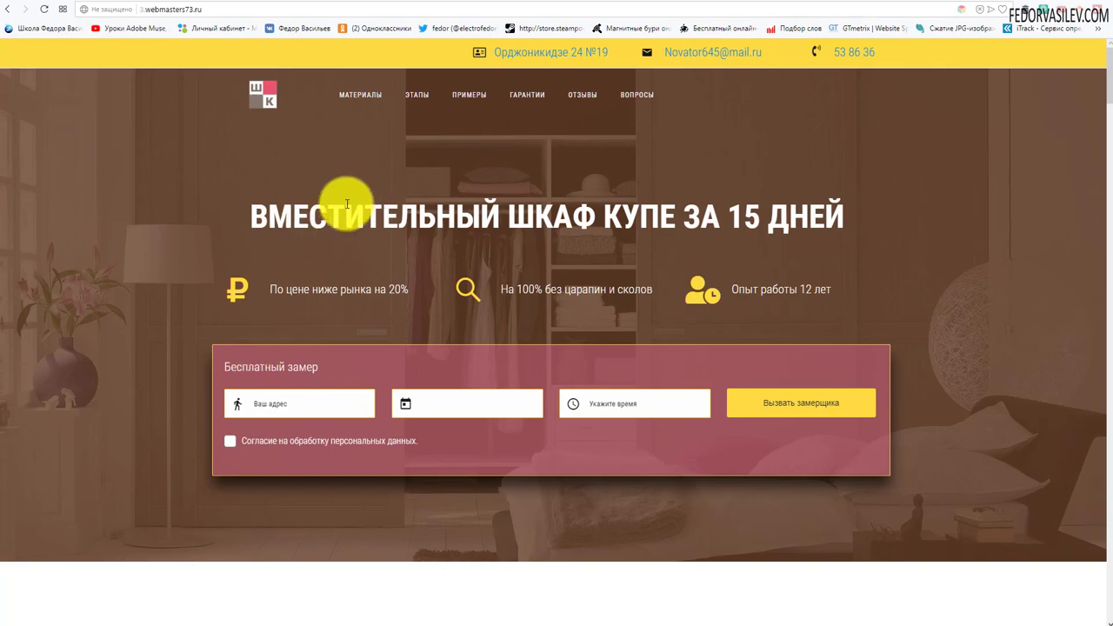
Step: Look over the wardrobe landing page's first screen, measurement request form and section on custom wardrobe advantages
scroll(250, 199, down, 3)
scroll(257, 199, down, 2)
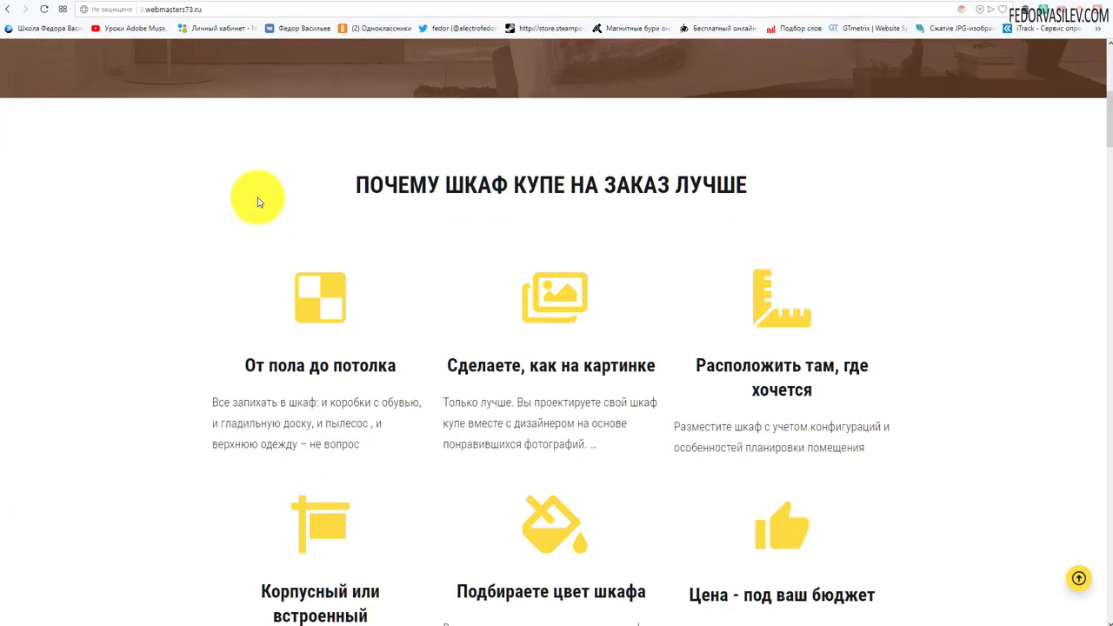
scroll(951, 255, down, 1)
scroll(992, 255, up, 1)
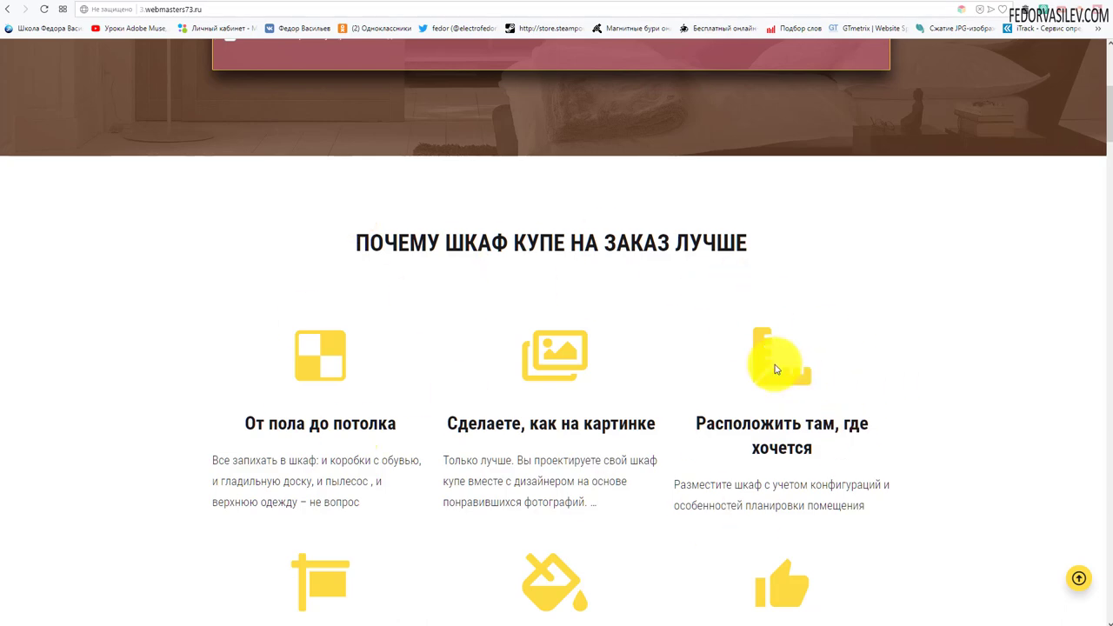
scroll(826, 348, down, 2)
scroll(947, 291, up, 2)
scroll(948, 279, up, 2)
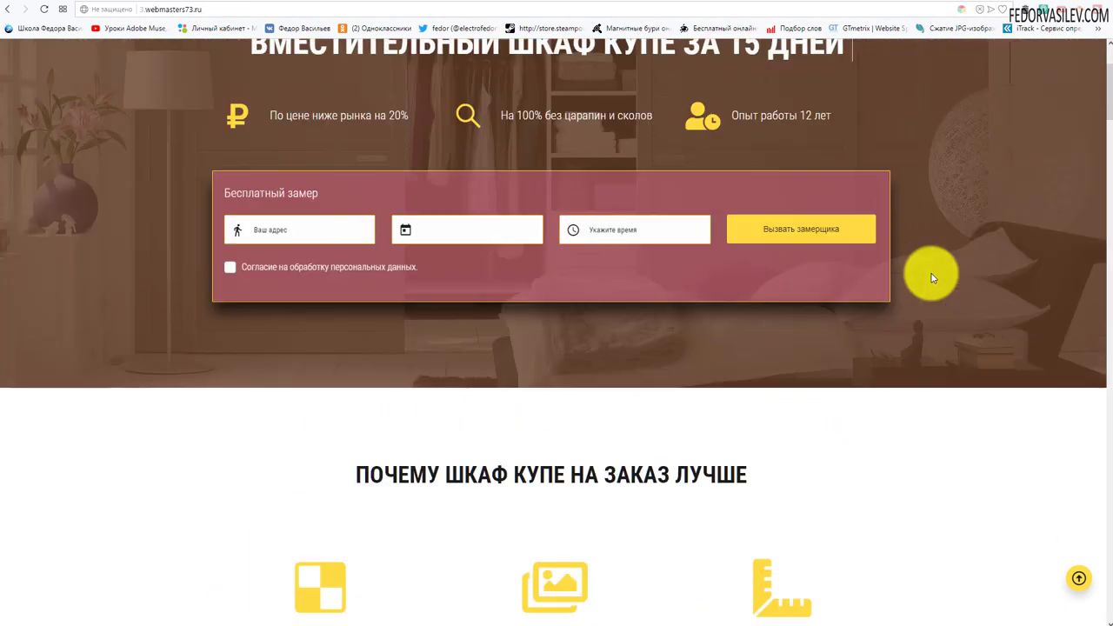
scroll(931, 276, up, 2)
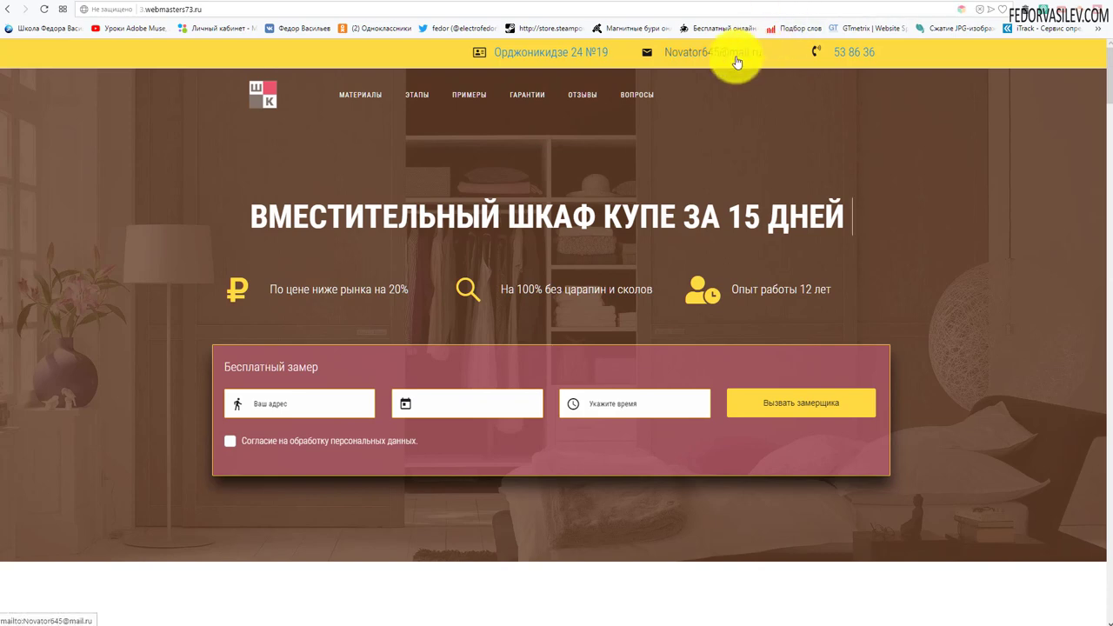
Step: Review the whole landing page, from the work stages and guarantee certificate to the reviews and frequently asked questions
key(ctrl+Tab)
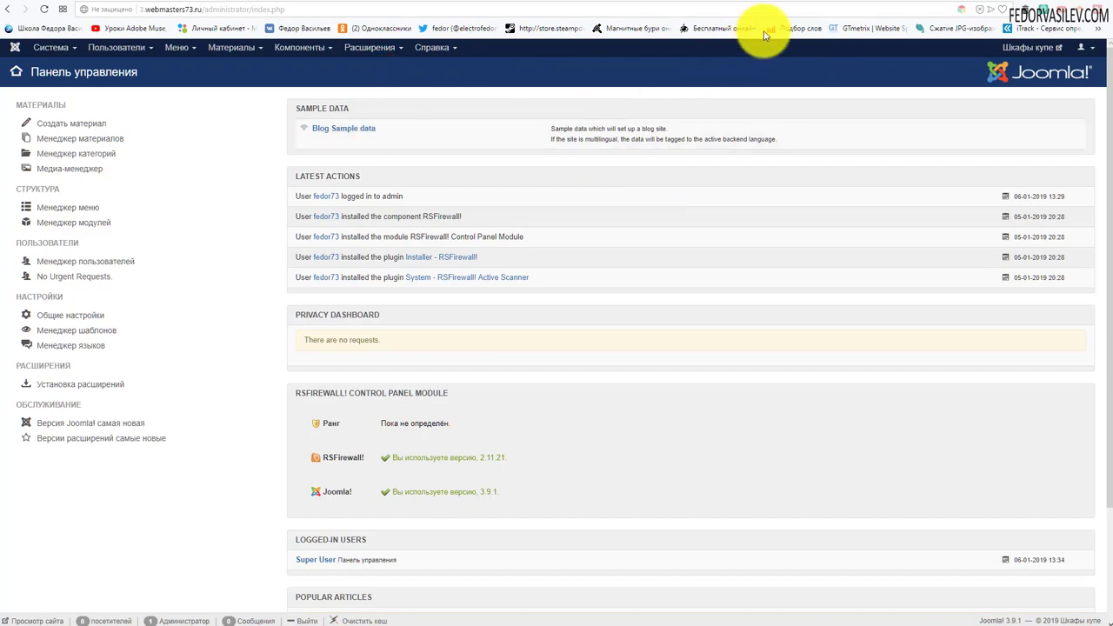
click(826, 1)
scroll(455, 178, down, 10)
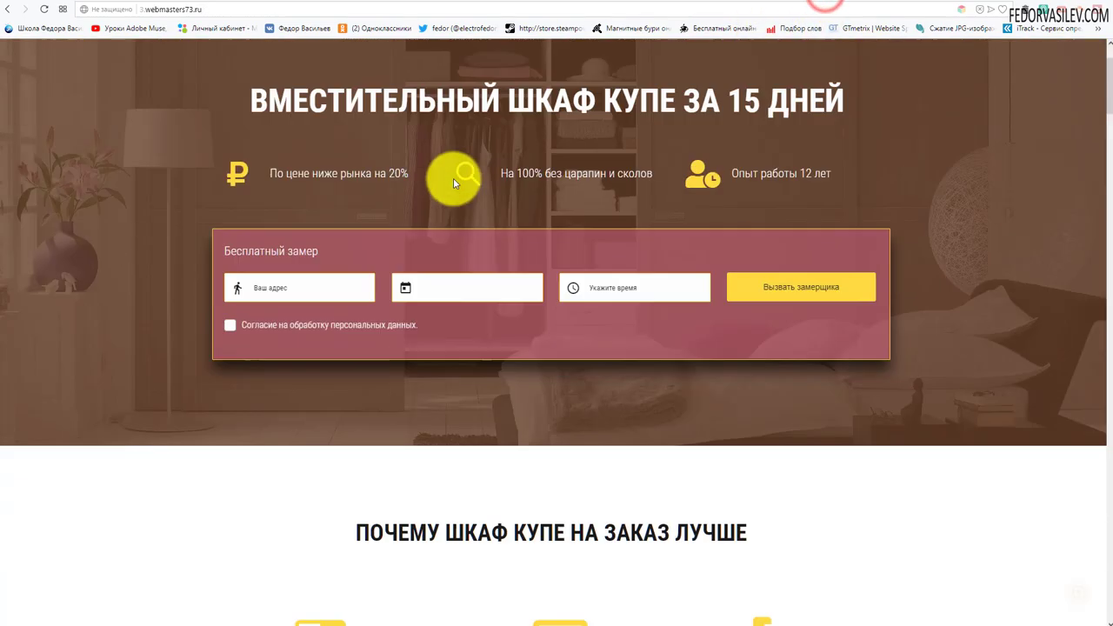
scroll(453, 181, down, 15)
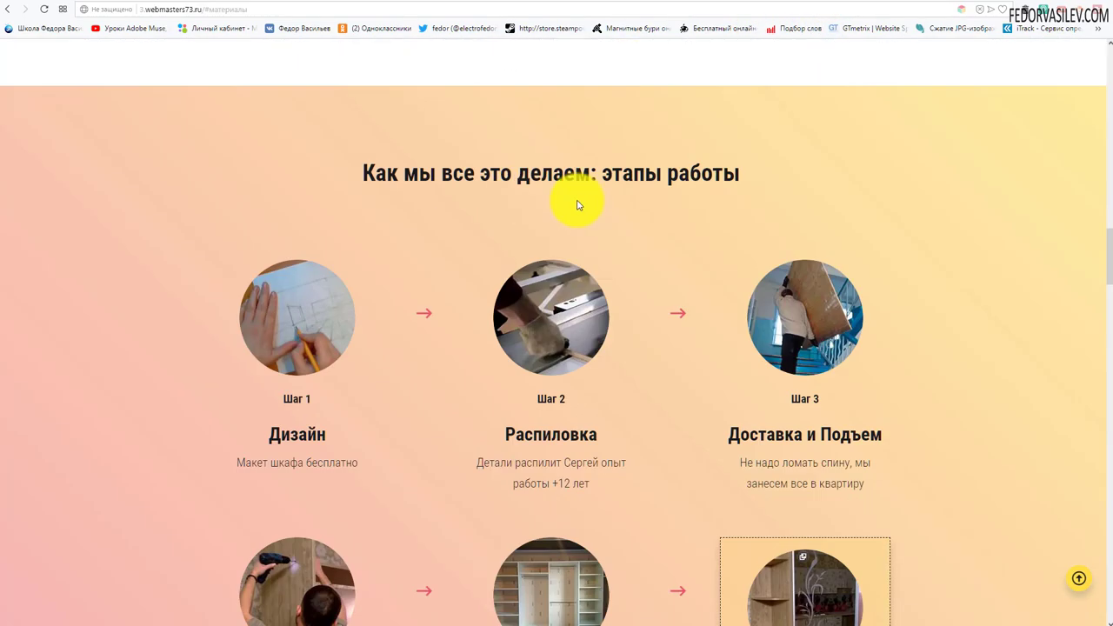
scroll(590, 260, down, 15)
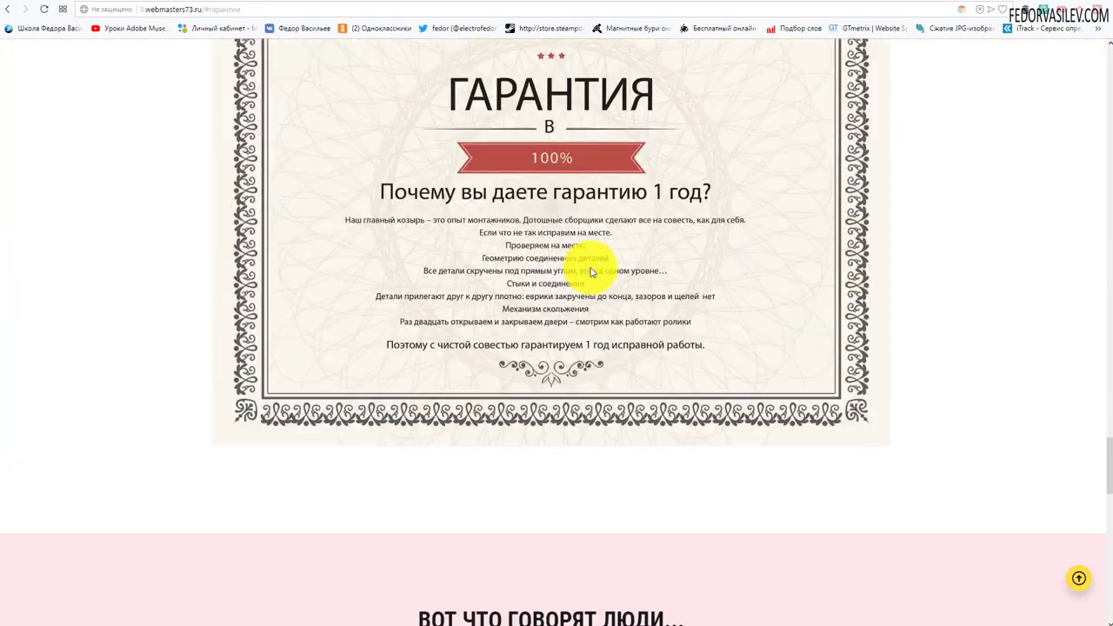
scroll(615, 257, down, 3)
scroll(615, 260, up, 15)
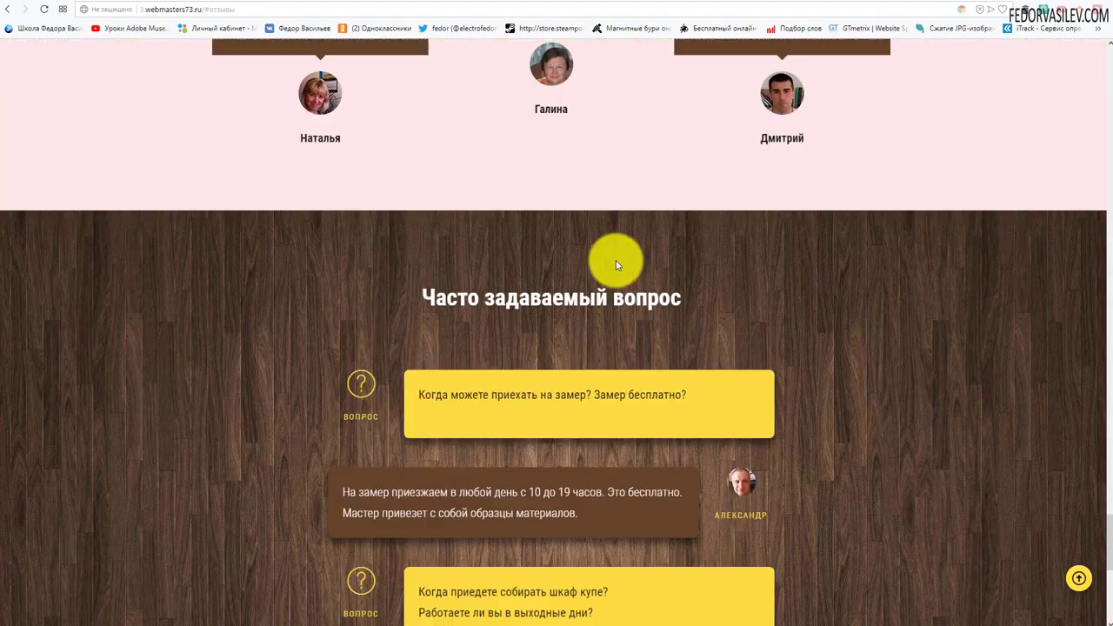
scroll(615, 260, up, 20)
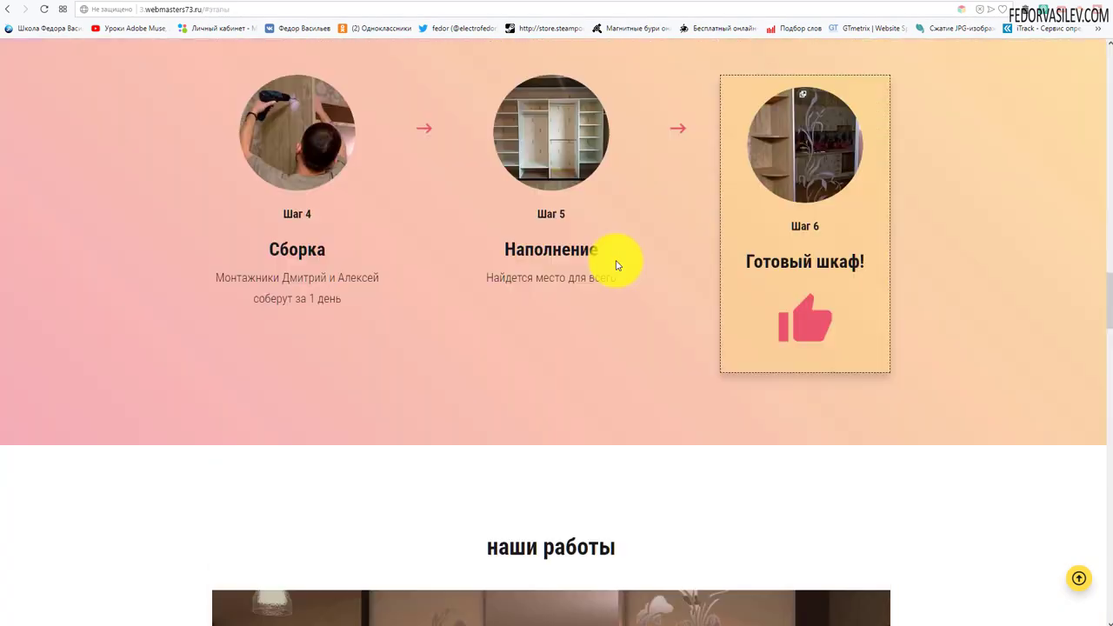
scroll(619, 261, up, 15)
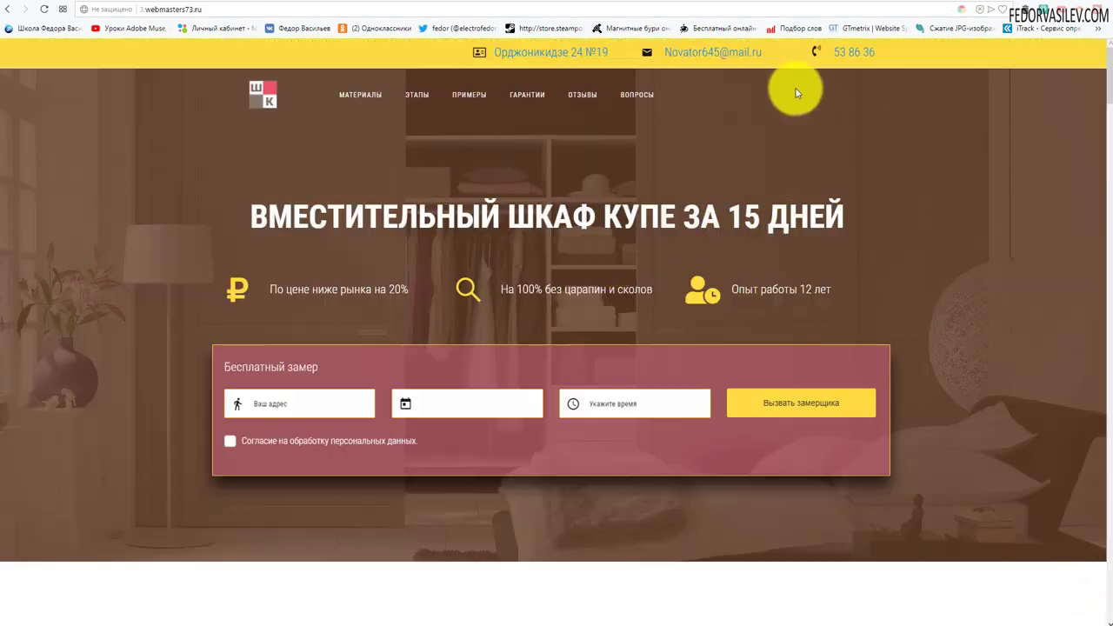
Step: Switch to the Joomla control panel and open the page list of the Gridbox component
click(808, 4)
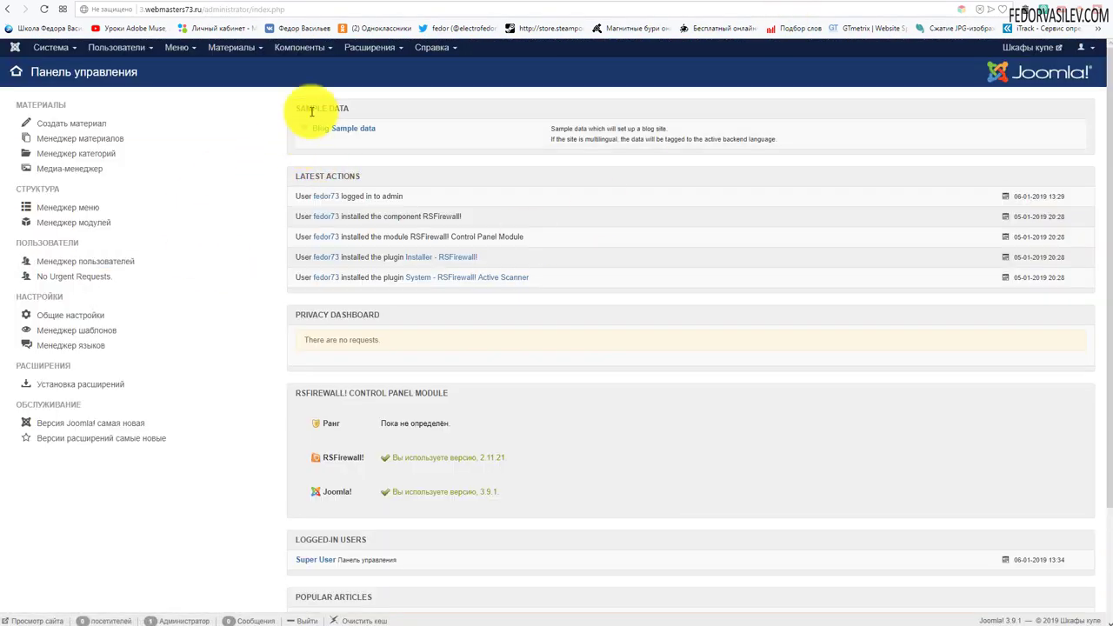
click(374, 54)
click(321, 49)
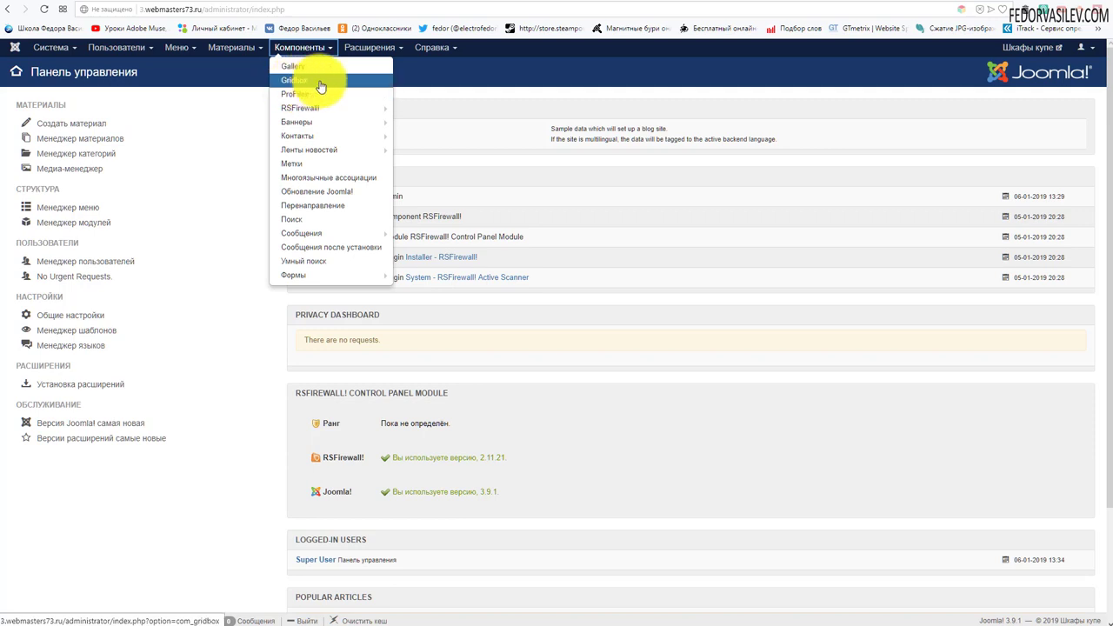
mouse_move(305, 110)
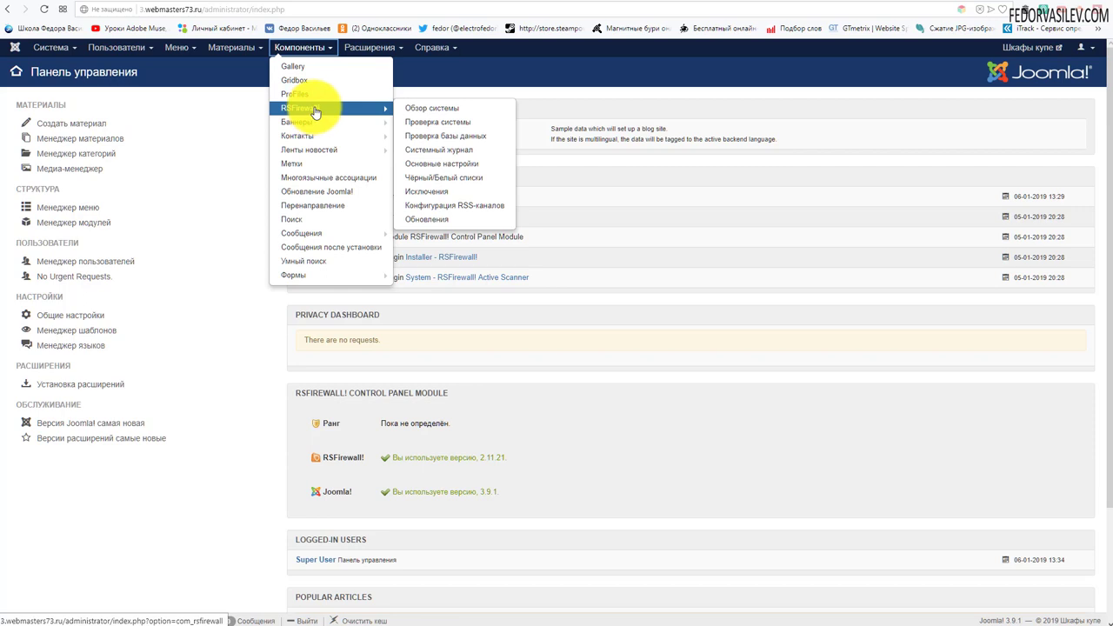
mouse_move(300, 286)
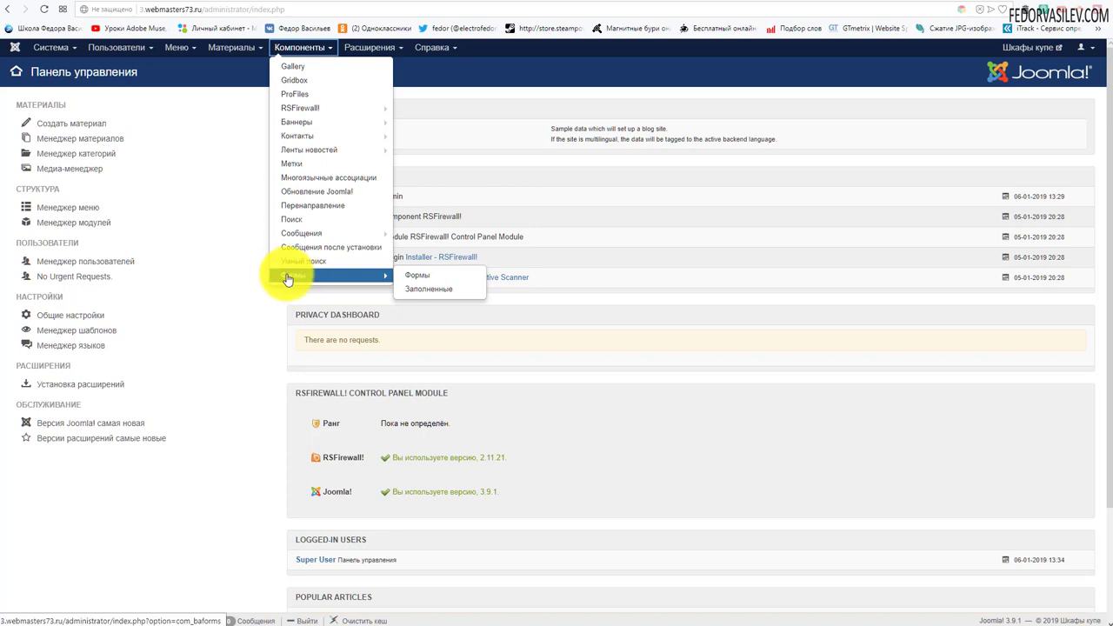
click(299, 81)
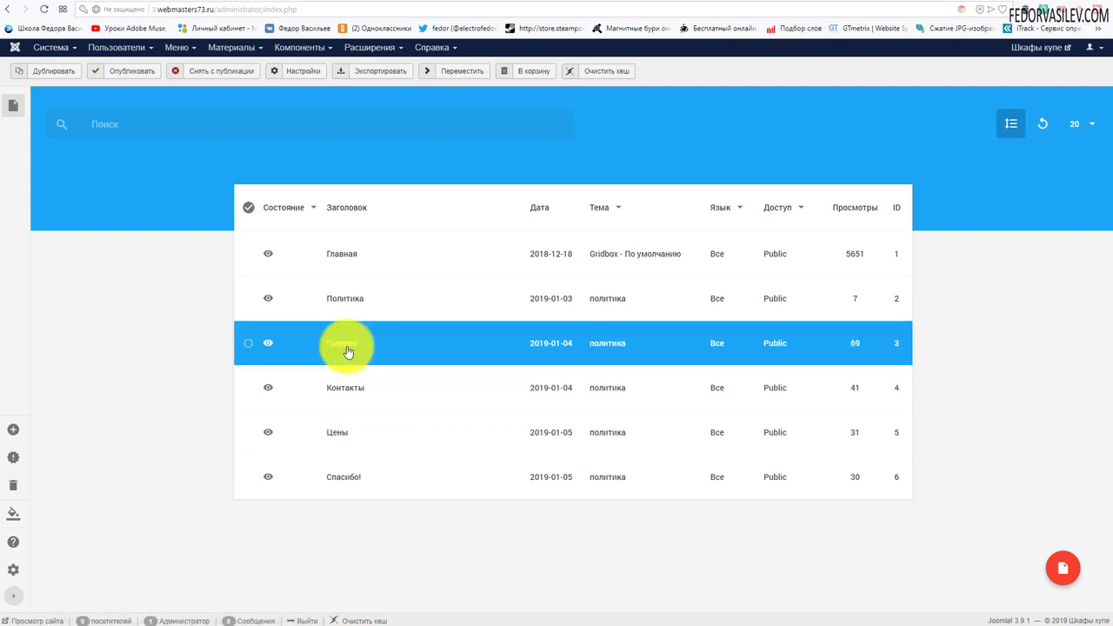
Step: Open the settings of the Галерея page, examine its SEO page title and meta description fields, and close them without changes
right_click(346, 349)
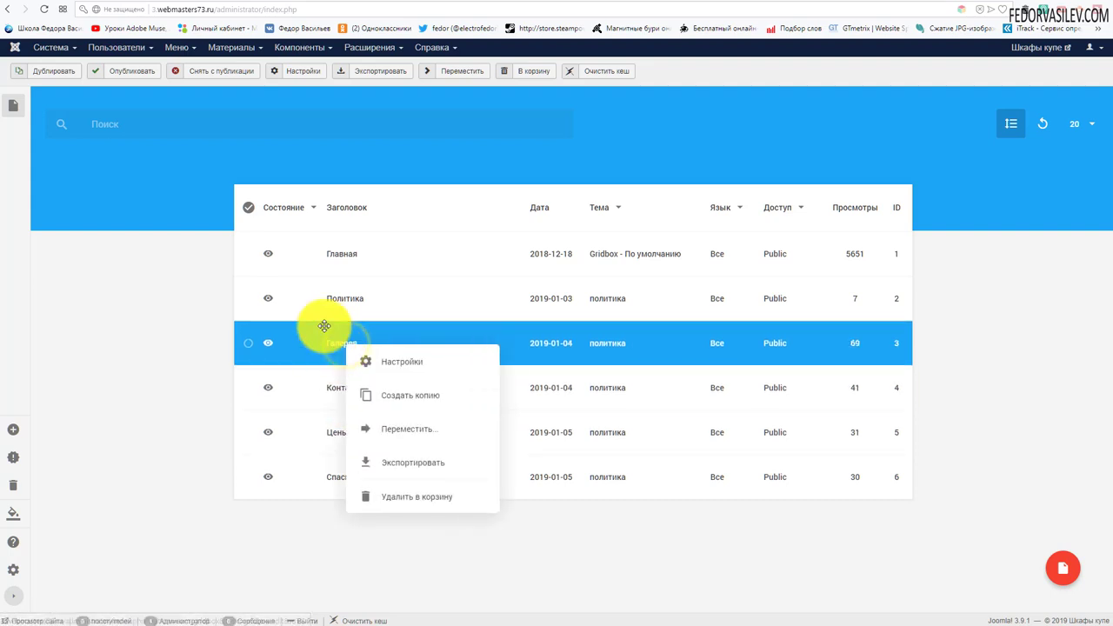
click(193, 421)
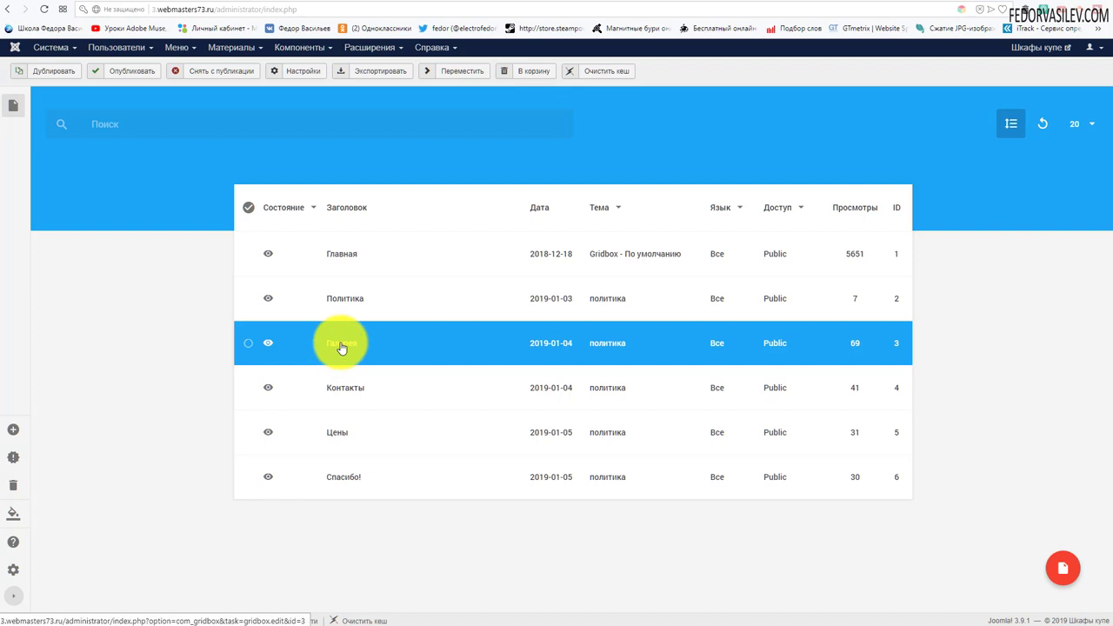
right_click(341, 348)
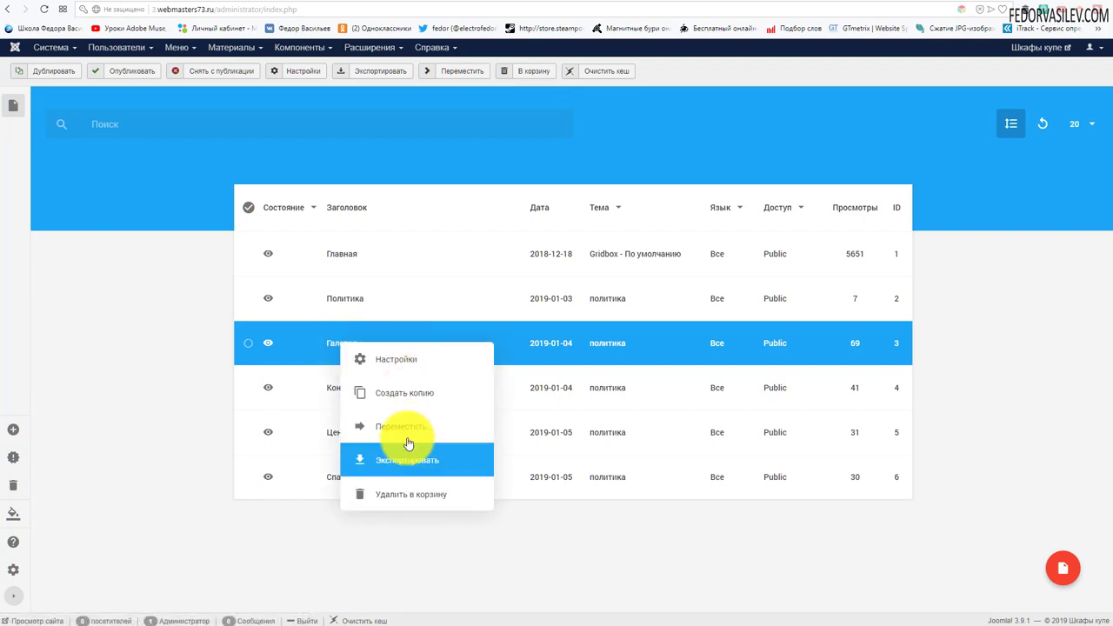
click(406, 363)
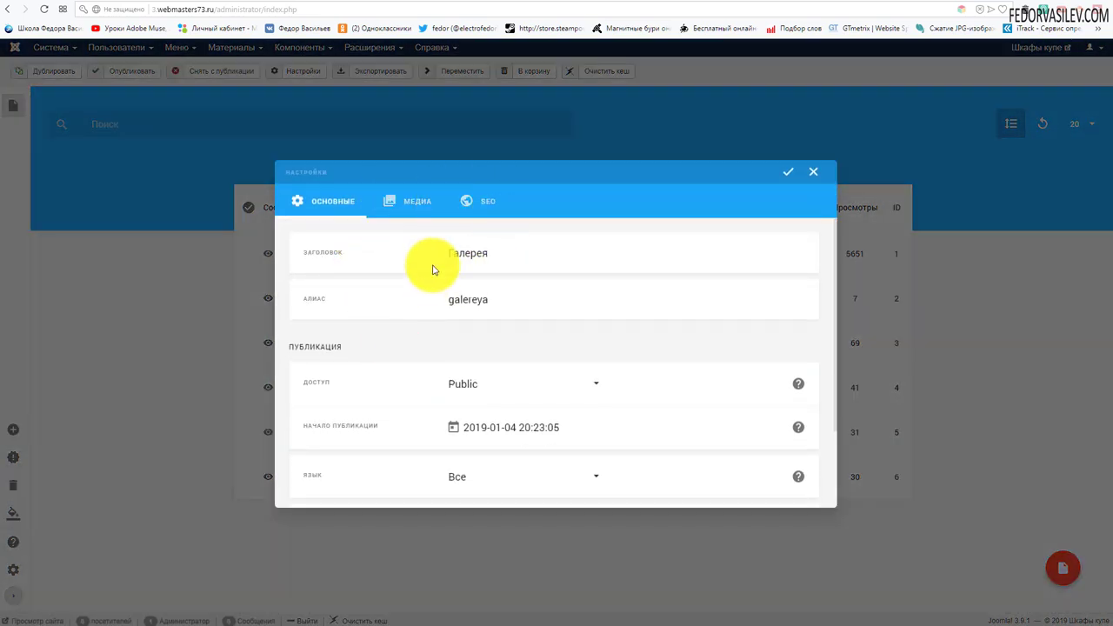
click(489, 209)
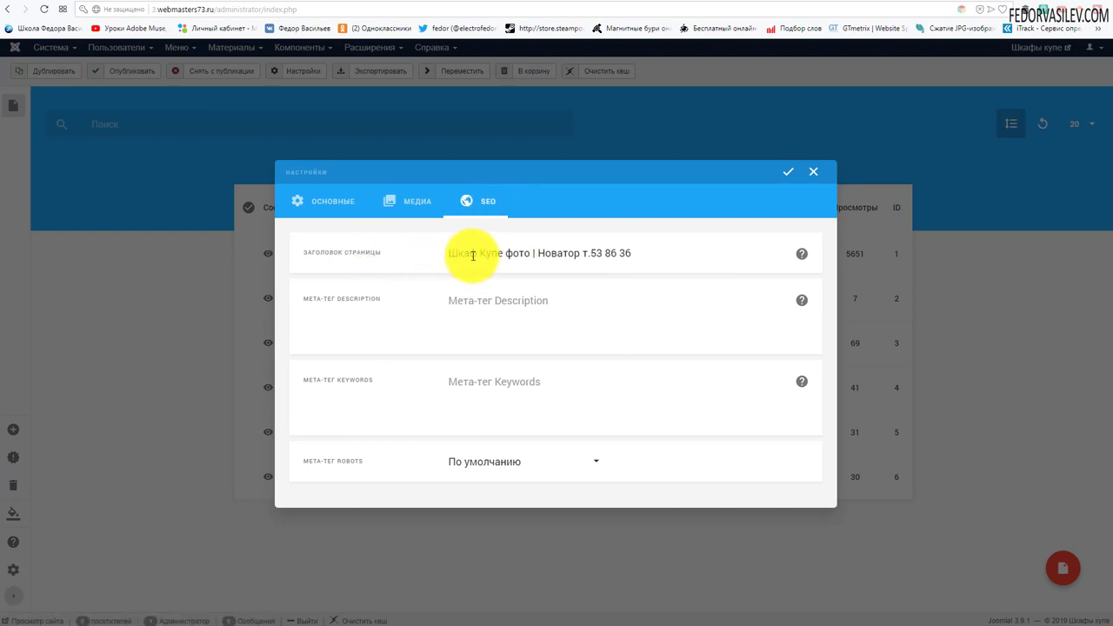
drag(654, 255, 357, 262)
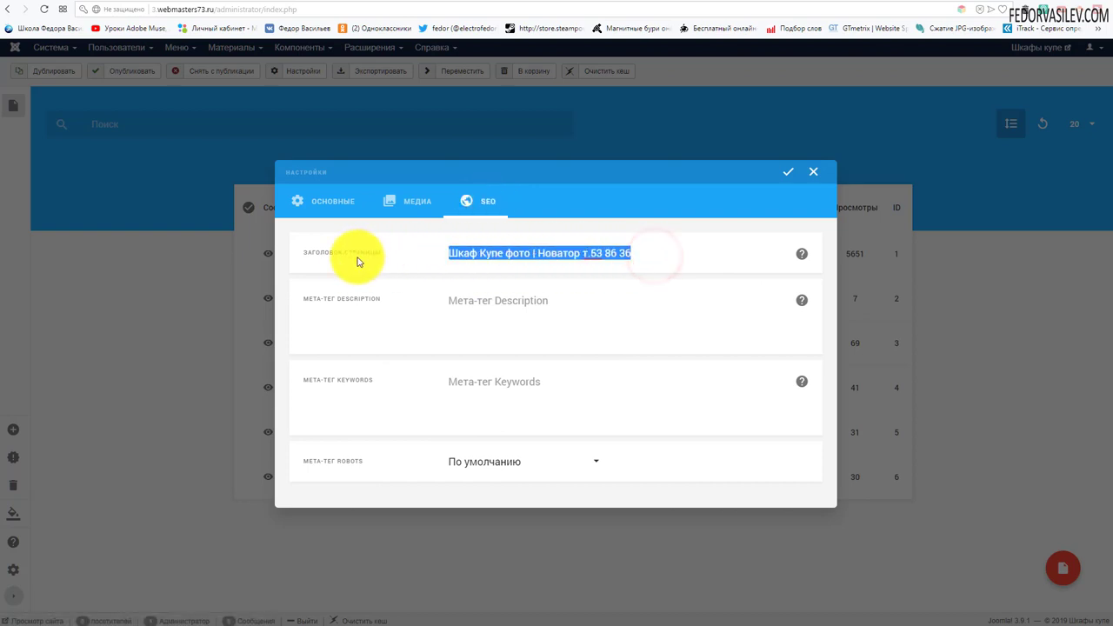
click(513, 300)
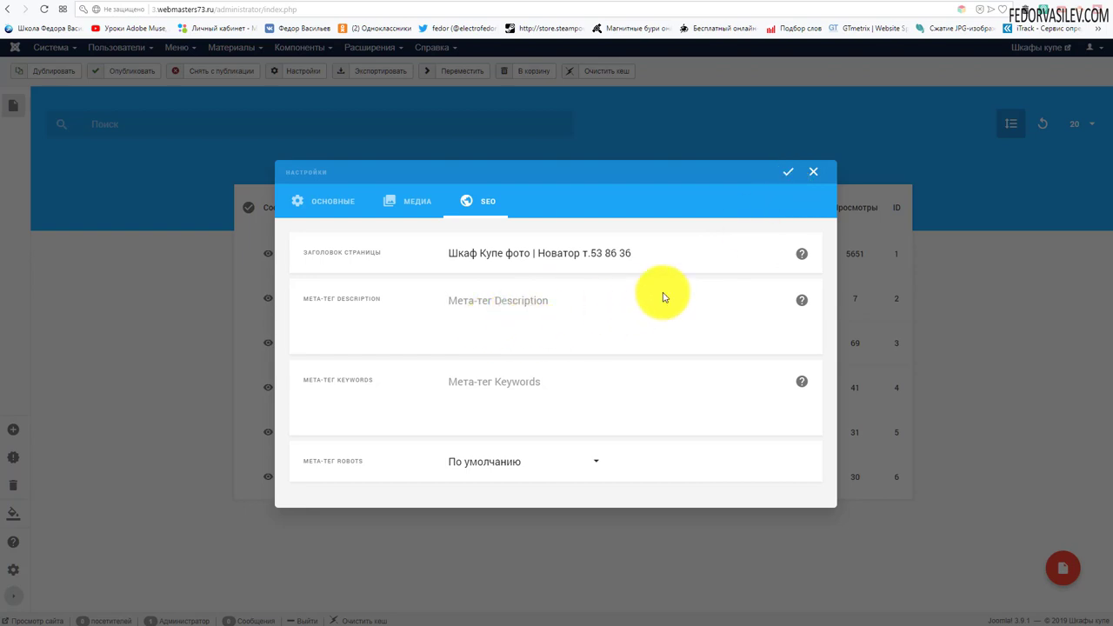
click(815, 178)
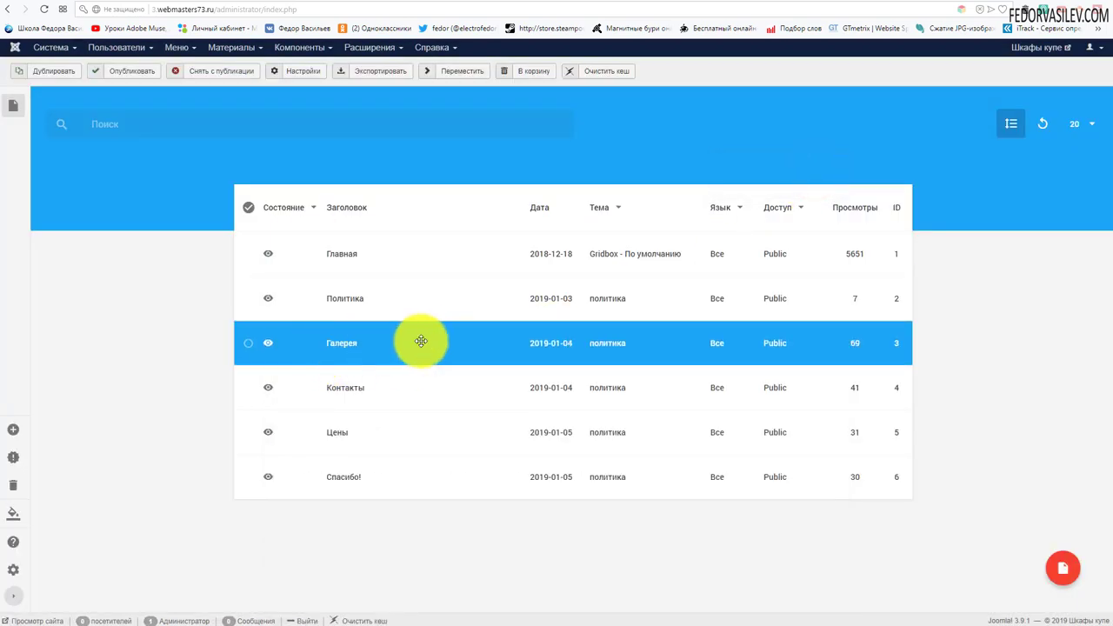
Step: Examine the SEO title and meta description in the Главная page's settings, then close them without changes
right_click(352, 260)
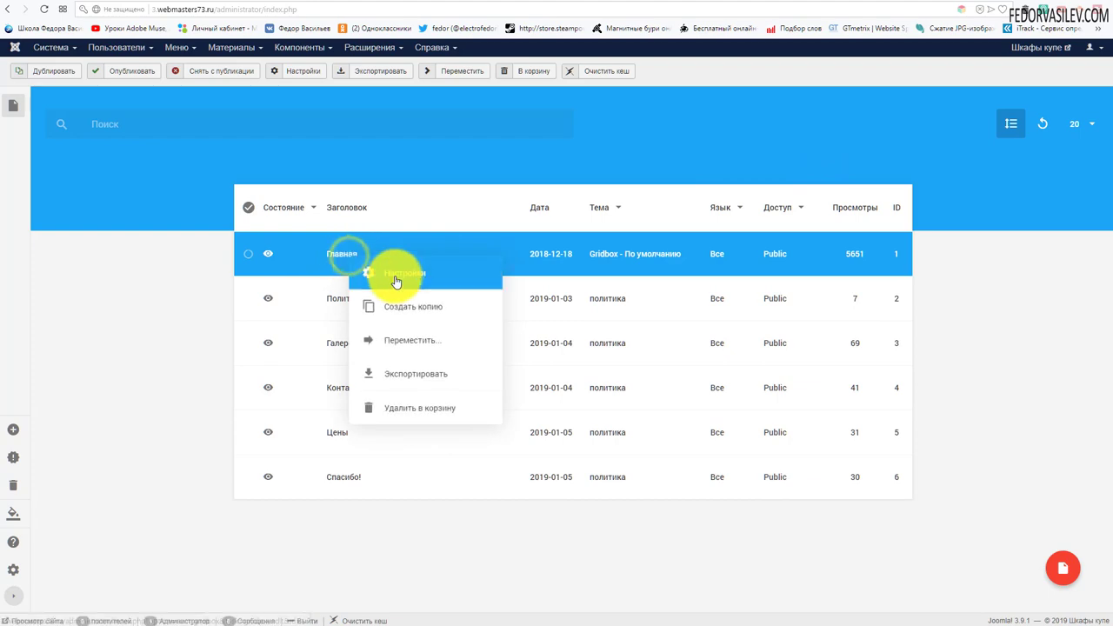
click(397, 279)
drag(743, 303, 443, 311)
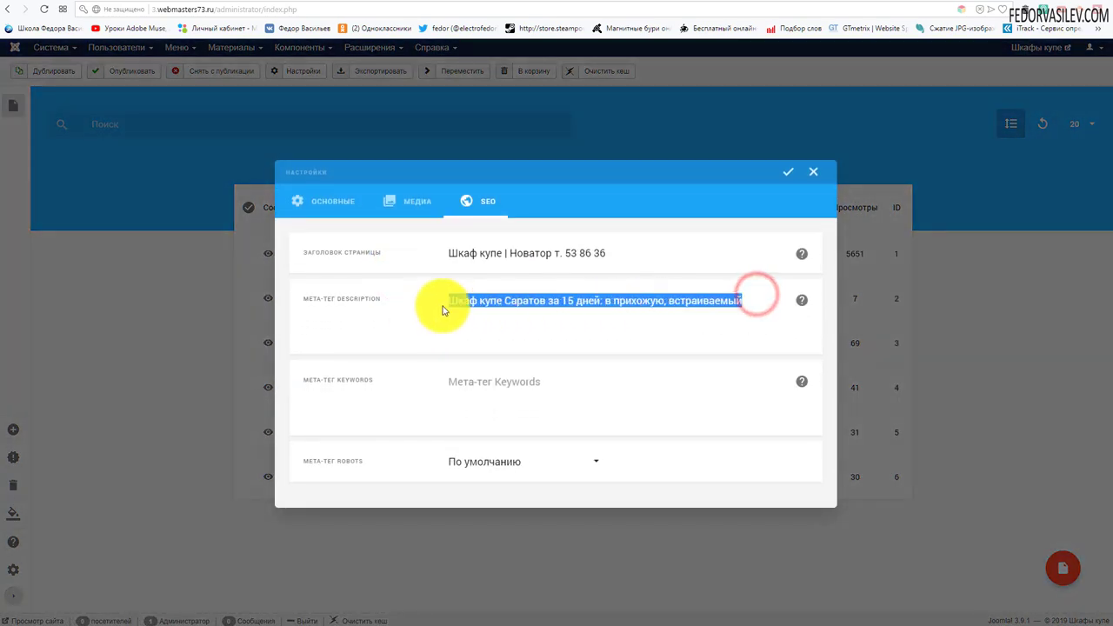
click(813, 171)
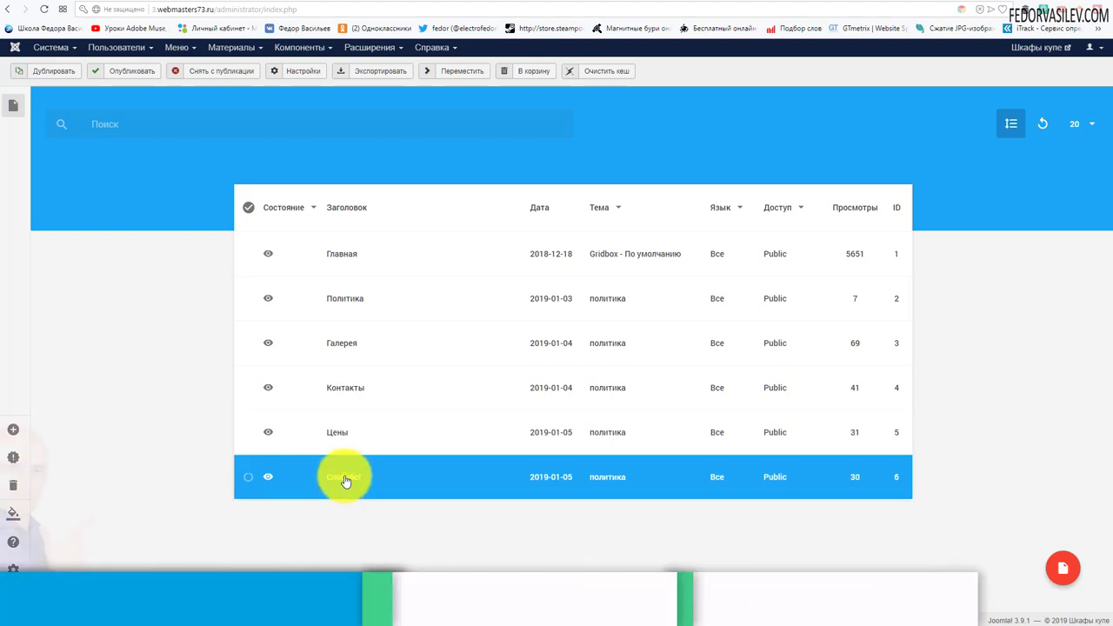
Step: Check the SEO fields in the Спасибо! page's settings and close them without changes
right_click(345, 480)
click(375, 326)
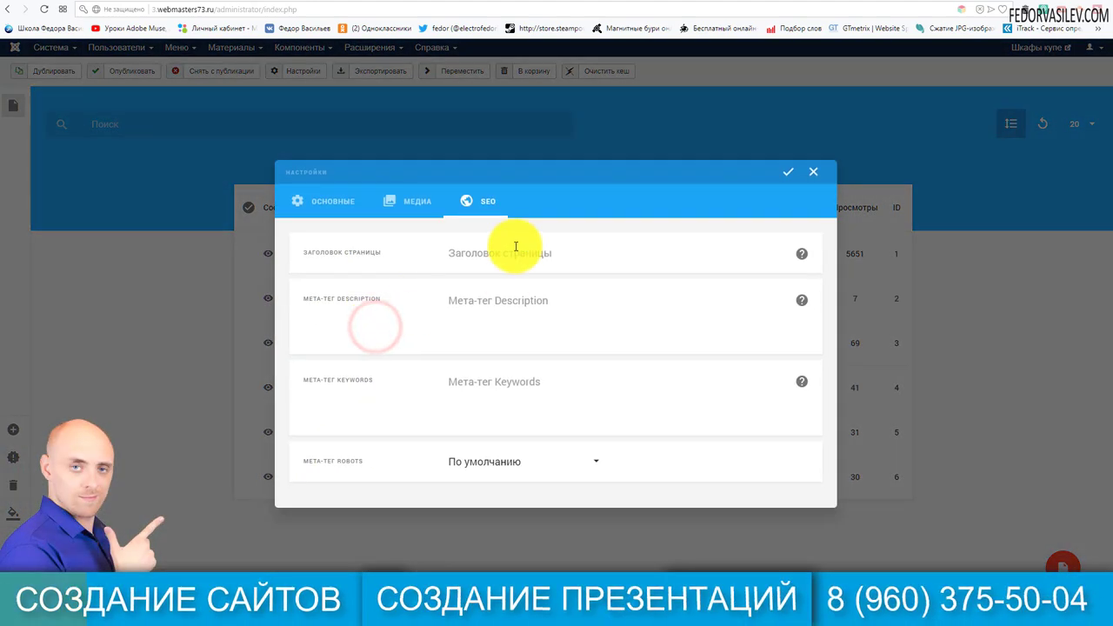
click(814, 175)
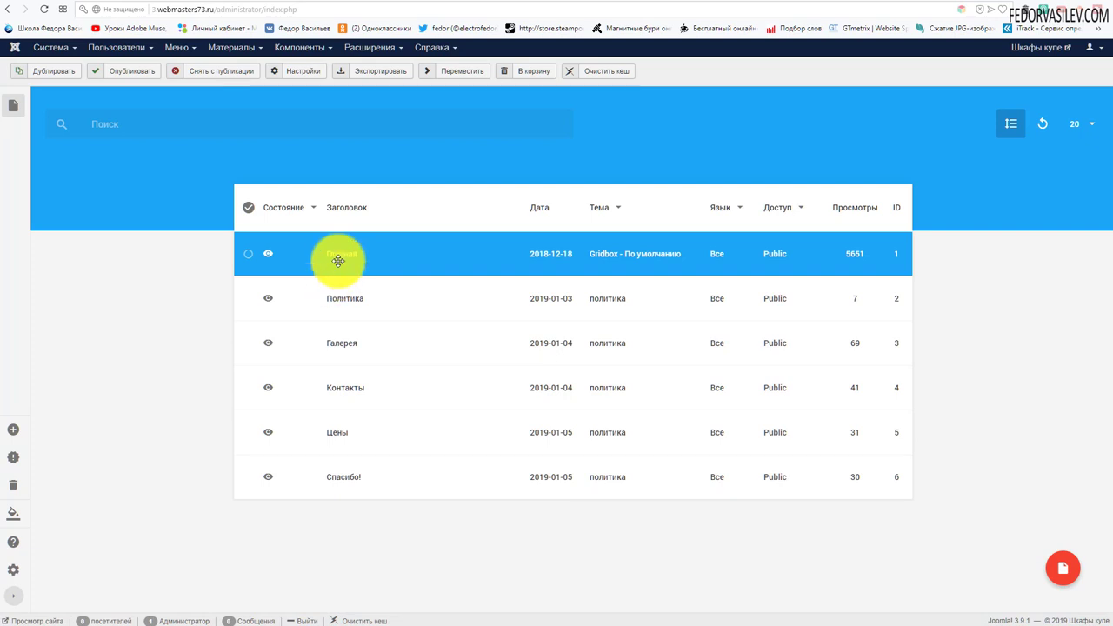
Step: Open the Главная page in the visual editor and bring up the settings of the column holding the navigation menu
click(343, 258)
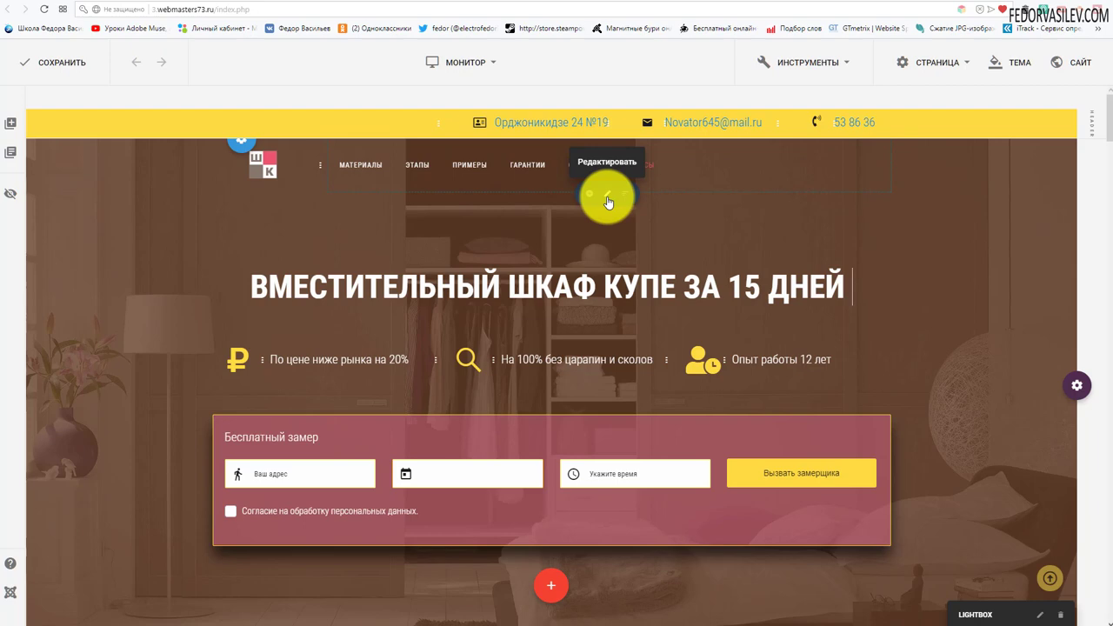
click(608, 195)
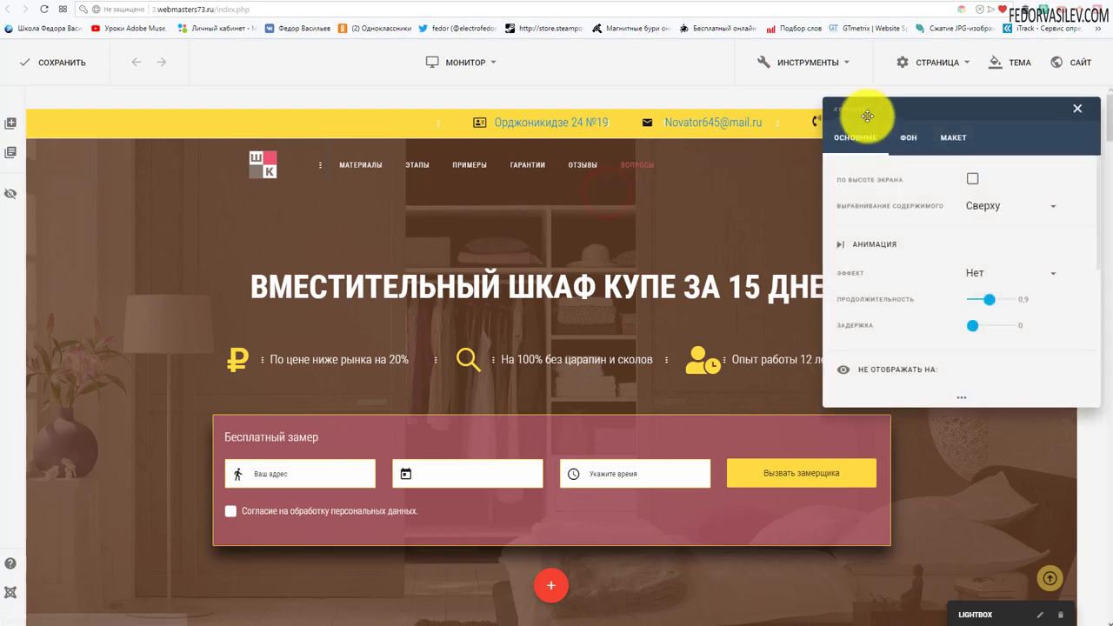
drag(883, 110, 564, 139)
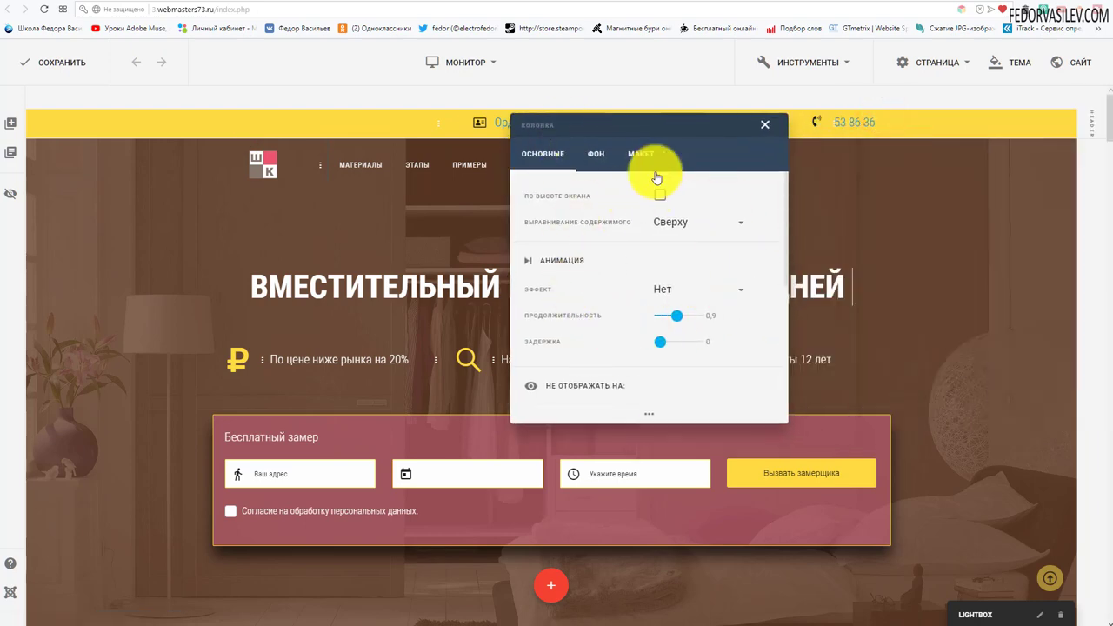
Step: Look through the menu column's background and layout settings, and return to its general settings
click(594, 158)
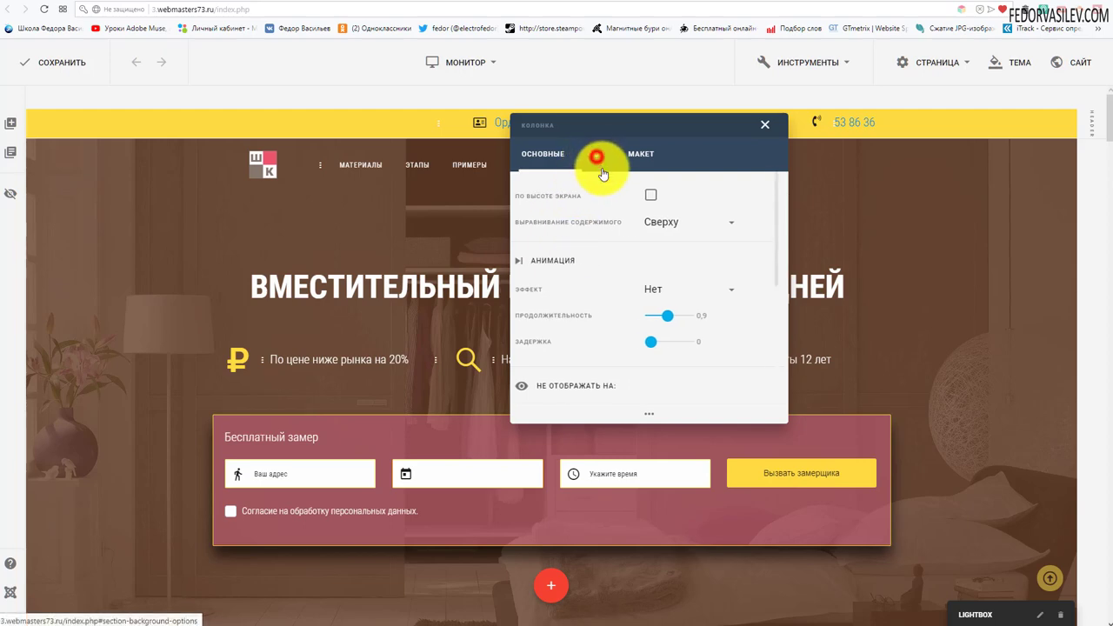
click(644, 163)
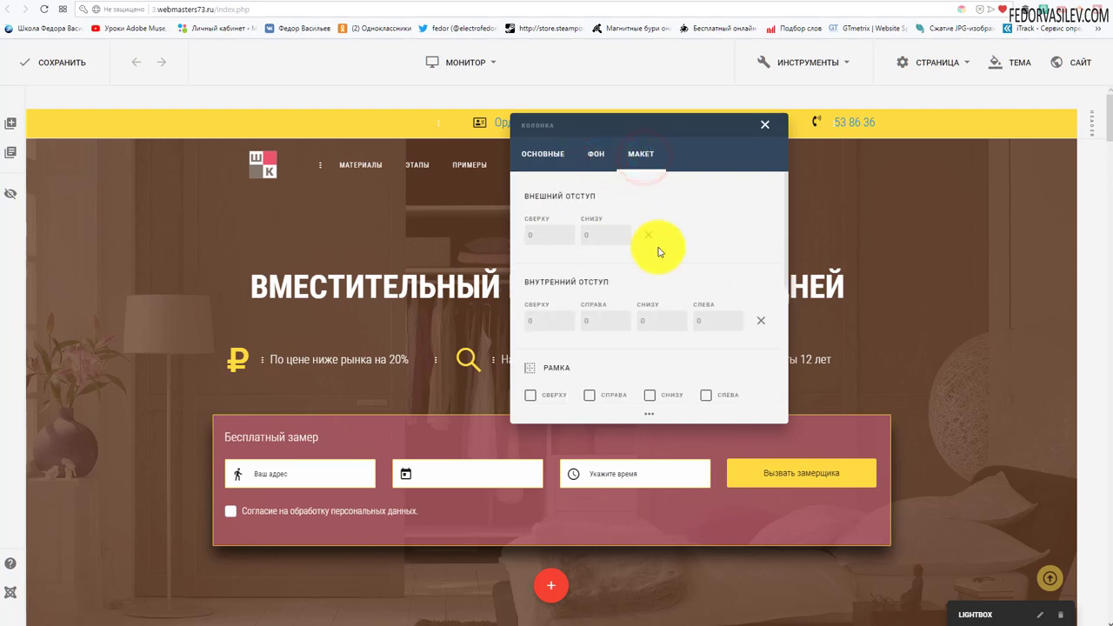
click(595, 157)
click(544, 156)
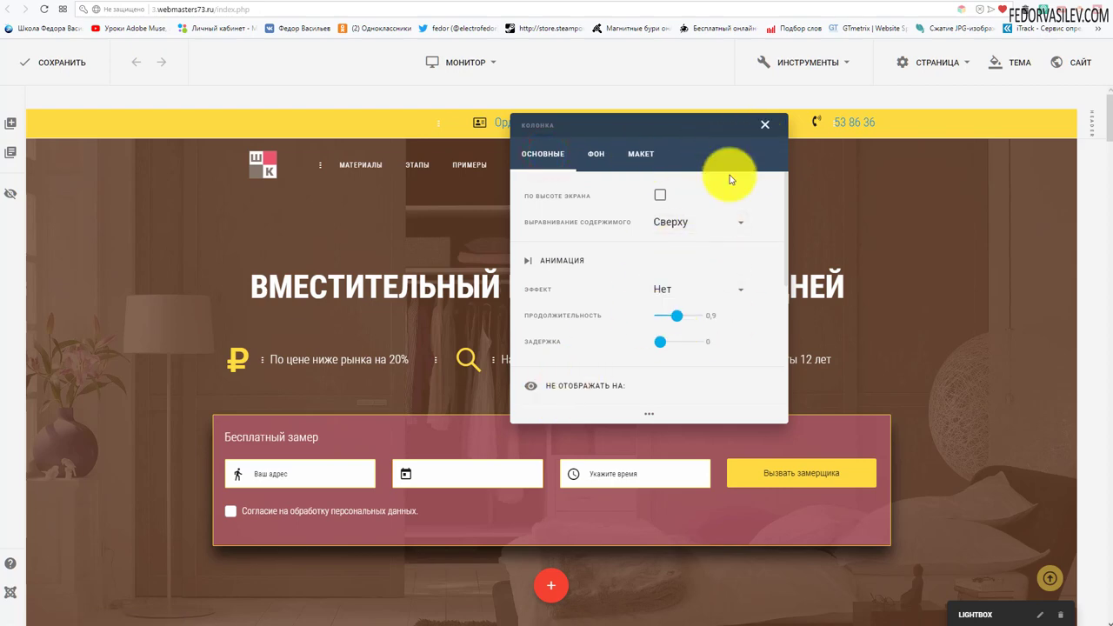
Step: Look through the menu column's general settings, from alignment and animation down to presets and additional options
scroll(691, 218, down, 3)
scroll(680, 244, up, 3)
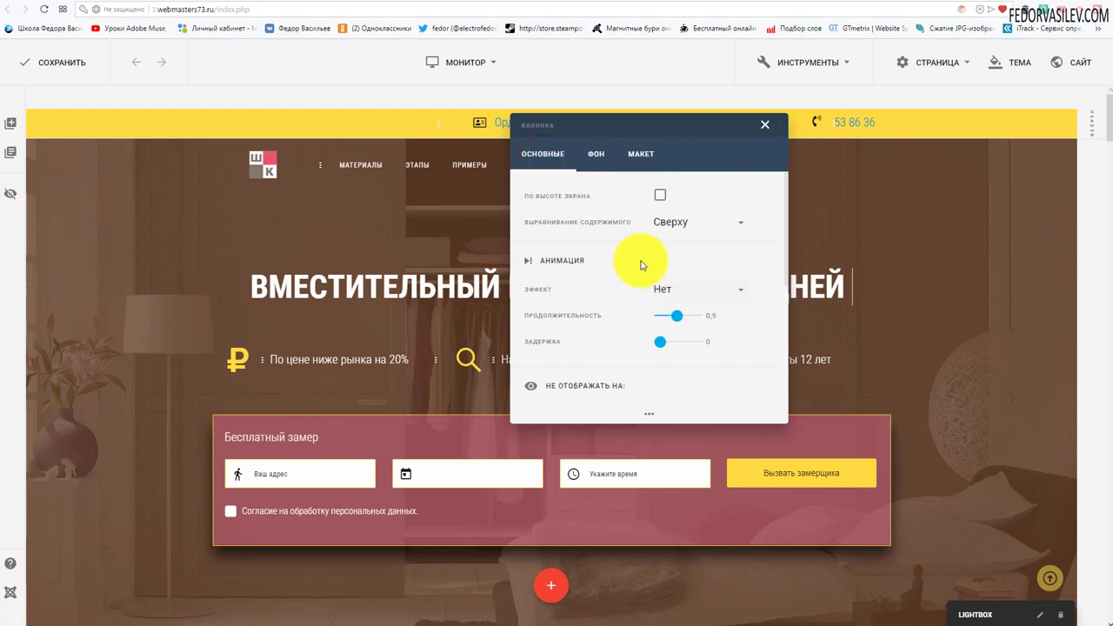
scroll(637, 250, down, 3)
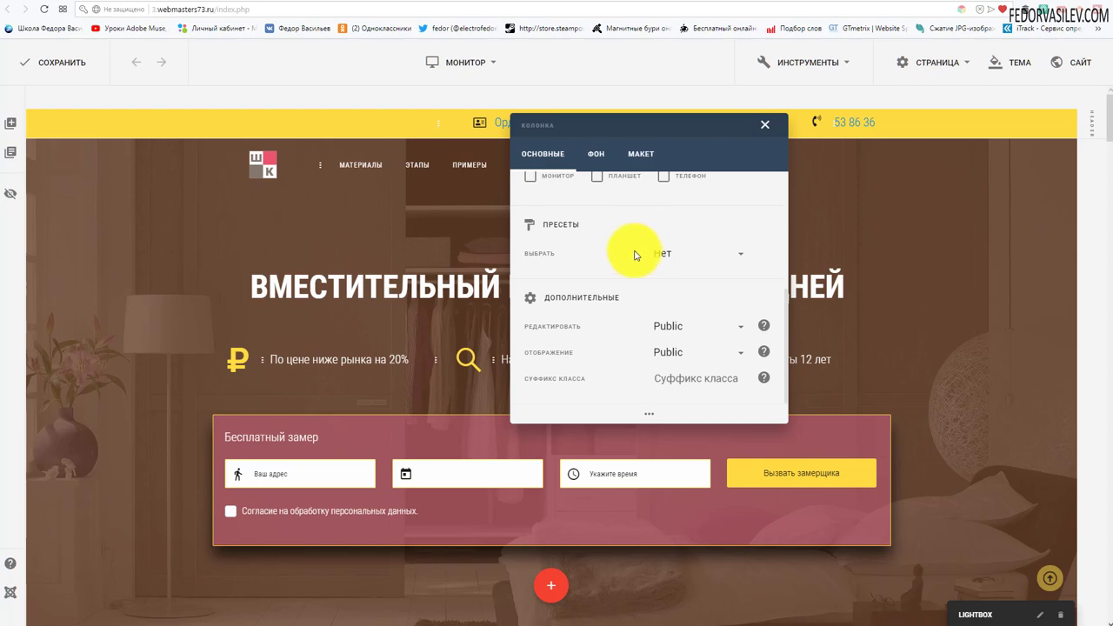
scroll(633, 265, up, 3)
scroll(623, 226, down, 3)
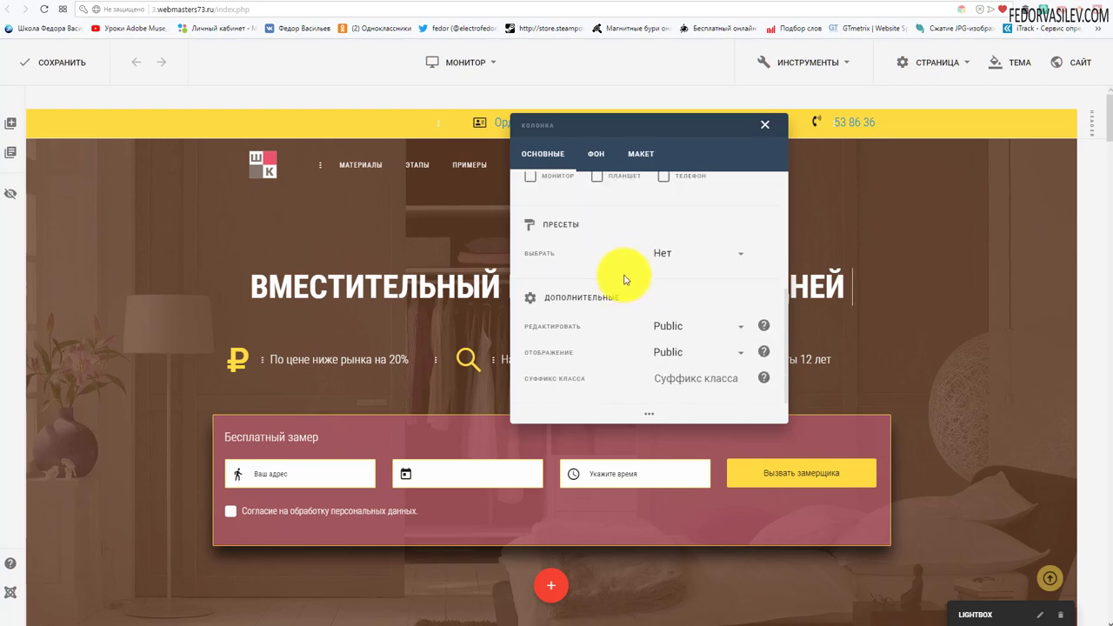
scroll(622, 252, up, 3)
Step: Review the menu column's background and layout settings, including border and shadow, and close its settings
click(597, 85)
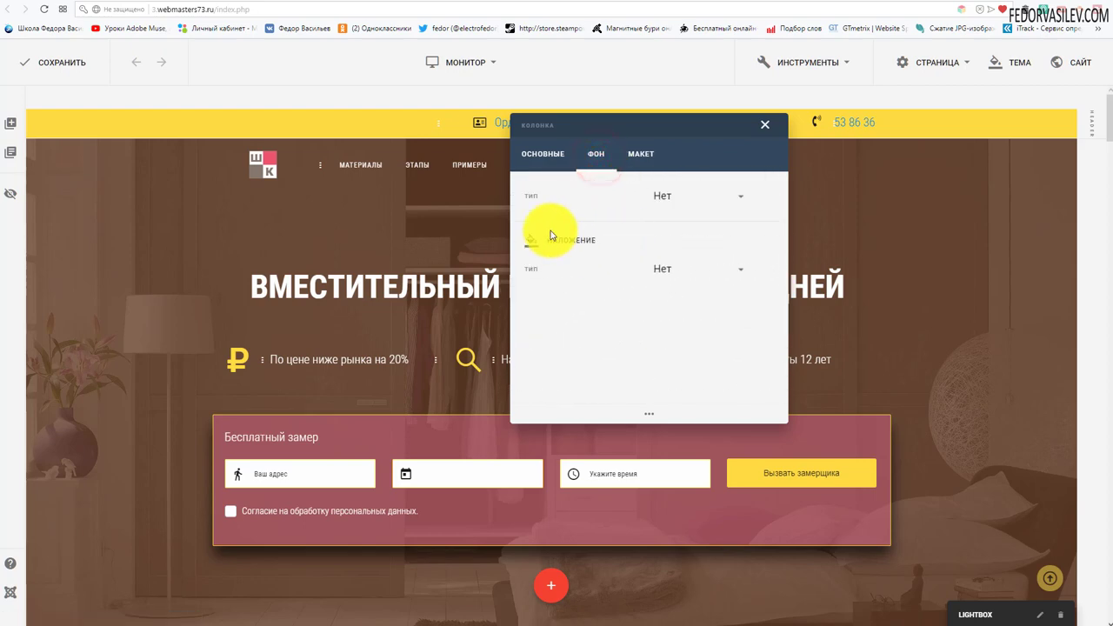
click(646, 154)
scroll(608, 244, down, 5)
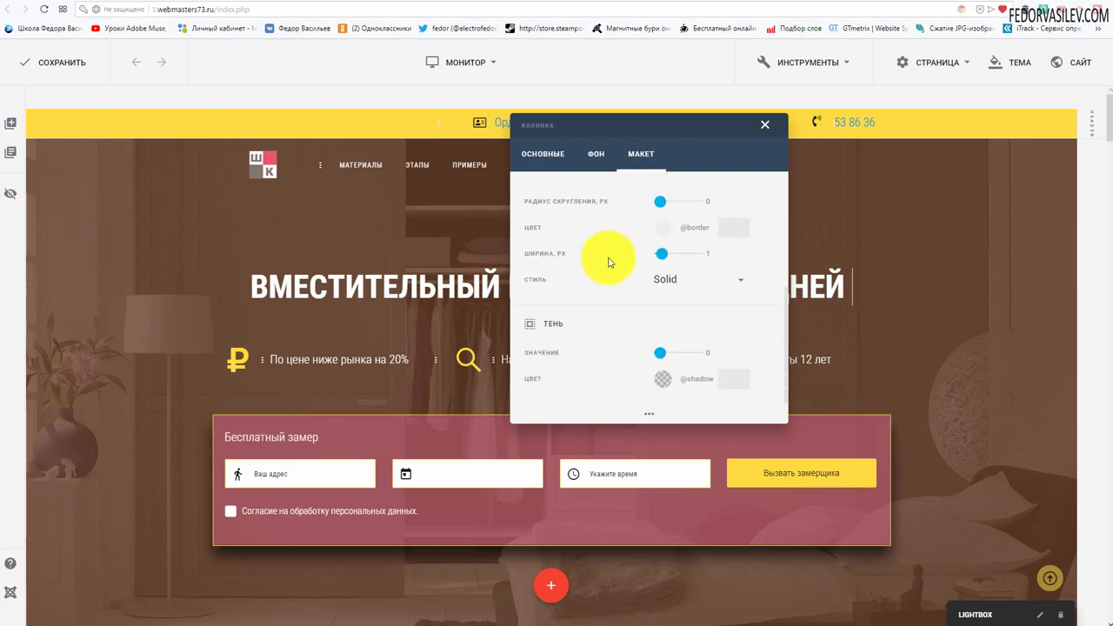
scroll(608, 223, up, 4)
scroll(613, 261, down, 4)
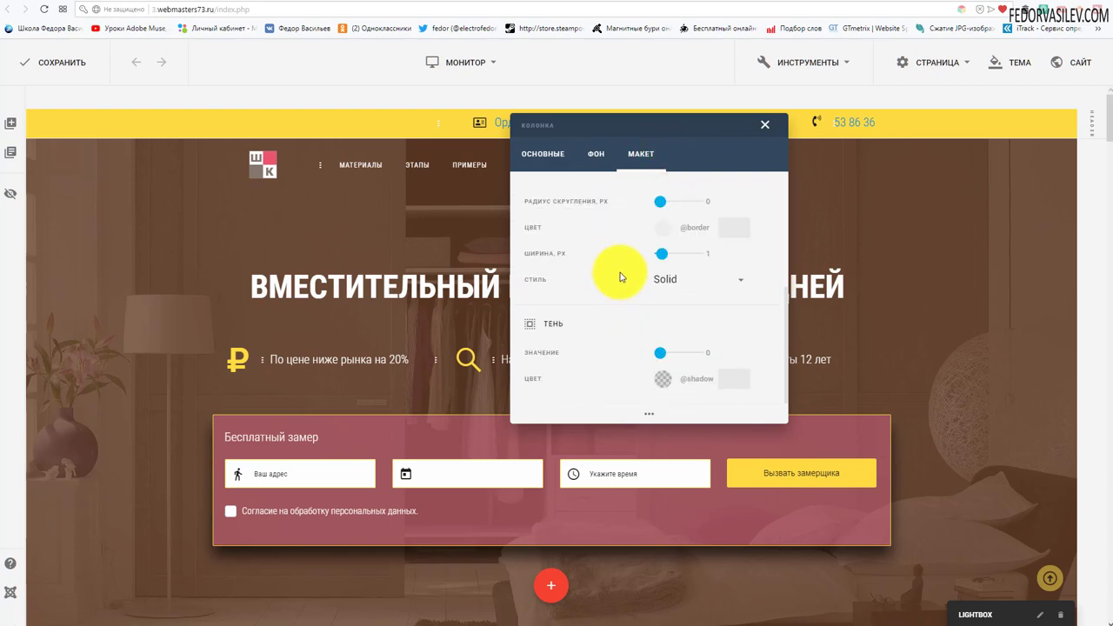
scroll(622, 277, up, 5)
click(763, 129)
Step: Examine the «Почему шкаф купе на заказ лучше» section below the hero block, including its rows and columns
scroll(790, 238, down, 8)
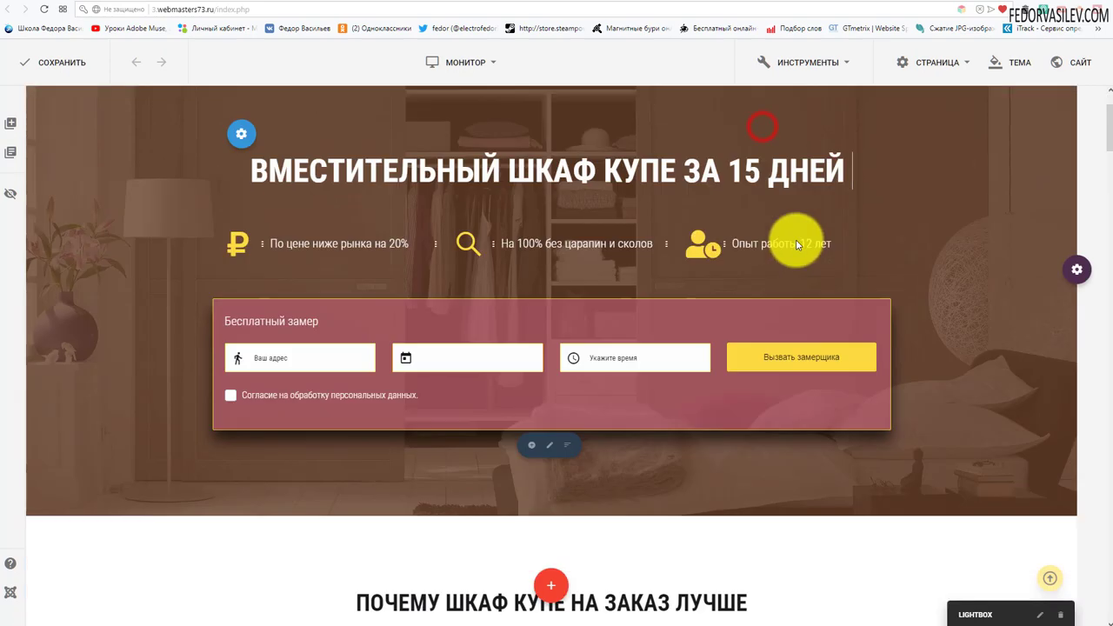
scroll(745, 218, up, 1)
scroll(387, 287, up, 1)
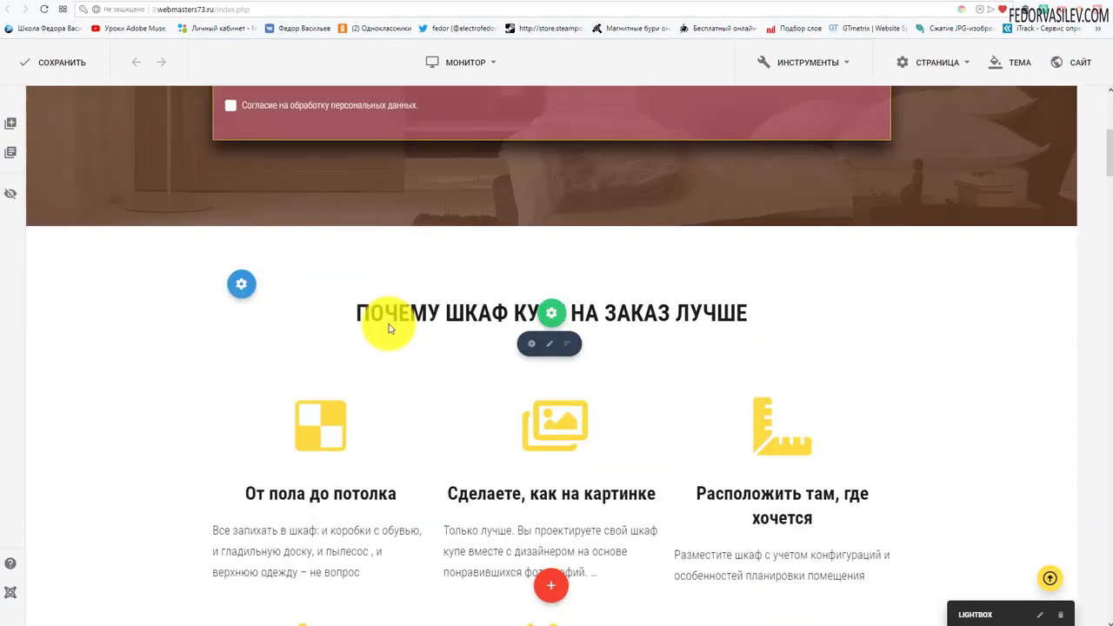
scroll(304, 200, down, 2)
scroll(530, 397, up, 1)
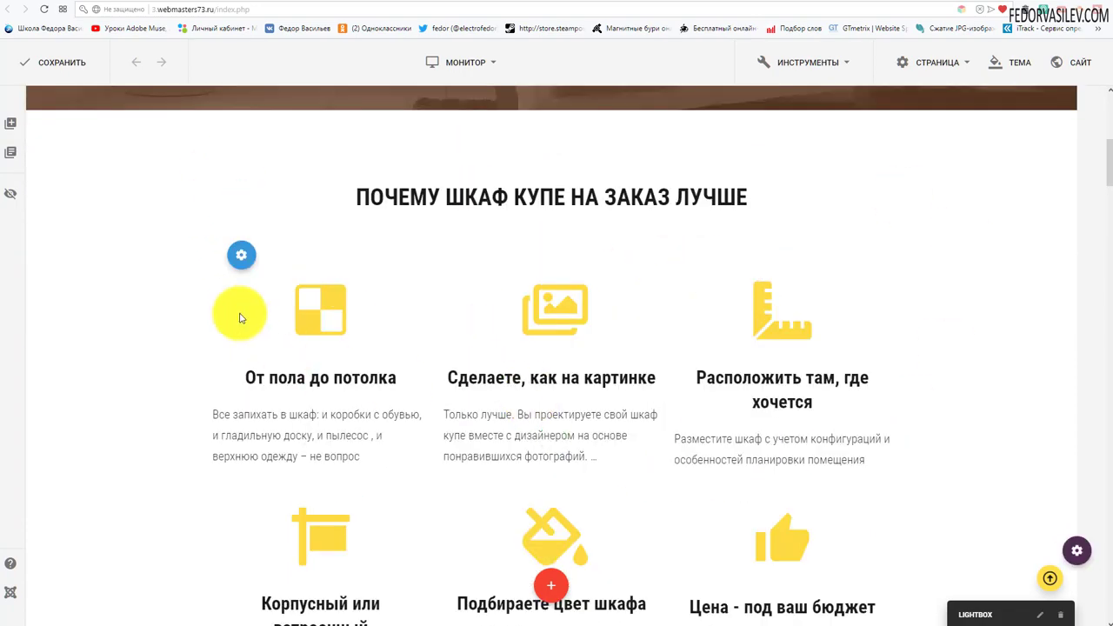
scroll(731, 238, down, 5)
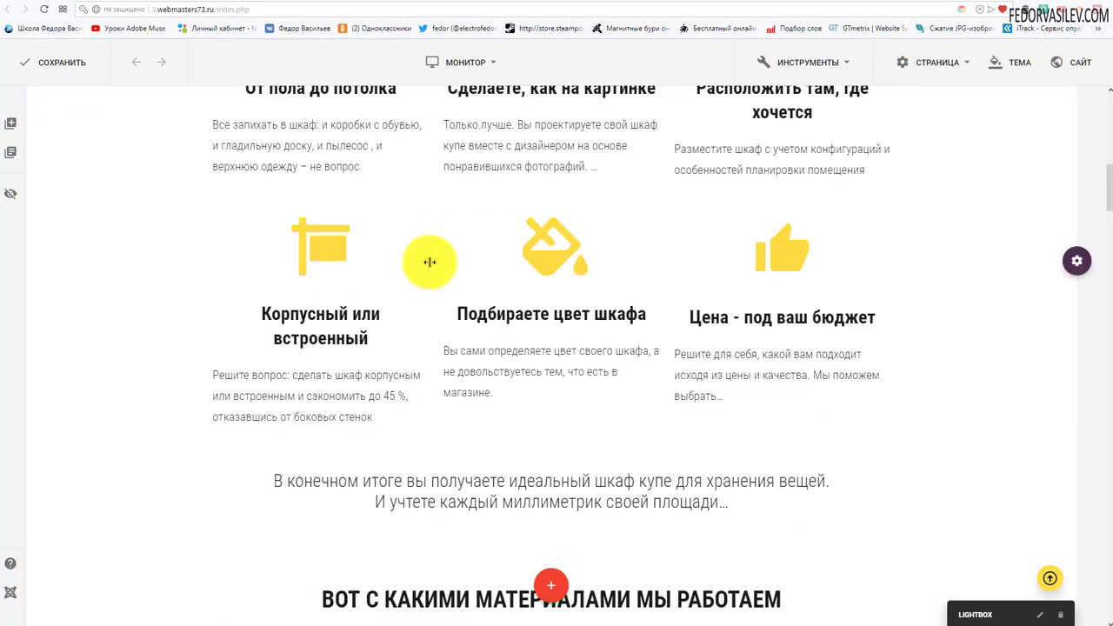
scroll(470, 261, up, 5)
scroll(551, 252, down, 2)
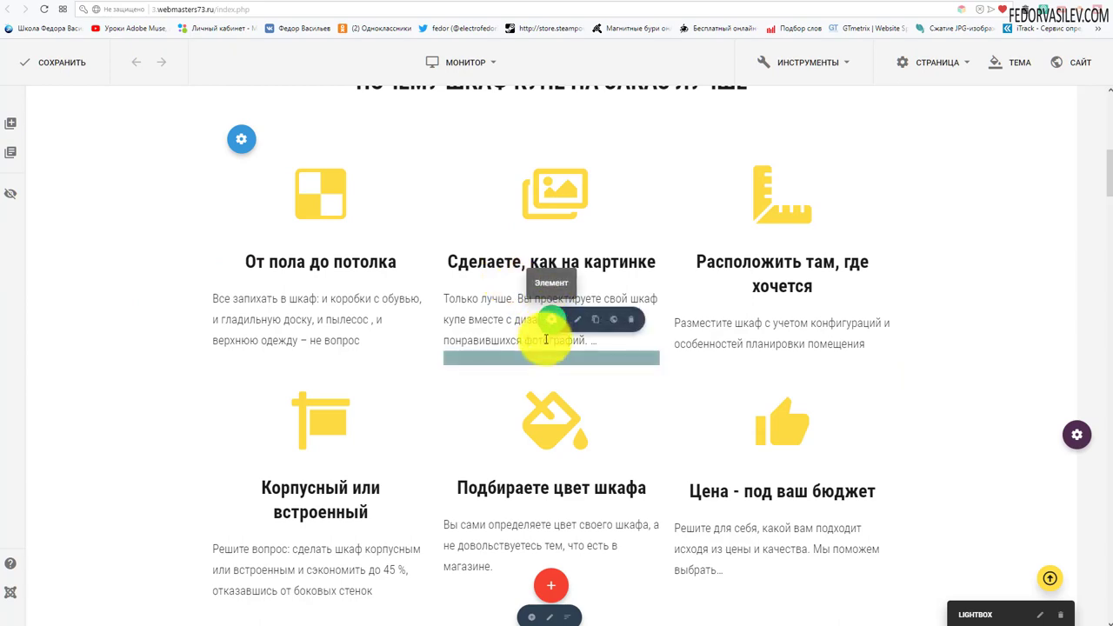
scroll(907, 376, up, 2)
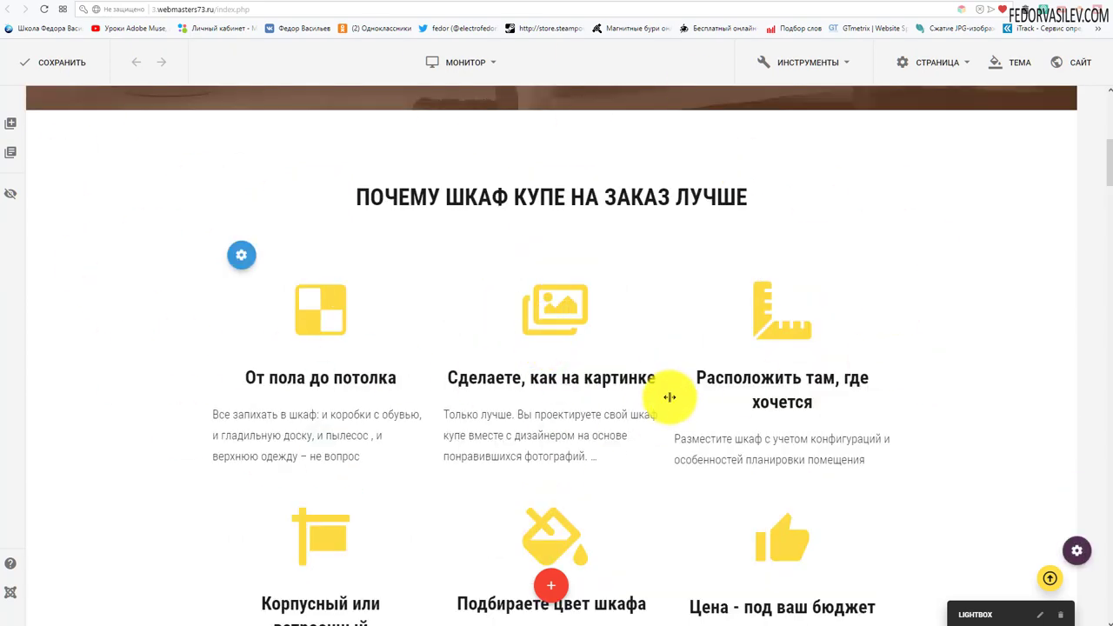
scroll(719, 350, down, 2)
Step: View the background type options in the «Почему шкаф купе на заказ лучше» section's settings, close them, and look back at the hero block
mouse_move(1079, 439)
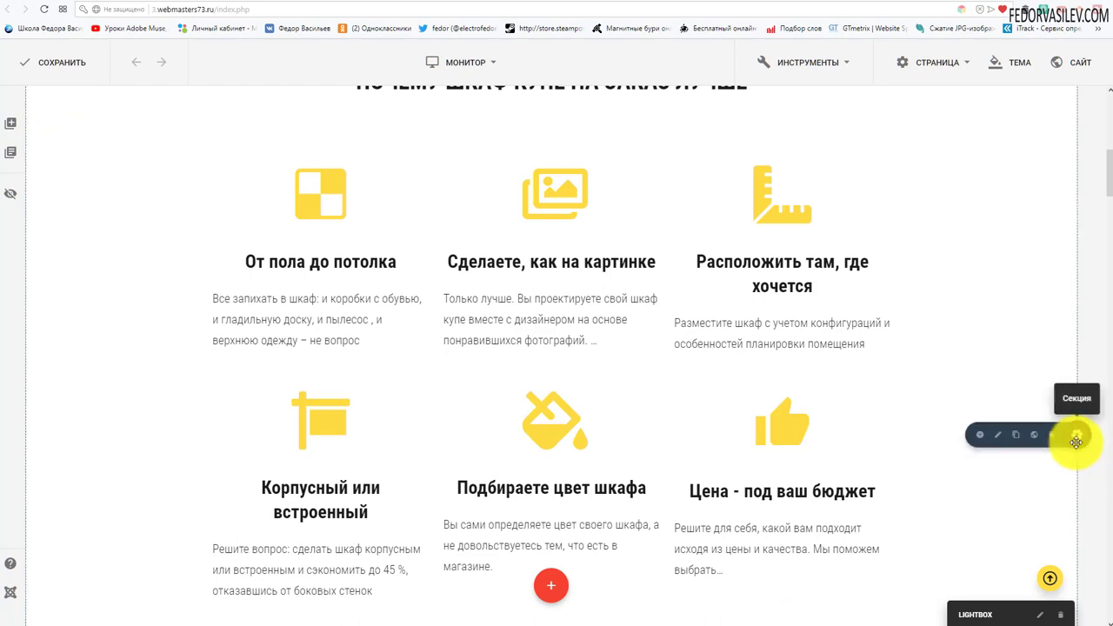
drag(1077, 441, 981, 305)
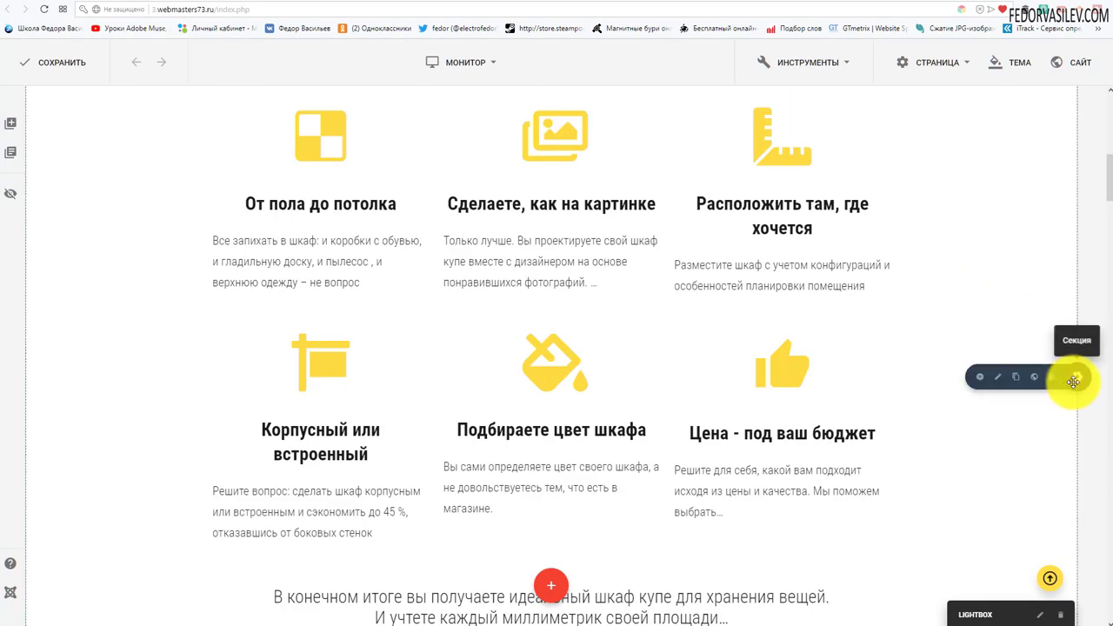
click(997, 377)
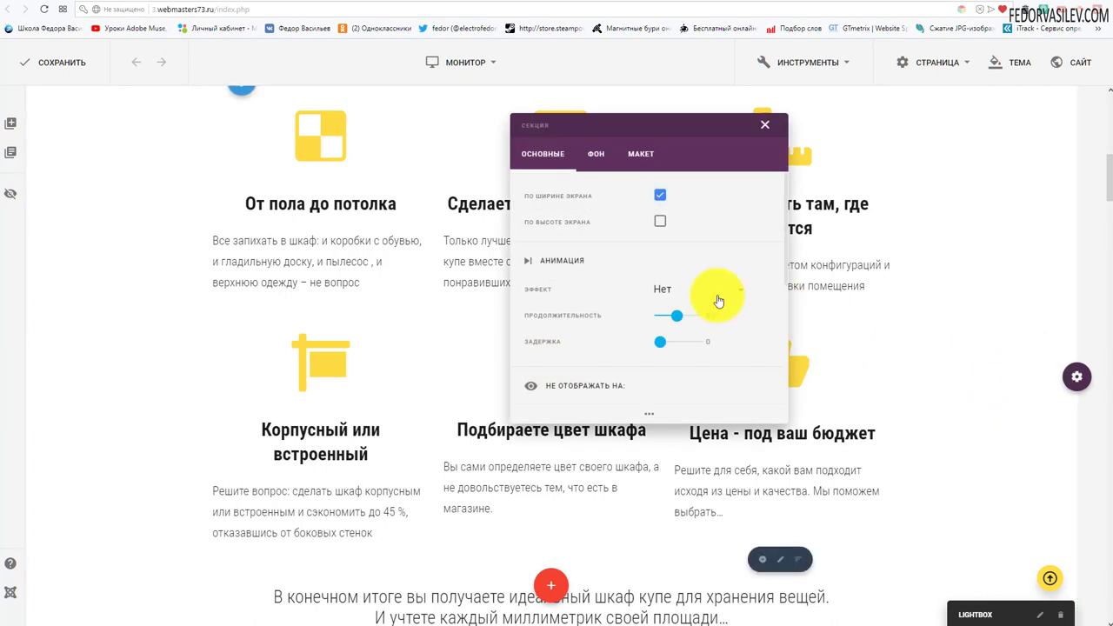
click(591, 162)
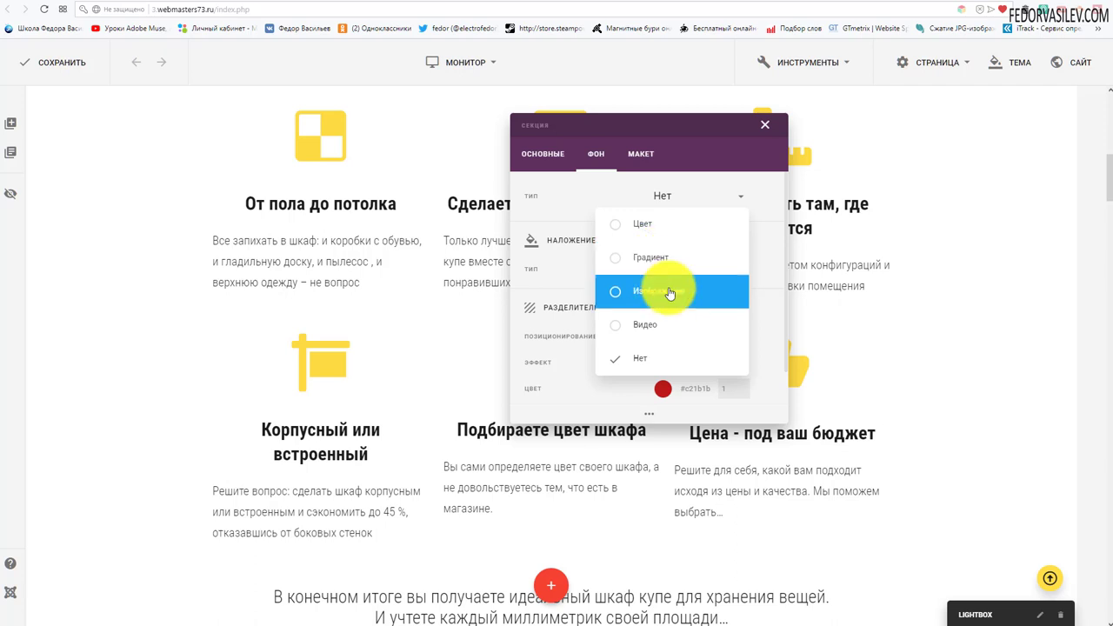
click(982, 263)
scroll(696, 409, up, 8)
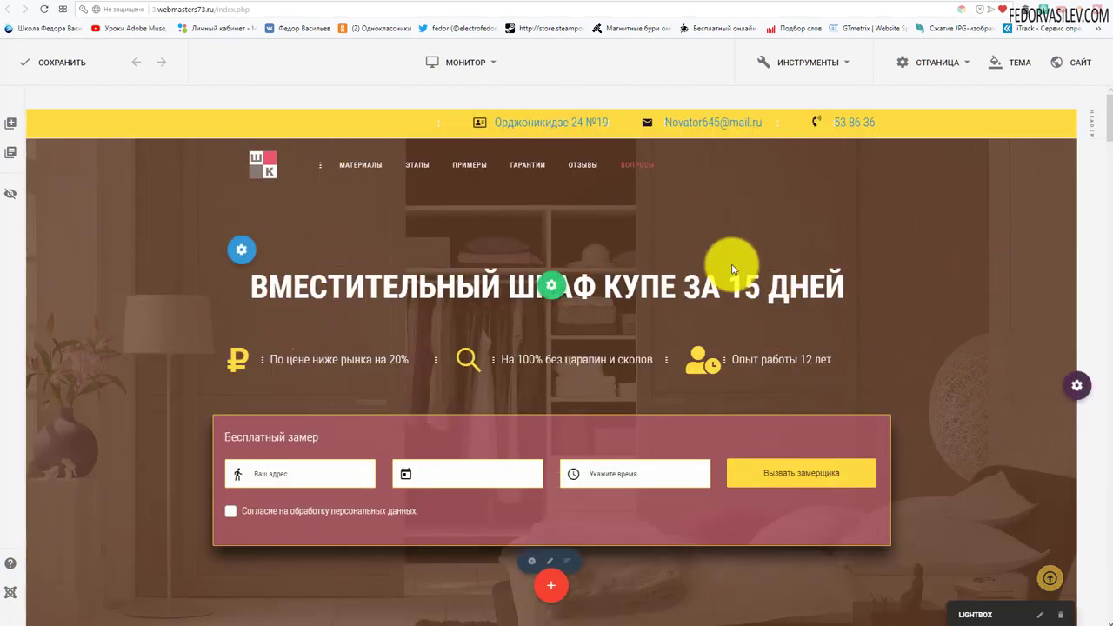
Step: Reopen the «Почему шкаф купе на заказ лучше» section's background settings and set the background type to Цвет
scroll(696, 226, down, 5)
scroll(688, 219, down, 2)
mouse_move(1081, 437)
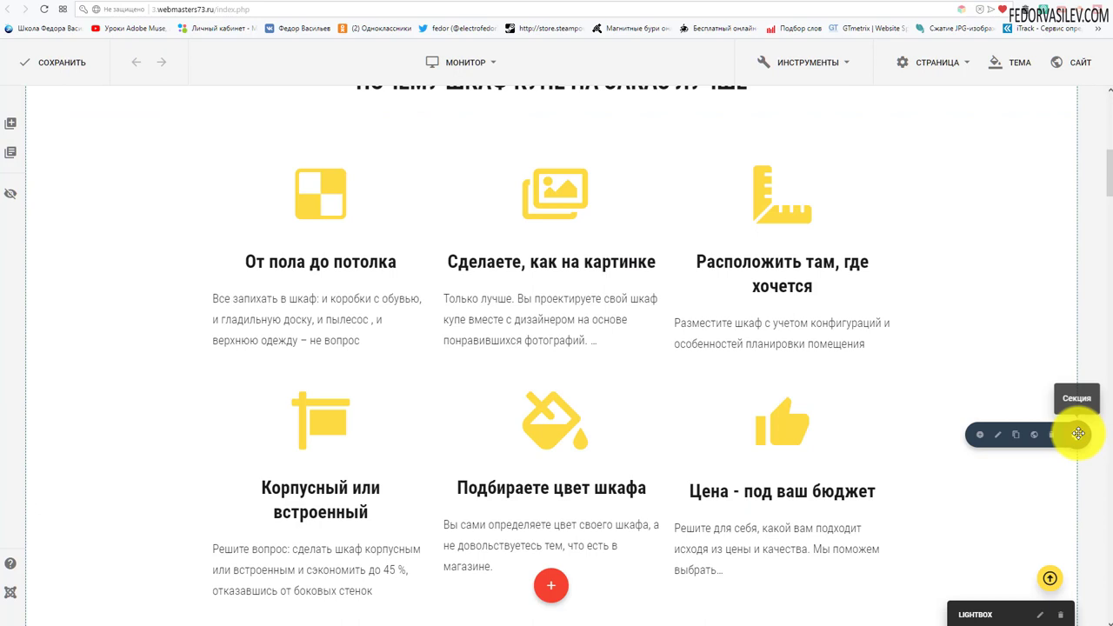
click(1001, 434)
click(597, 158)
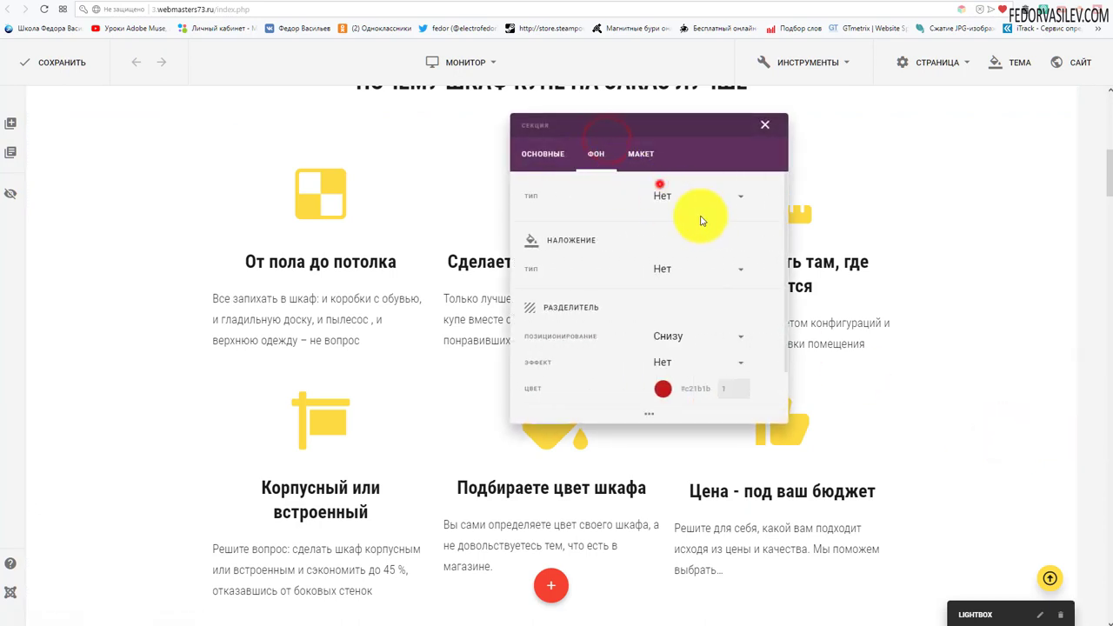
click(701, 202)
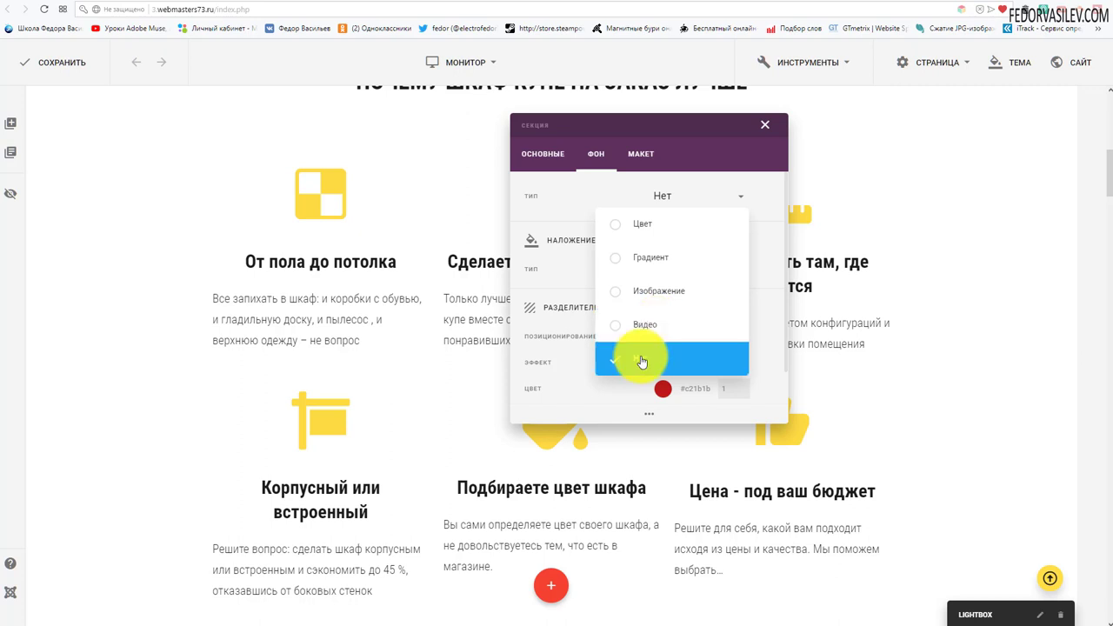
click(619, 227)
Step: Move the section settings window out of the way and examine the section's coloured background
drag(598, 127, 211, 566)
scroll(738, 275, up, 1)
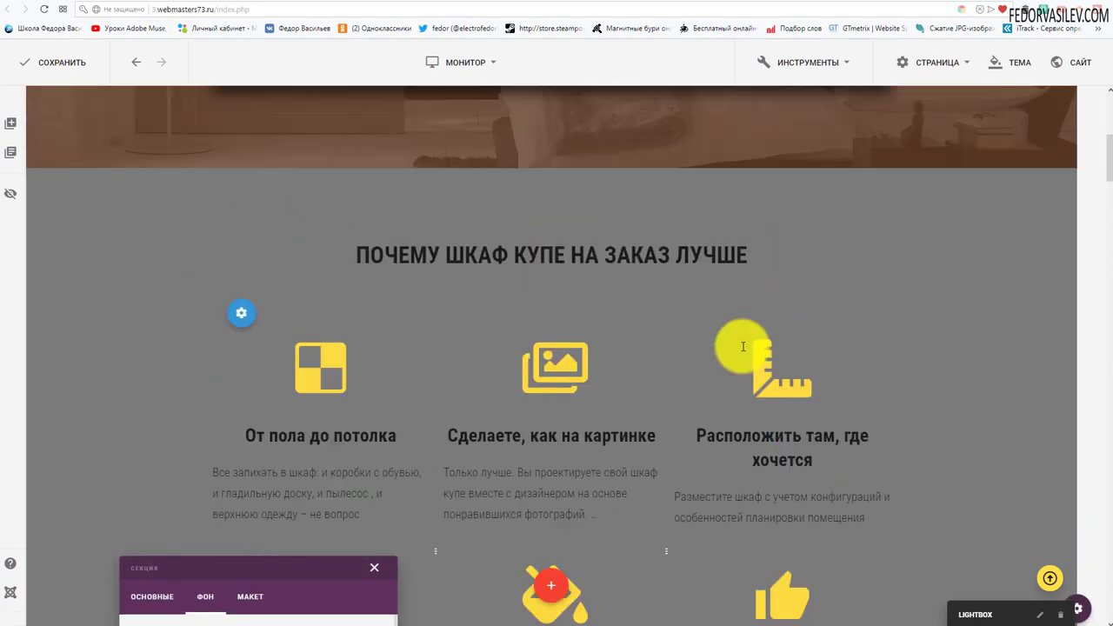
scroll(738, 323, down, 4)
scroll(742, 324, up, 1)
scroll(521, 304, up, 4)
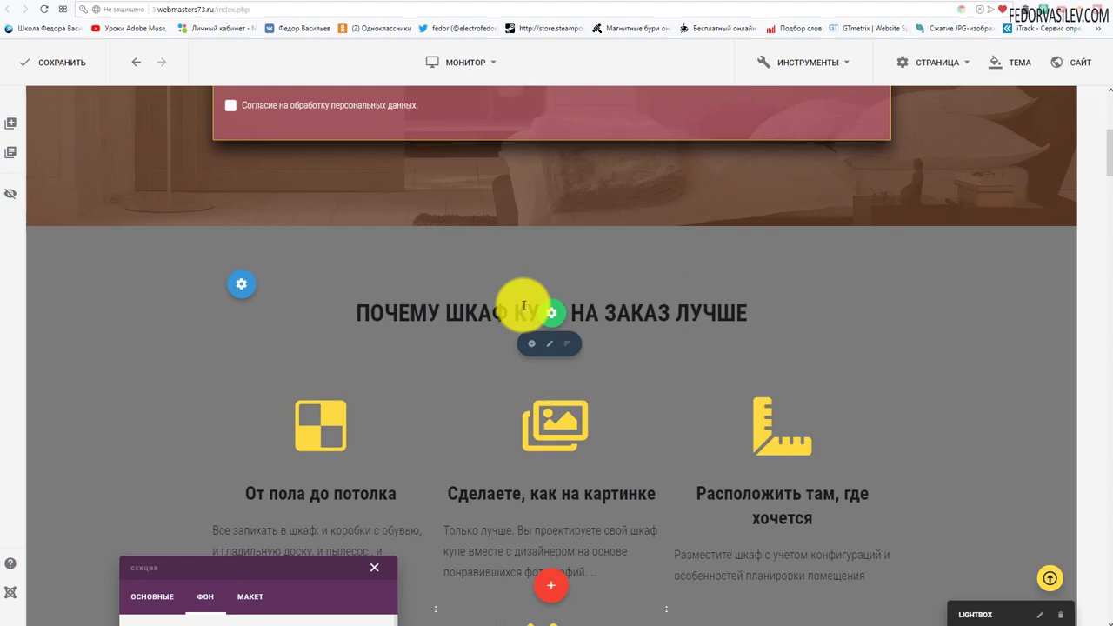
scroll(522, 304, down, 2)
scroll(521, 301, up, 1)
Step: Reposition the section settings window and try dark red #7d1414 and a lighter red as the section's background colour
drag(310, 566, 624, 227)
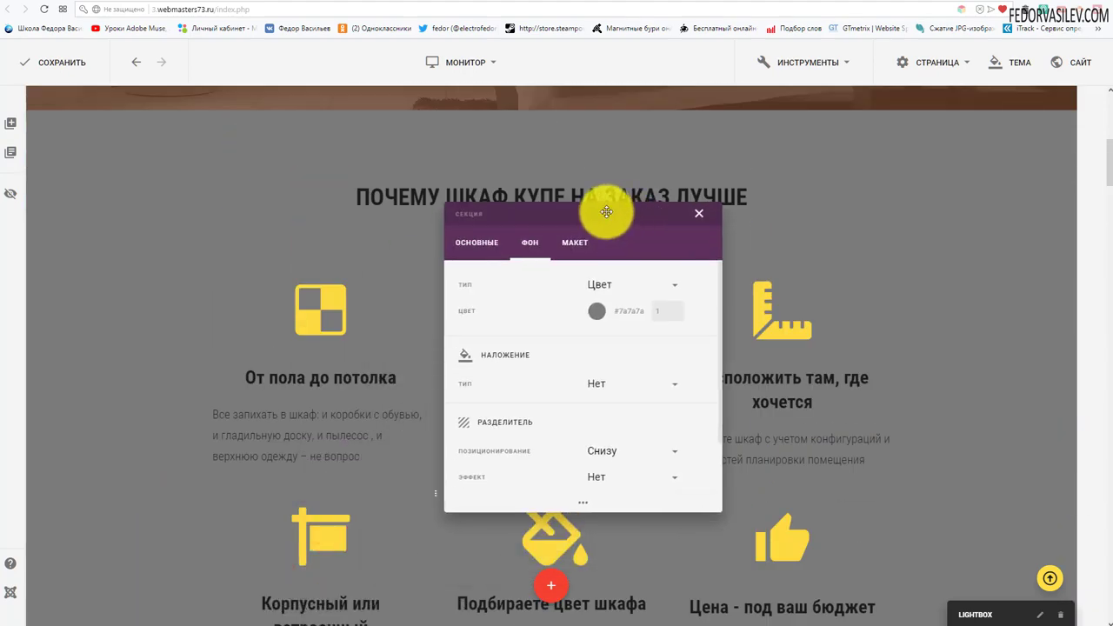
drag(606, 212, 718, 140)
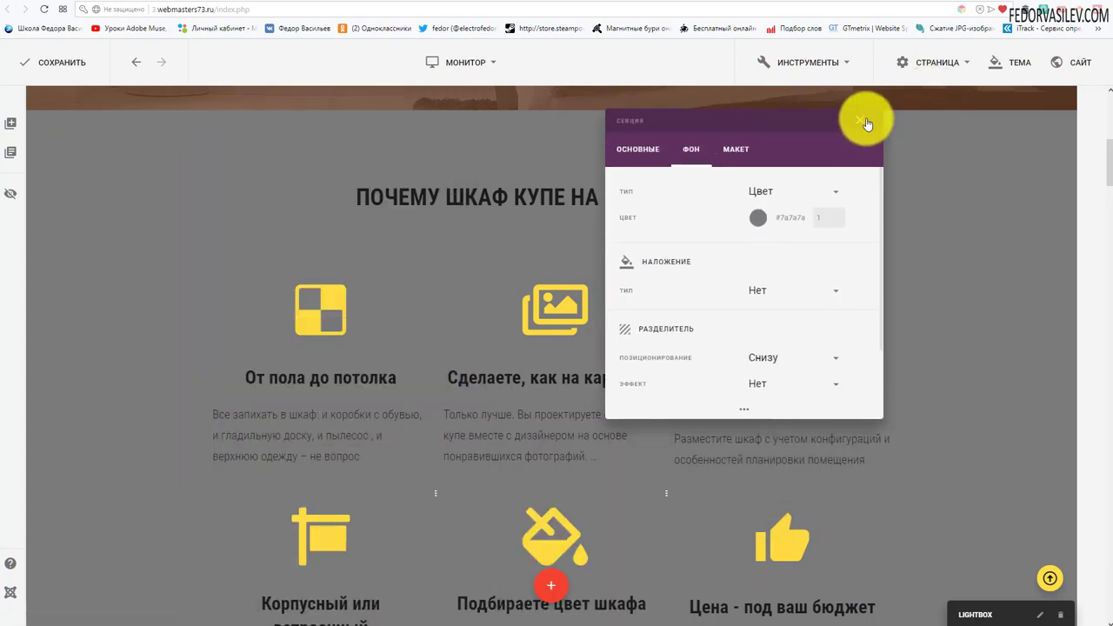
drag(800, 52, 510, 124)
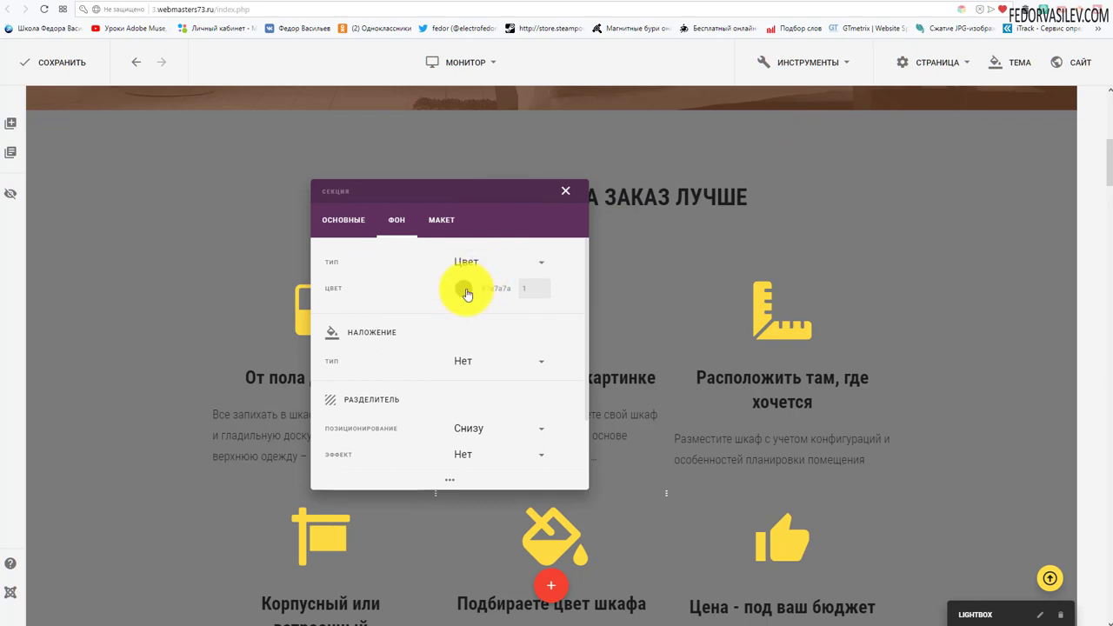
click(497, 291)
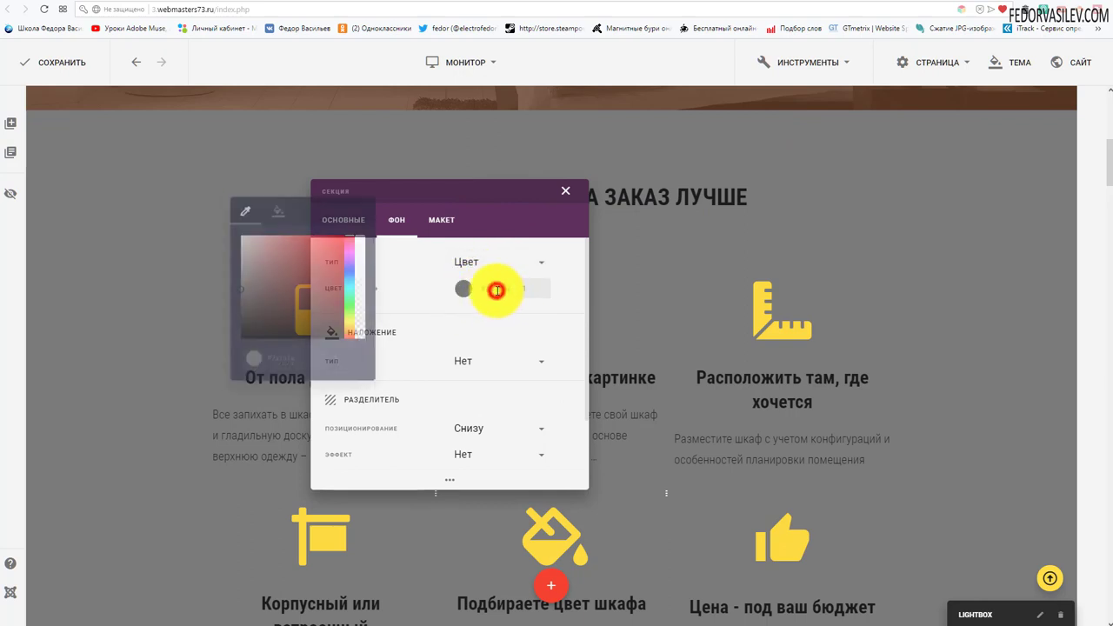
drag(485, 290, 459, 294)
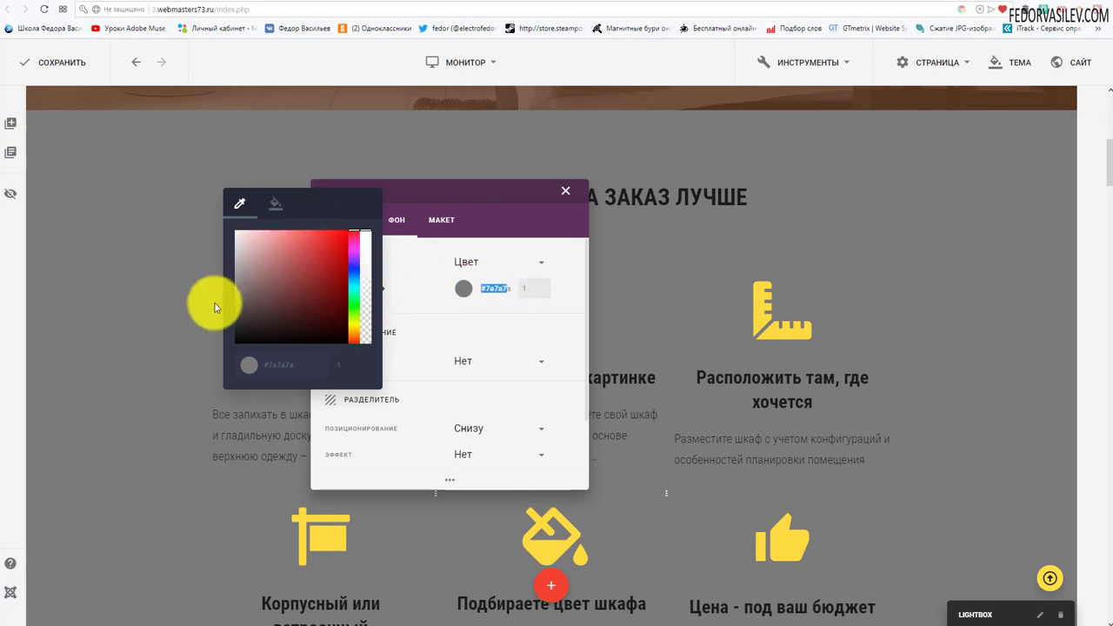
click(293, 274)
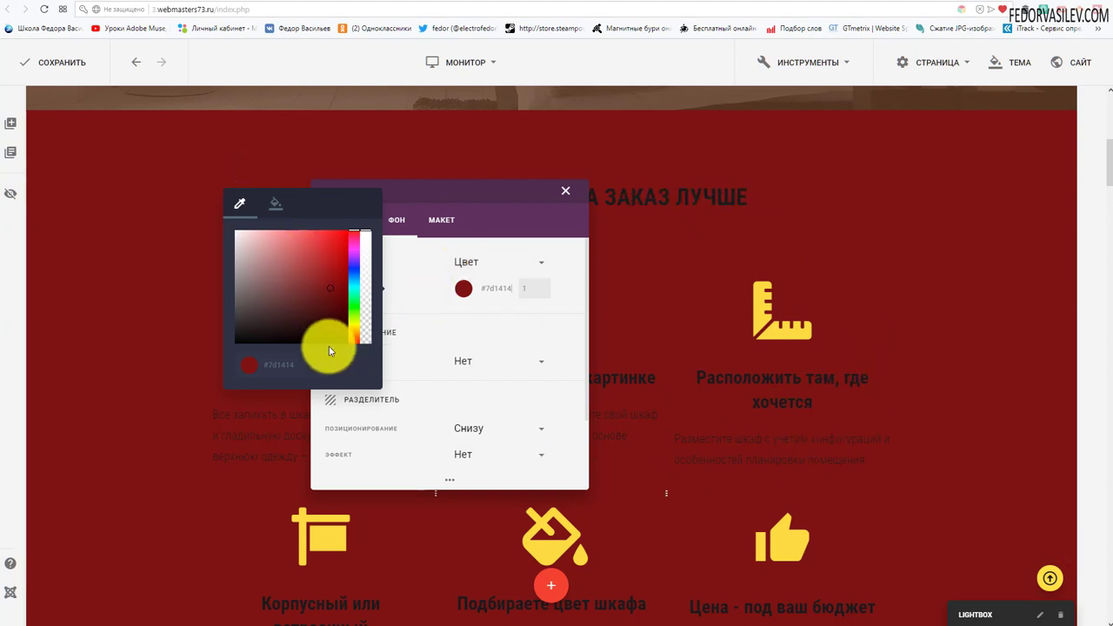
click(305, 245)
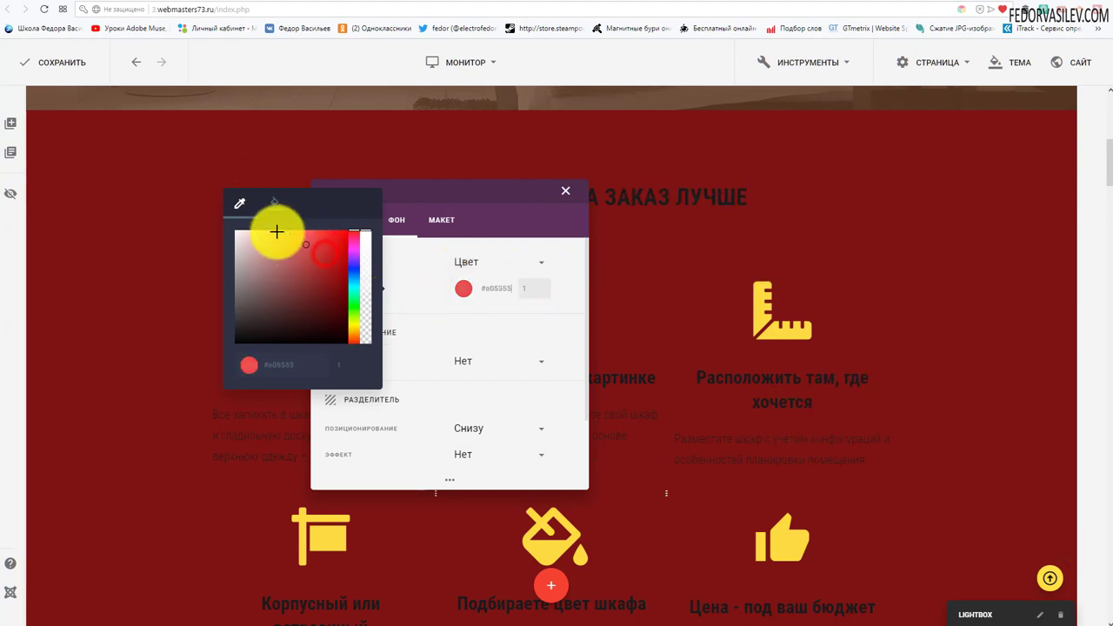
Step: Set the section's background colour to green #46bf4e
click(353, 304)
click(290, 296)
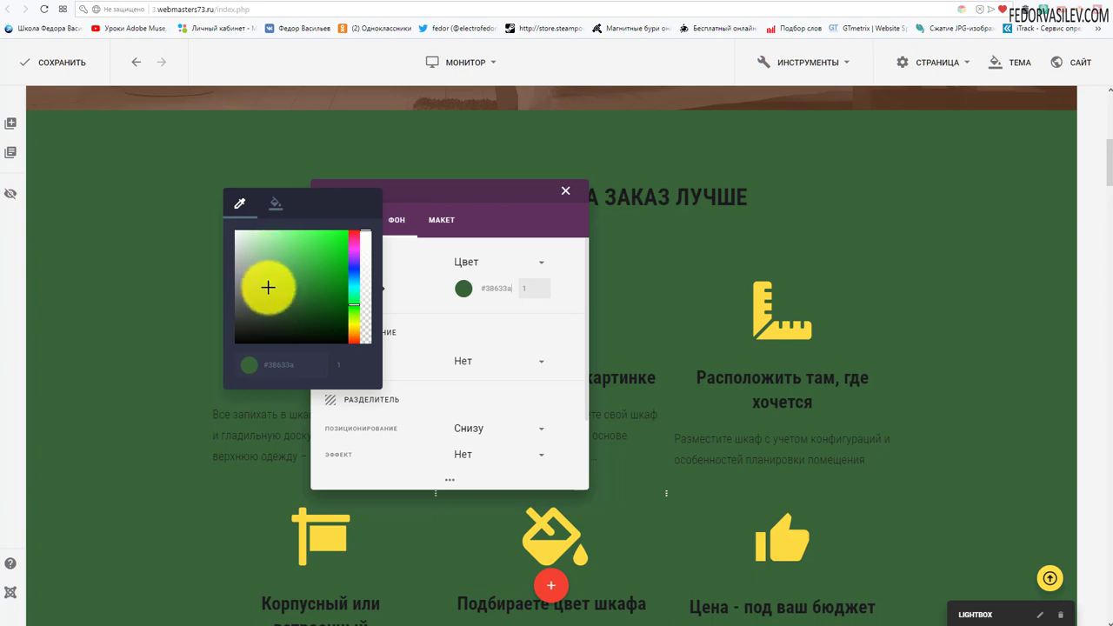
click(306, 259)
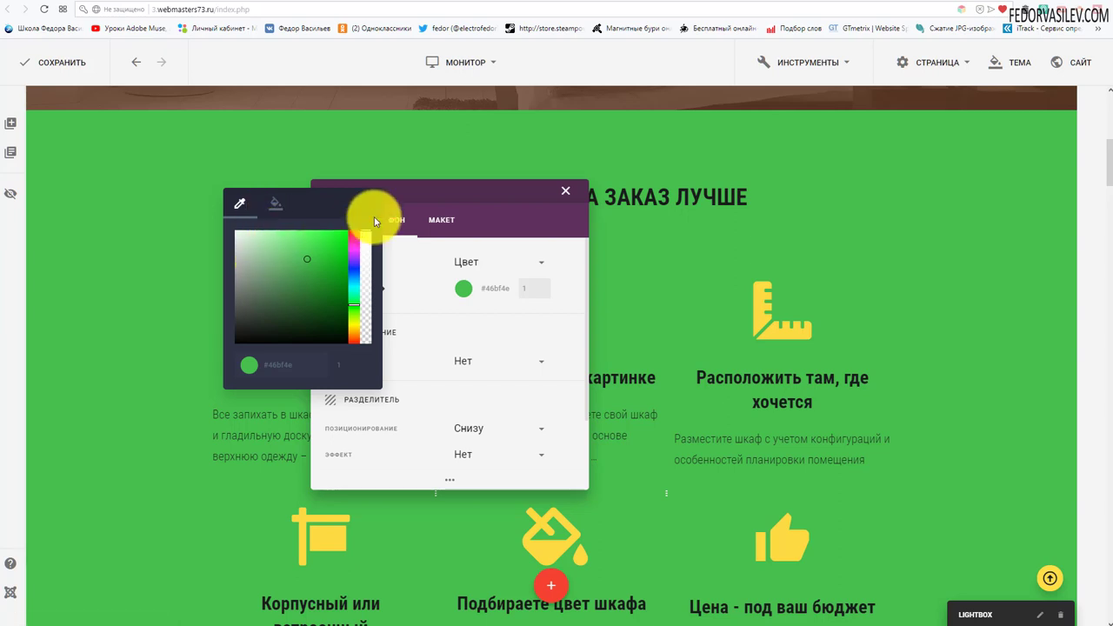
Step: Move the settings window clear of the section's heading and switch the section's background type to Изображение
drag(410, 199, 469, 168)
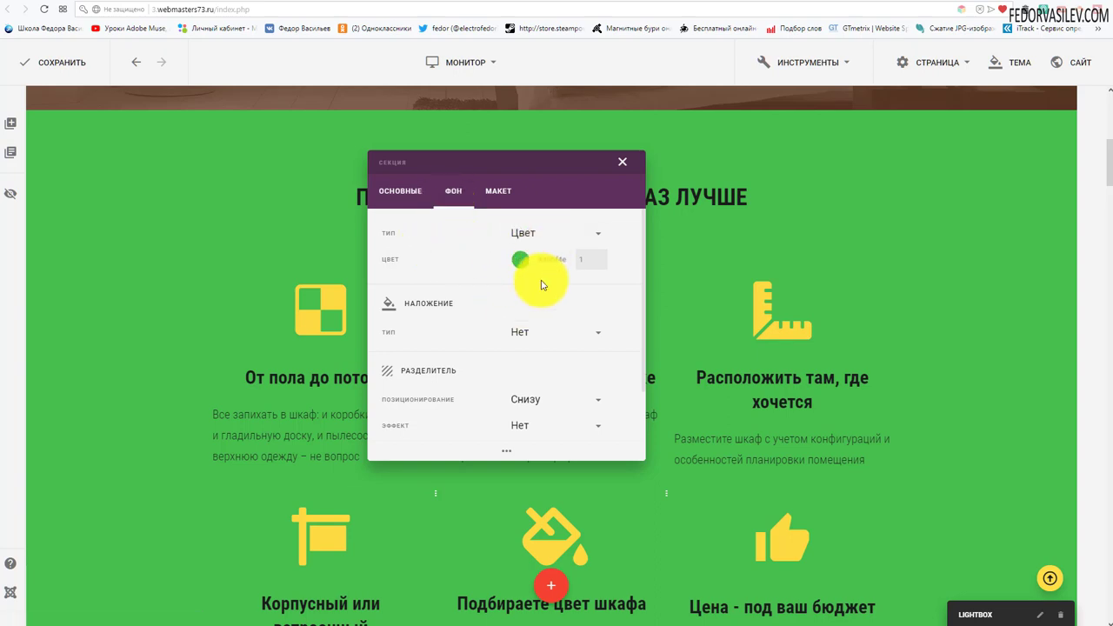
drag(480, 165, 429, 152)
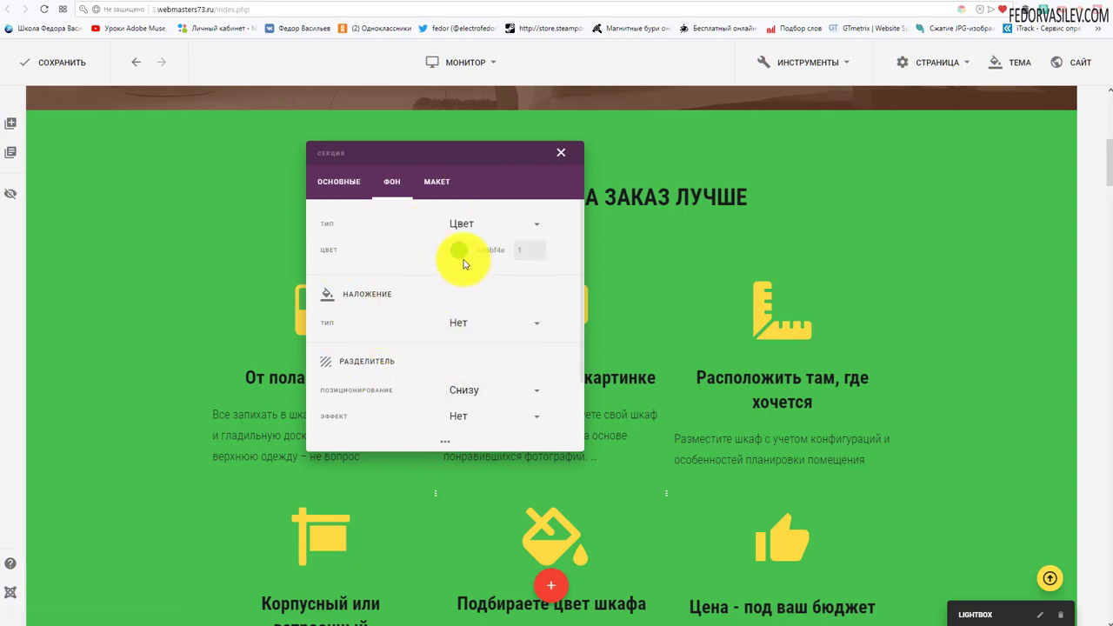
drag(454, 154, 658, 189)
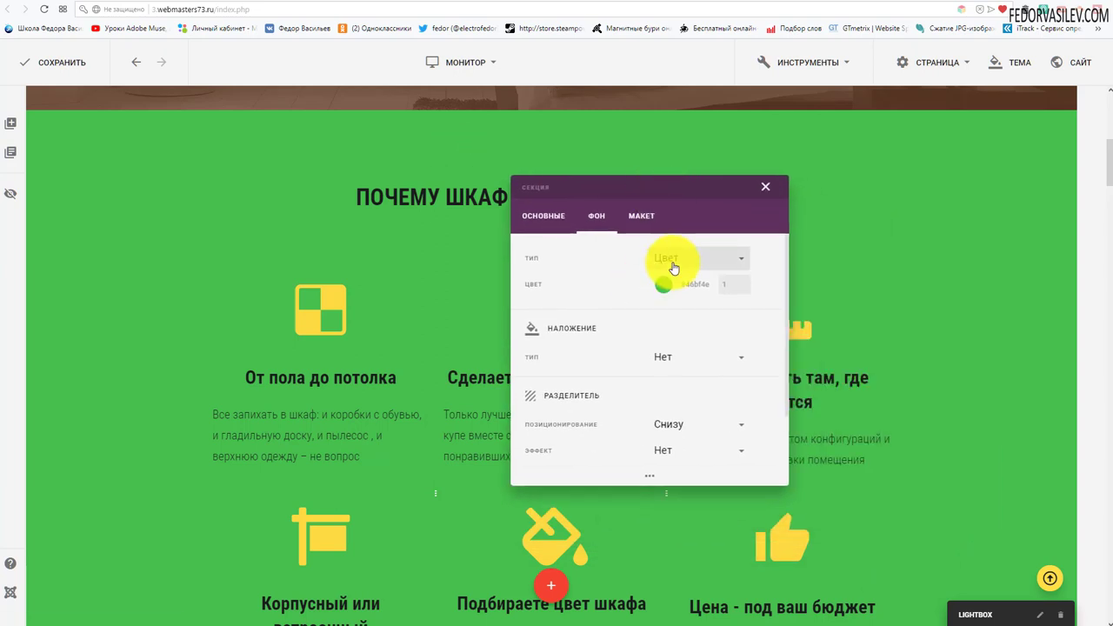
click(672, 261)
click(648, 354)
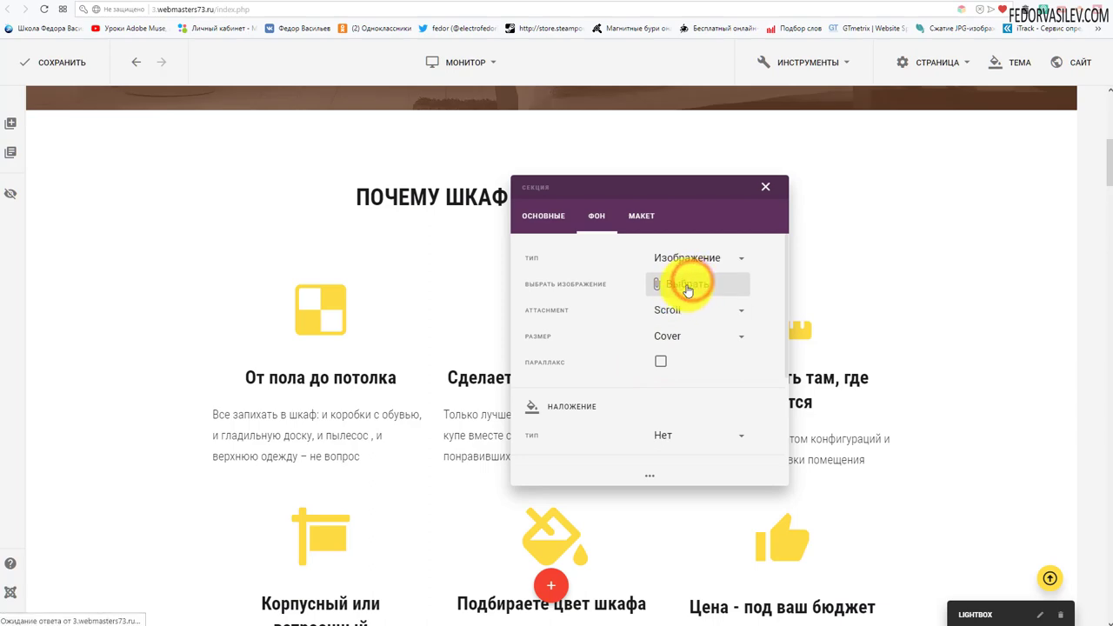
Step: Browse the images in the media manager available for the section's background
click(686, 287)
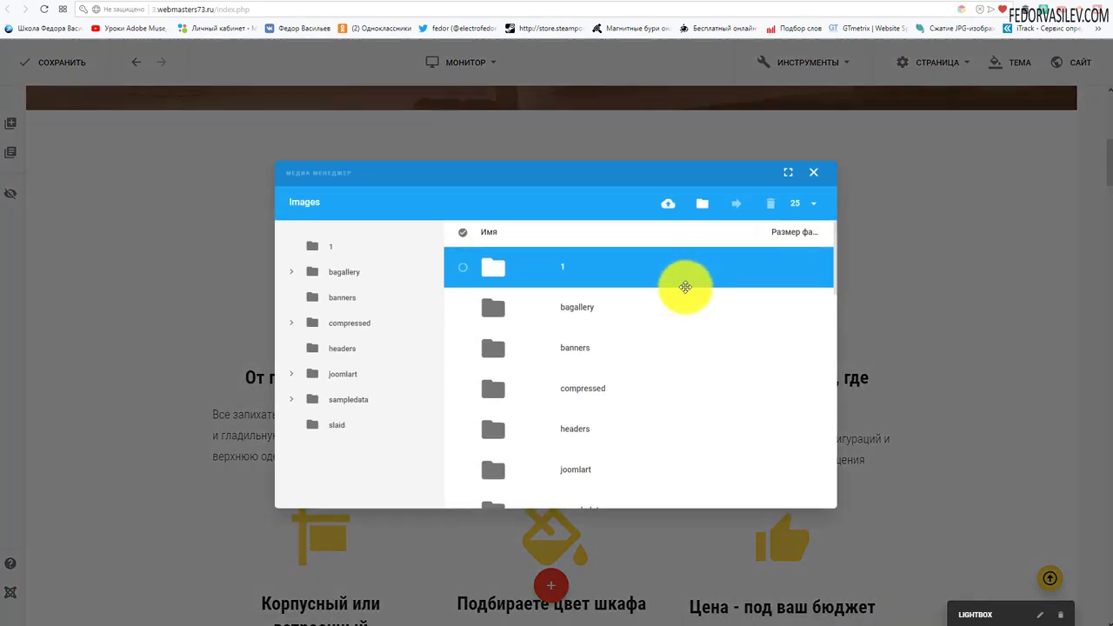
double_click(577, 335)
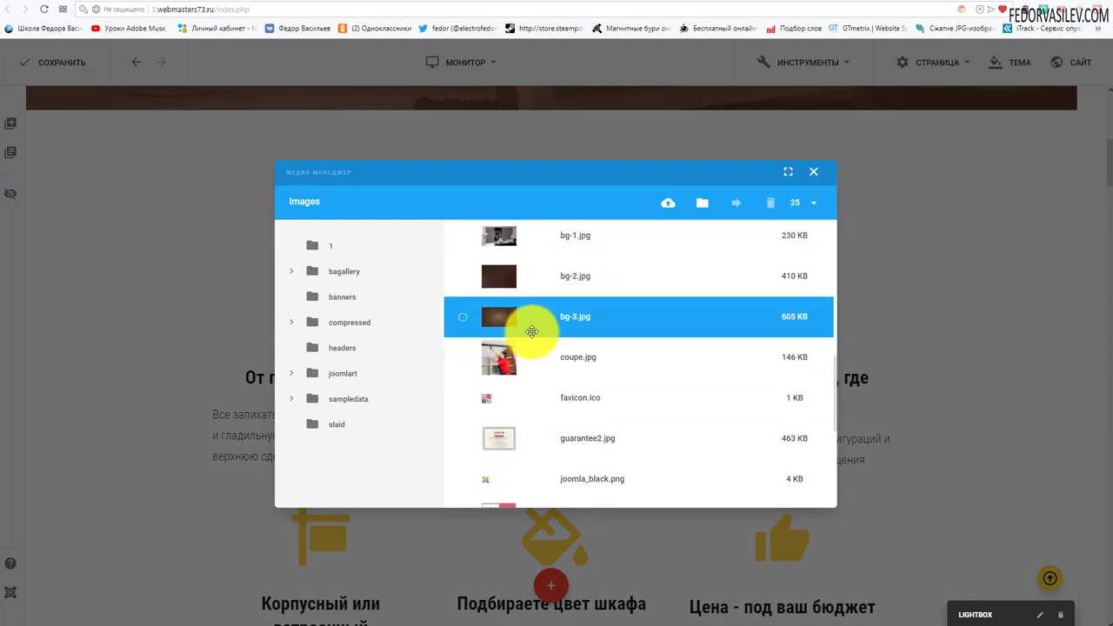
scroll(526, 330, down, 5)
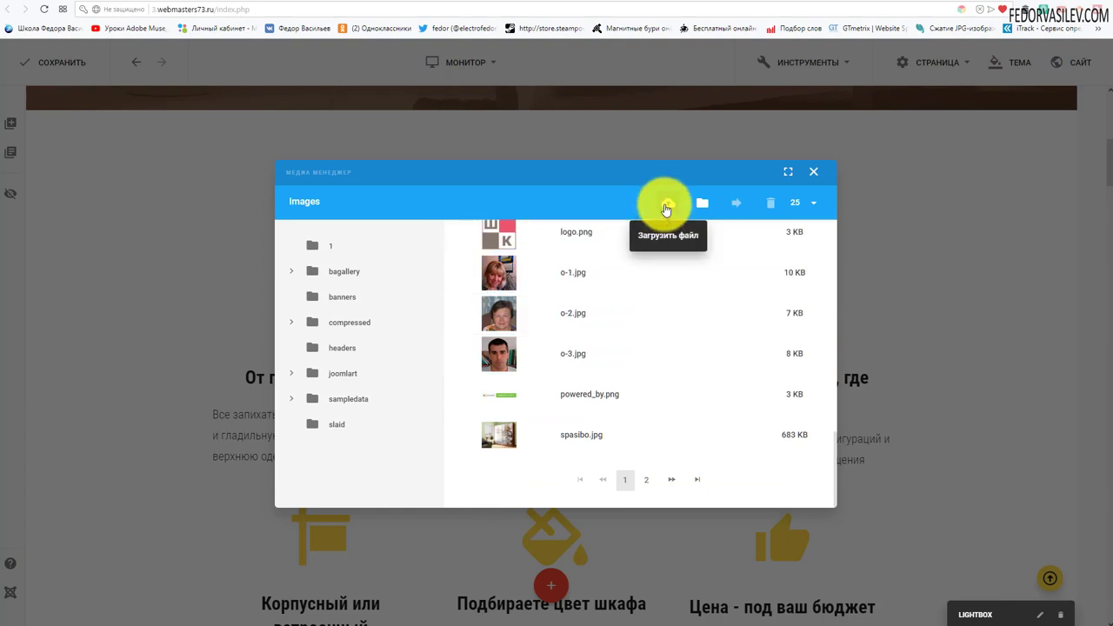
click(667, 207)
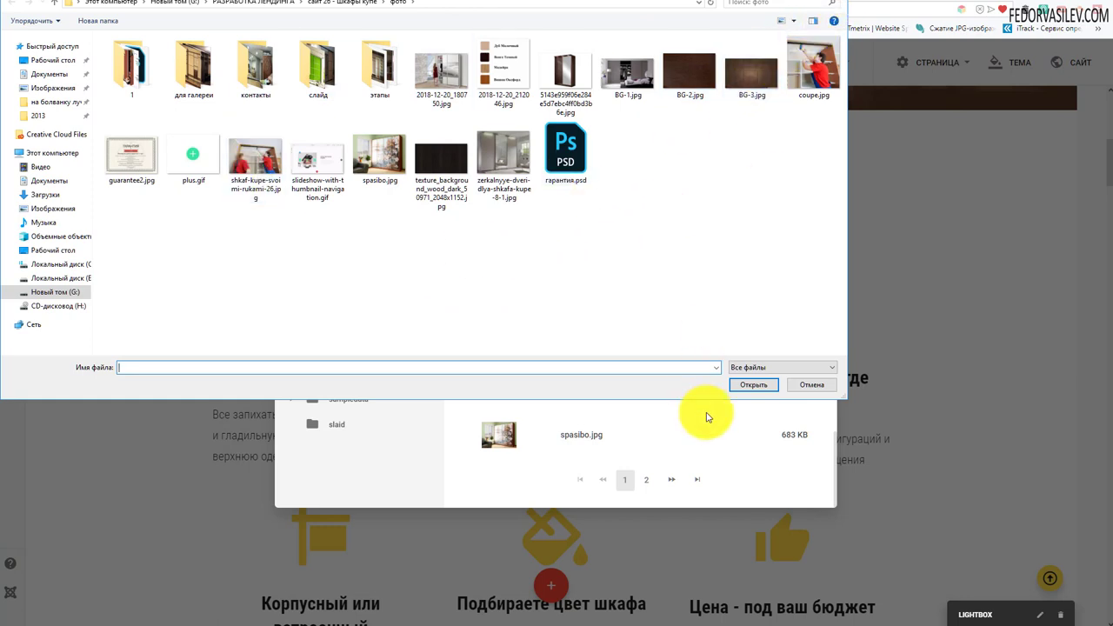
click(380, 157)
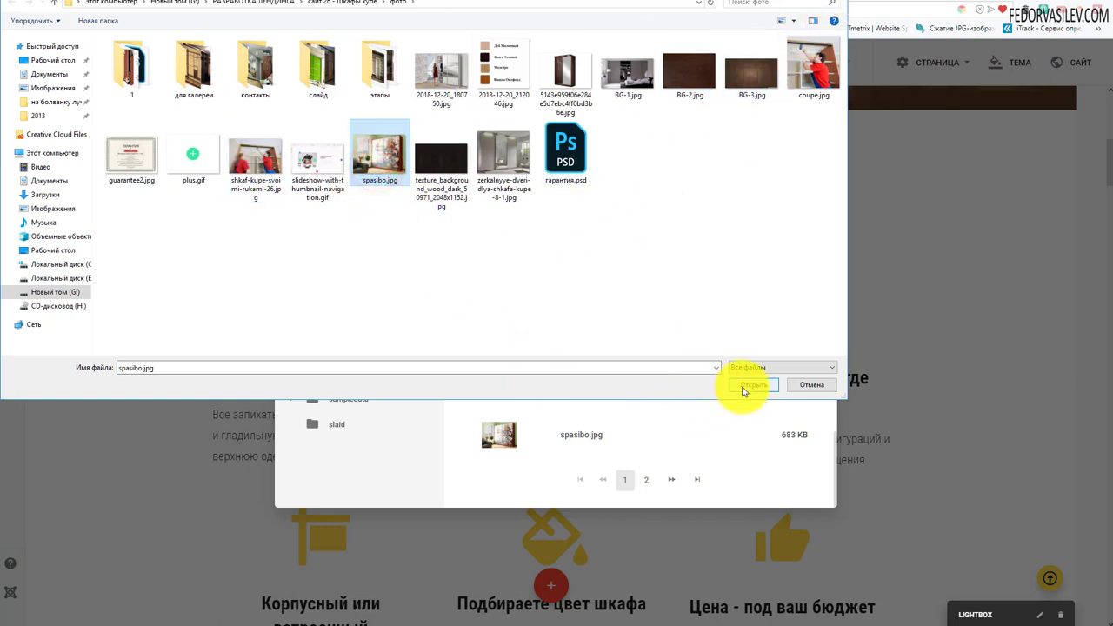
click(830, 4)
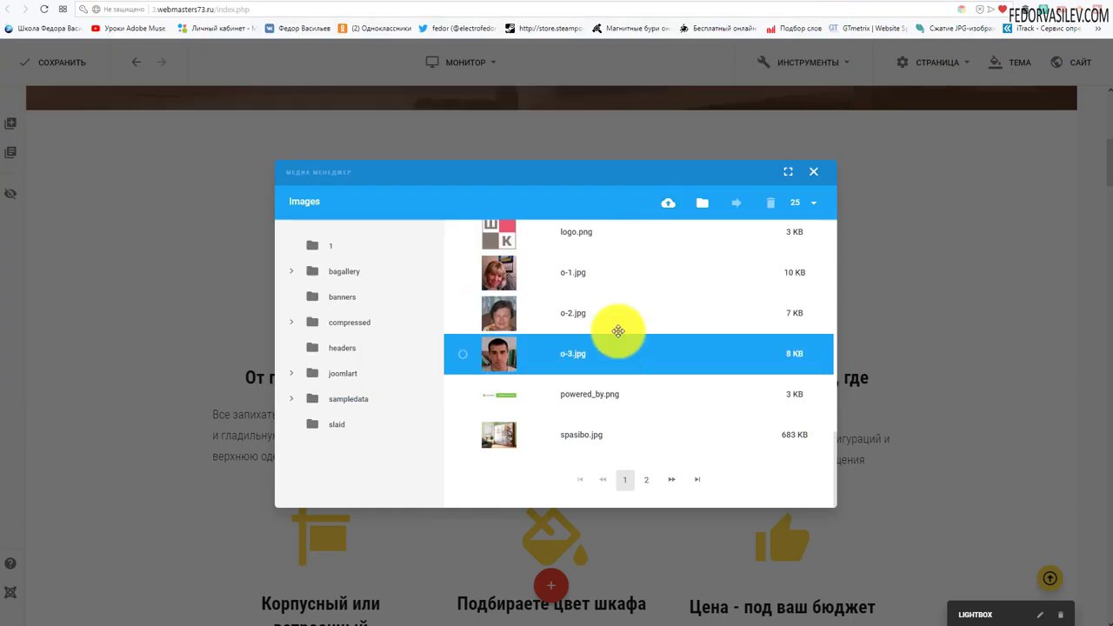
Step: Mark 3.jpg in the media manager and leave both it and the section settings without inserting the image
scroll(522, 391, up, 10)
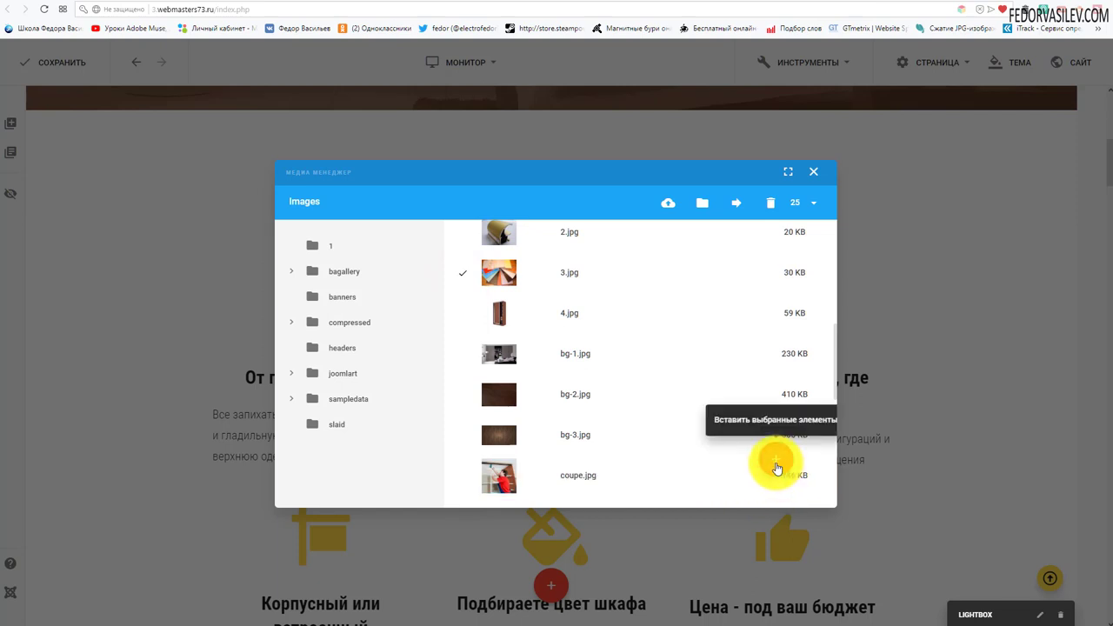
click(812, 176)
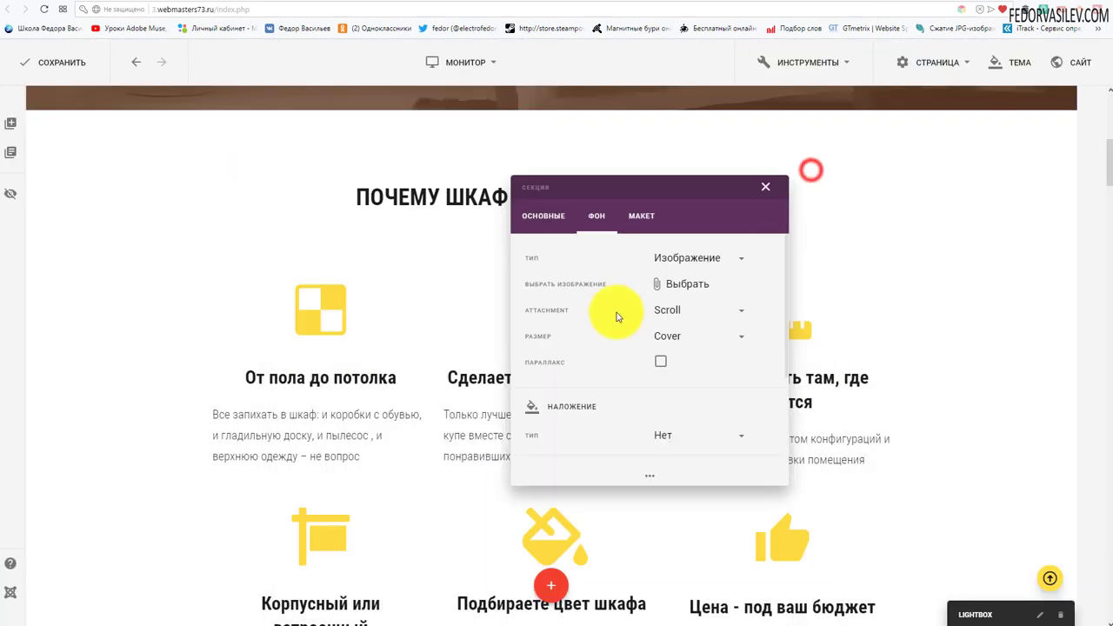
click(767, 189)
Step: Open the hero section's background settings and check the image attachment options, keeping Scroll
scroll(757, 336, up, 5)
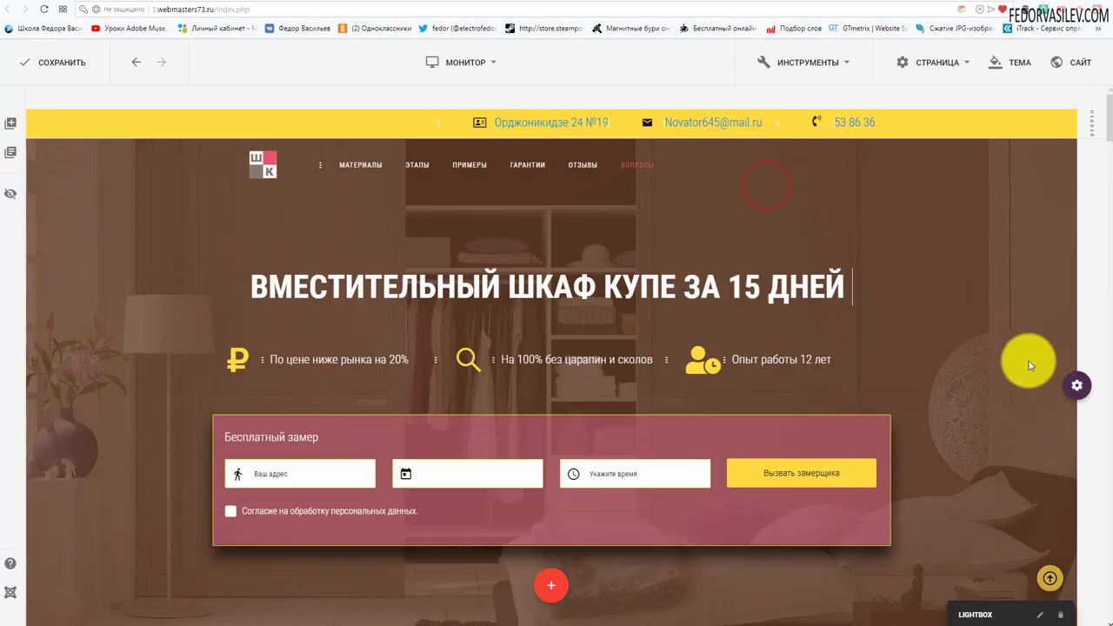
click(997, 389)
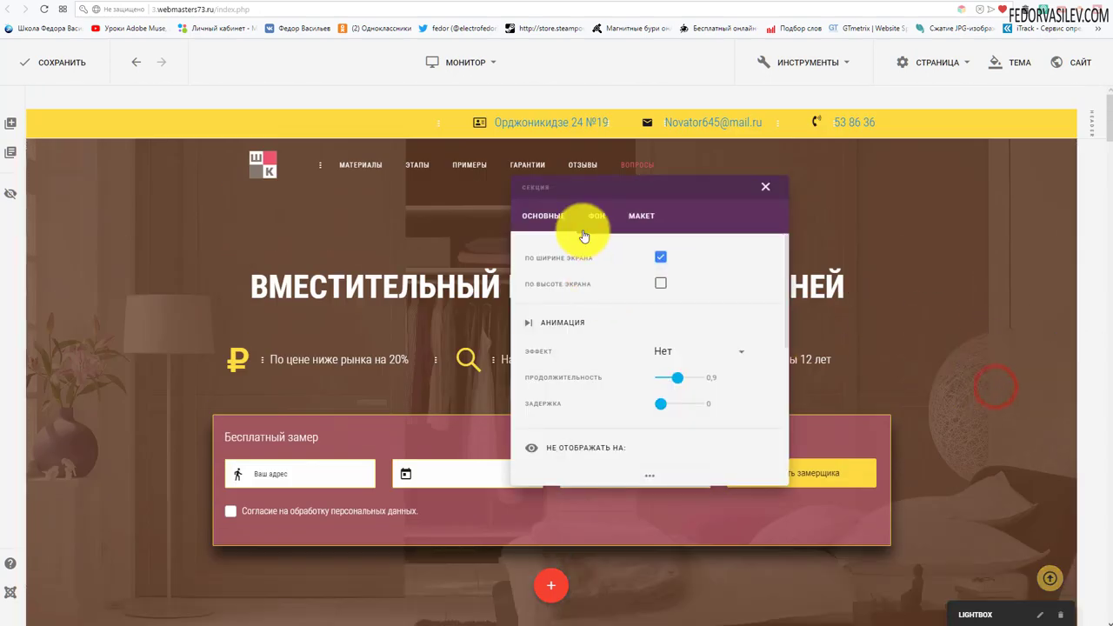
click(597, 216)
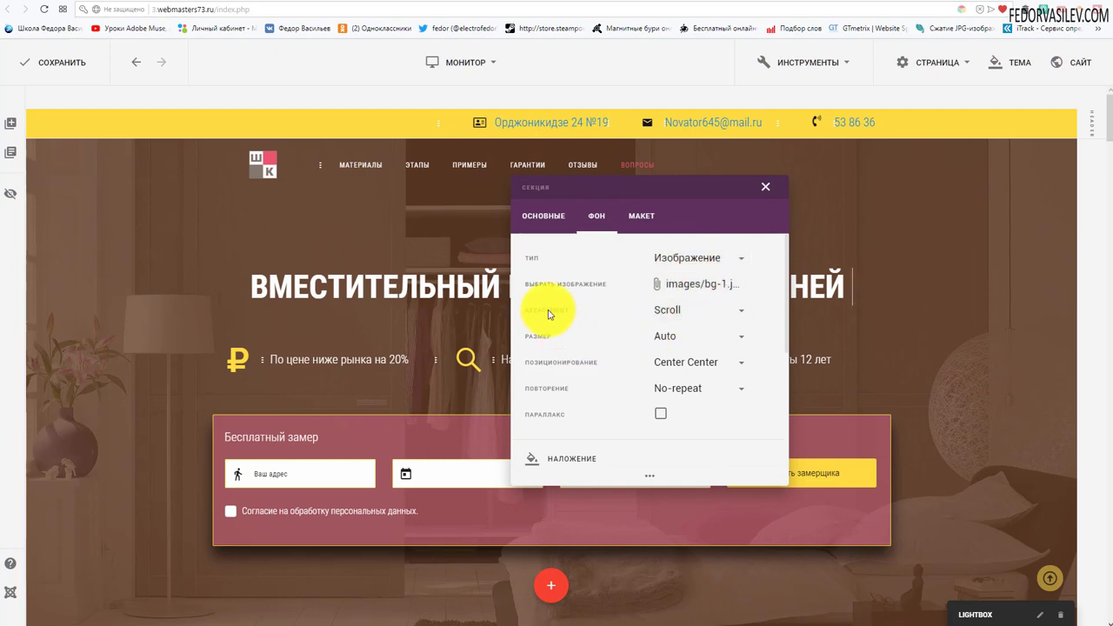
click(678, 311)
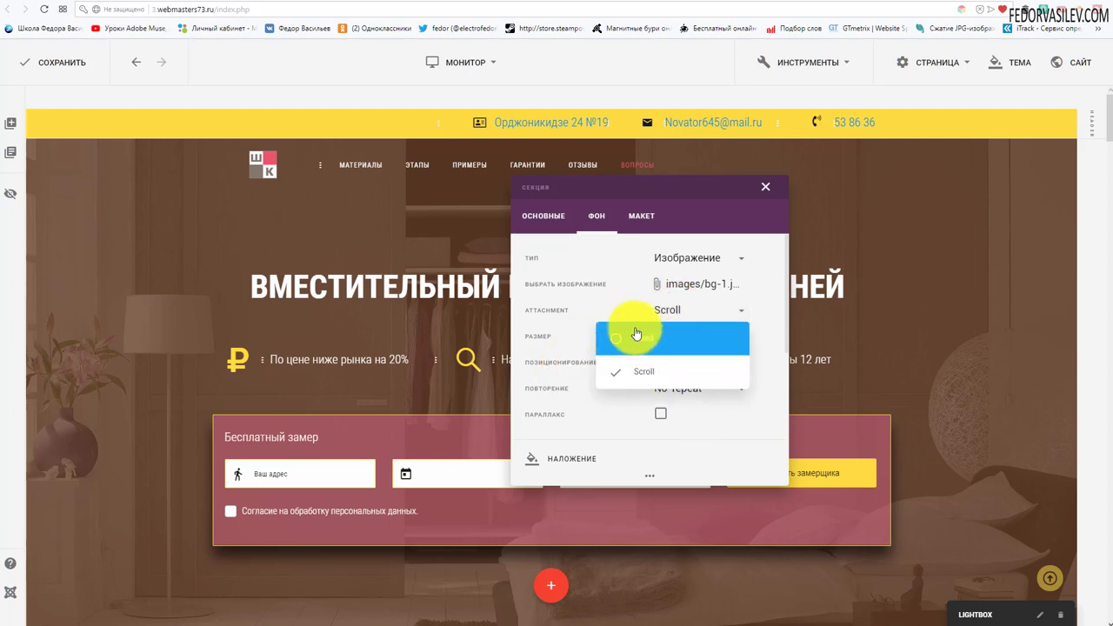
click(630, 372)
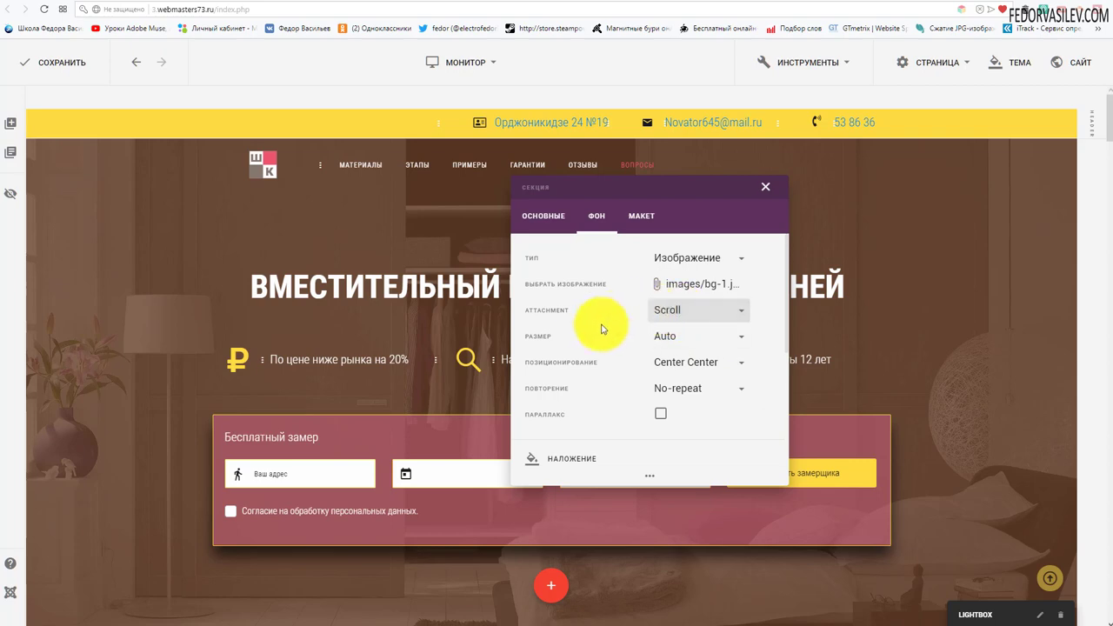
Step: Try Contain as the hero background image's size, restore Auto and close the section settings
click(659, 336)
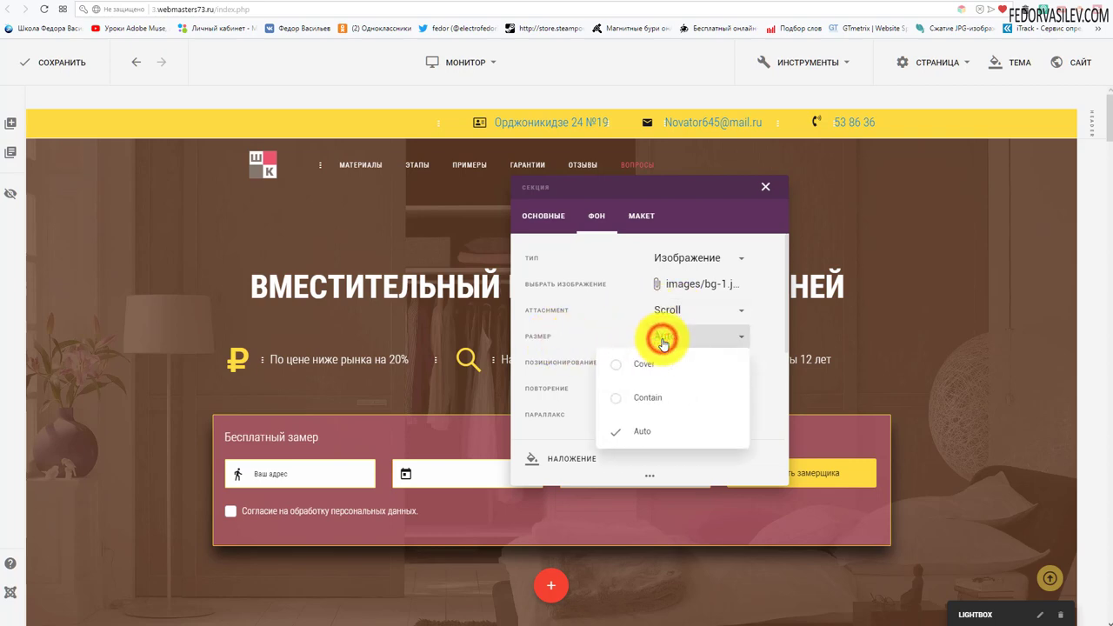
click(616, 400)
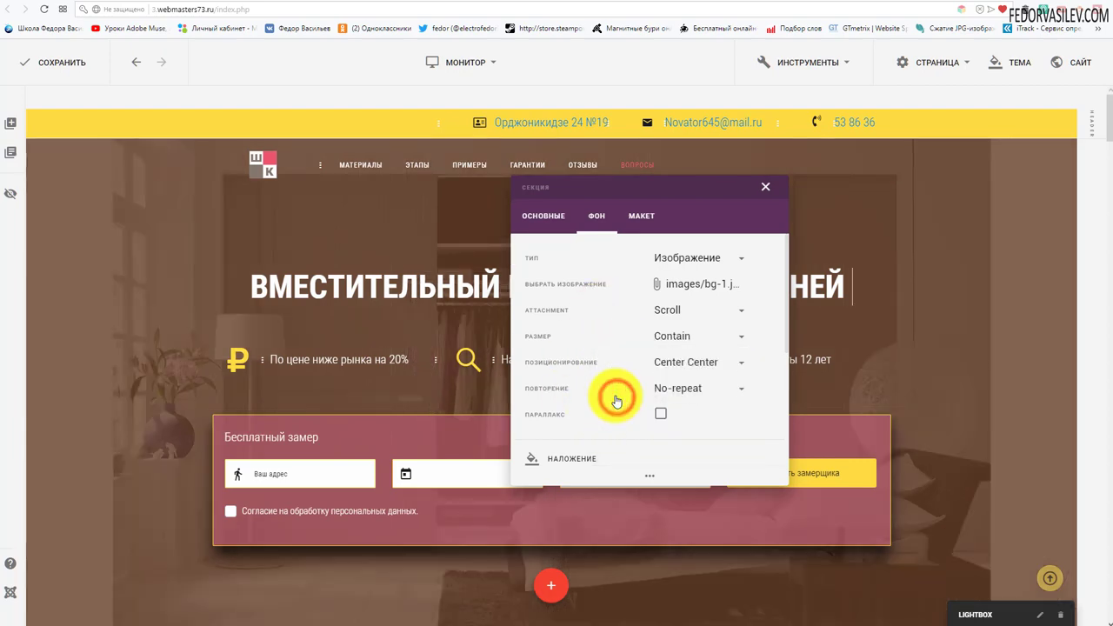
click(658, 336)
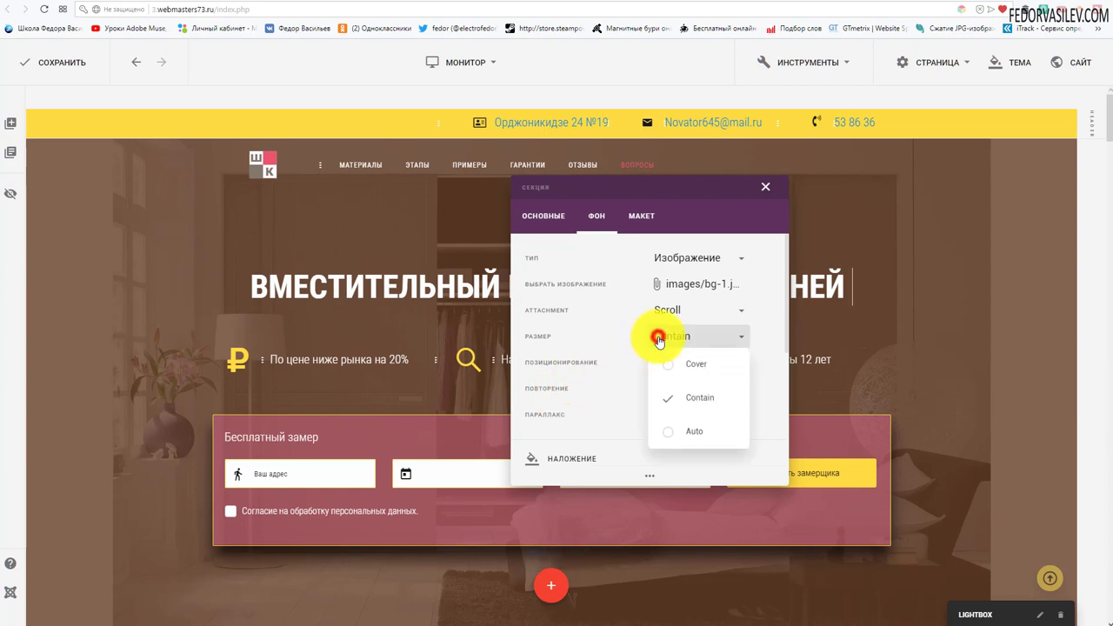
click(633, 428)
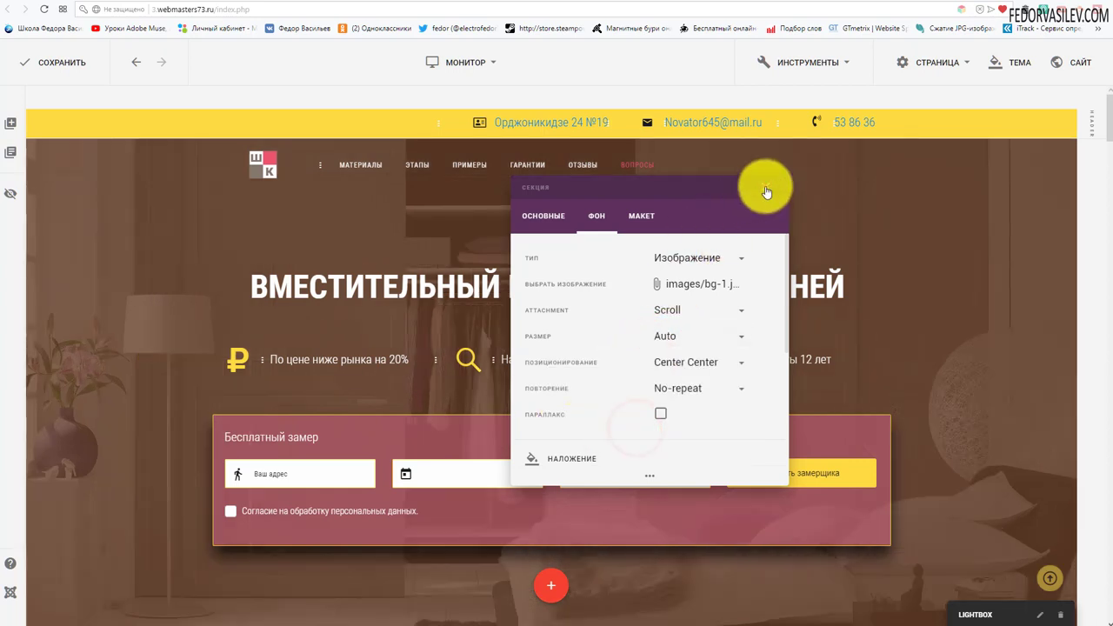
click(765, 186)
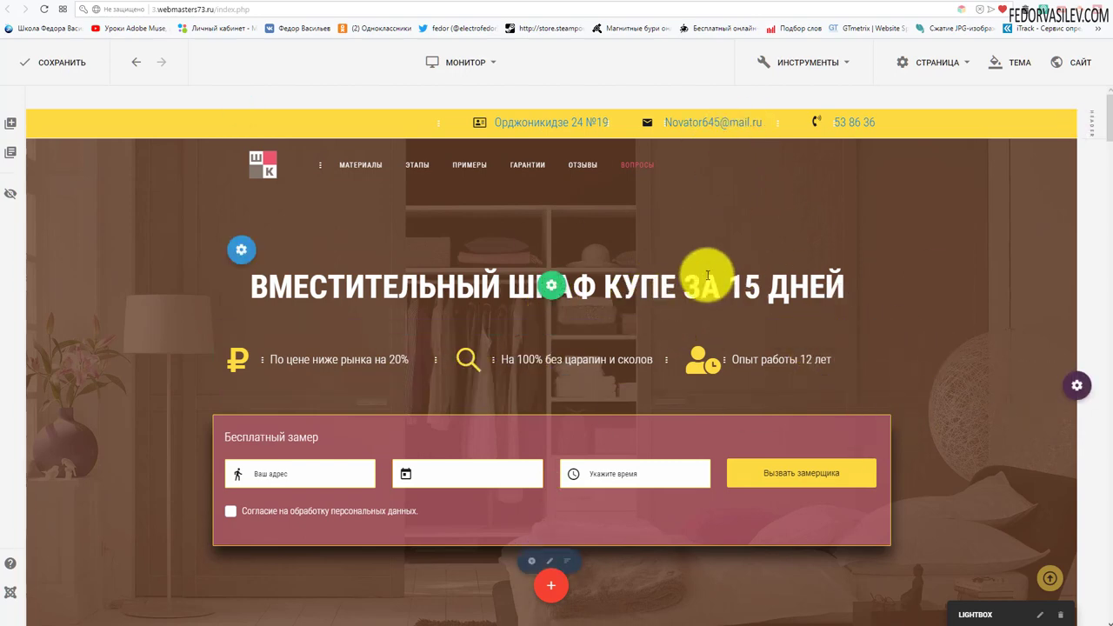
Step: Save the landing page
click(48, 66)
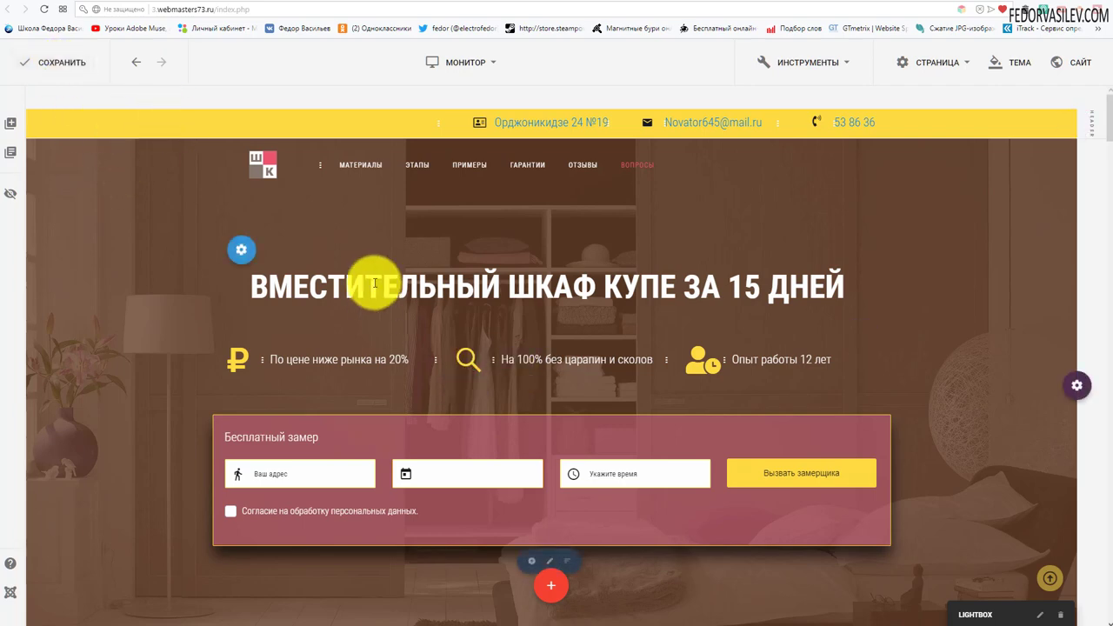
click(63, 58)
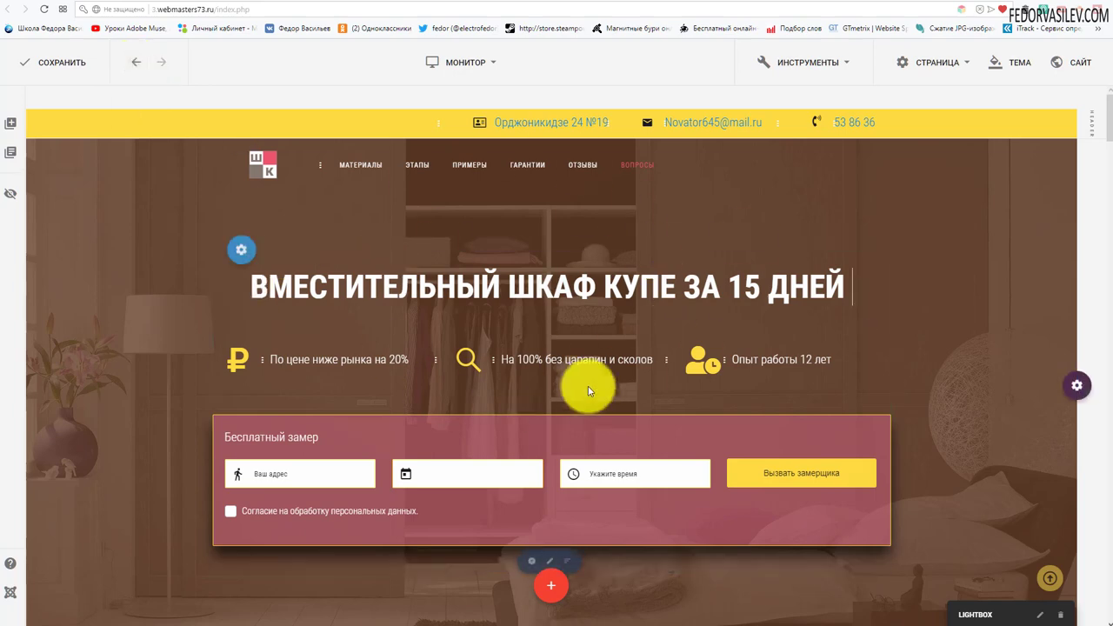
click(869, 291)
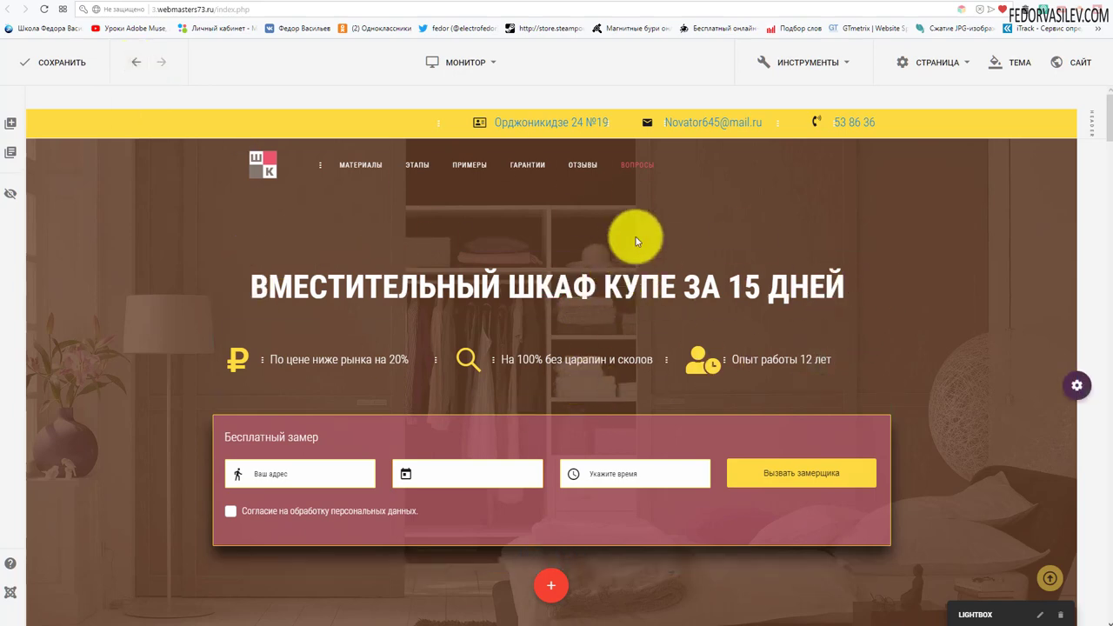
click(778, 333)
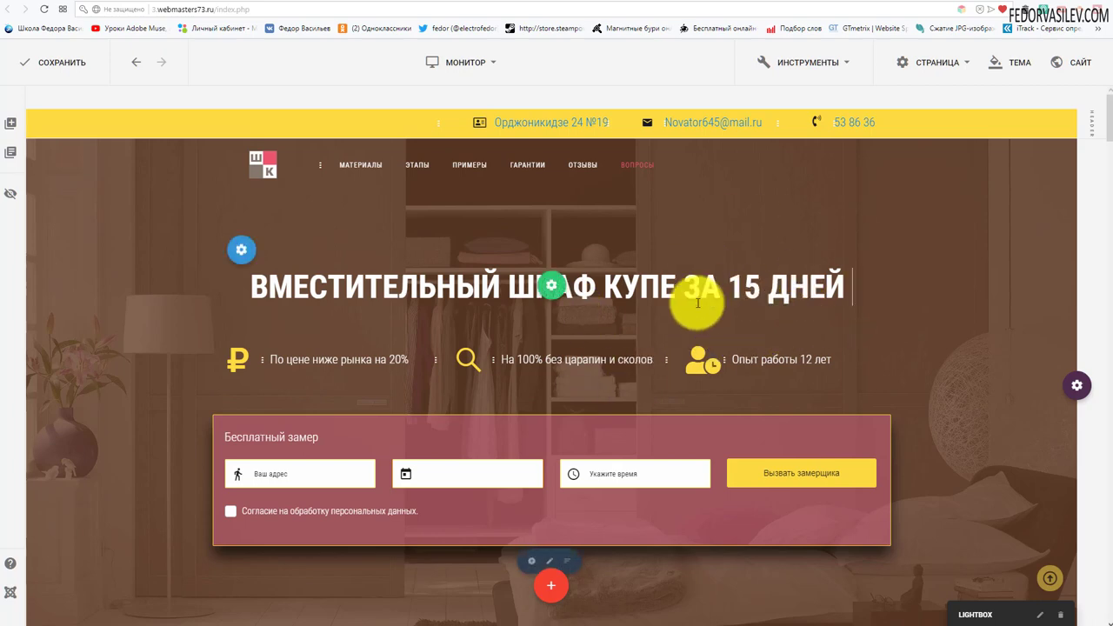
Step: Undo the last page change and redo it
click(129, 65)
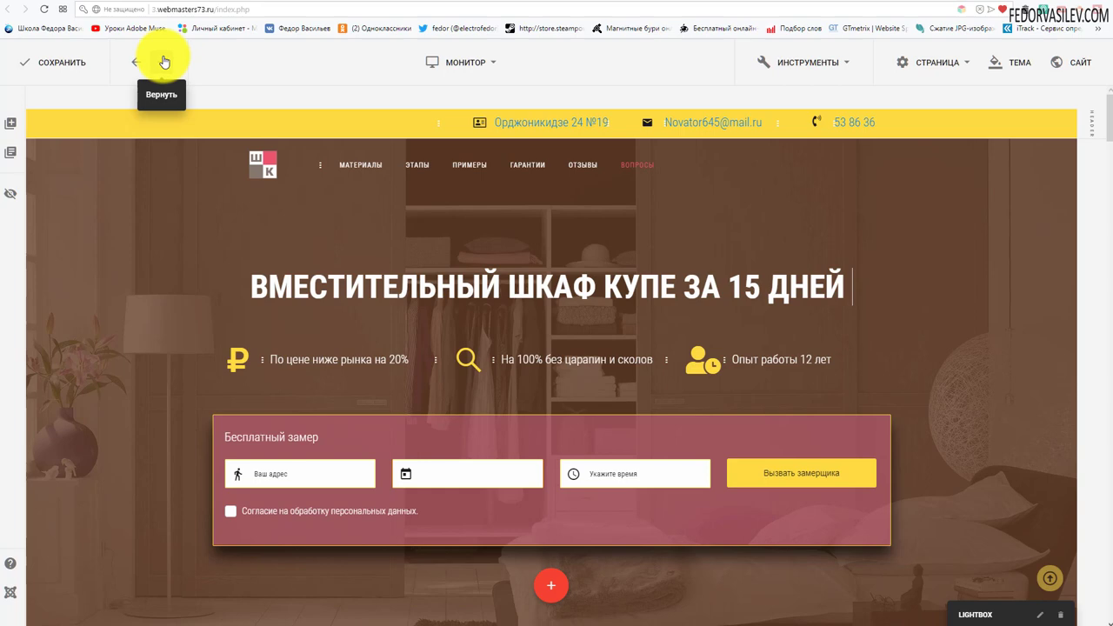
click(164, 62)
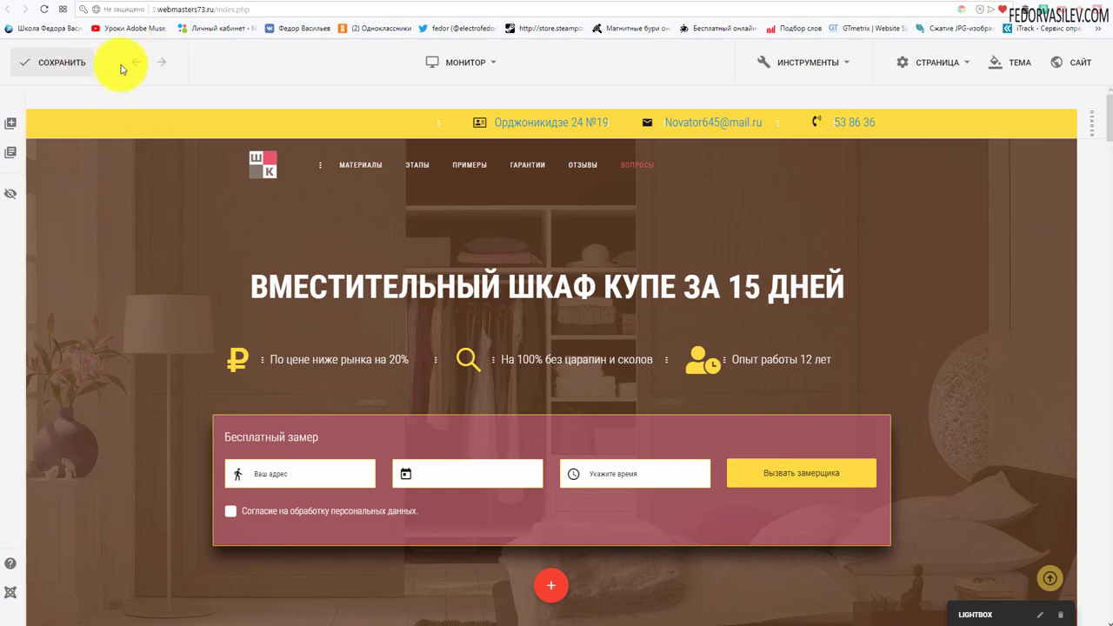
click(641, 277)
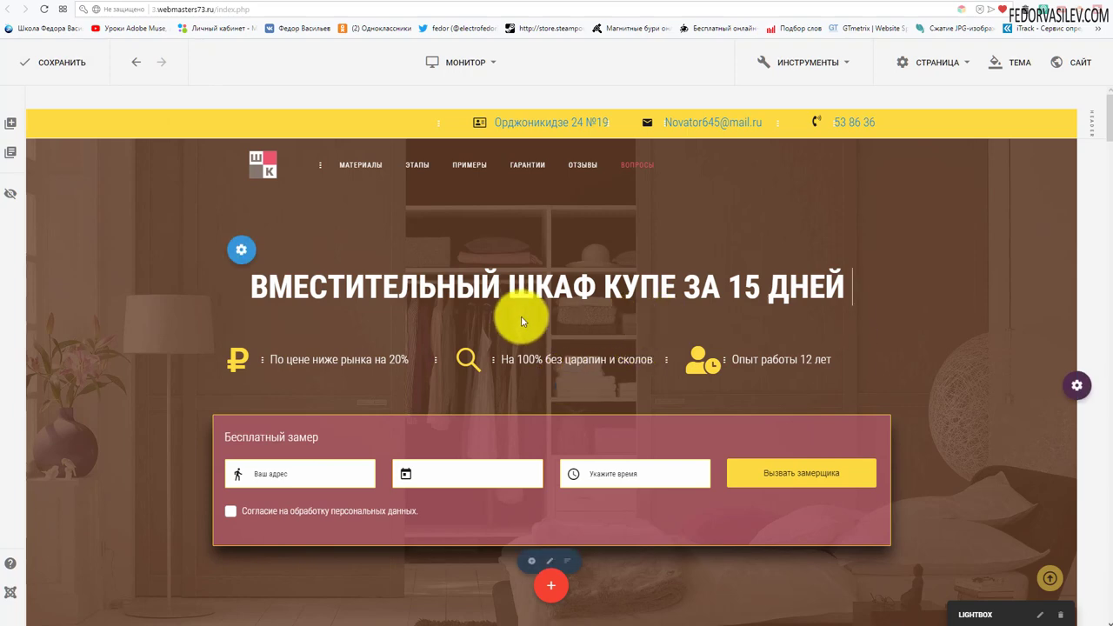
Step: Examine how the page divides into the hero section and the "Почему шкаф купе на заказ лучше" section
scroll(521, 317, down, 4)
scroll(522, 273, down, 2)
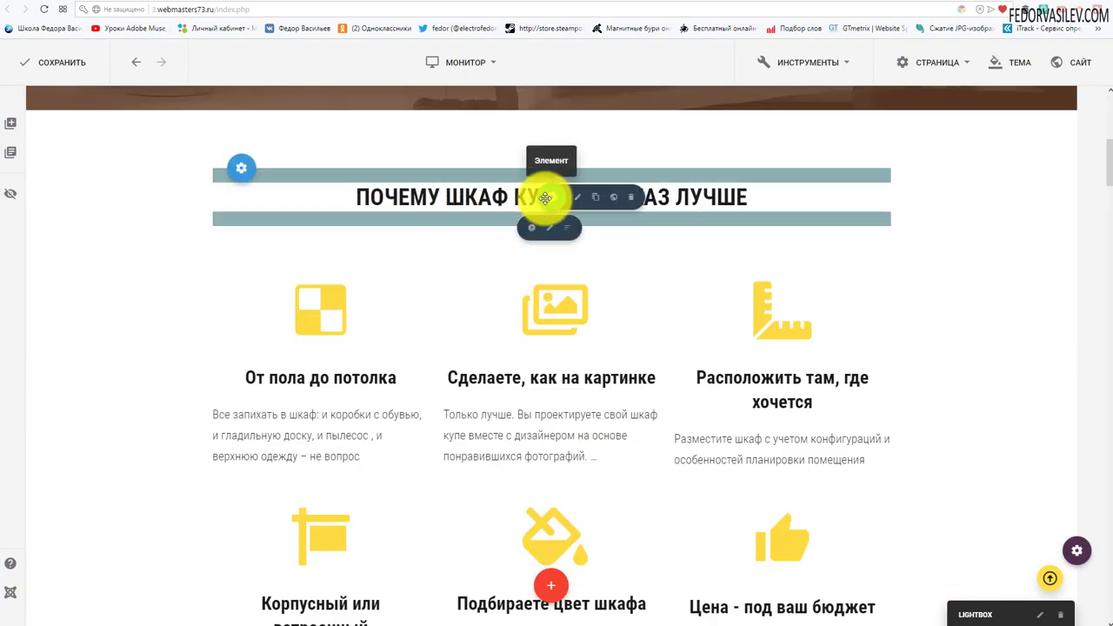
scroll(358, 231, up, 1)
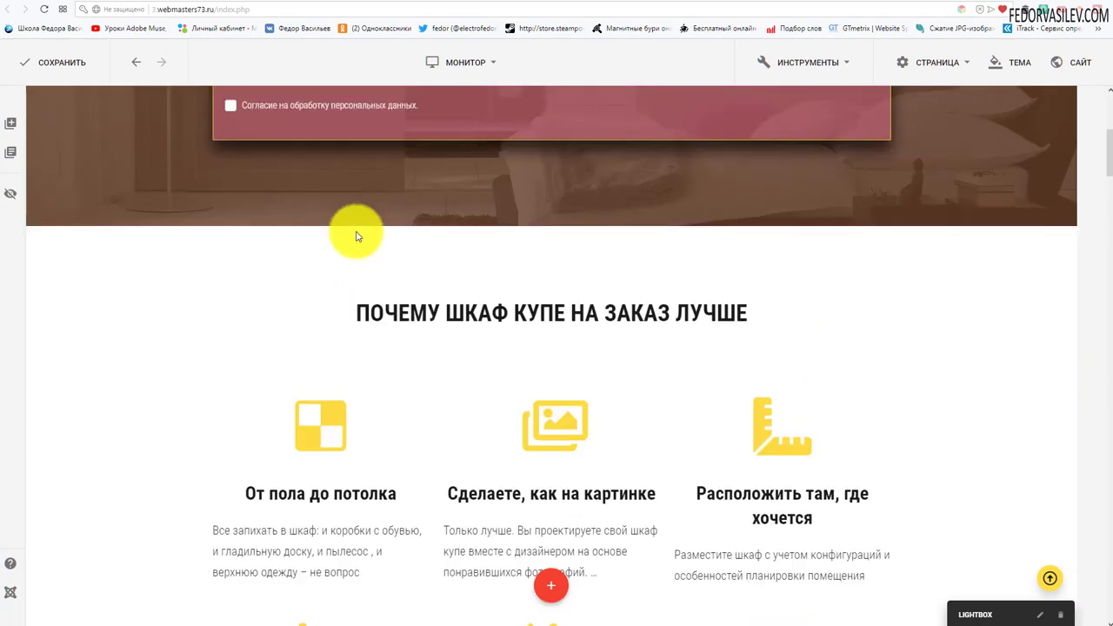
scroll(356, 237, up, 4)
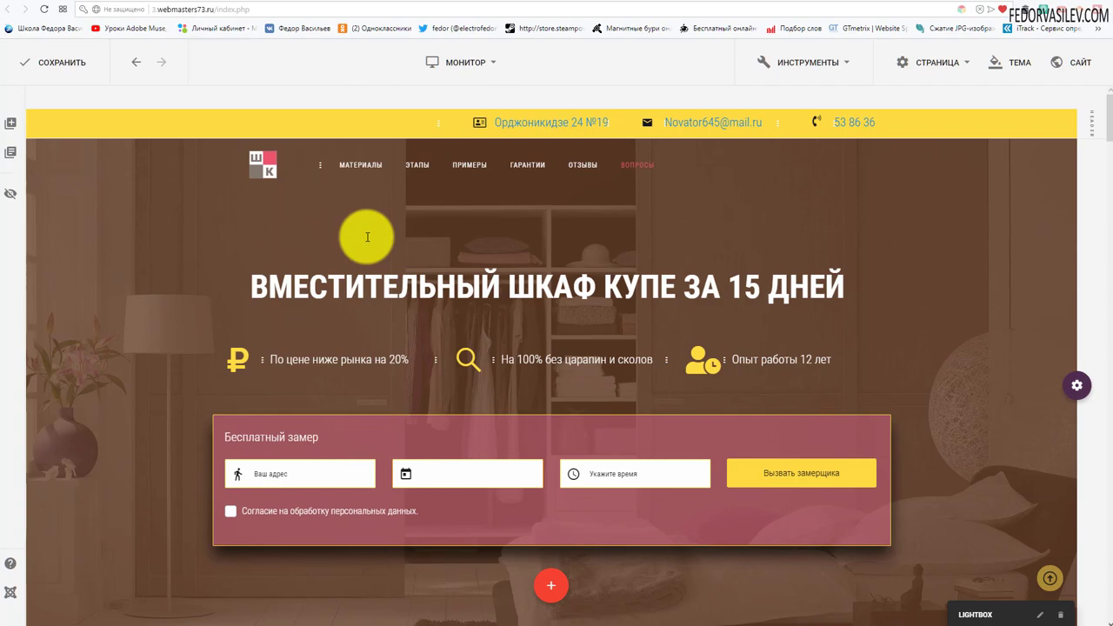
scroll(371, 182, down, 3)
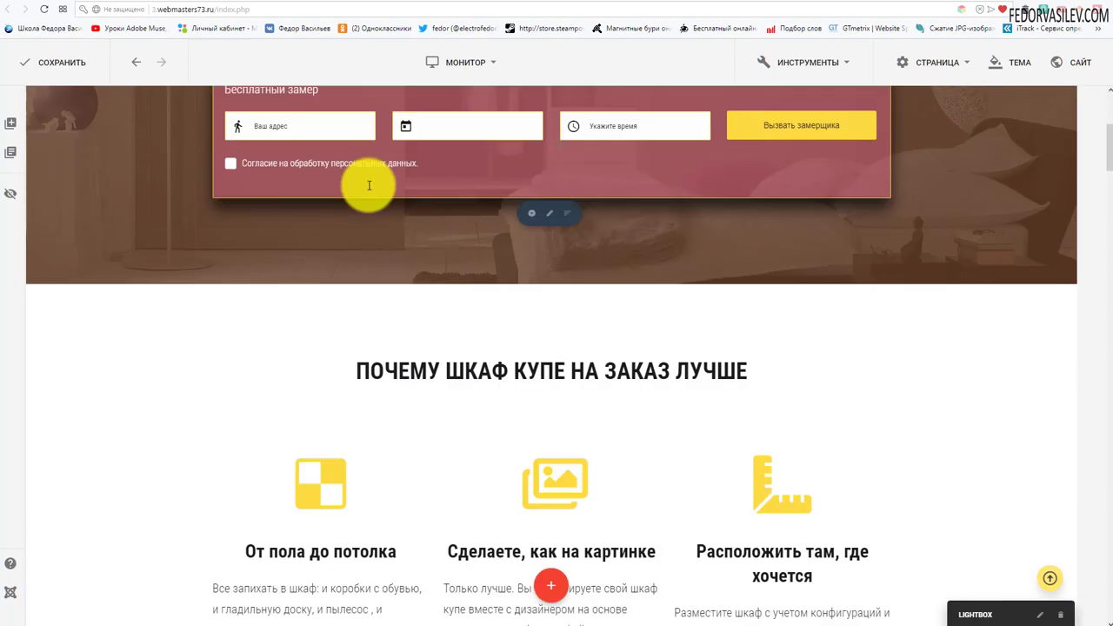
scroll(369, 187, down, 1)
scroll(369, 187, down, 2)
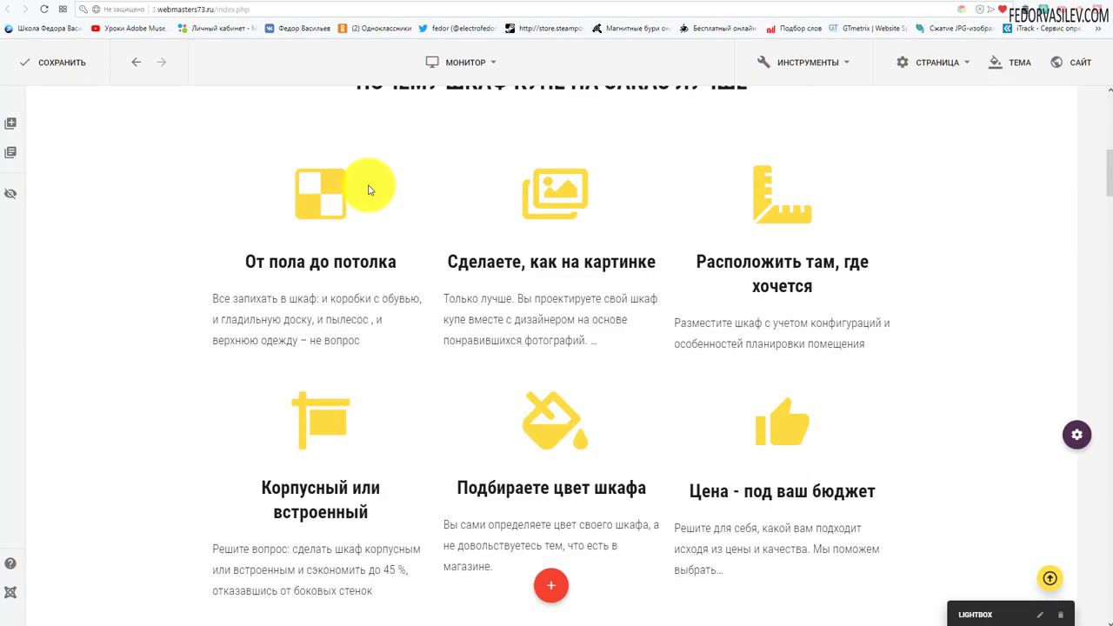
scroll(348, 193, up, 1)
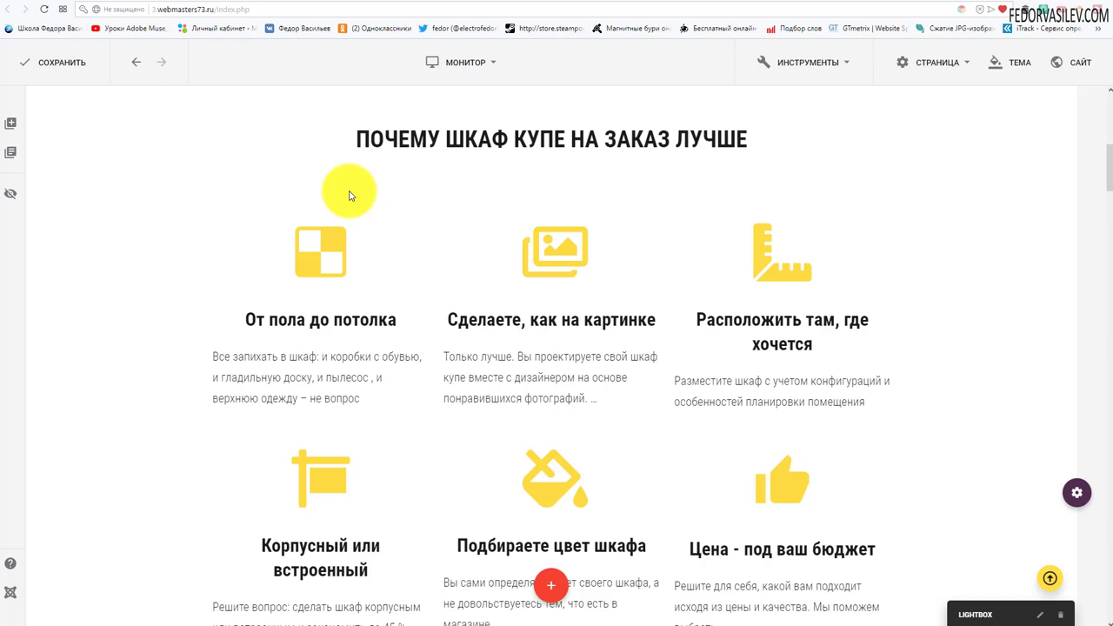
Step: Examine the extent of the row holding the wardrobe advantages and the columns inside it
mouse_move(298, 202)
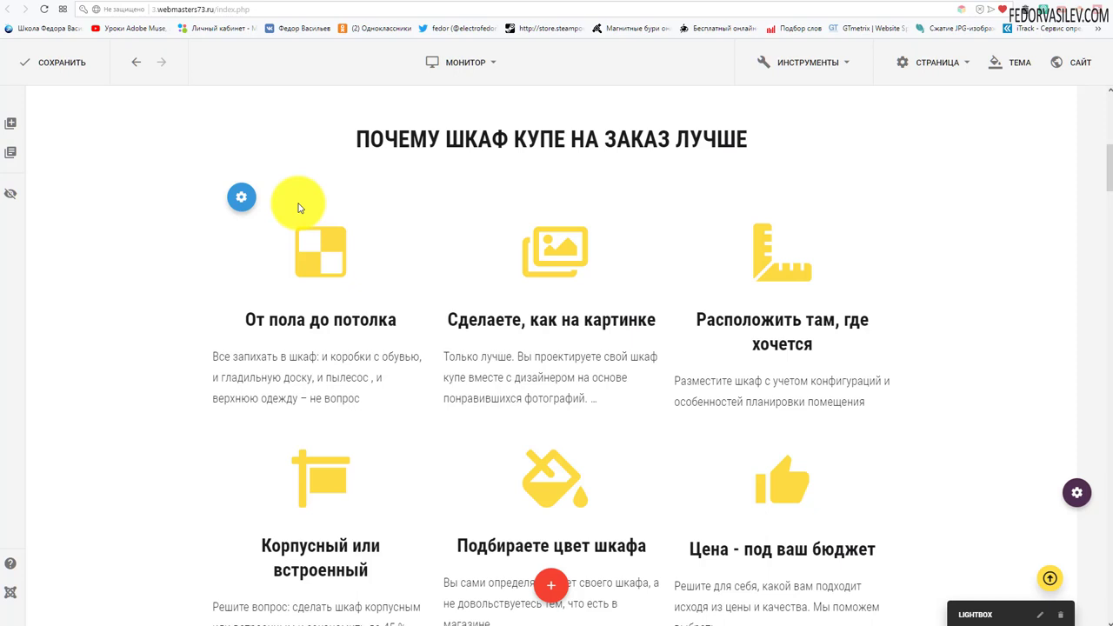
mouse_move(238, 193)
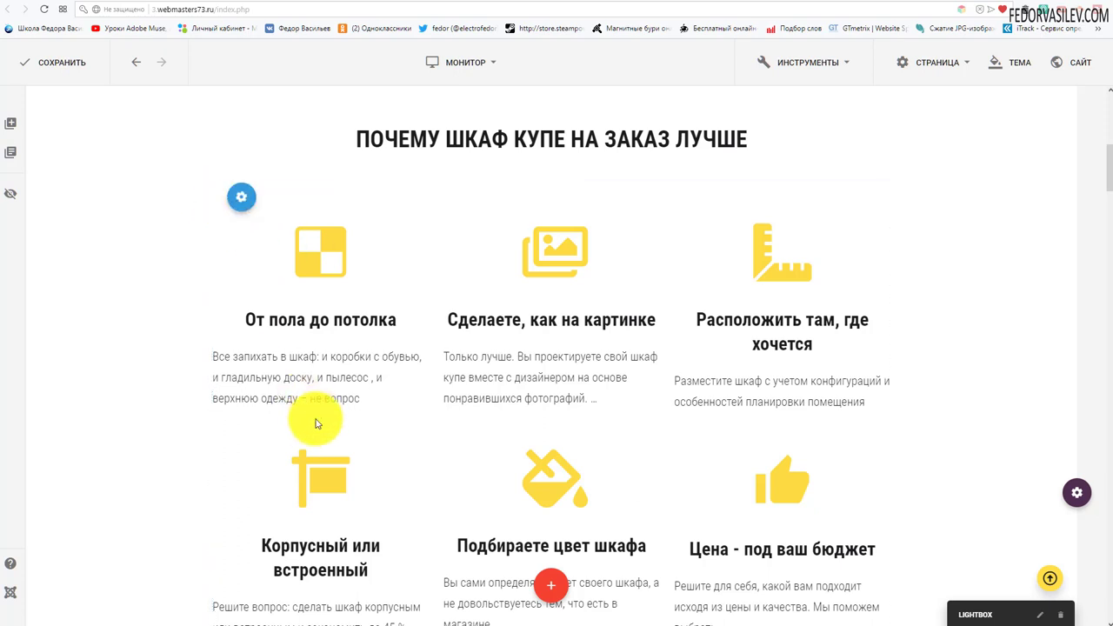
scroll(318, 368, down, 1)
scroll(307, 308, up, 2)
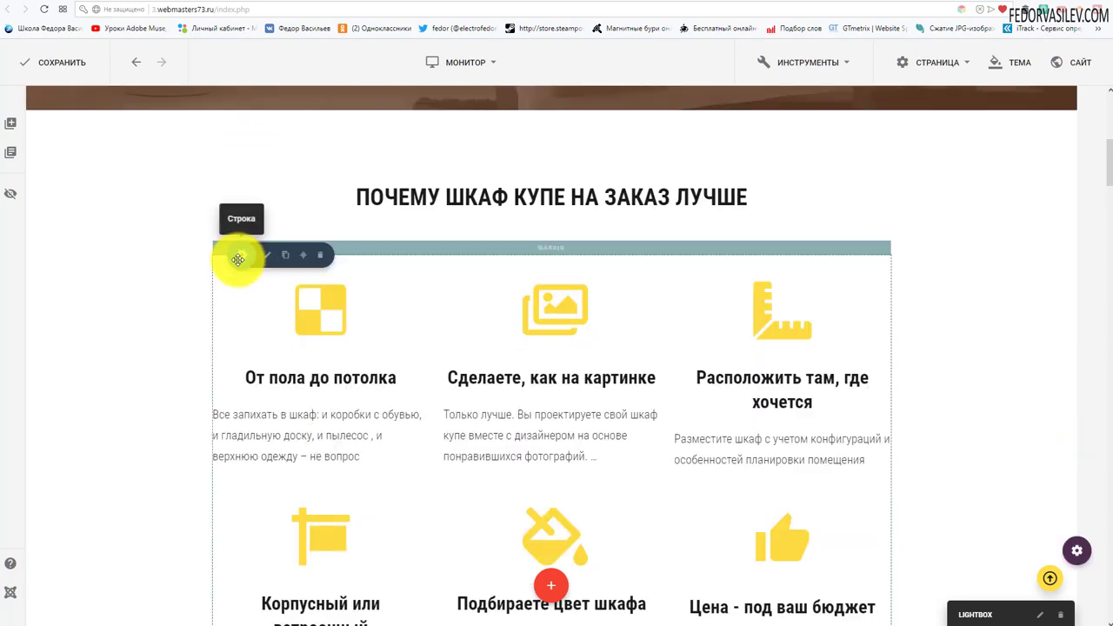
scroll(237, 259, down, 1)
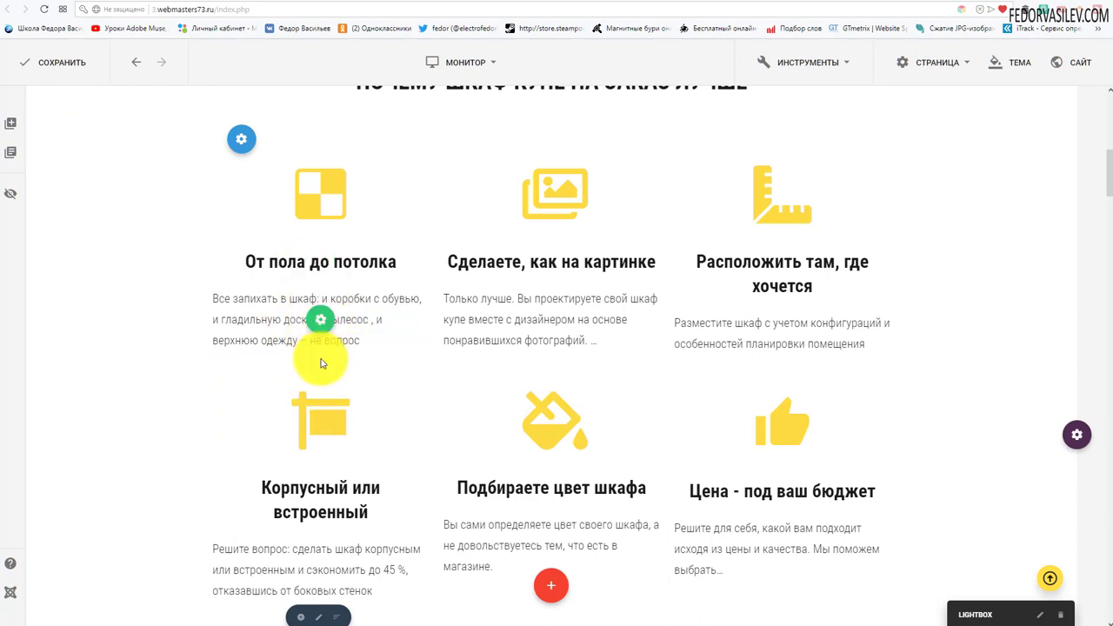
Step: Examine the controls available beneath each column of the wardrobe advantages row, including the nested row option
scroll(314, 365, down, 1)
scroll(320, 506, up, 1)
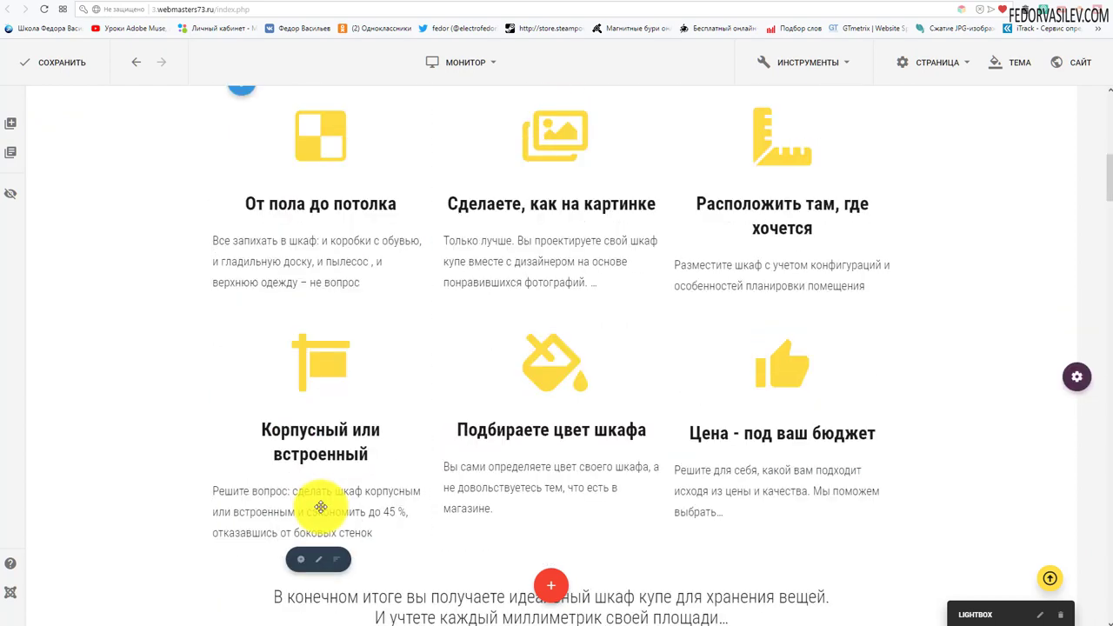
mouse_move(317, 565)
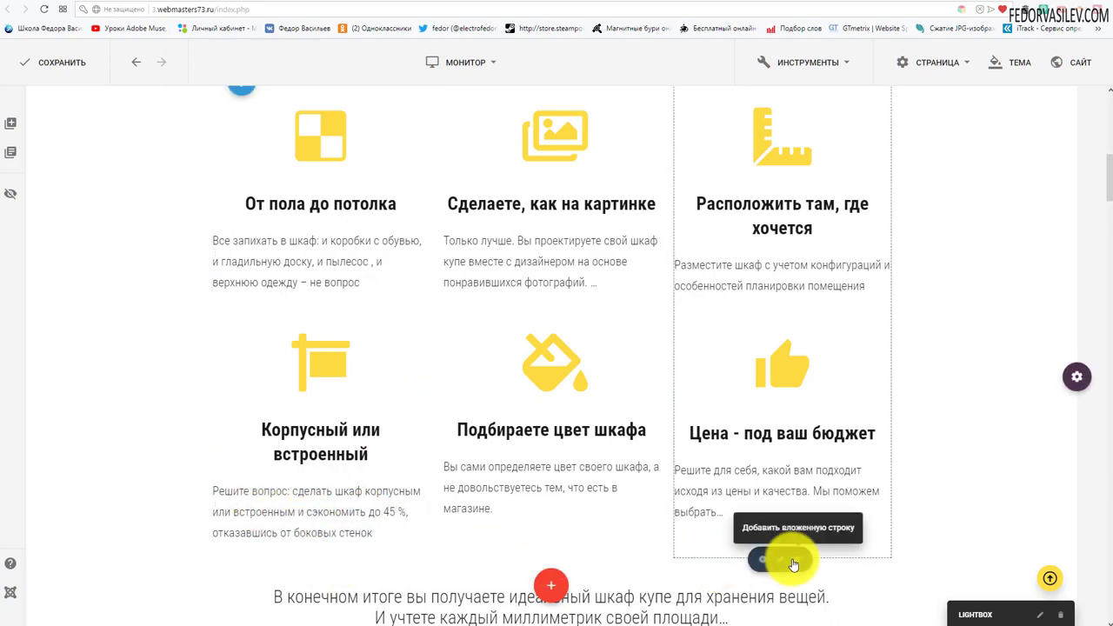
scroll(826, 305, up, 2)
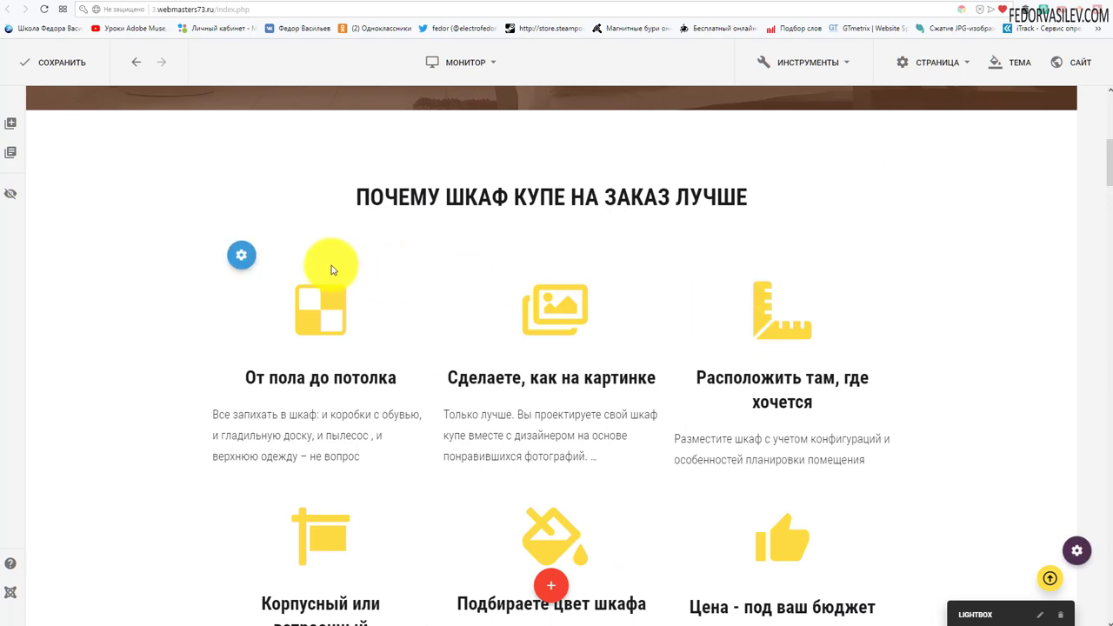
Step: Open the column layout settings of the wardrobe advantages row and examine the preset column counts and the custom layout field
mouse_move(252, 259)
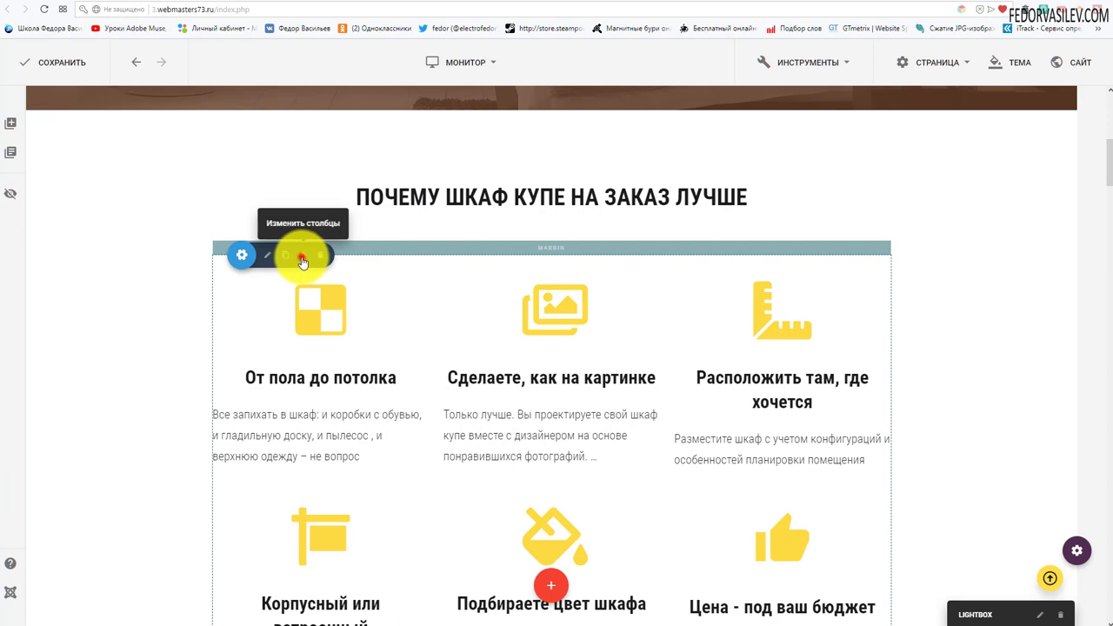
click(302, 258)
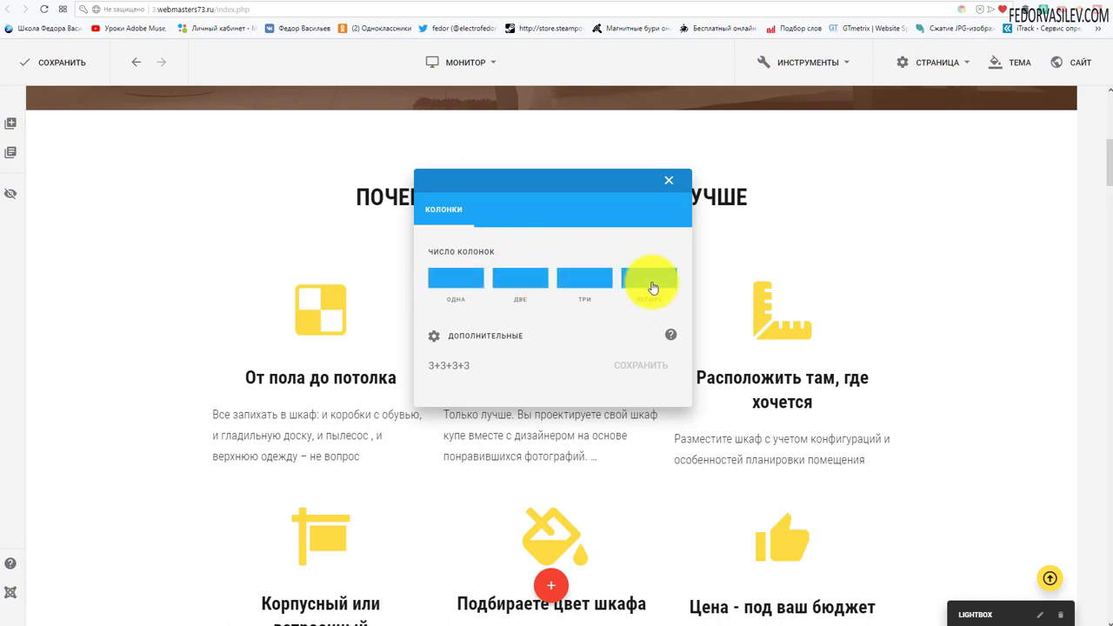
click(457, 365)
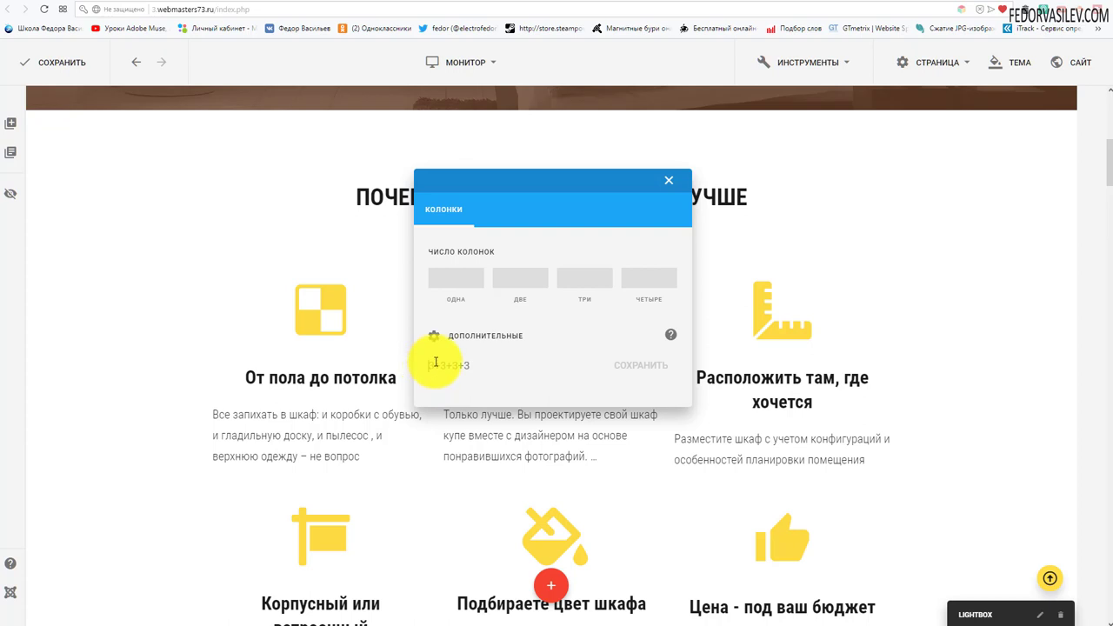
click(439, 366)
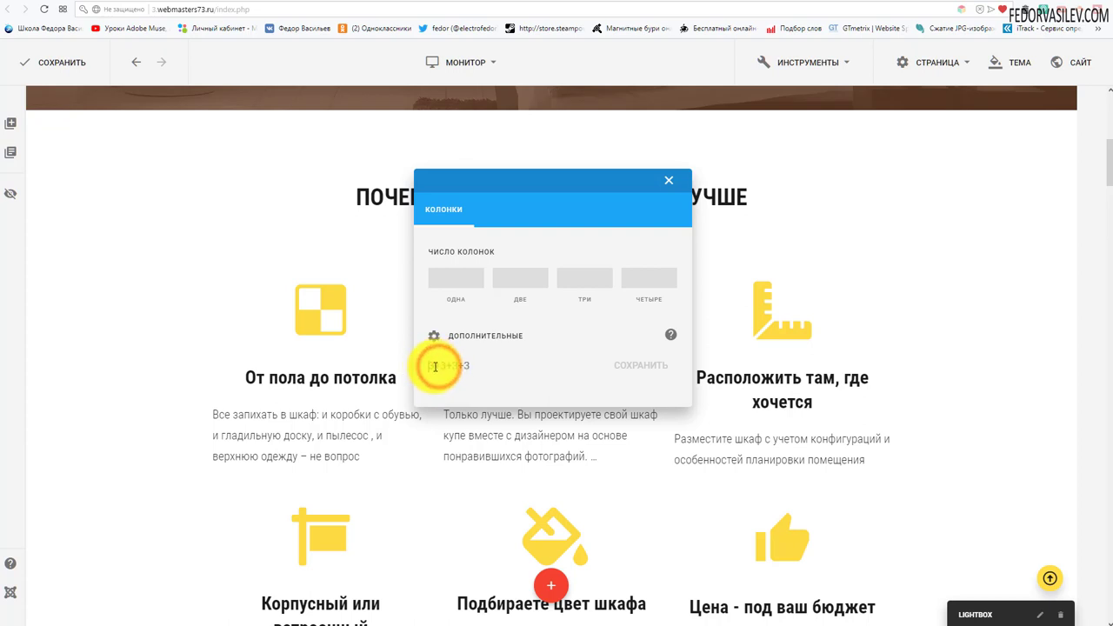
click(431, 365)
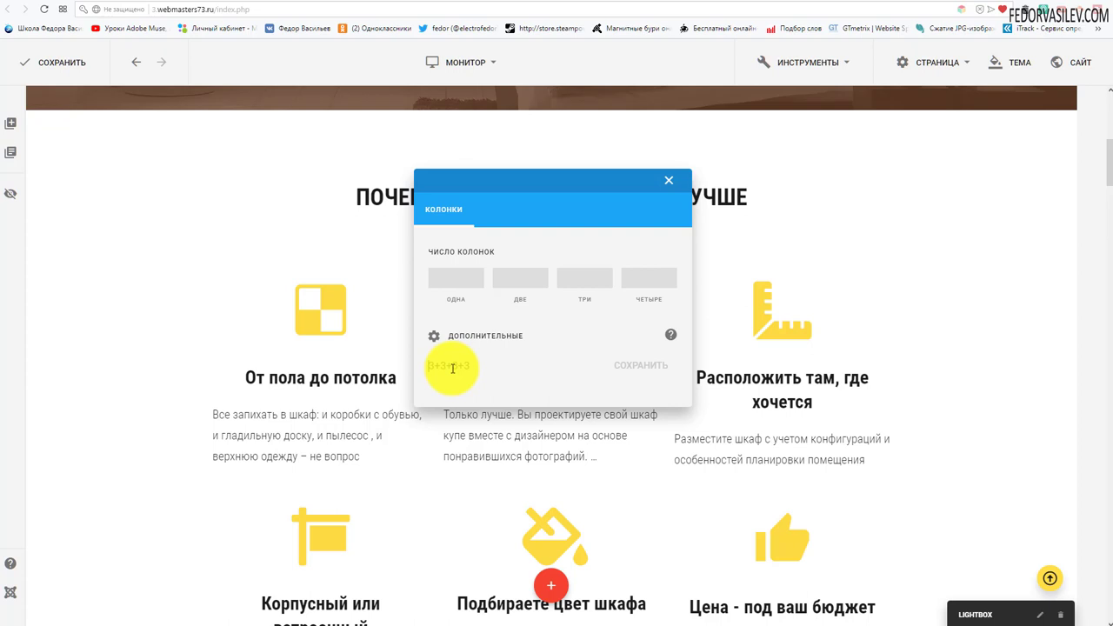
click(452, 367)
text(3+3+3+)
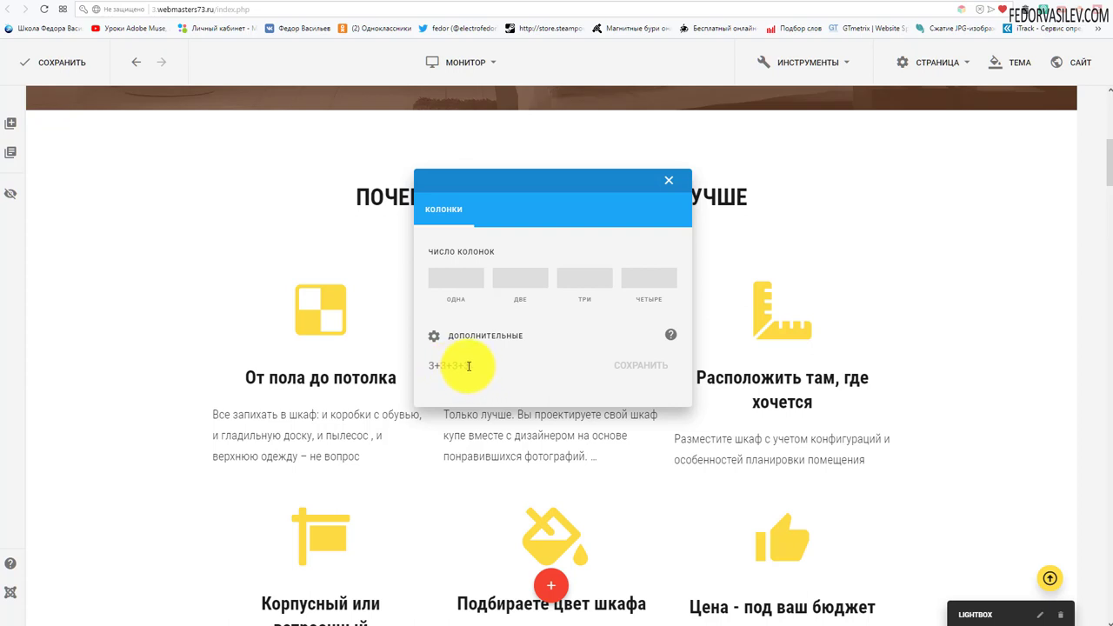
text(3)
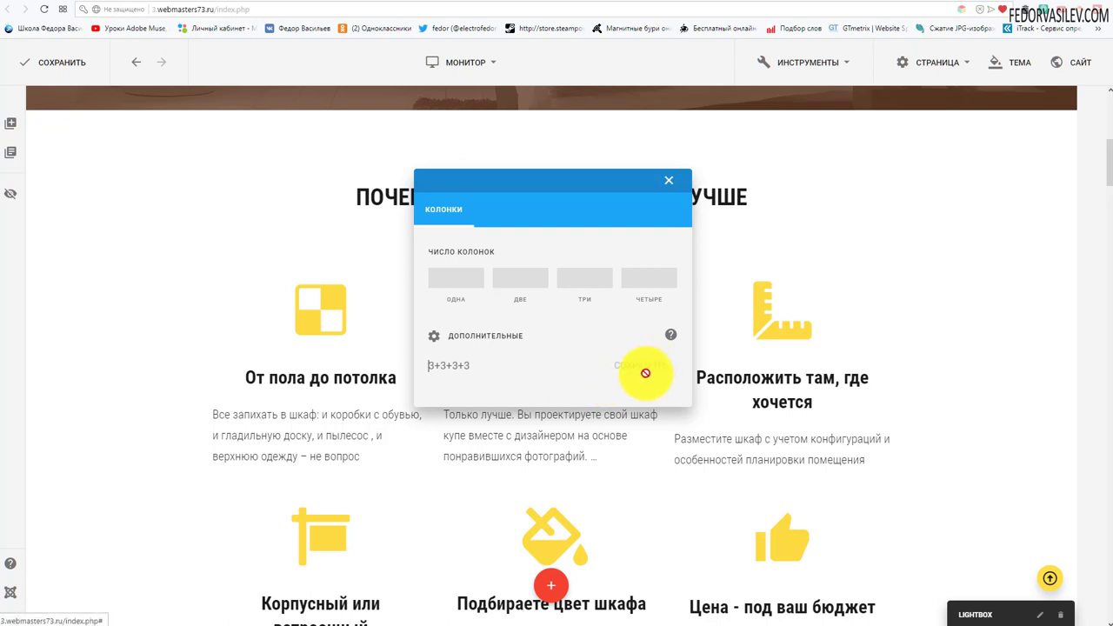
click(457, 366)
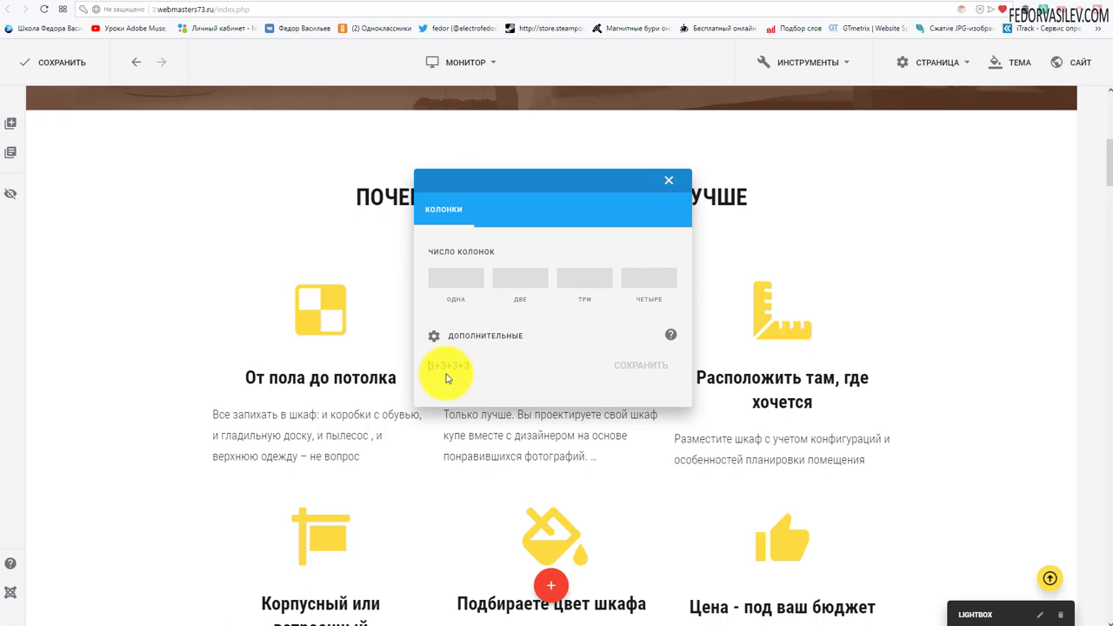
text(3+3+3+3)
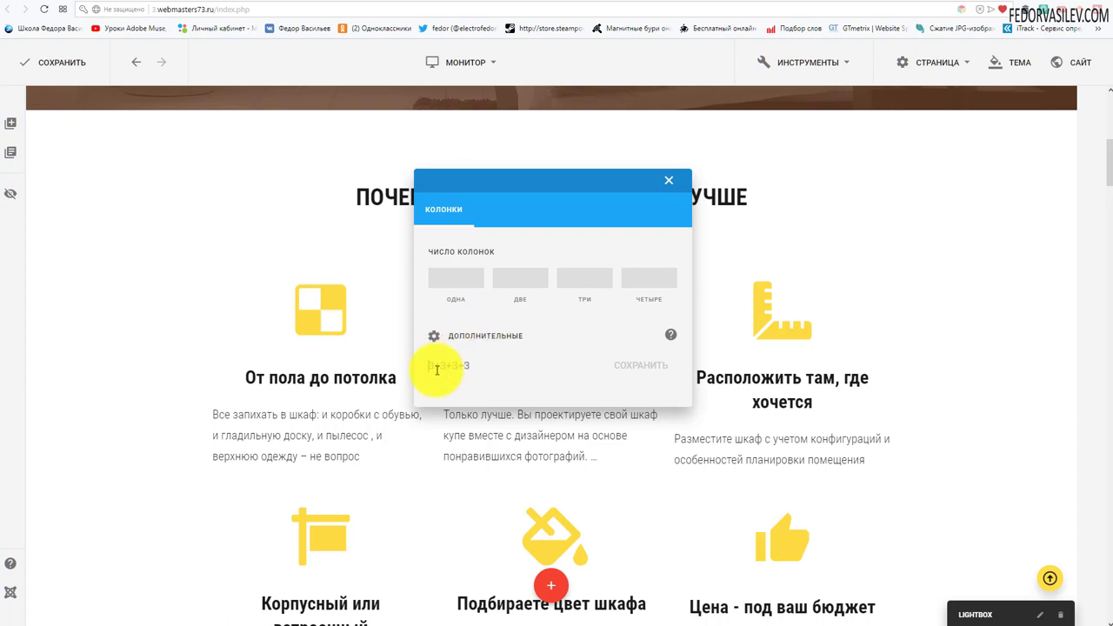
Step: Enter the custom column layout 1+1+1+1+1+1+1+1+1+1+1+1 for the advantages row and close the settings without saving
mouse_move(674, 335)
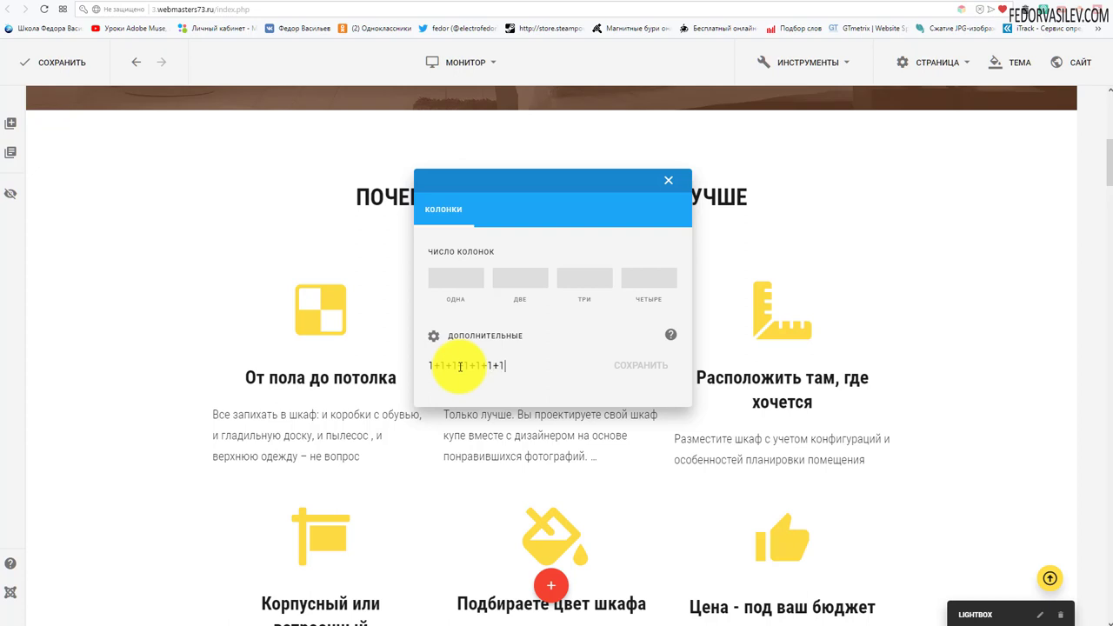
text(+1+1+1+1+1+1)
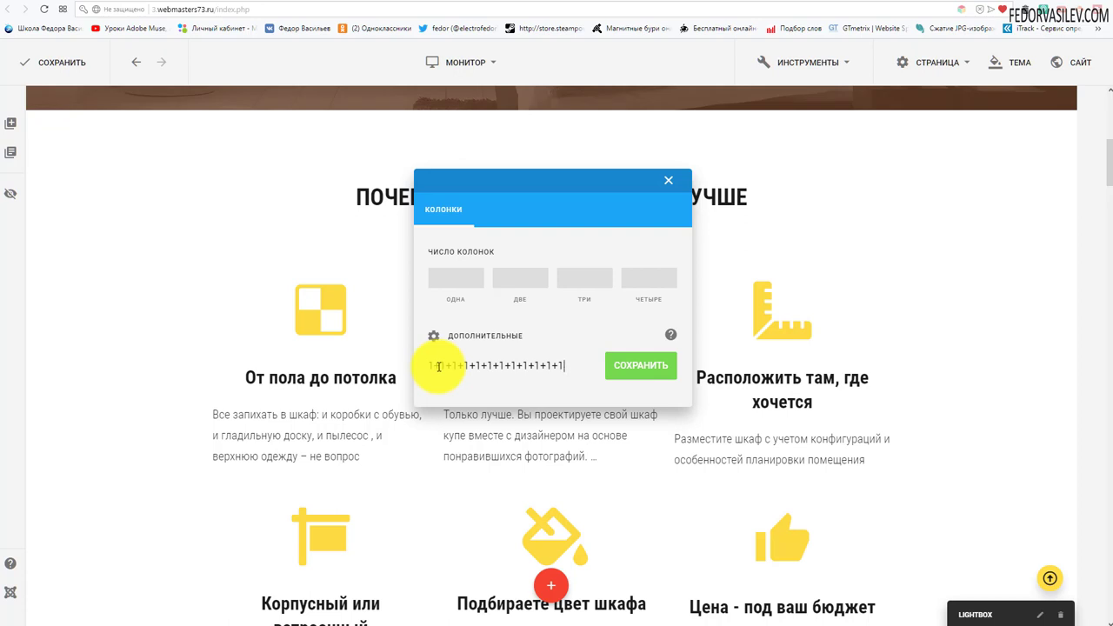
click(669, 180)
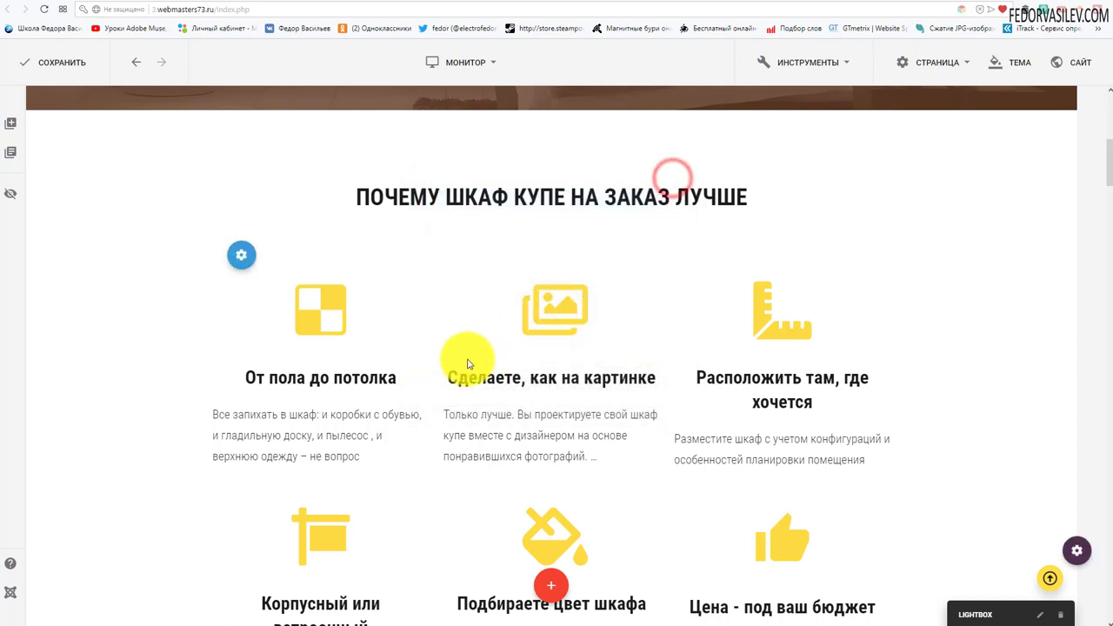
Step: Turn on "По ширине экрана" for the advantages row and move its settings dialog clear of the content
mouse_move(241, 258)
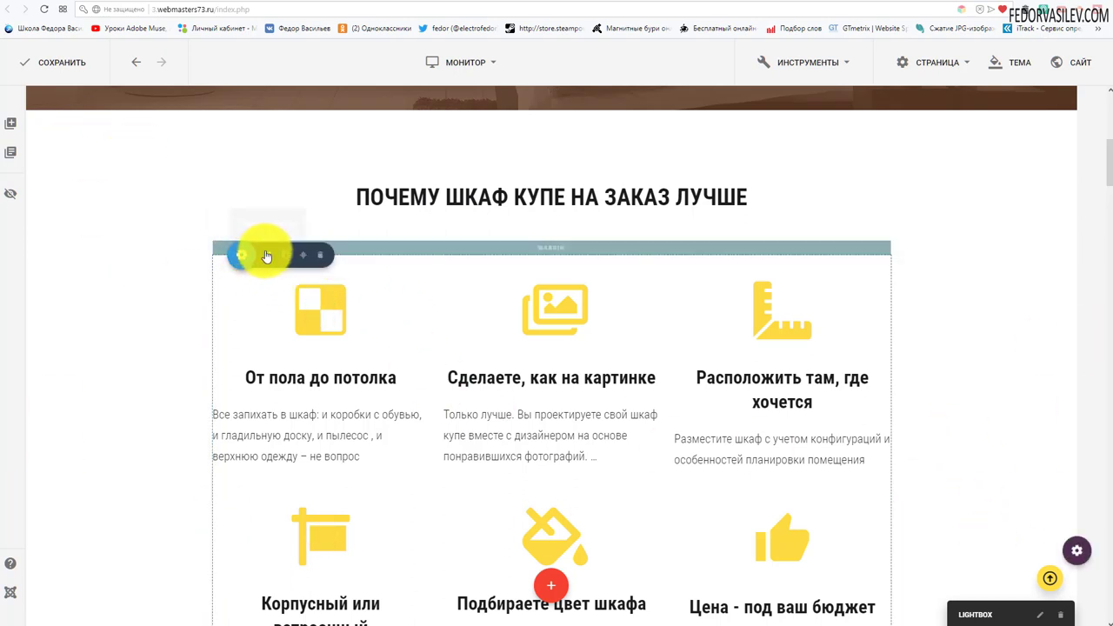
click(267, 256)
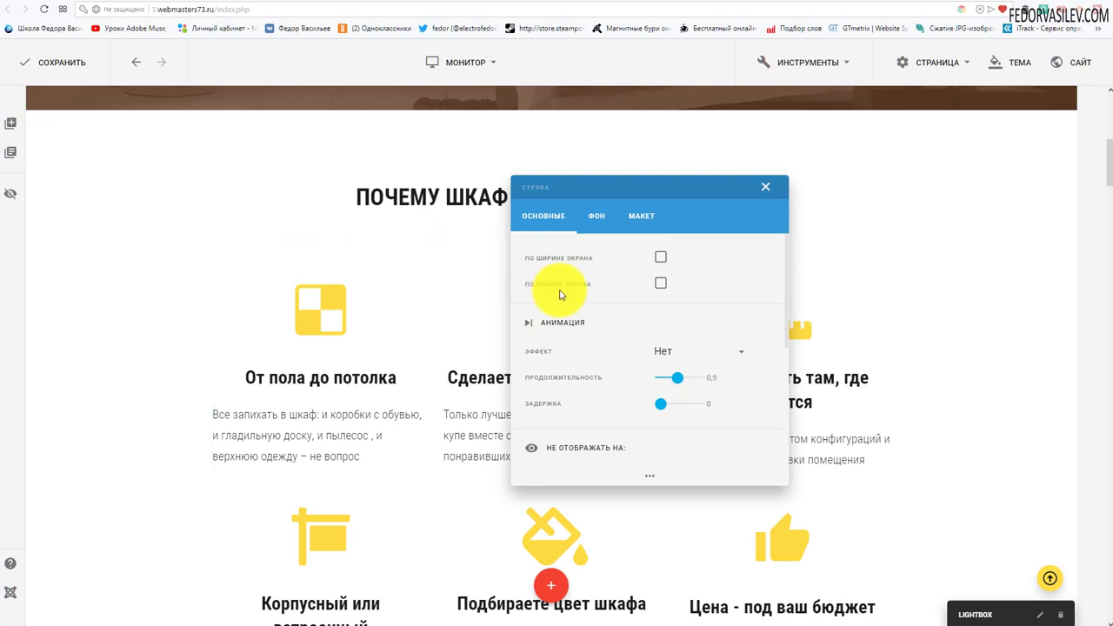
click(660, 261)
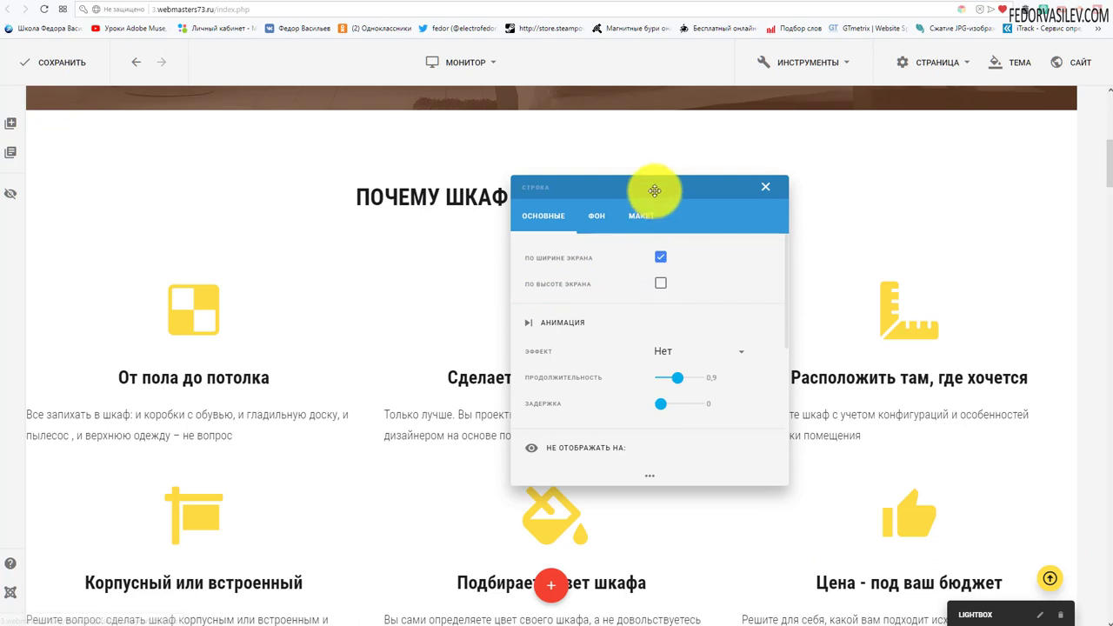
drag(655, 189, 541, 574)
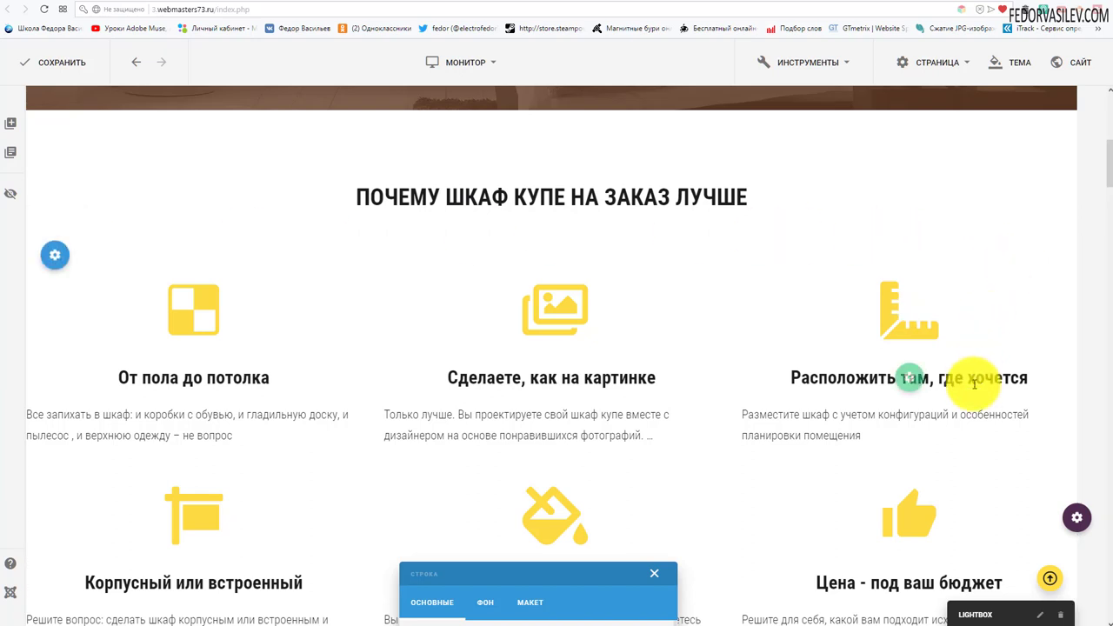
Step: Examine how the advantages columns spread across the screen width compared with the hero section and the heading above
mouse_move(183, 305)
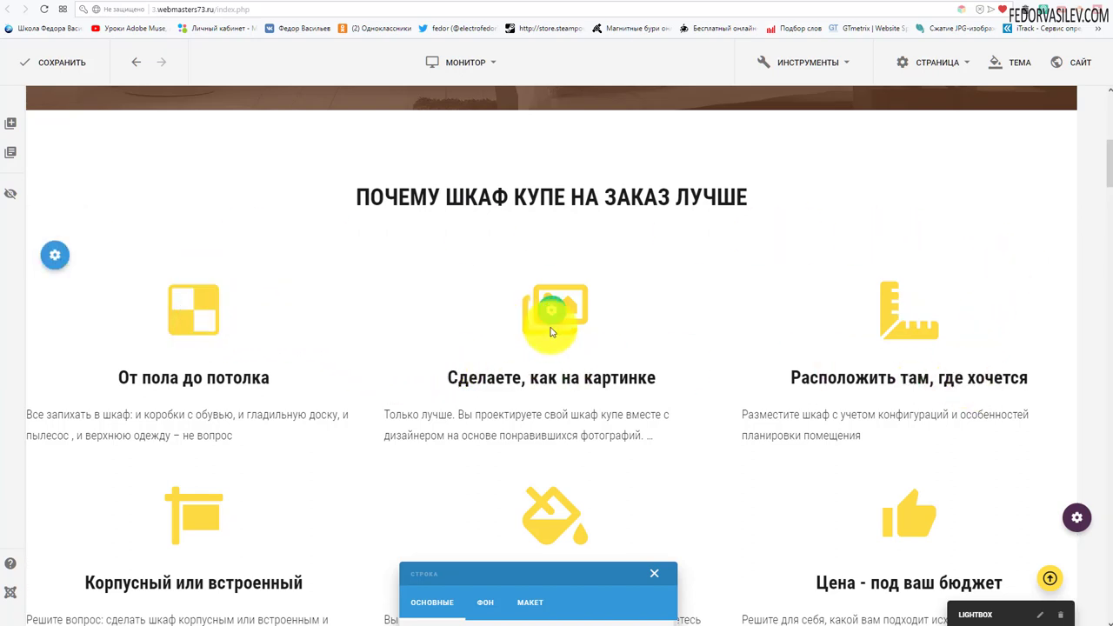
mouse_move(551, 320)
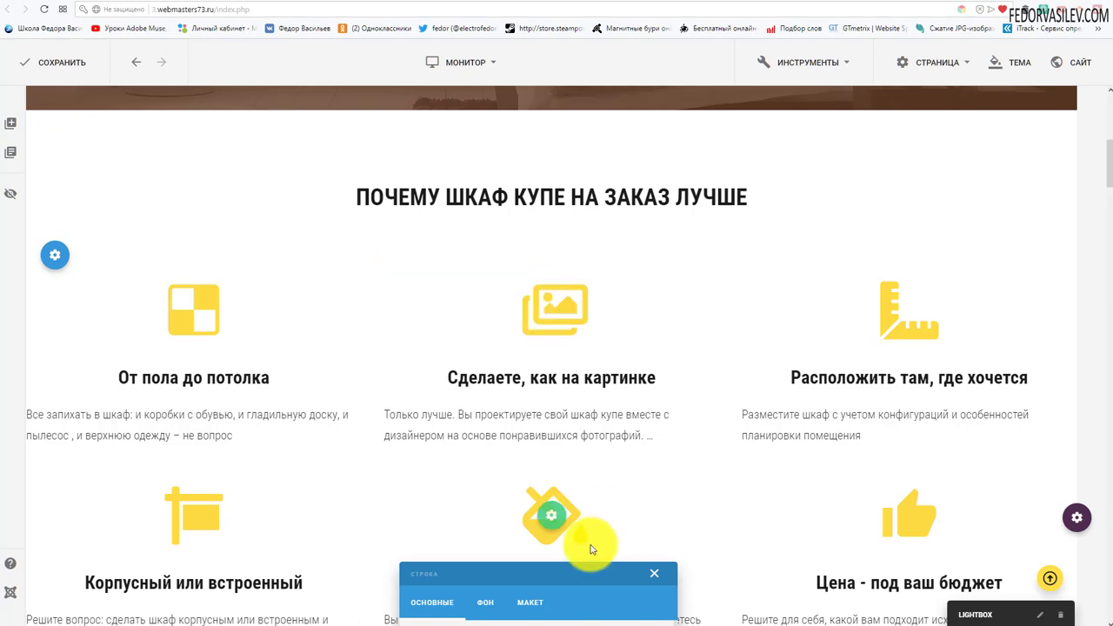
click(561, 492)
scroll(380, 345, down, 3)
scroll(380, 345, up, 3)
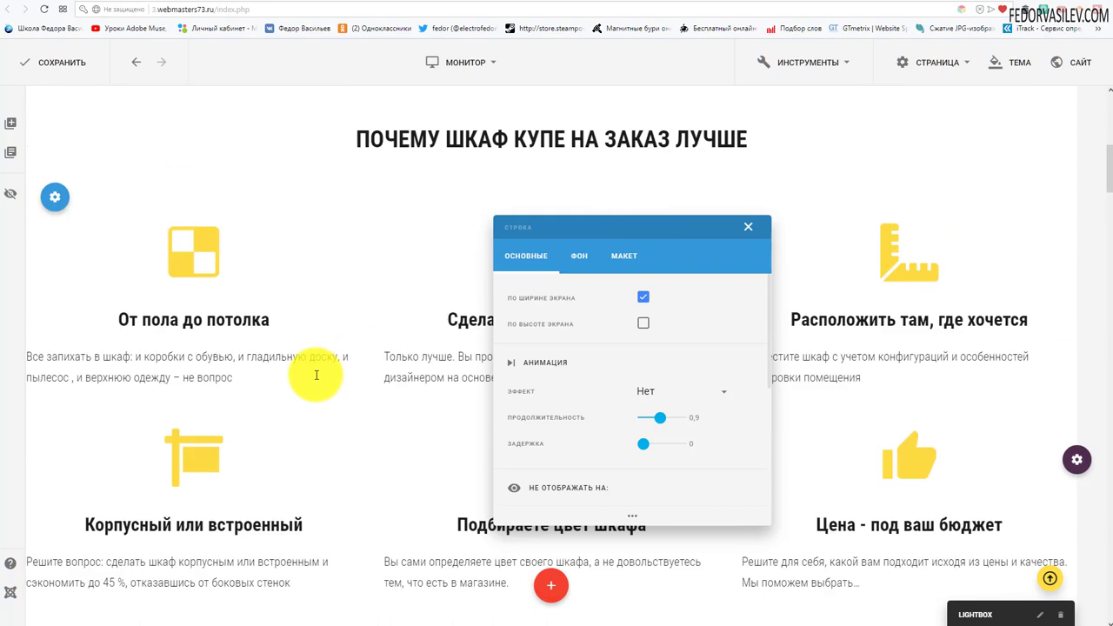
scroll(430, 331, up, 5)
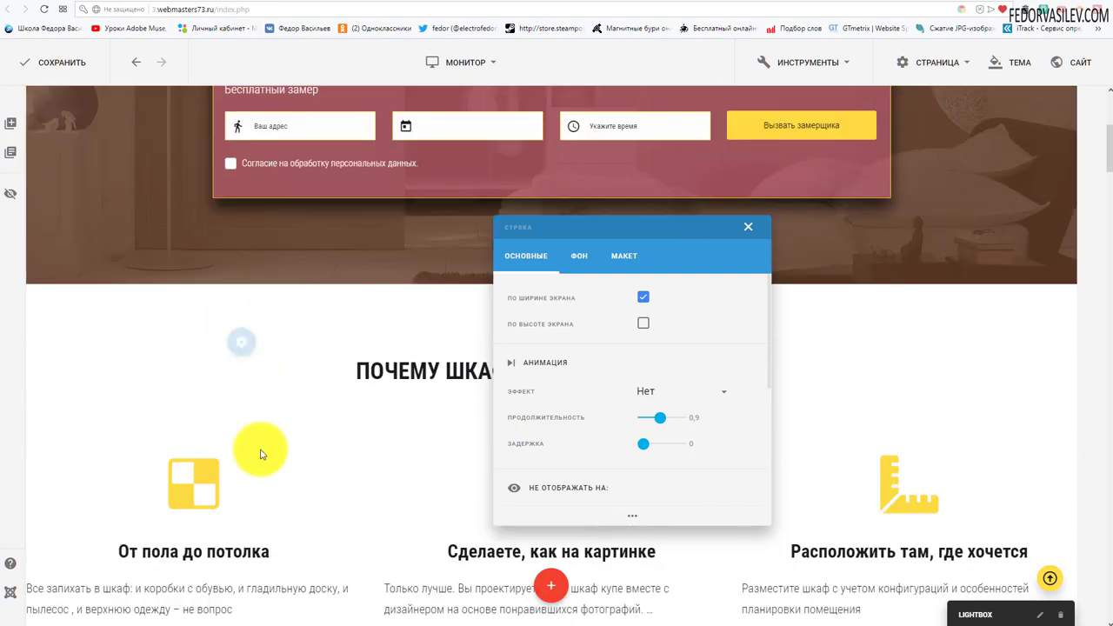
scroll(360, 216, down, 13)
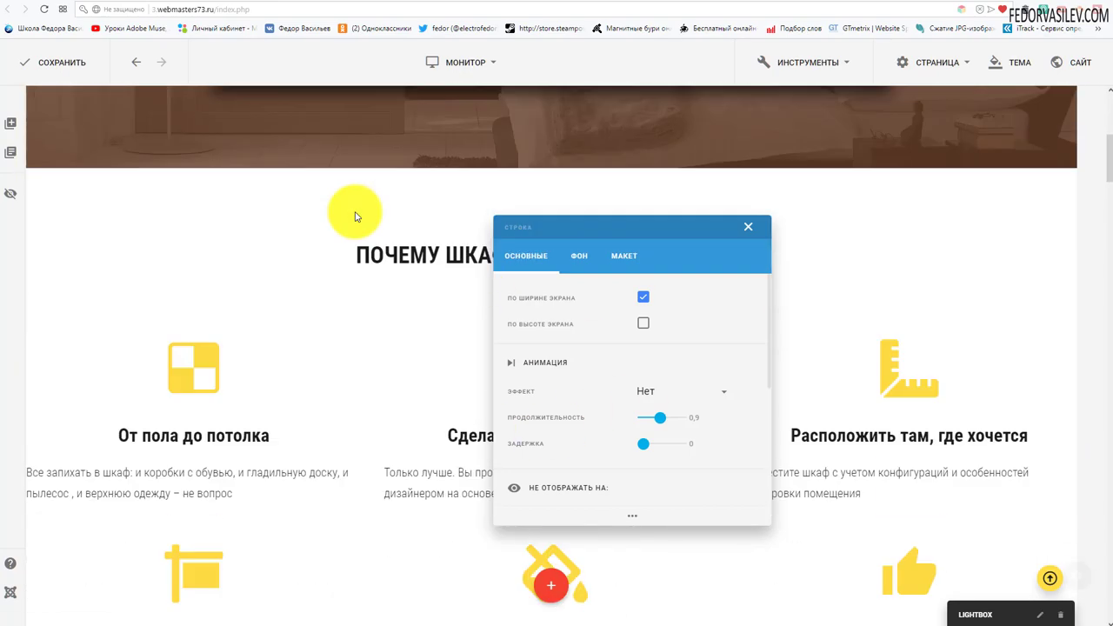
scroll(261, 266, up, 3)
scroll(411, 356, up, 5)
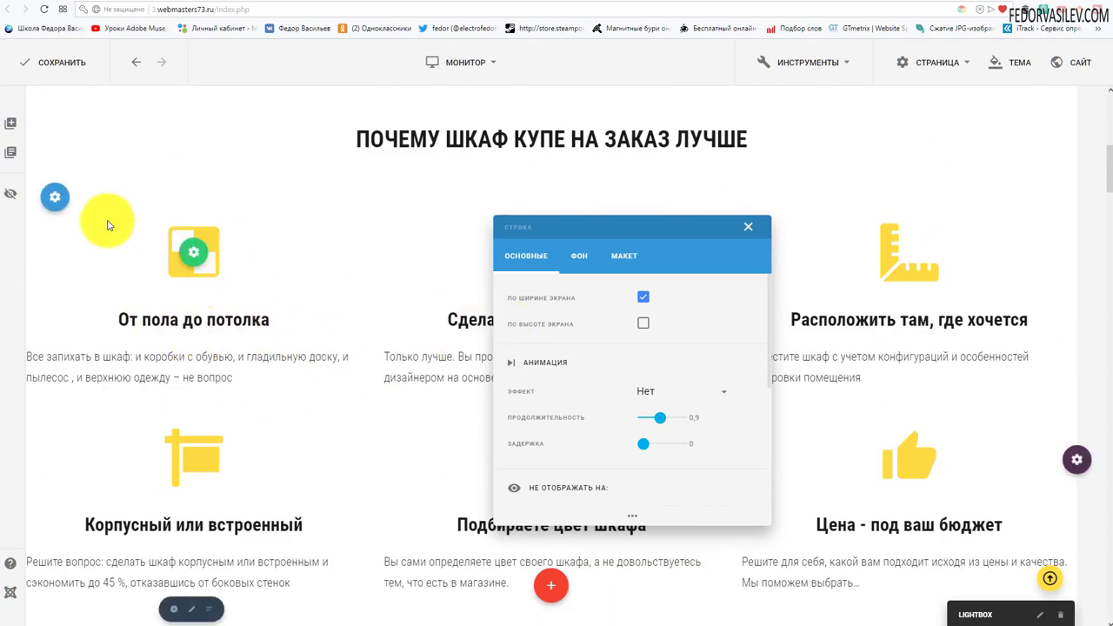
mouse_move(63, 202)
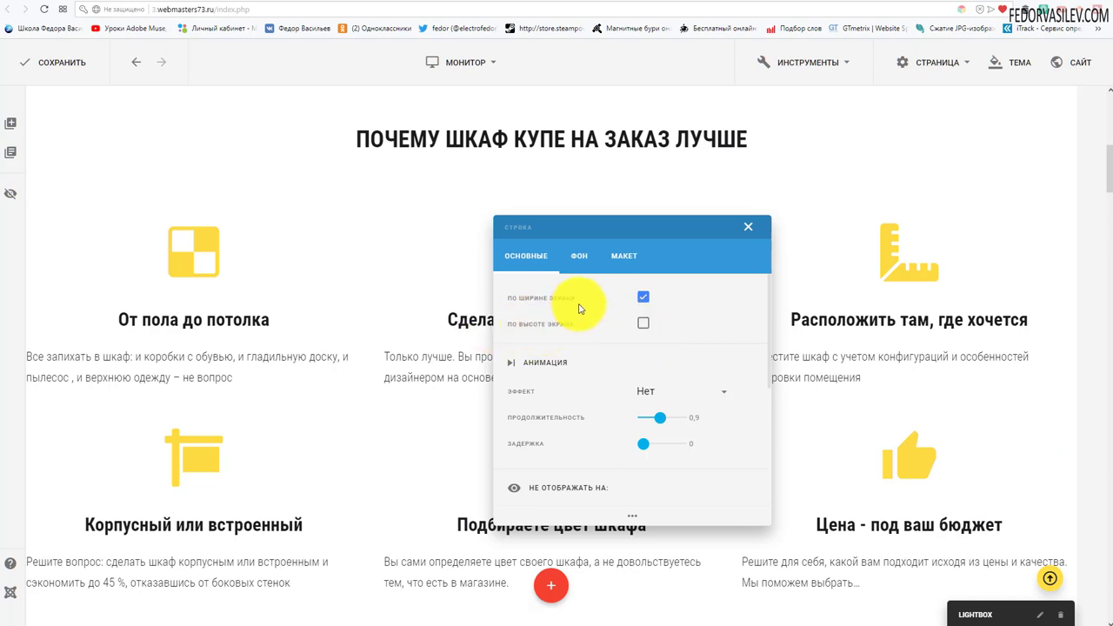
Step: Turn on "По высоте экрана" for the advantages row and check its effect on the page
click(643, 325)
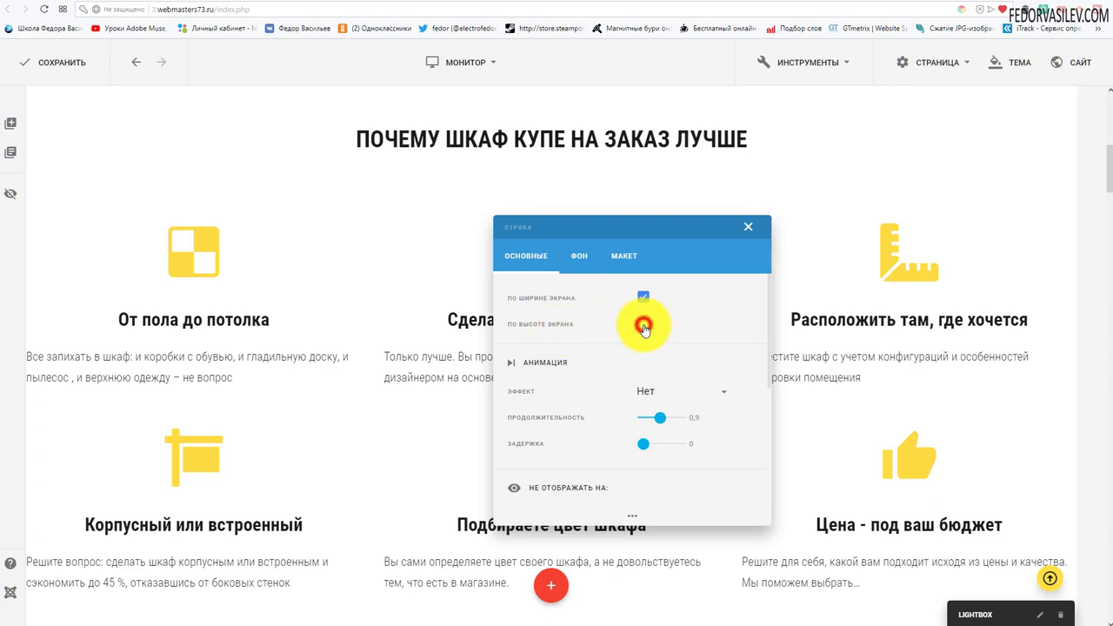
scroll(418, 317, down, 3)
scroll(400, 313, up, 3)
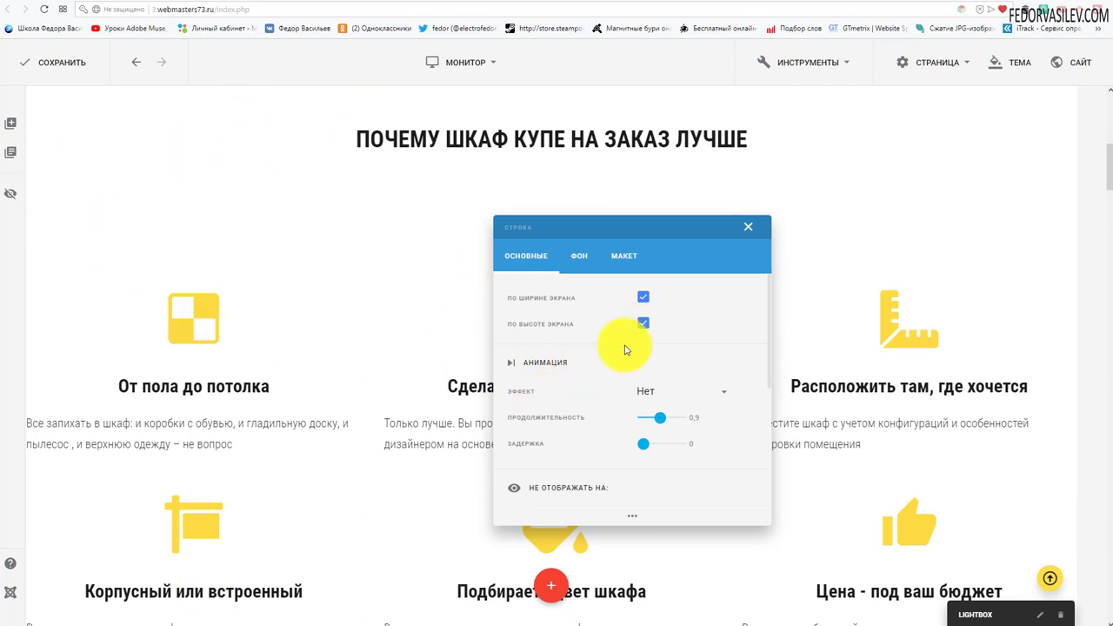
Step: Turn off both "По высоте экрана" and "По ширине экрана" for the advantages row and close its settings
click(643, 324)
click(642, 298)
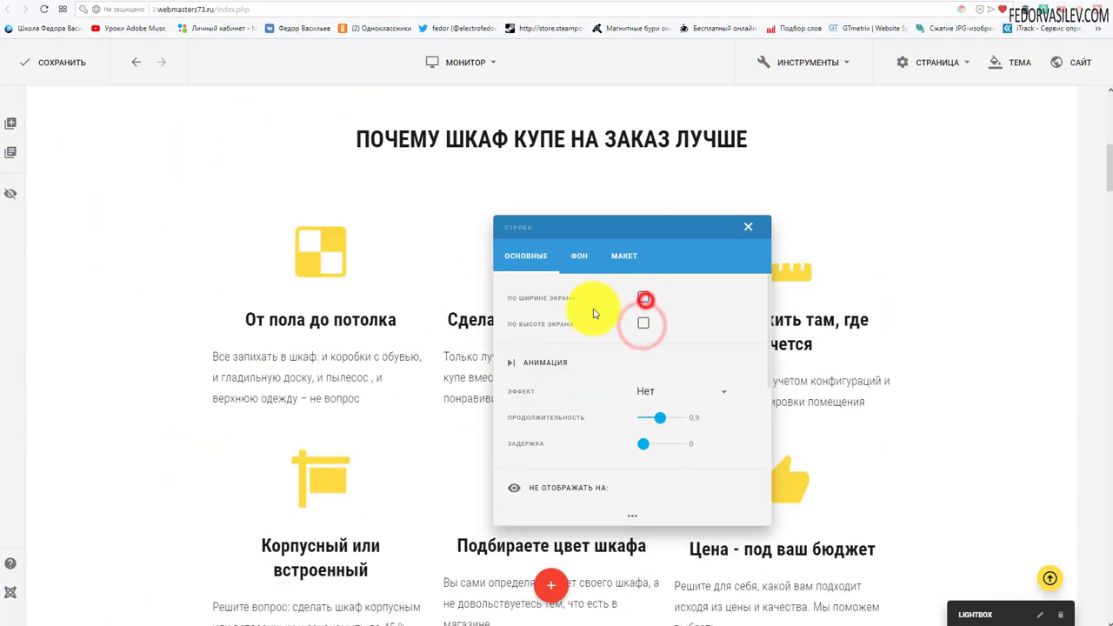
click(748, 226)
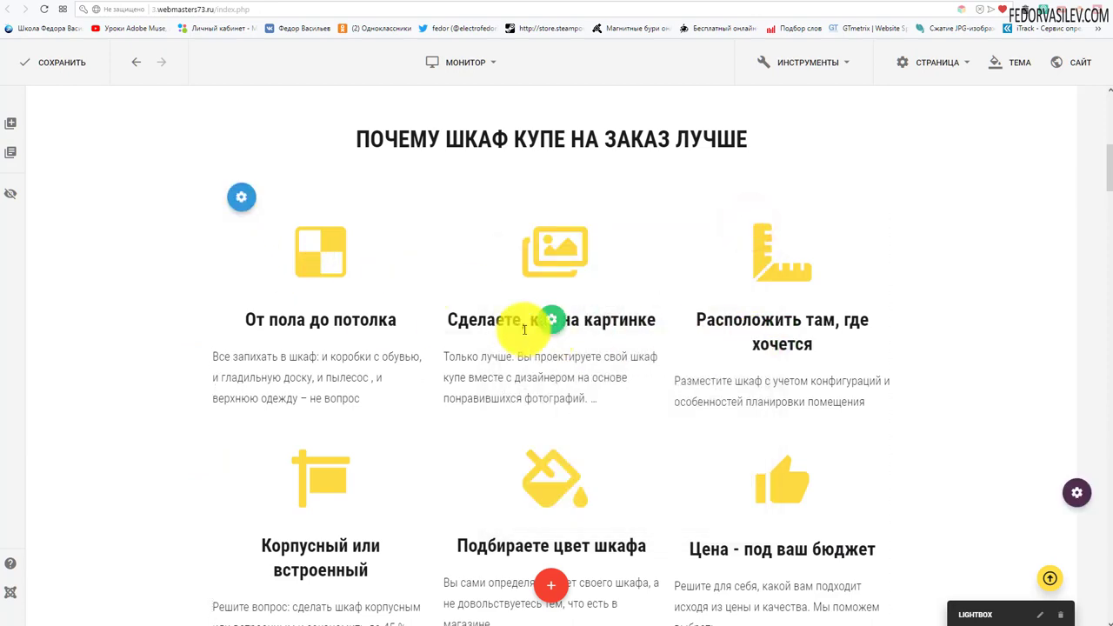
Step: Examine the advantages row's controls and the individual icon and text elements stacked inside its columns
scroll(504, 314, up, 1)
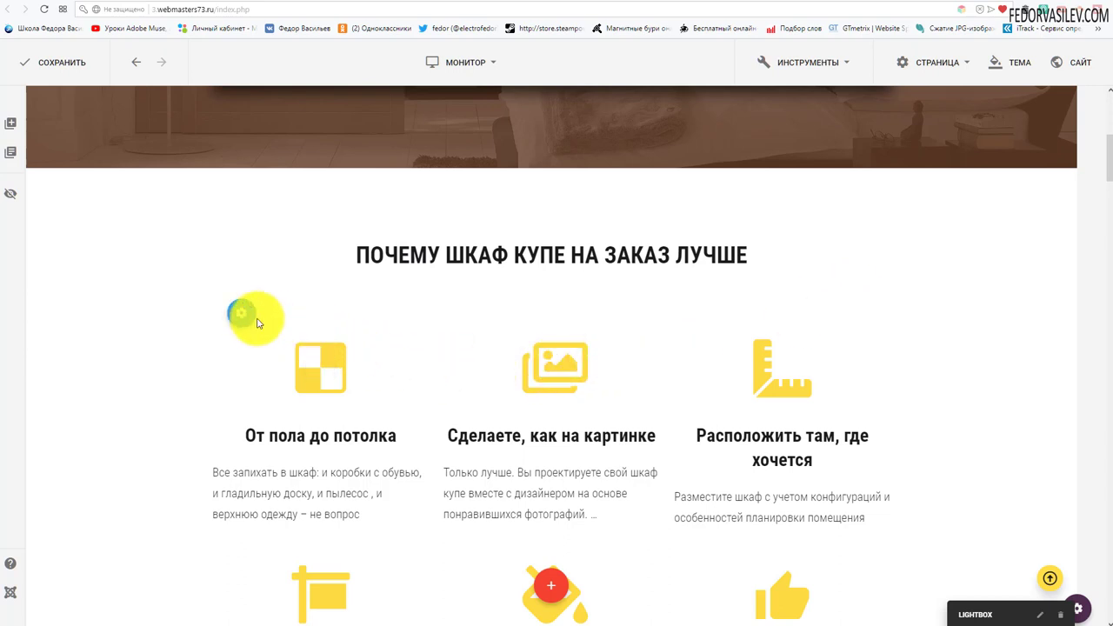
mouse_move(238, 313)
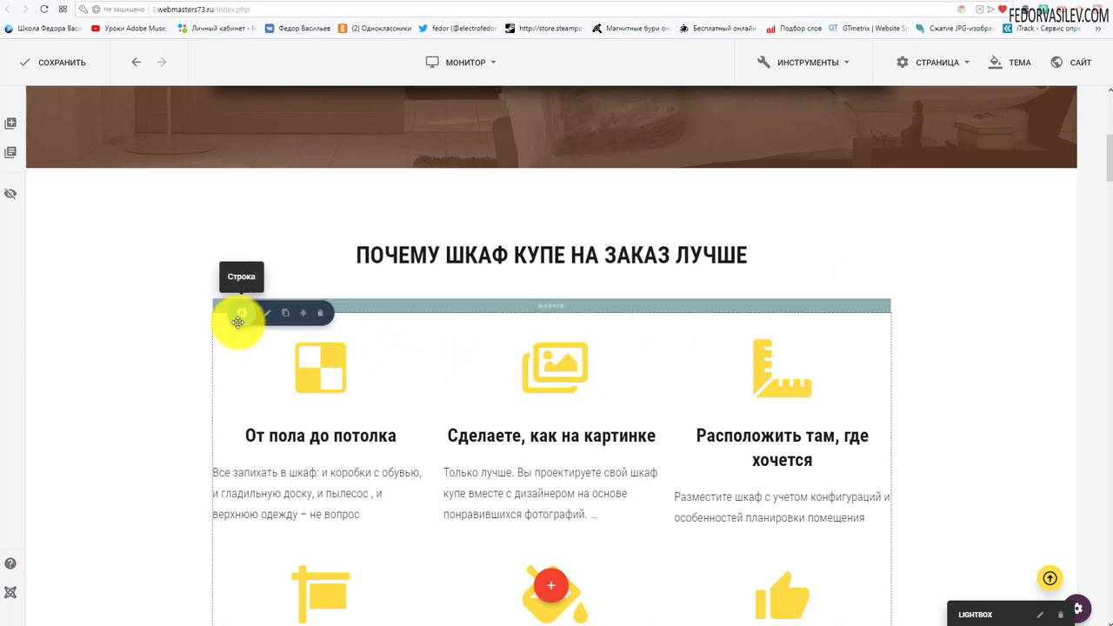
mouse_move(305, 371)
drag(309, 373, 313, 492)
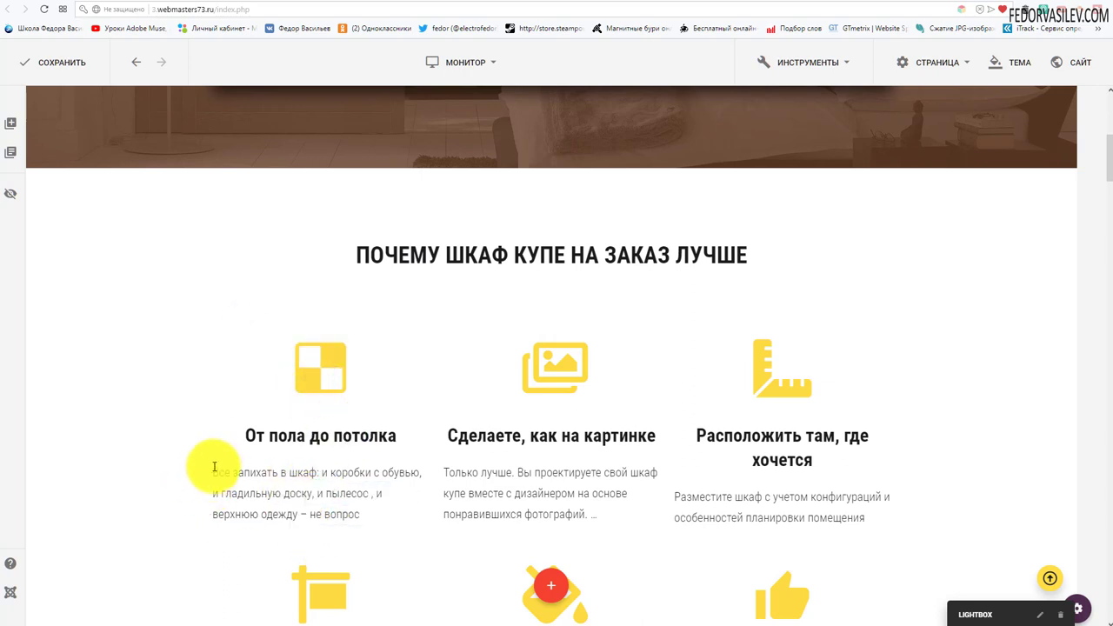
mouse_move(242, 317)
scroll(258, 357, down, 4)
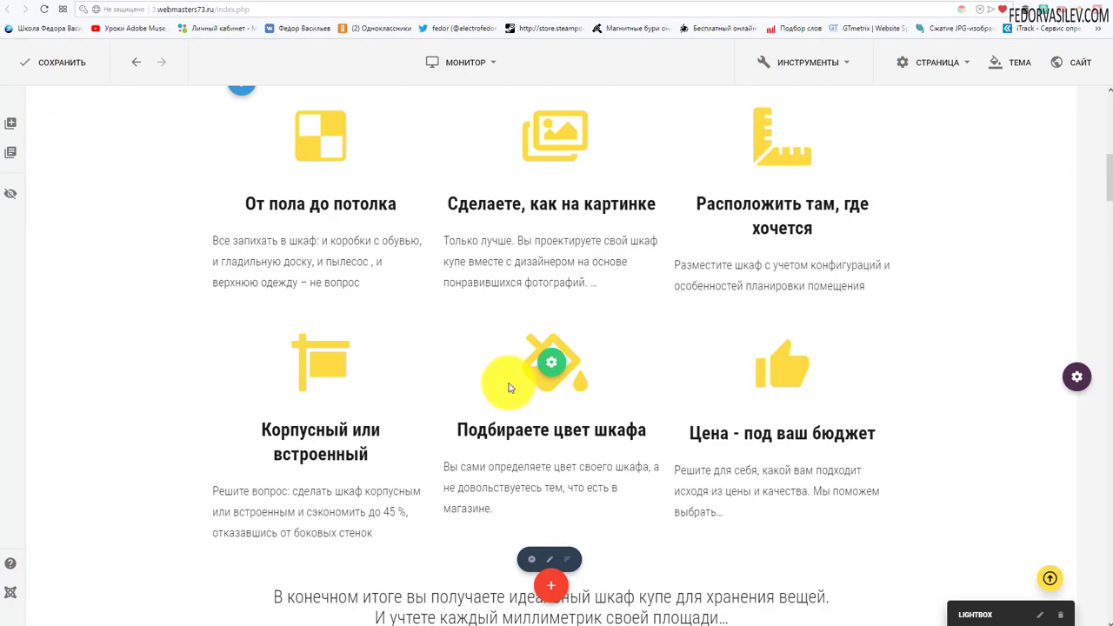
mouse_move(554, 374)
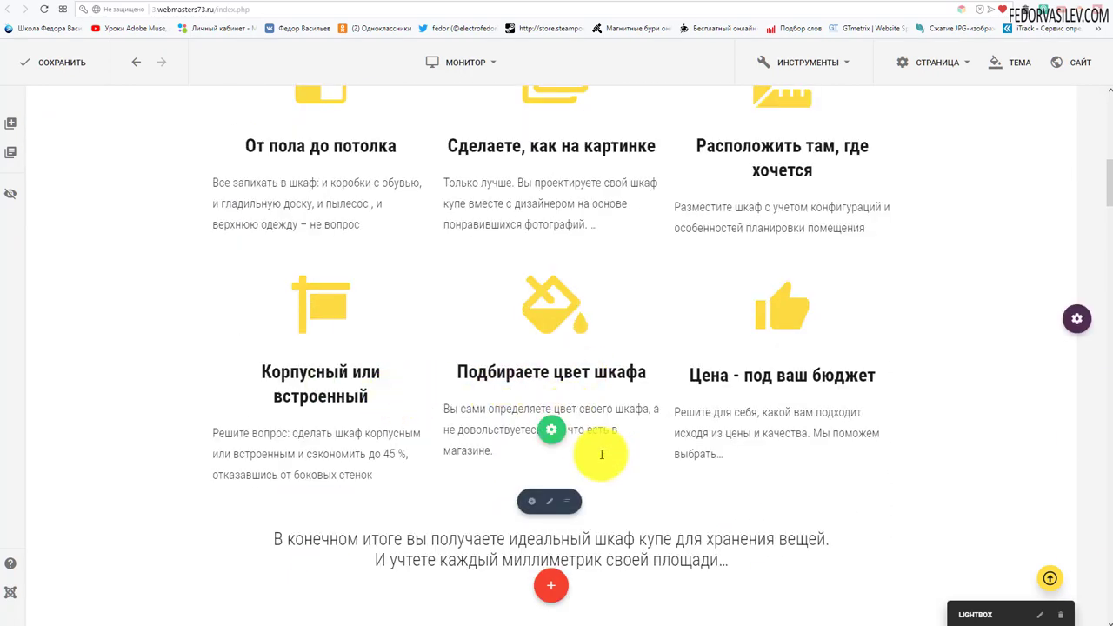
Step: Examine the element controls on the advantages section's icons and description texts
mouse_move(781, 432)
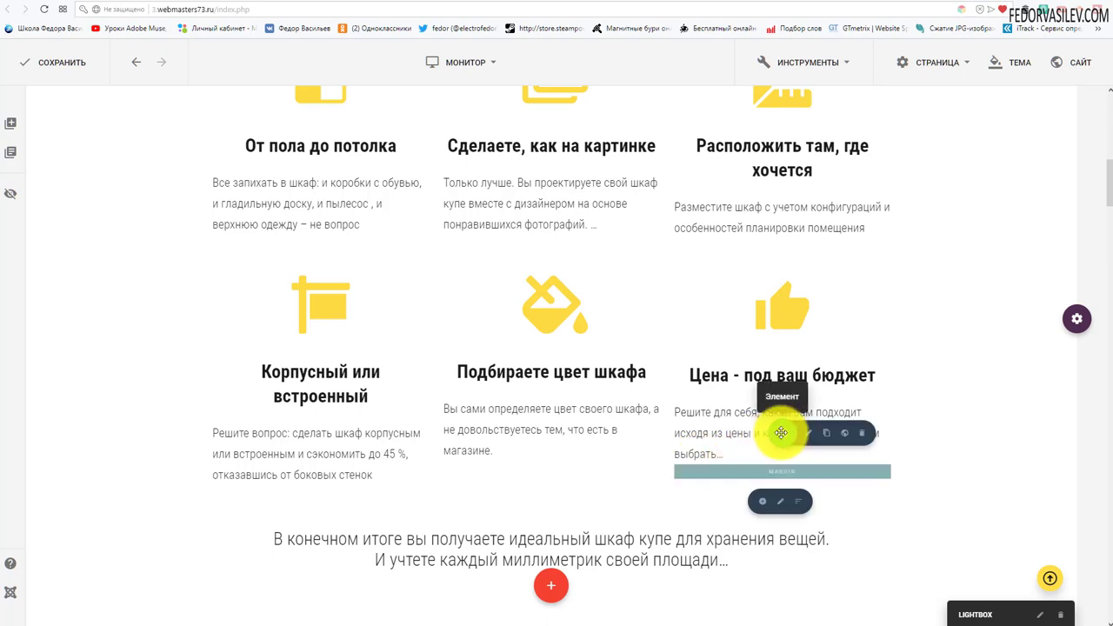
mouse_move(781, 432)
mouse_down()
mouse_move(579, 497)
mouse_move(782, 490)
mouse_move(788, 511)
mouse_move(776, 419)
mouse_up()
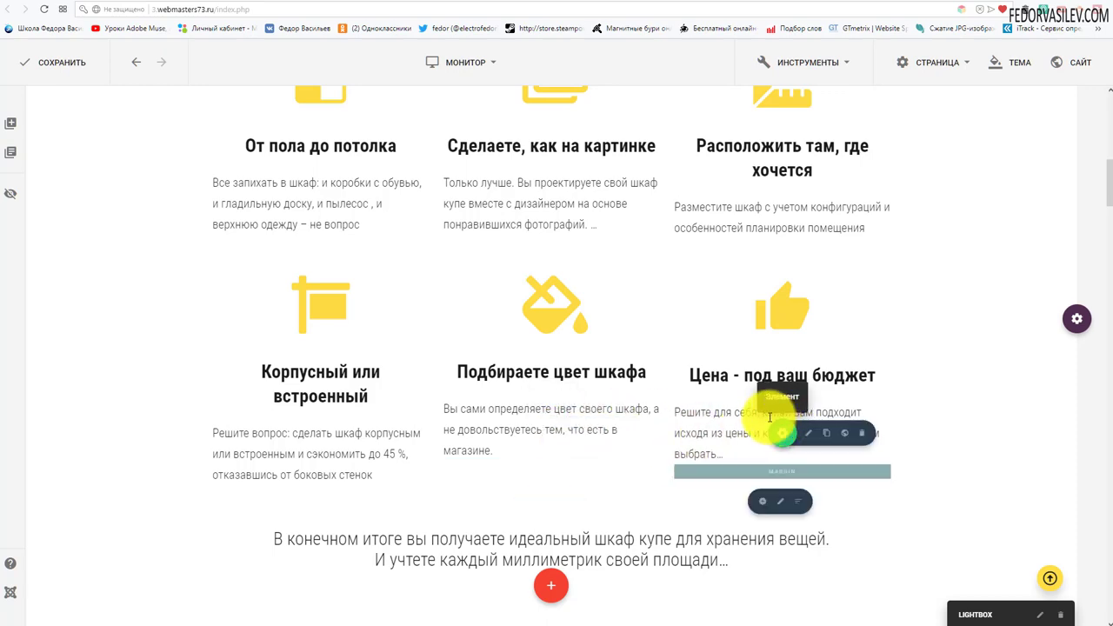
scroll(676, 484, up, 3)
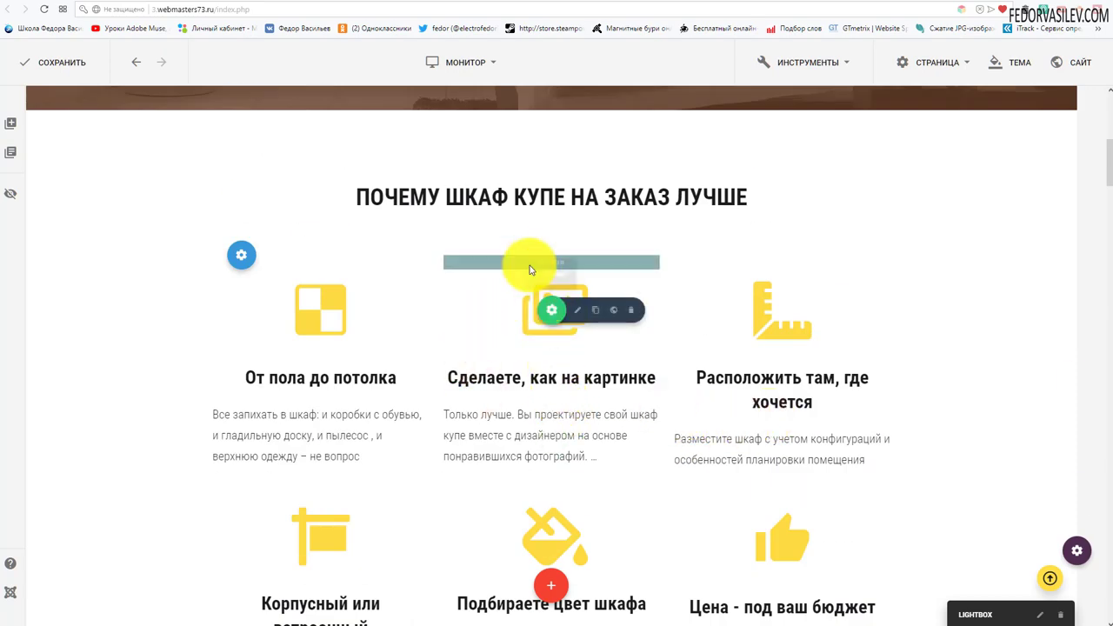
mouse_move(553, 309)
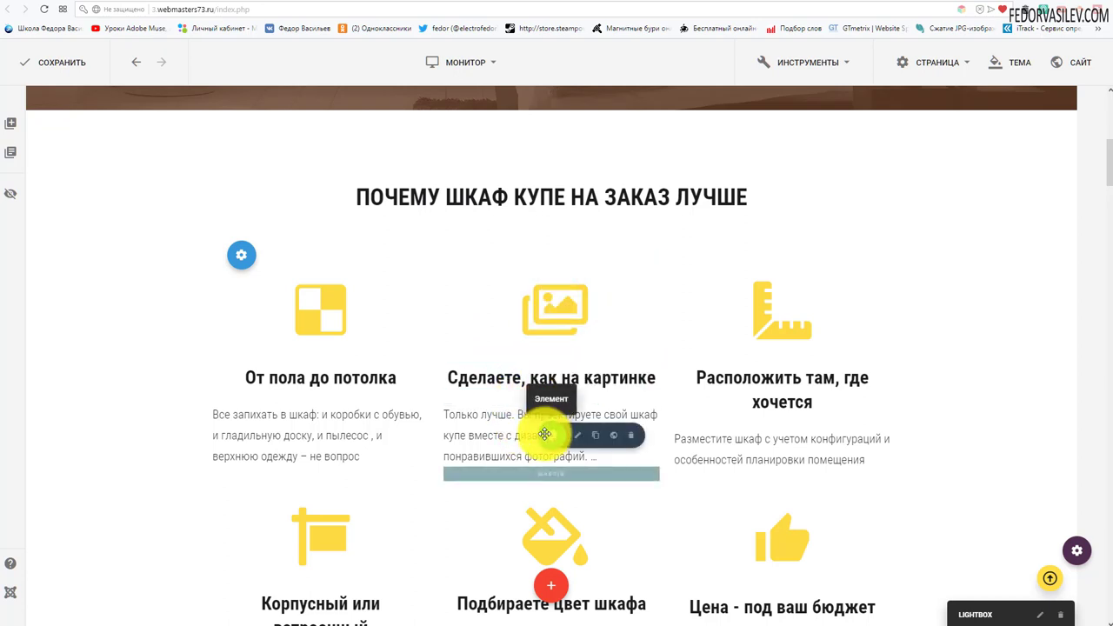
Step: Delete the "ПОЧЕМУ ШКАФ КУПЕ НА ЗАКАЗ ЛУЧШЕ" heading element and undo the deletion
mouse_move(554, 195)
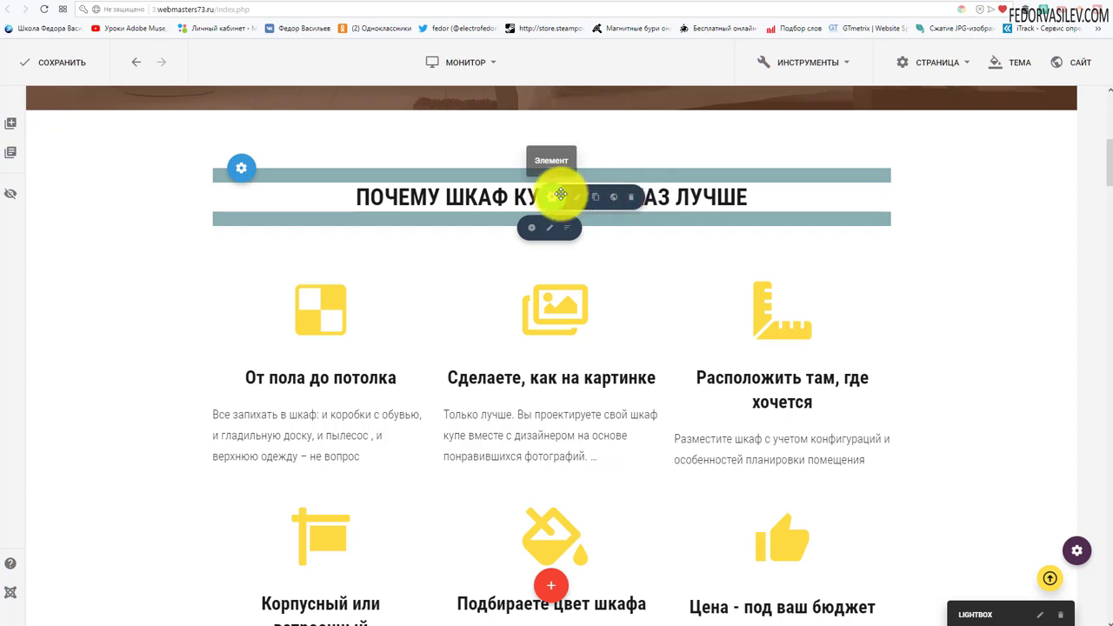
click(632, 201)
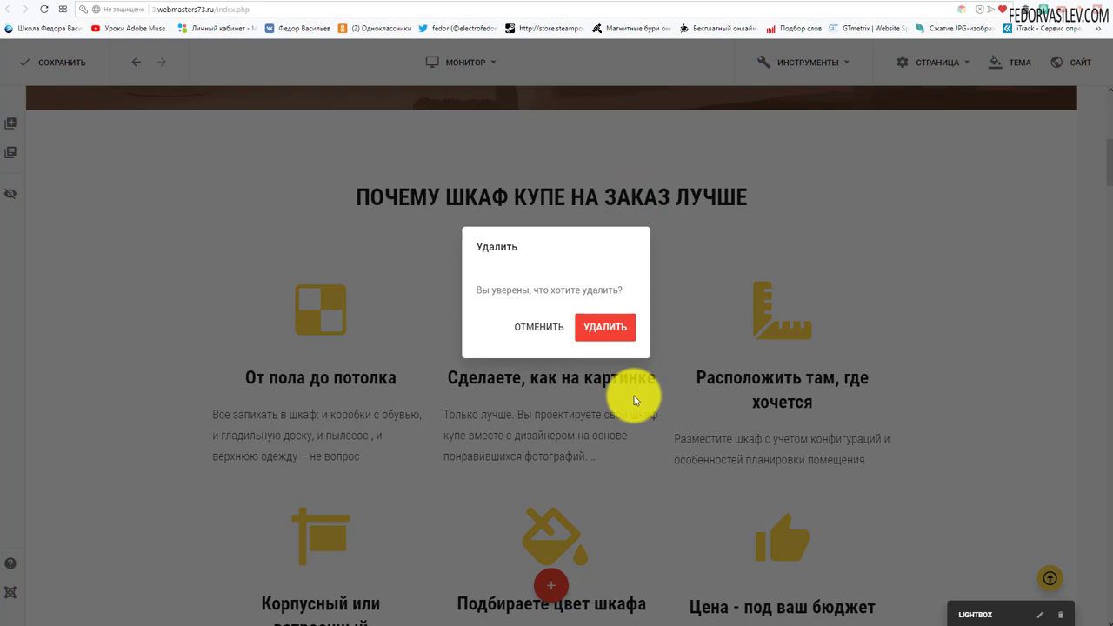
click(603, 331)
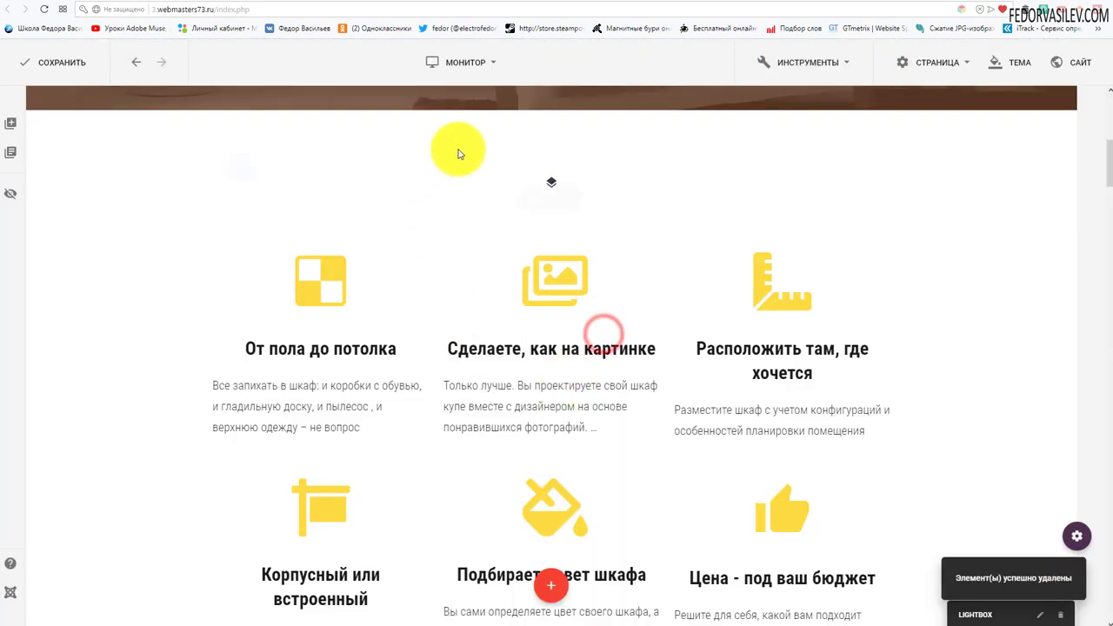
click(135, 62)
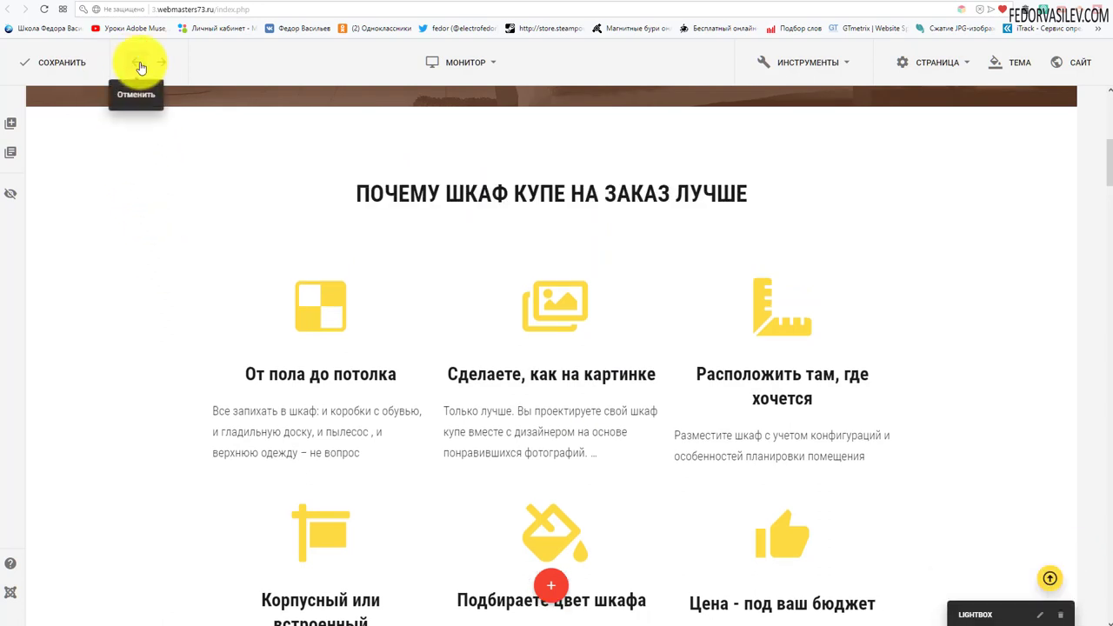
mouse_move(535, 193)
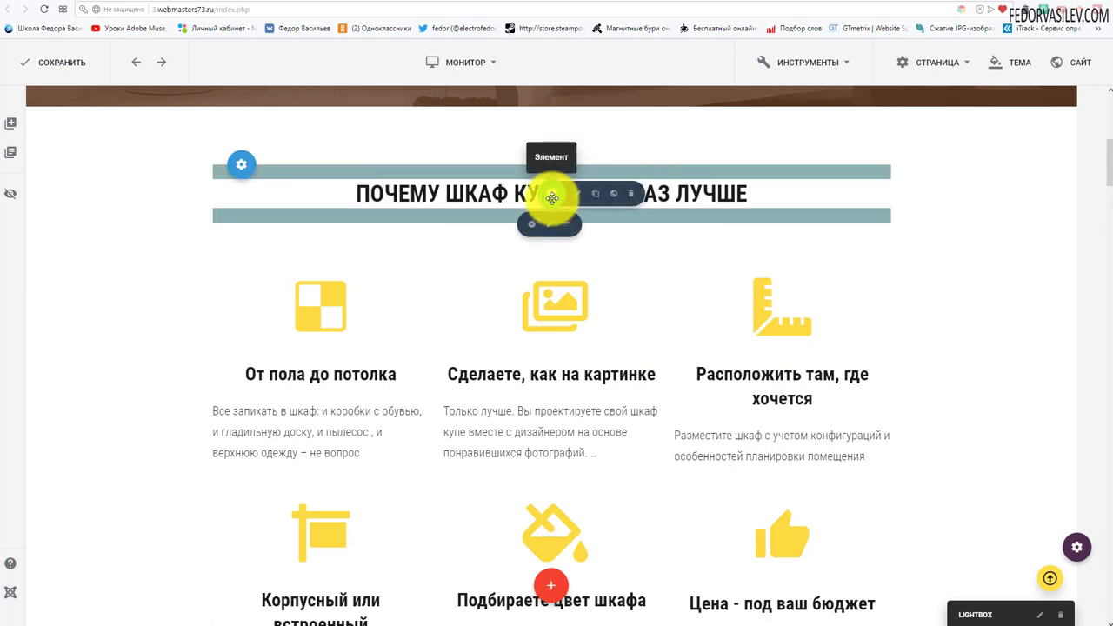
click(59, 75)
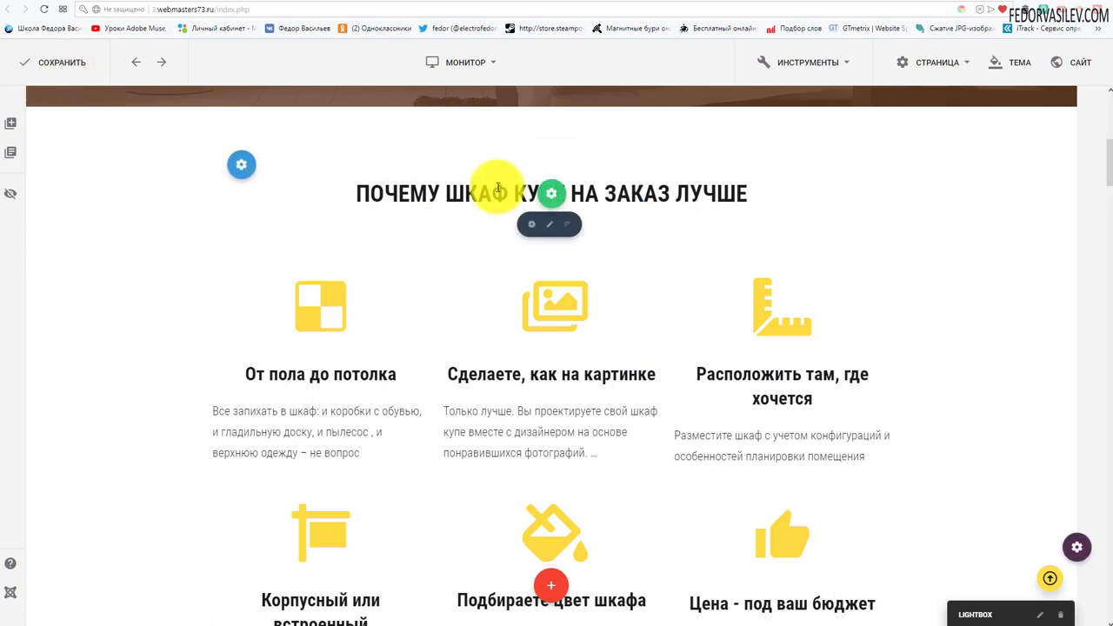
Step: Open the section heading's settings beside its text, select the text in "Значение" without changing it, and close the settings
click(546, 181)
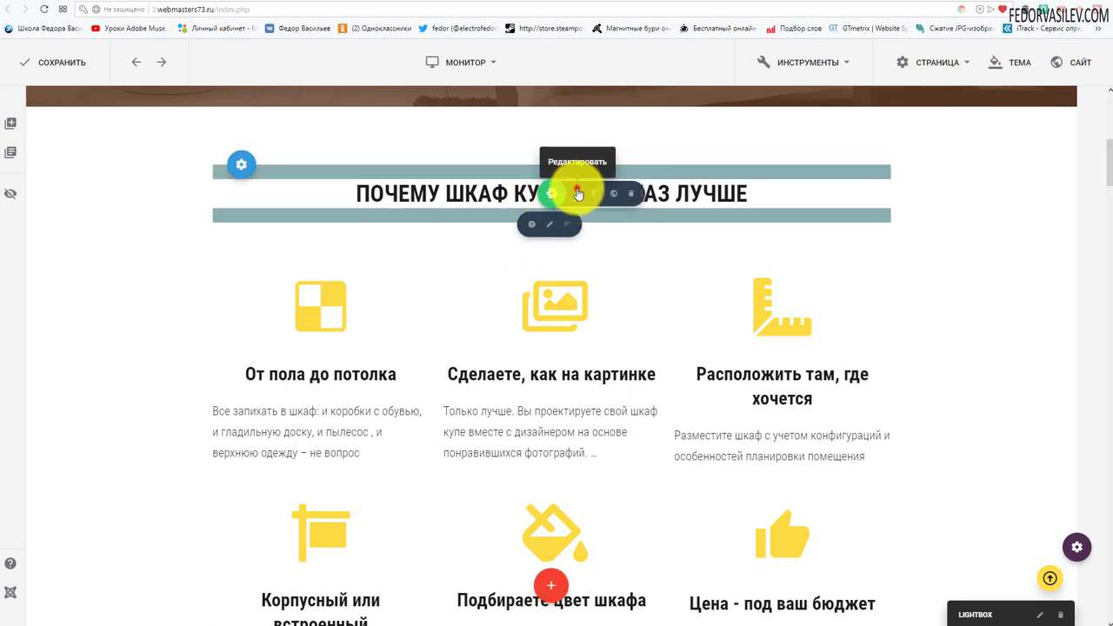
click(579, 193)
drag(881, 111, 468, 118)
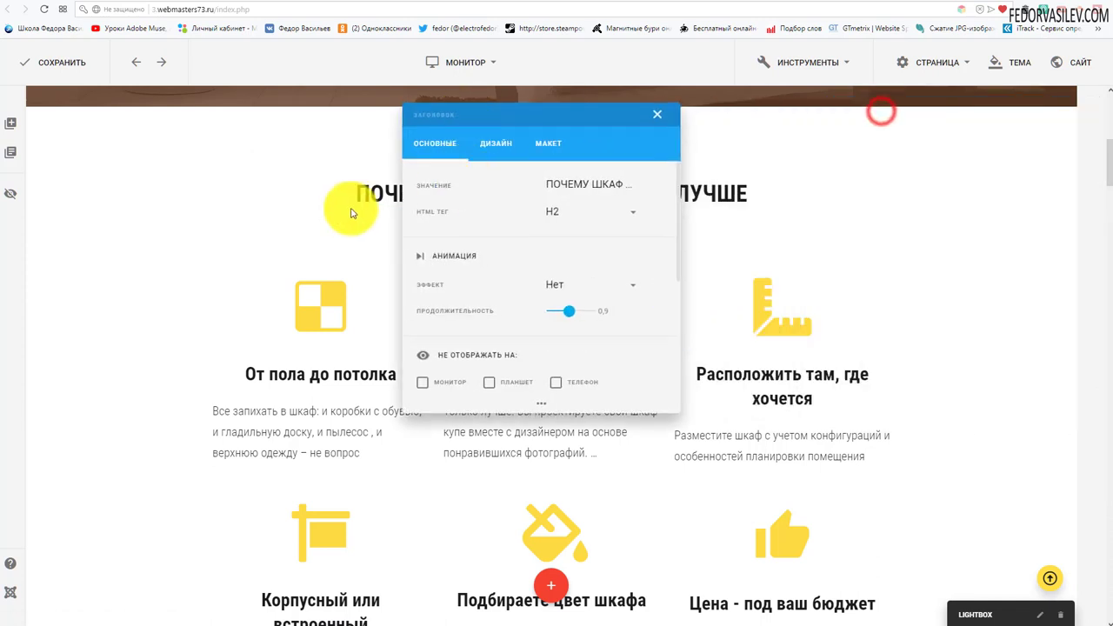
click(584, 186)
drag(617, 180, 322, 169)
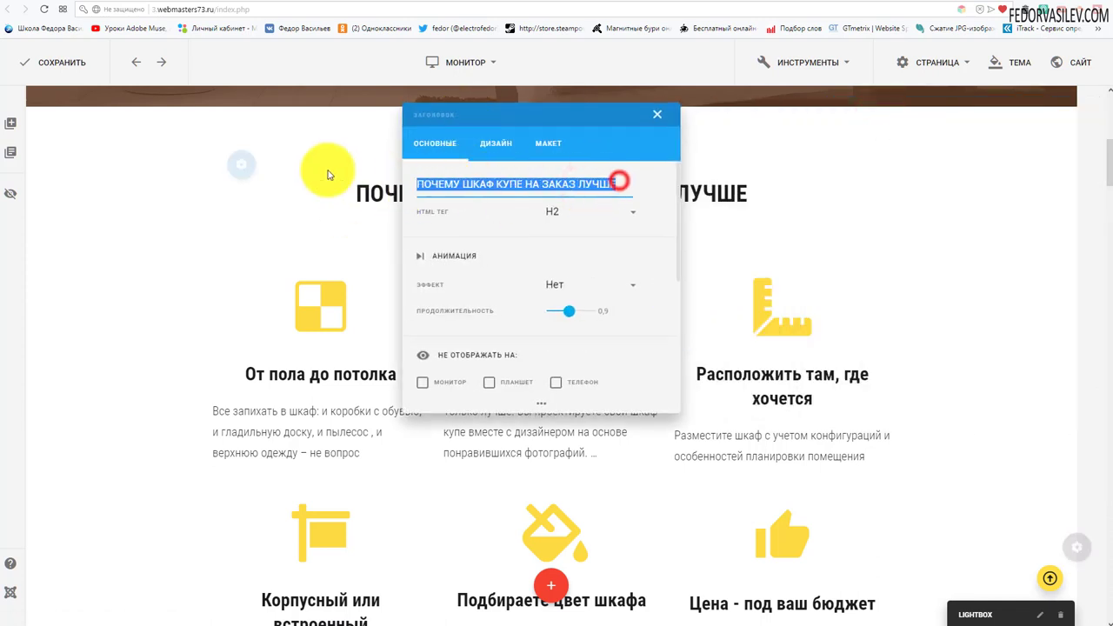
click(660, 120)
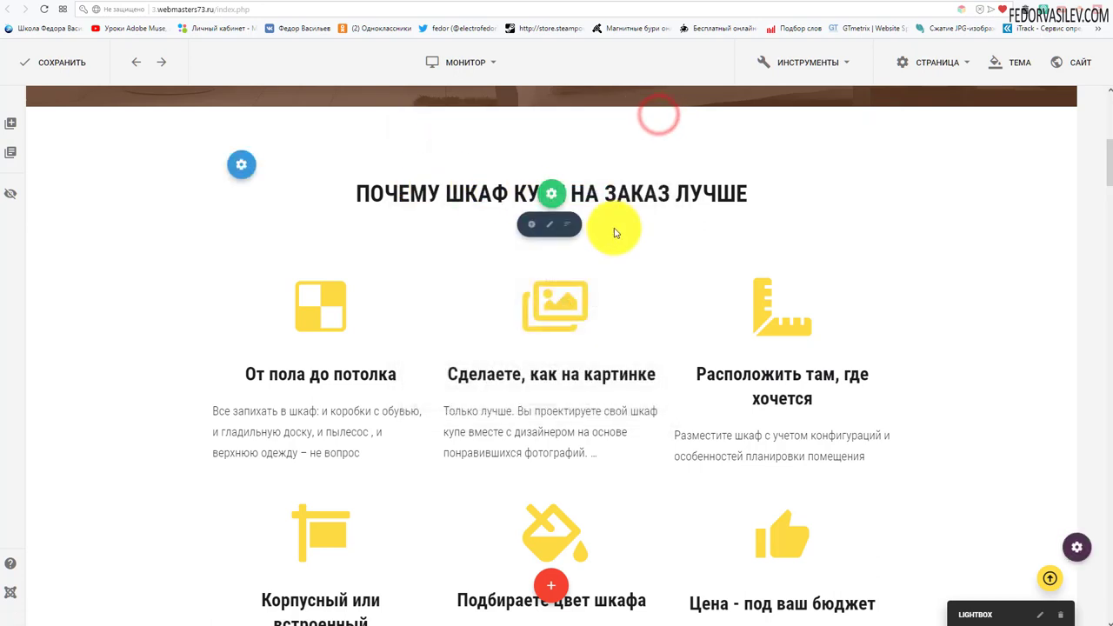
Step: Check the HTML tag options available for the section heading and close its settings without changing the tag
click(557, 197)
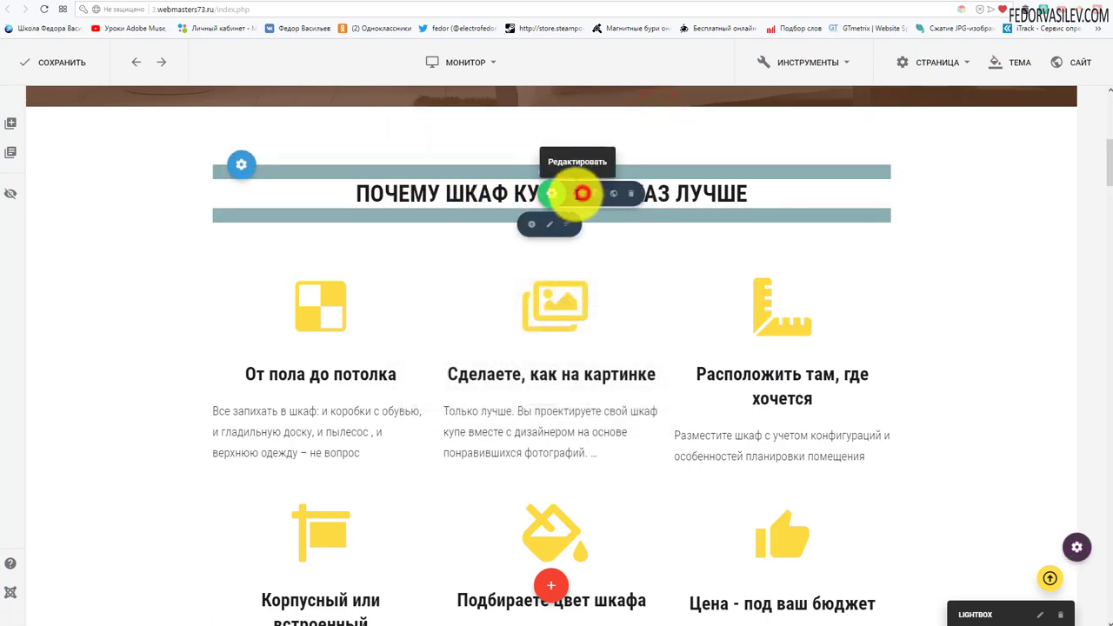
click(579, 191)
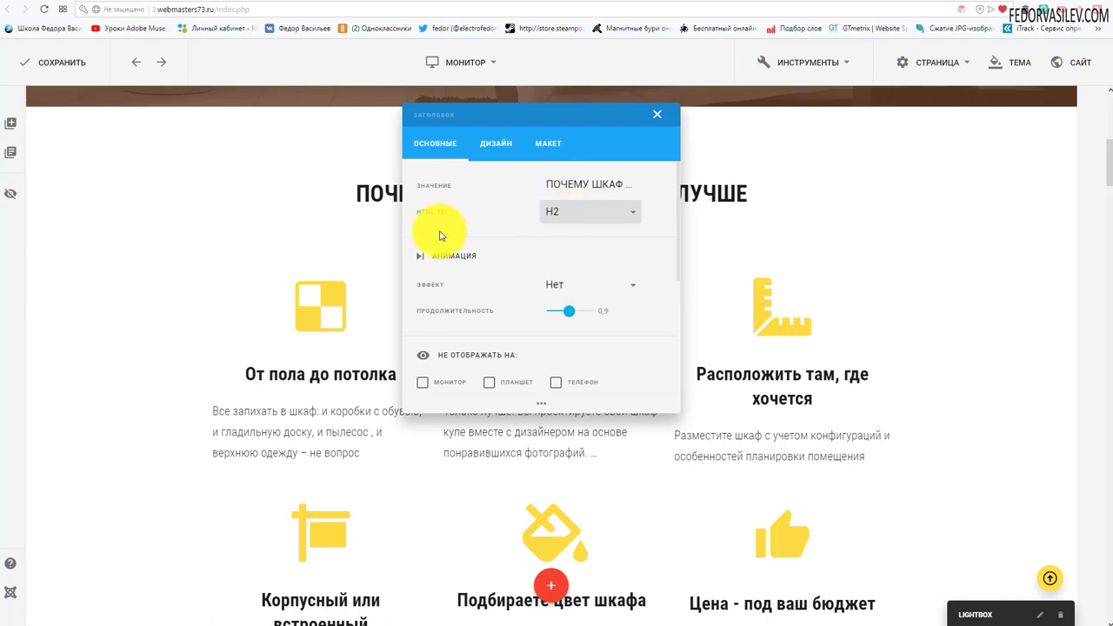
click(557, 219)
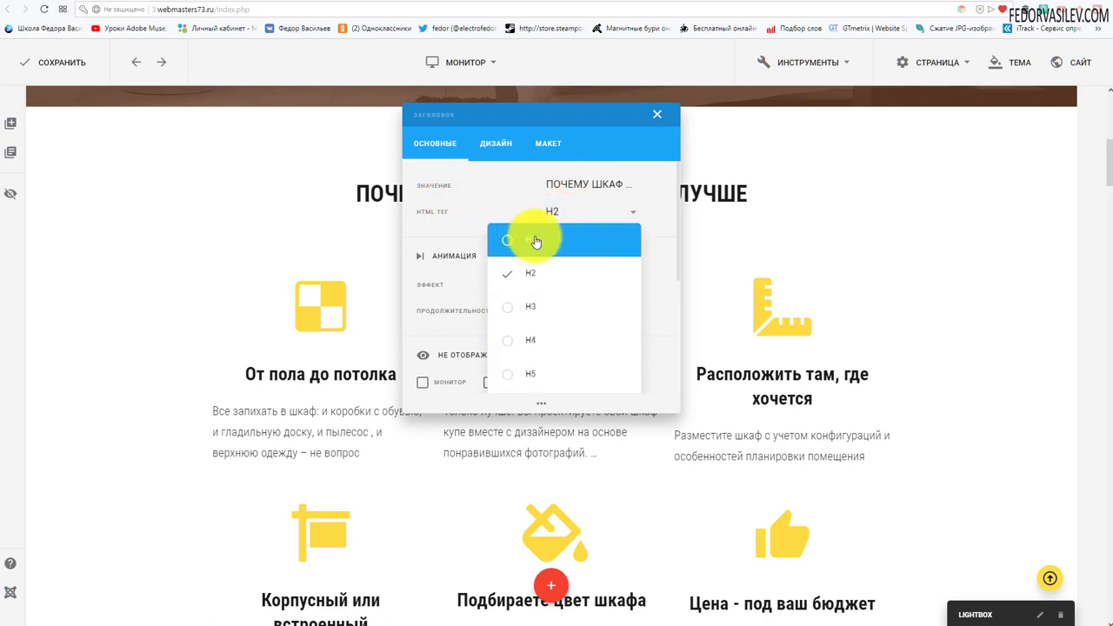
click(658, 119)
click(574, 193)
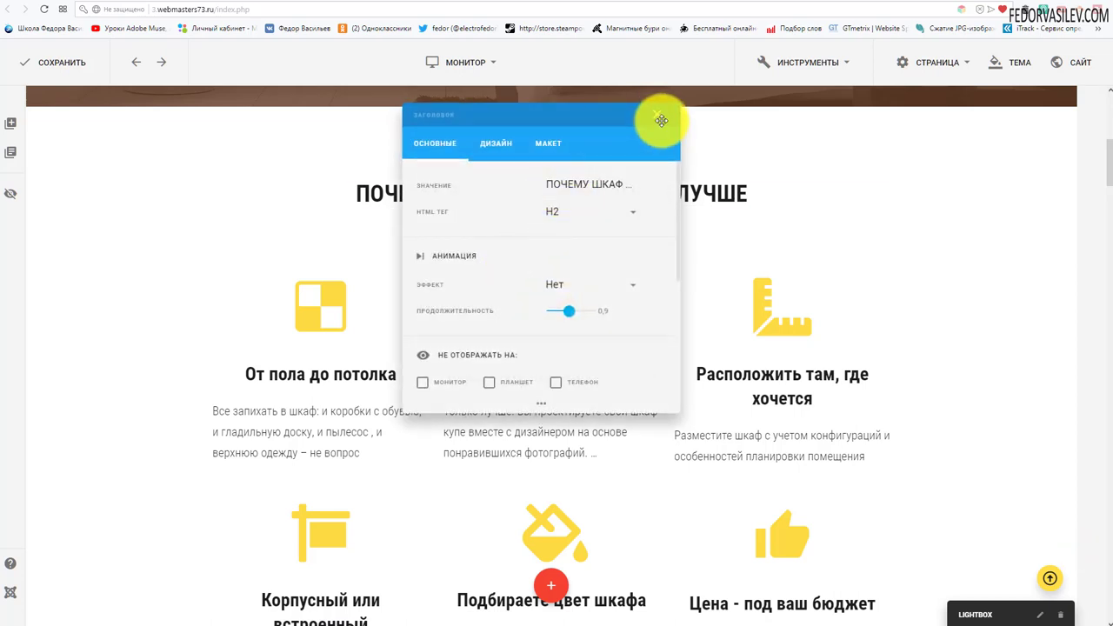
click(661, 120)
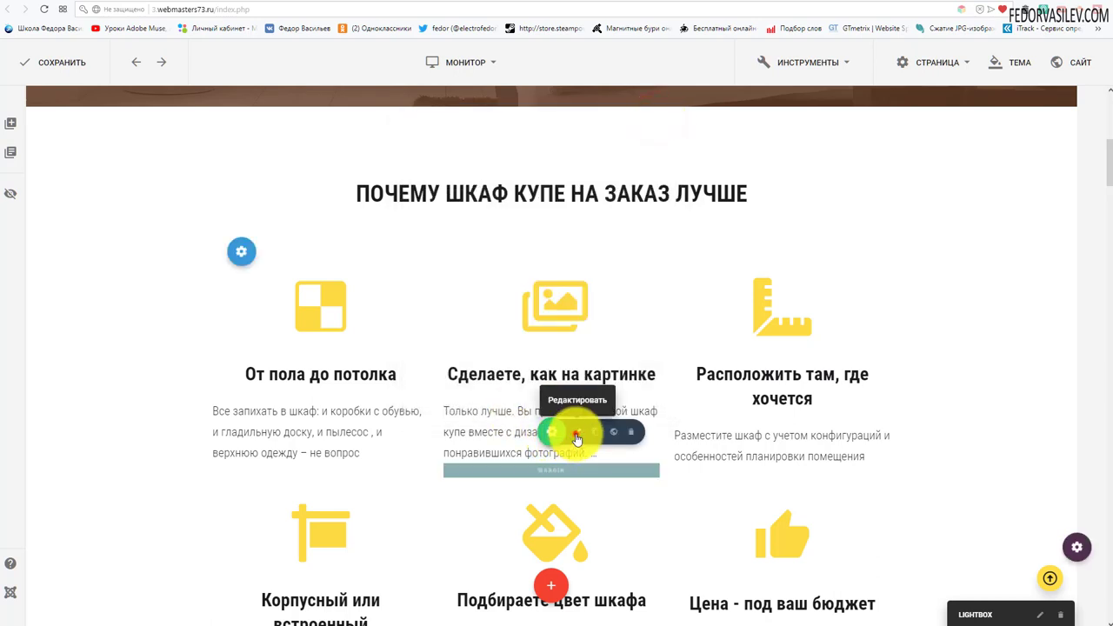
Step: Open the description under "Сделаете, как на картинке" in an enlarged text editor and look over its text
click(576, 435)
drag(857, 113, 607, 120)
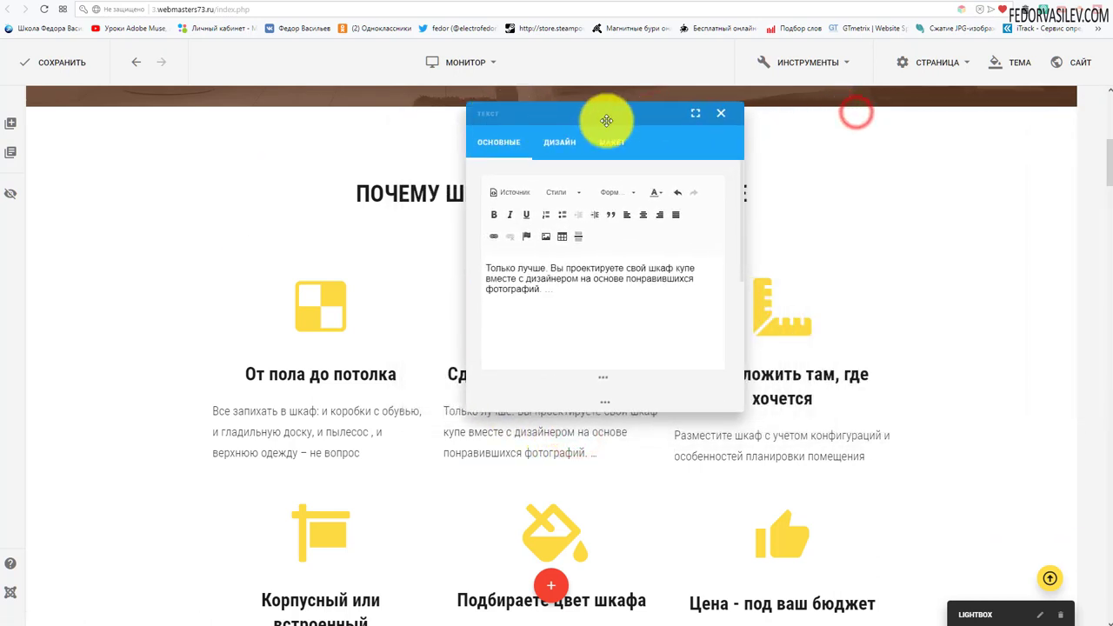
click(696, 113)
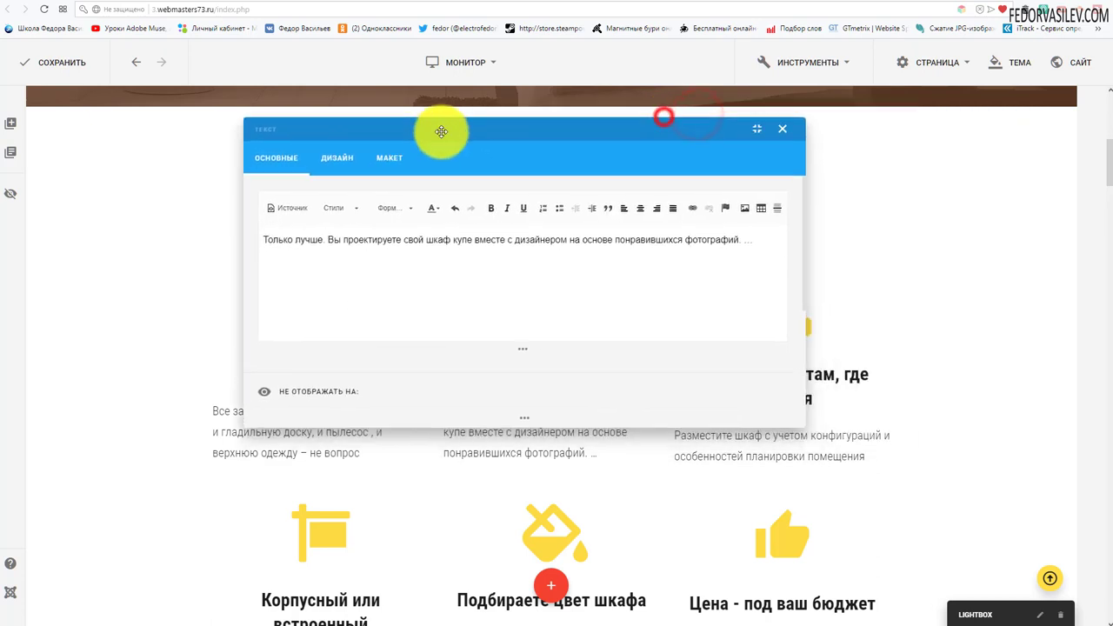
drag(522, 348, 549, 417)
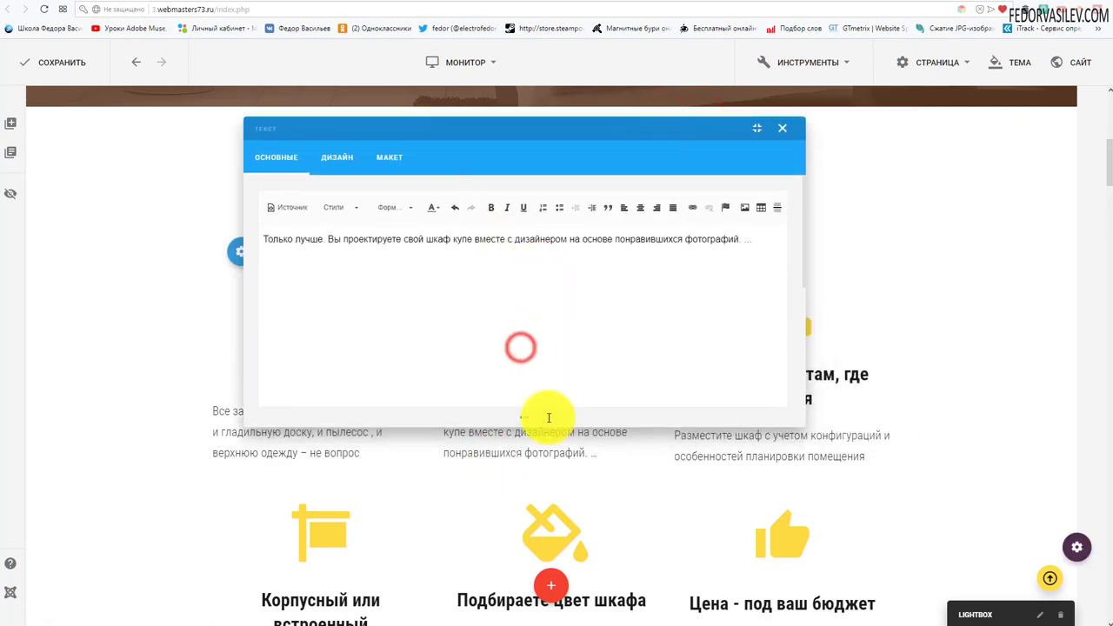
click(753, 239)
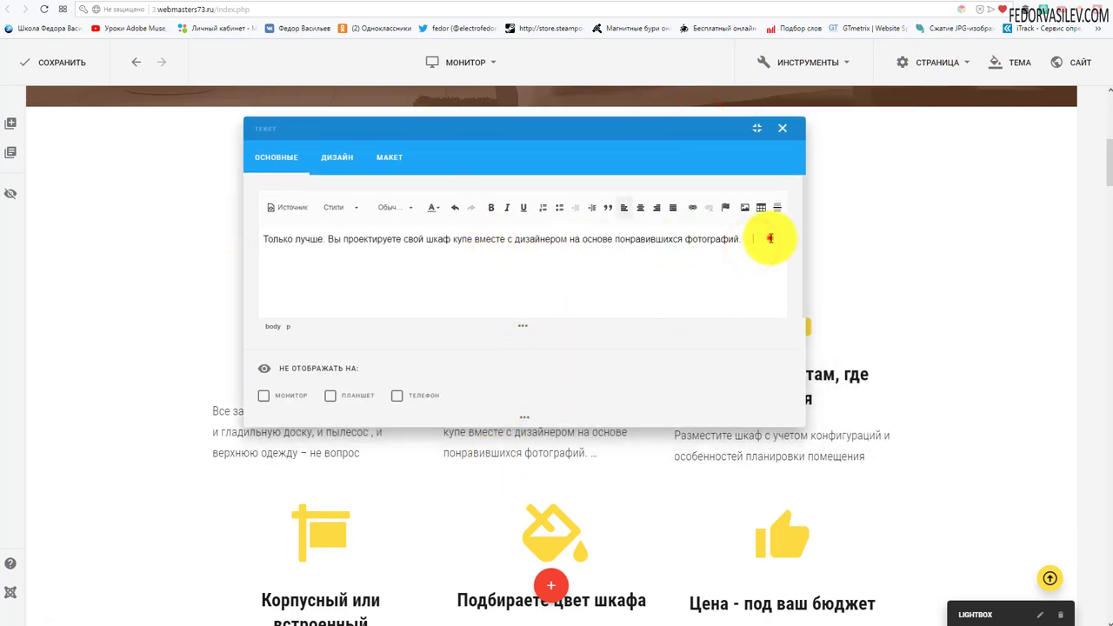
drag(770, 239, 243, 245)
click(478, 259)
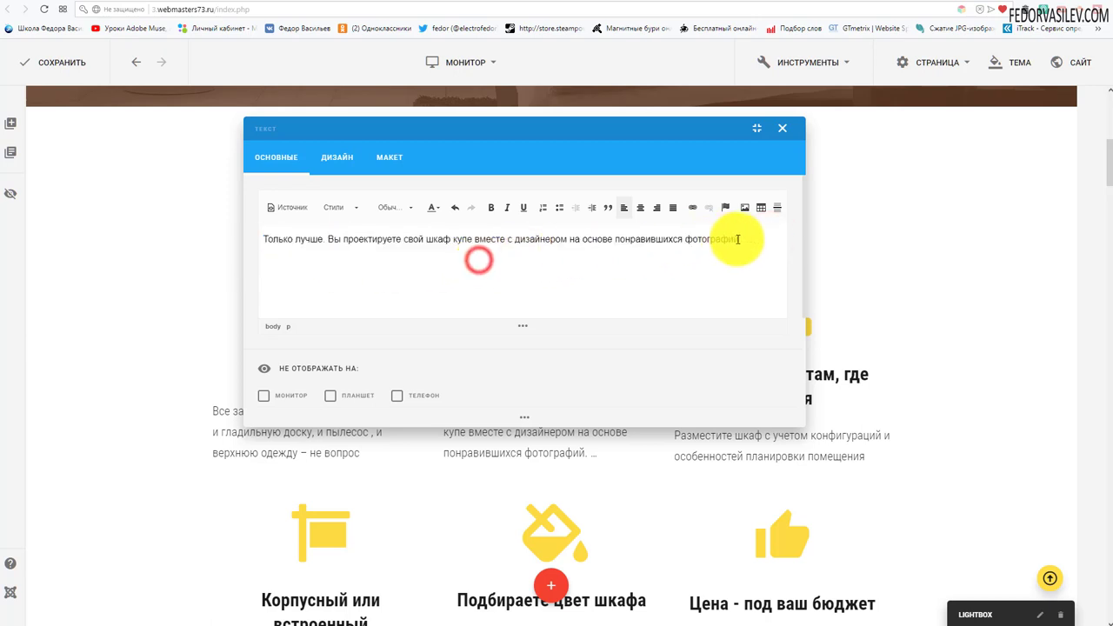
Step: View the description's HTML source, select all of its code, and return to the visual editor
click(292, 210)
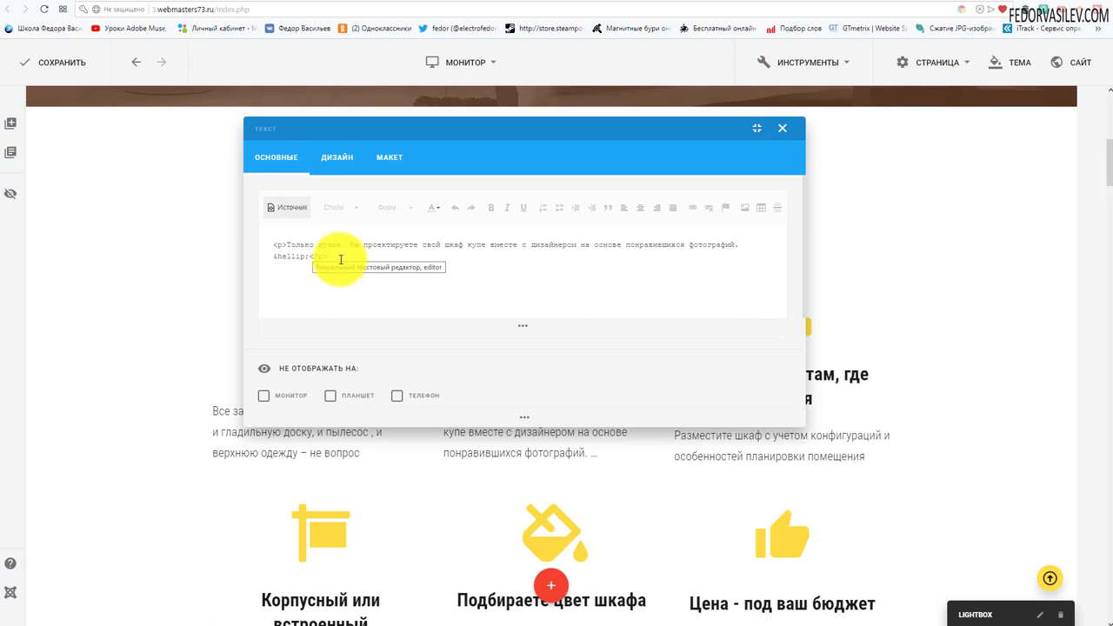
click(284, 208)
click(284, 209)
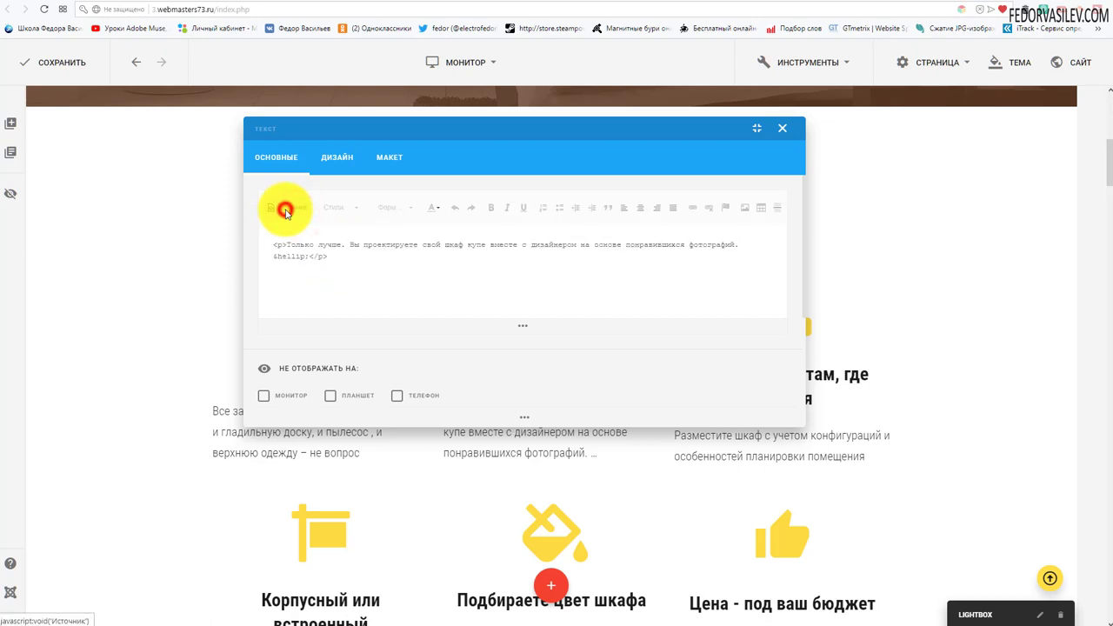
click(339, 266)
key(ctrl+a)
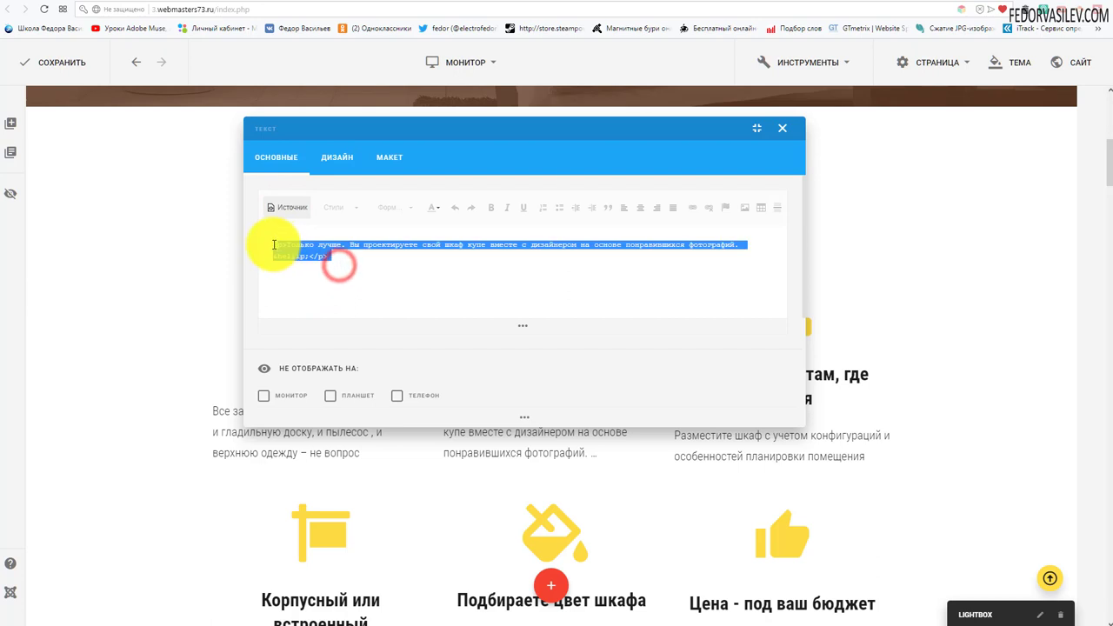
click(277, 209)
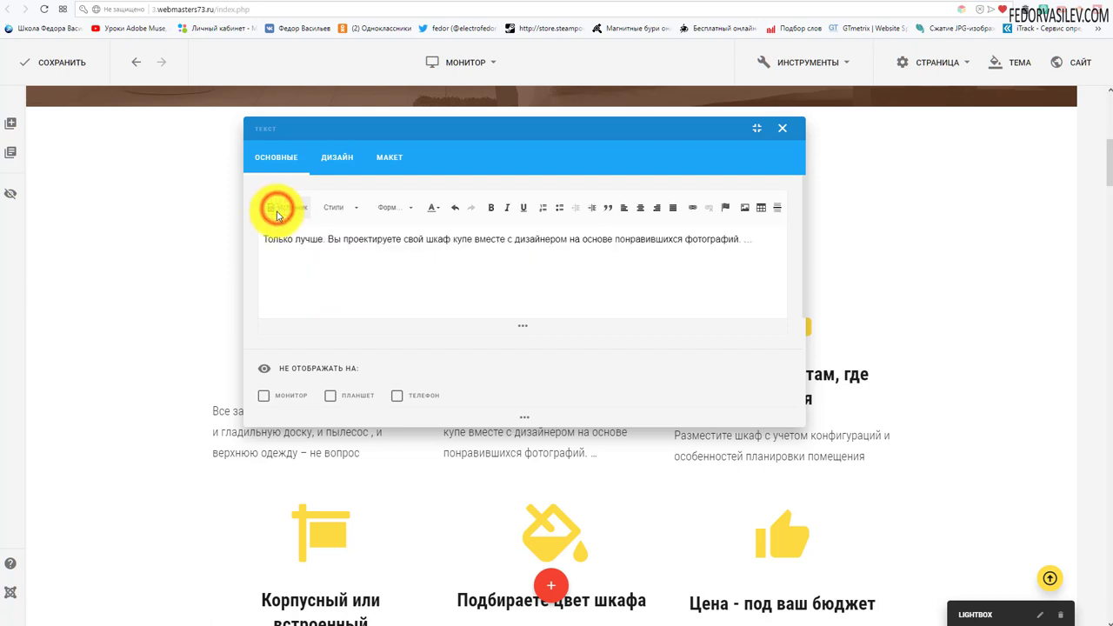
Step: Compare the description's HTML source with its visual text by switching between the two views, leaving the content unedited
click(296, 211)
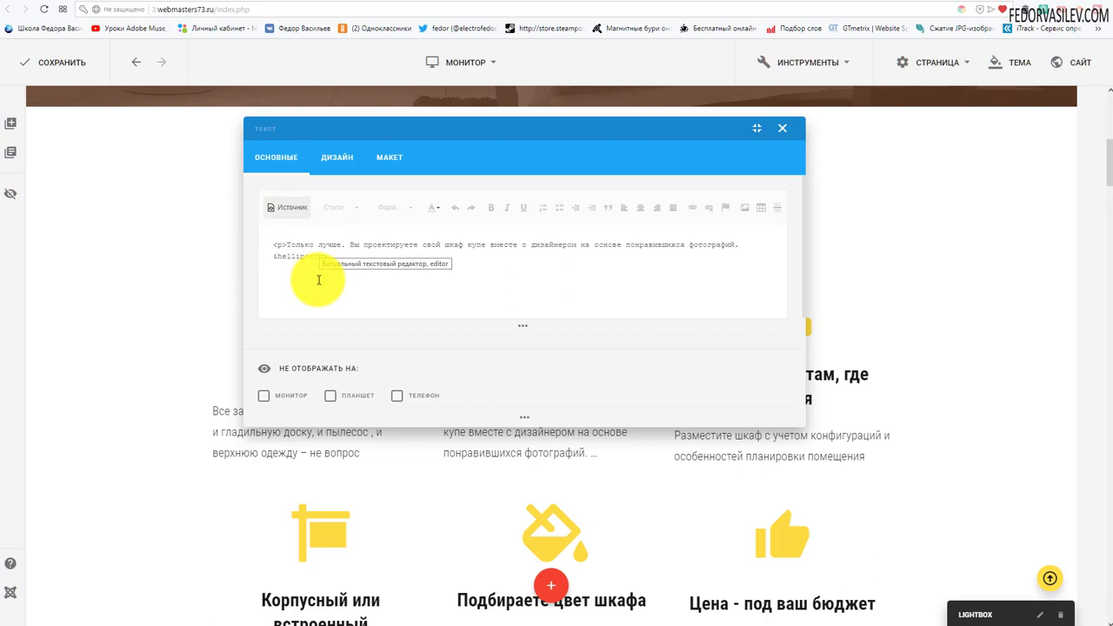
click(283, 207)
drag(746, 242, 450, 228)
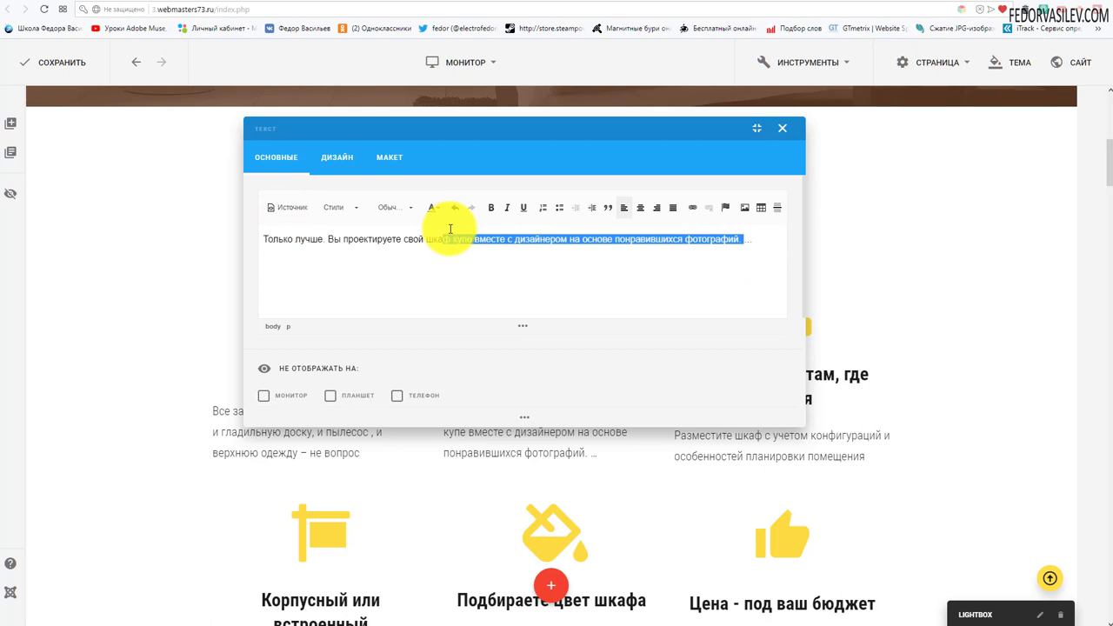
click(437, 239)
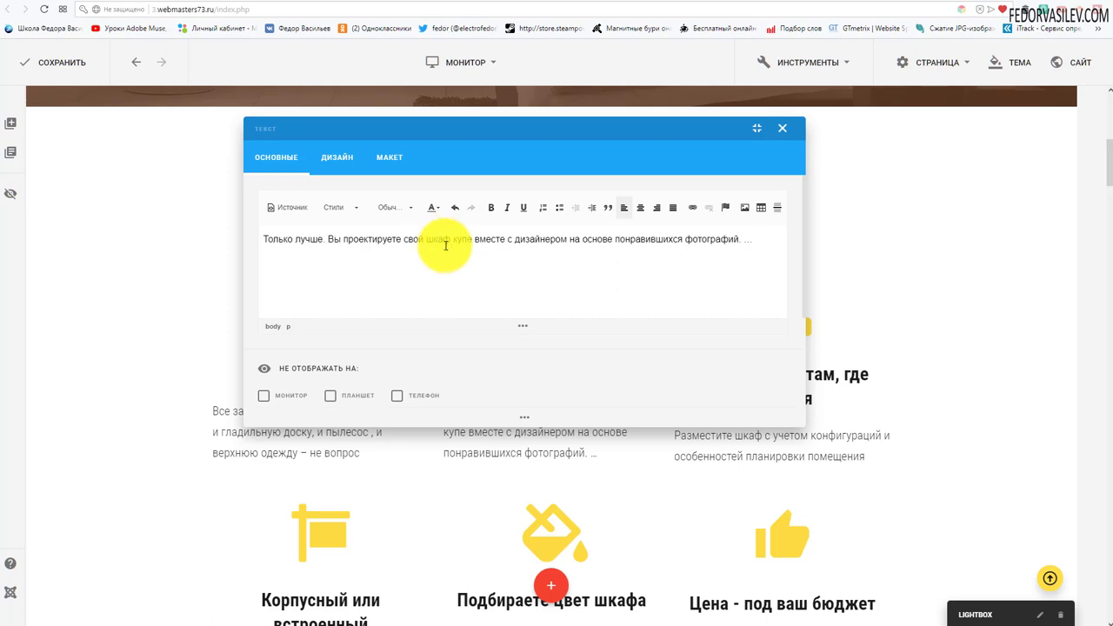
click(293, 212)
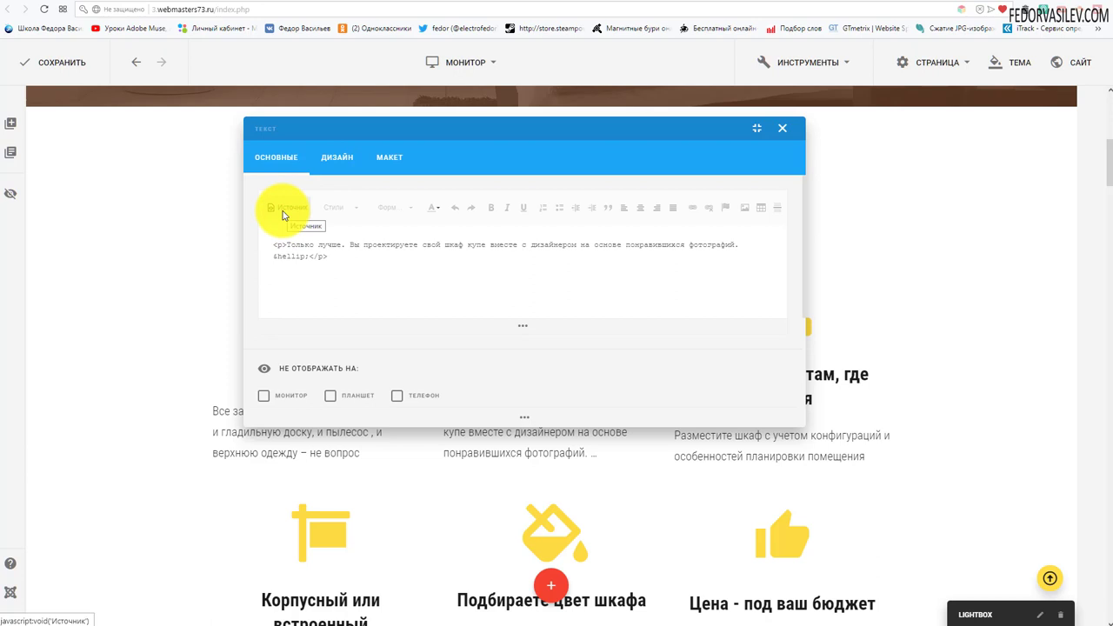
click(286, 210)
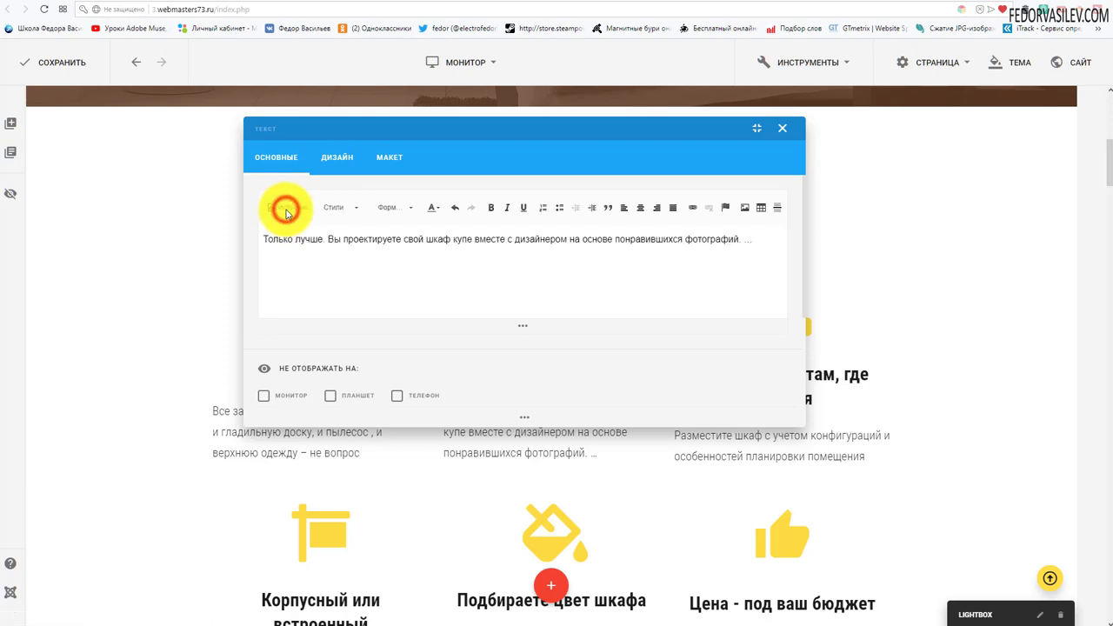
click(287, 210)
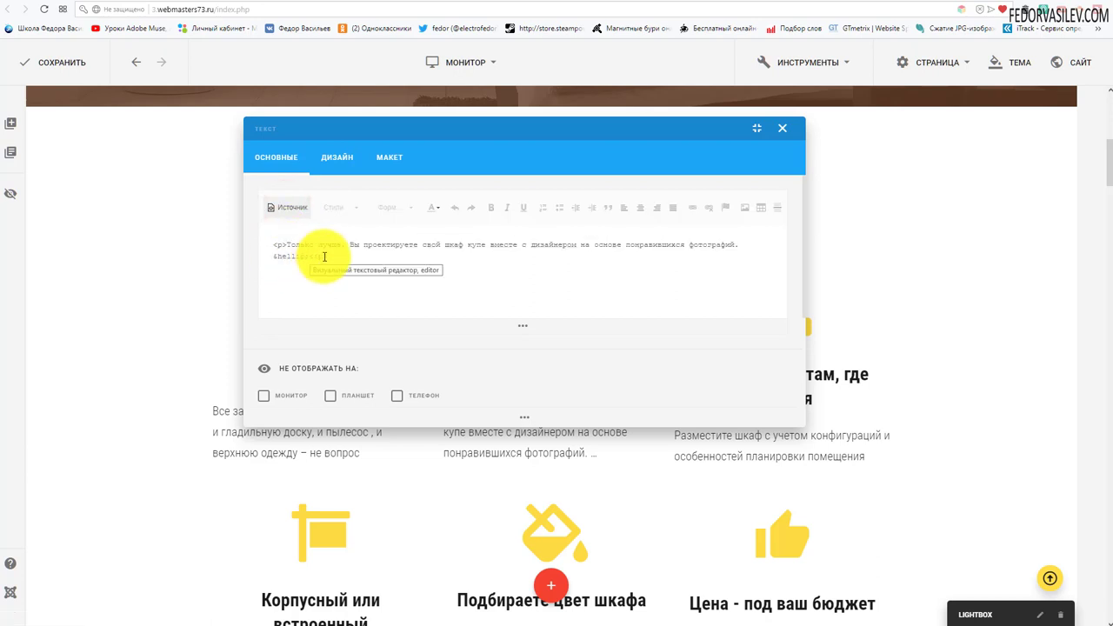
click(293, 214)
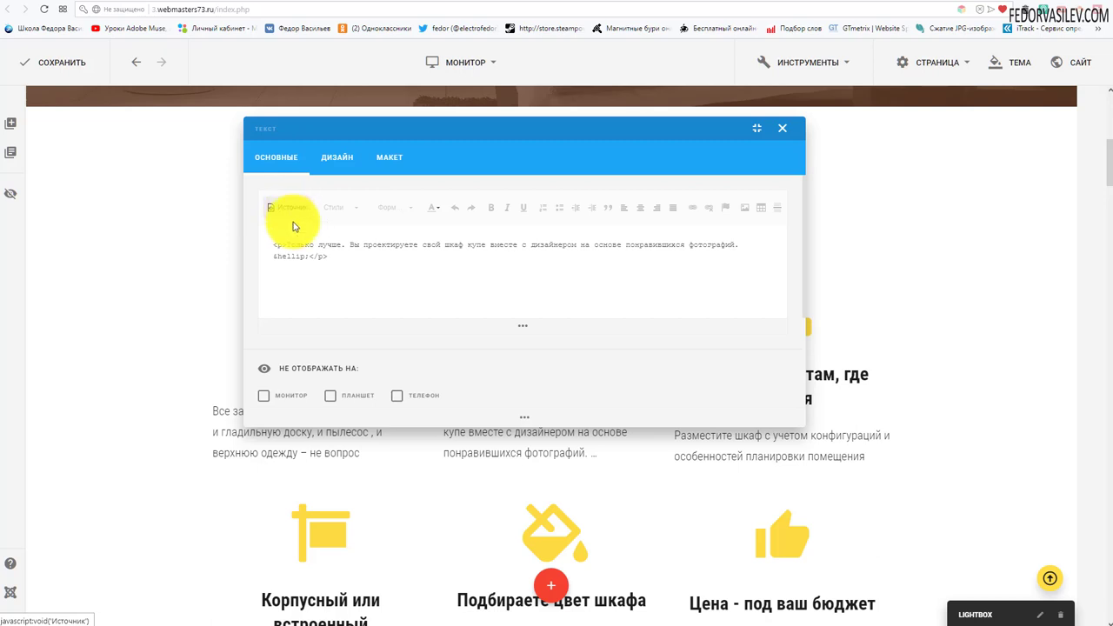
Step: Toggle the description between HTML source and visual text, highlight part of its code, and close the text editor unedited
click(295, 213)
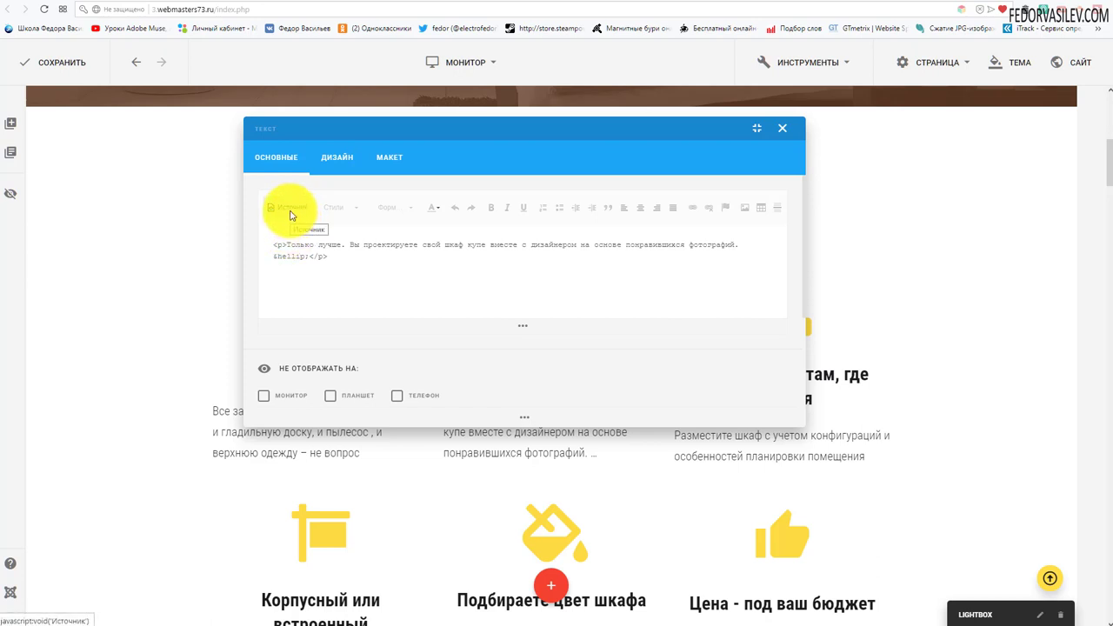
click(292, 213)
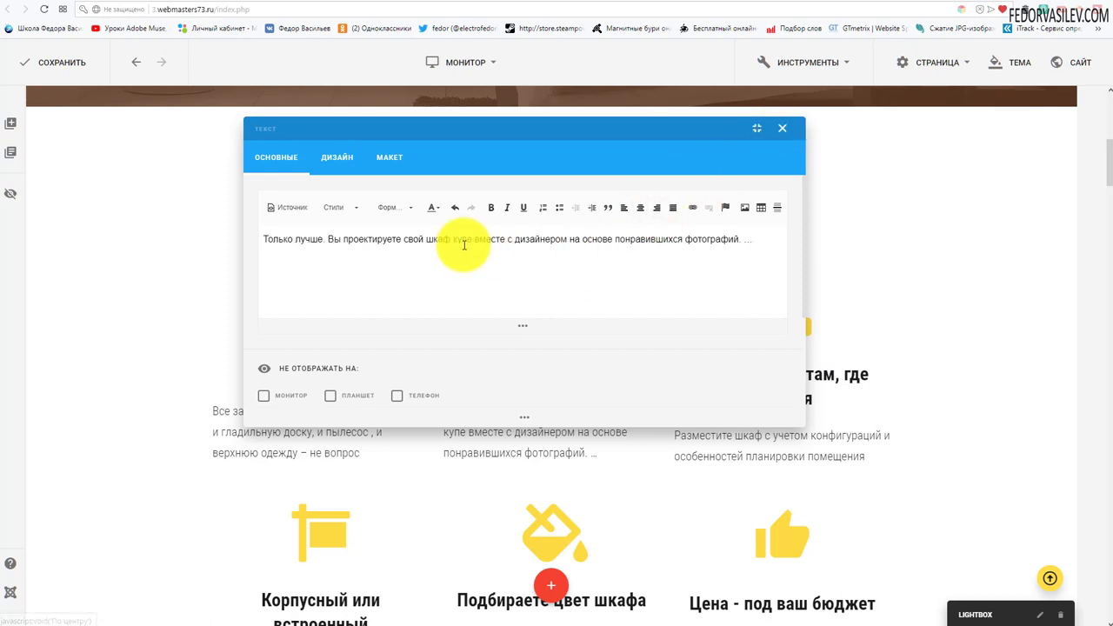
click(282, 207)
drag(273, 245, 309, 255)
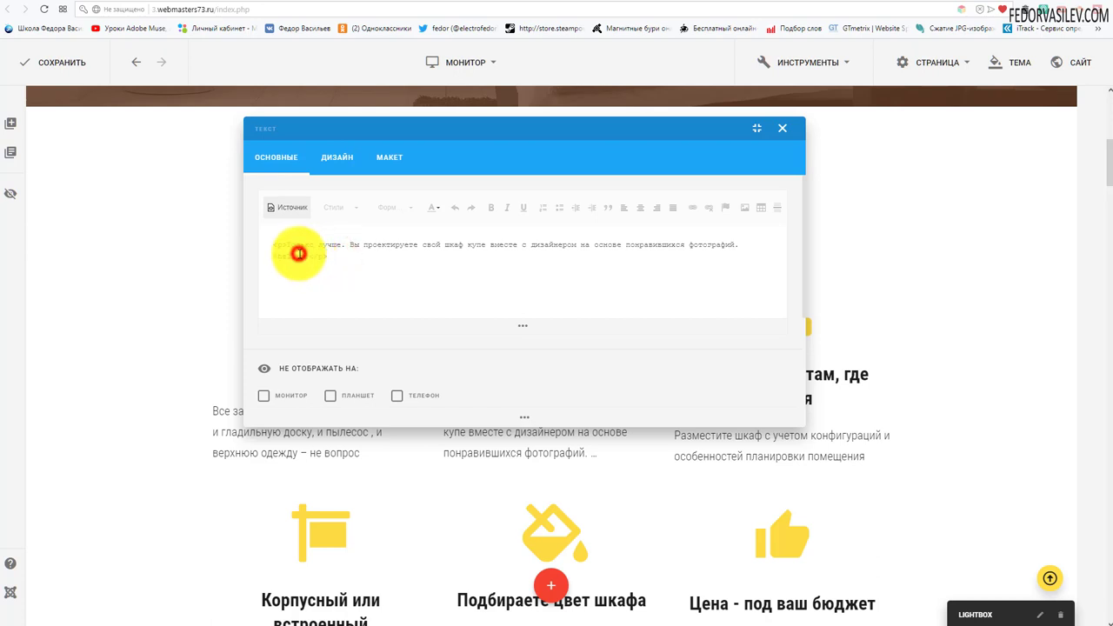
click(297, 253)
click(279, 207)
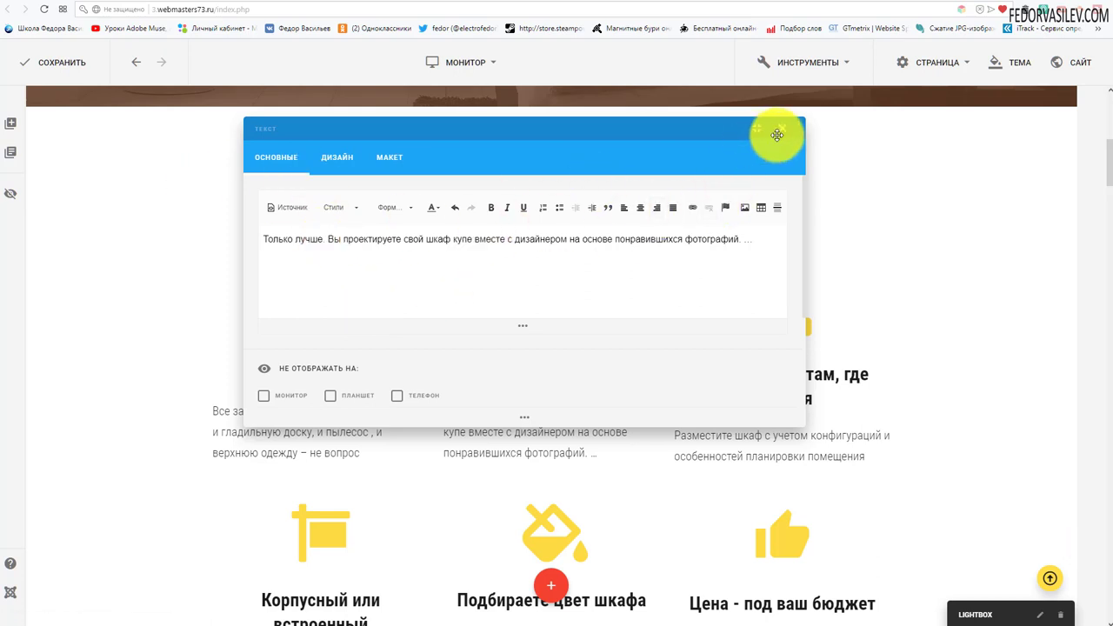
click(852, 130)
Step: Switch to a blank Notepad document, arrange its window over the page, and close it without entering any text
key(alt+Tab)
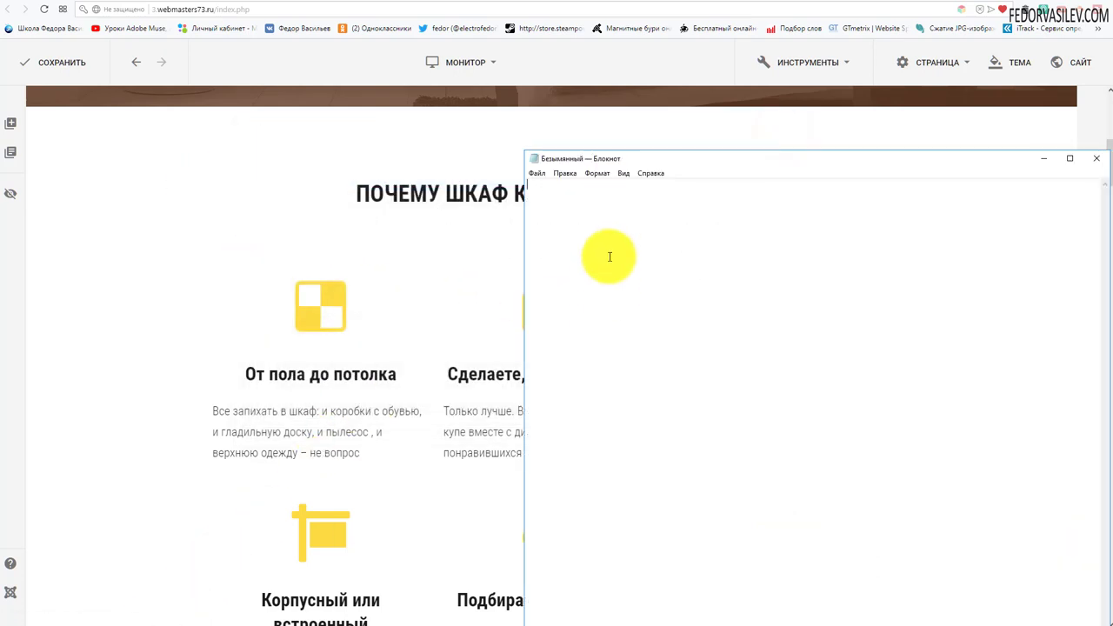
drag(628, 165, 345, 52)
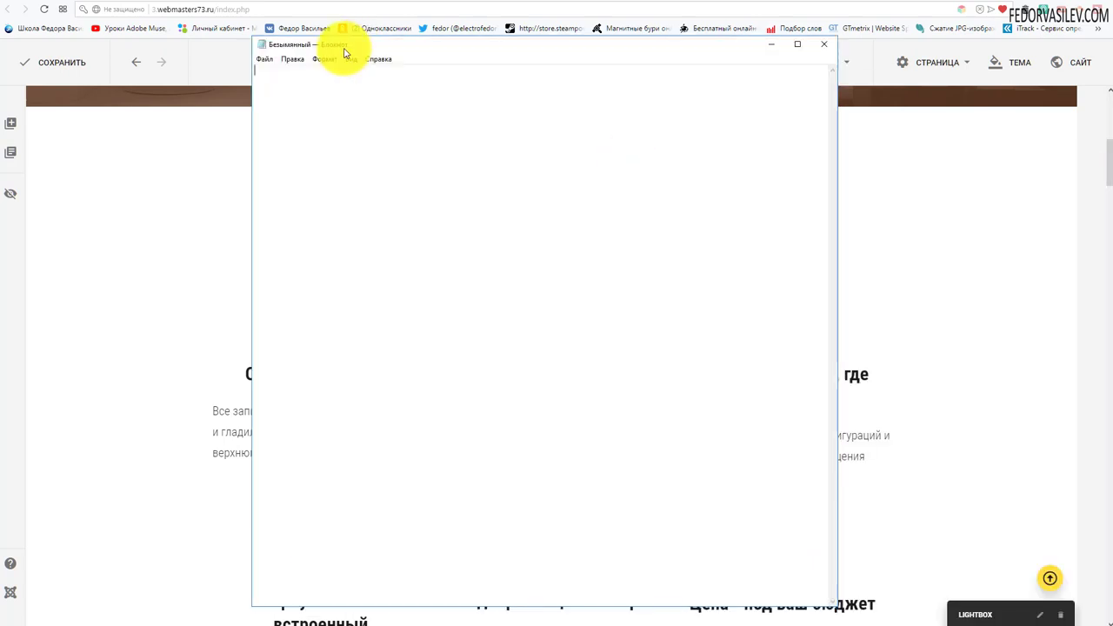
drag(428, 38, 427, 85)
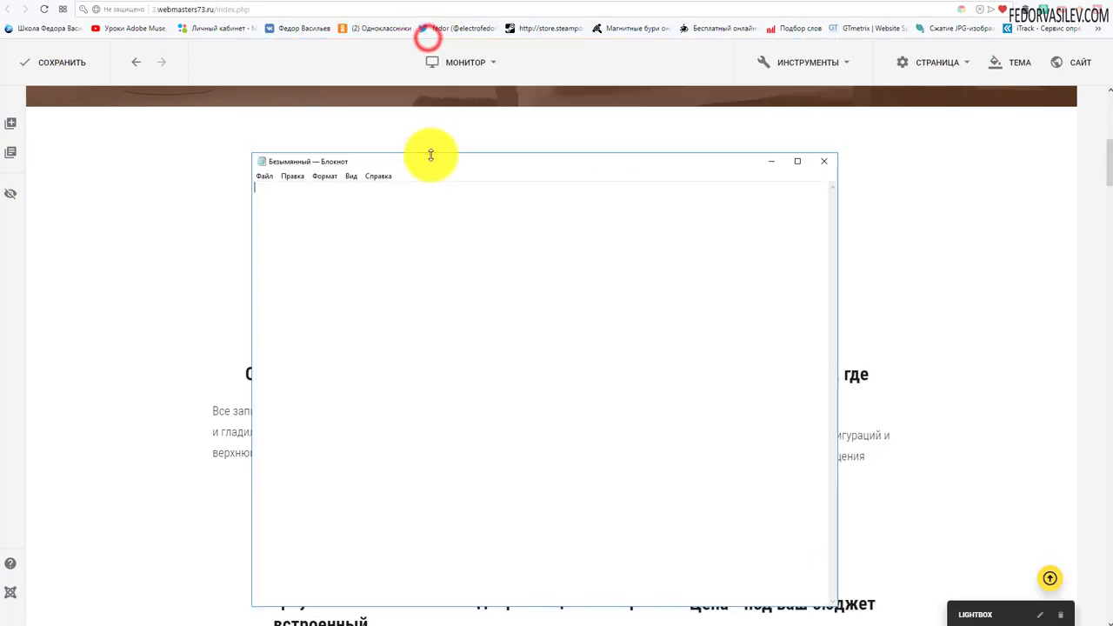
drag(385, 167, 381, 144)
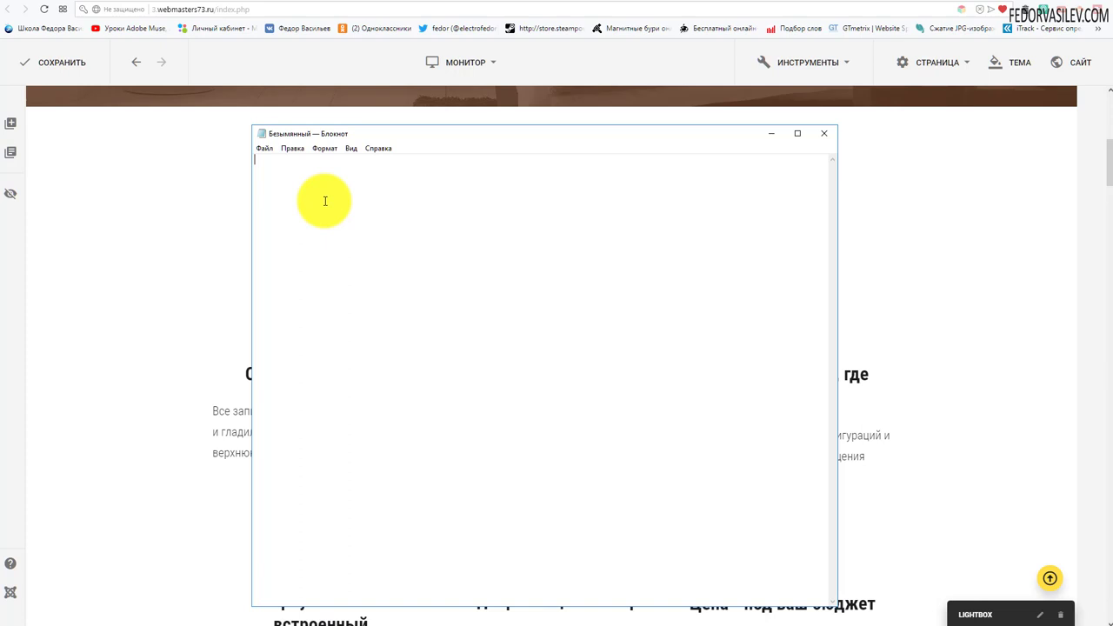
click(823, 134)
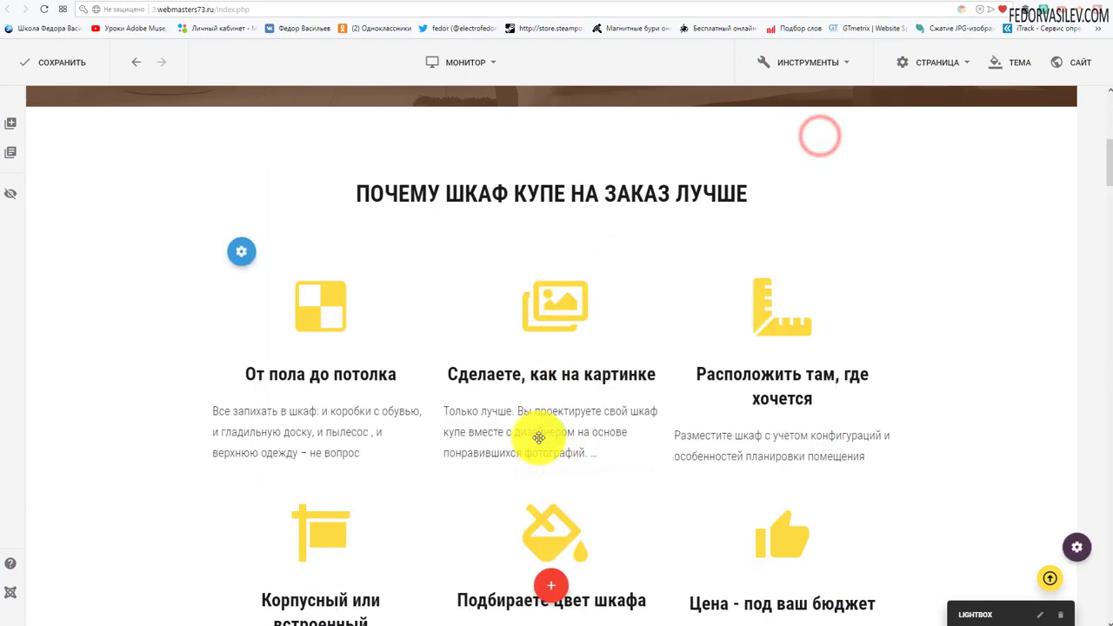
Step: Reopen the description under "Сделаете, как на картинке", select its entire text, and close the editor without changes
click(574, 438)
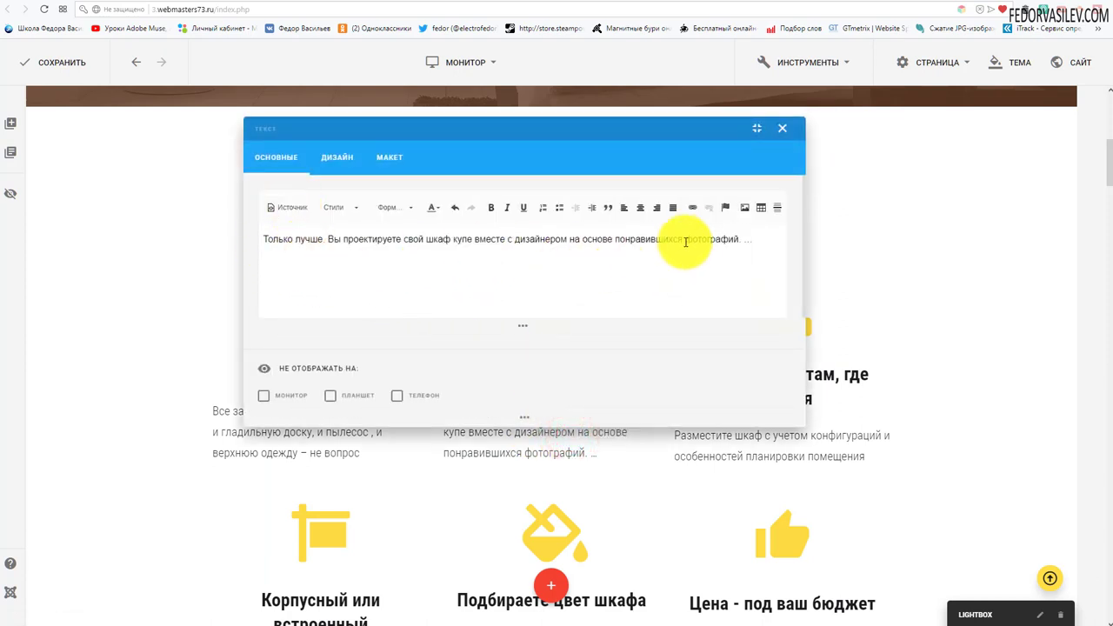
drag(750, 238, 273, 253)
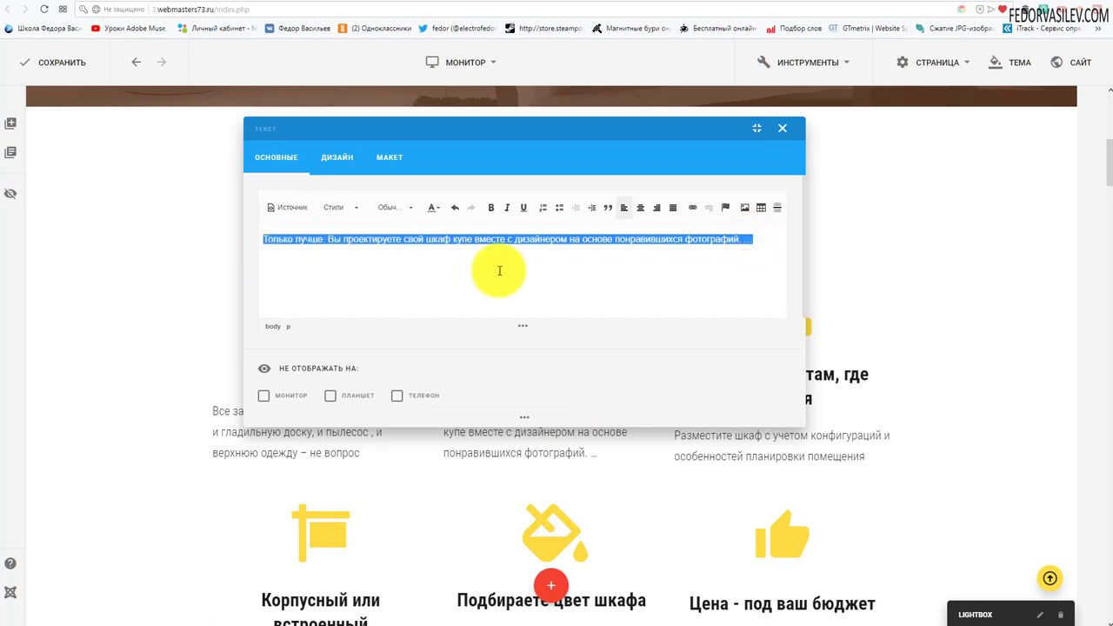
click(781, 127)
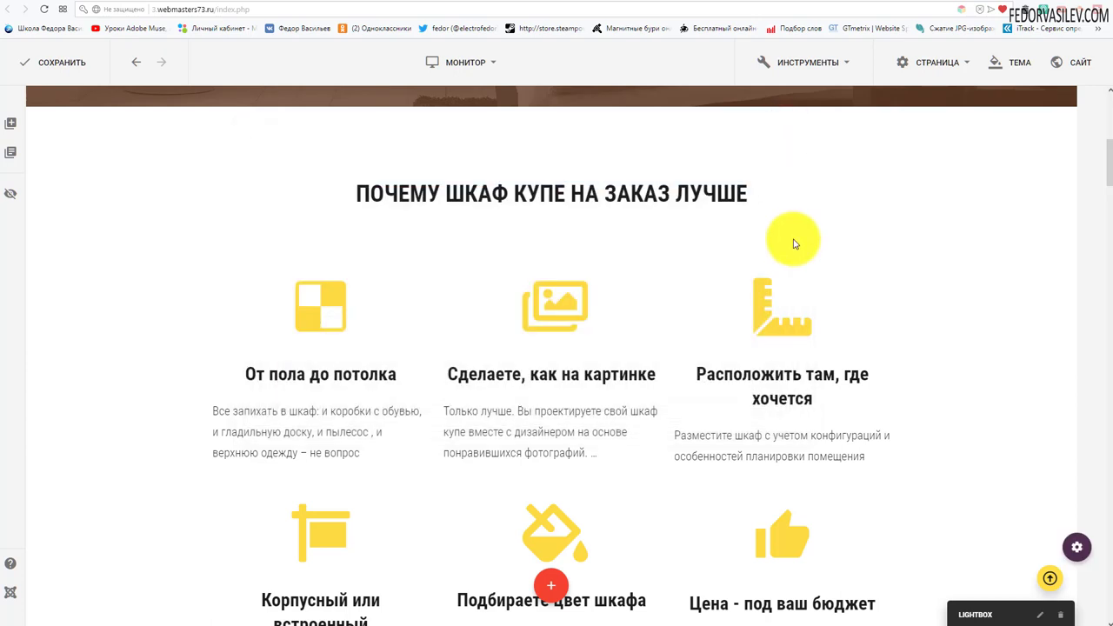
Step: Examine the icon and heading elements in the section's columns and the banner block above them
mouse_move(561, 306)
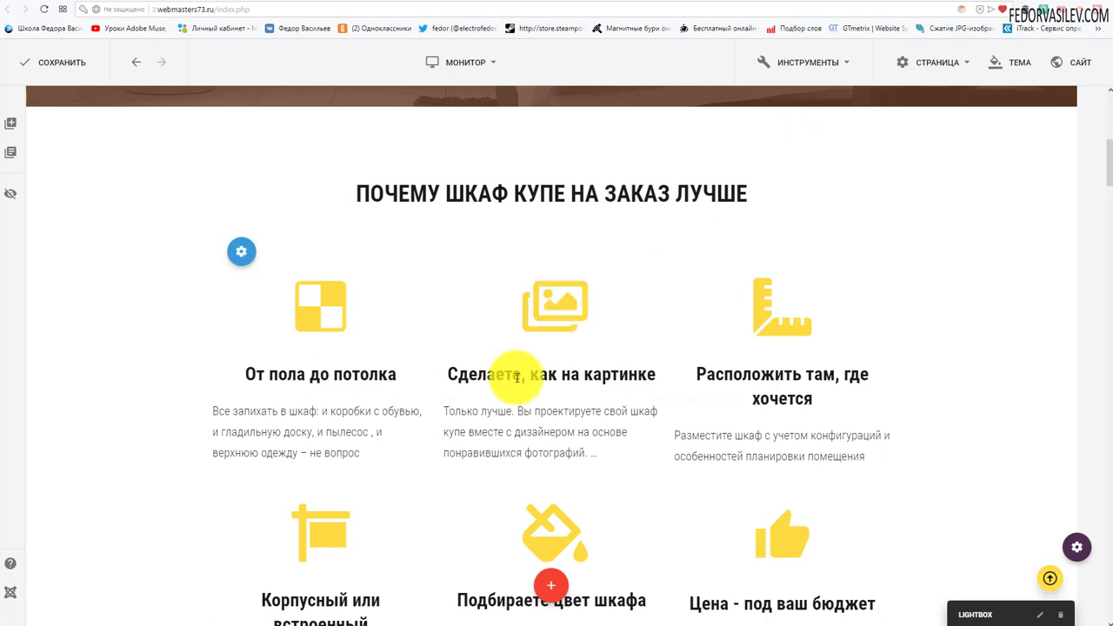
mouse_move(561, 375)
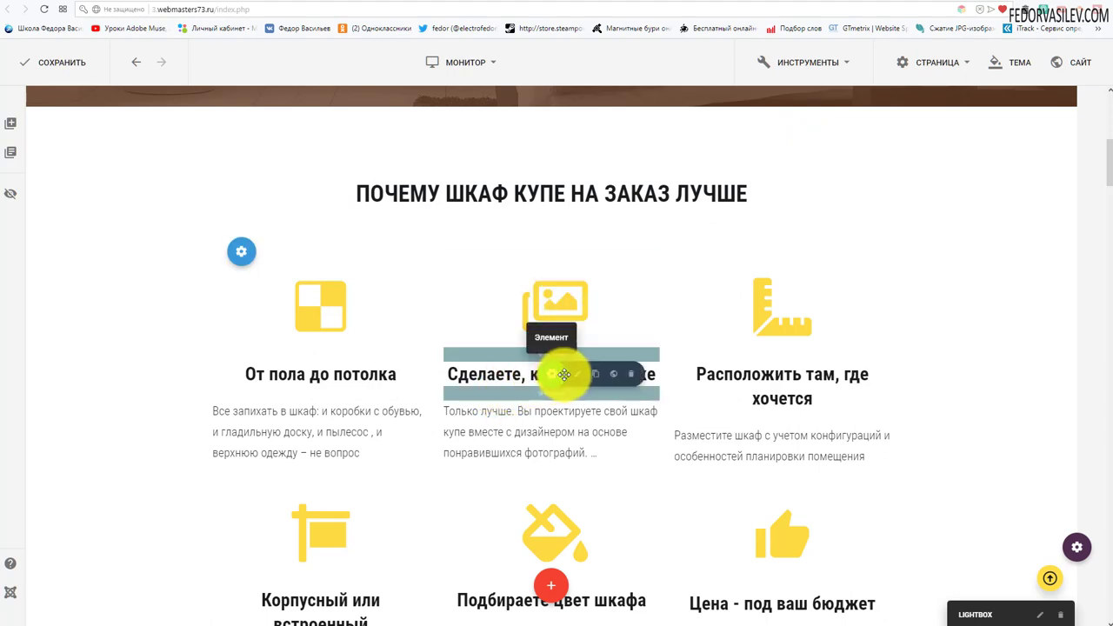
mouse_move(402, 331)
scroll(405, 255, up, 3)
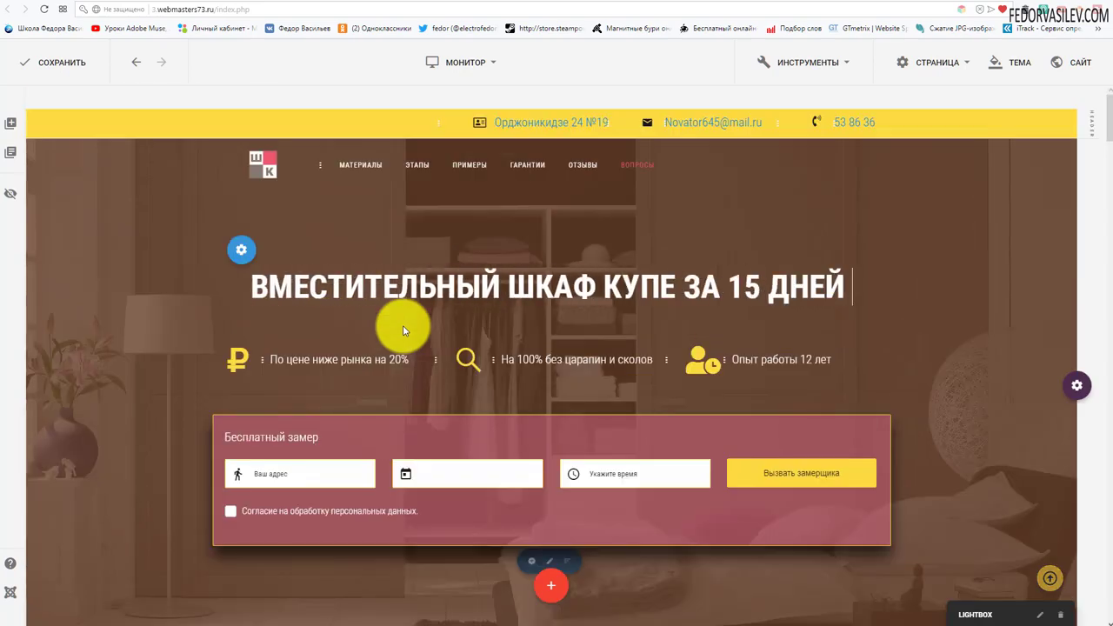
scroll(400, 316, down, 6)
scroll(401, 320, down, 2)
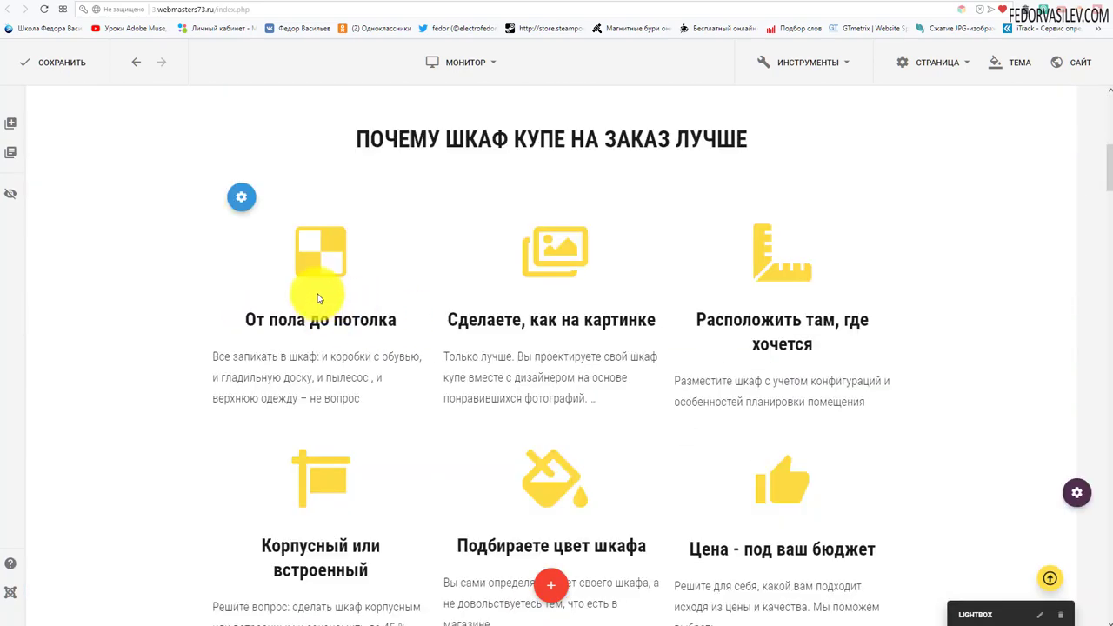
mouse_move(318, 253)
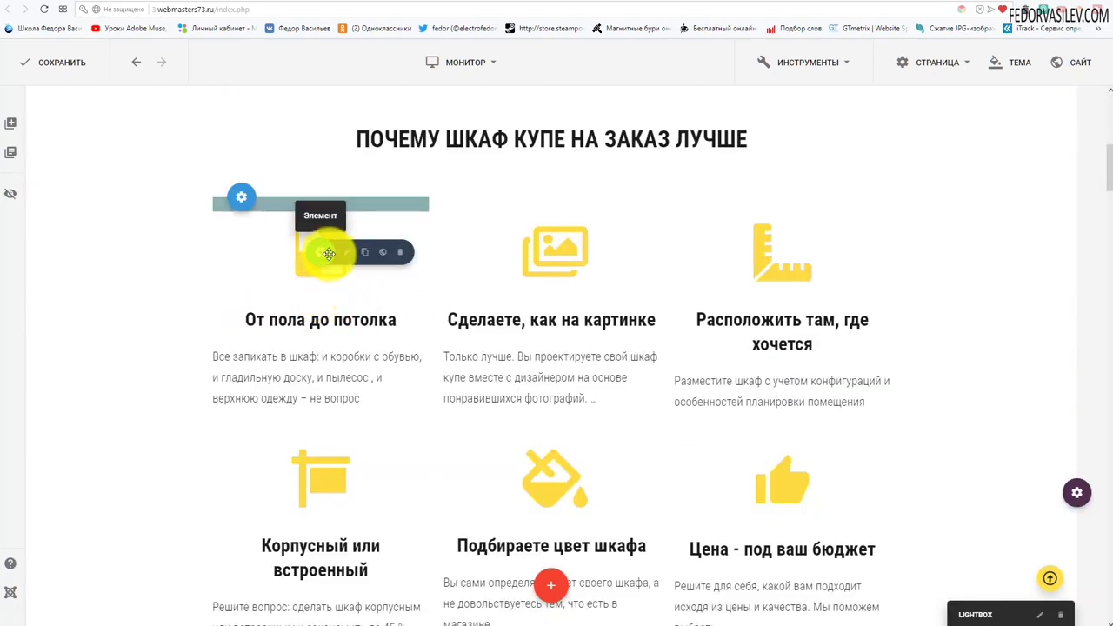
mouse_move(329, 253)
mouse_down()
mouse_move(322, 275)
mouse_move(318, 263)
mouse_up()
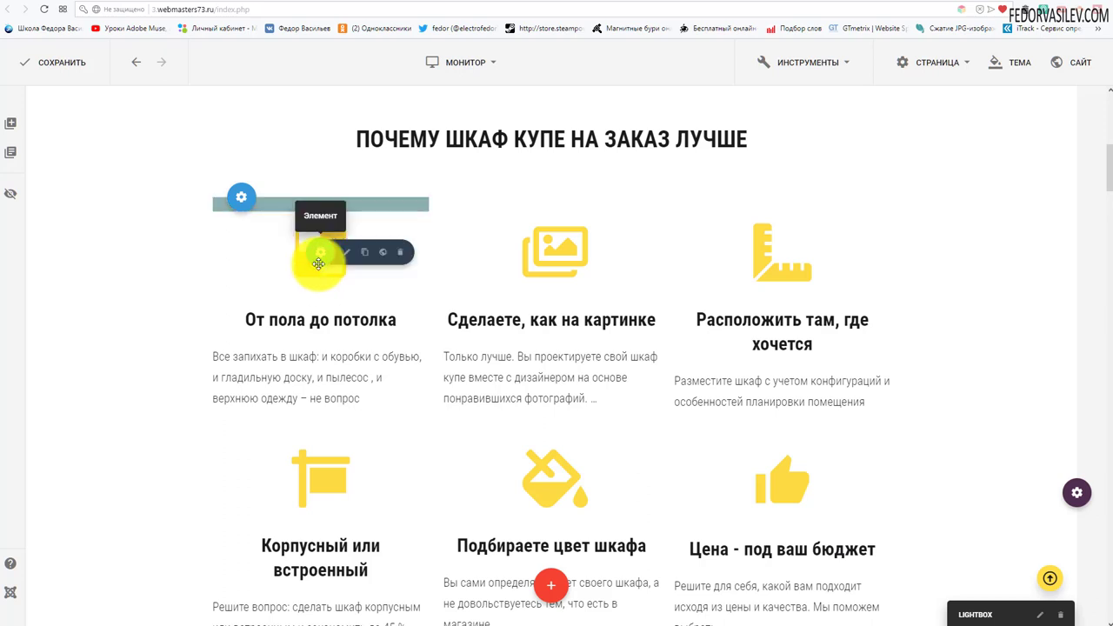
scroll(452, 305, up, 1)
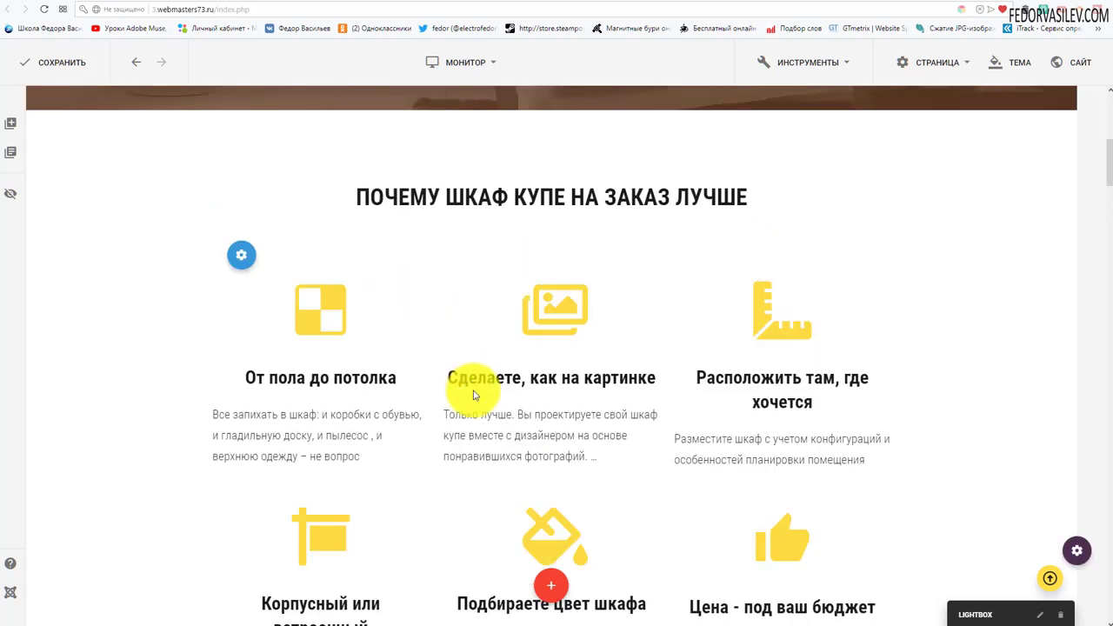
Step: Open the settings of the heading "ПОЧЕМУ ШКАФ КУПЕ НА ЗАКАЗ ЛУЧШЕ", select its text value, and close them without editing
mouse_move(566, 208)
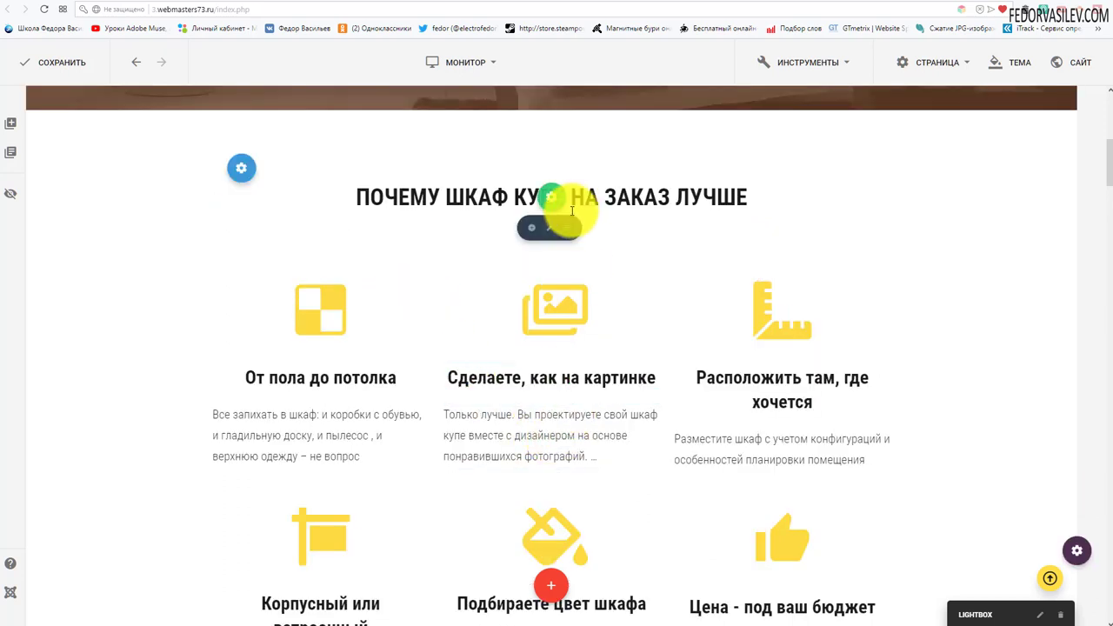
click(578, 201)
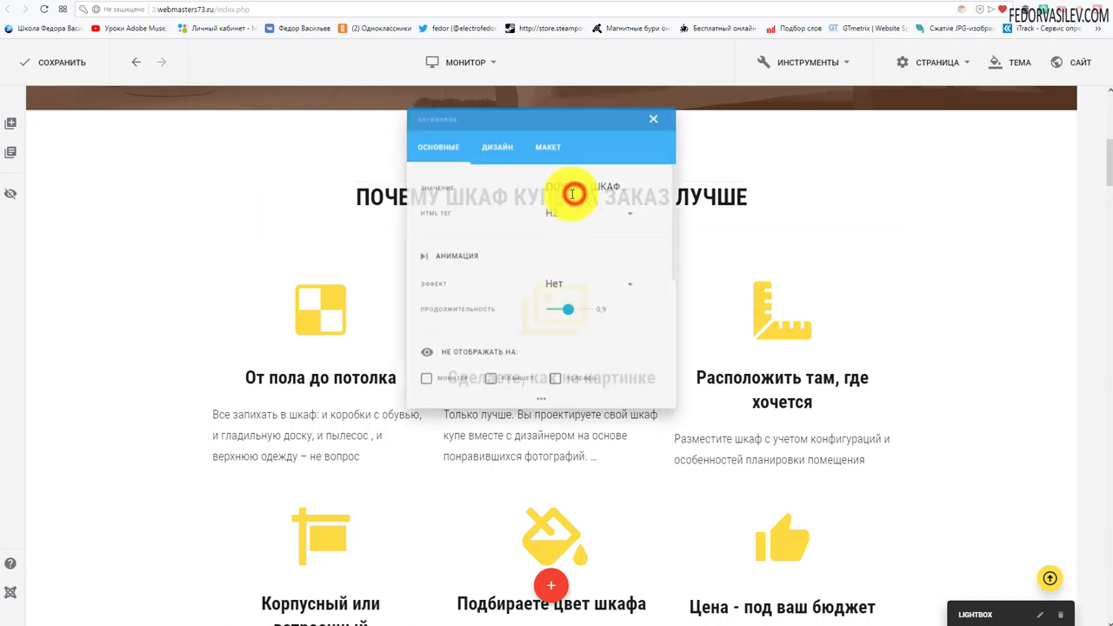
mouse_move(474, 115)
mouse_down()
mouse_move(473, 49)
mouse_move(492, 42)
mouse_move(480, 167)
mouse_move(478, 148)
mouse_up()
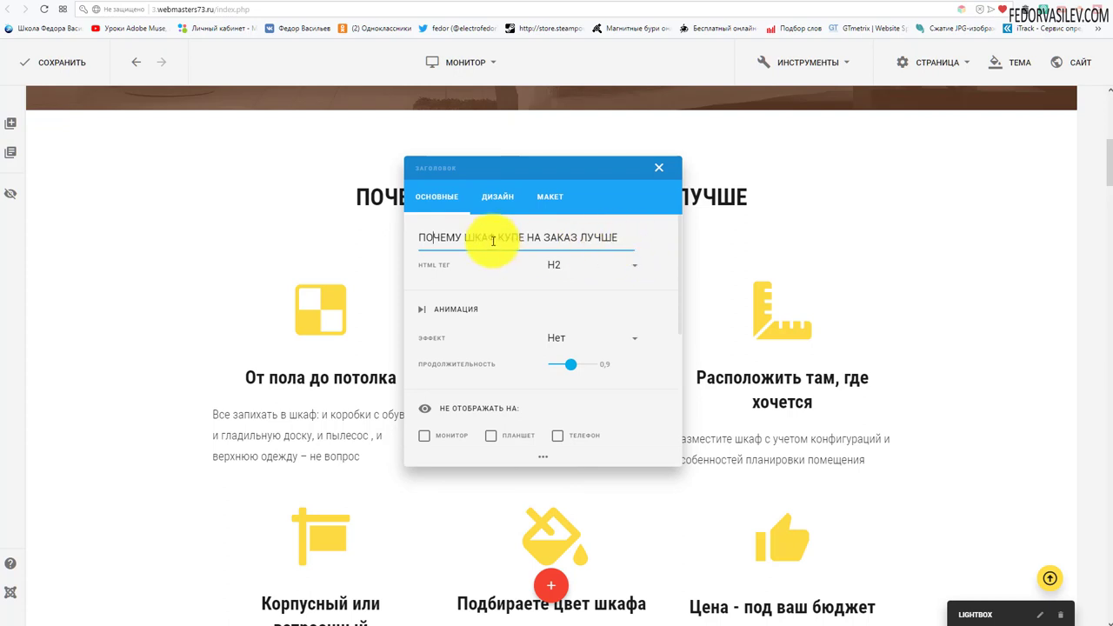
click(552, 241)
triple_click(609, 238)
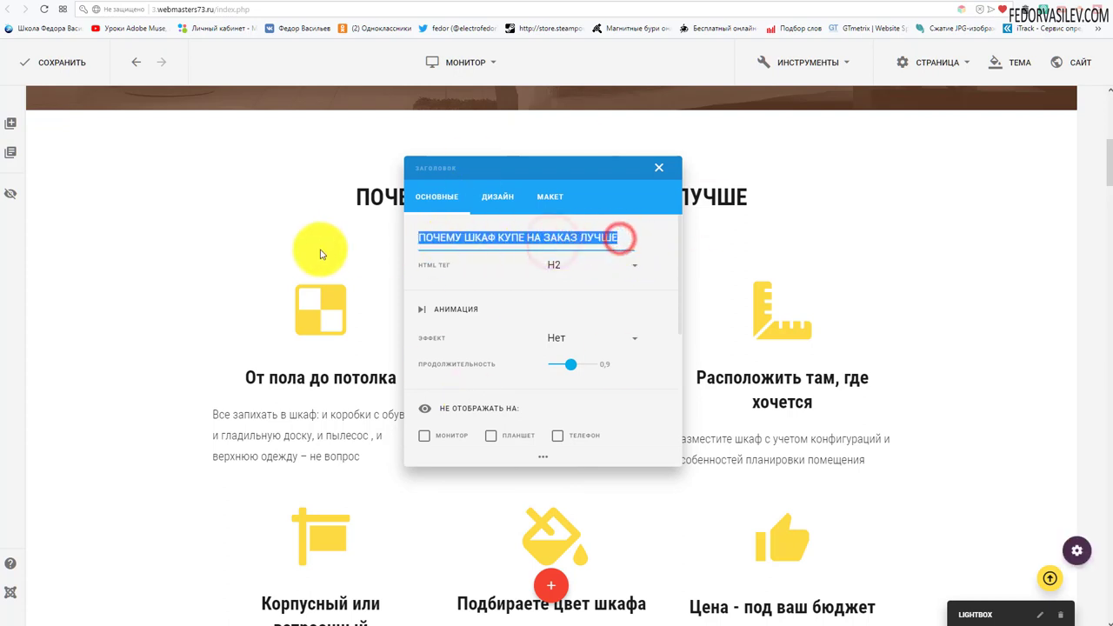
click(658, 168)
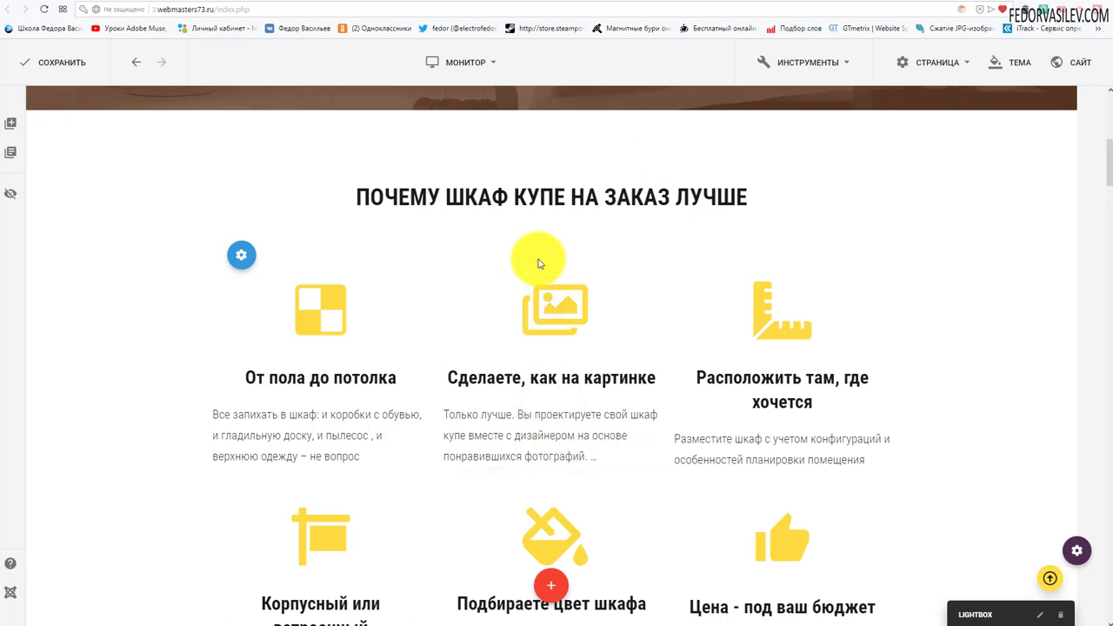
Step: Reopen the section heading's settings, highlight the full heading text again, and close the settings unchanged
click(573, 202)
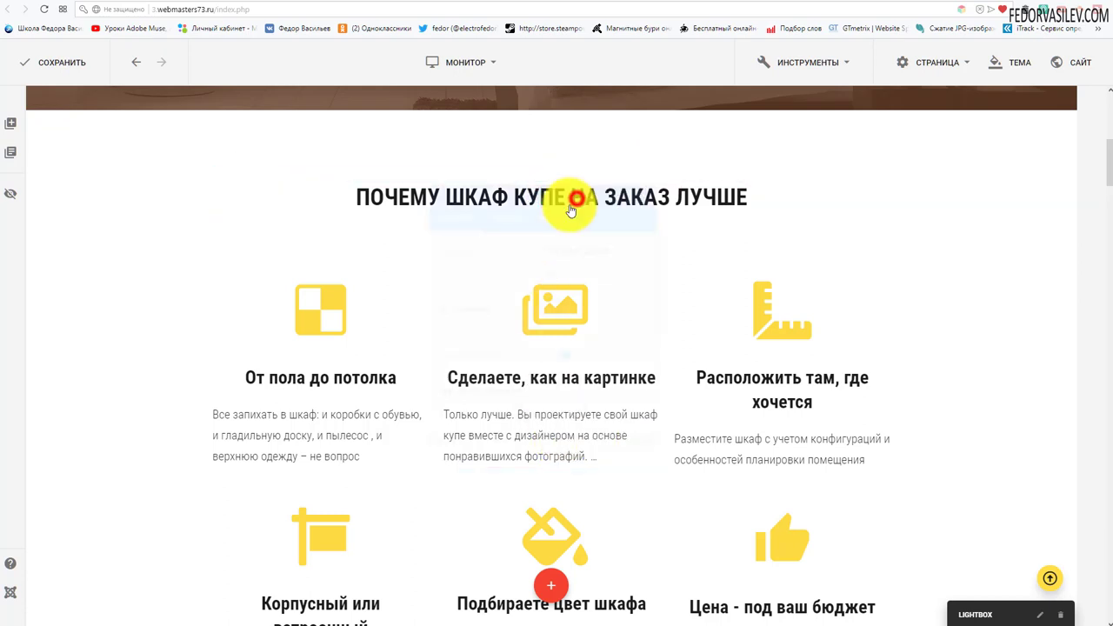
click(553, 235)
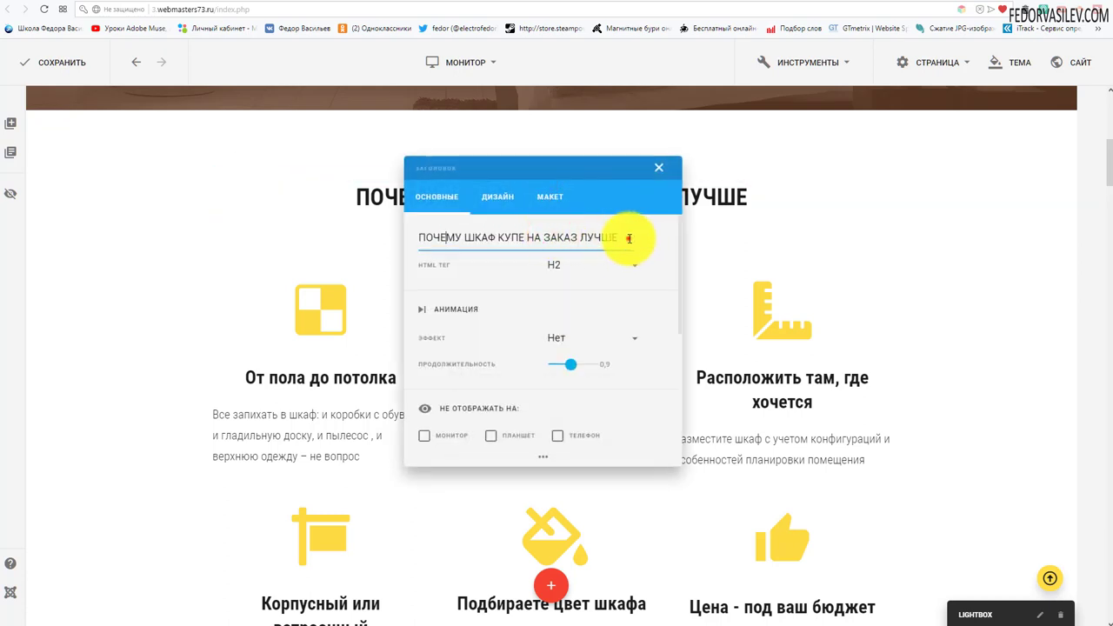
drag(629, 238, 293, 238)
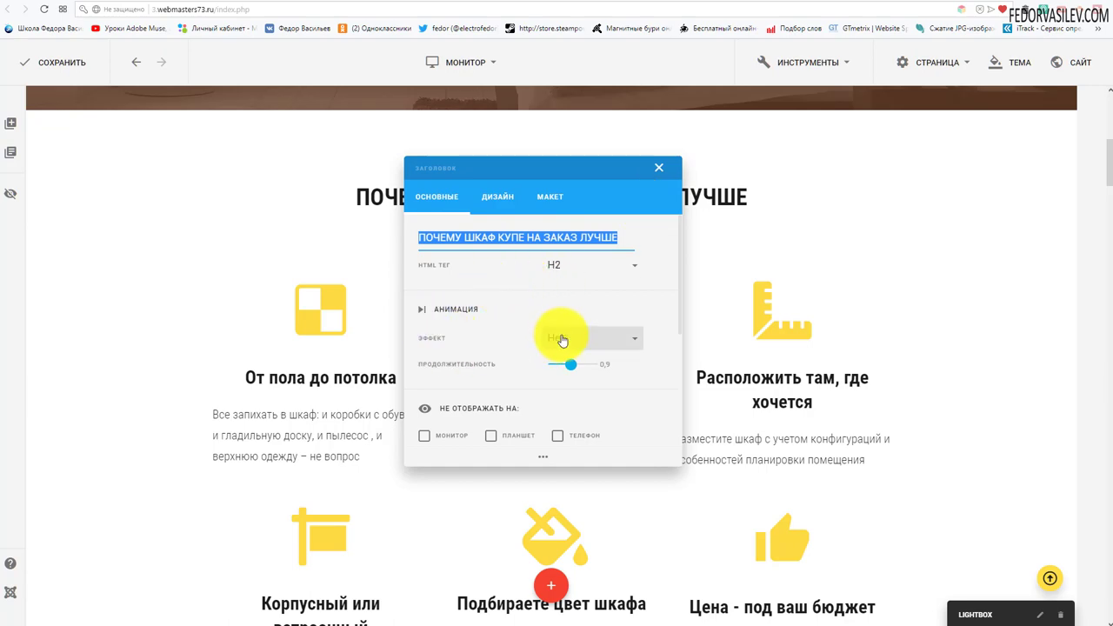
click(658, 167)
Step: Review the text value, HTML tag and animation settings of the banner heading "ВМЕСТИТЕЛЬНЫЙ ШКАФ КУПЕ ЗА 15 ДНЕЙ" and close them unchanged
scroll(589, 260, up, 4)
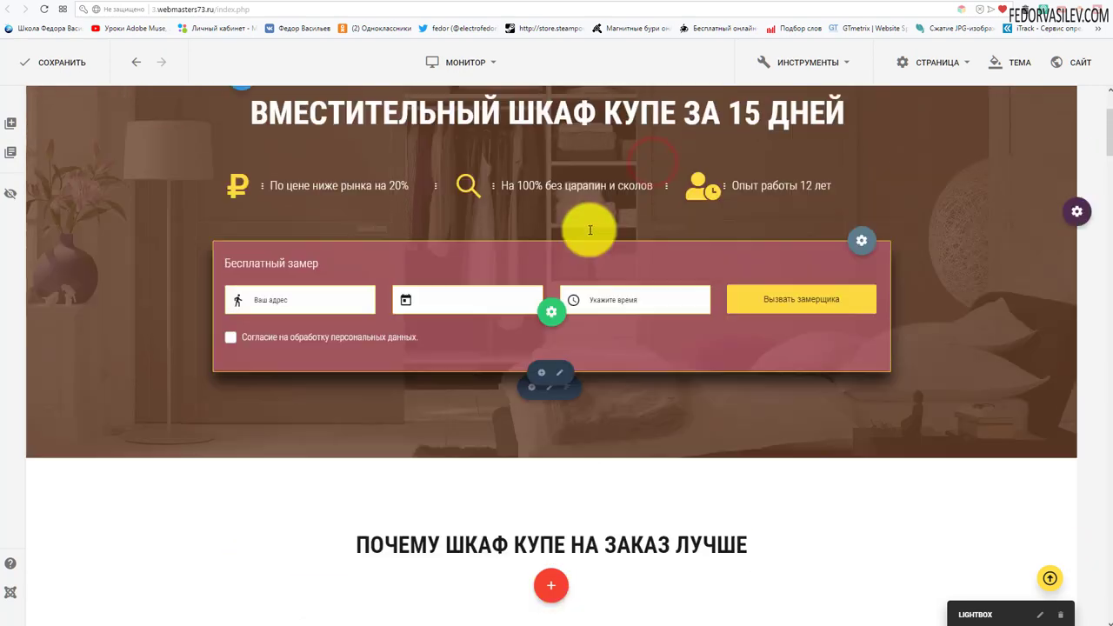
scroll(589, 229, up, 3)
click(575, 280)
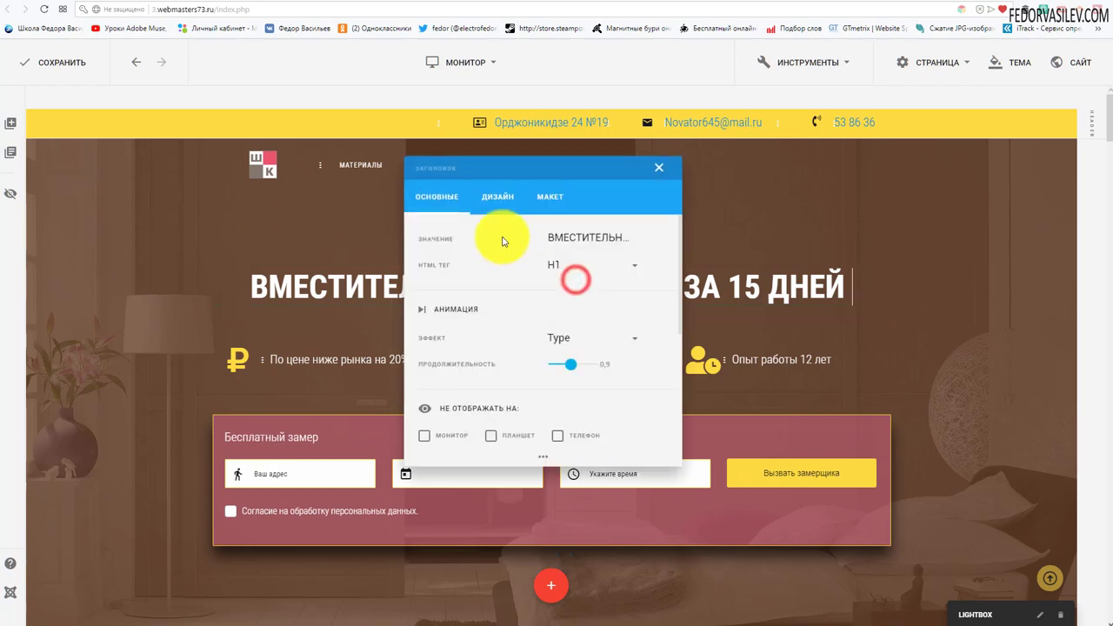
scroll(500, 233, down, 2)
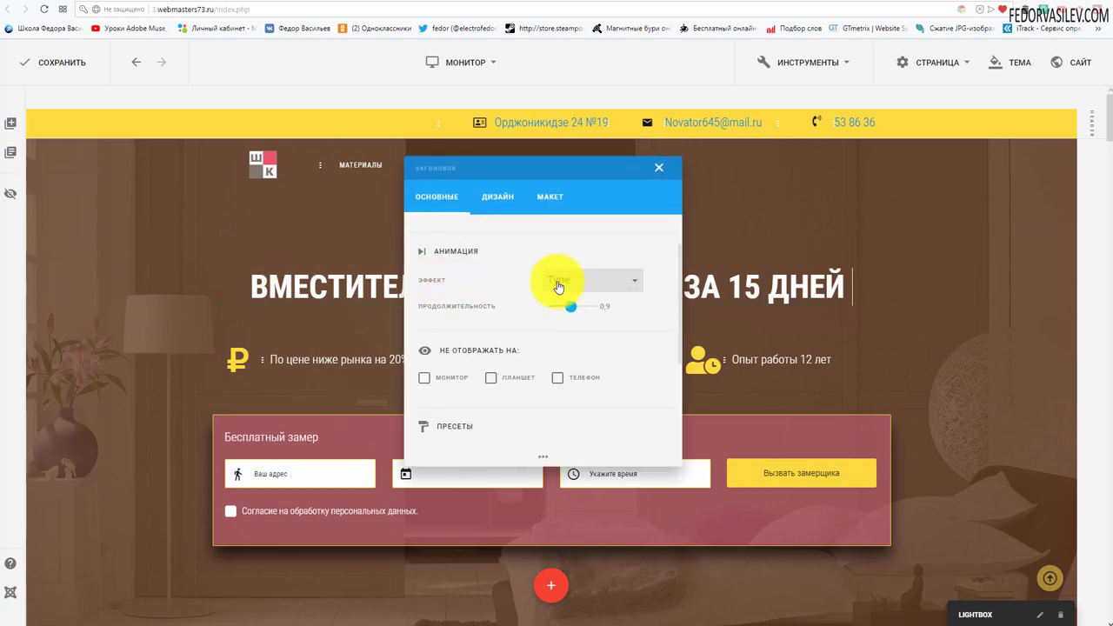
scroll(474, 265, up, 2)
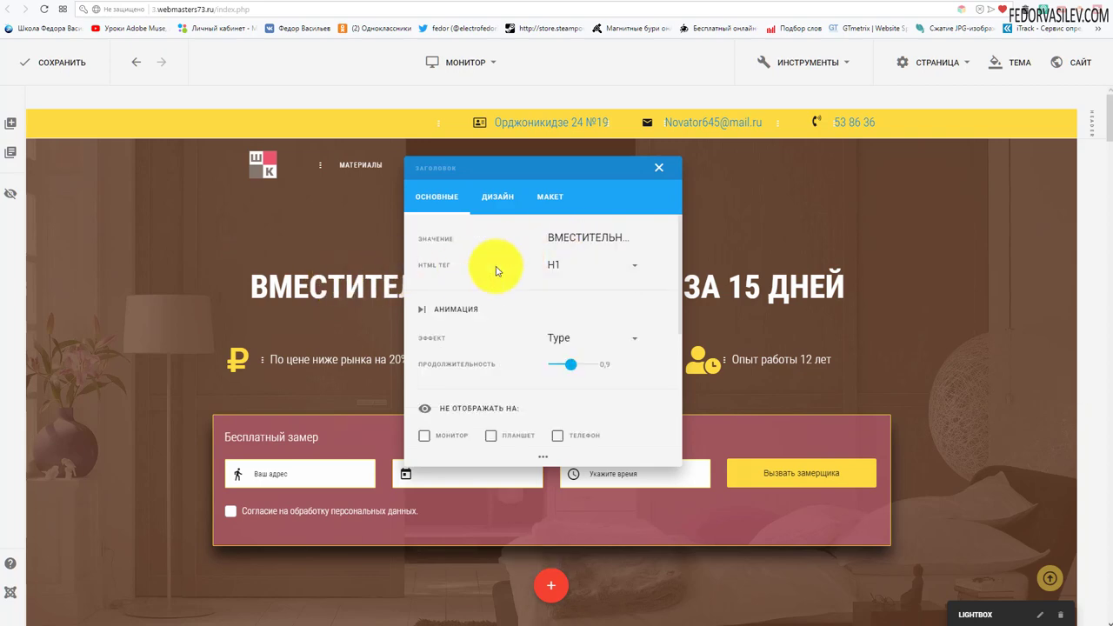
click(554, 237)
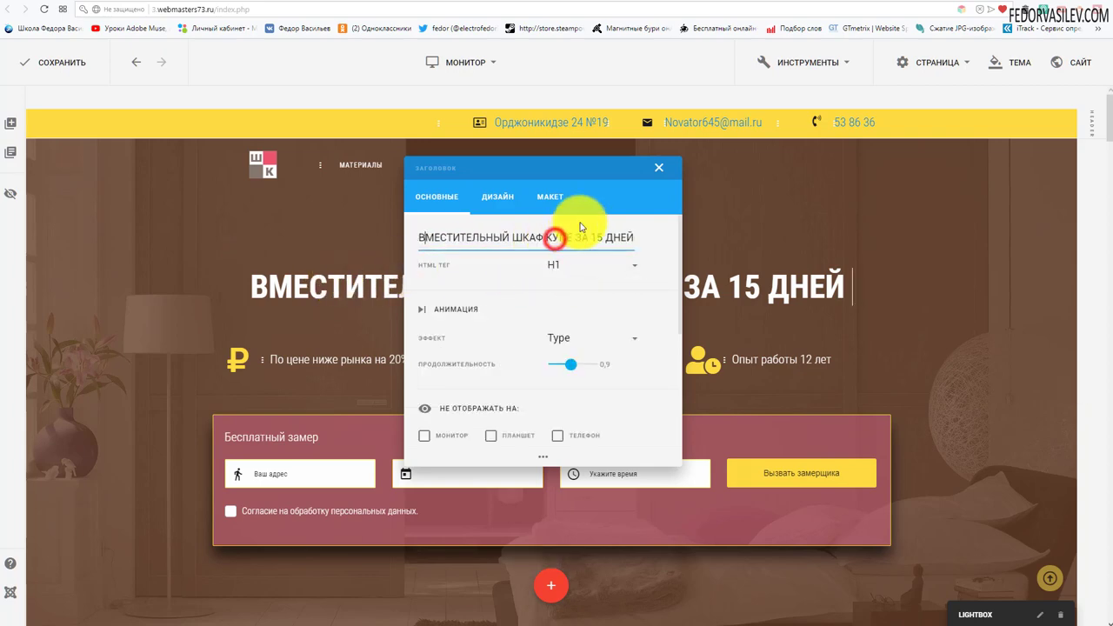
click(658, 167)
Step: Look over the description under "Сделаете, как на картинке" in its text editor and close it without editing
scroll(505, 311, down, 5)
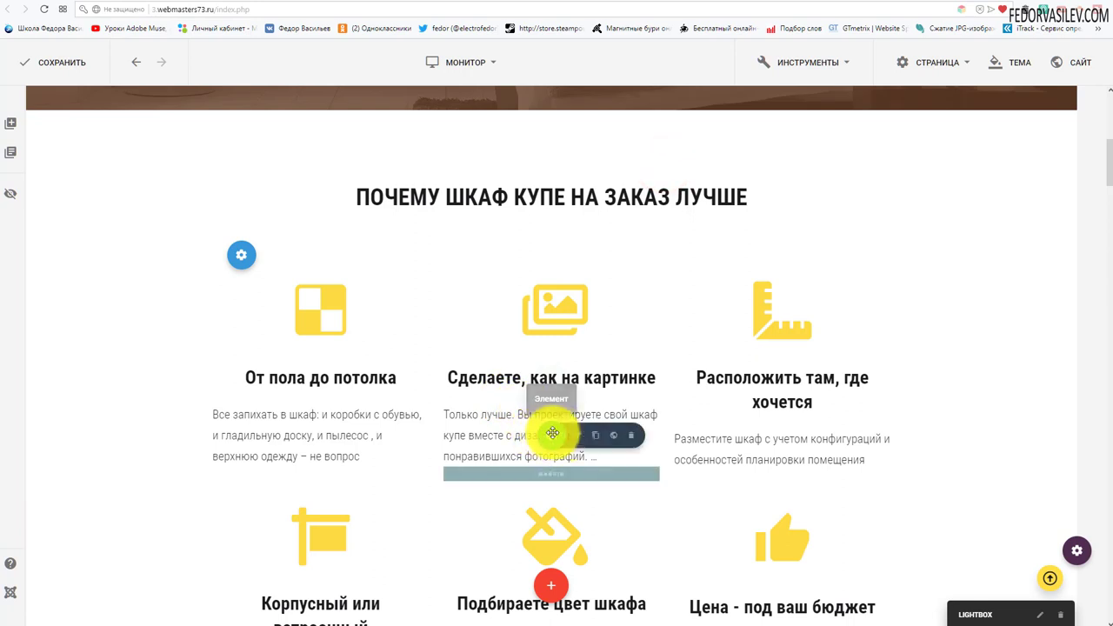
click(574, 428)
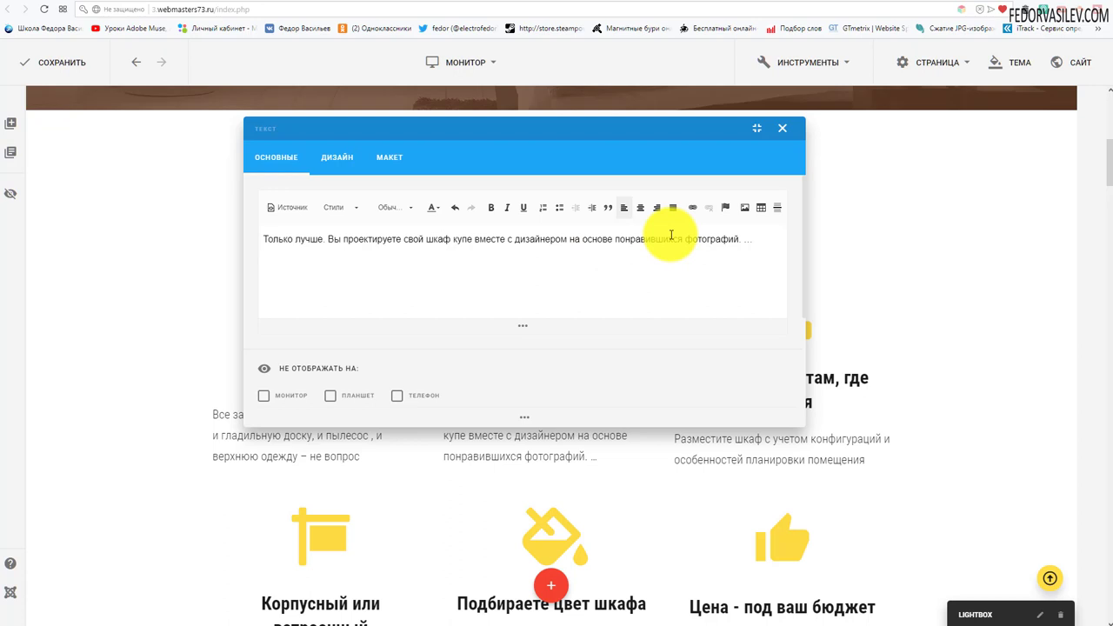
click(782, 128)
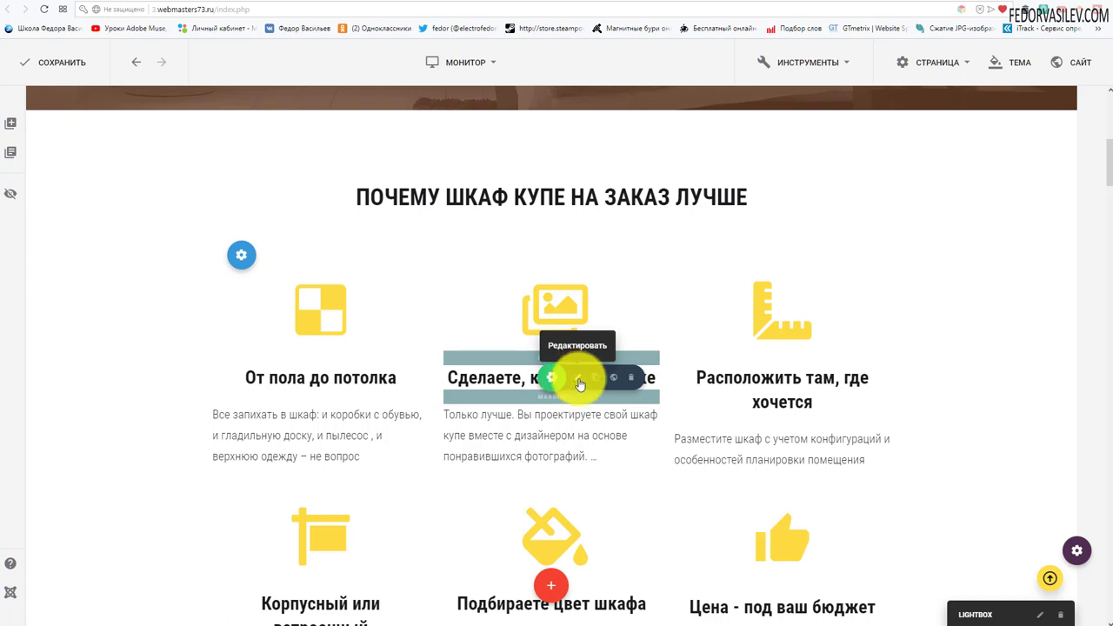
Step: Open the settings of the heading "Сделаете, как на картинке", highlight its text value, move the dialog aside, and close it without editing
click(571, 385)
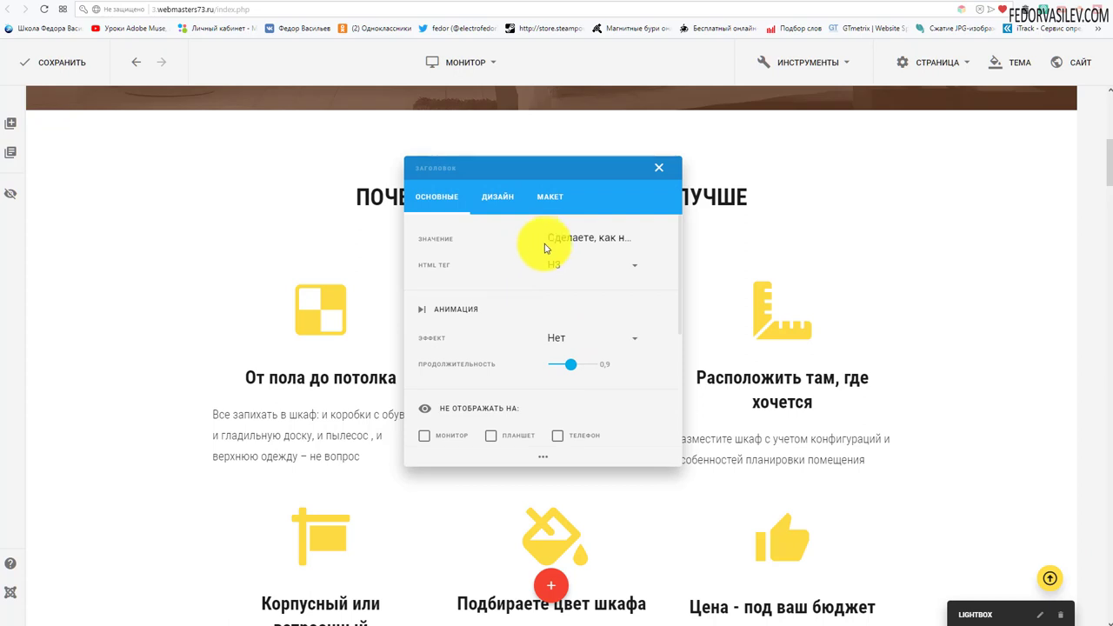
click(553, 237)
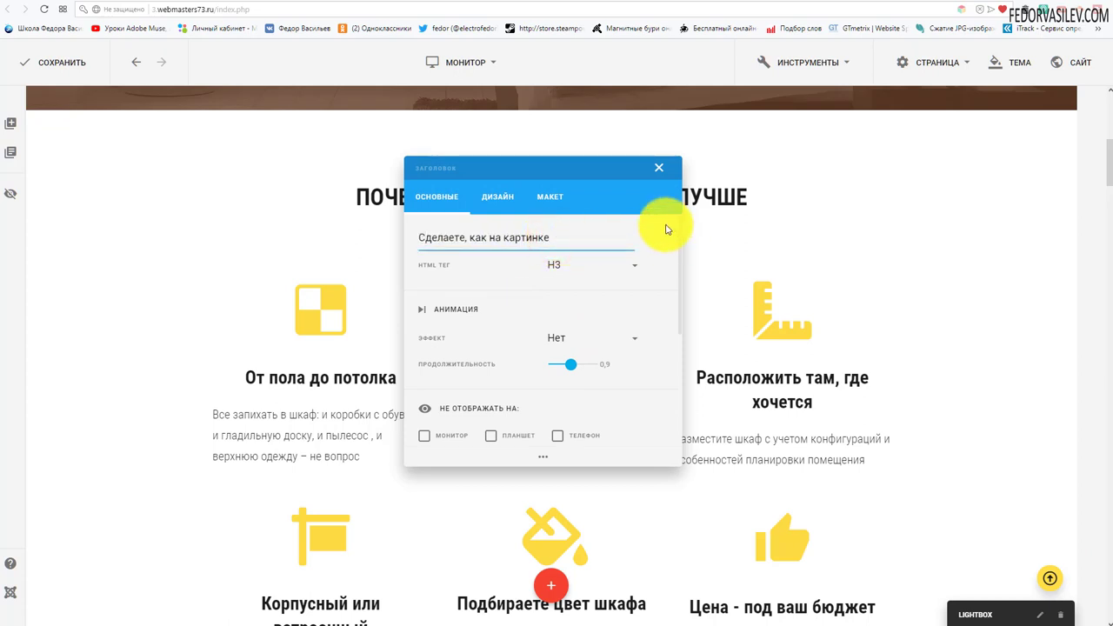
triple_click(563, 236)
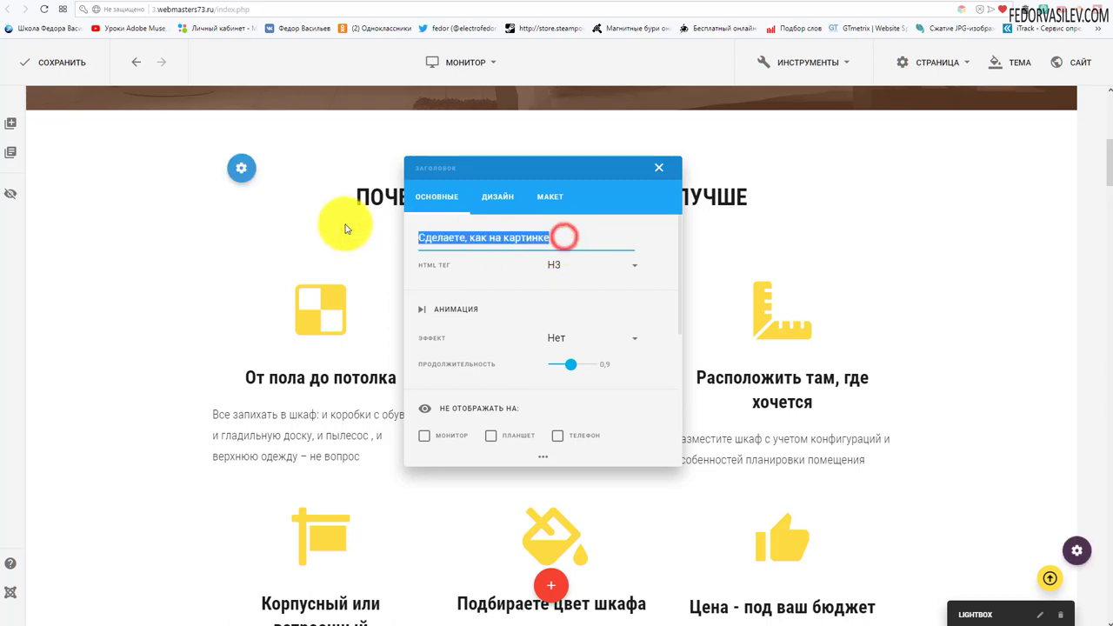
click(540, 232)
drag(561, 234, 400, 236)
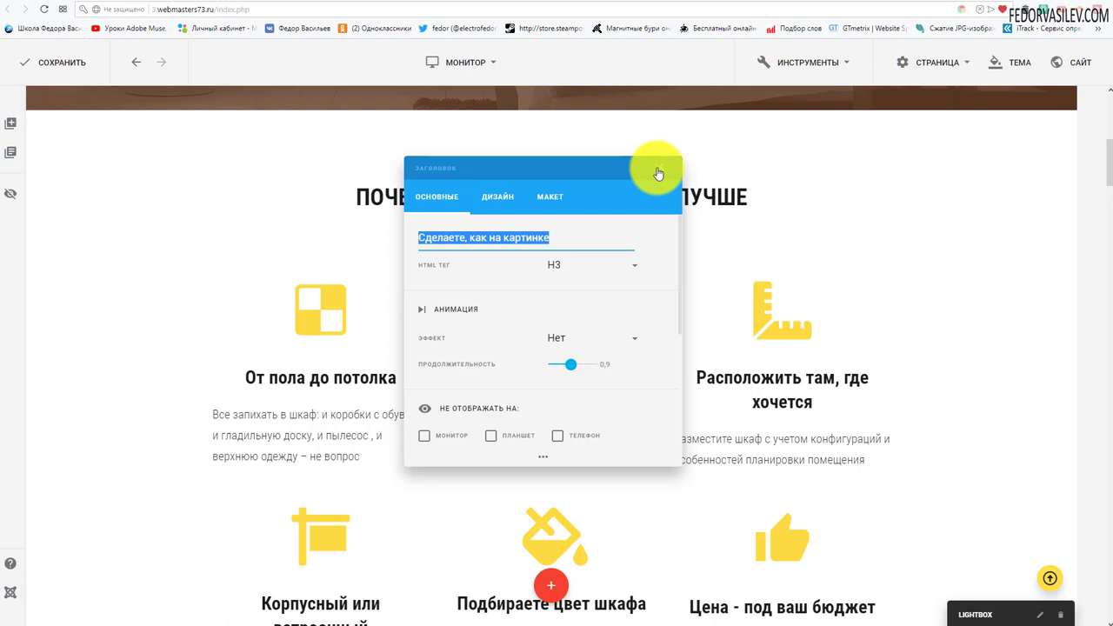
click(591, 235)
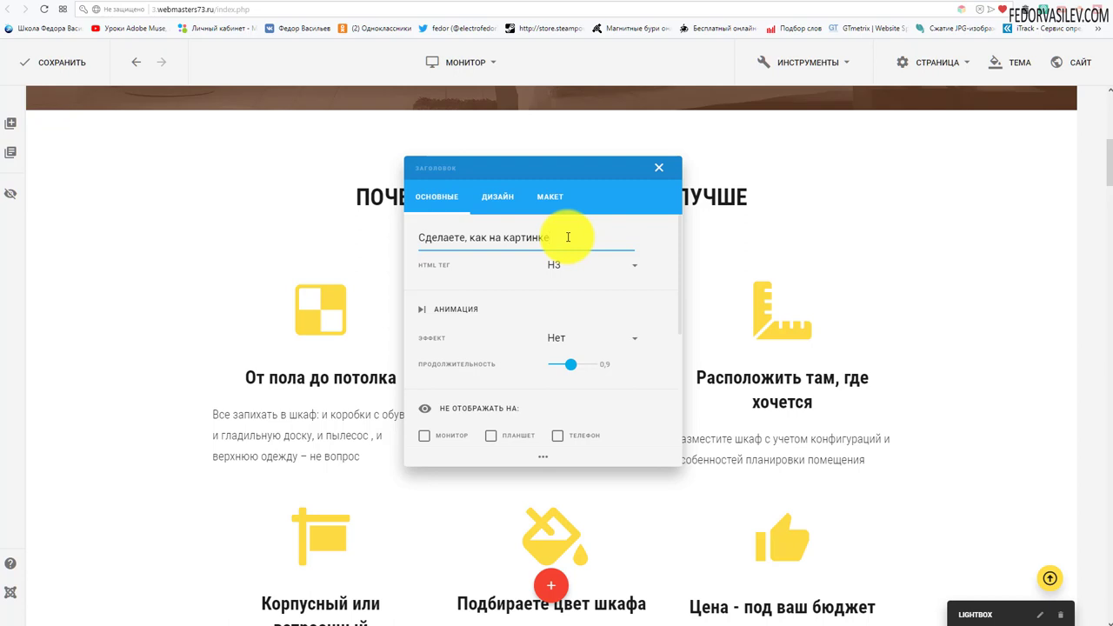
drag(568, 237, 535, 241)
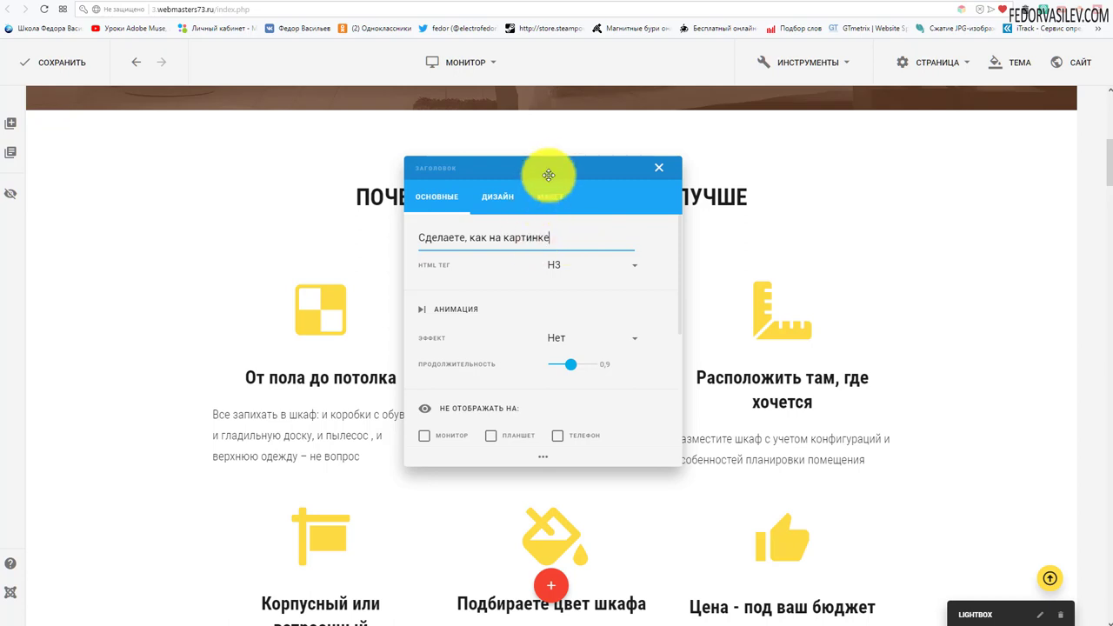
drag(548, 170, 388, 191)
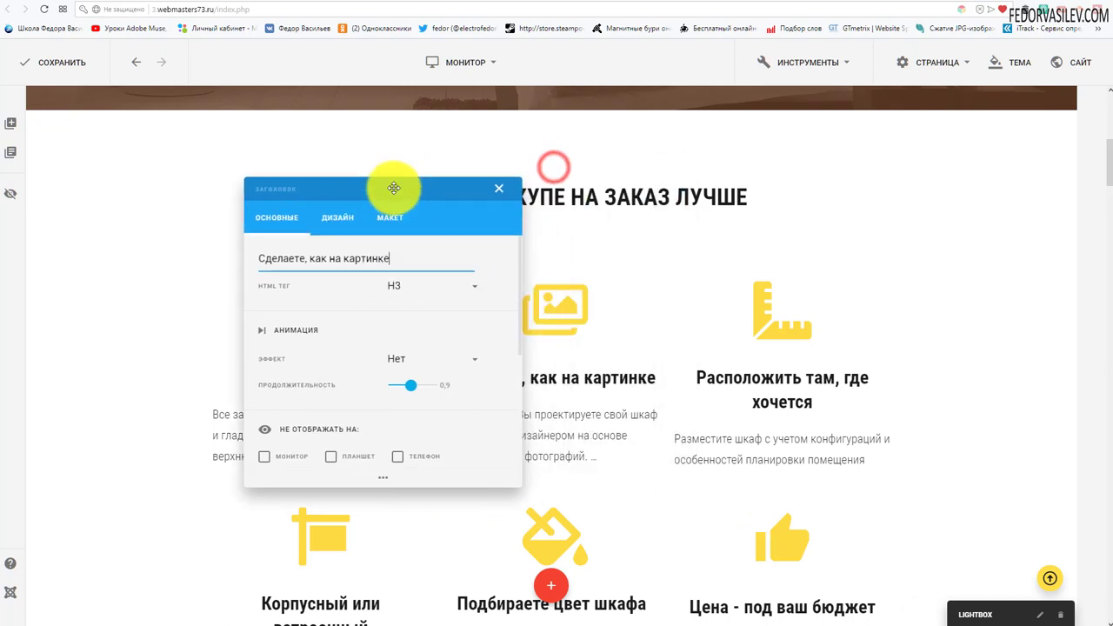
click(359, 257)
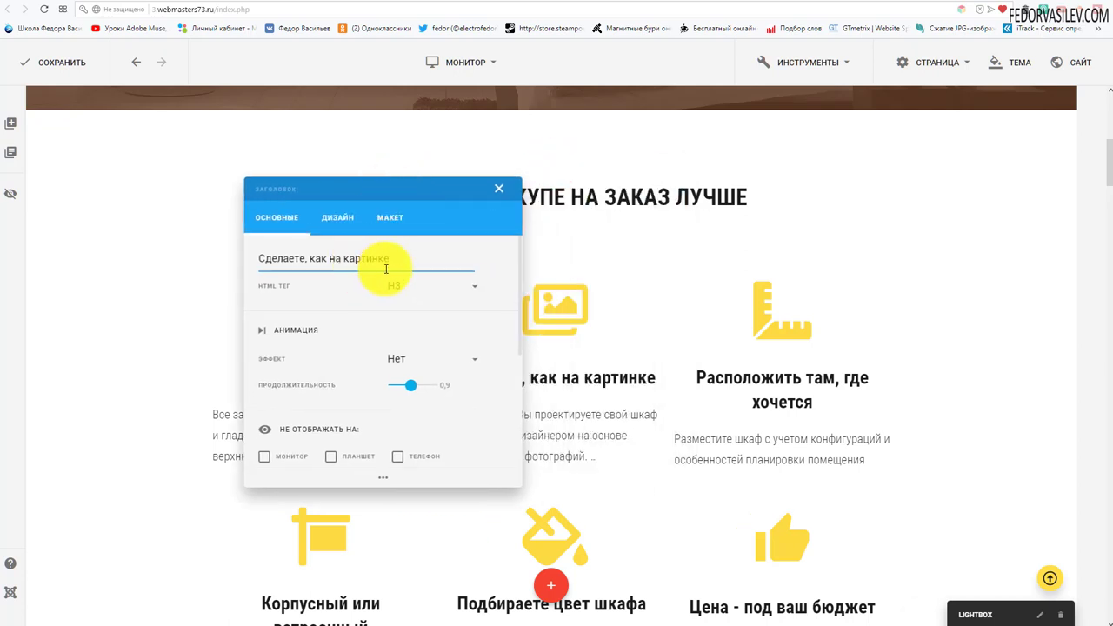
click(499, 195)
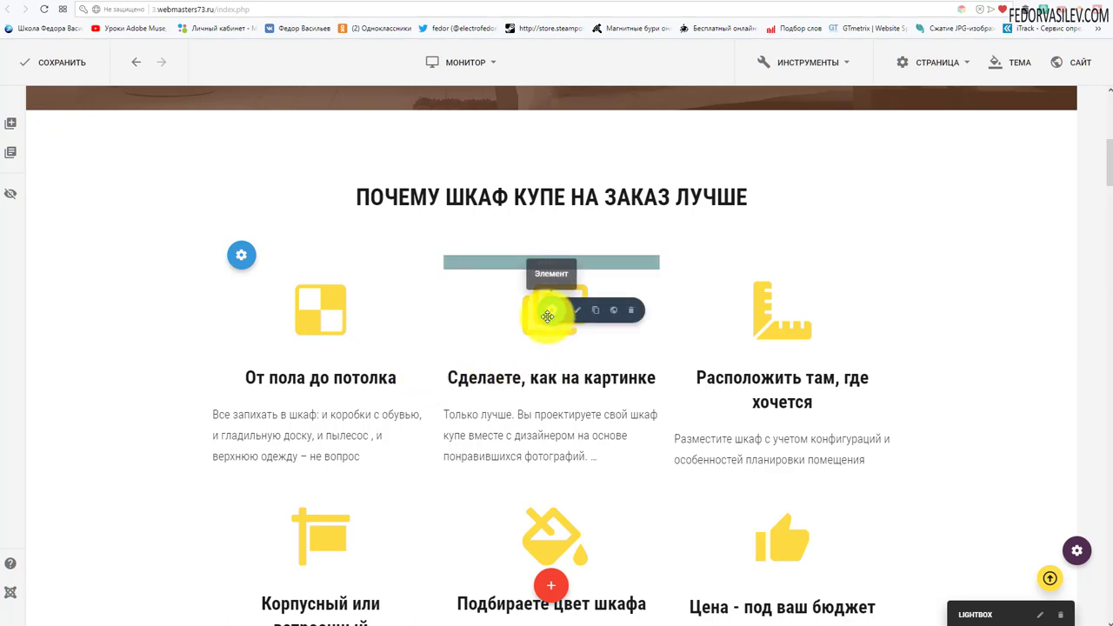
Step: Review the general, animation and design settings of the banner heading "ВМЕСТИТЕЛЬНЫЙ ШКАФ КУПЕ ЗА 15 ДНЕЙ" and close them without editing
scroll(375, 342, up, 8)
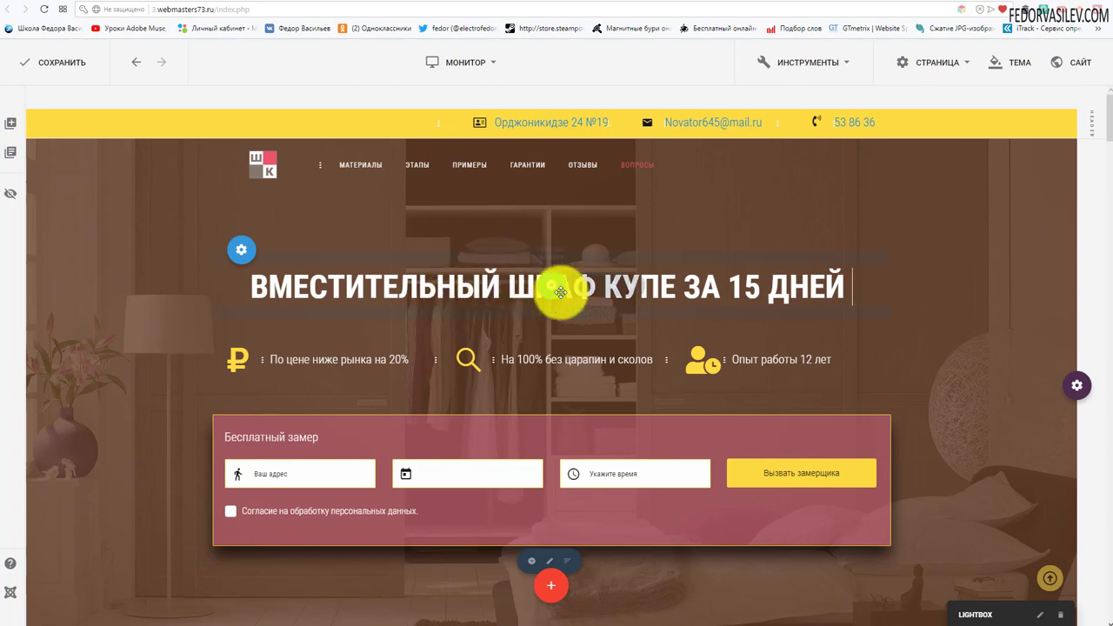
mouse_move(565, 291)
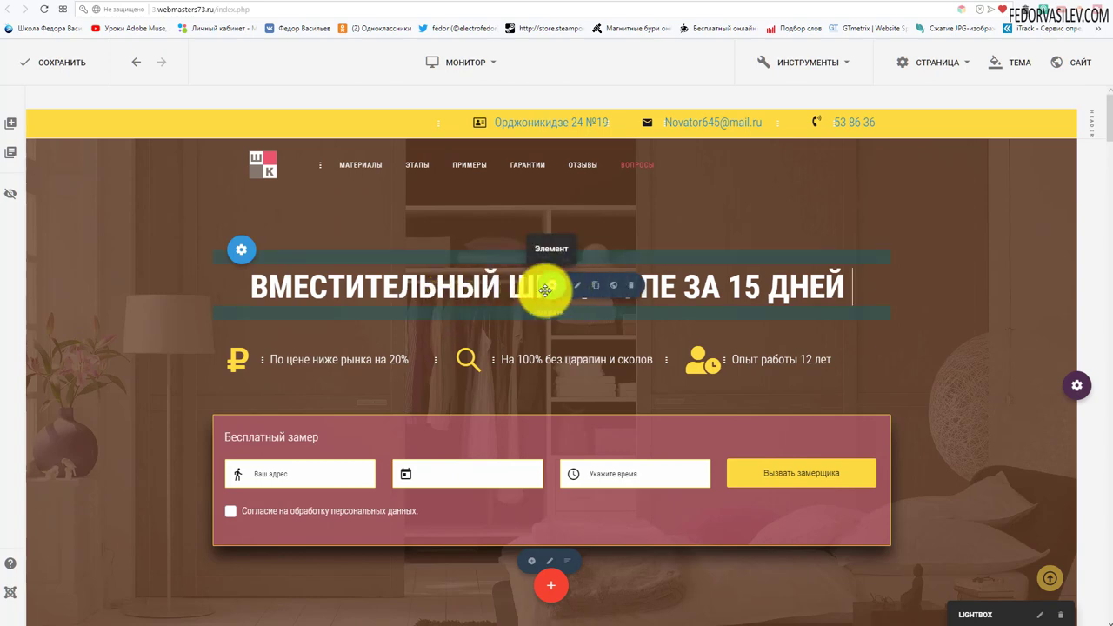
click(575, 286)
scroll(461, 300, down, 5)
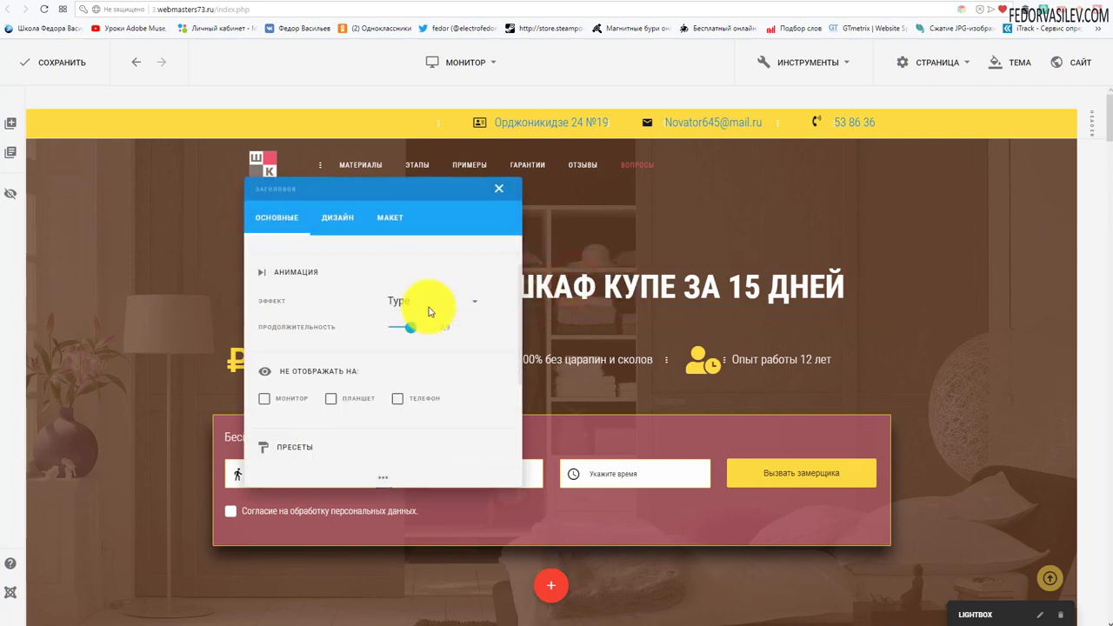
scroll(428, 310, up, 3)
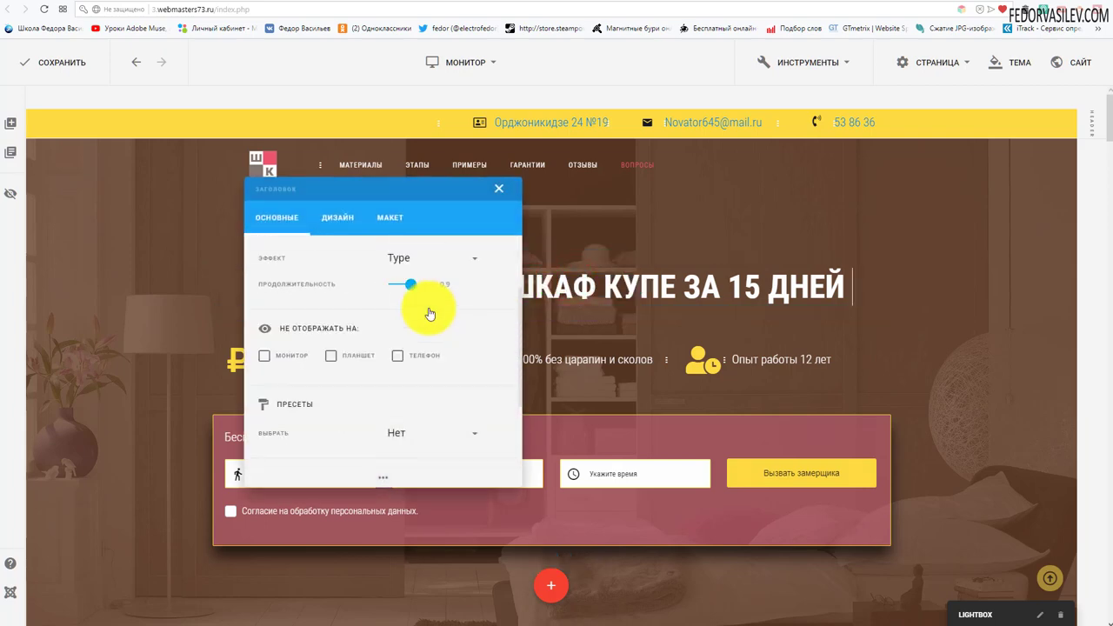
scroll(439, 296, up, 2)
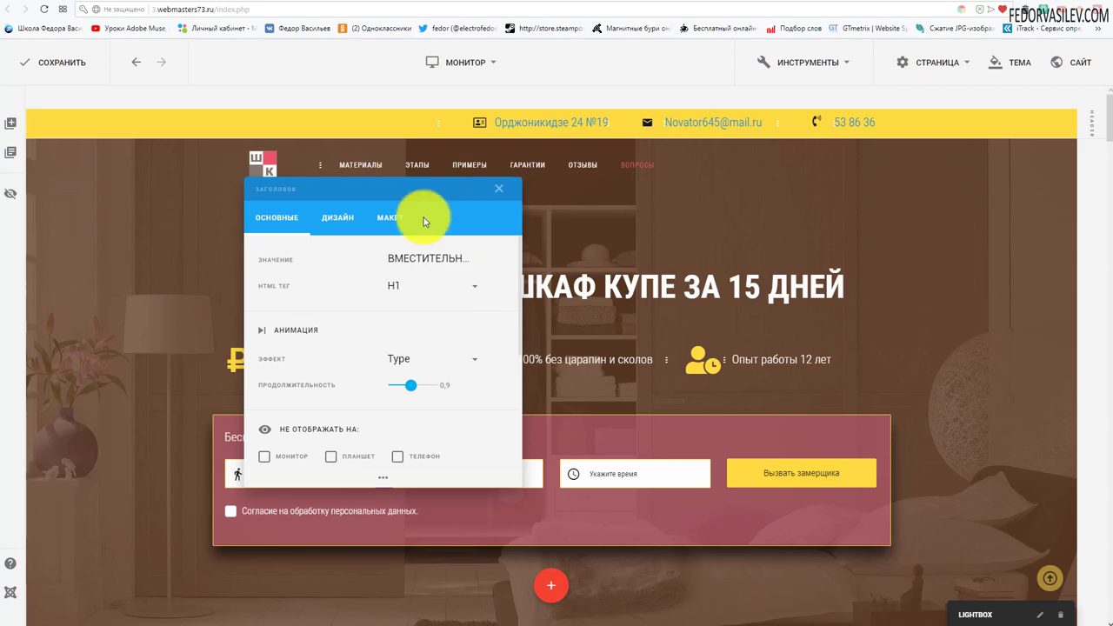
click(337, 218)
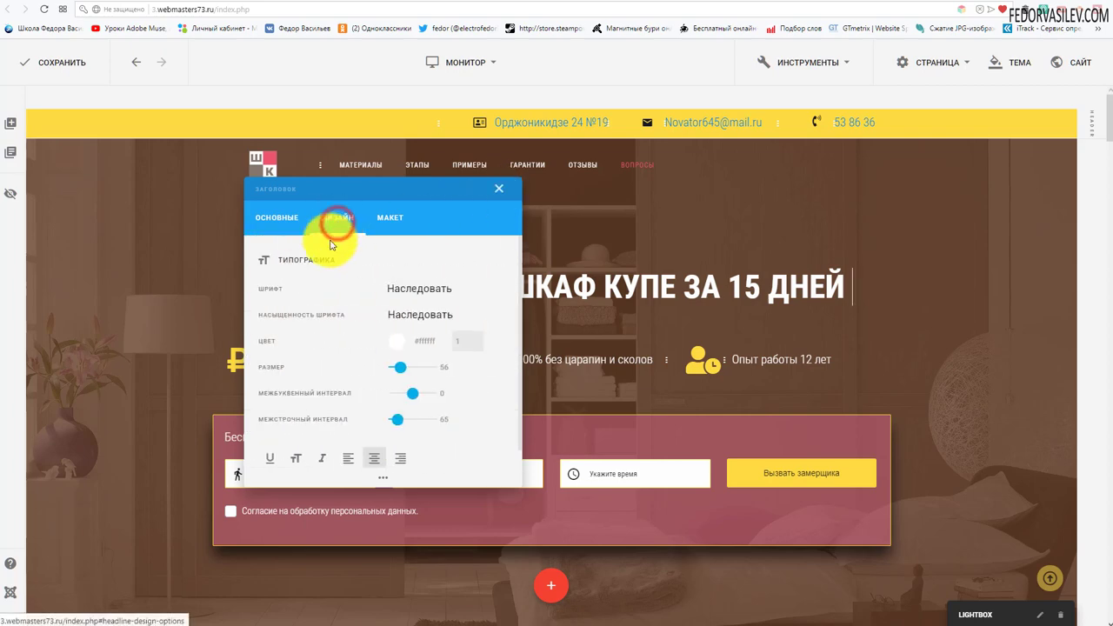
click(277, 217)
click(499, 189)
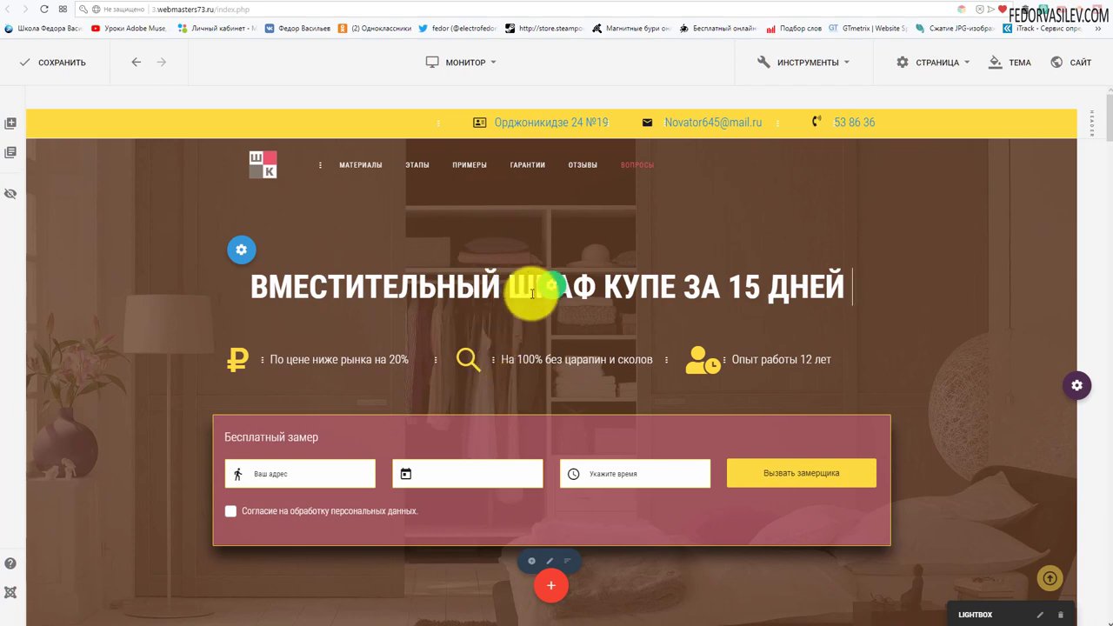
Step: Open the site theme settings and look through the base font's typography, alignment, padding and additional options
mouse_move(550, 283)
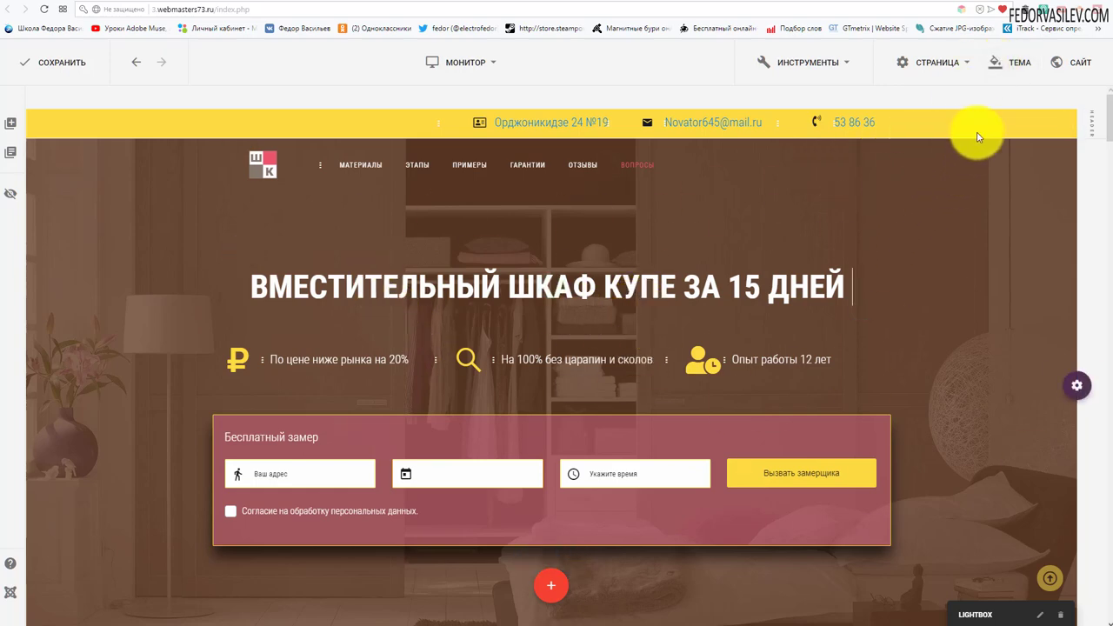
click(1018, 67)
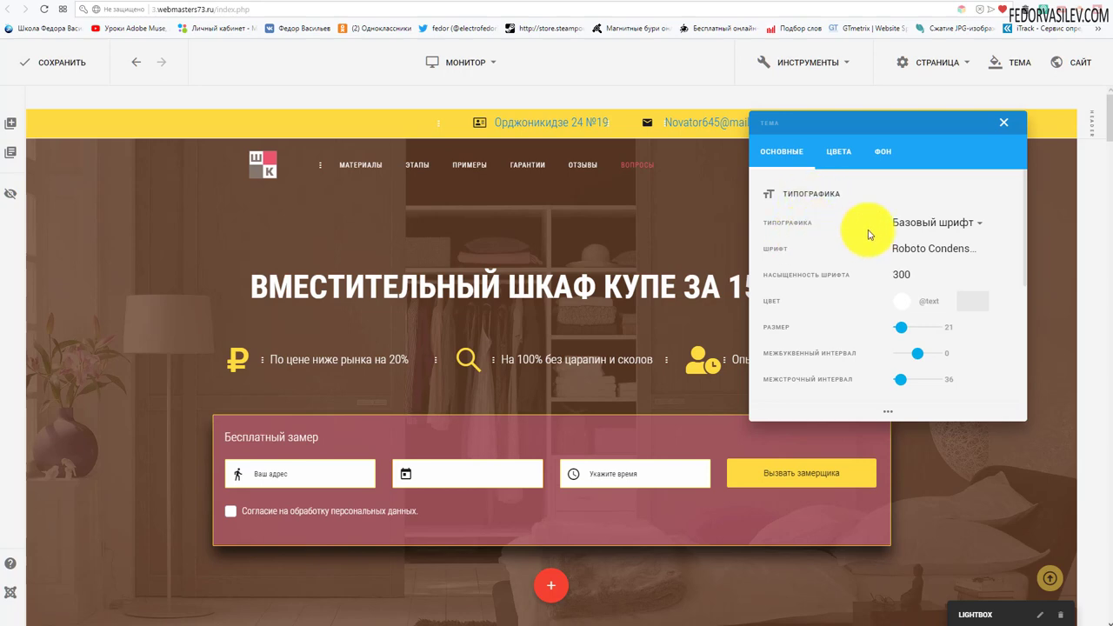
click(912, 228)
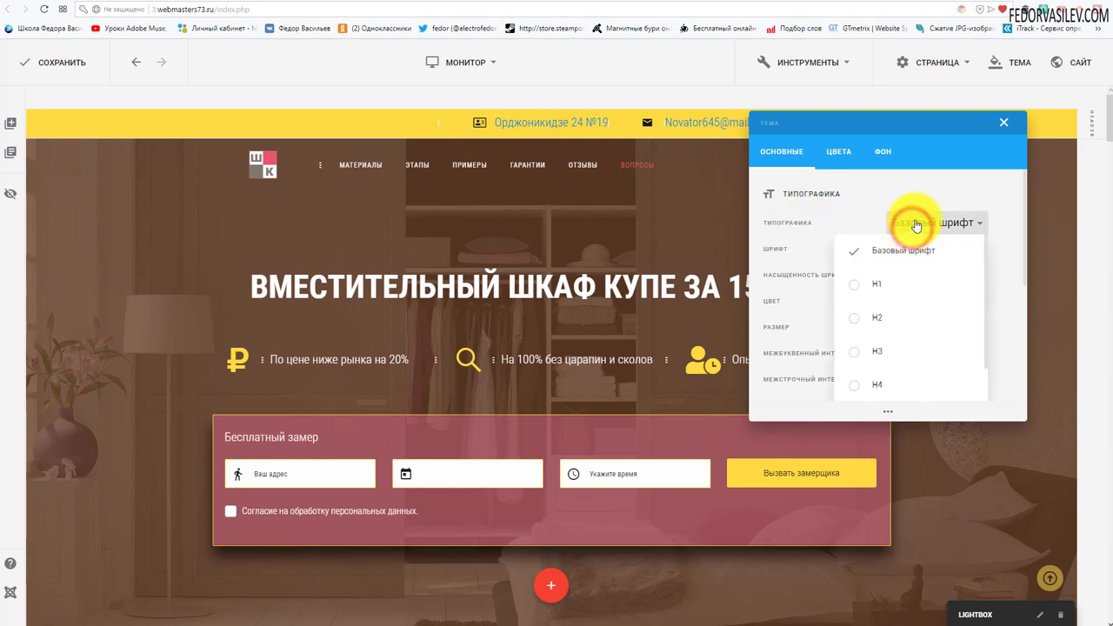
click(925, 189)
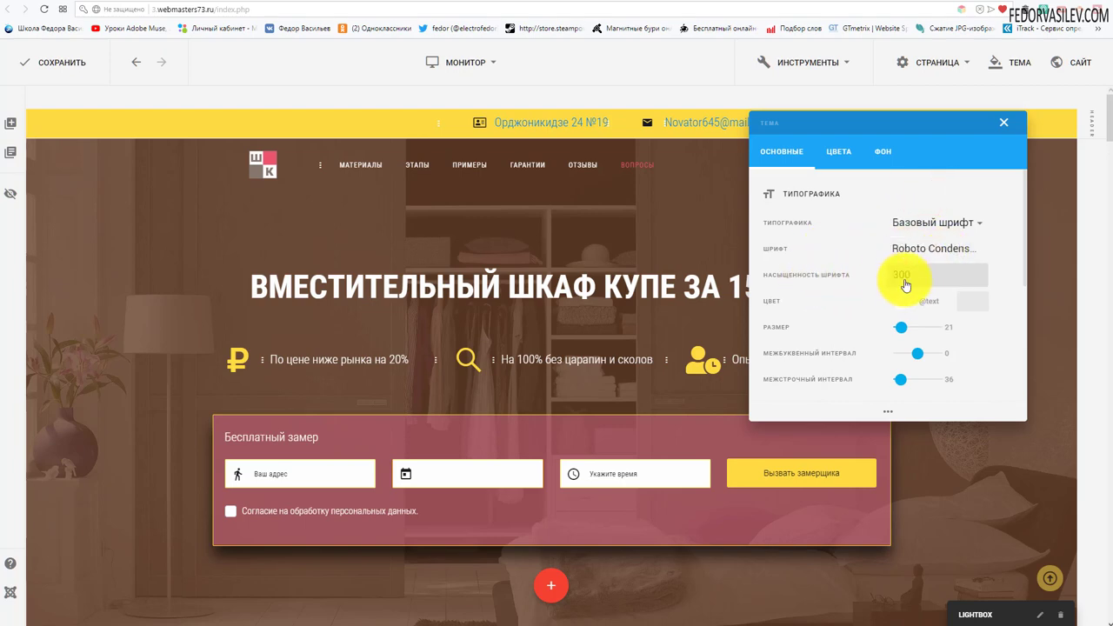
scroll(910, 281, down, 1)
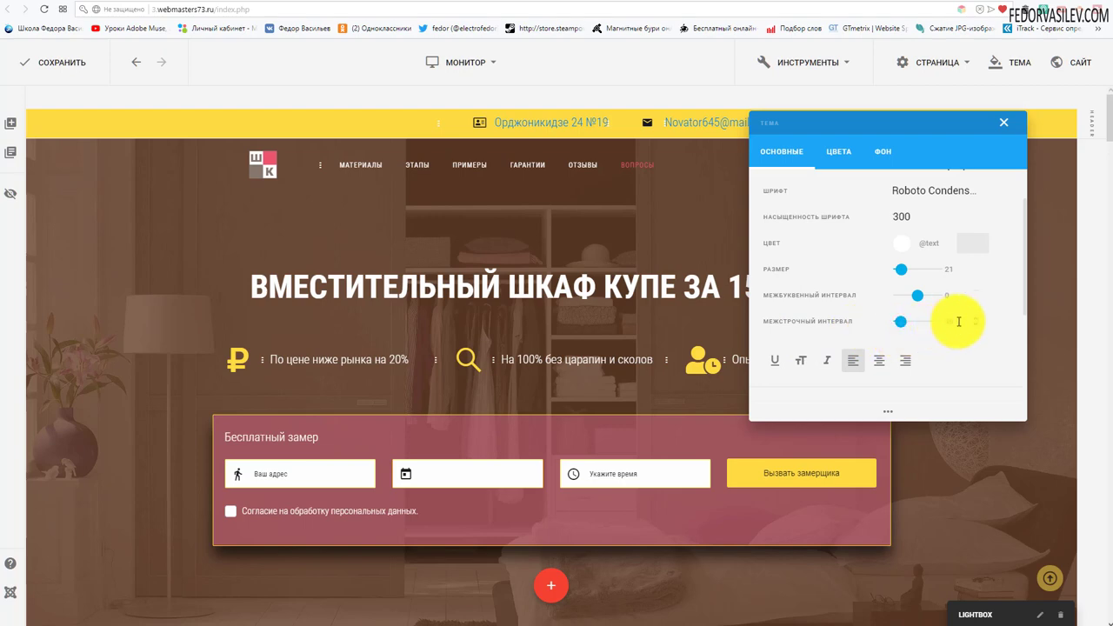
scroll(830, 278, down, 2)
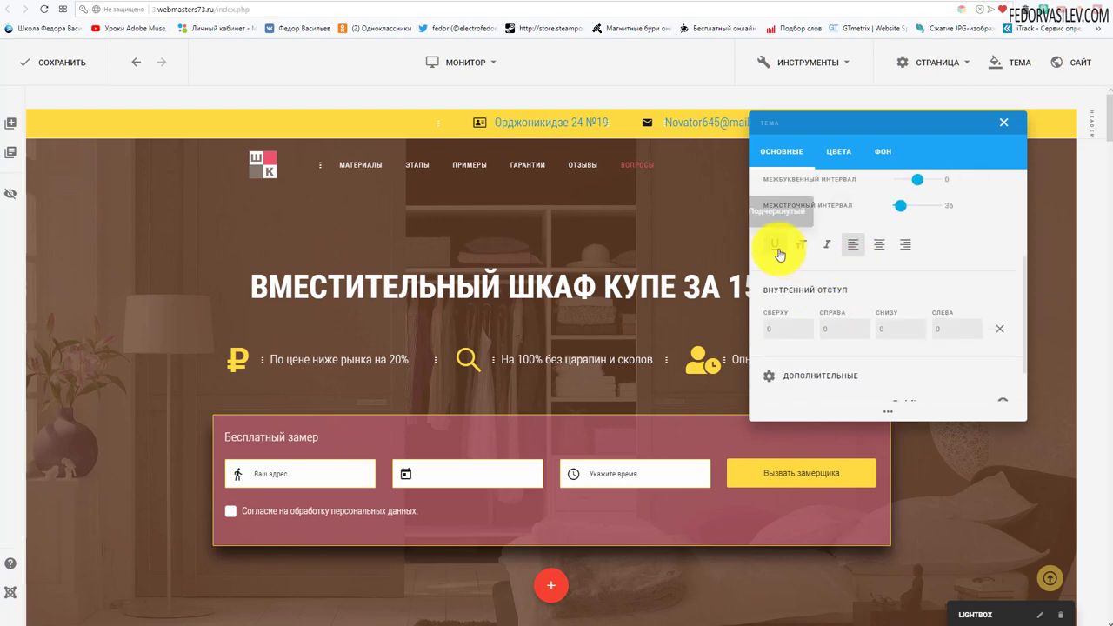
scroll(827, 311, down, 1)
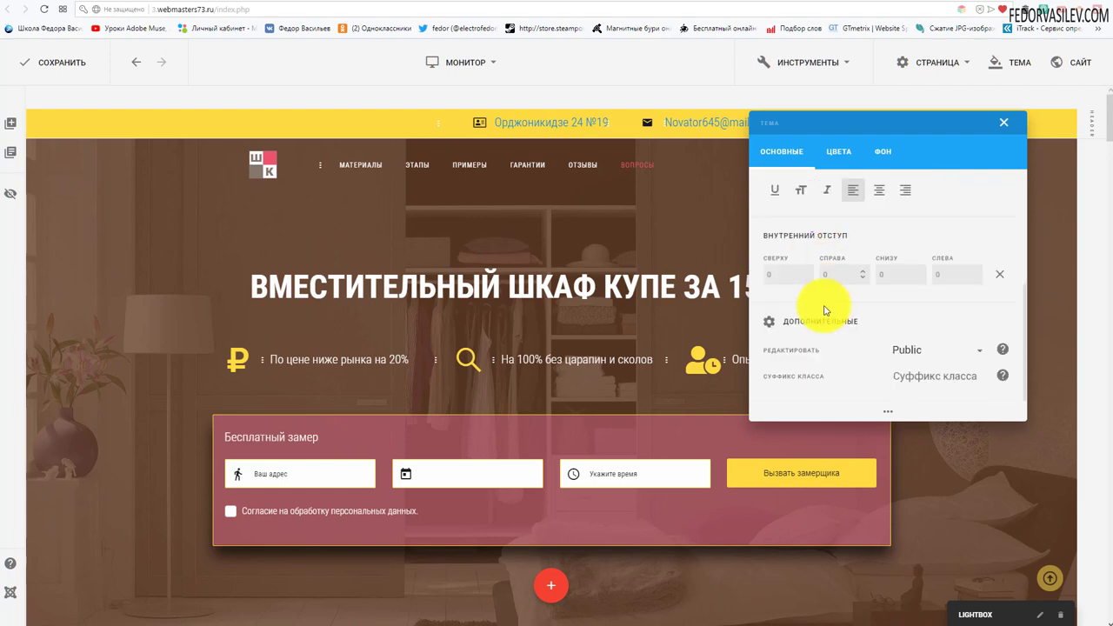
scroll(848, 301, up, 4)
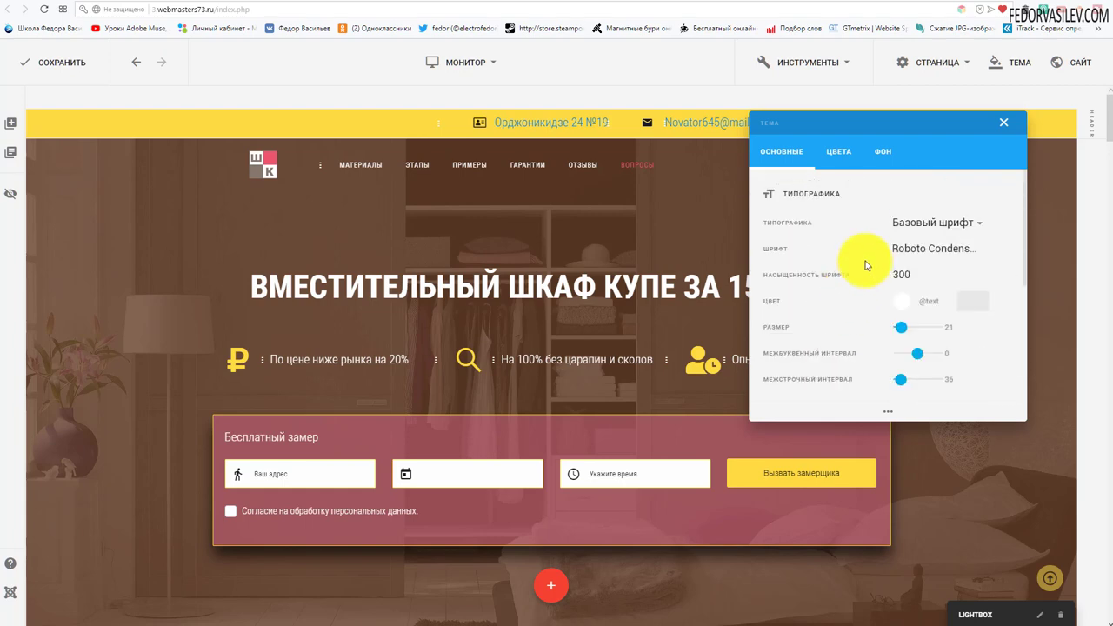
Step: Look through the text styles from H1 to Paragraph in the theme typography, keep the base font selected, and close the theme settings
click(908, 228)
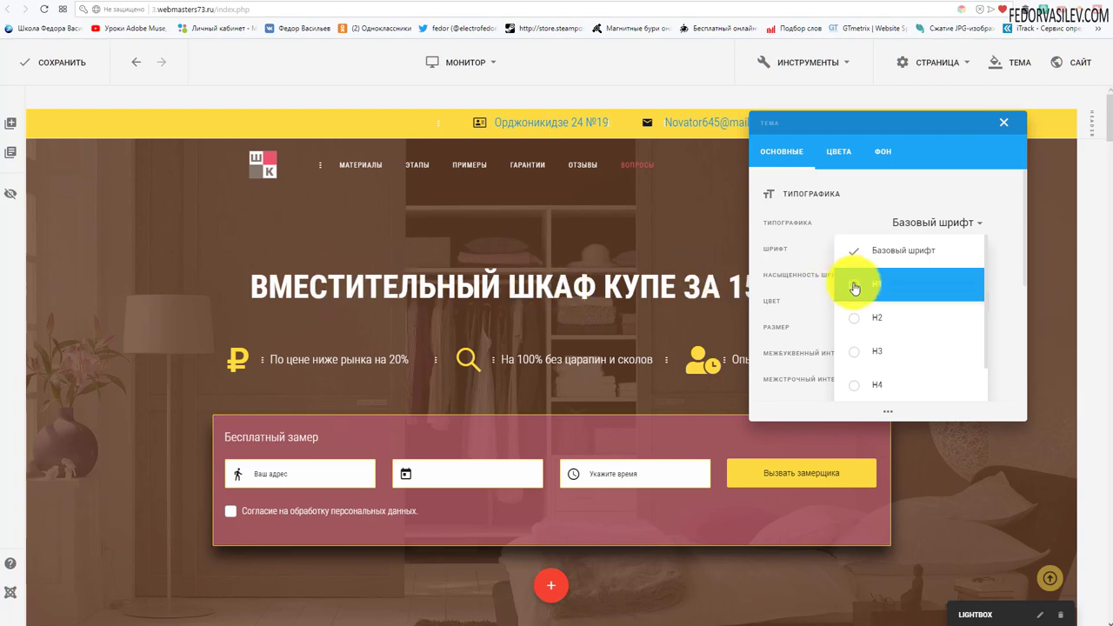
scroll(854, 295, down, 3)
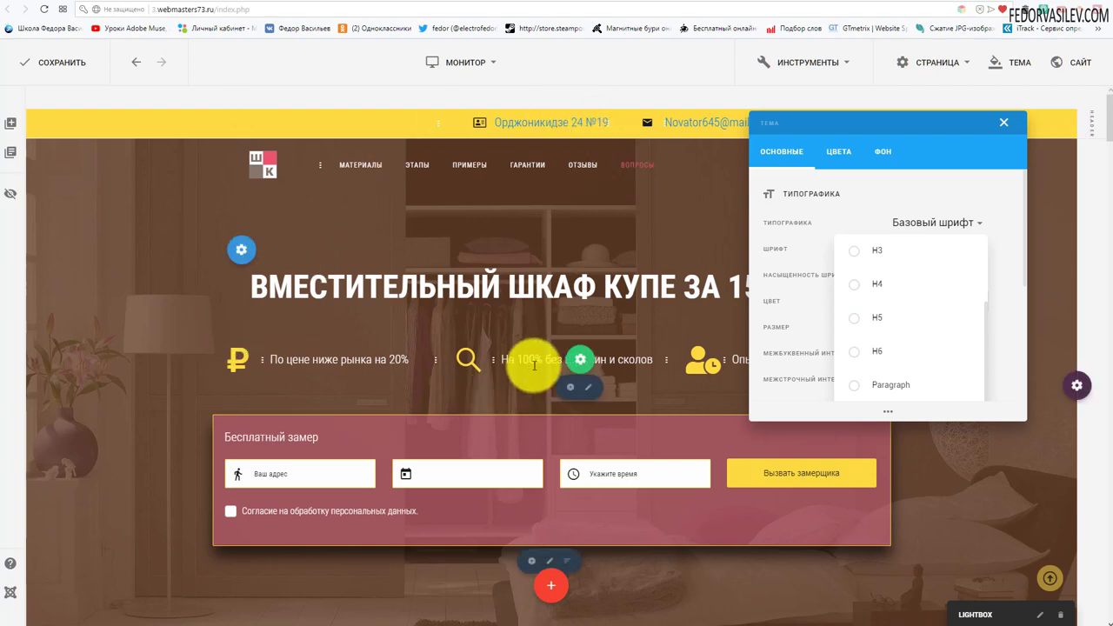
click(879, 197)
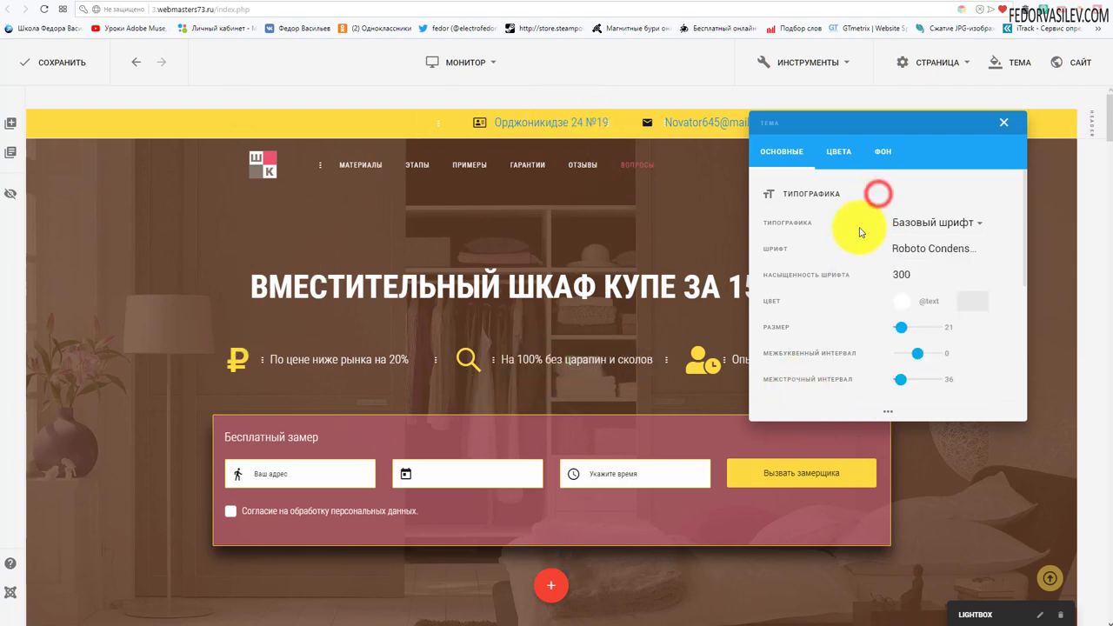
scroll(845, 200, down, 5)
scroll(861, 209, up, 5)
click(1005, 125)
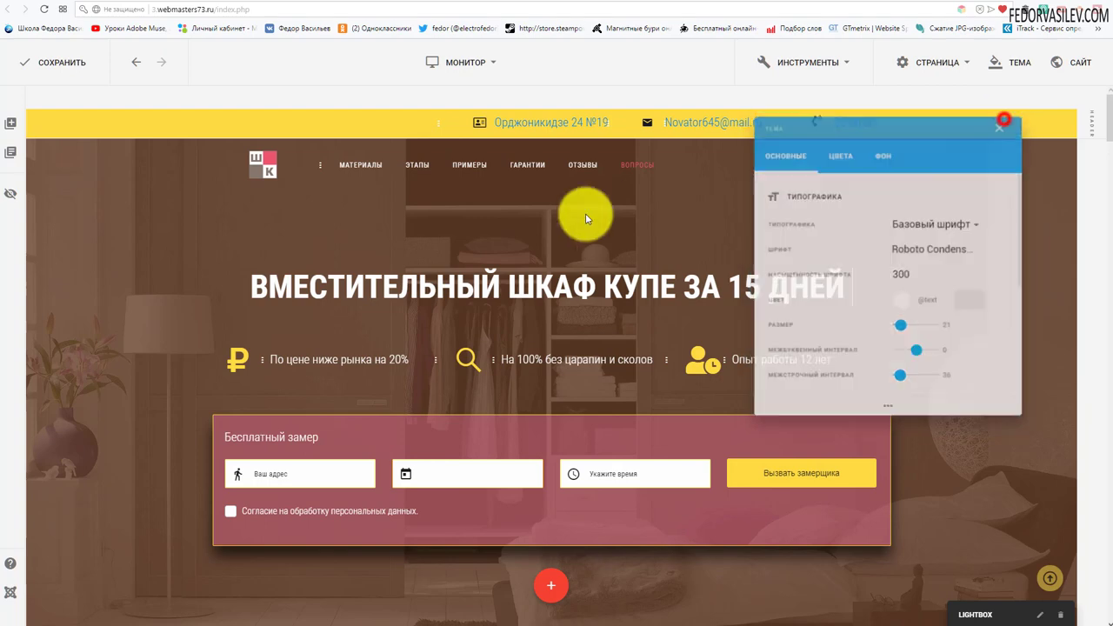
Step: Examine the design settings of the description under "Сделаете, как на картинке", including its typography styles and available fonts, without choosing another
scroll(557, 219, down, 1)
scroll(482, 261, down, 3)
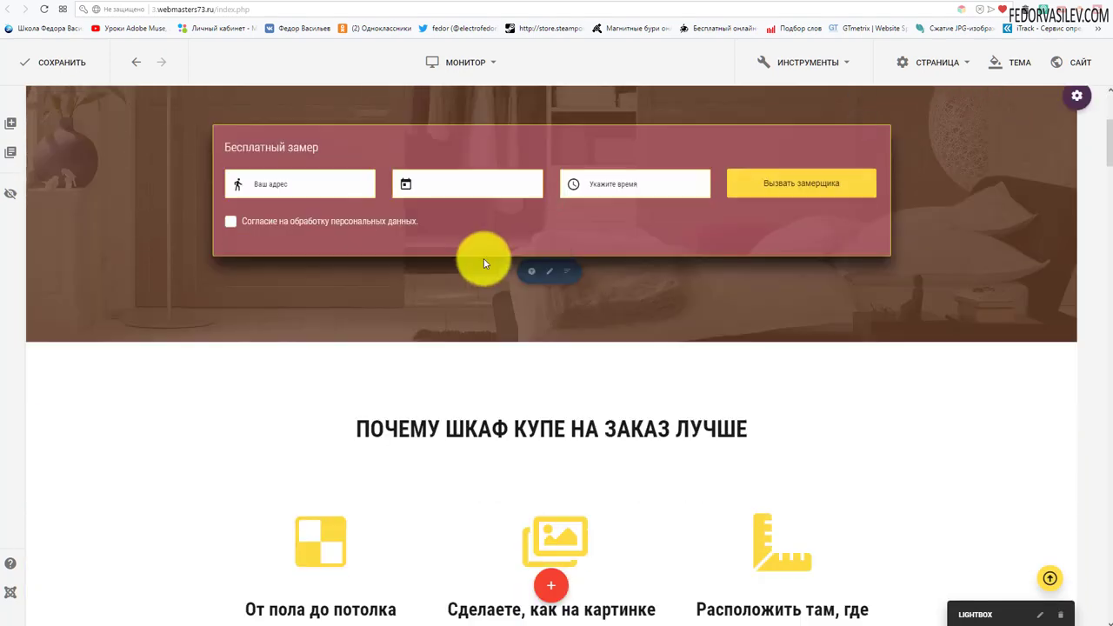
scroll(556, 498, down, 1)
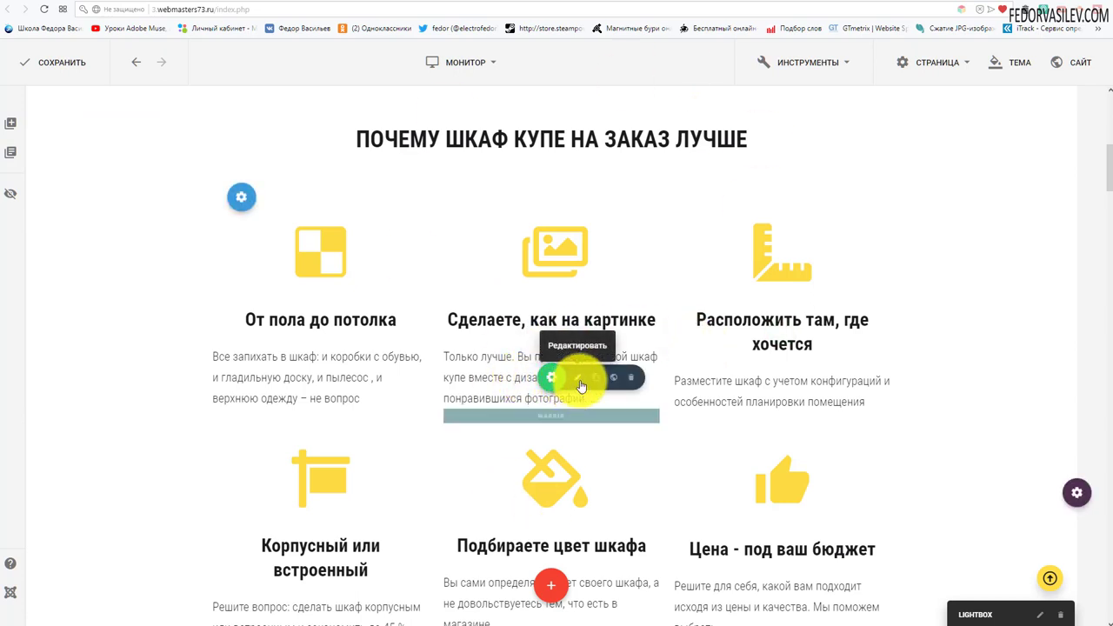
click(578, 378)
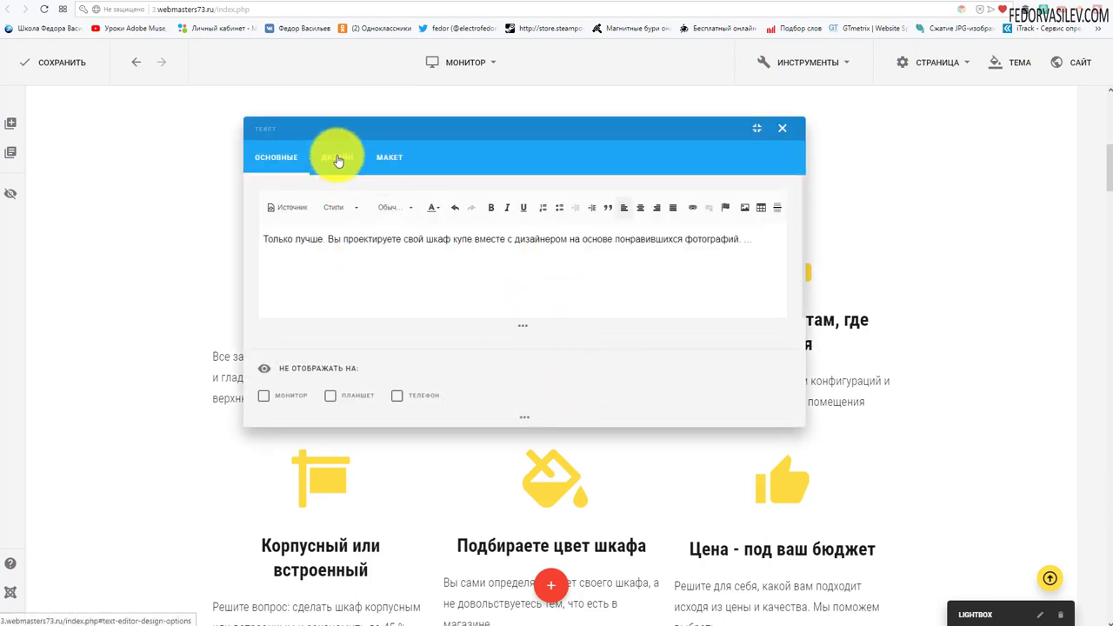
click(336, 173)
click(580, 233)
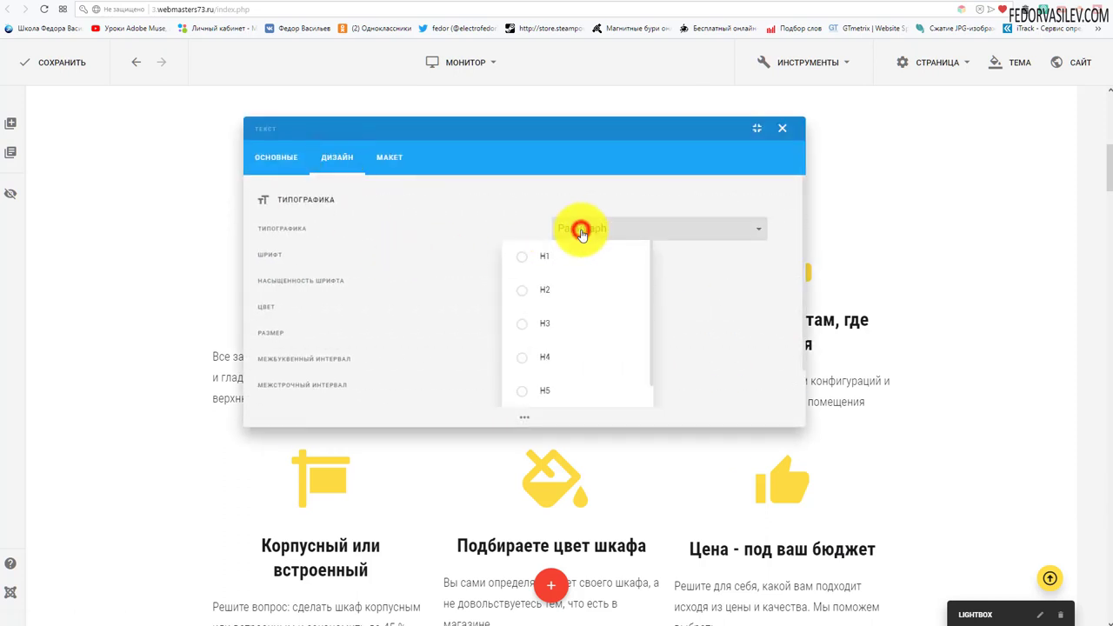
click(514, 189)
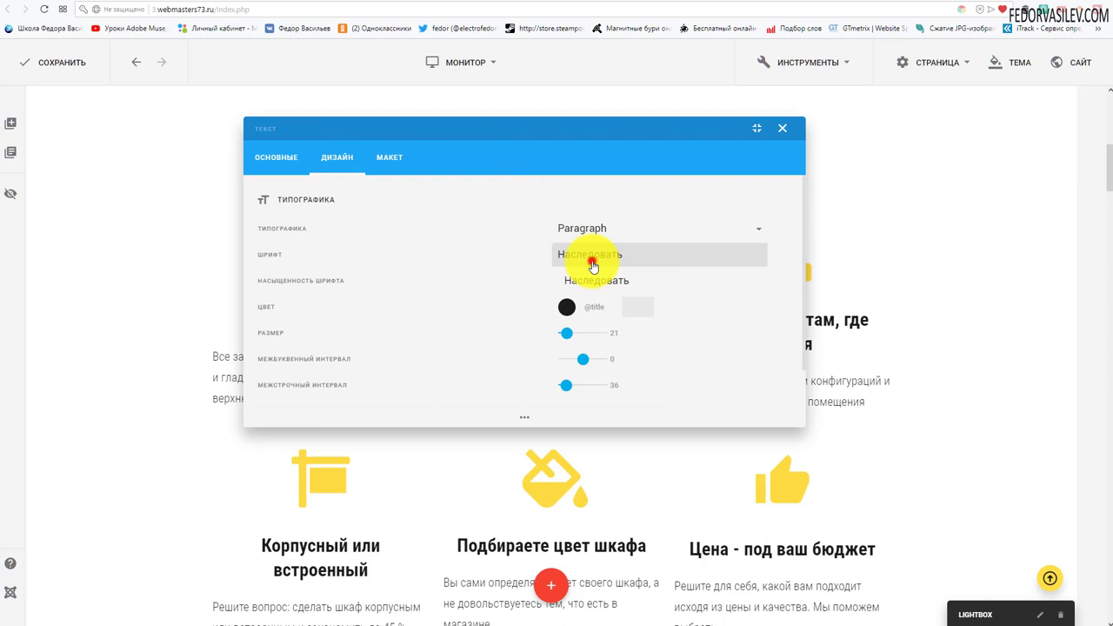
click(592, 263)
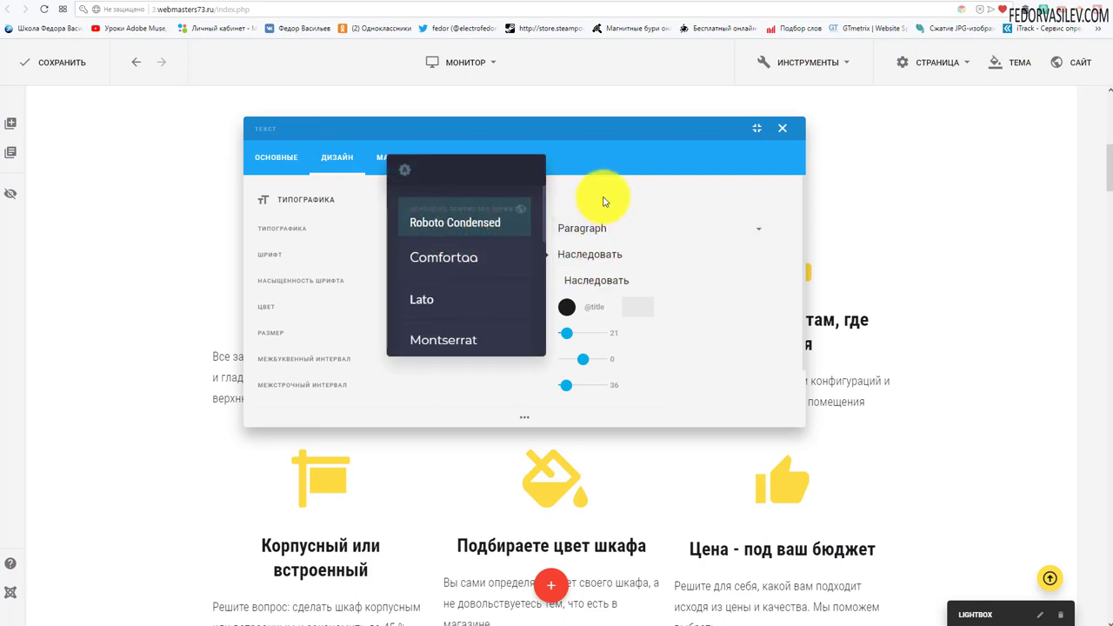
click(604, 199)
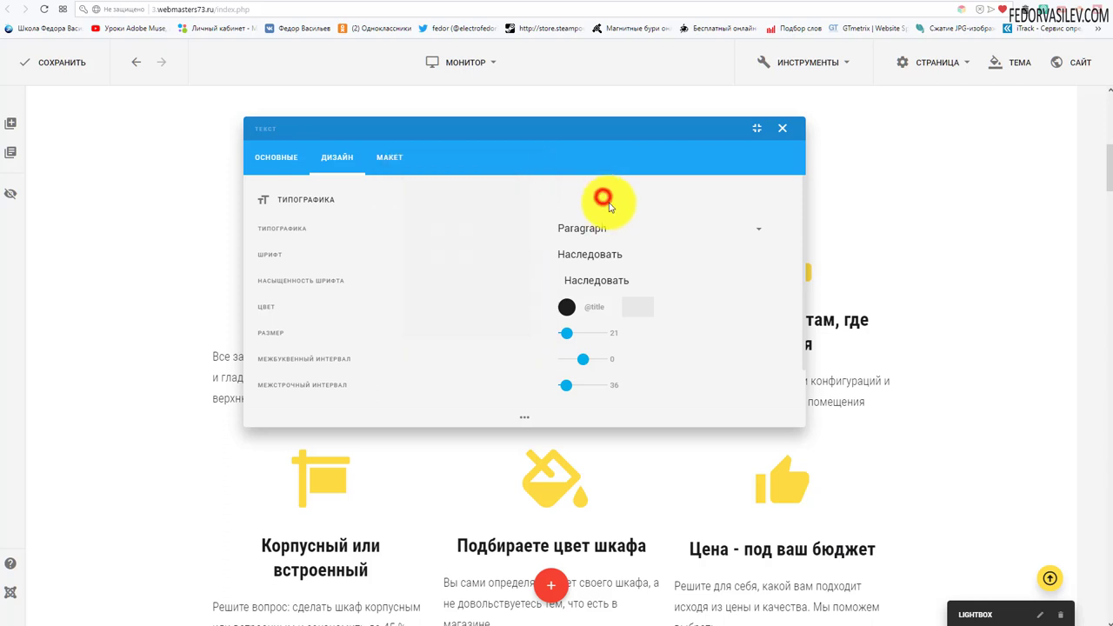
Step: Open the font library from the description text's font setting and look through the available fonts down to Slabo 27px
click(594, 255)
scroll(508, 260, down, 5)
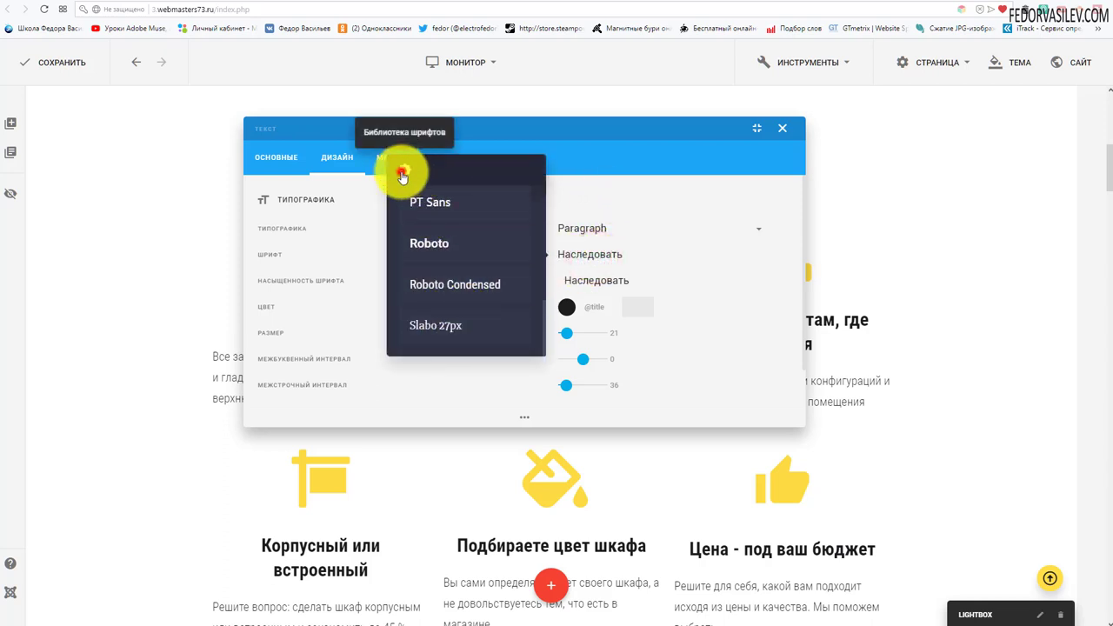
click(402, 176)
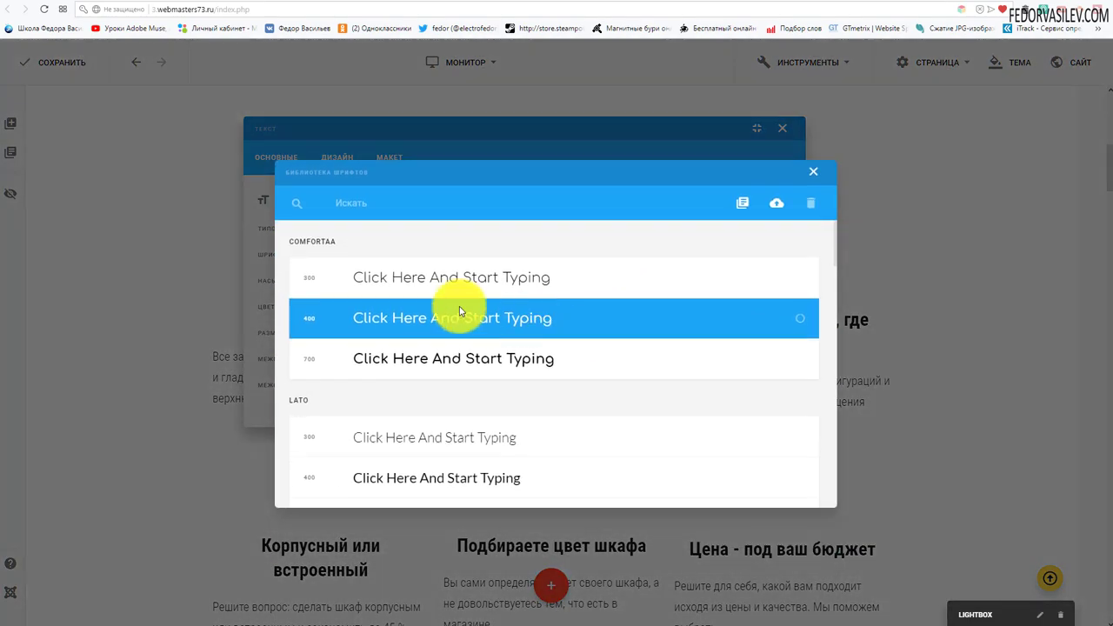
scroll(460, 311, down, 5)
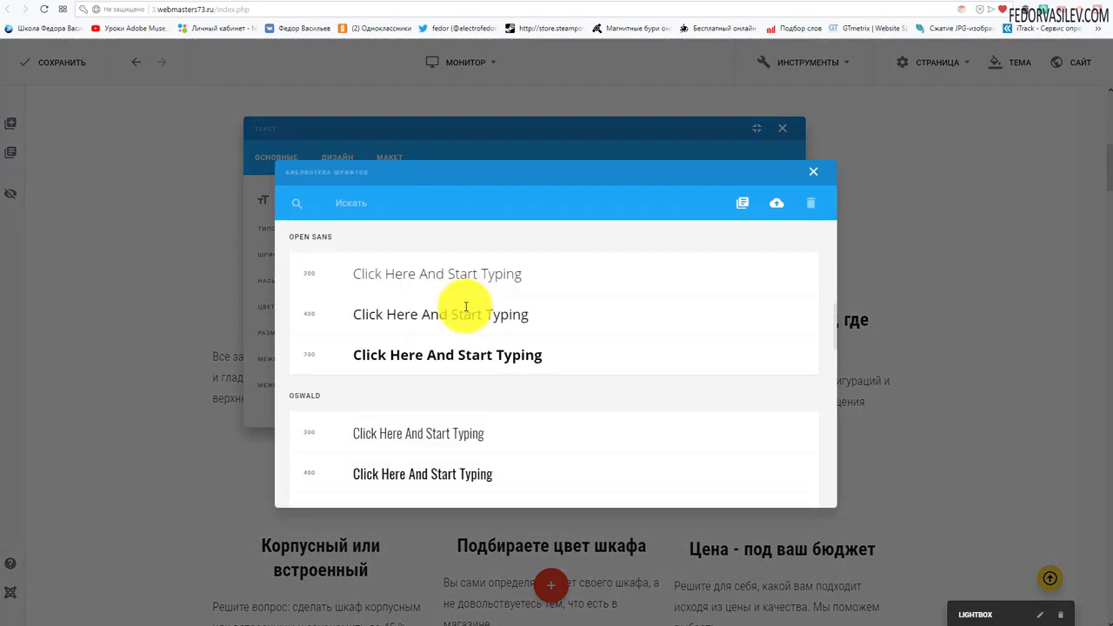
scroll(466, 306, down, 10)
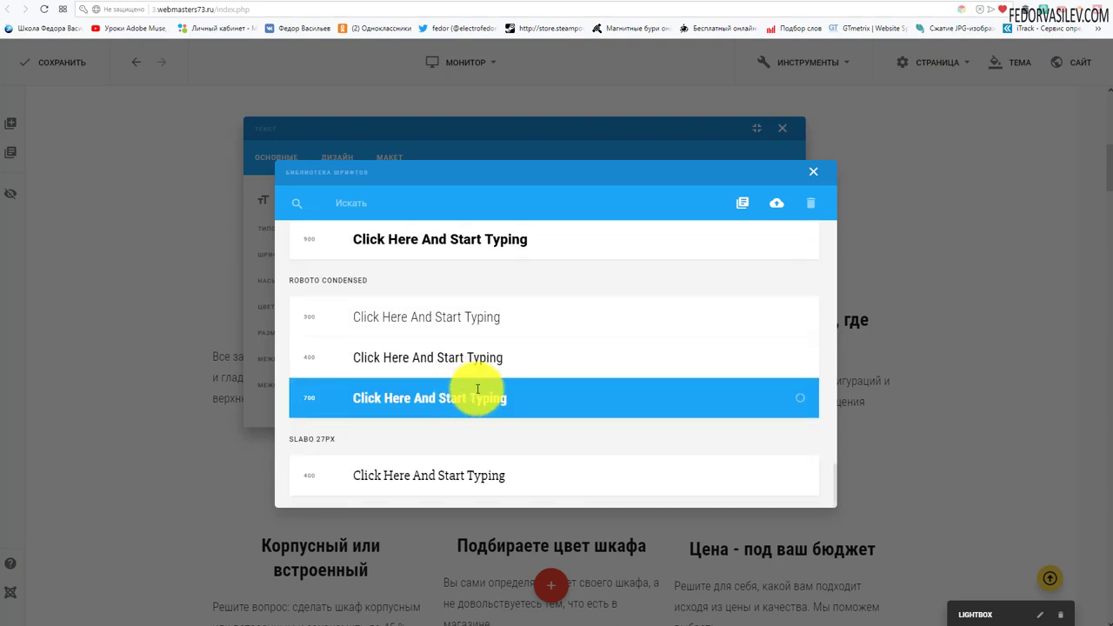
Step: Look through the Google Fonts that can be added, cancel without adding one, and close the font library
click(745, 202)
click(504, 298)
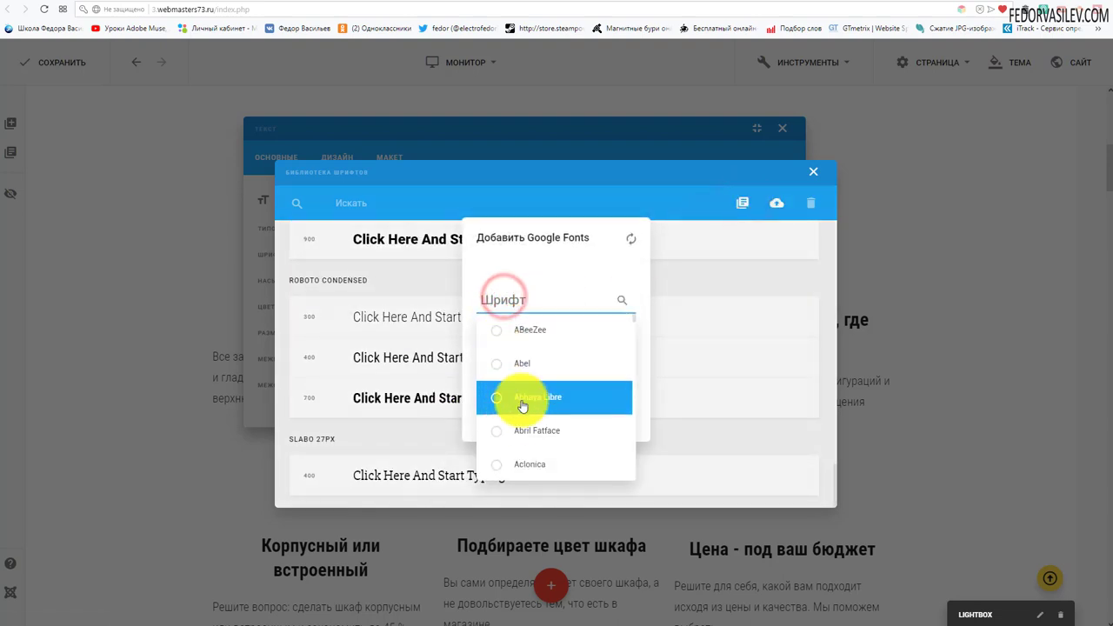
scroll(521, 400, down, 6)
click(644, 206)
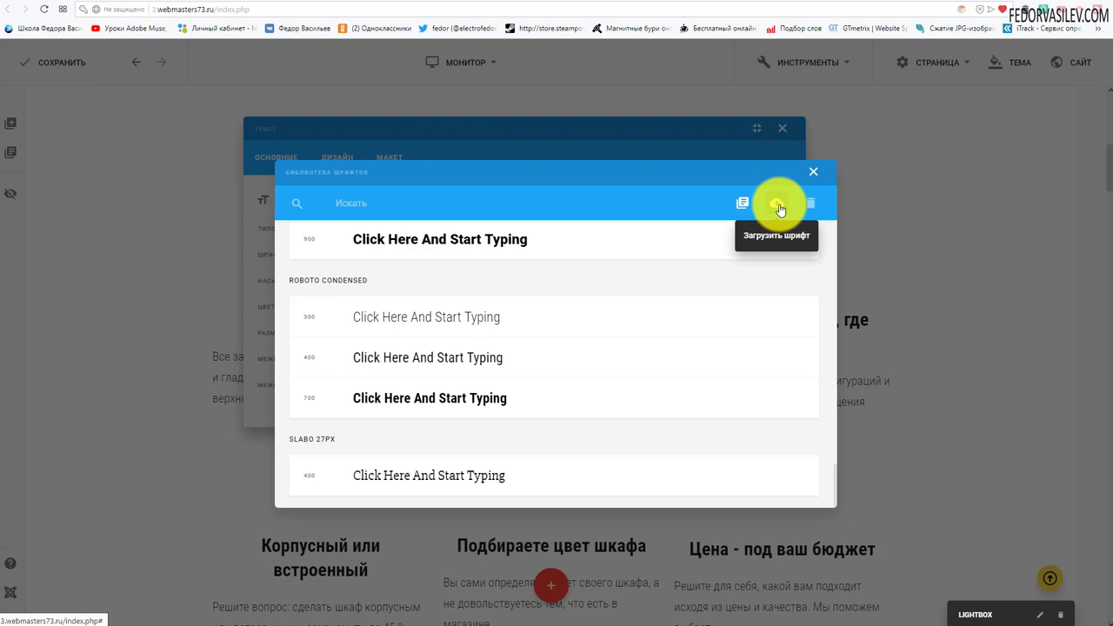
click(813, 171)
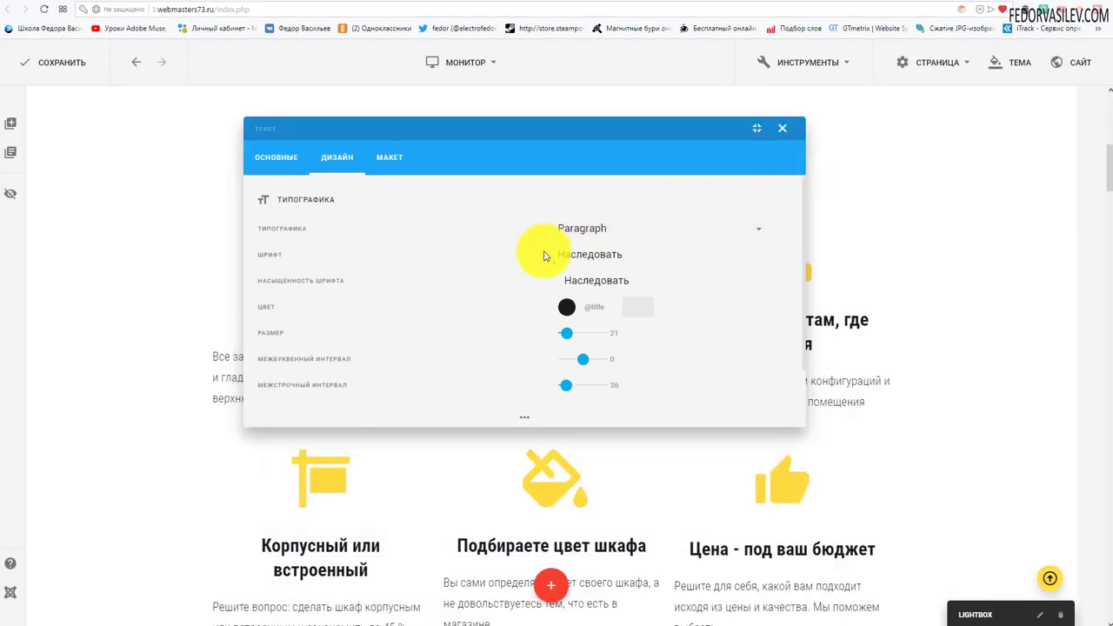
Step: Review the description's font weight, colour, size, spacing and alignment settings, and close the text settings without editing
scroll(563, 289, down, 1)
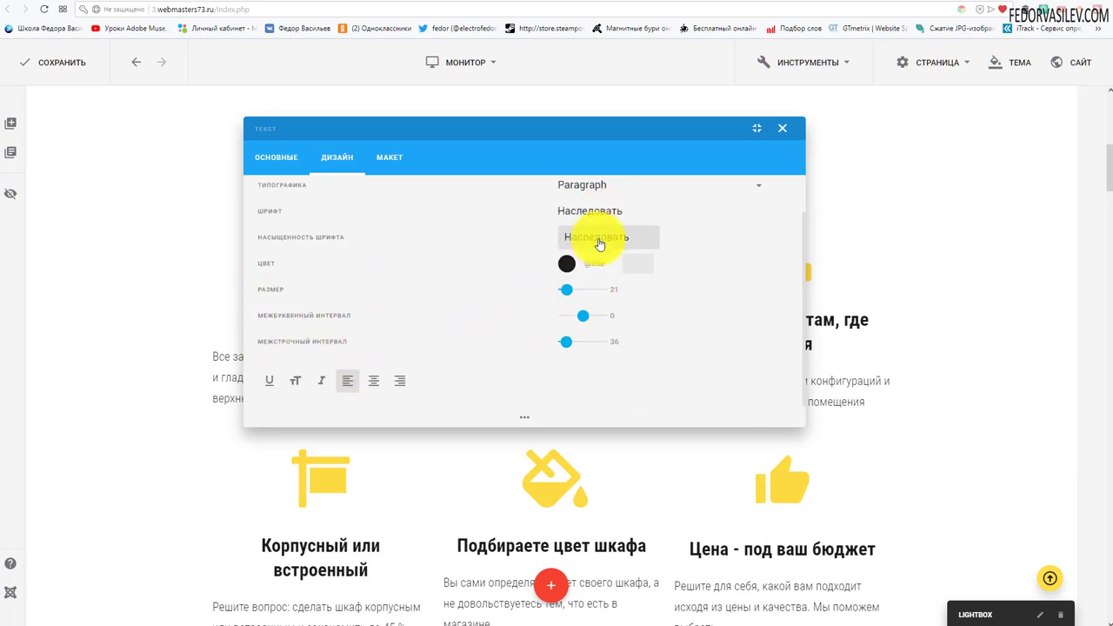
scroll(621, 229, up, 1)
click(781, 135)
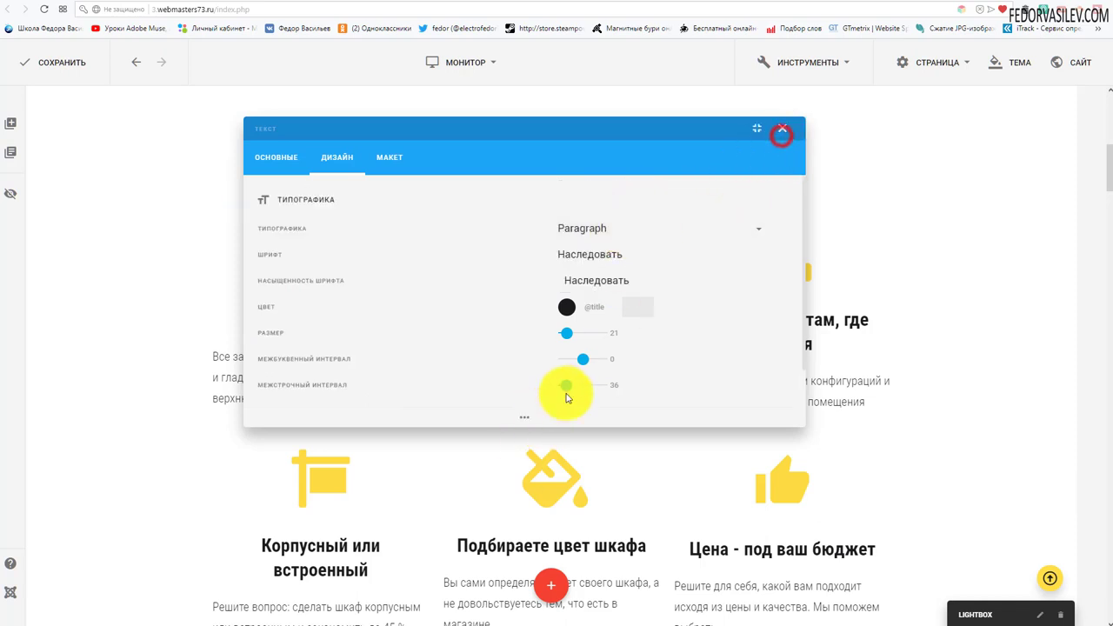
click(781, 130)
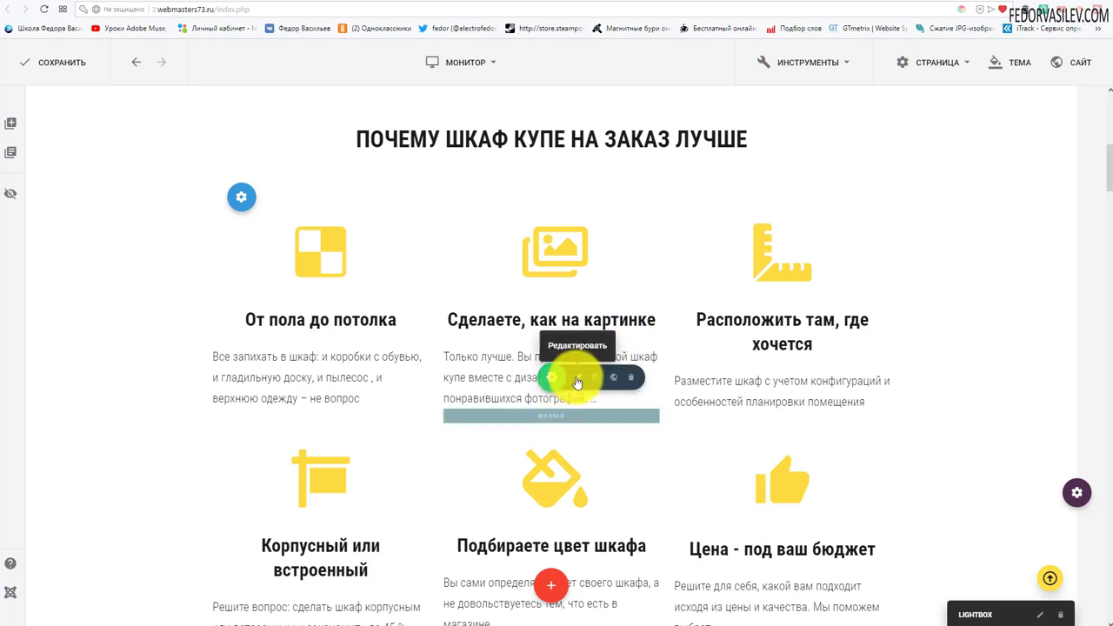
Step: Reopen the text settings of the description under "Сделаете, как на картинке", inspect its colour picker, style options and outer margins, and close them
click(579, 377)
click(339, 160)
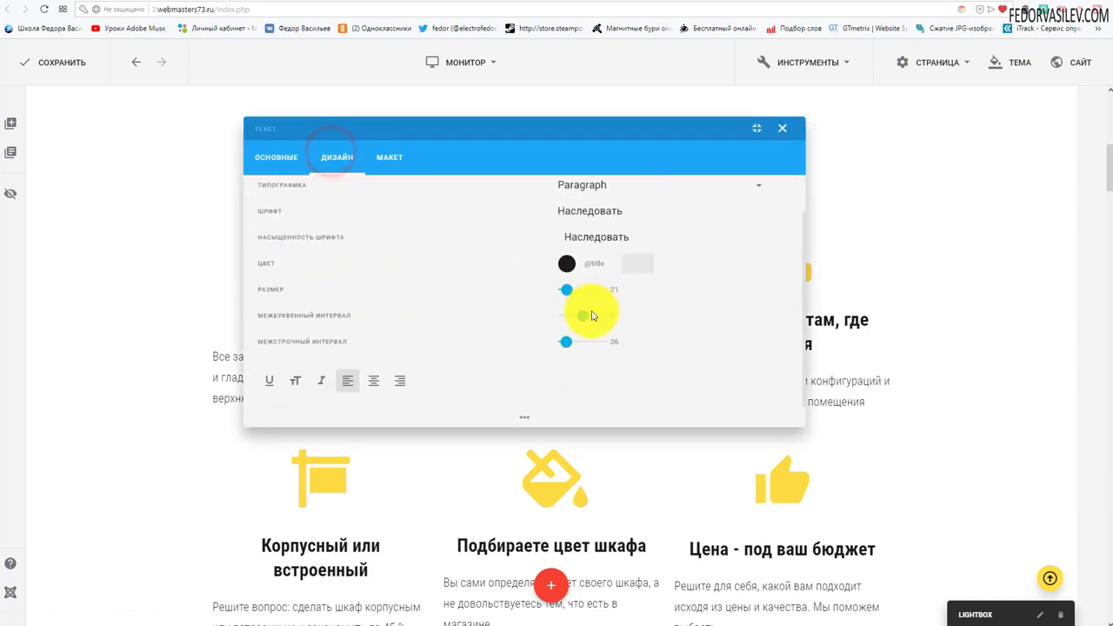
click(566, 265)
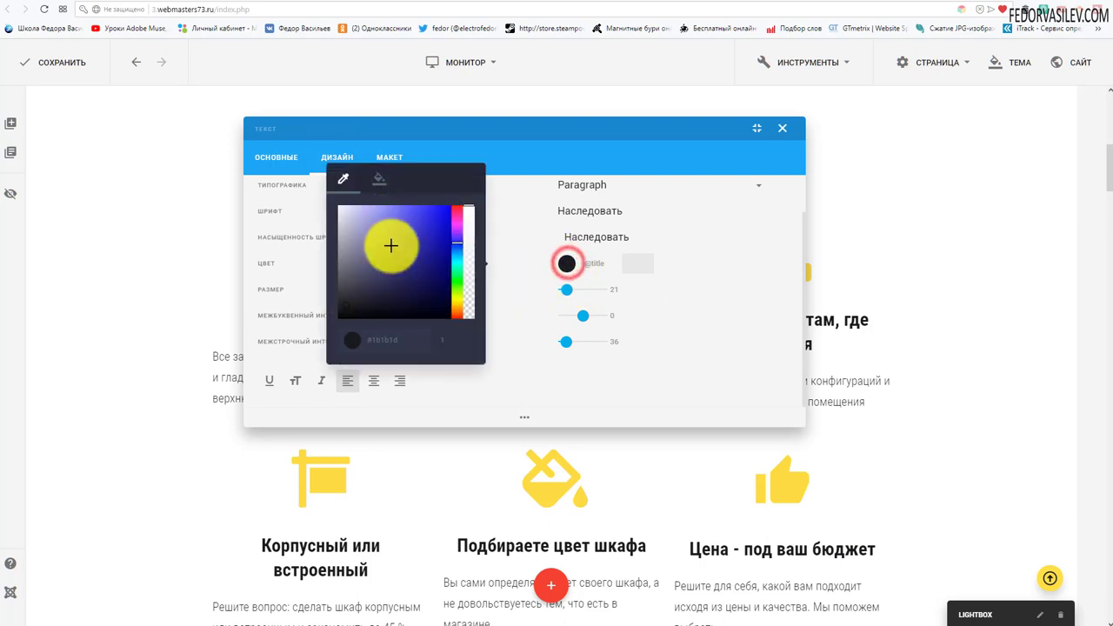
click(703, 218)
click(304, 289)
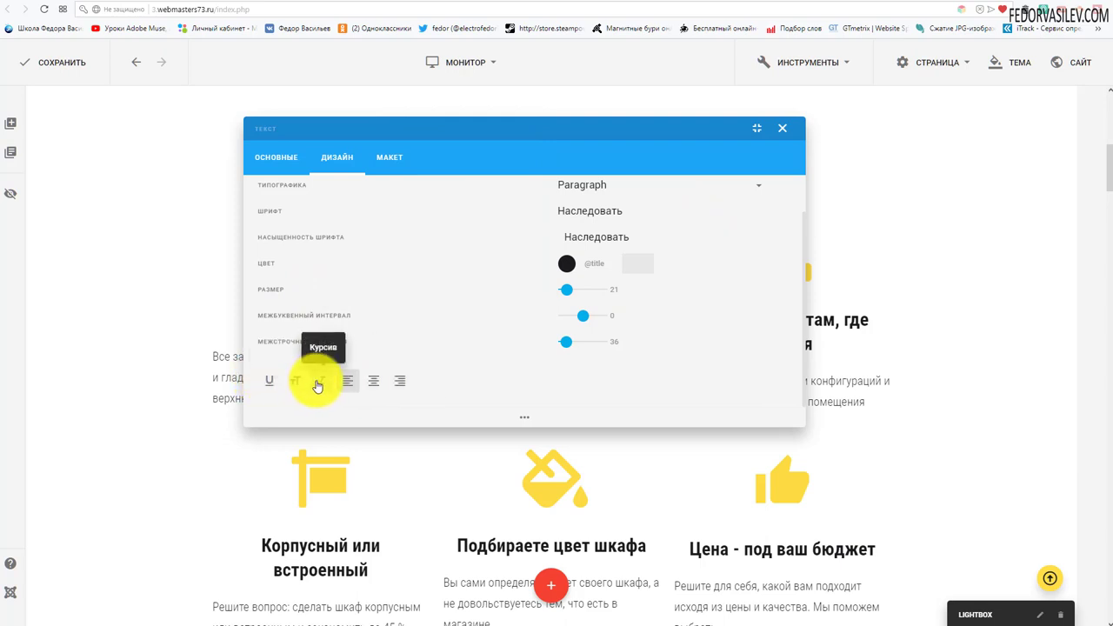
scroll(384, 313, up, 1)
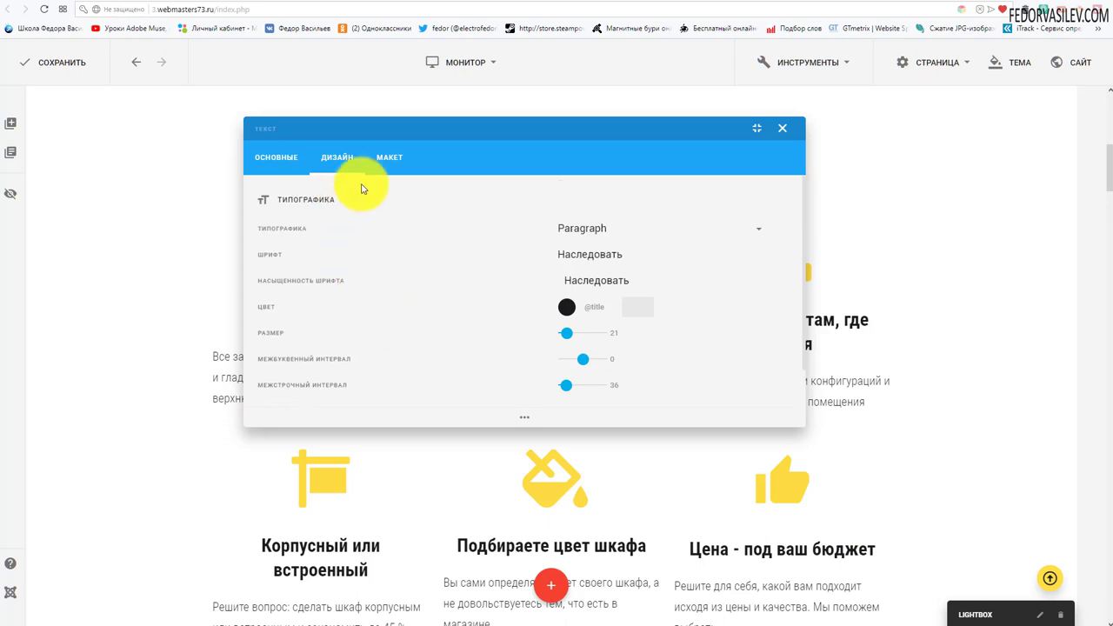
click(390, 157)
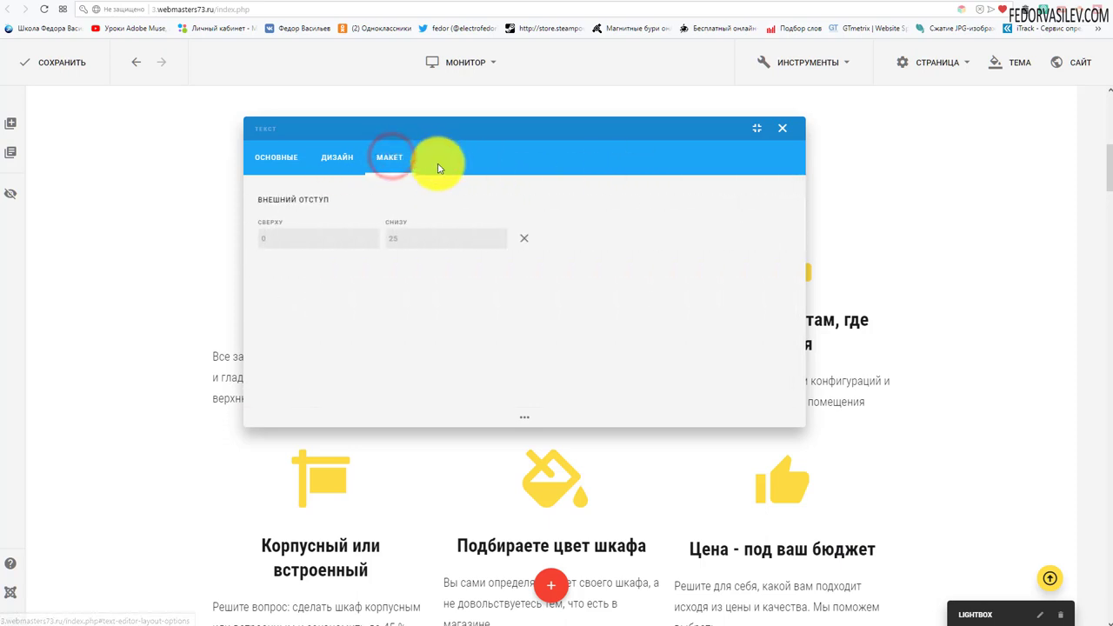
click(780, 132)
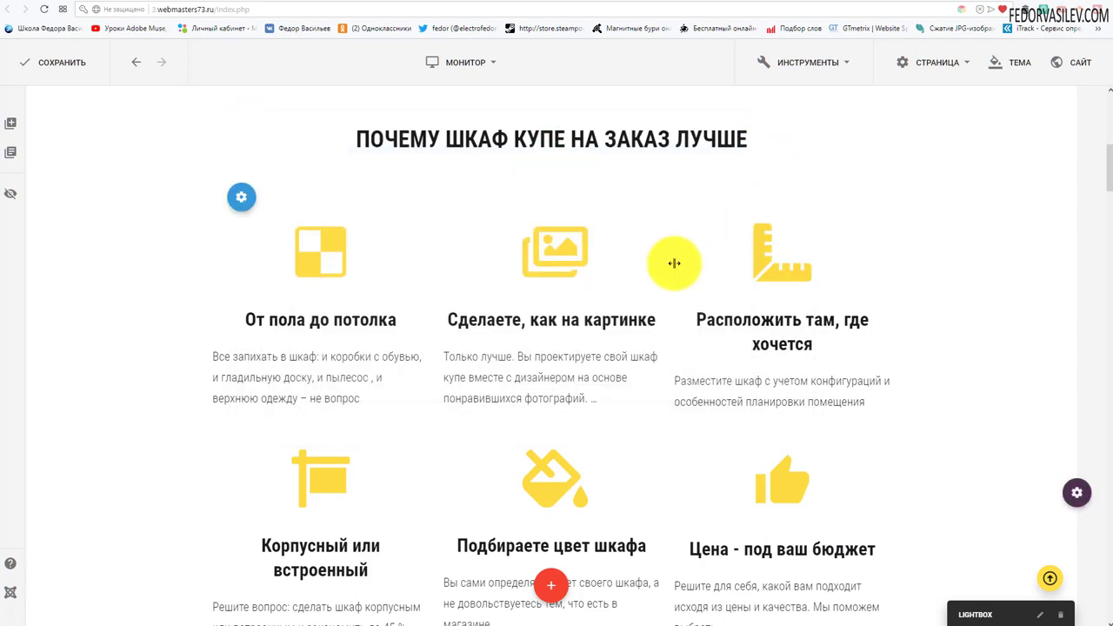
Step: Examine the top and bottom outer margins of the heading "Сделаете, как на картинке" and close its settings without editing
scroll(646, 328, up, 6)
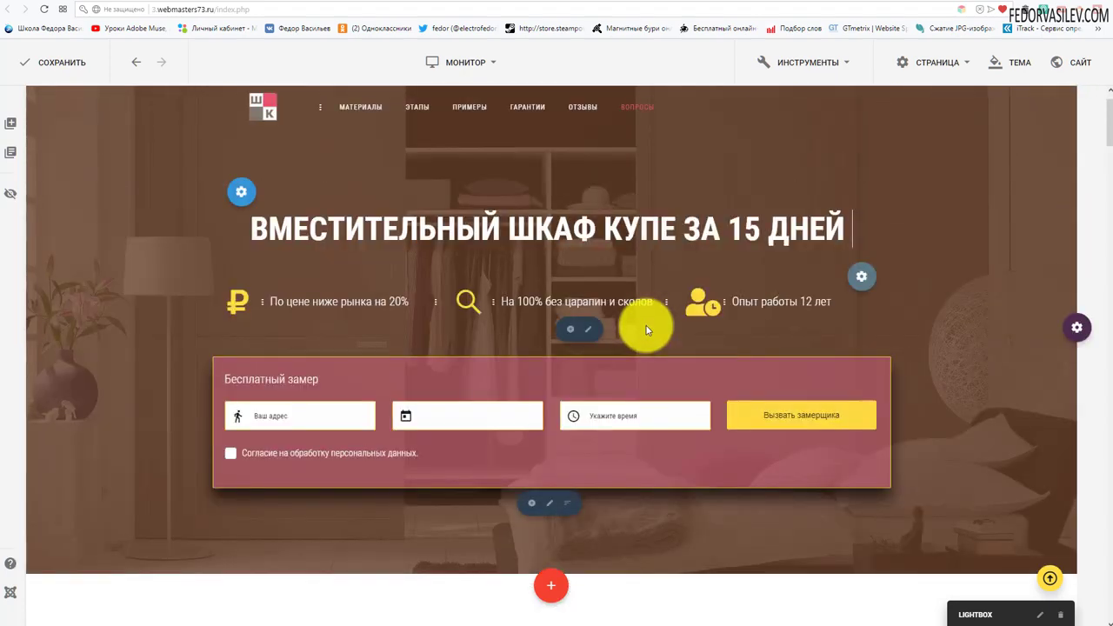
scroll(646, 330, up, 1)
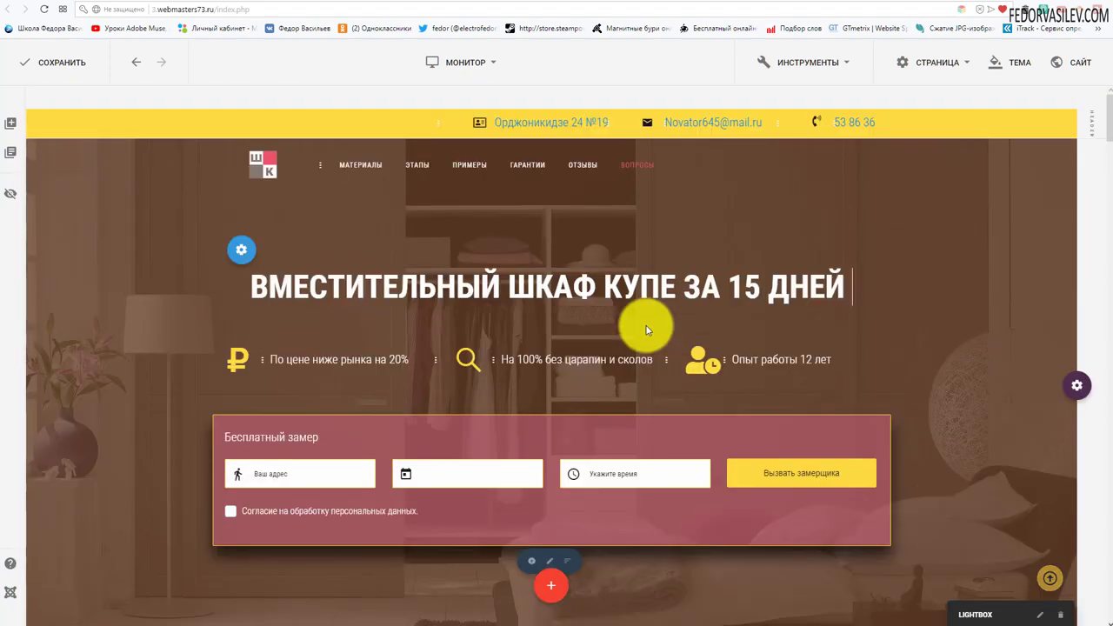
scroll(647, 329, down, 8)
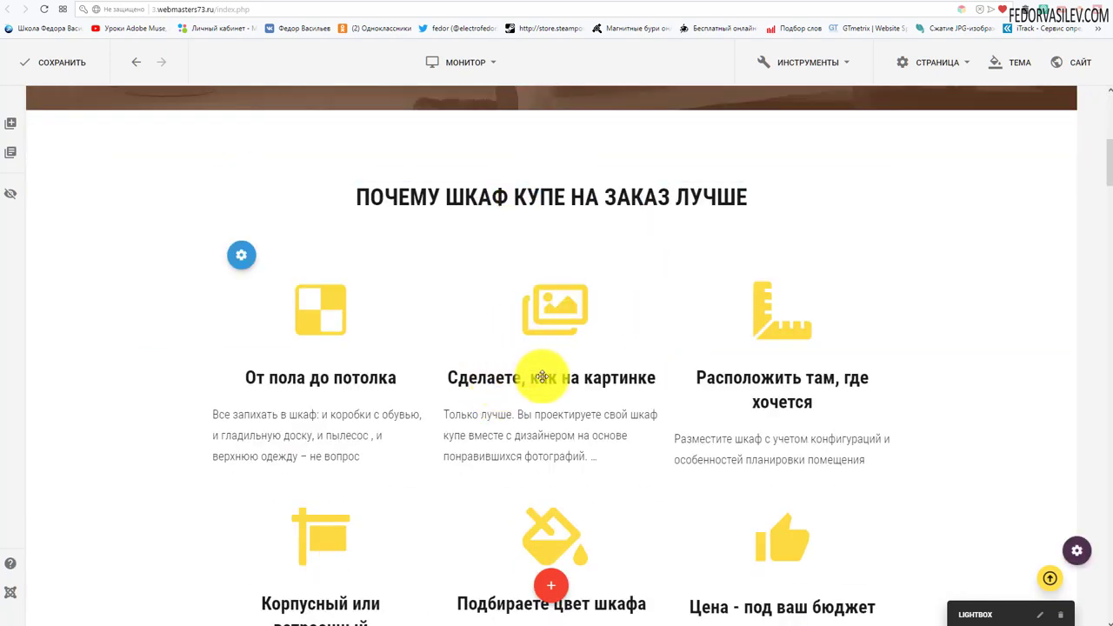
mouse_move(555, 380)
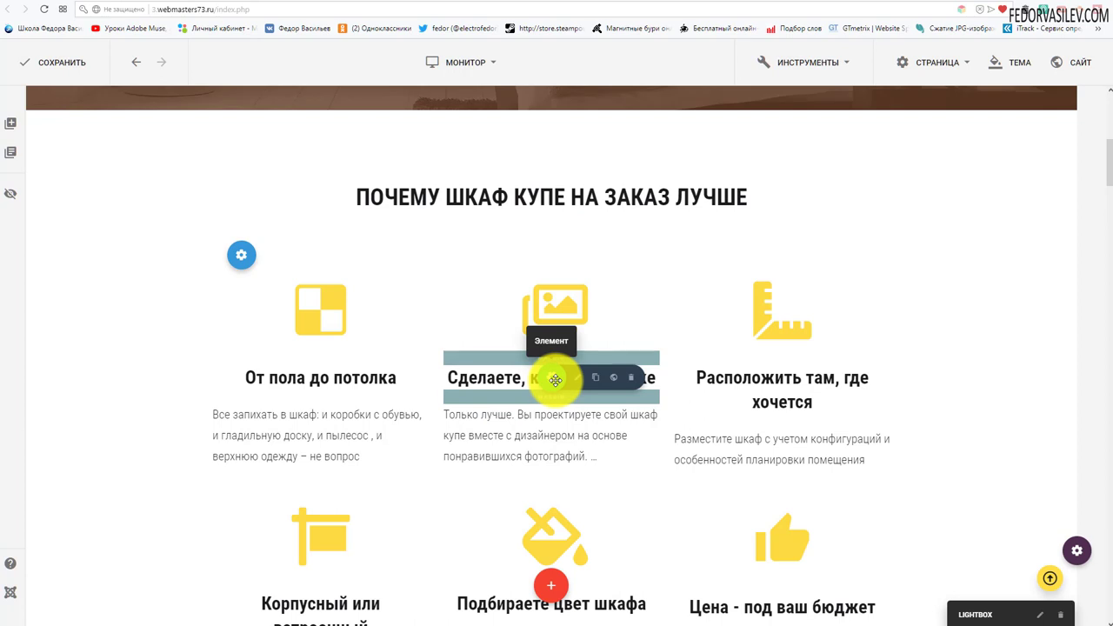
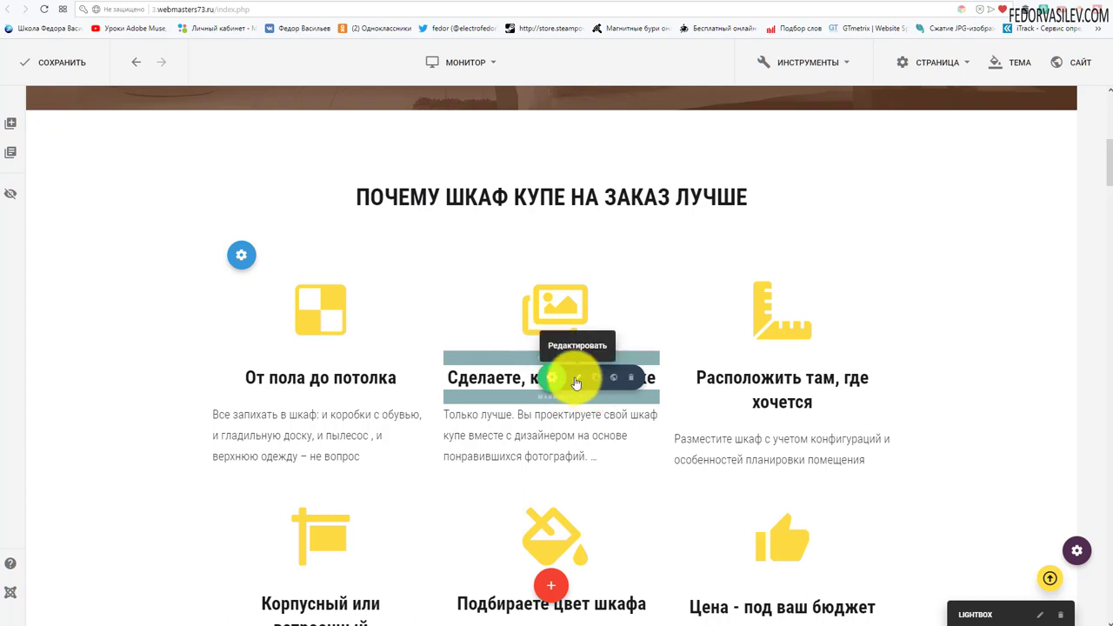
click(575, 380)
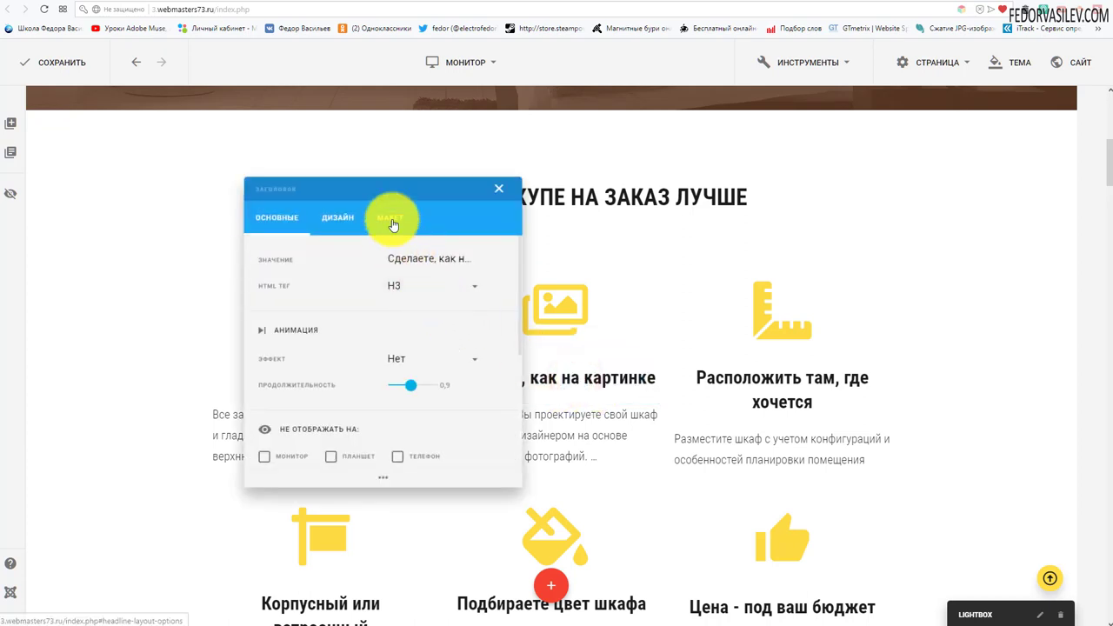
click(391, 220)
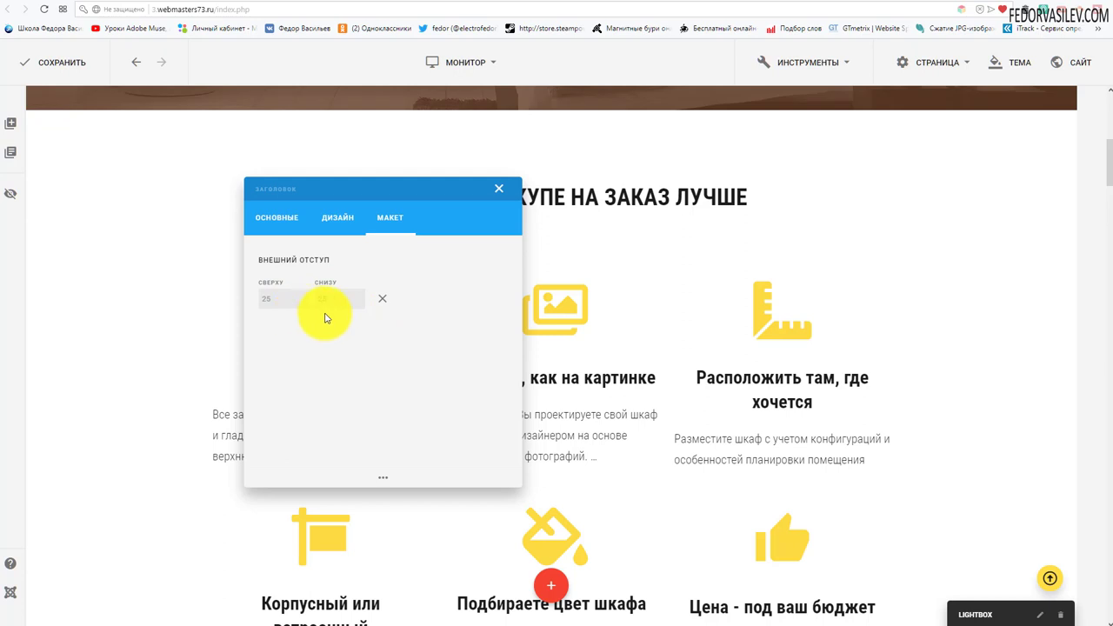
drag(381, 191, 329, 186)
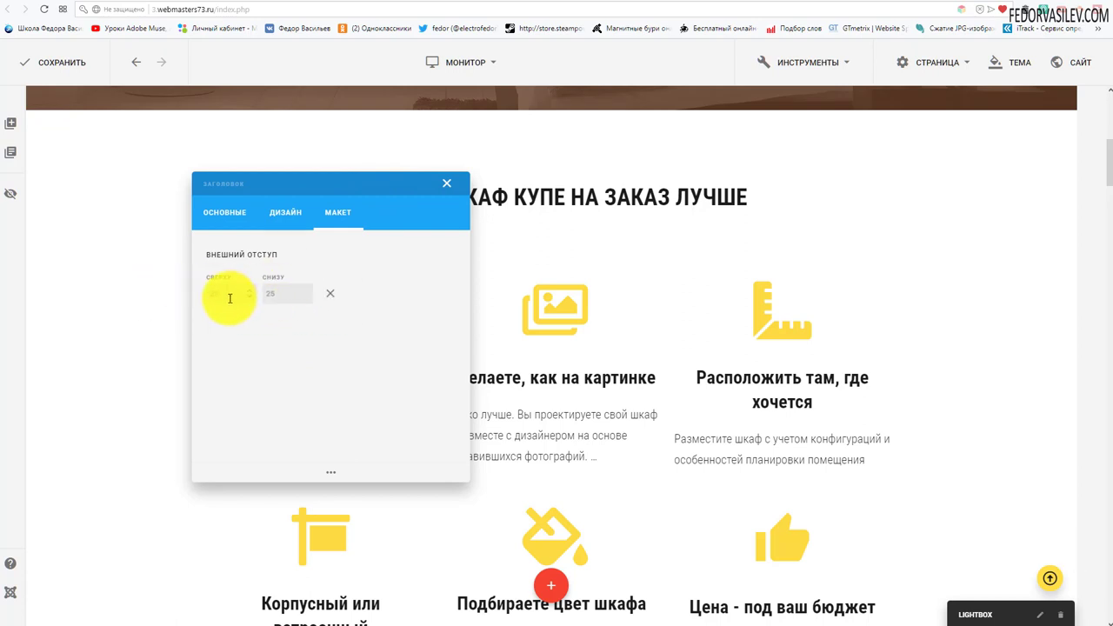
mouse_move(222, 293)
mouse_down()
mouse_move(200, 298)
mouse_move(218, 295)
mouse_up()
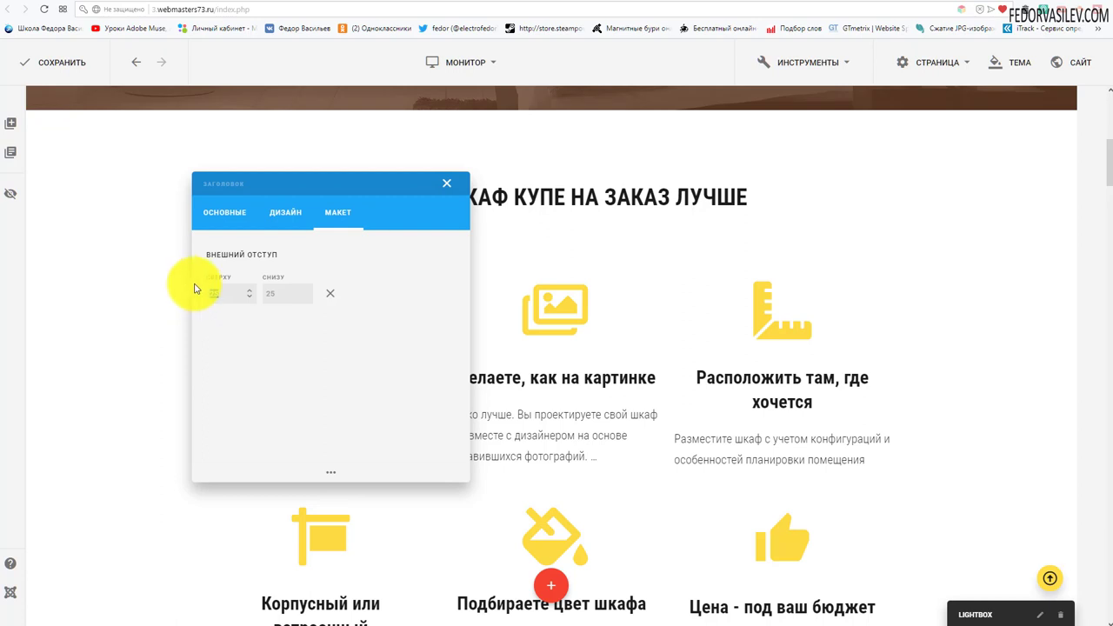
click(448, 186)
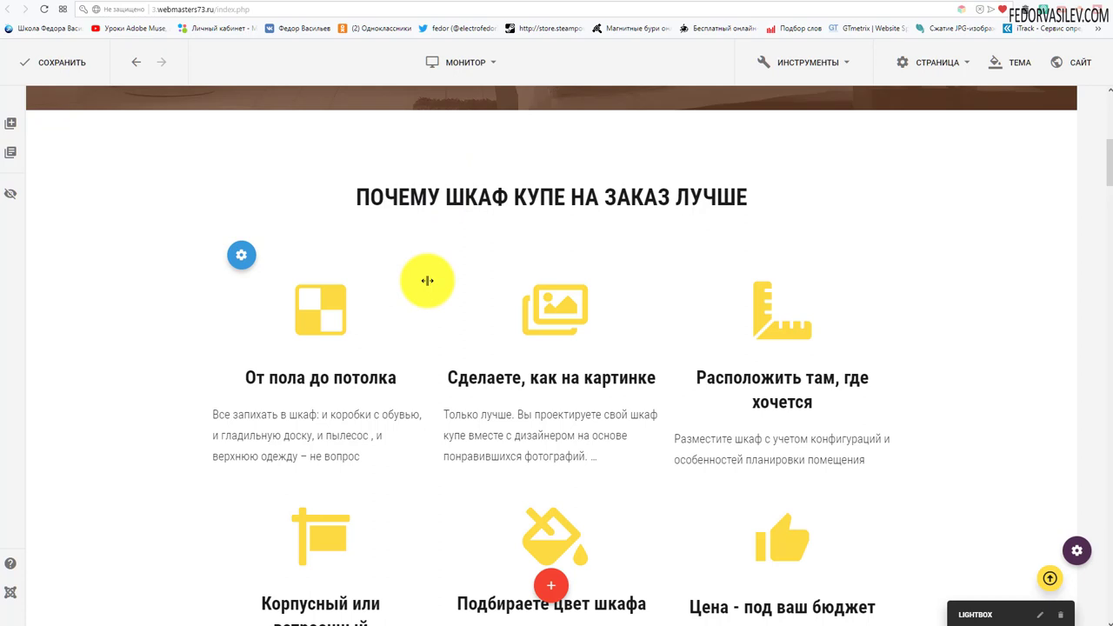
Step: Check the heading's outer margin settings once more and close them
mouse_move(543, 384)
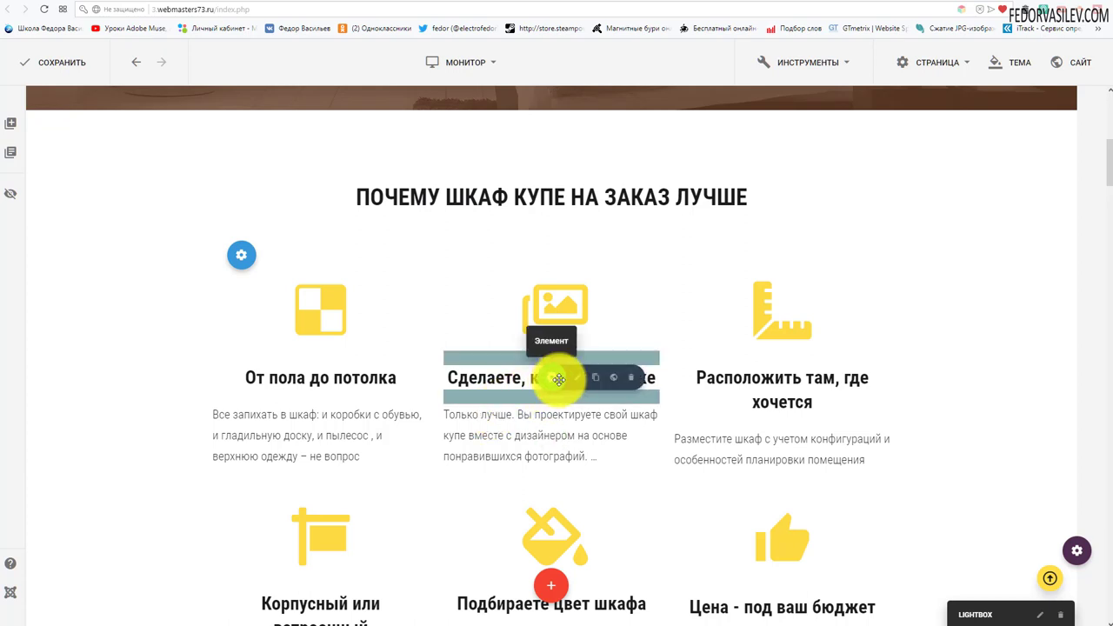
click(576, 378)
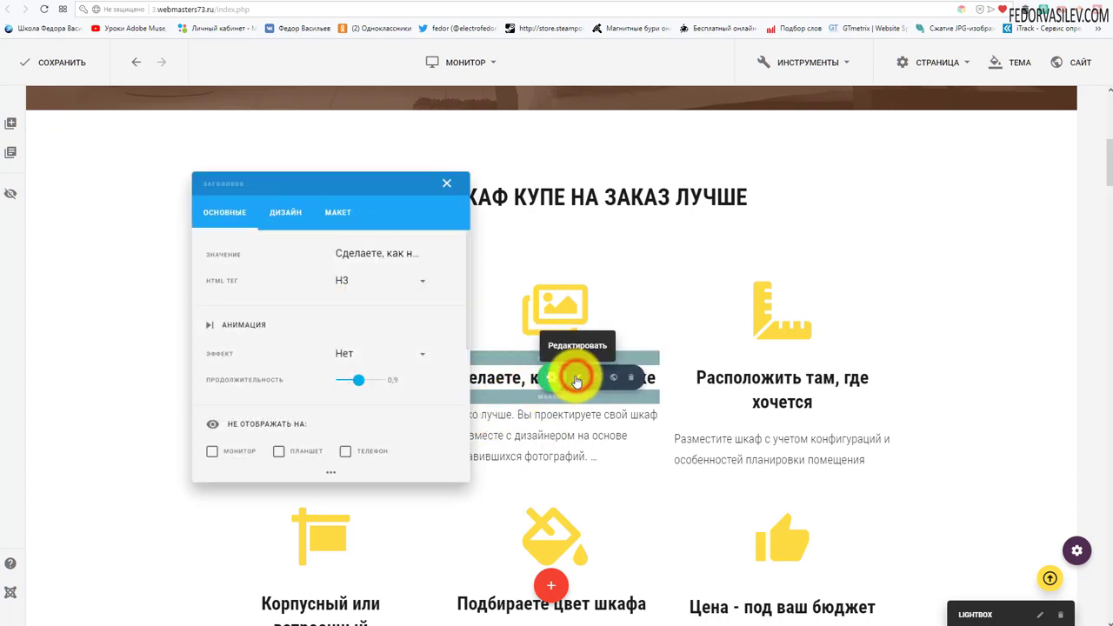
click(344, 217)
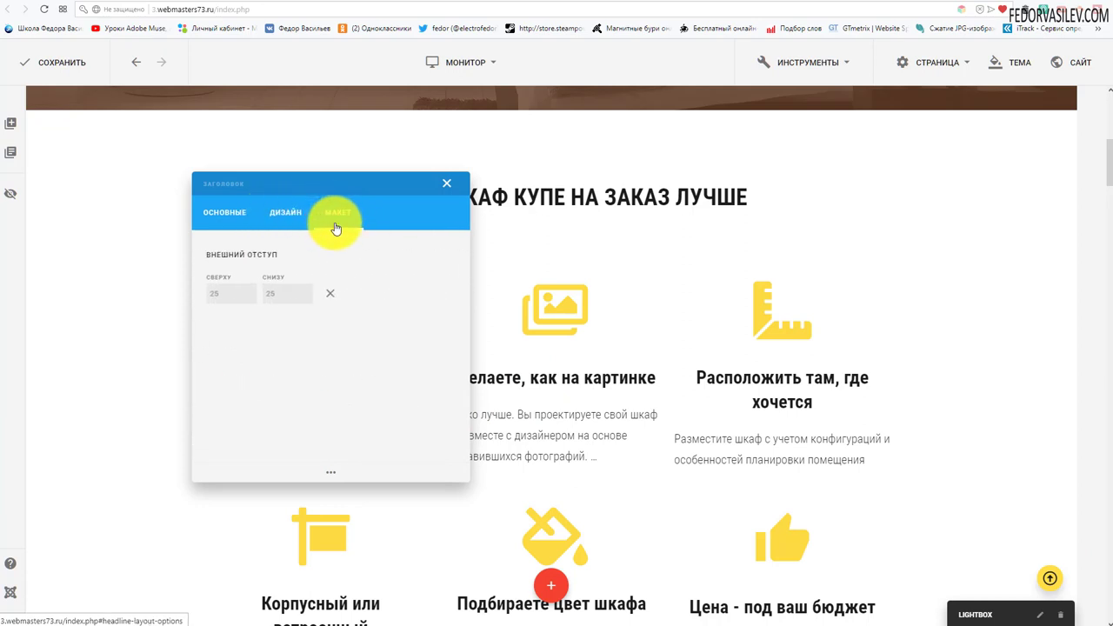
click(446, 183)
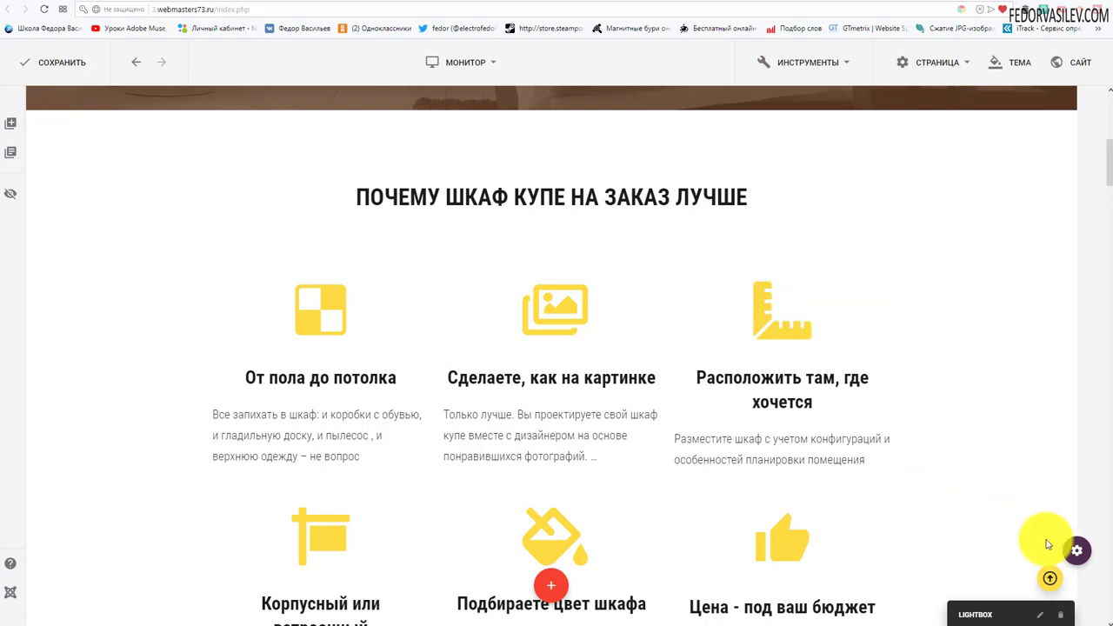
Step: Examine the outer margins and inner padding of the "Почему шкаф купе на заказ лучше" section and close its settings without editing
mouse_move(1064, 546)
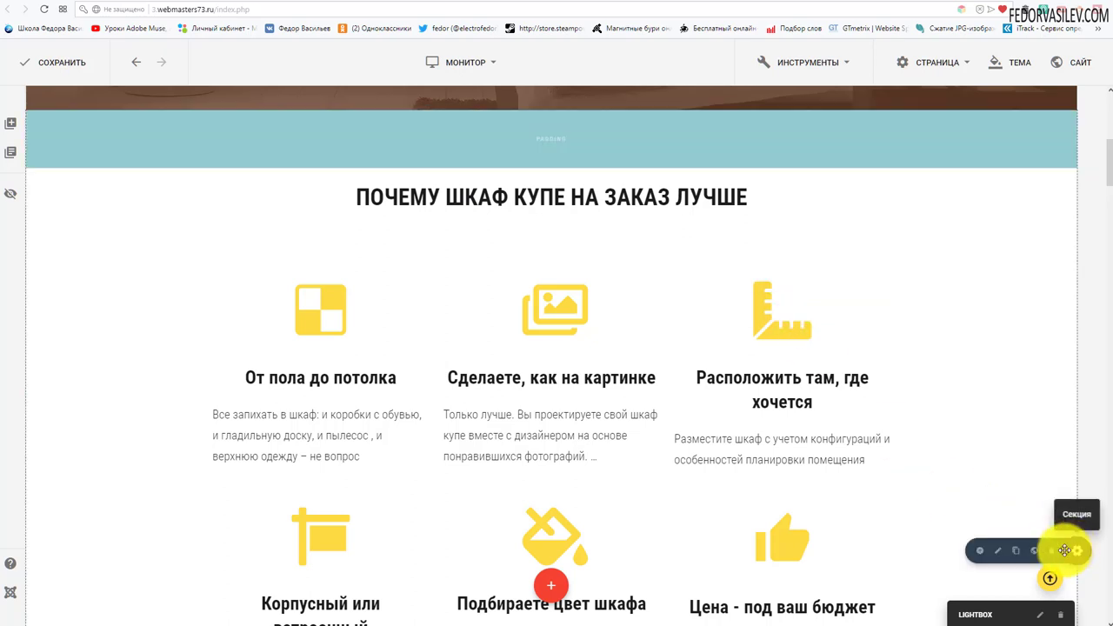
click(999, 553)
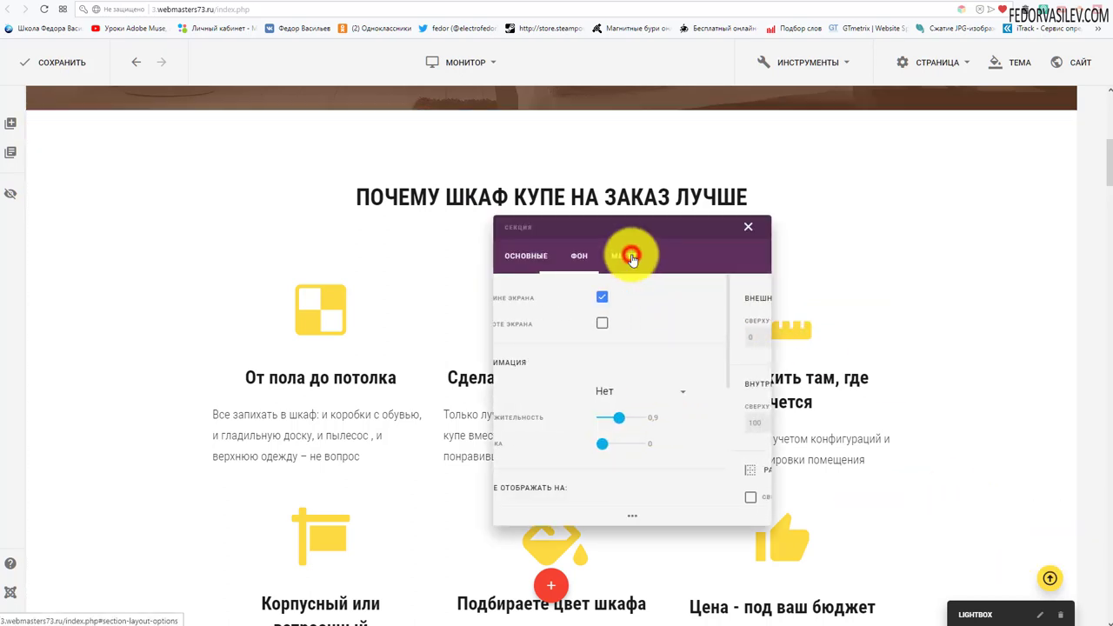
click(628, 257)
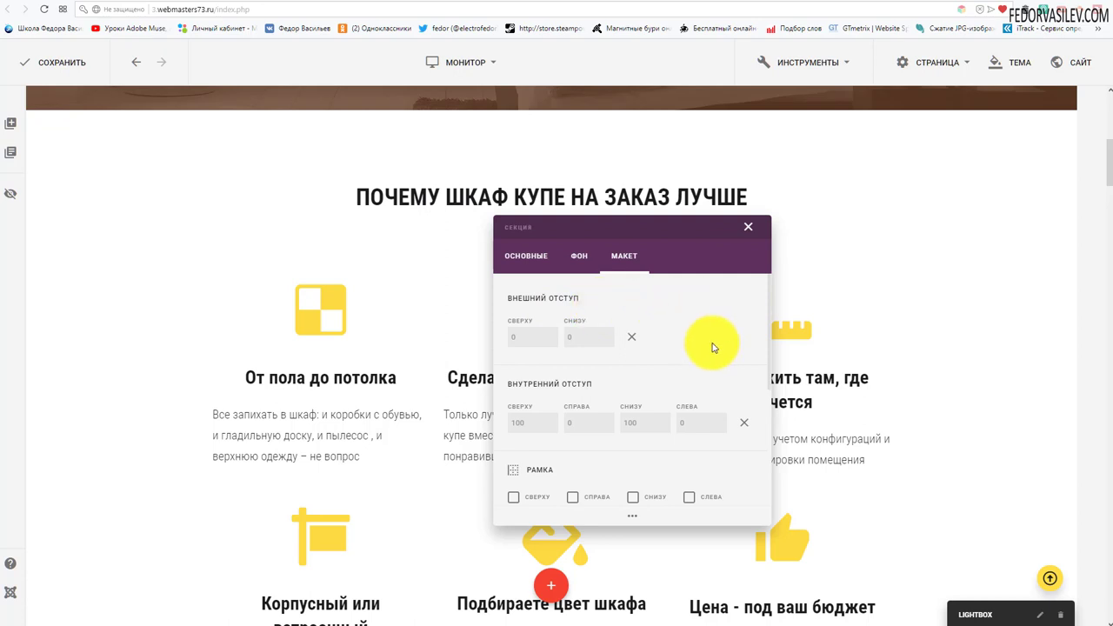
scroll(380, 332, up, 2)
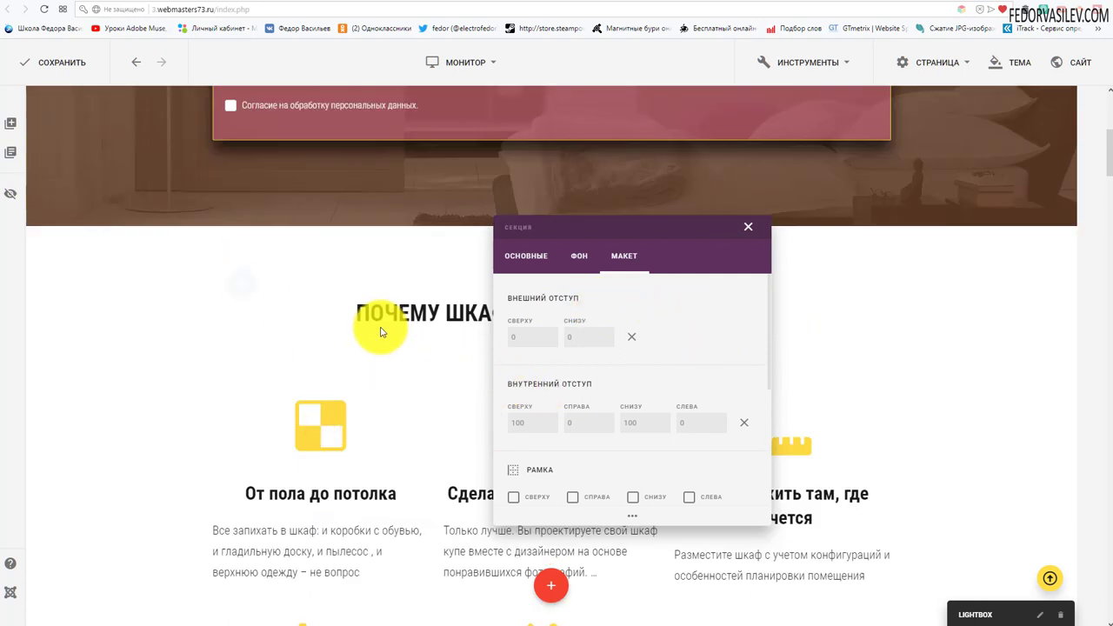
drag(597, 246, 751, 283)
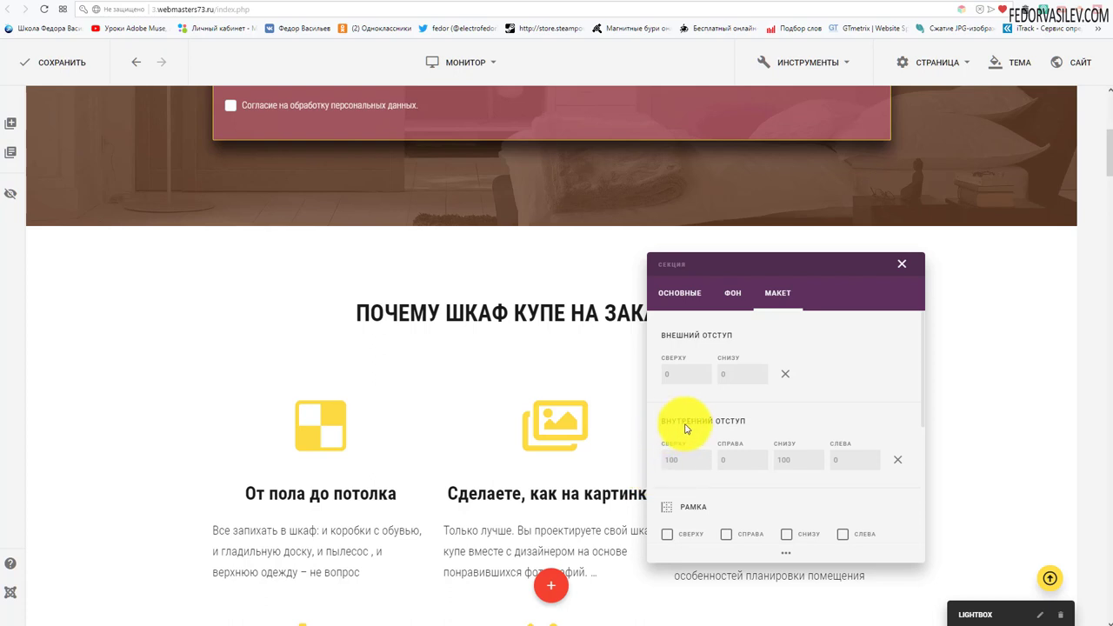
click(658, 463)
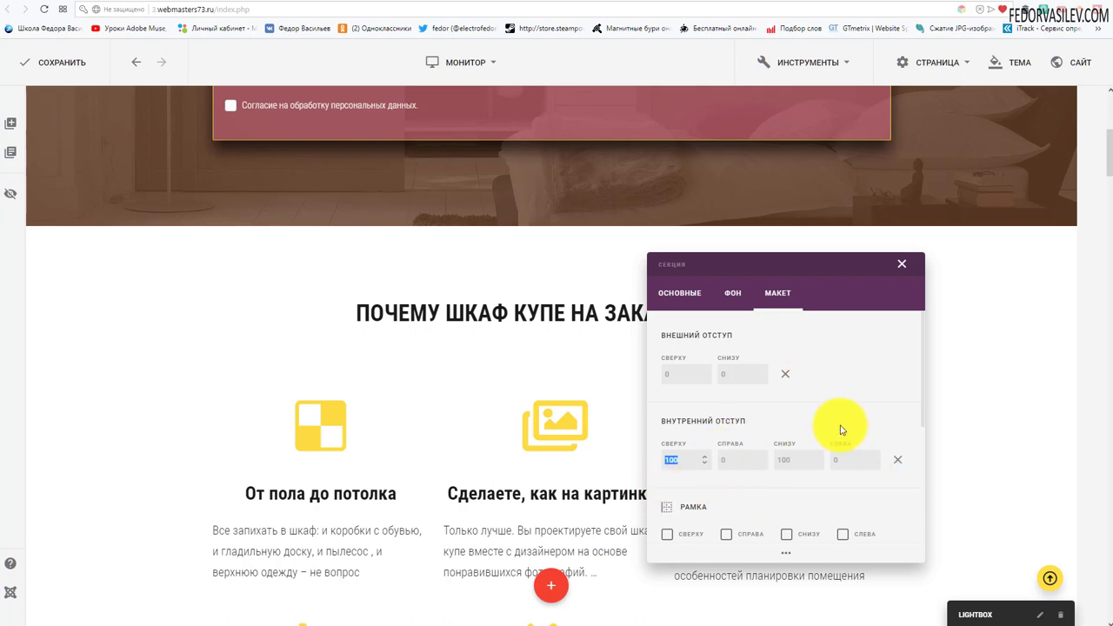
scroll(828, 400, down, 3)
scroll(792, 400, up, 3)
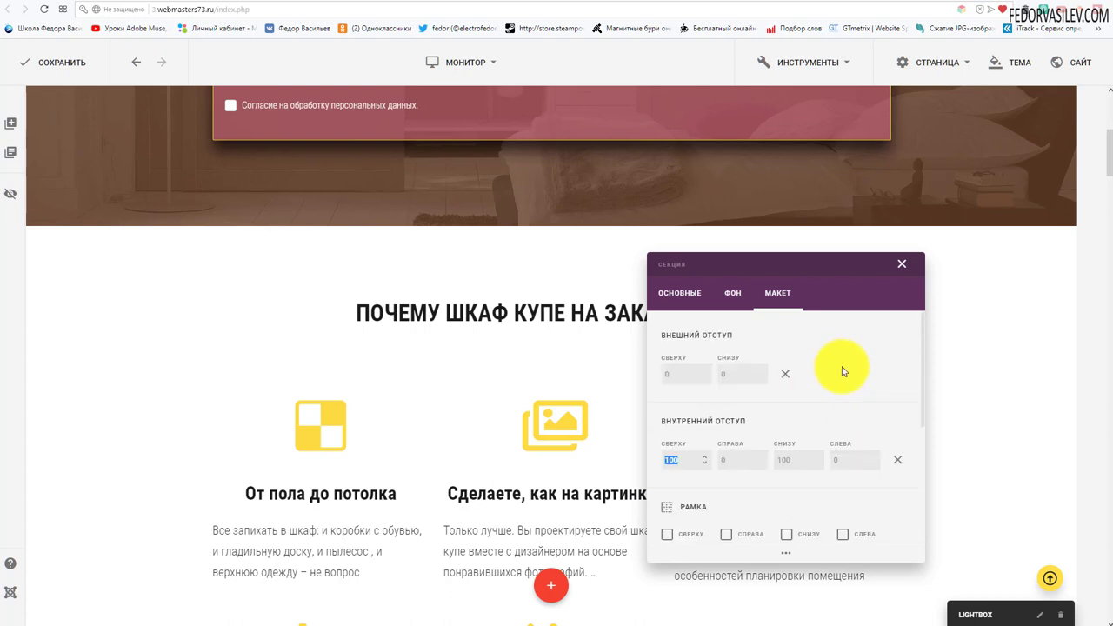
click(902, 263)
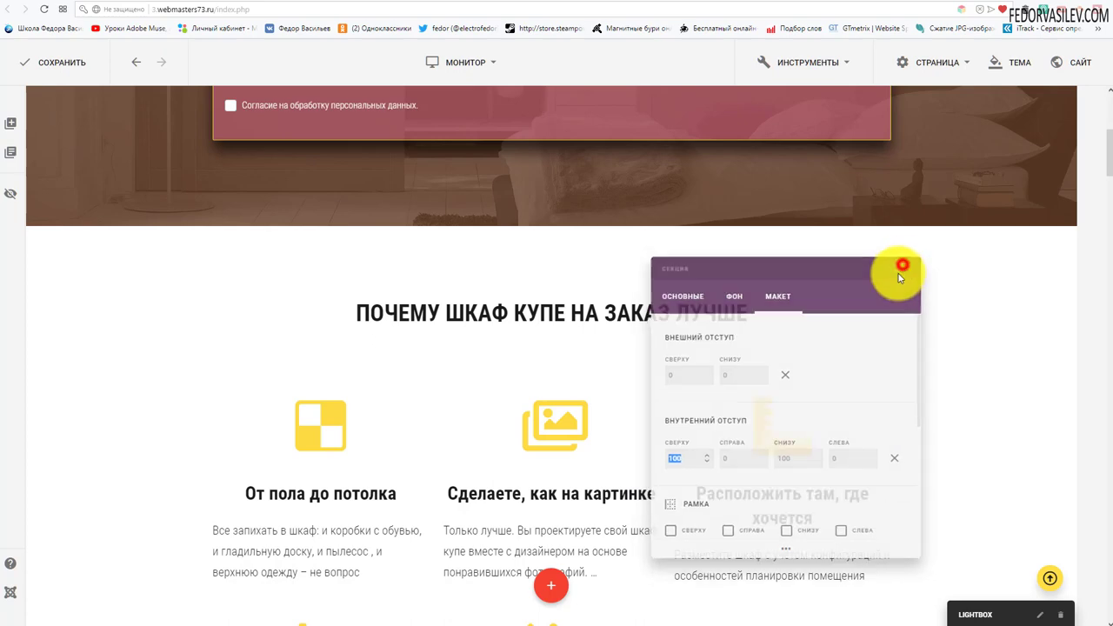
Step: Compare the page's sections from the header to the work stages and locate each section's own edit controls
scroll(924, 397, down, 4)
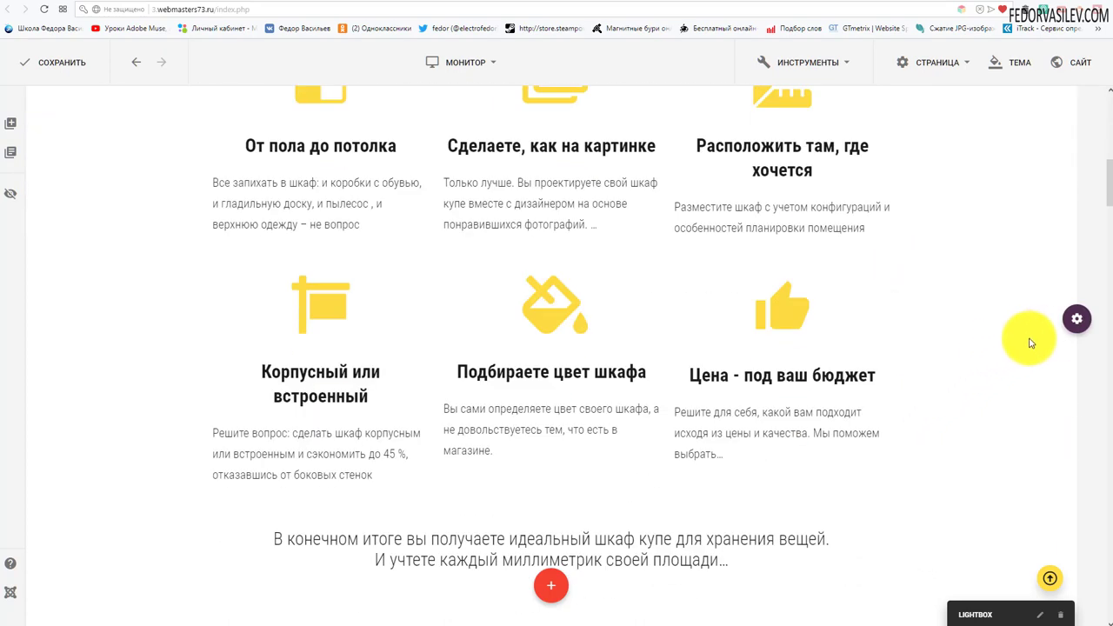
mouse_move(1078, 317)
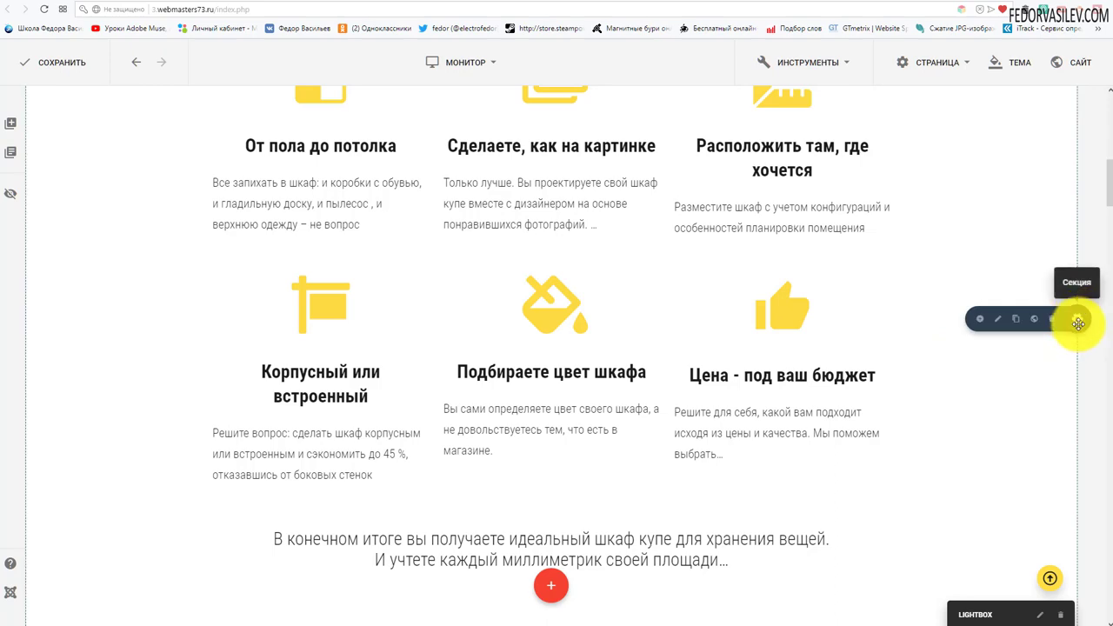
scroll(1077, 320, up, 10)
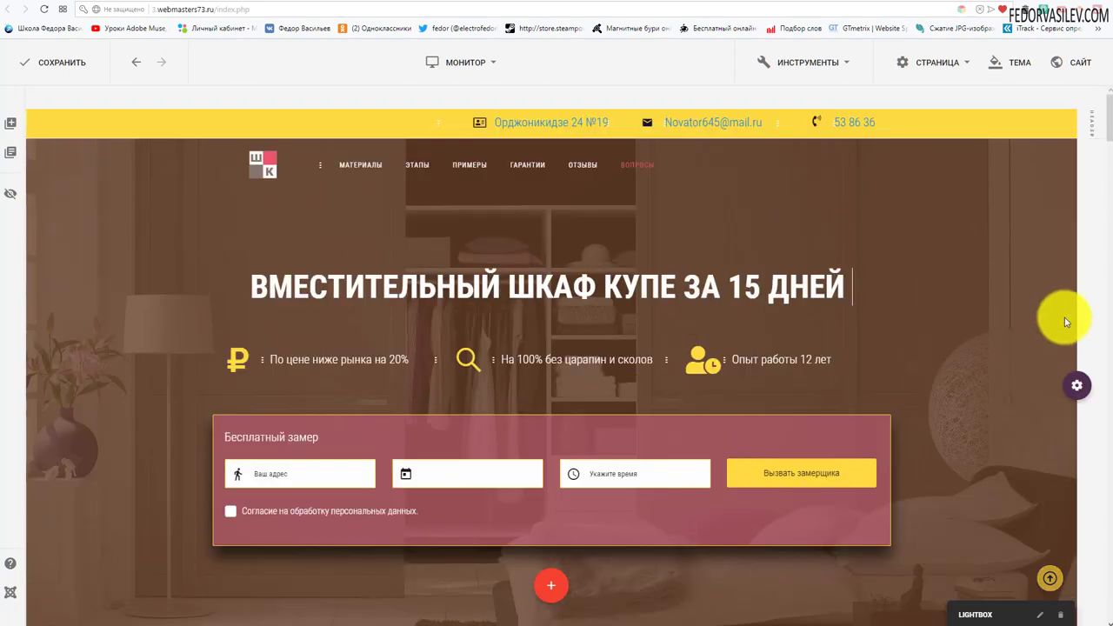
scroll(1076, 378, down, 6)
scroll(1069, 374, down, 15)
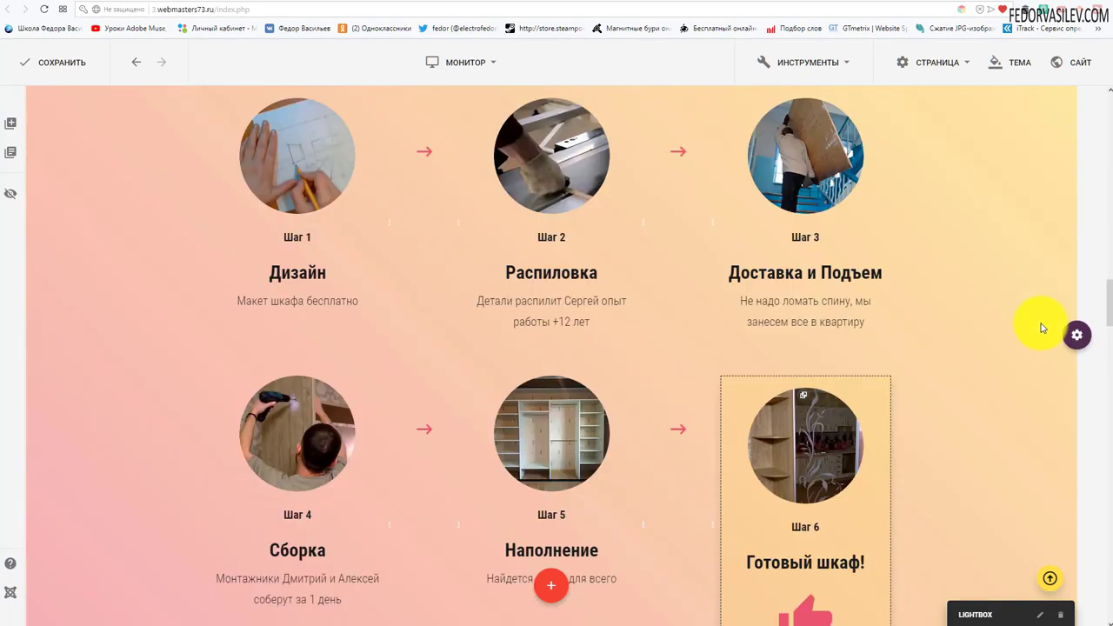
mouse_move(1082, 338)
scroll(1078, 335, up, 12)
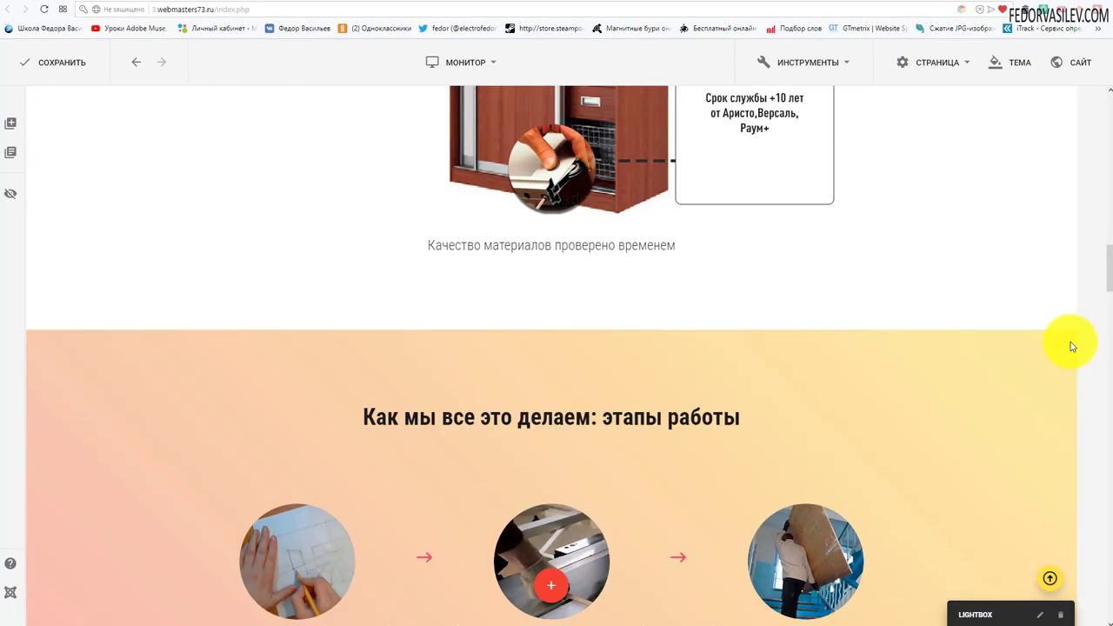
scroll(1056, 339, up, 2)
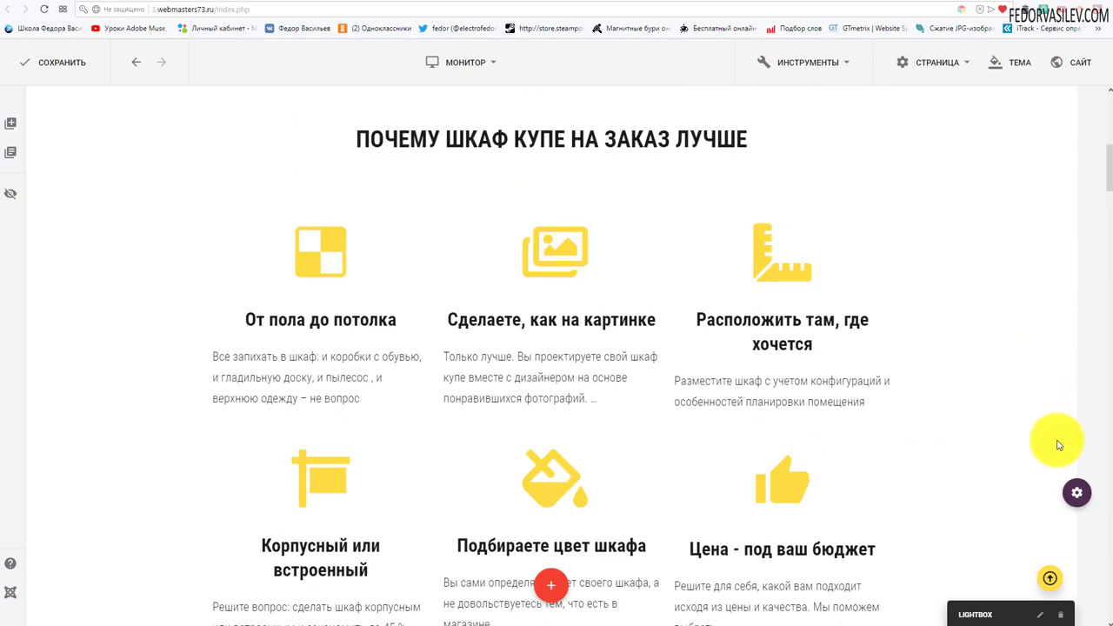
mouse_move(1073, 484)
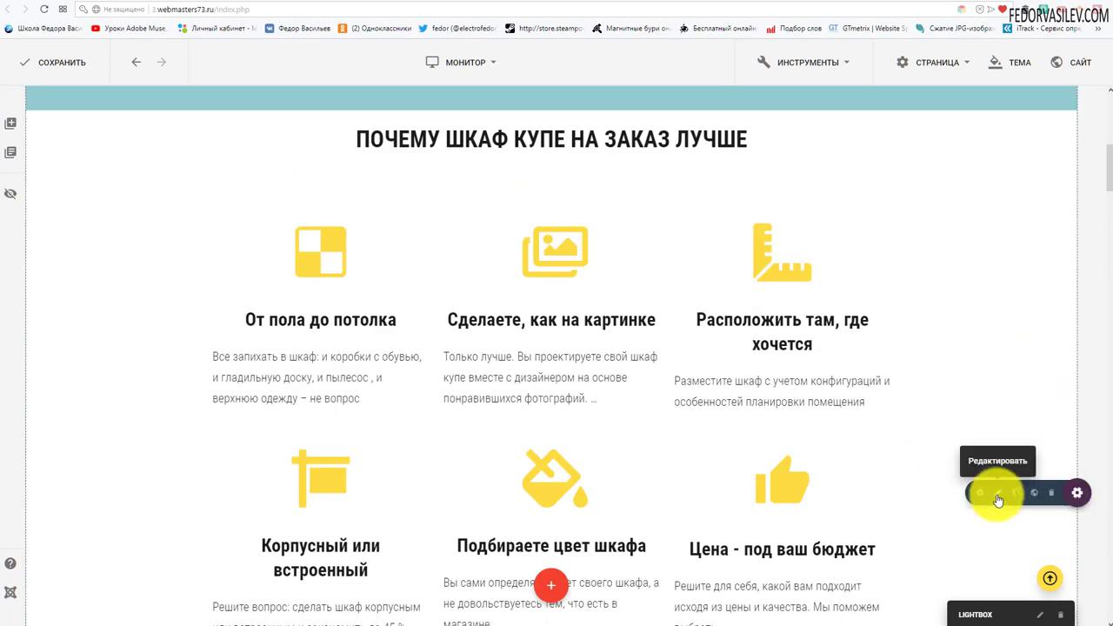
Step: Look through the remaining sections, from the work stages past the guarantee and reviews down to the footer
scroll(939, 348, down, 14)
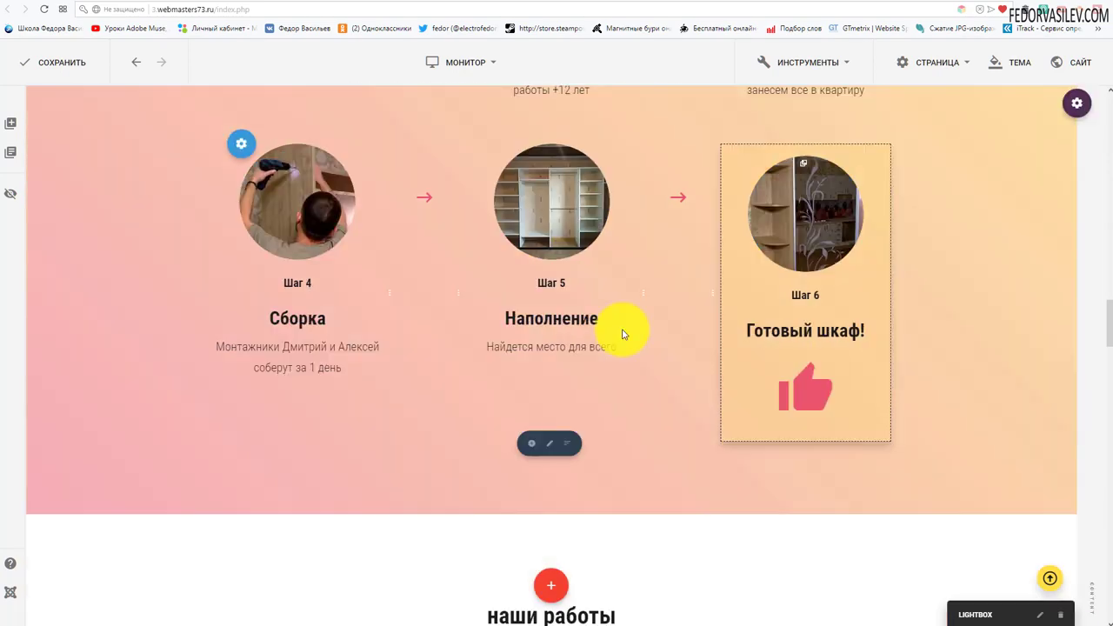
scroll(623, 334, down, 15)
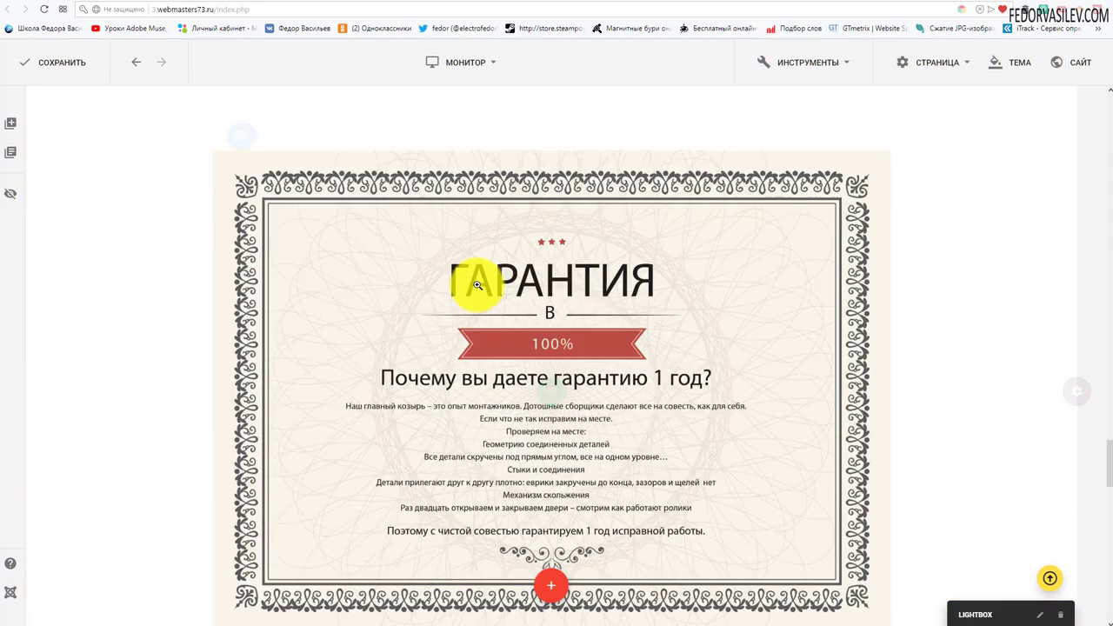
scroll(476, 285, down, 10)
scroll(474, 286, down, 6)
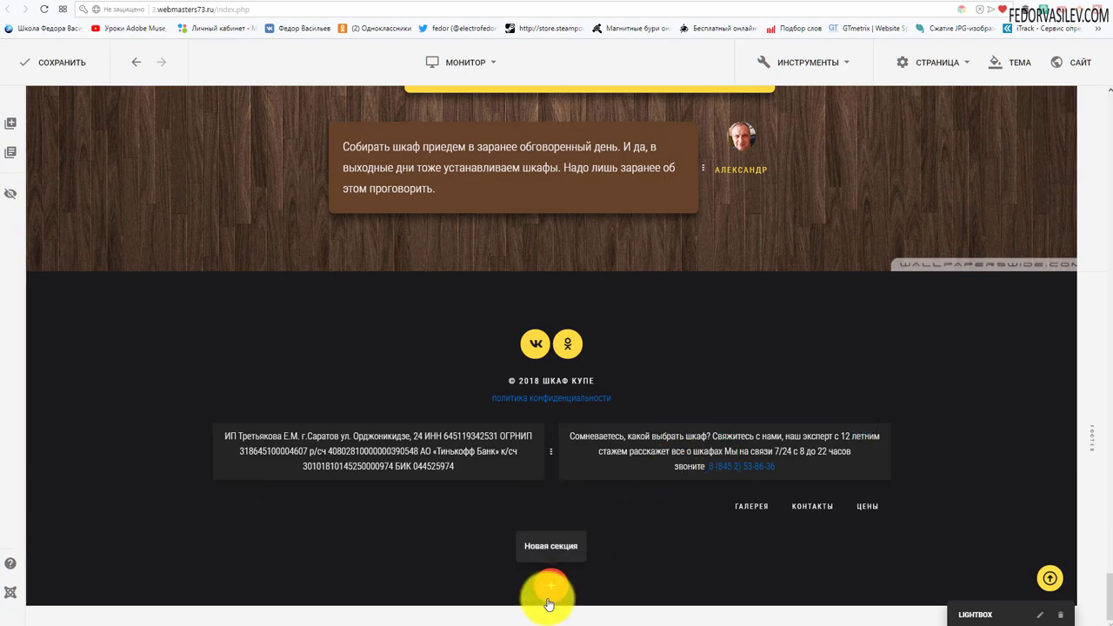
scroll(465, 423, up, 12)
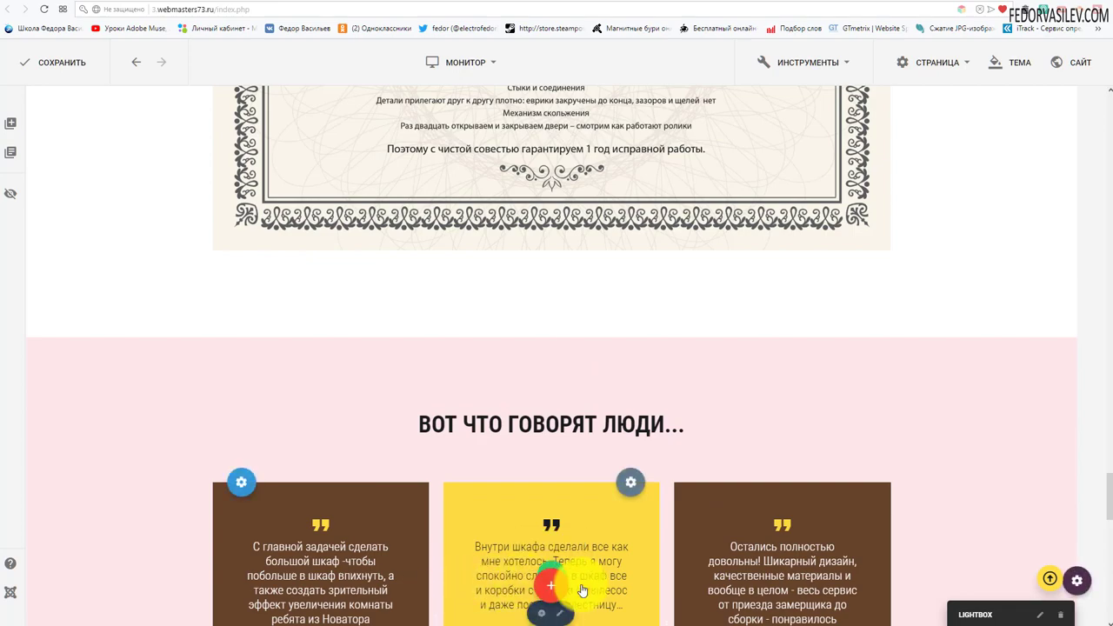
scroll(713, 462, up, 9)
scroll(711, 462, down, 5)
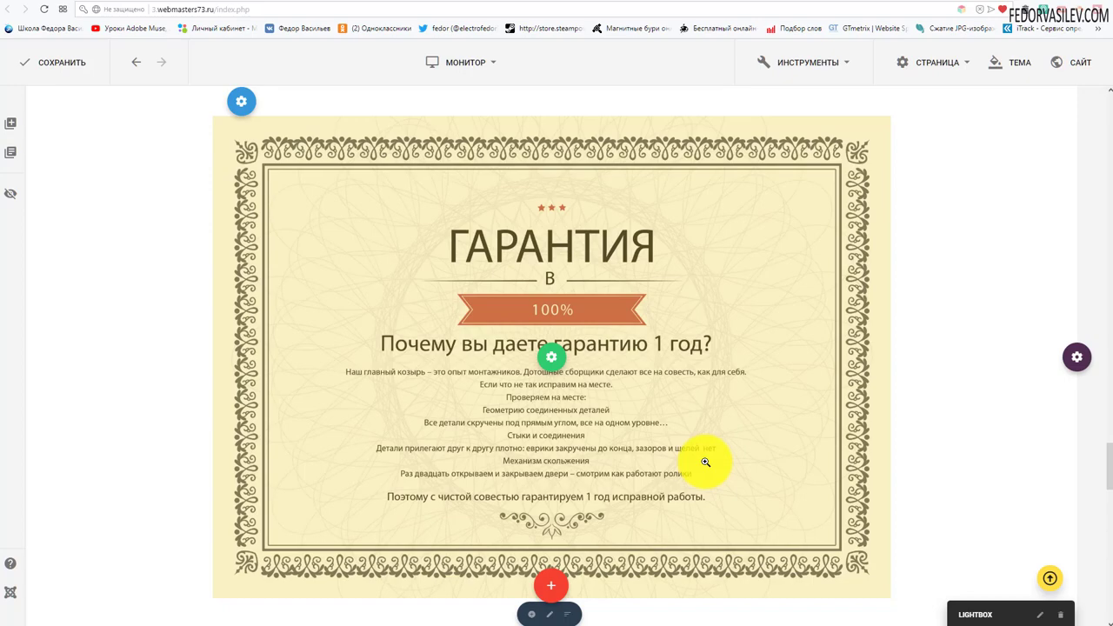
scroll(705, 462, down, 12)
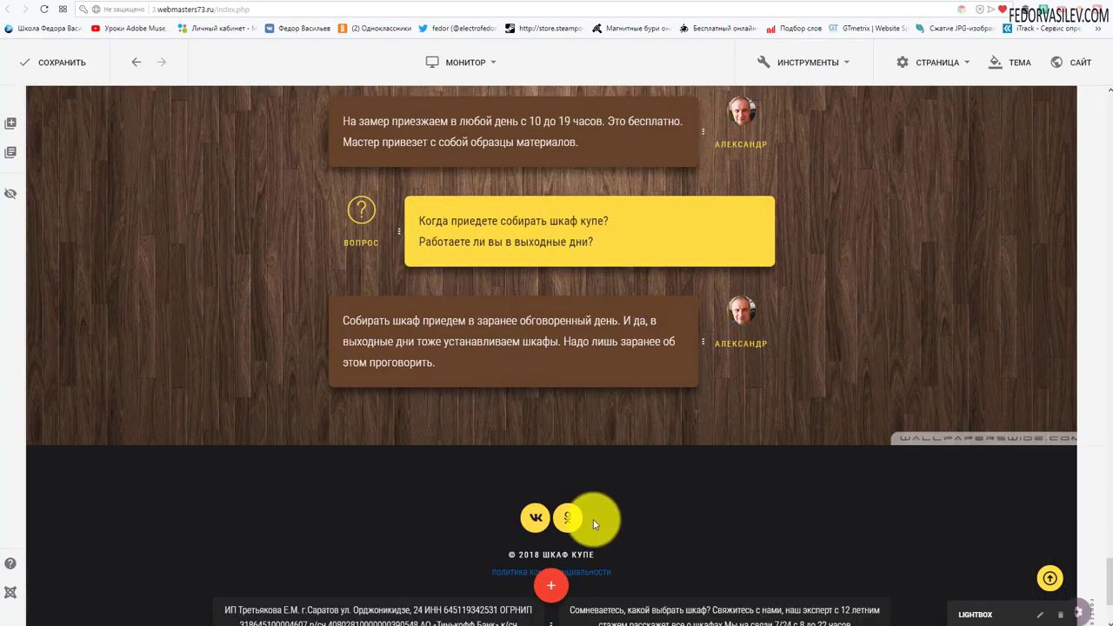
Step: Add a new one-column section between the questions section and the footer
click(557, 589)
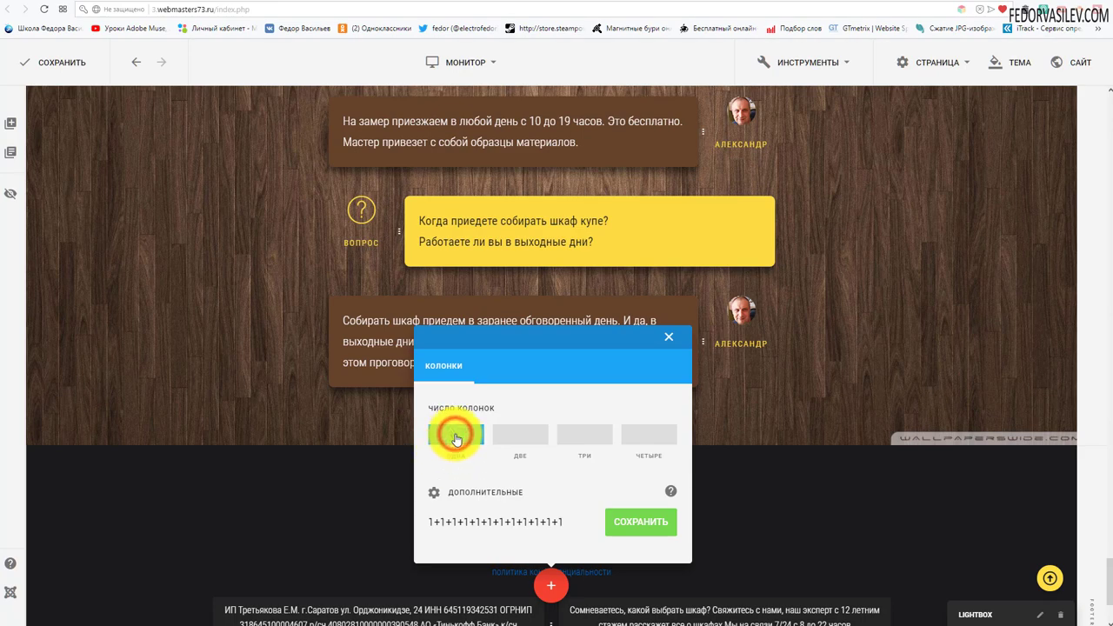
click(456, 440)
scroll(303, 377, down, 3)
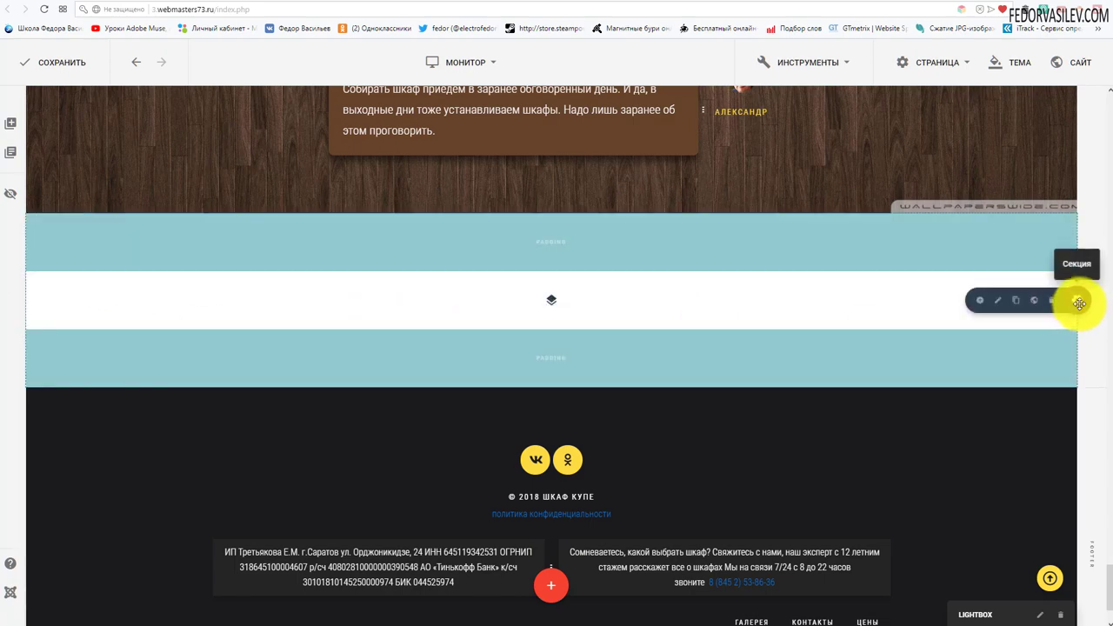
Step: Review the new empty section's layout and background settings and close them without editing
click(995, 300)
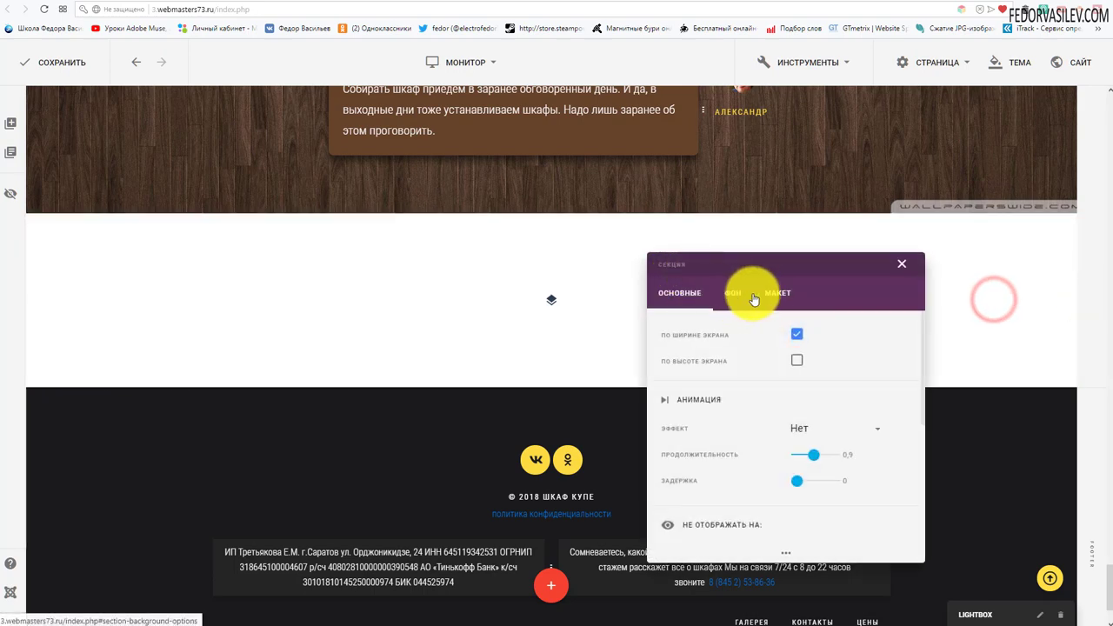
click(776, 293)
click(733, 293)
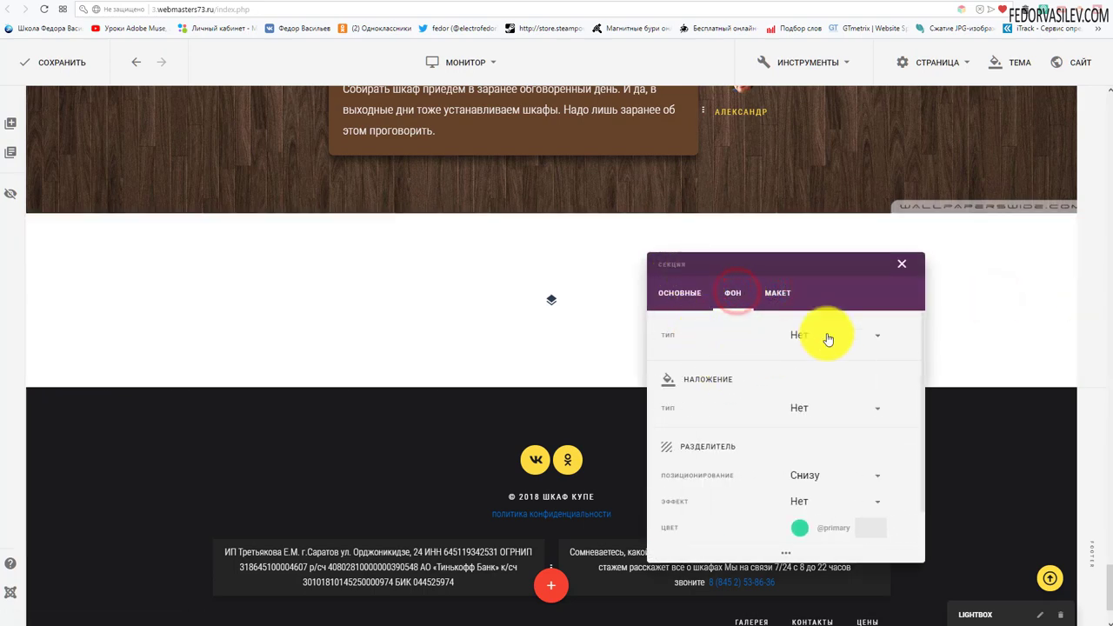
click(902, 263)
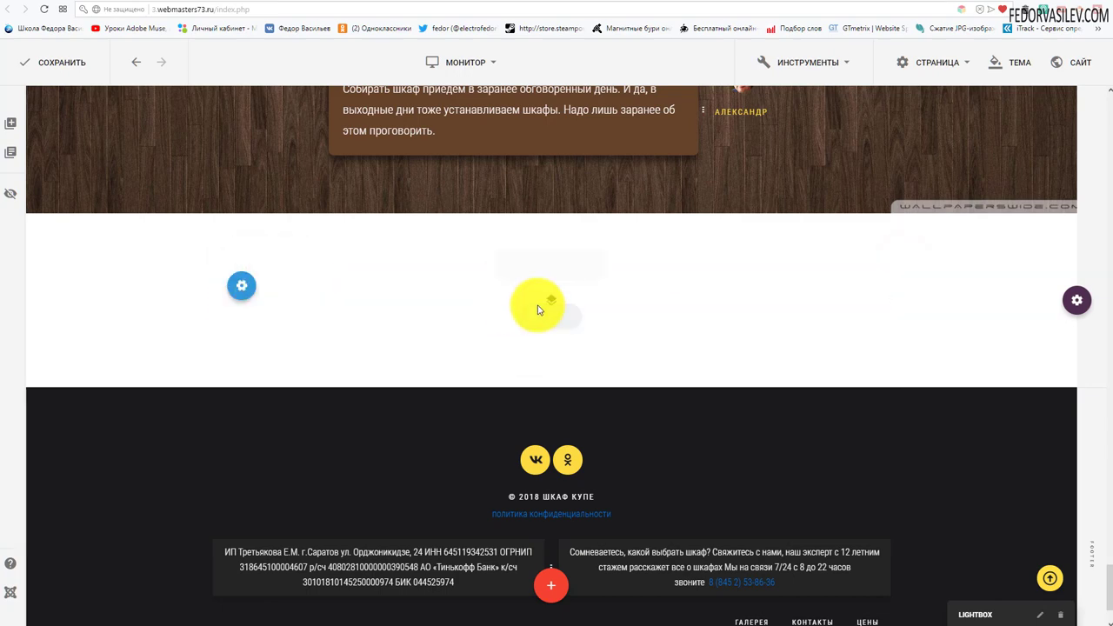
Step: Open the plugin library for the new section's empty column and look through its groups, from content to social
mouse_move(241, 289)
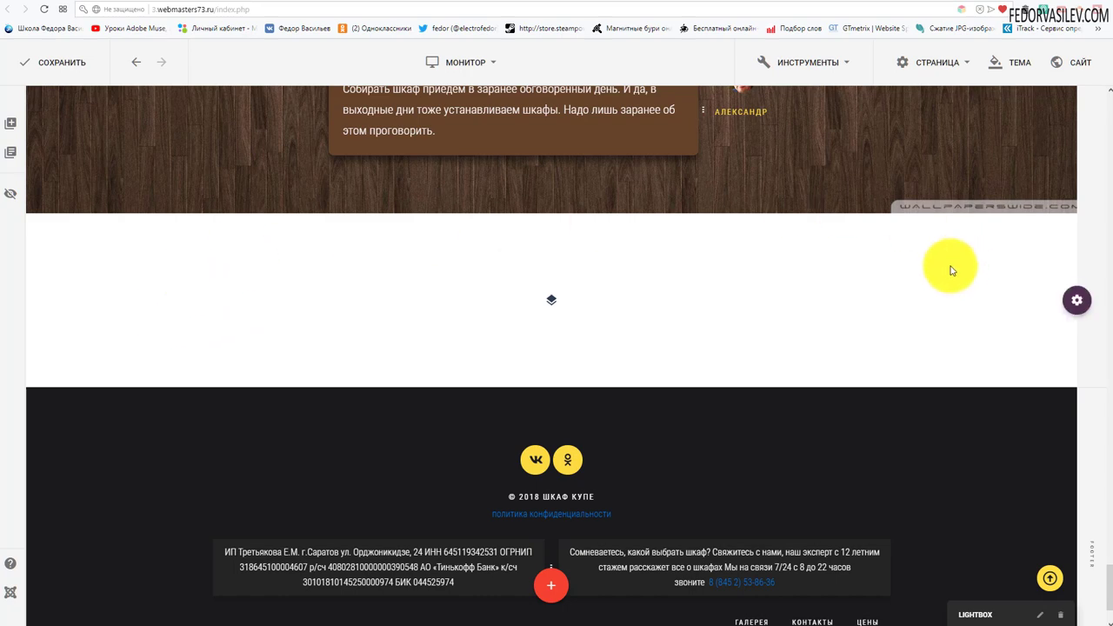
mouse_move(1075, 307)
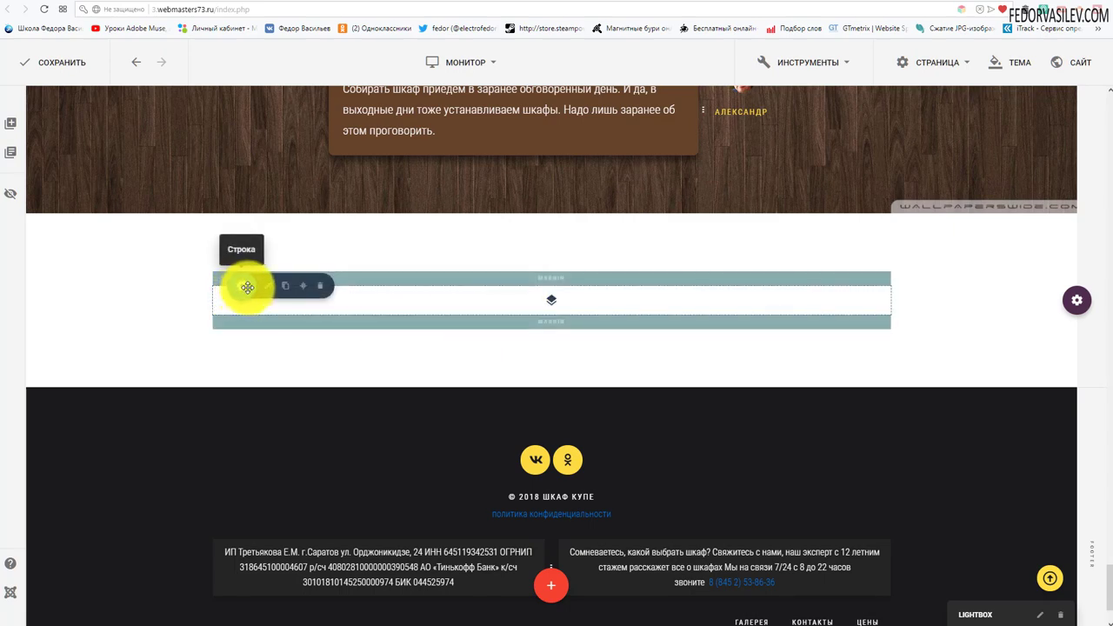
click(551, 302)
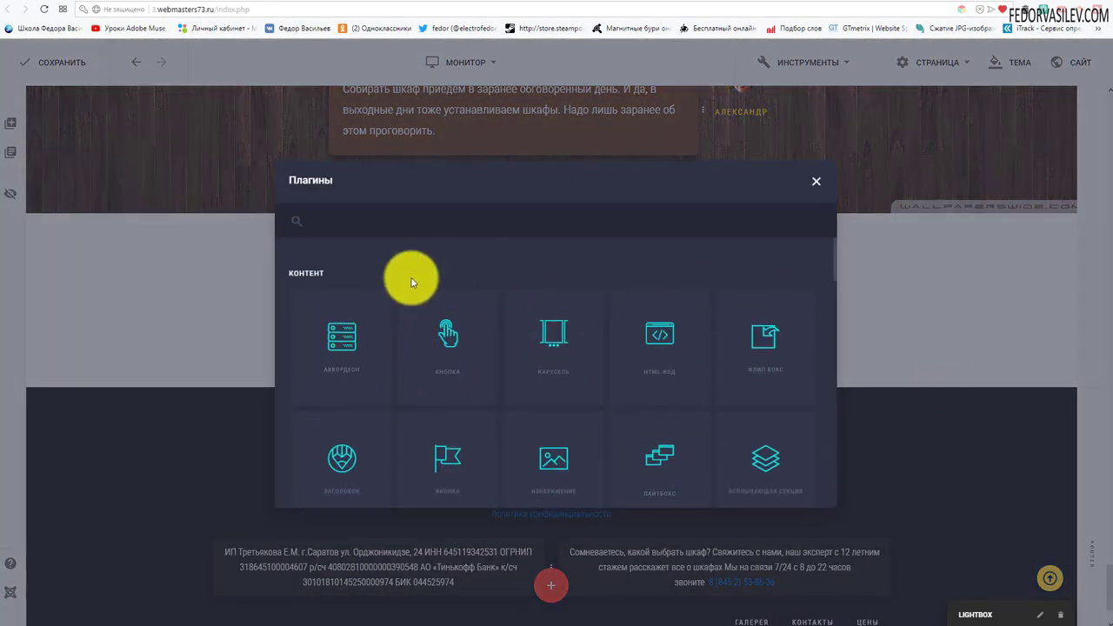
scroll(361, 278, down, 10)
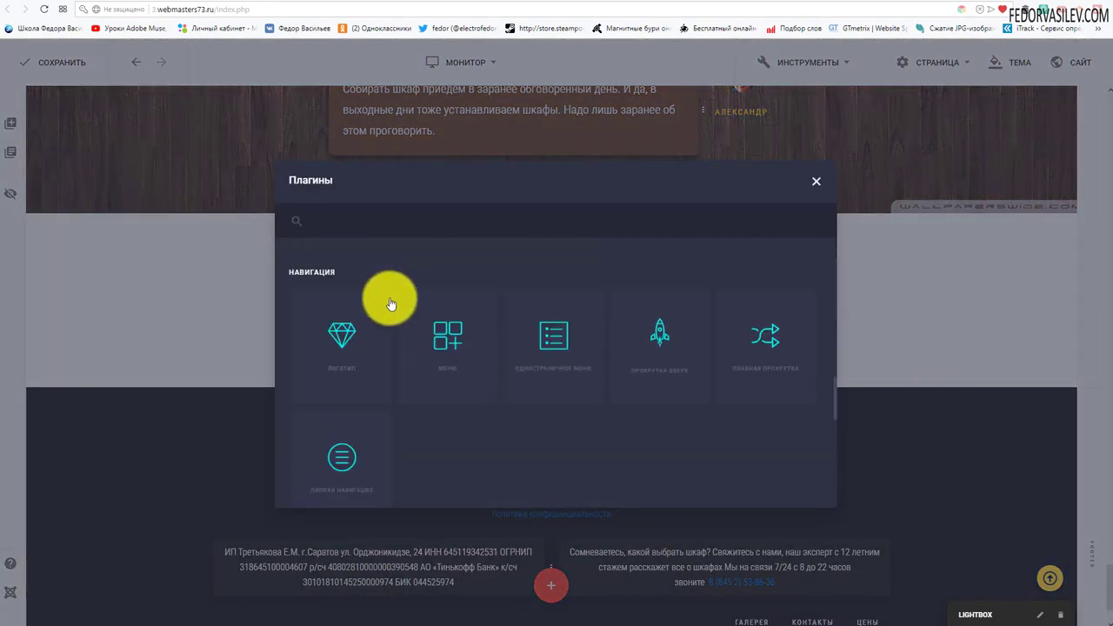
scroll(391, 304, down, 5)
scroll(447, 291, up, 6)
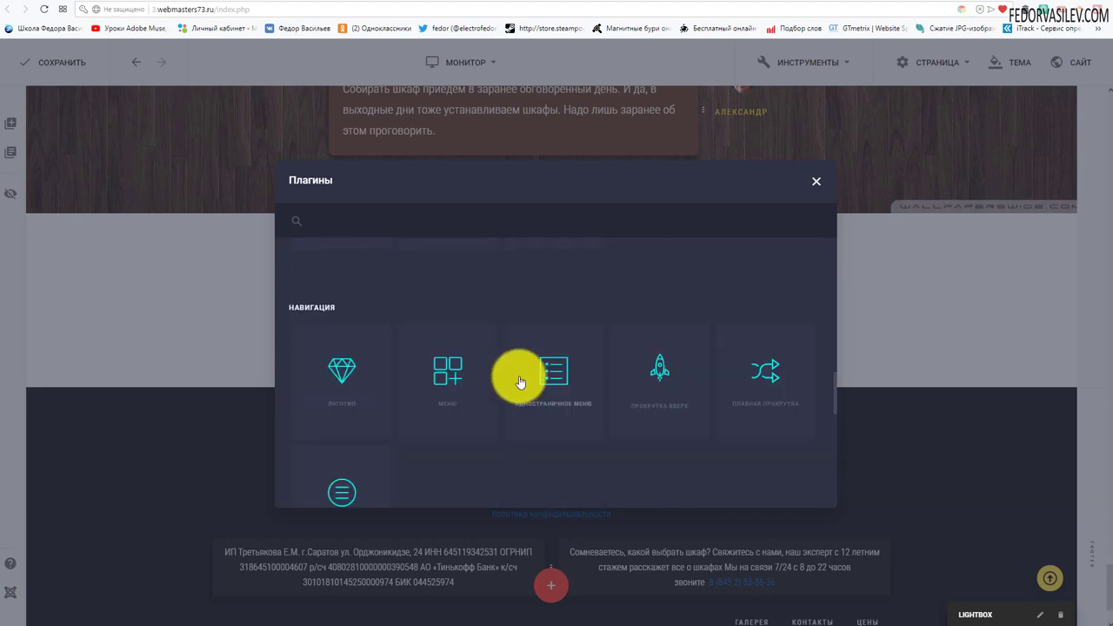
scroll(519, 383, up, 10)
scroll(525, 373, down, 15)
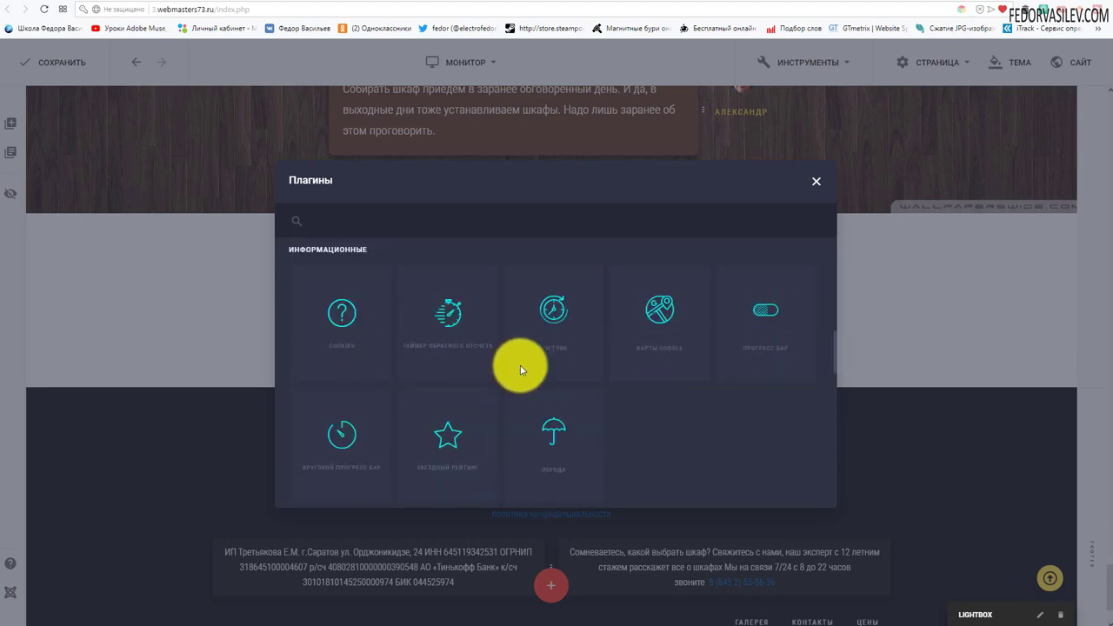
scroll(528, 361, up, 15)
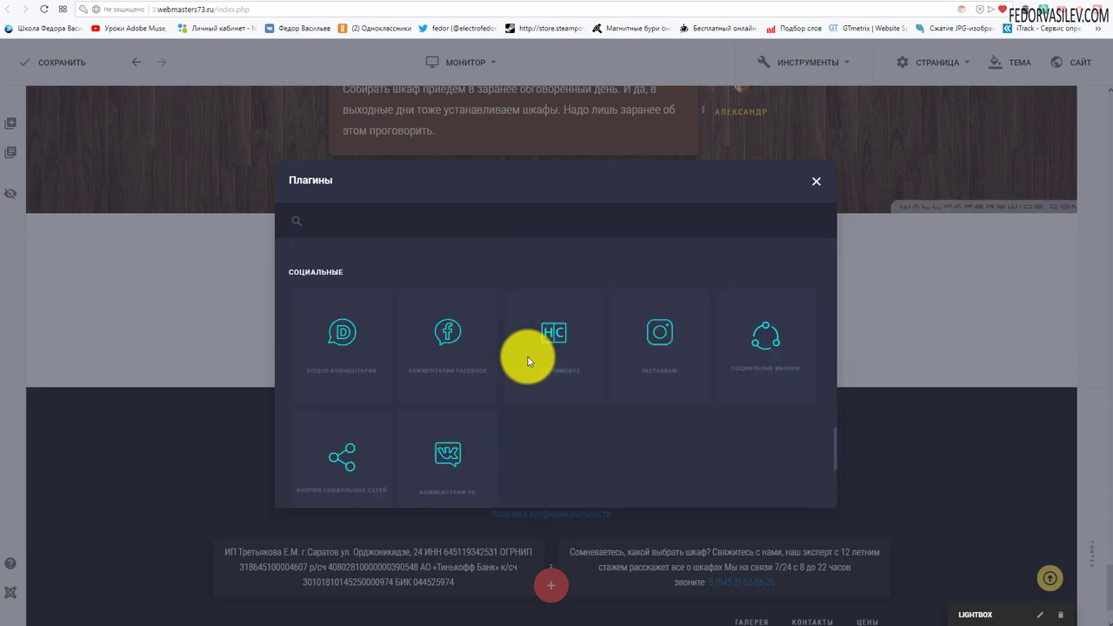
scroll(528, 361, up, 2)
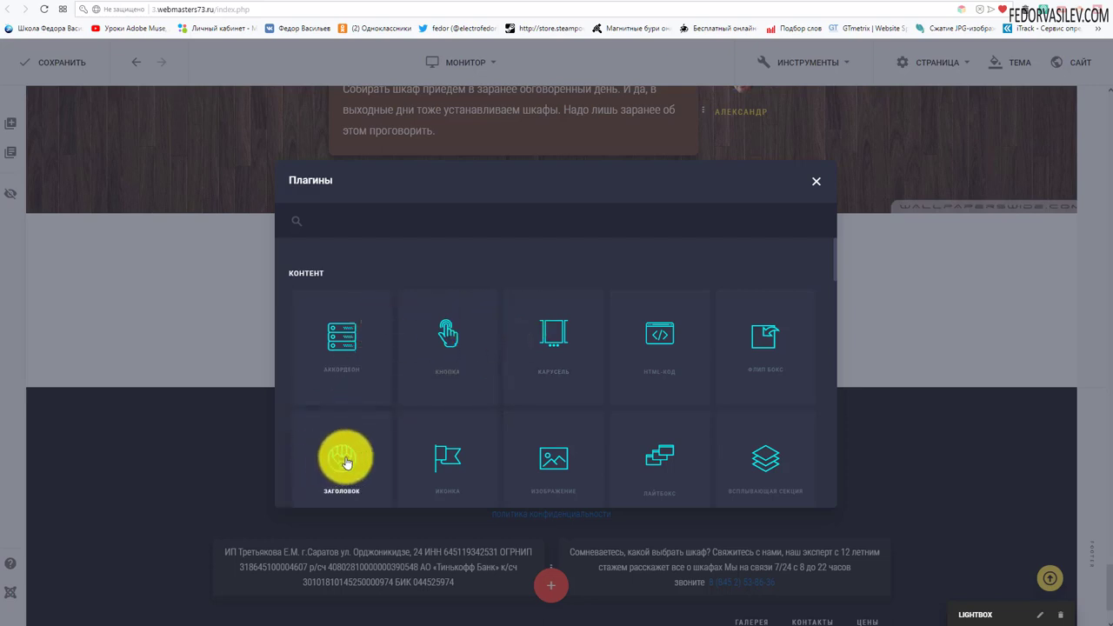
Step: Insert an Image element (Изображение) with the picture 3.jpg into the new section's empty column
scroll(343, 423, down, 1)
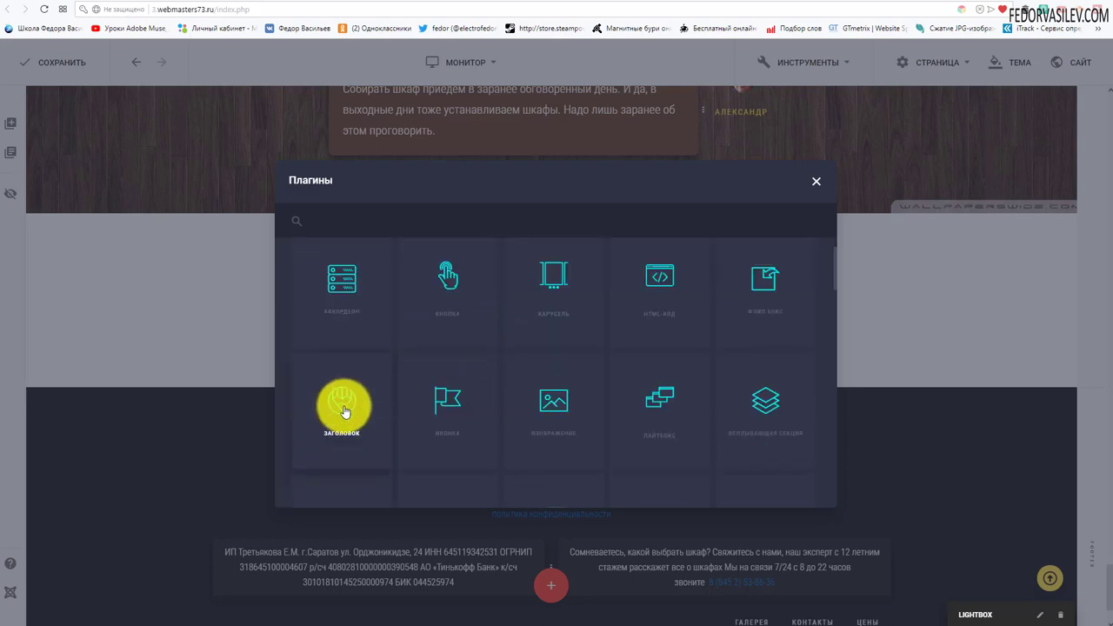
scroll(344, 412, down, 1)
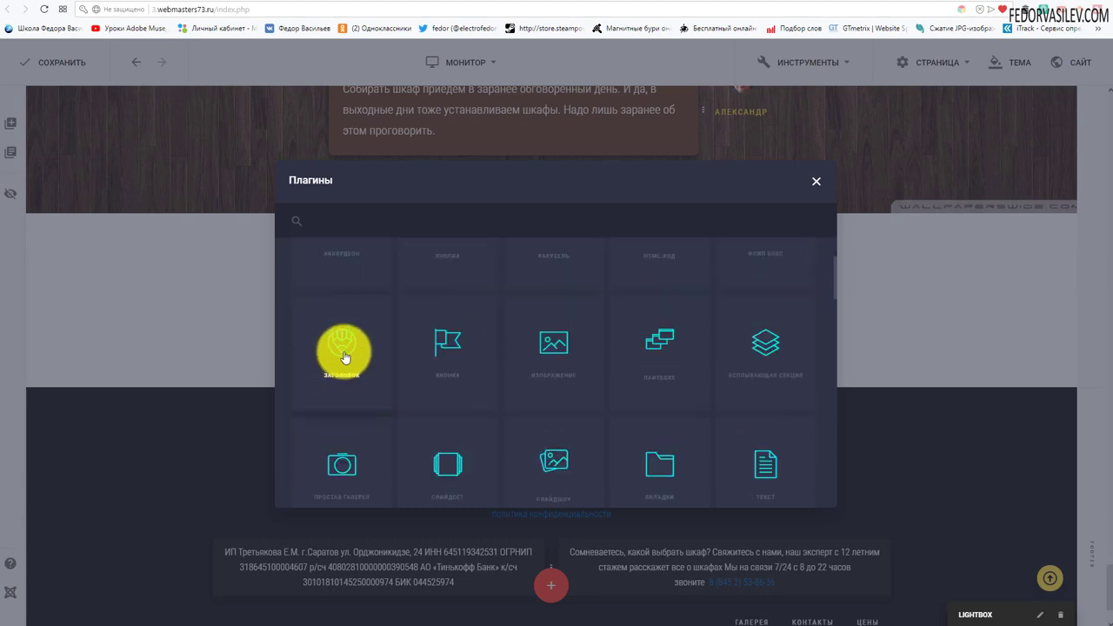
scroll(347, 357, up, 2)
scroll(357, 356, down, 2)
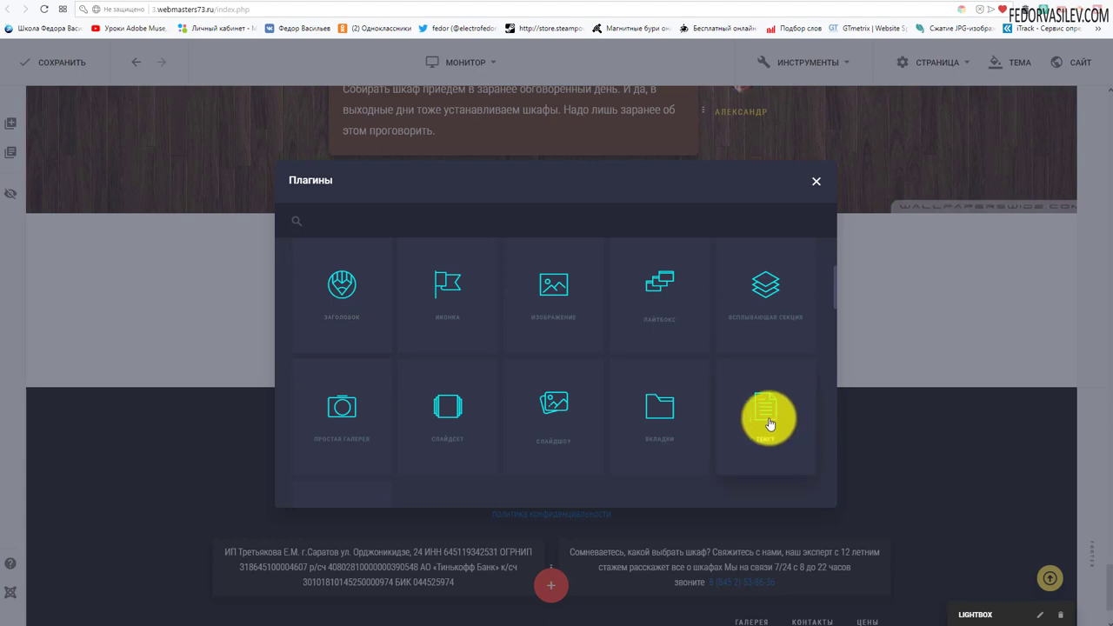
scroll(769, 417, down, 1)
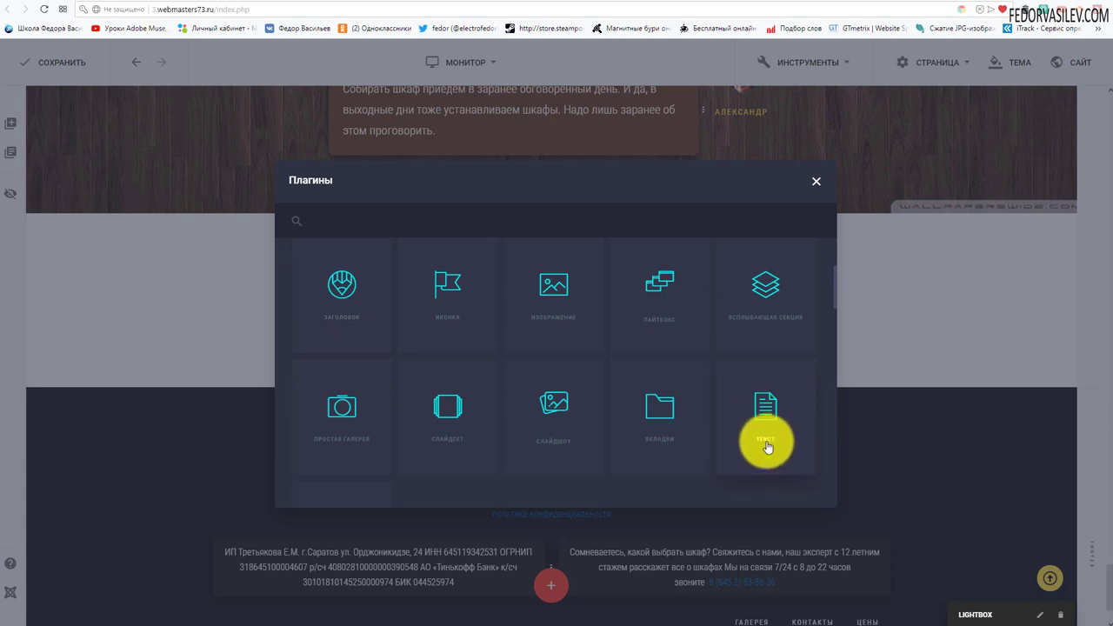
scroll(766, 440, up, 2)
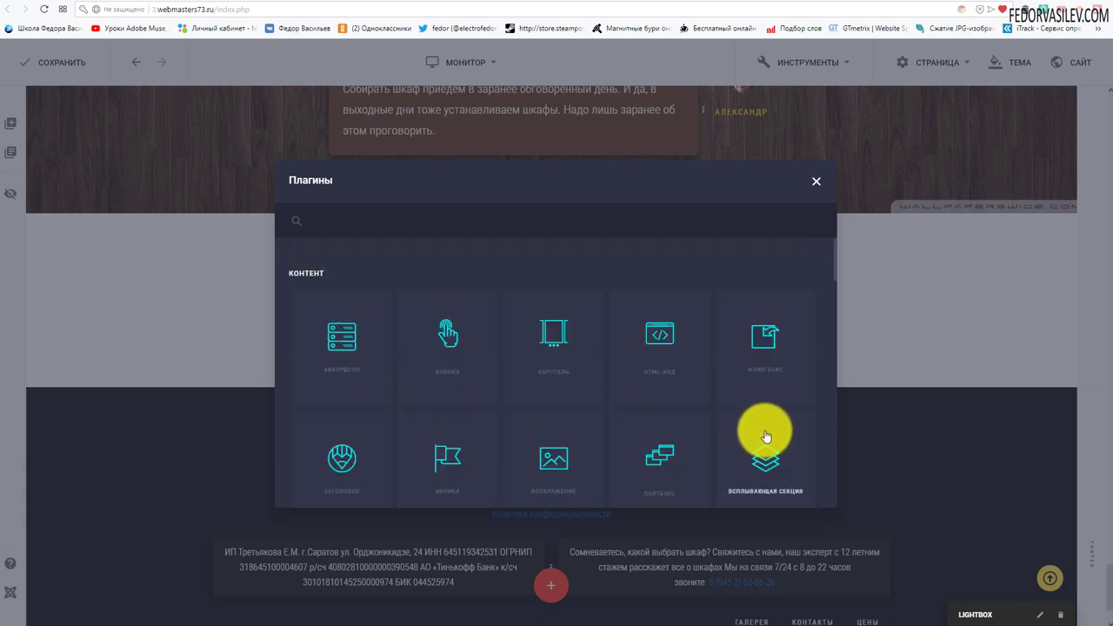
scroll(763, 424, down, 2)
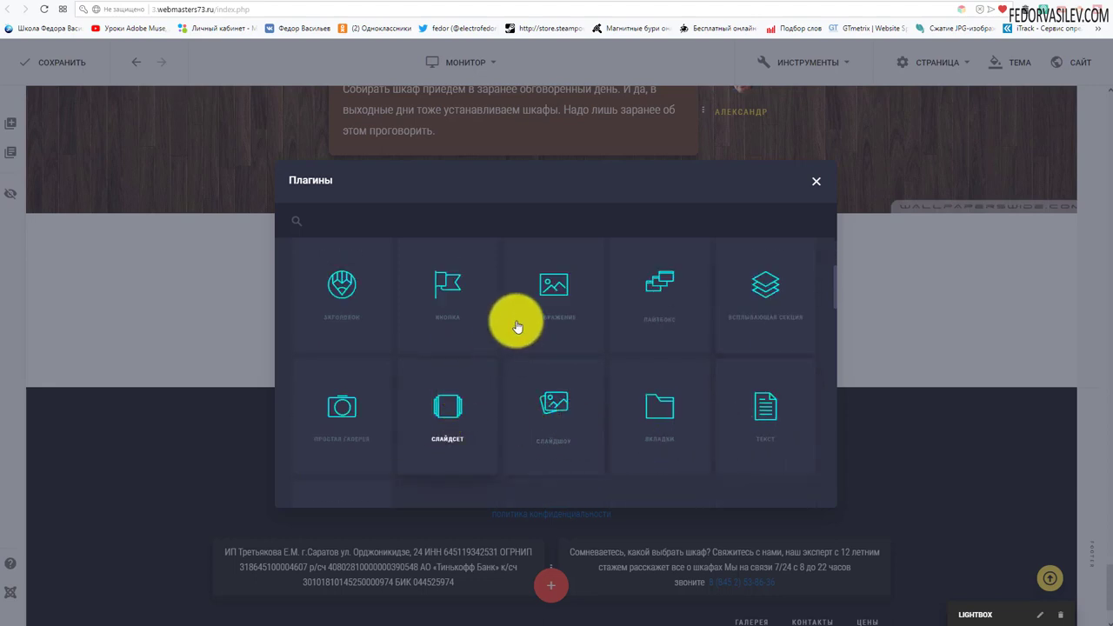
click(549, 298)
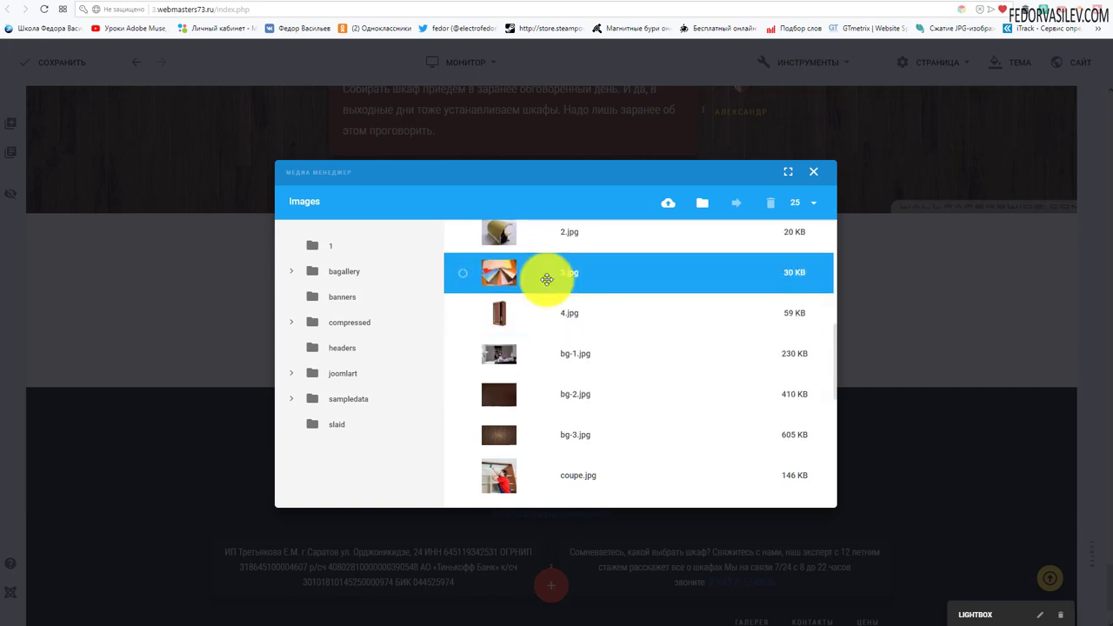
click(465, 278)
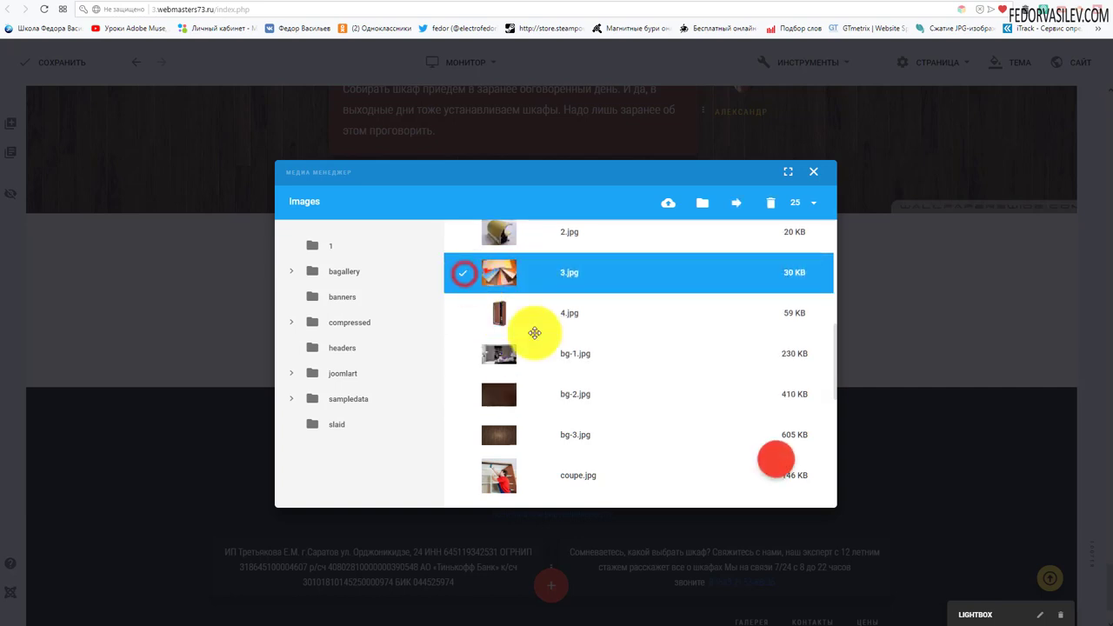
click(776, 458)
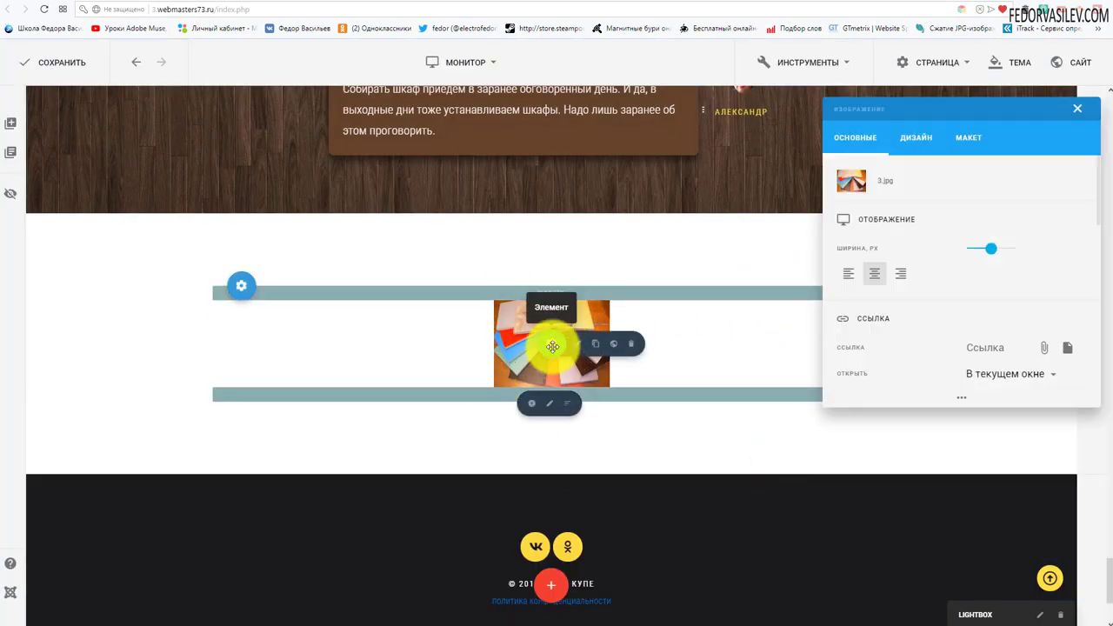
Step: Enlarge the inserted image to a width of 1700 px
drag(923, 109, 264, 70)
drag(338, 228, 347, 229)
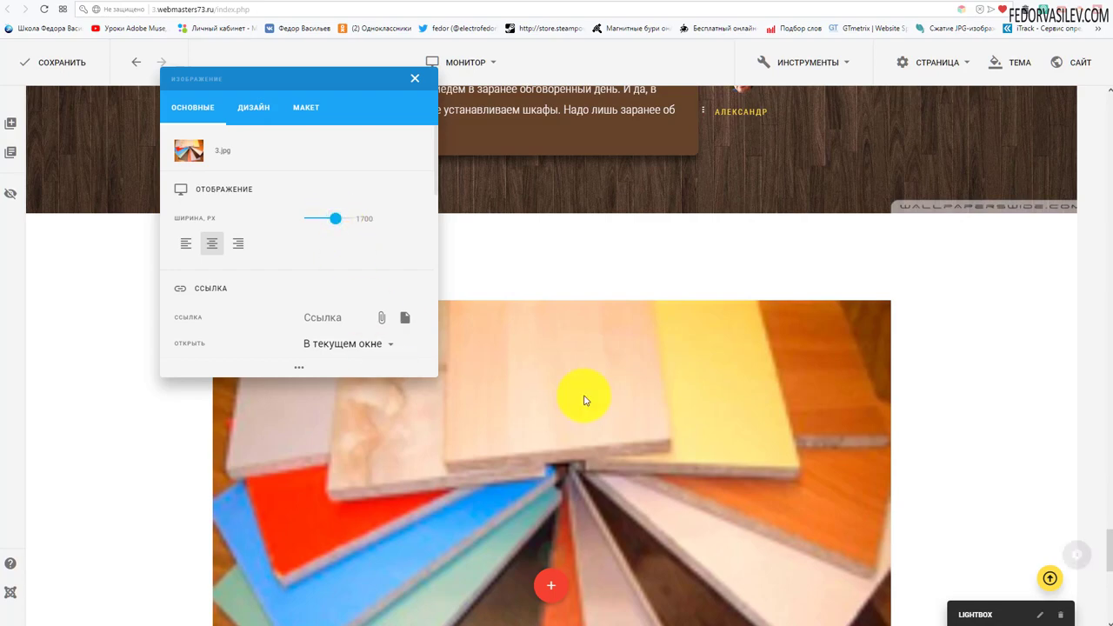
scroll(585, 400, down, 3)
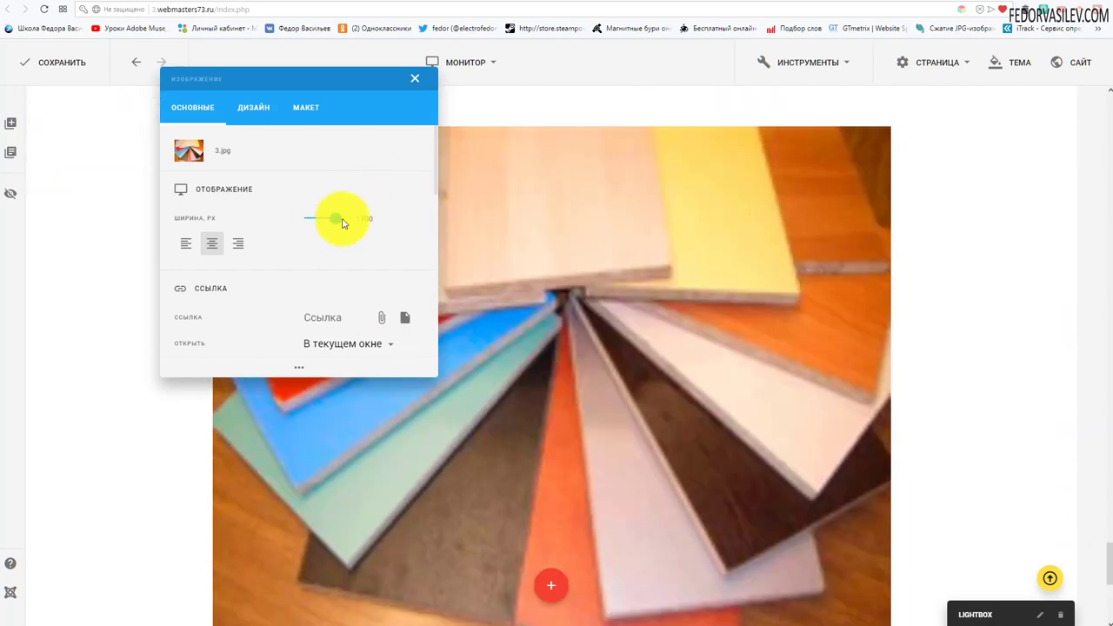
Step: Reduce the inserted image's width to 469 px
drag(318, 225, 336, 227)
drag(326, 224, 255, 256)
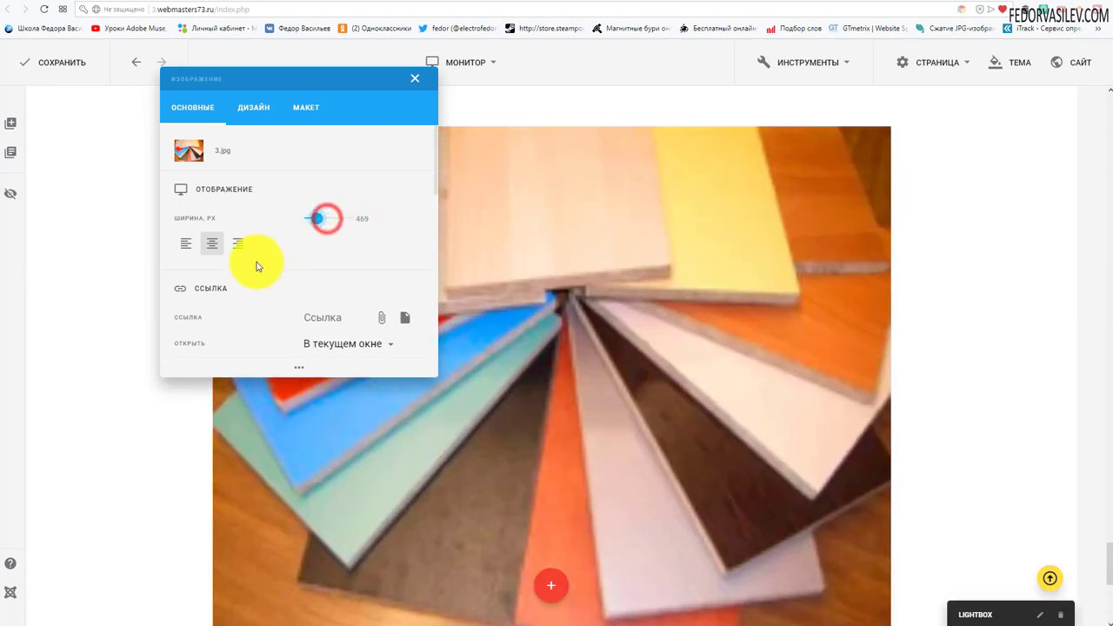
drag(303, 223, 306, 223)
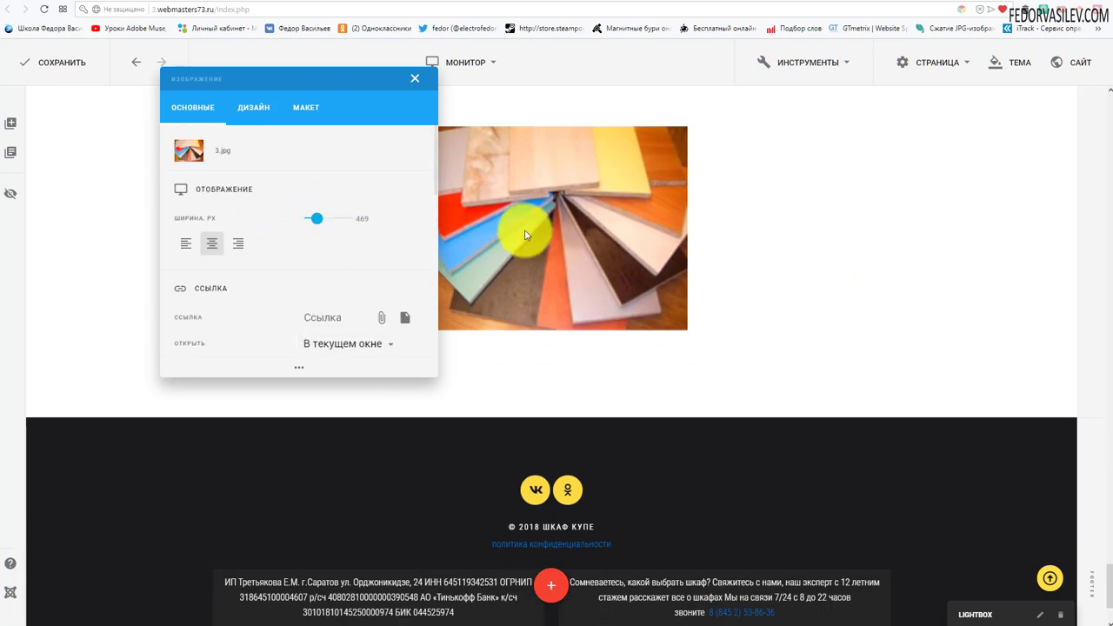
Step: Try the left, centre and right alignments on the image, finish with centre and close its settings
drag(403, 108, 246, 186)
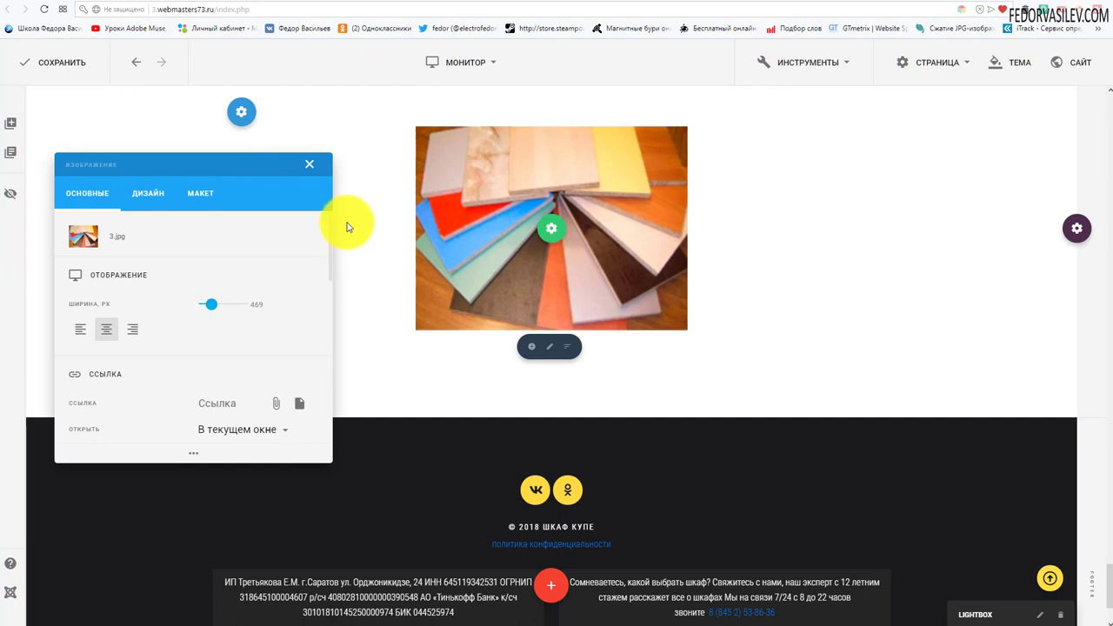
click(81, 333)
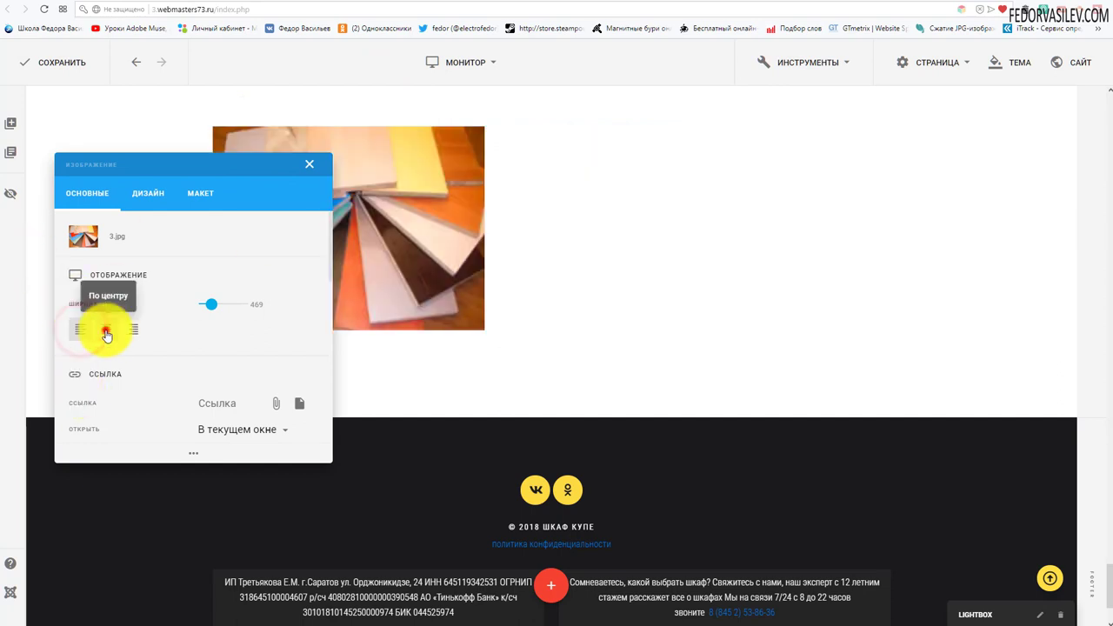
click(107, 331)
click(133, 334)
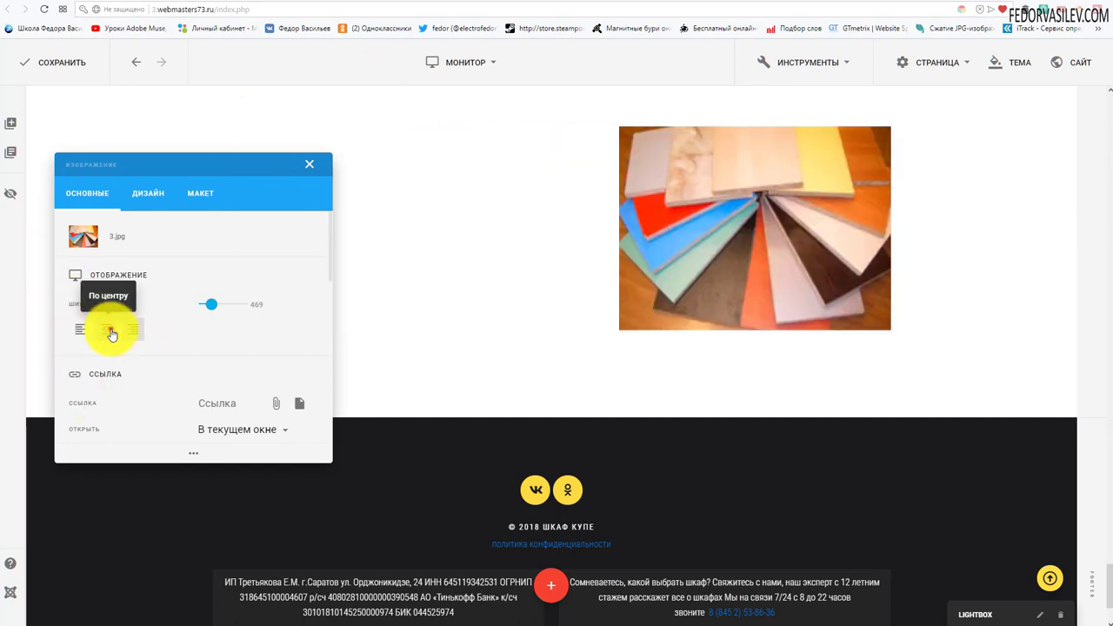
click(106, 330)
click(81, 331)
drag(157, 162, 791, 111)
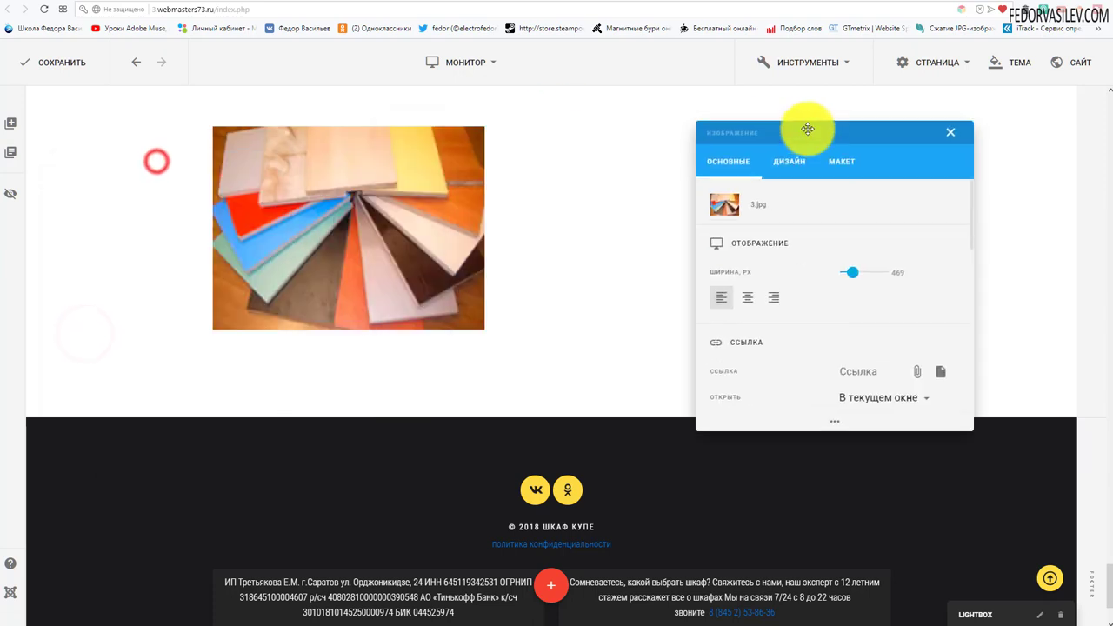
click(737, 282)
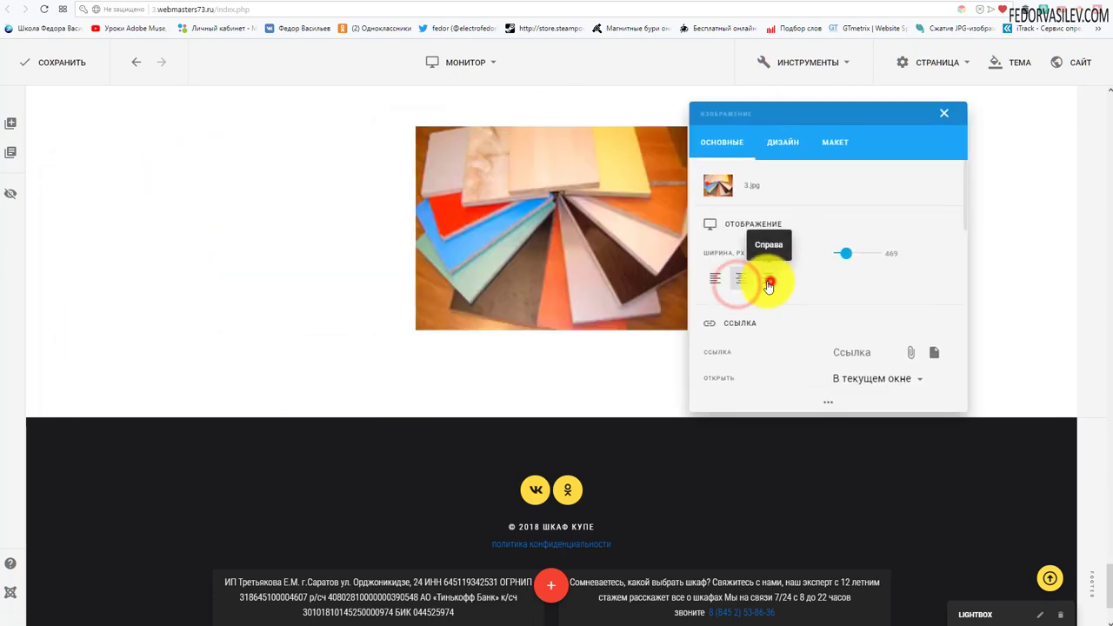
click(769, 279)
click(738, 280)
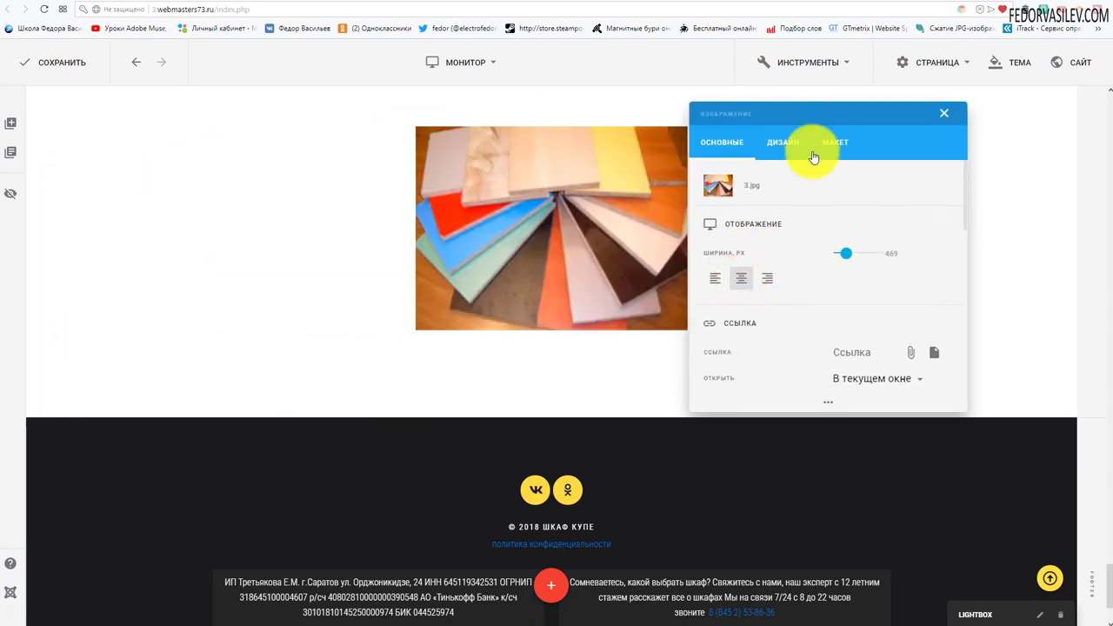
drag(803, 106, 602, 130)
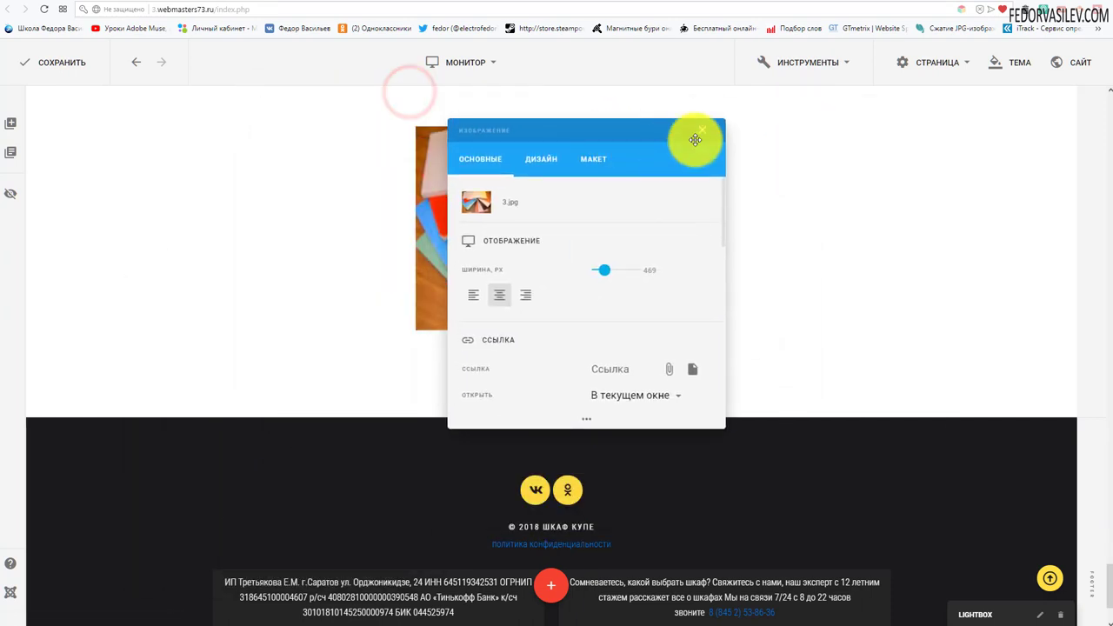
click(702, 130)
Step: Change the row that holds the image to a two-column layout
scroll(516, 365, up, 1)
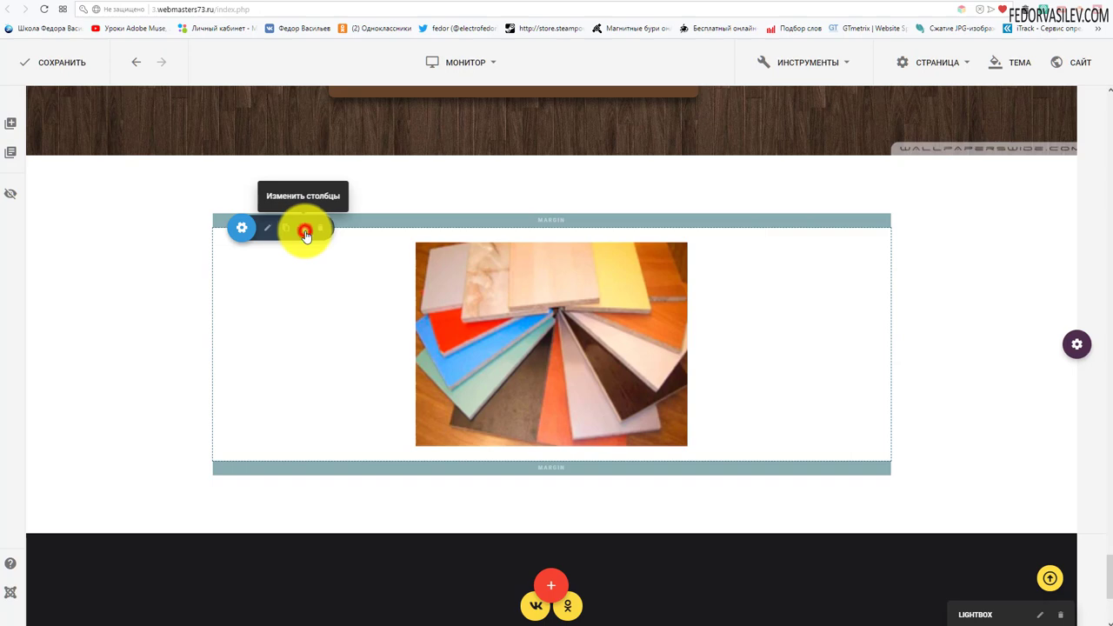
click(305, 235)
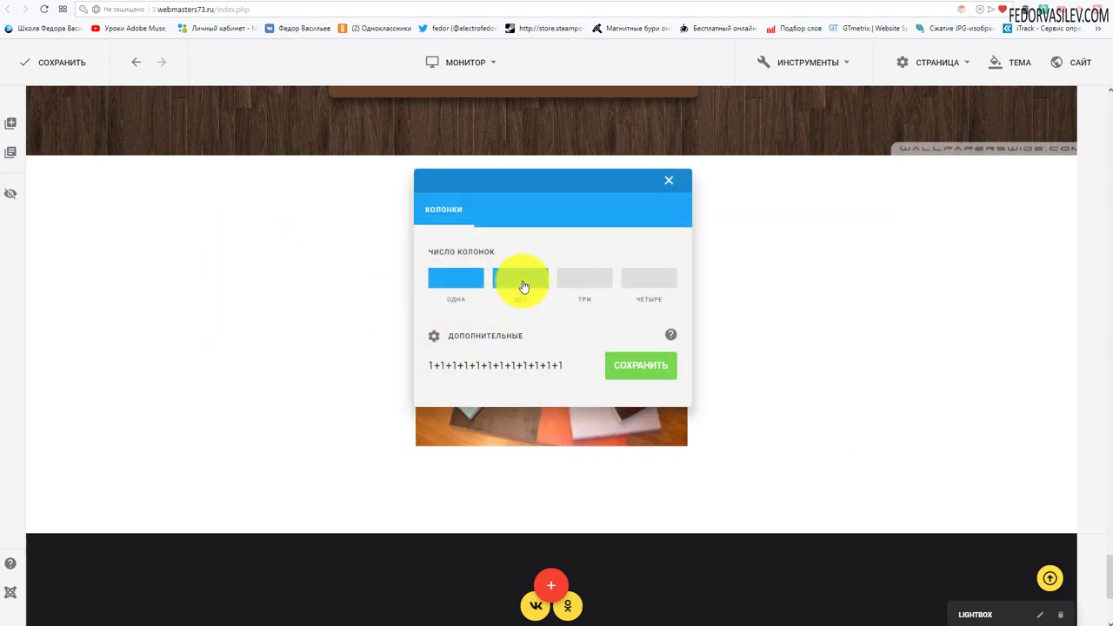
click(522, 280)
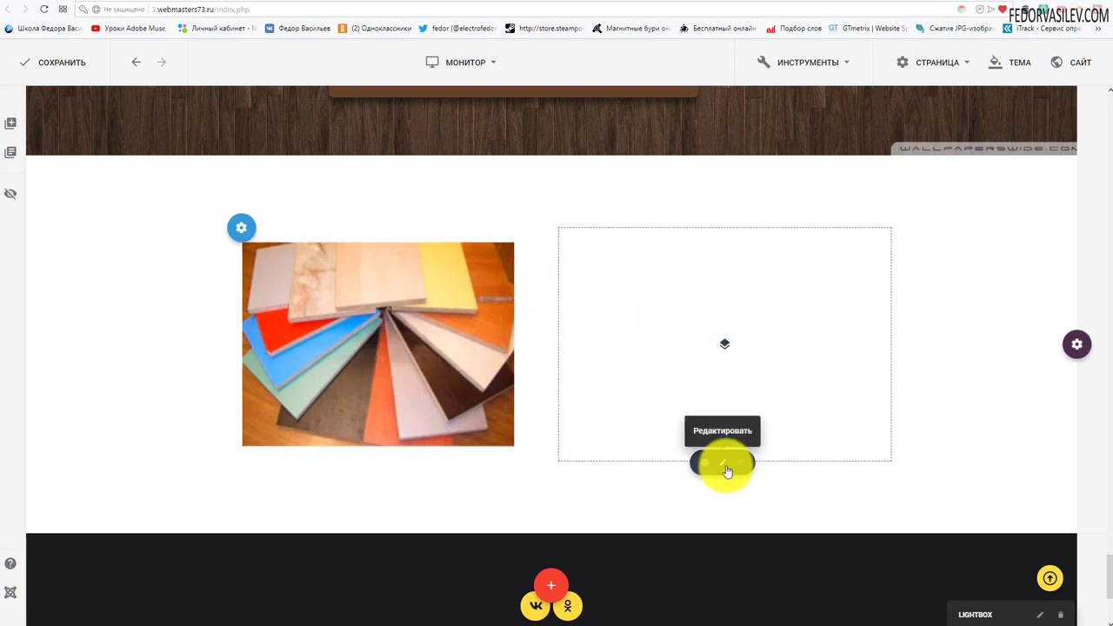
Step: Add a Text element (Текст) to the empty second column beside the image and open its text editor
click(722, 340)
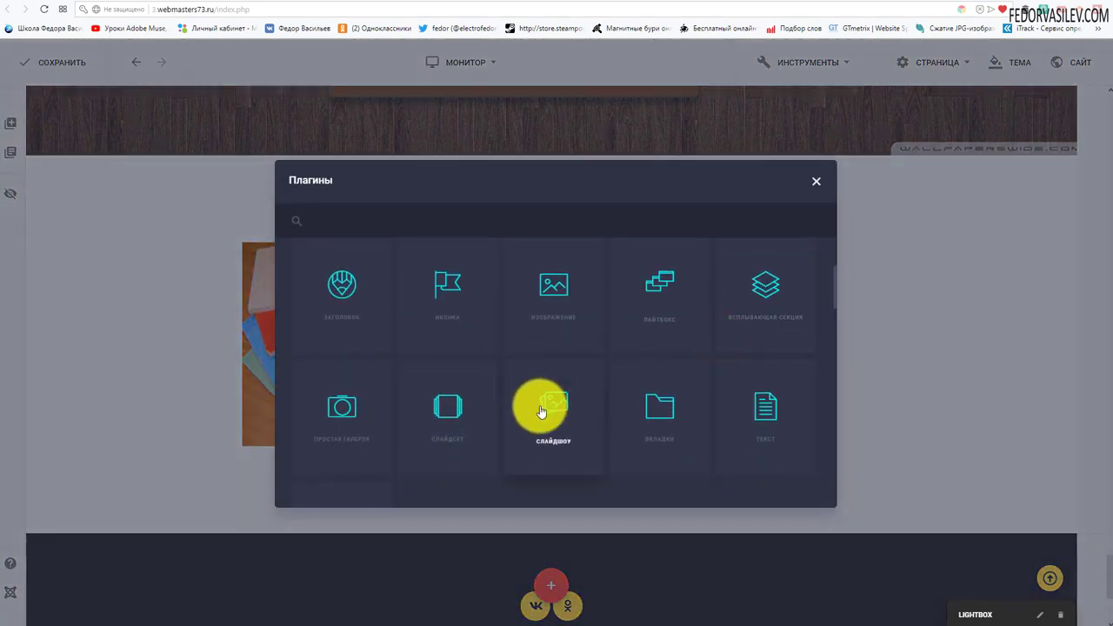
click(765, 401)
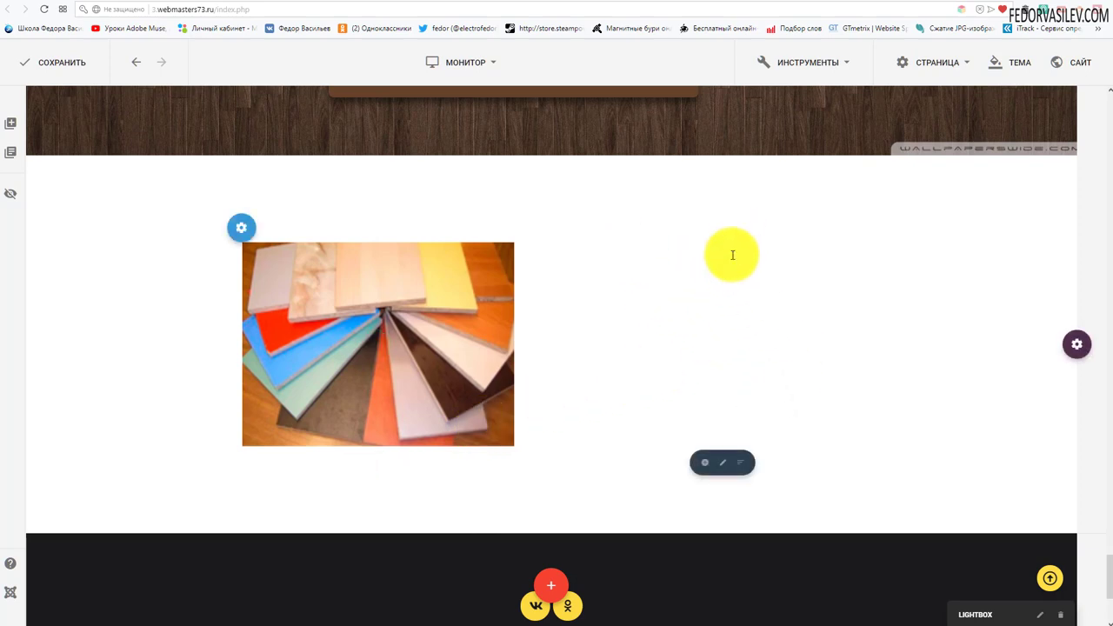
click(747, 251)
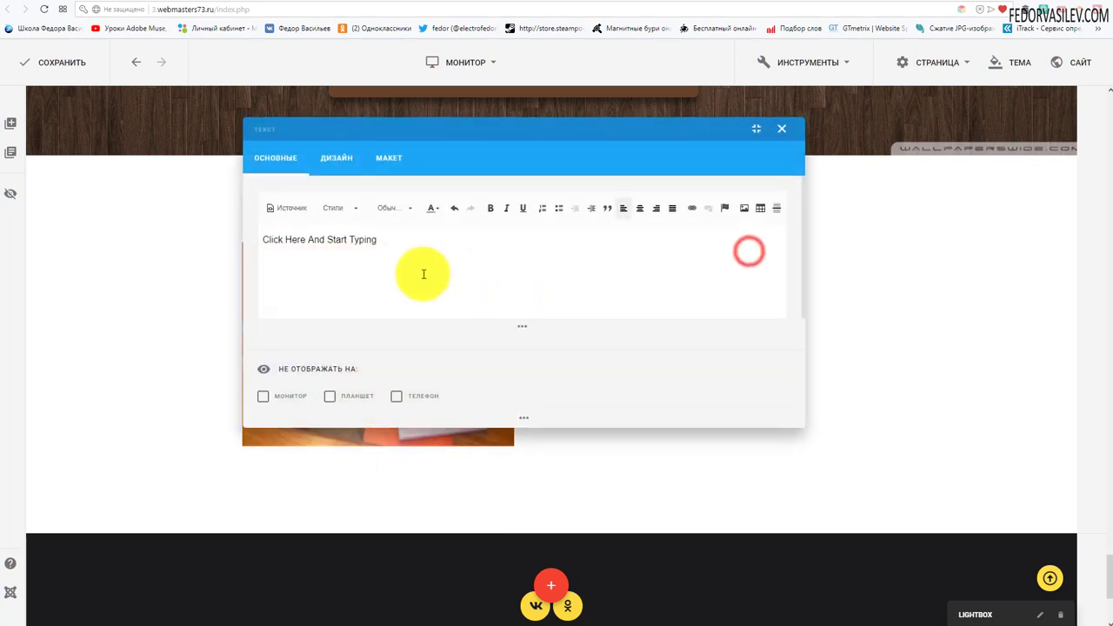
click(296, 210)
click(281, 212)
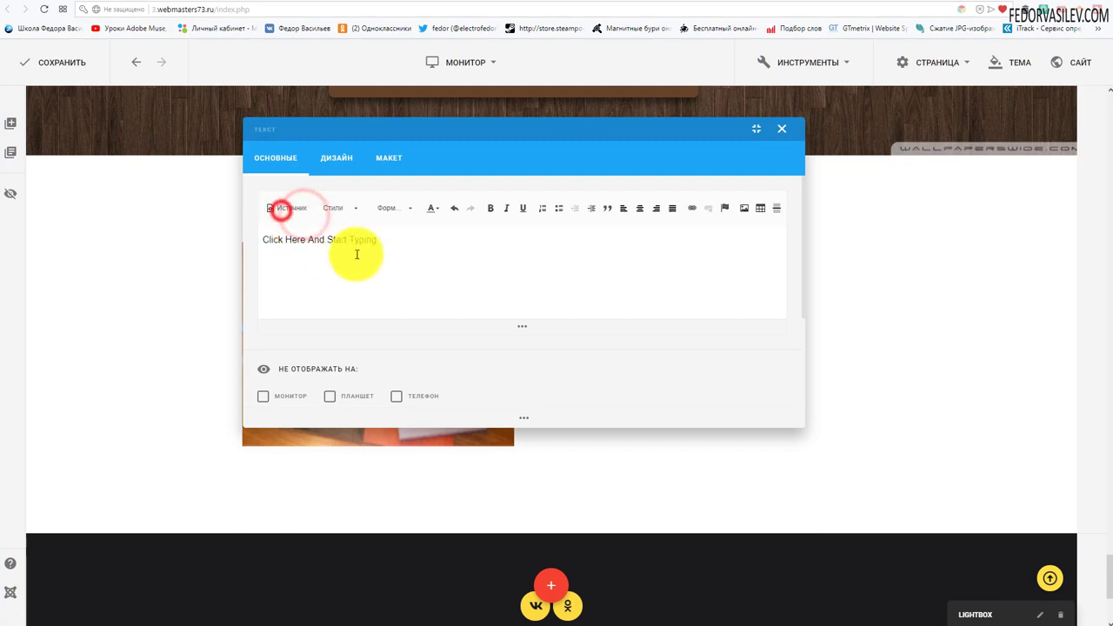
Step: Examine the text element's typography design settings and text colour picker, and close its settings
click(337, 158)
click(577, 307)
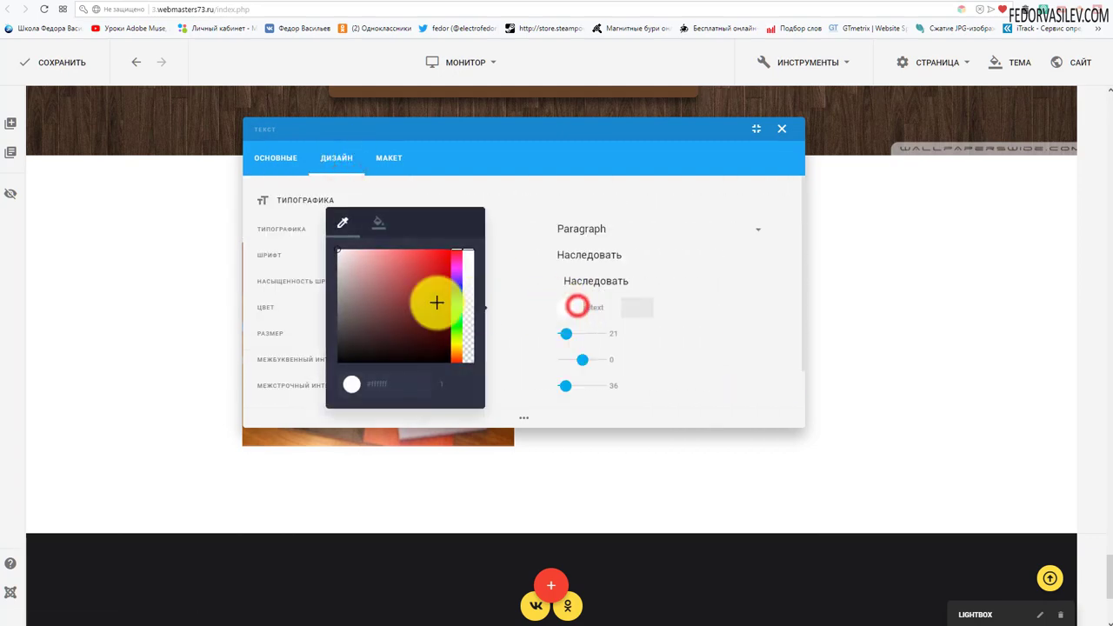
click(369, 297)
click(782, 129)
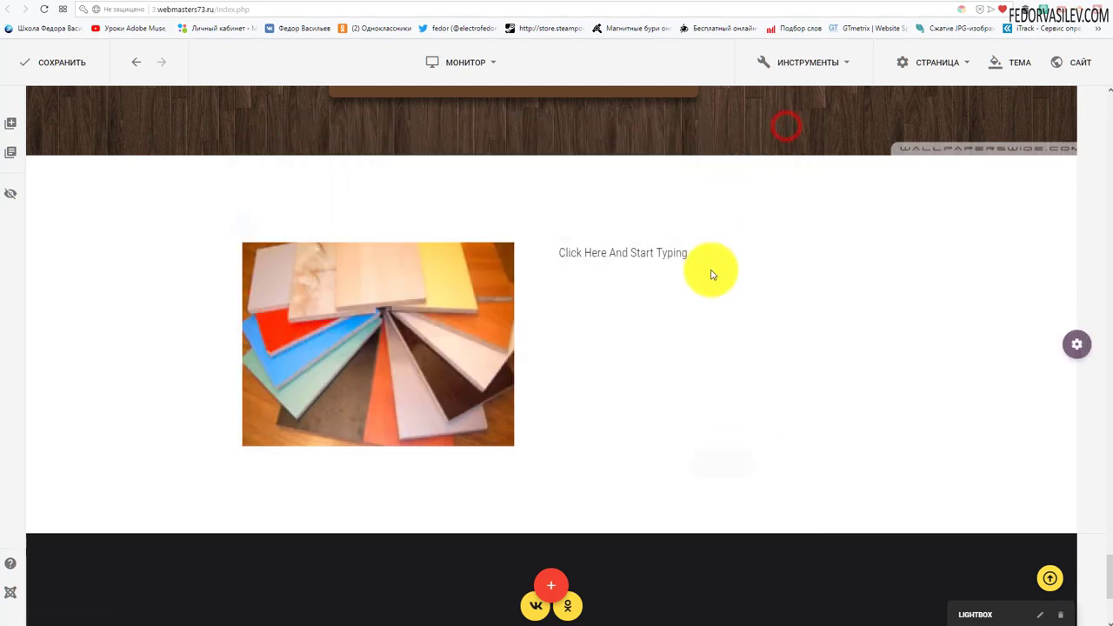
mouse_move(577, 251)
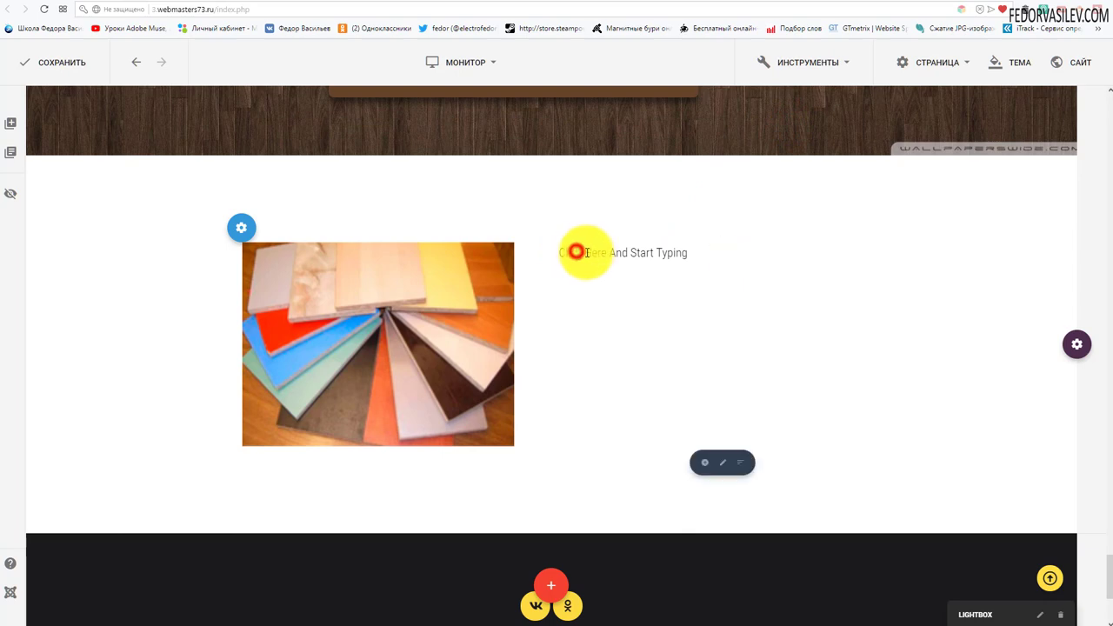
drag(577, 251, 673, 252)
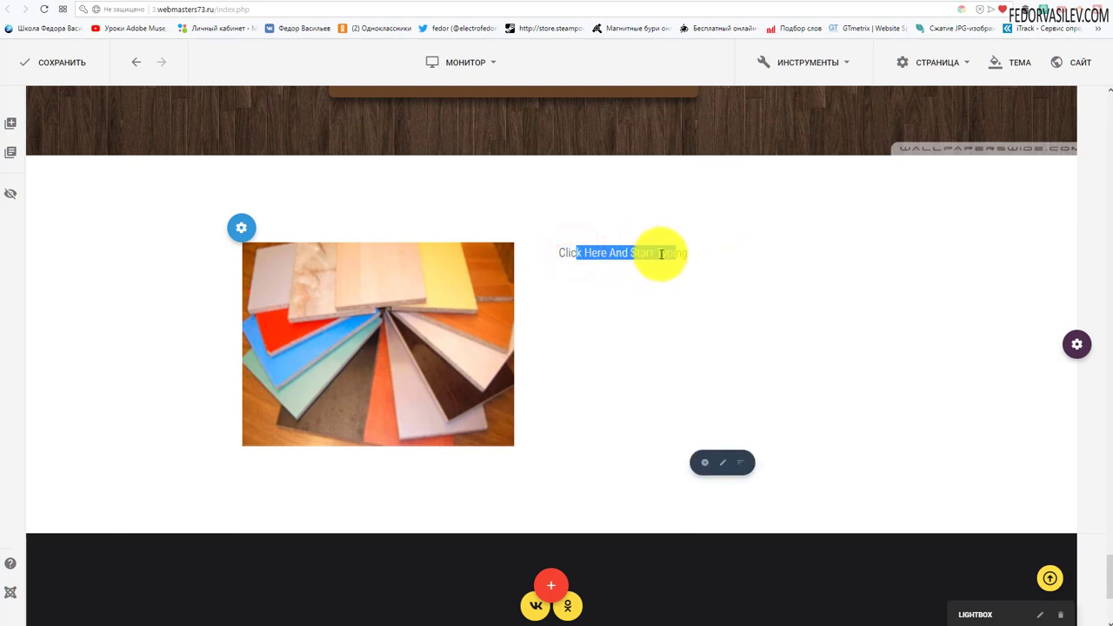
click(658, 252)
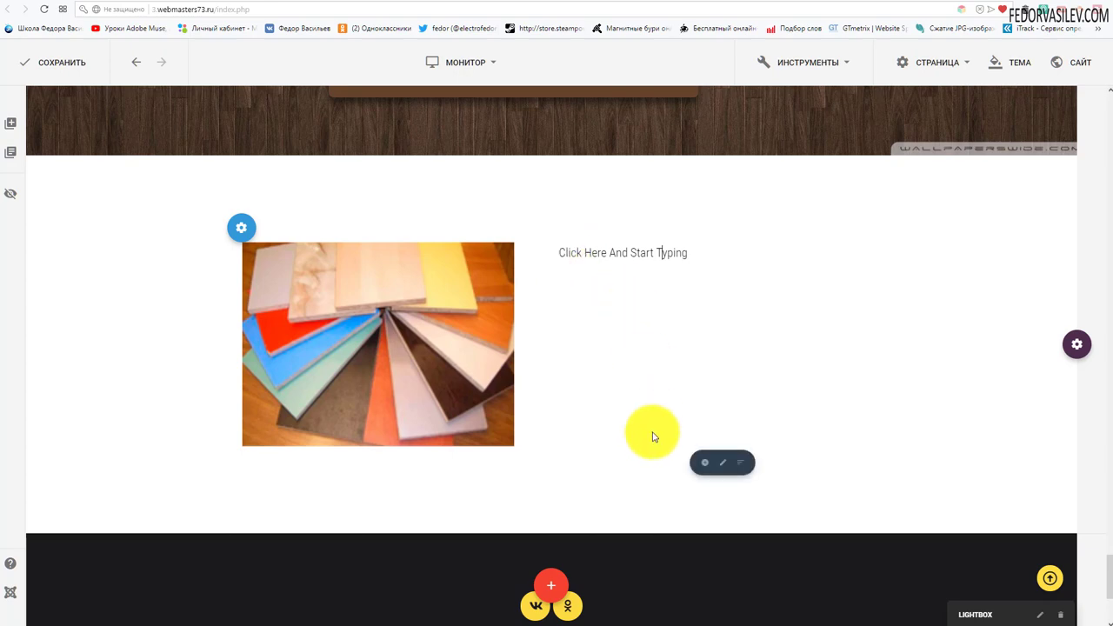
Step: Disable the spacing between columns (Отступы между колонками) for the row holding the image and text, and close the row settings
mouse_move(245, 229)
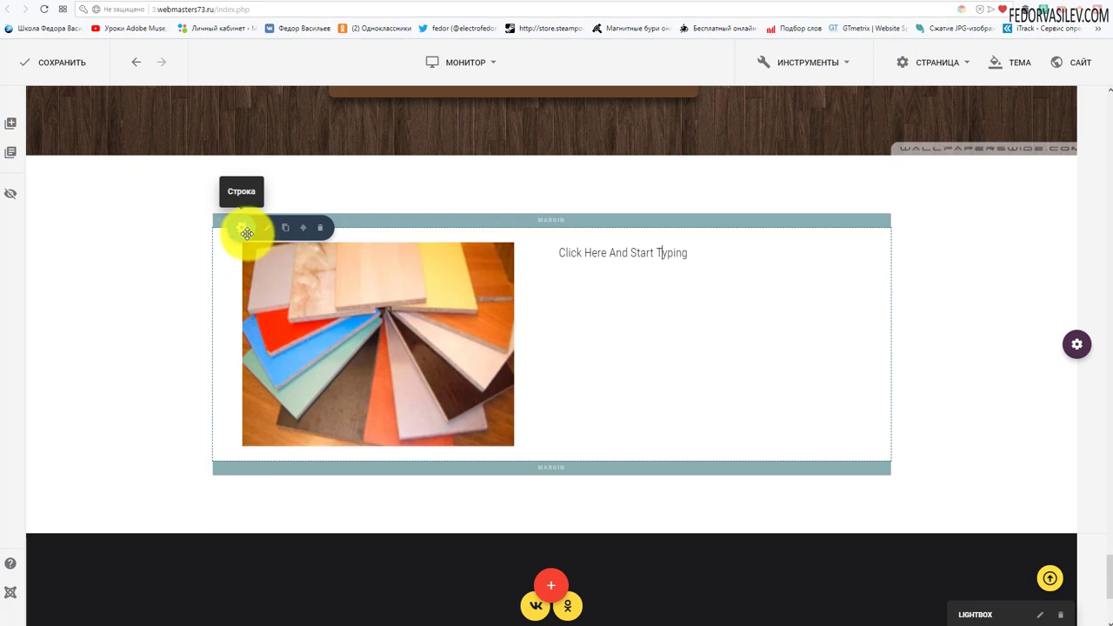
click(266, 230)
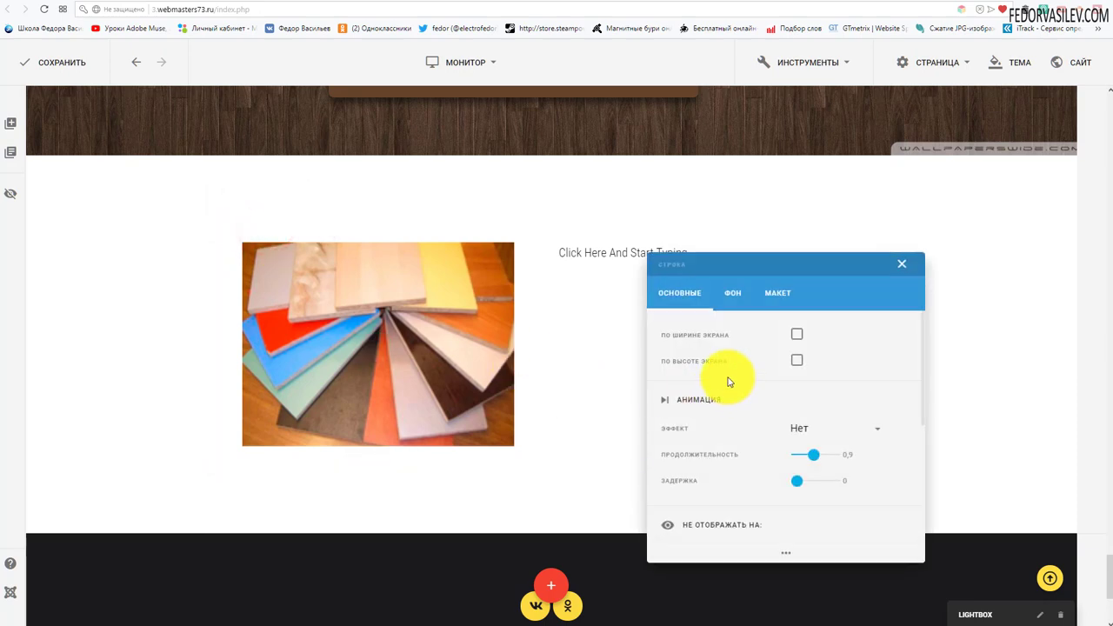
click(731, 293)
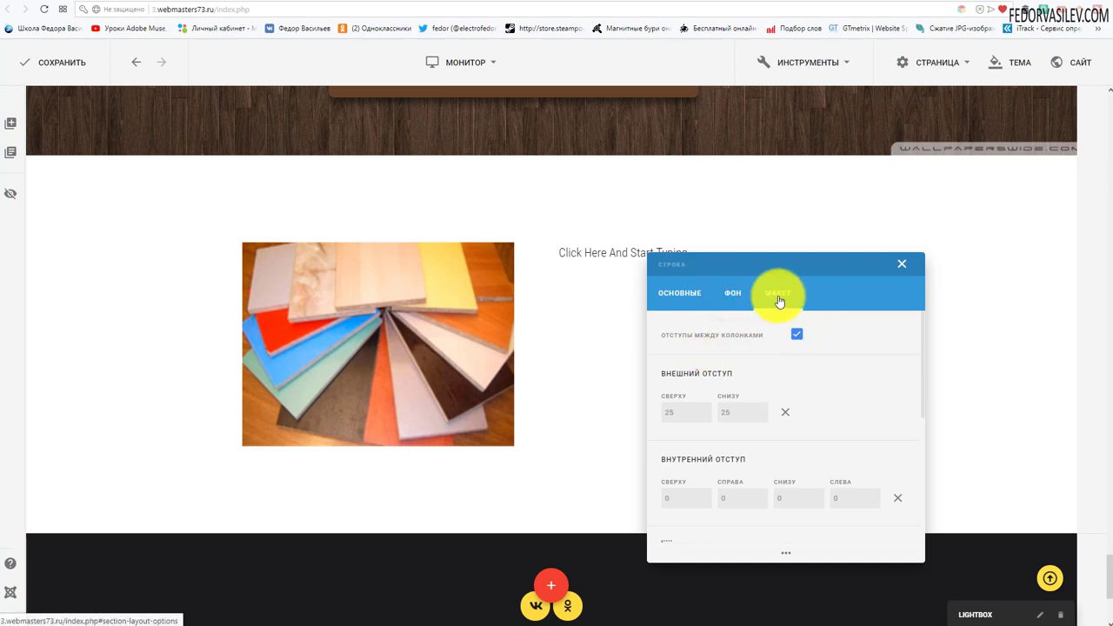
click(795, 337)
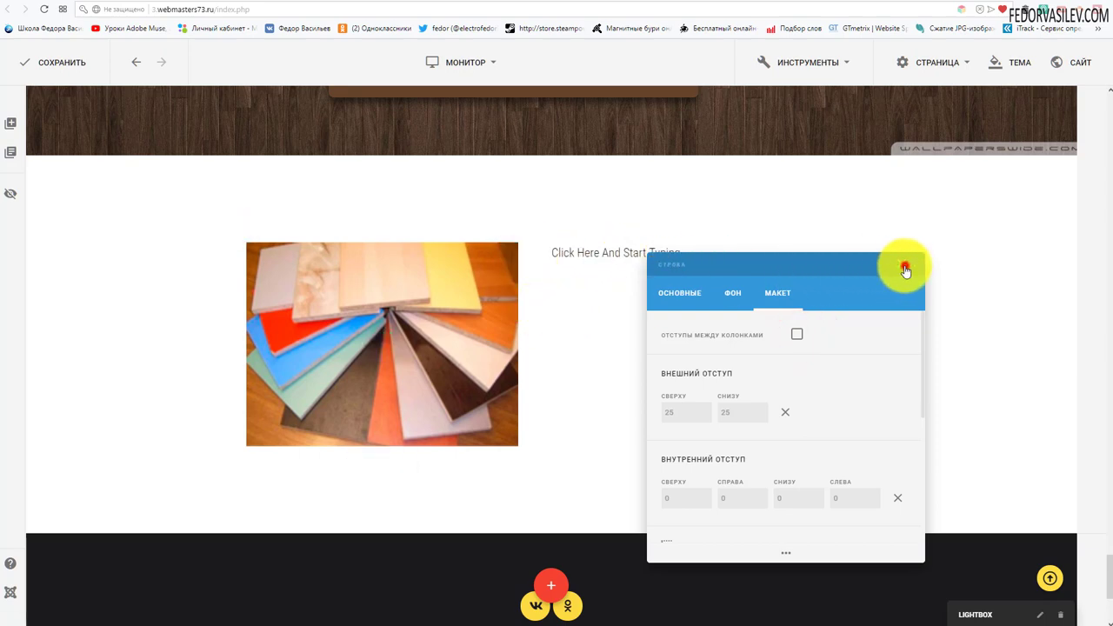
click(902, 264)
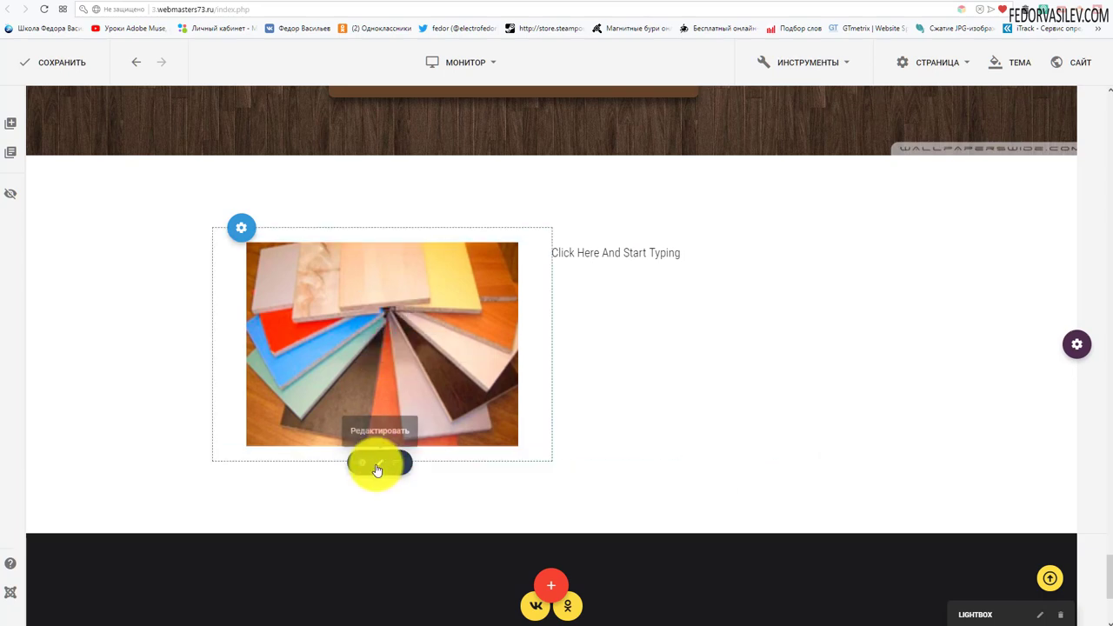
Step: Align the image to the right within its column and close its settings
click(405, 345)
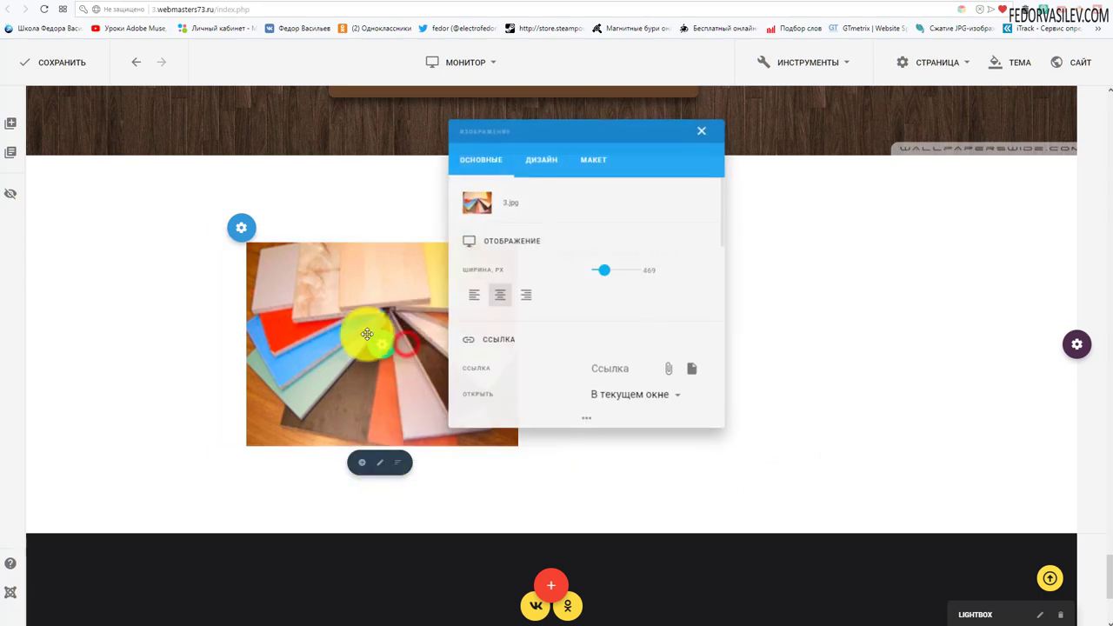
click(524, 294)
drag(546, 130, 164, 168)
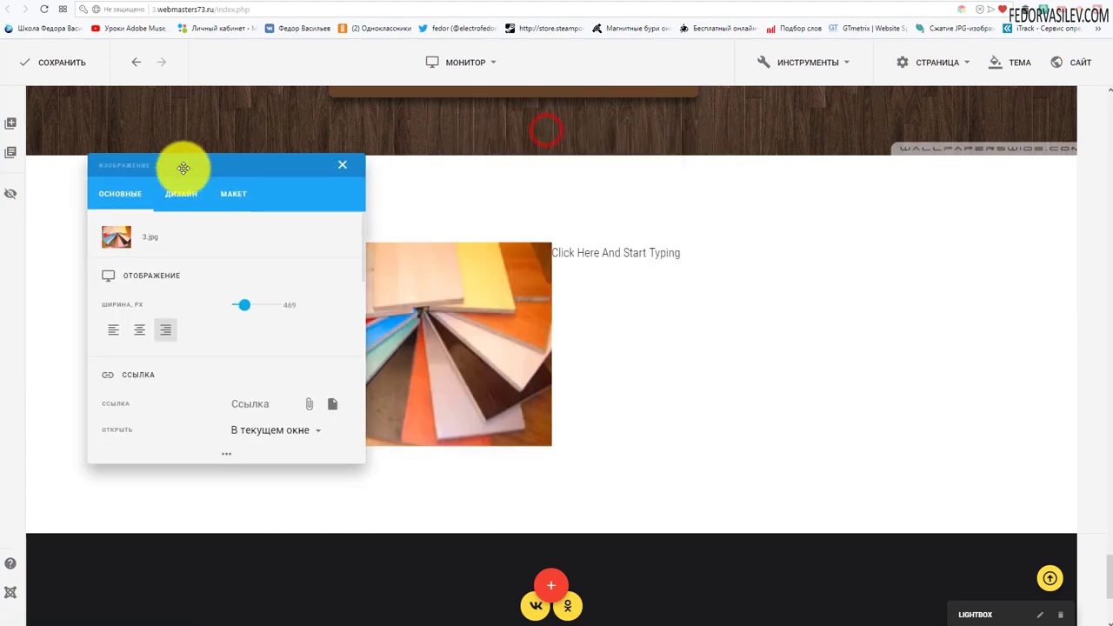
click(340, 167)
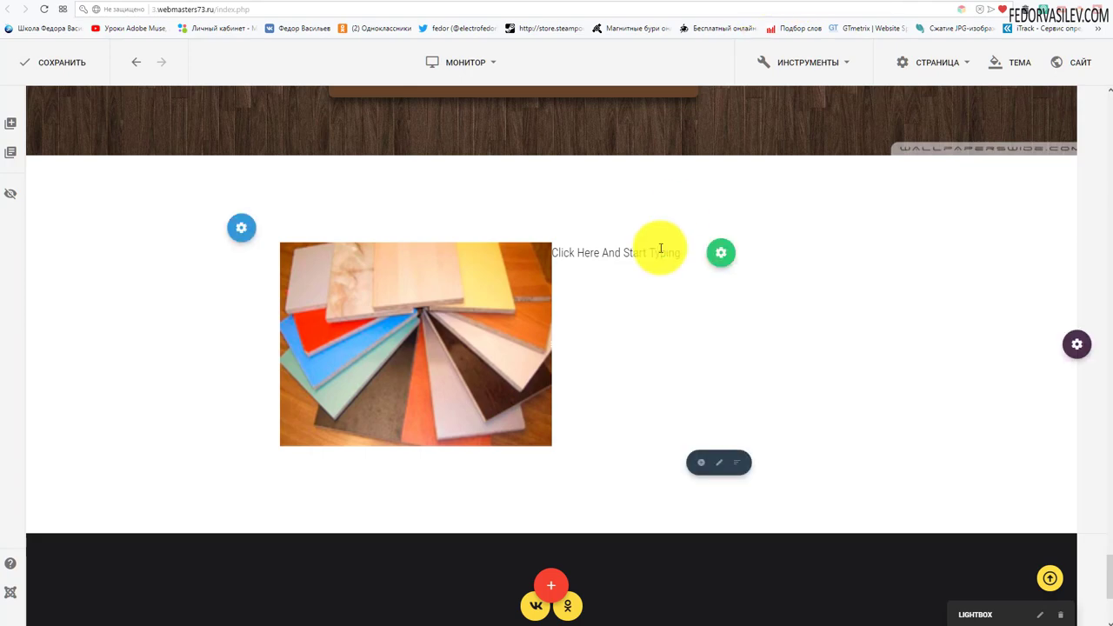
Step: Review the landing page from the footer up to the materials section and show the page options (Страница)
scroll(759, 357, down, 3)
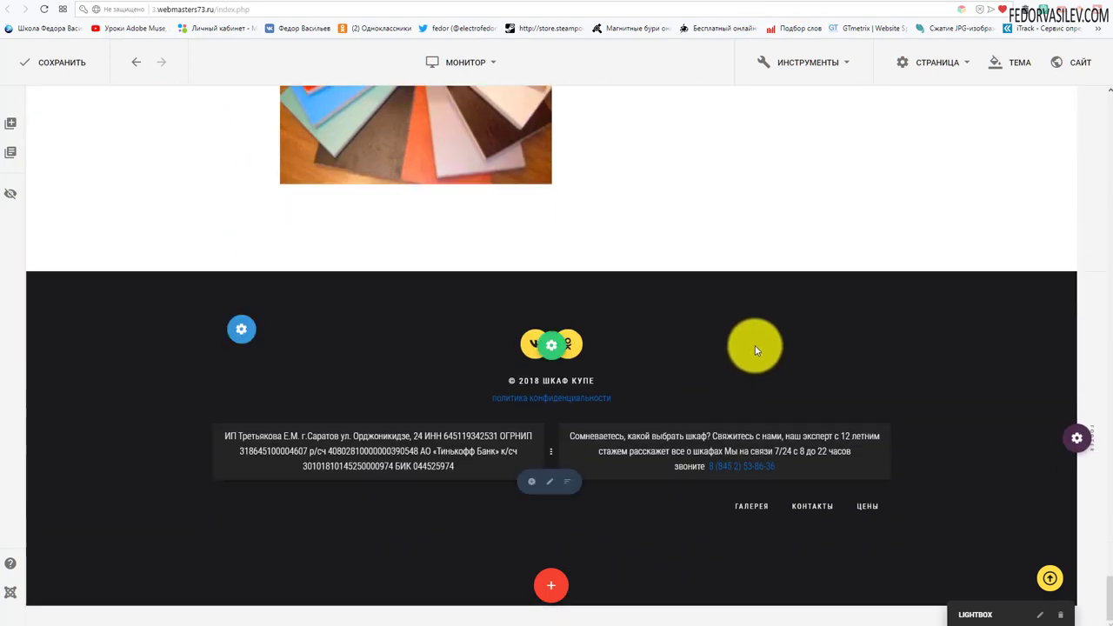
scroll(755, 348, up, 5)
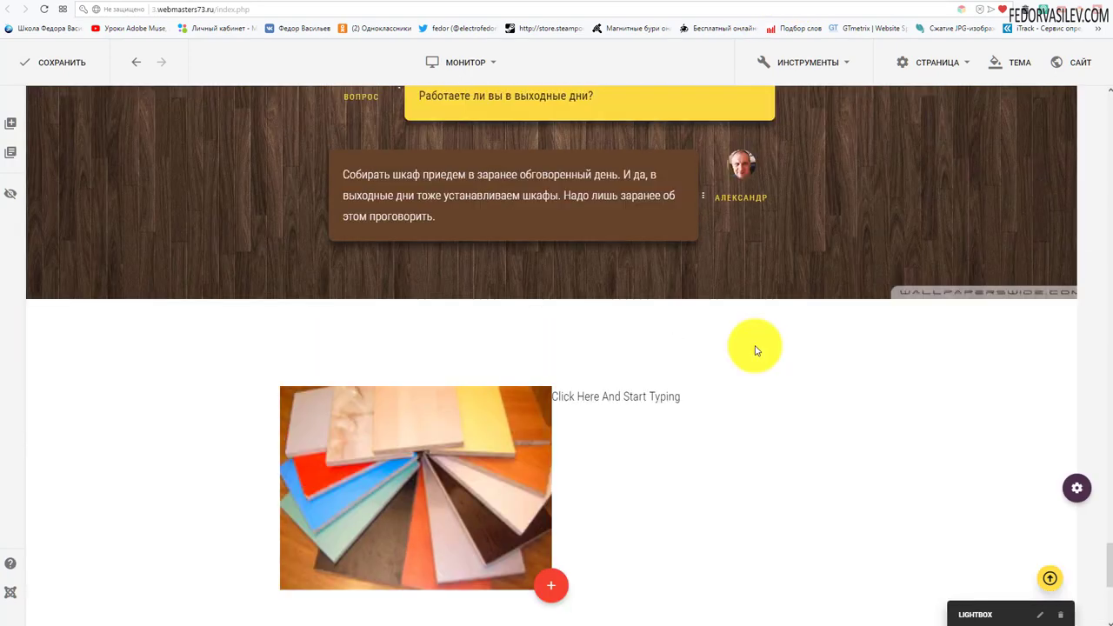
scroll(755, 349, up, 15)
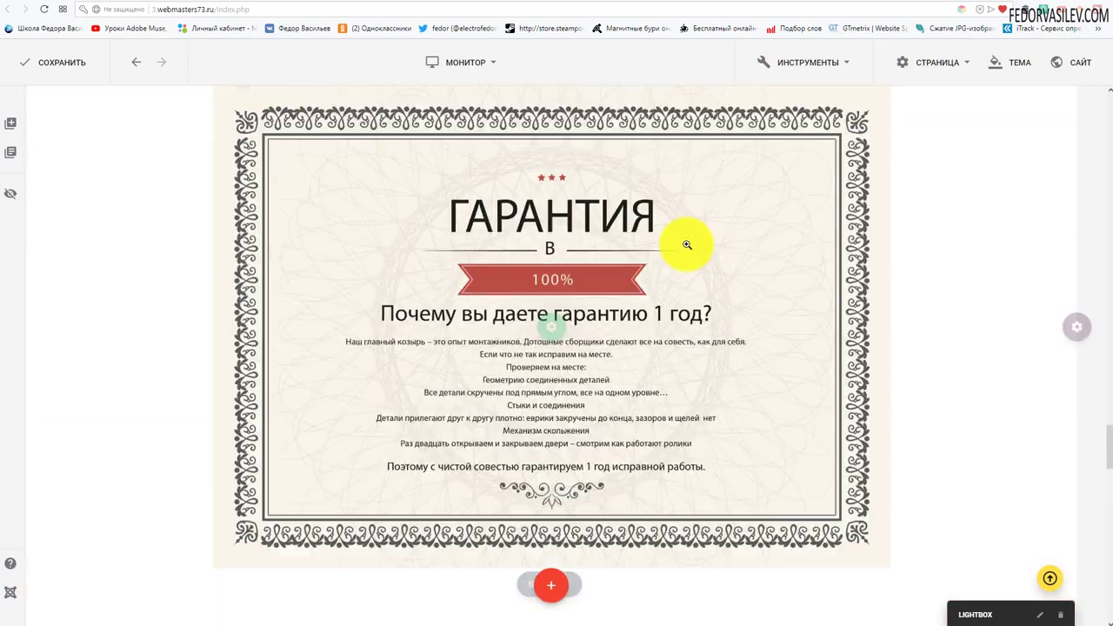
scroll(678, 206, up, 15)
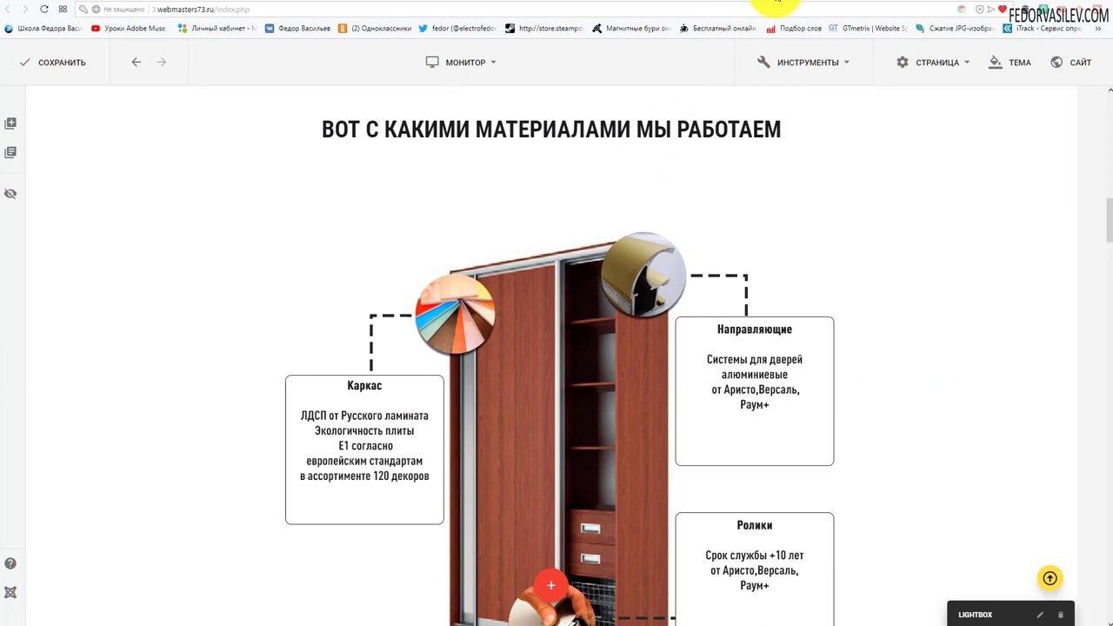
click(772, 5)
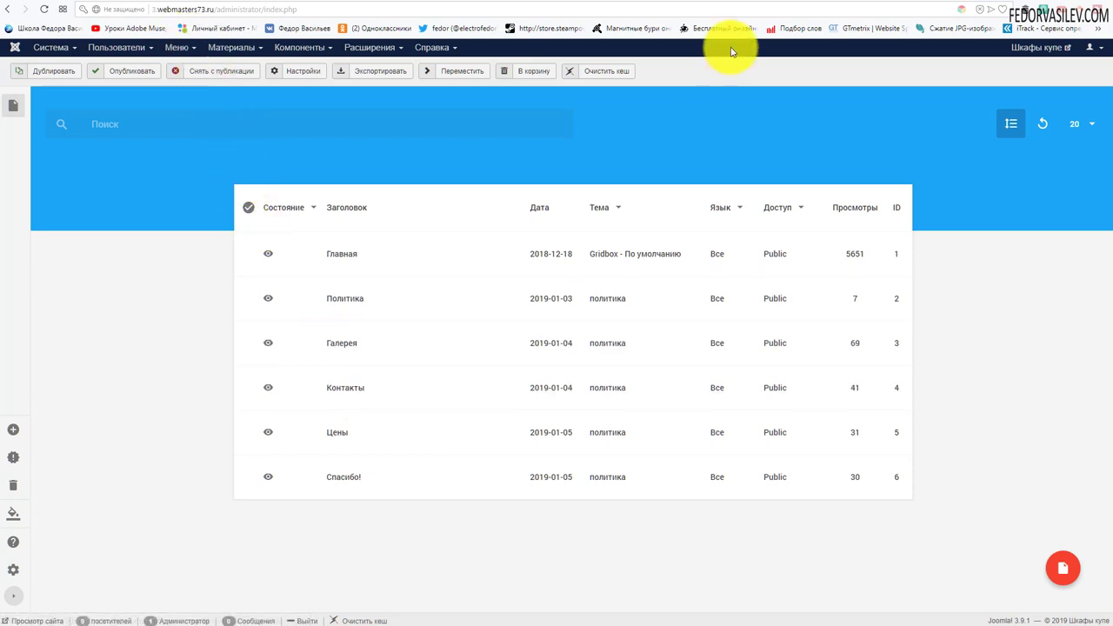
click(798, 7)
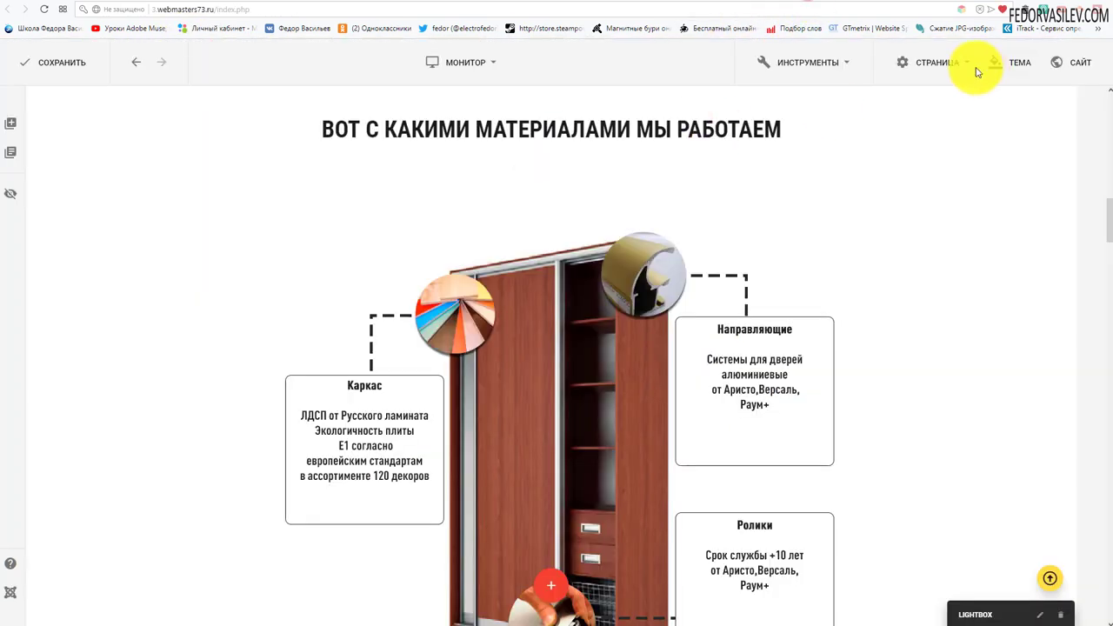
click(915, 62)
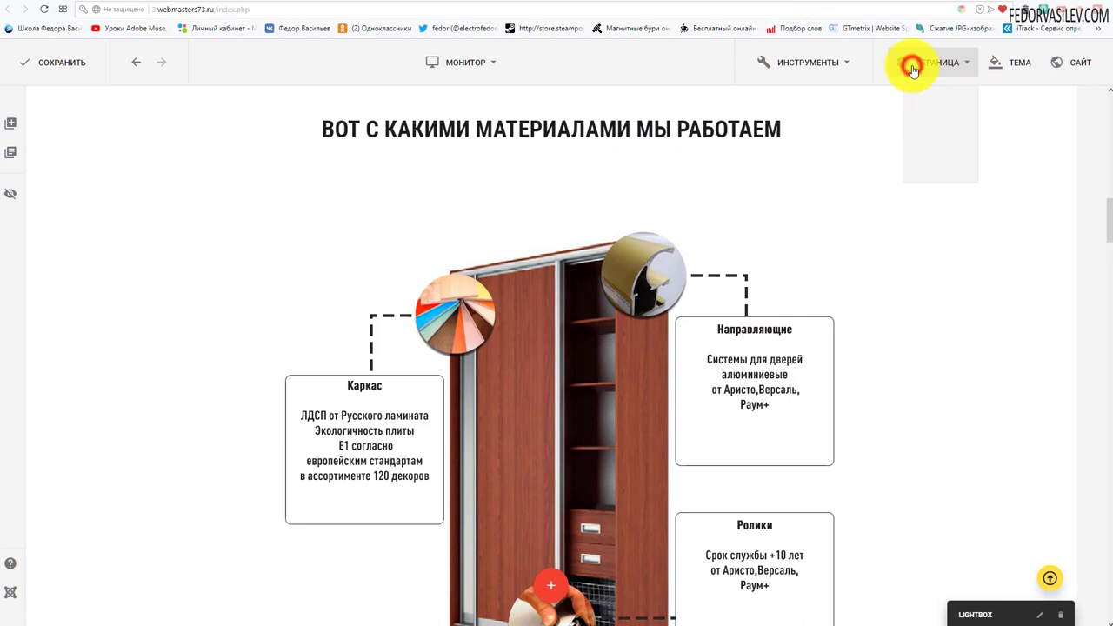
Step: Switch to the Joomla administration, look over the site's menu entries and open the control panel (Панель управления)
click(774, 7)
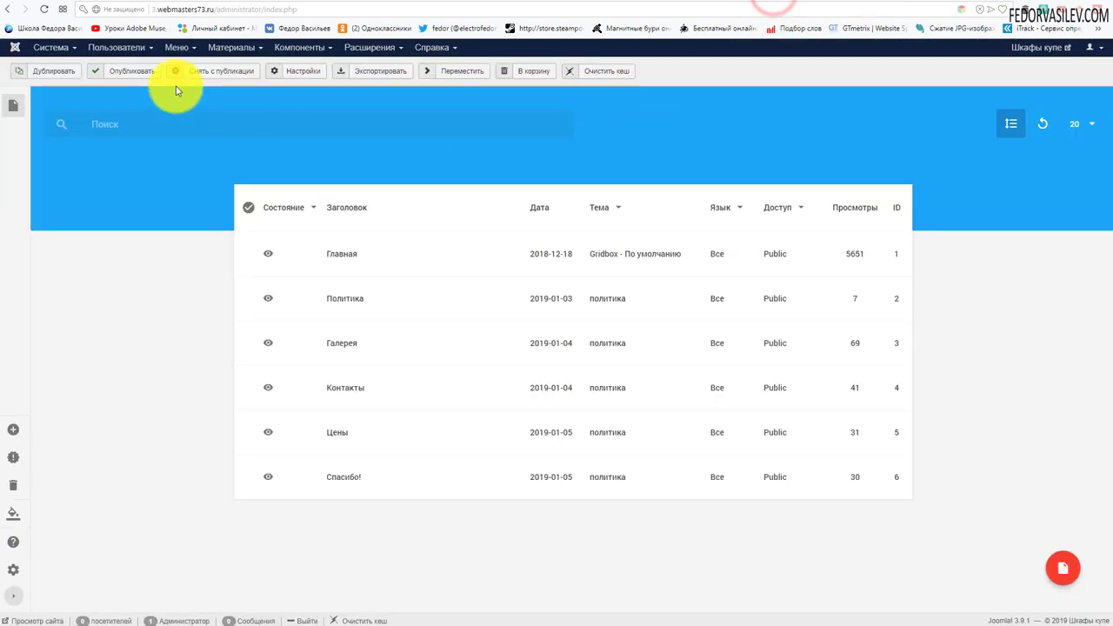
click(177, 48)
mouse_move(199, 145)
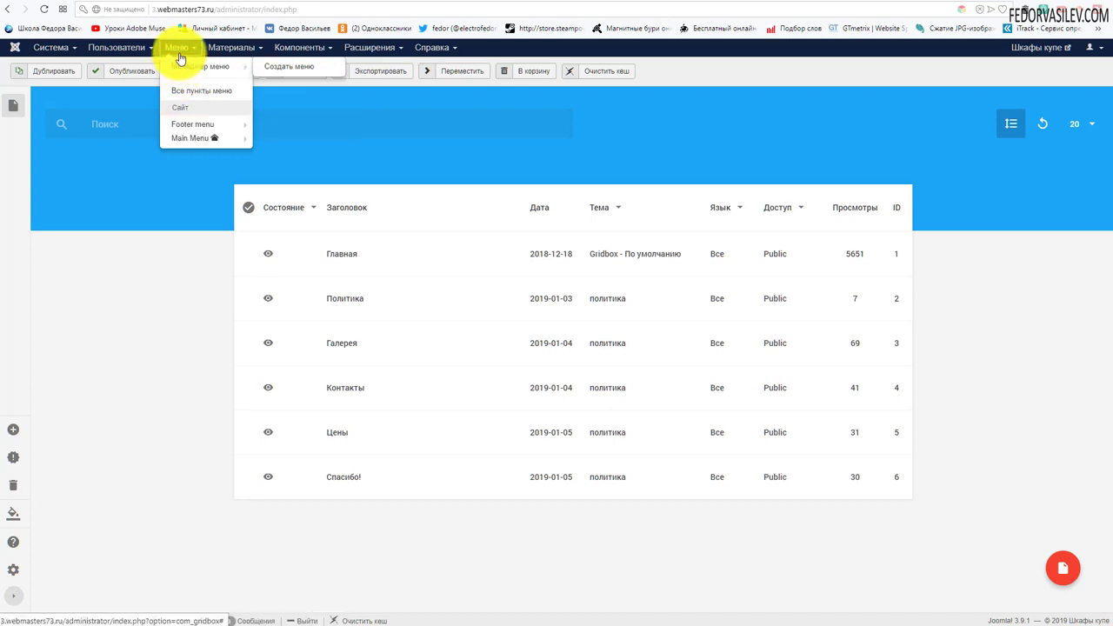
click(637, 111)
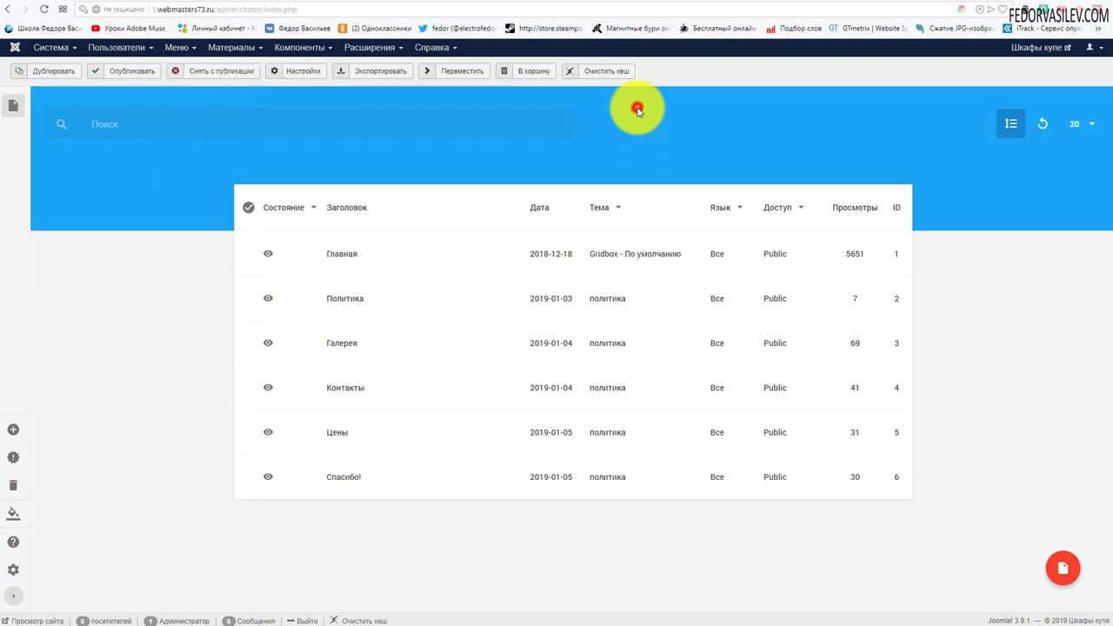
click(50, 47)
click(58, 68)
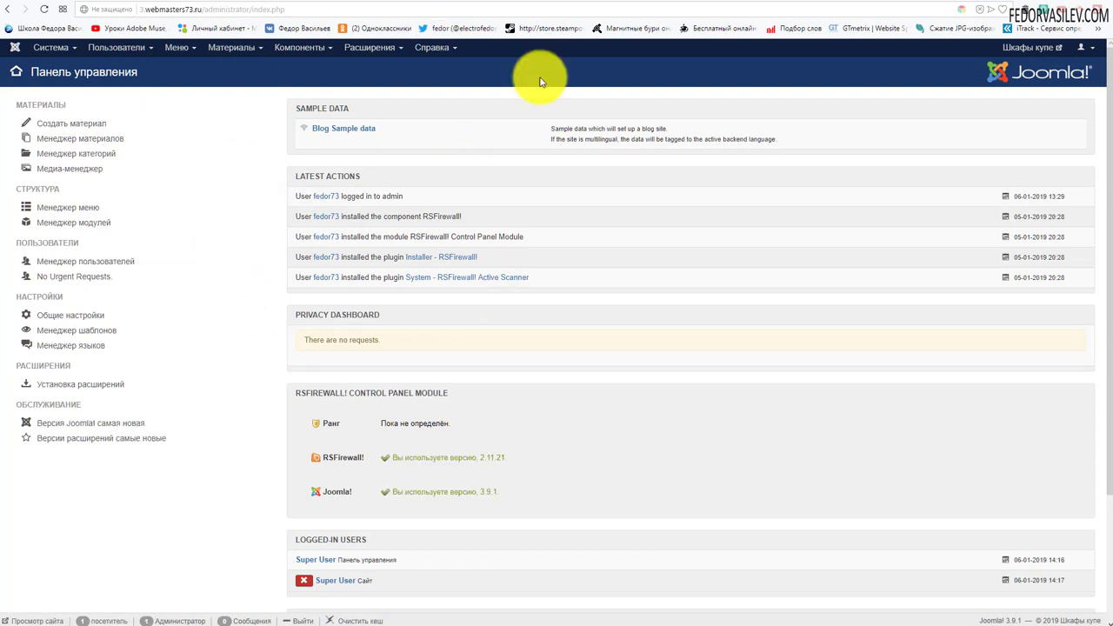
Step: Switch back to the landing page in the Gridbox editor and examine it up to the free measurement form (Бесплатный замер)
click(185, 48)
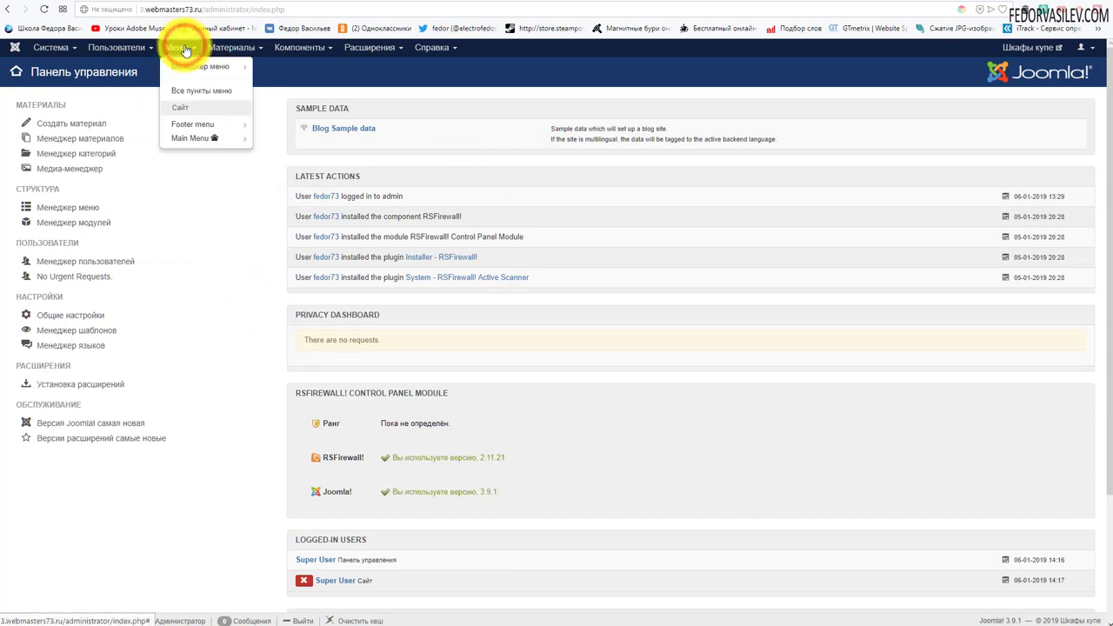
click(807, 5)
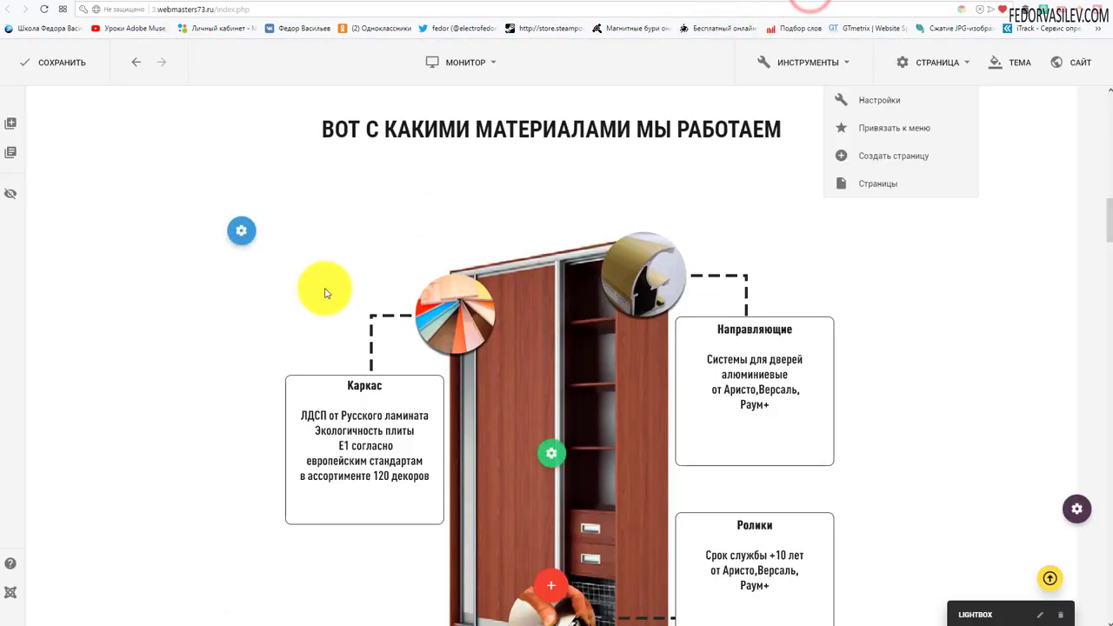
scroll(325, 293, down, 5)
scroll(435, 304, up, 10)
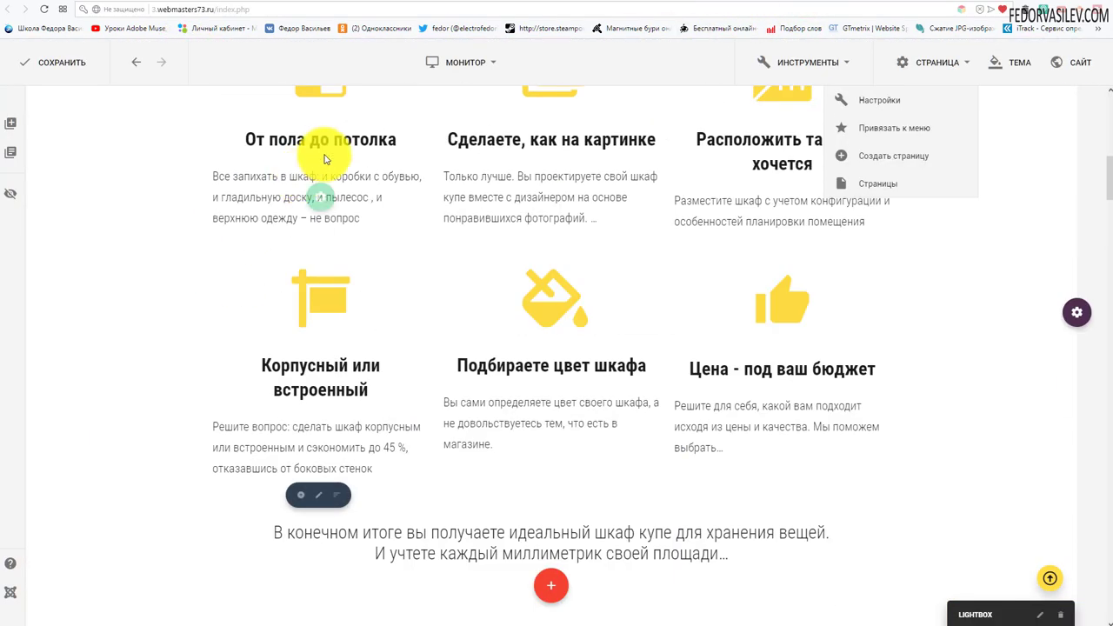
scroll(324, 159, up, 7)
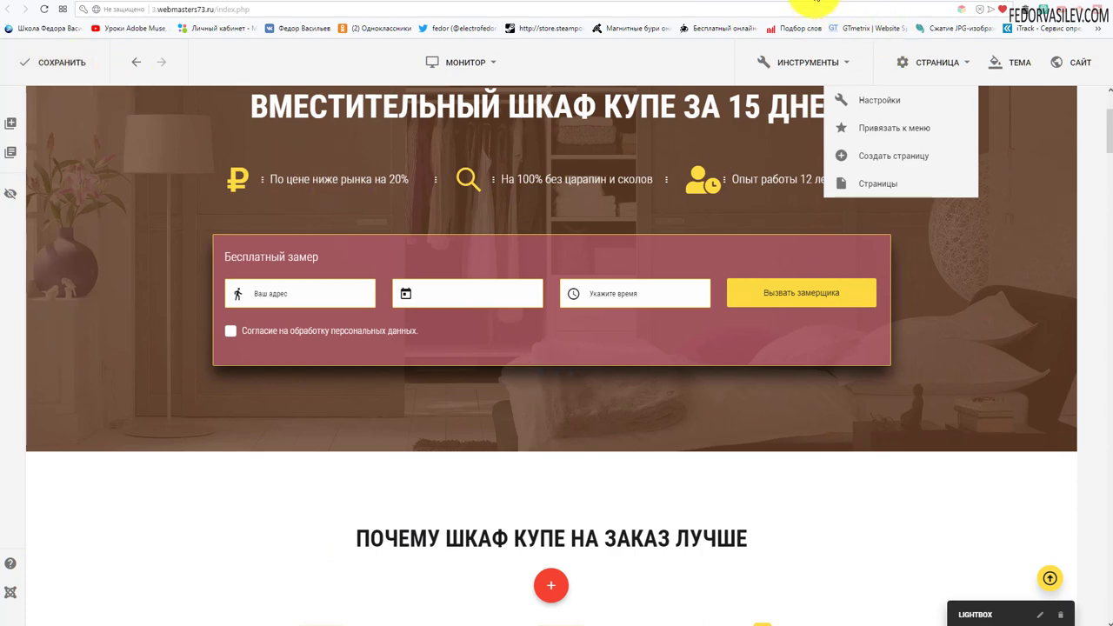
Step: Return to the Joomla control panel and look over the entries for help, installed components and site menus
click(814, 2)
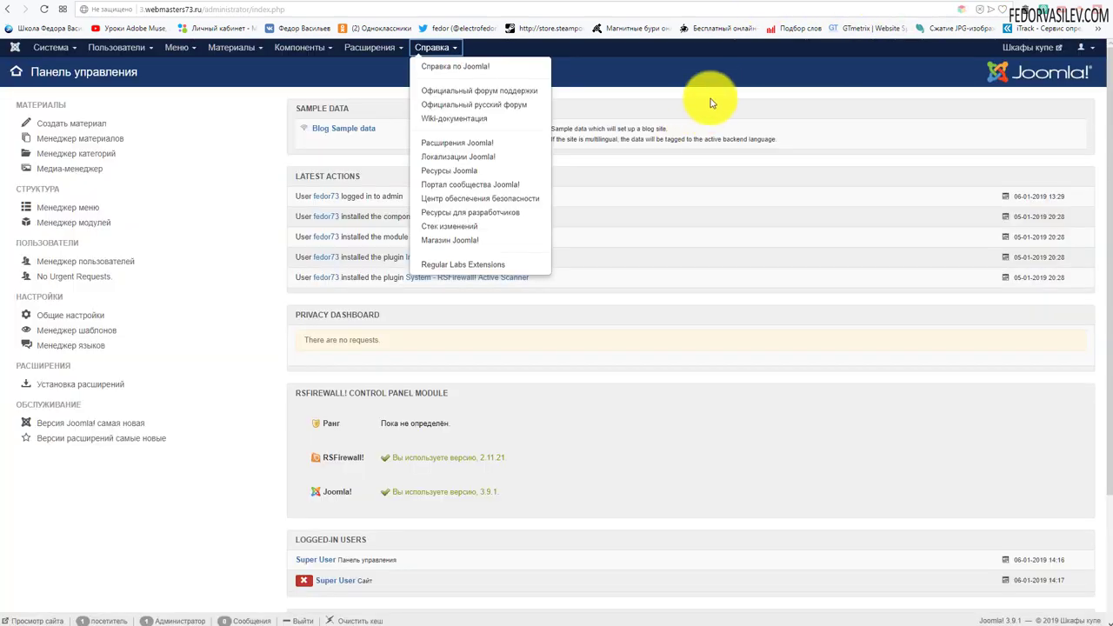
click(721, 67)
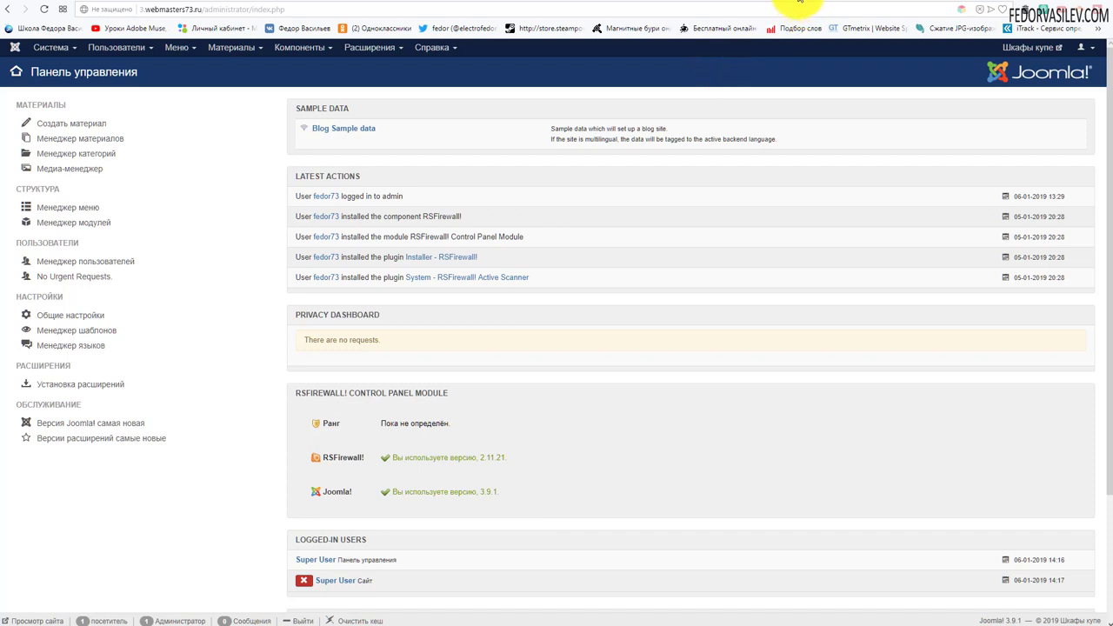
click(299, 47)
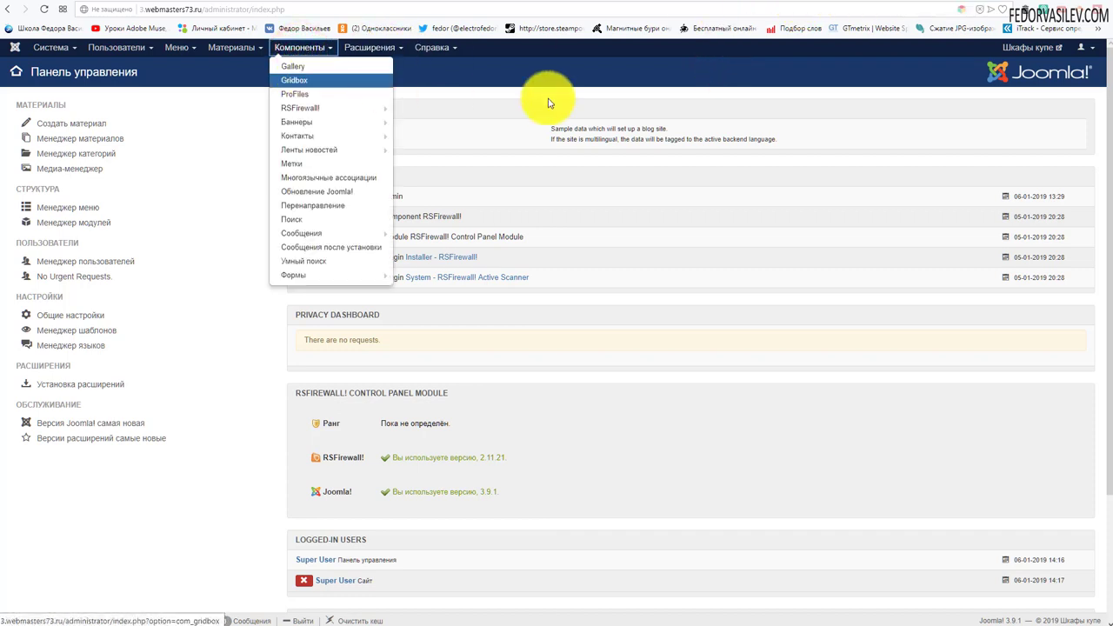
click(558, 74)
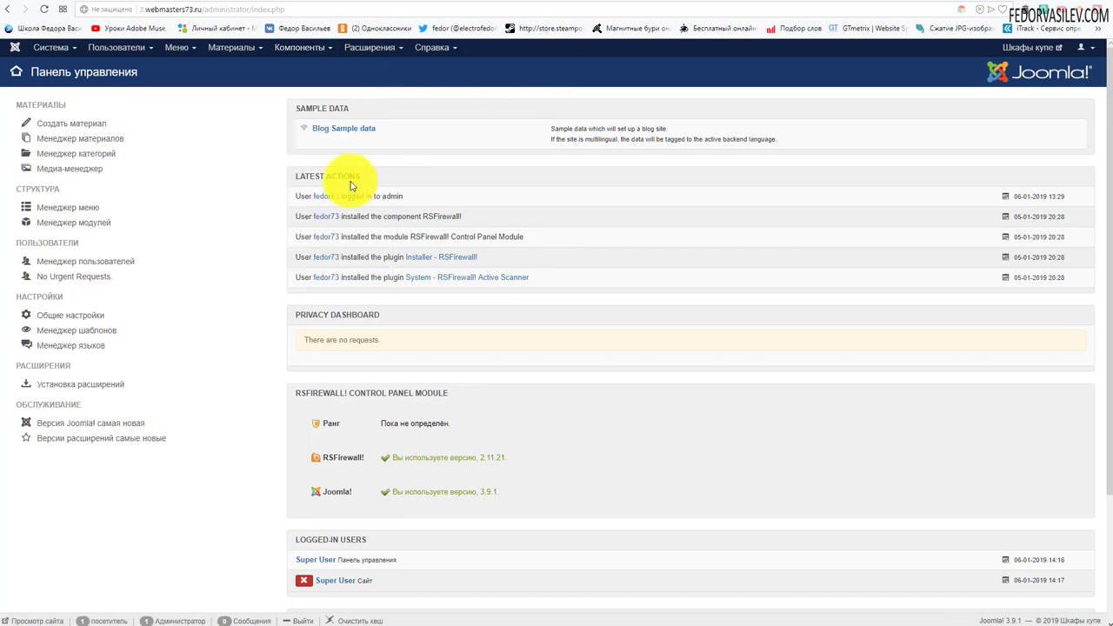
click(178, 48)
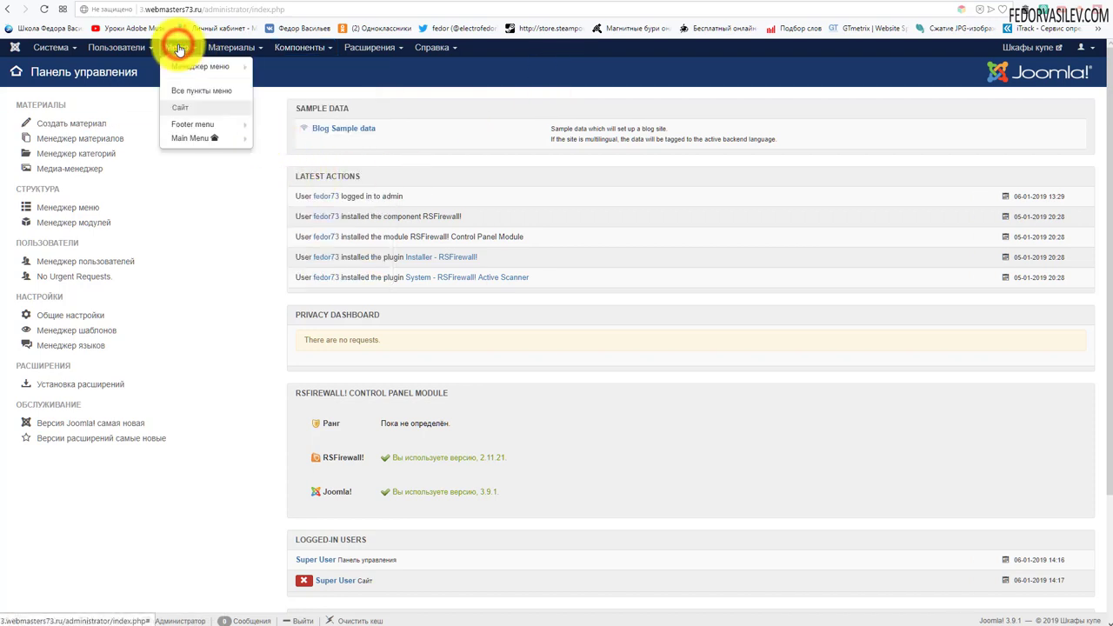
mouse_move(196, 141)
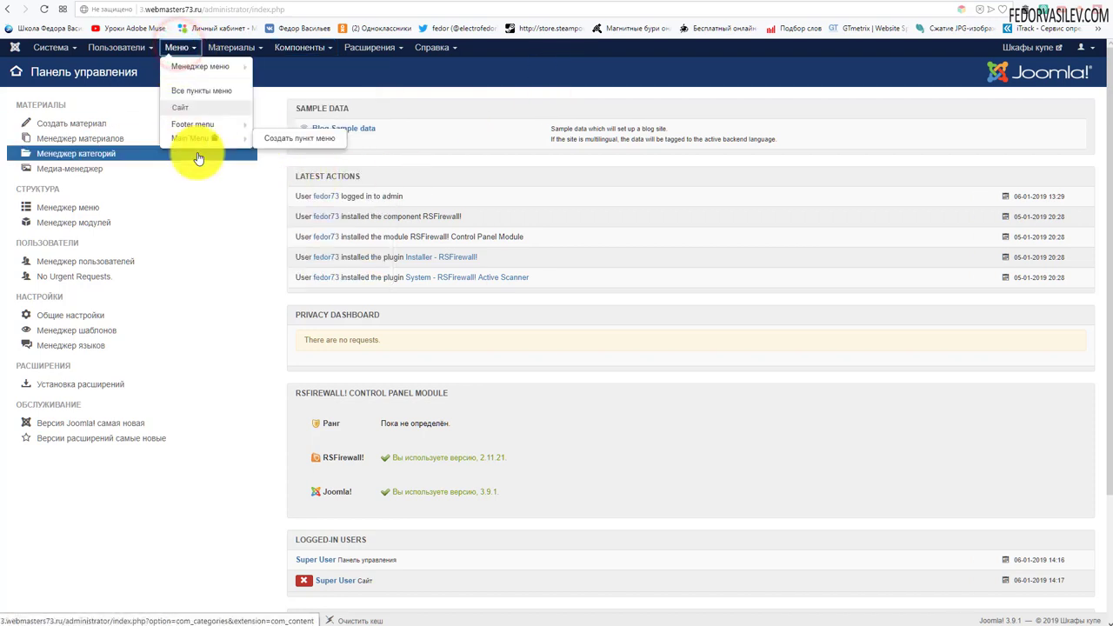
click(342, 71)
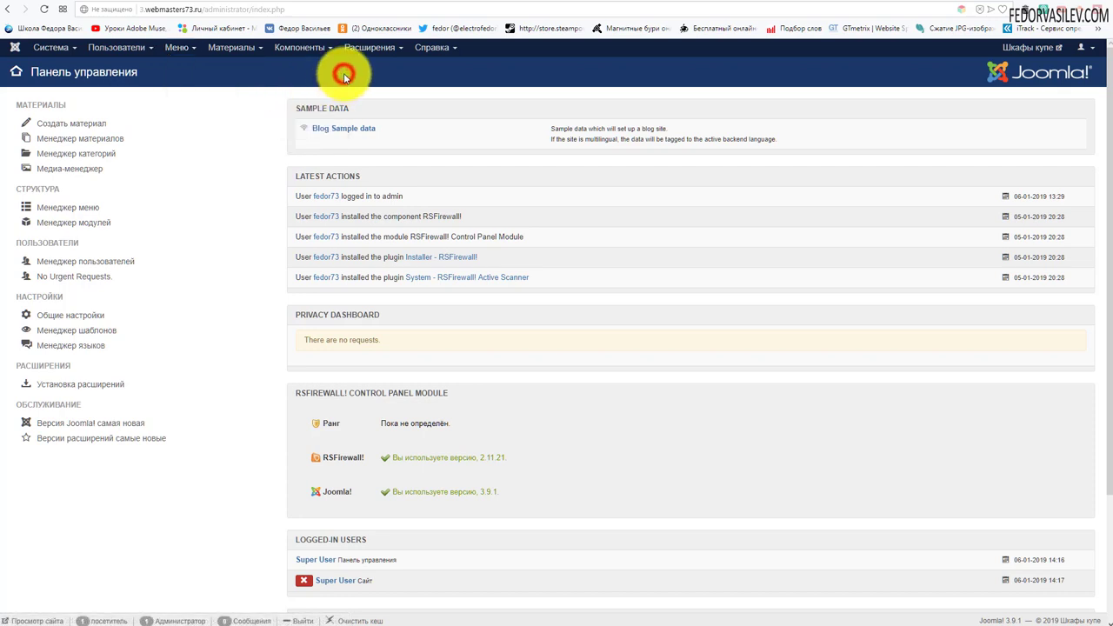
Step: Look over the site's menus and open the list of items in the Footer menu
click(181, 45)
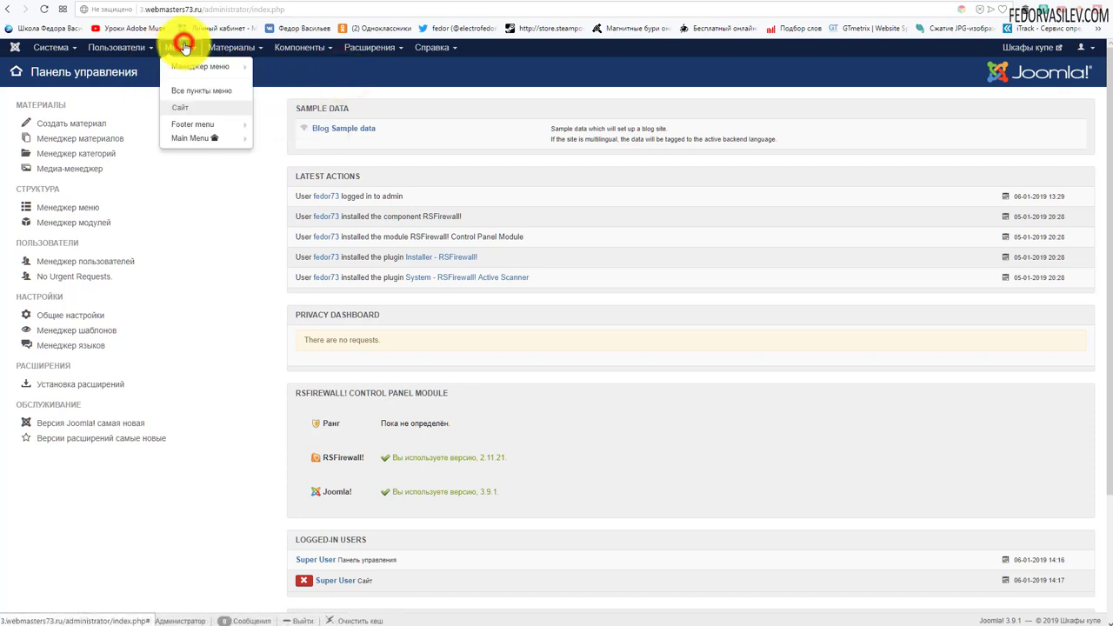
mouse_move(179, 146)
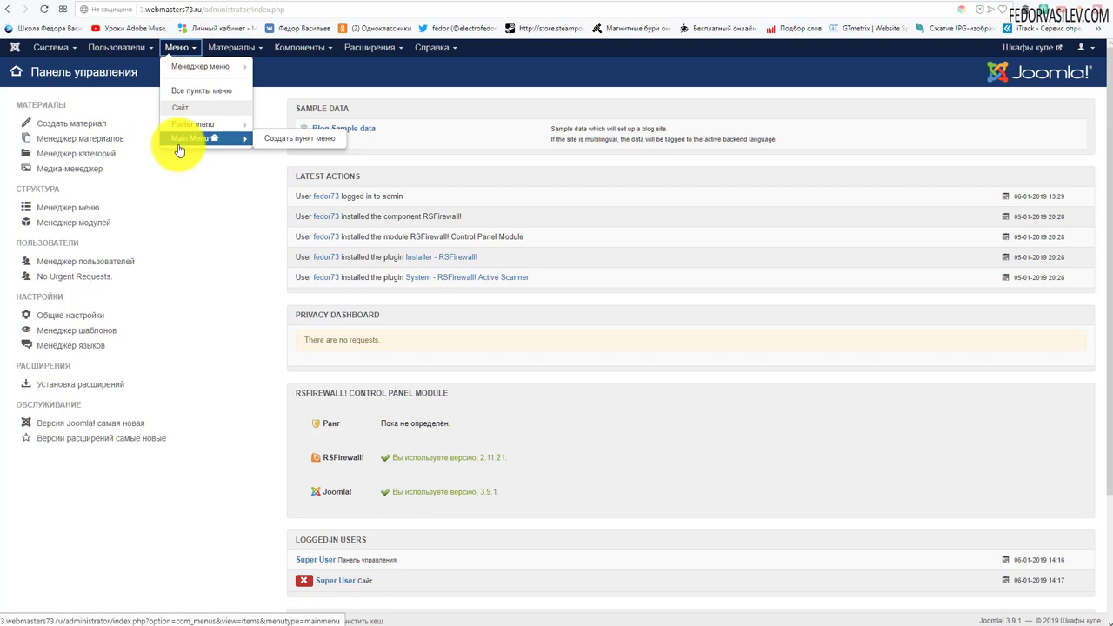
click(184, 48)
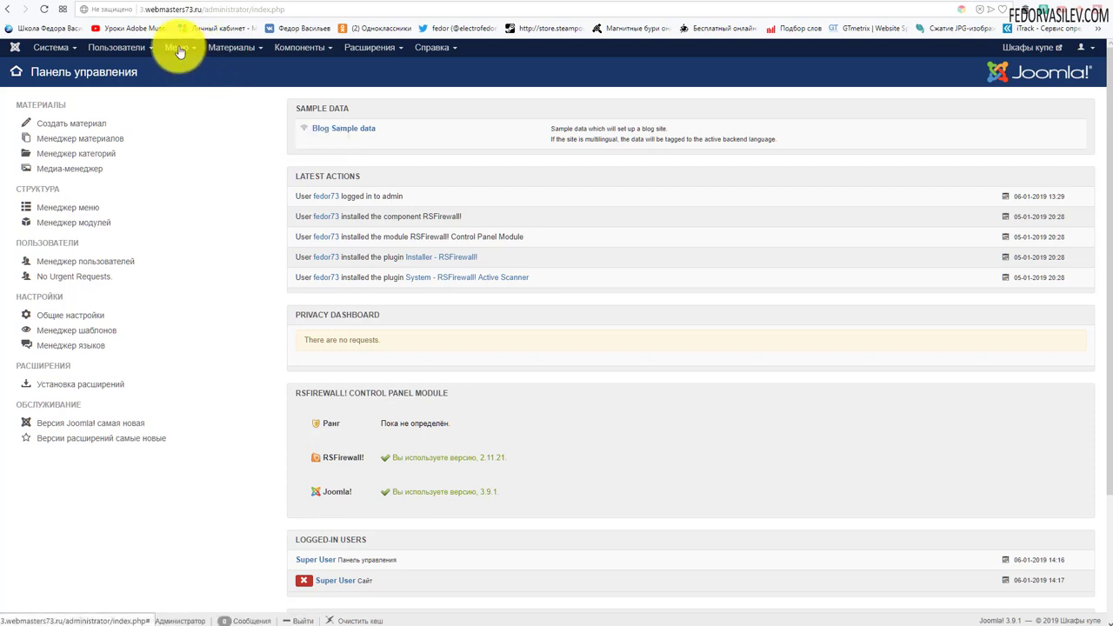
click(176, 45)
mouse_move(181, 148)
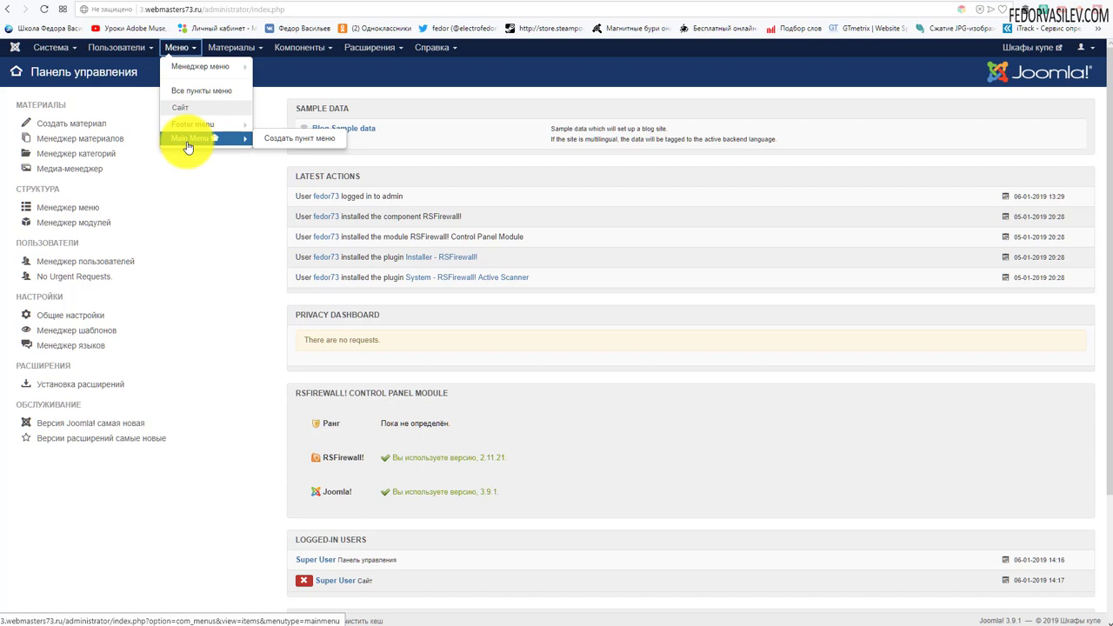
click(199, 124)
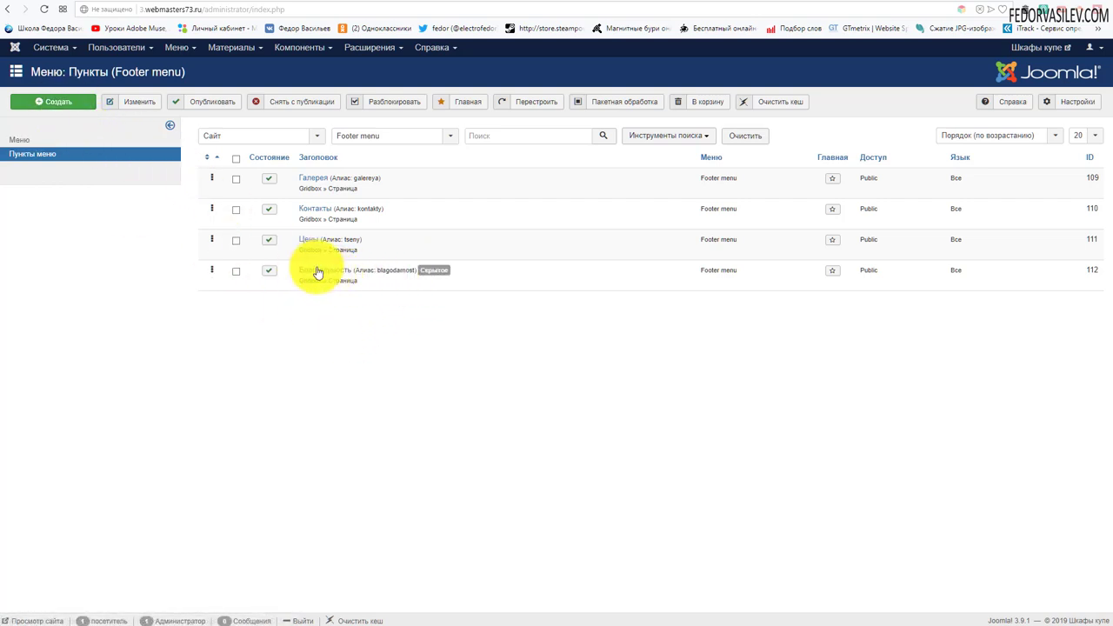
Step: Examine the hidden Благодарность item, view the blank form for creating a menu item and close it without saving
click(423, 270)
drag(472, 269, 426, 271)
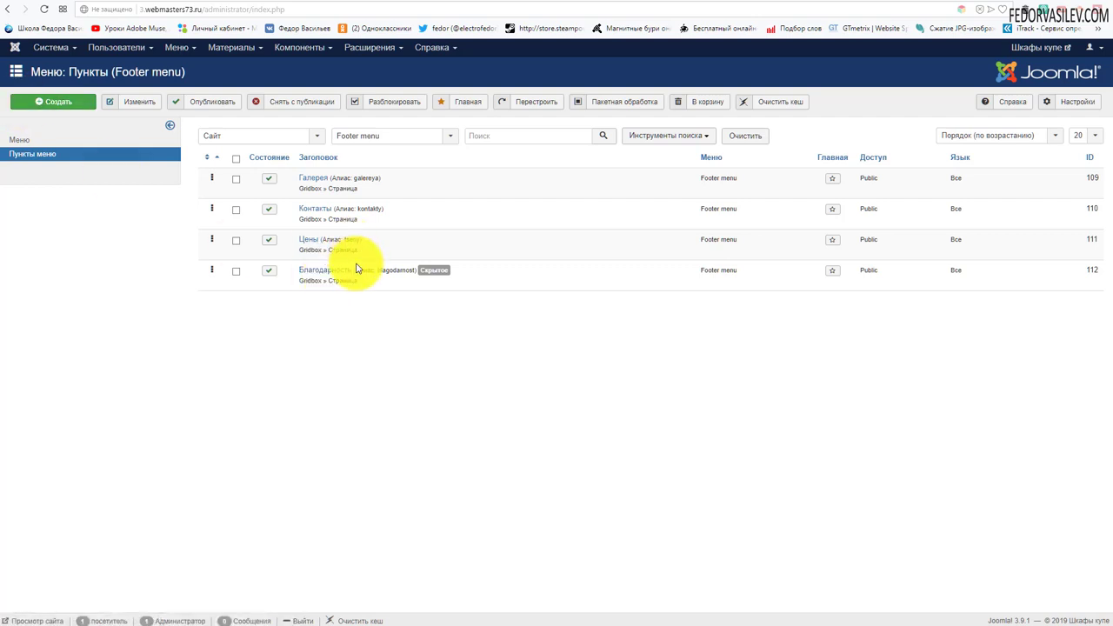
click(85, 101)
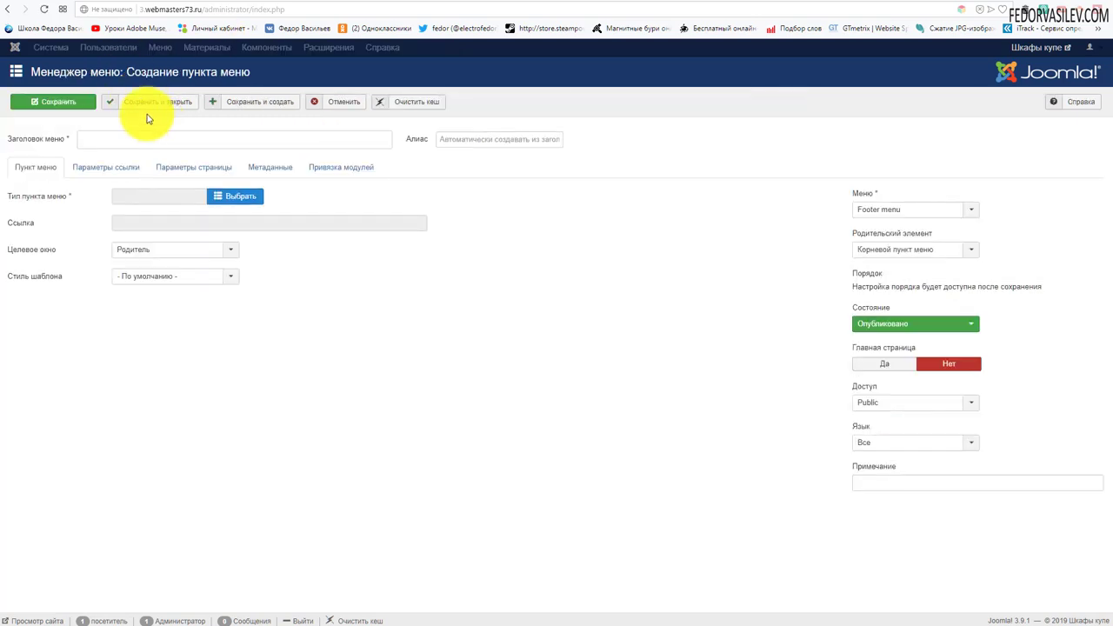
click(328, 102)
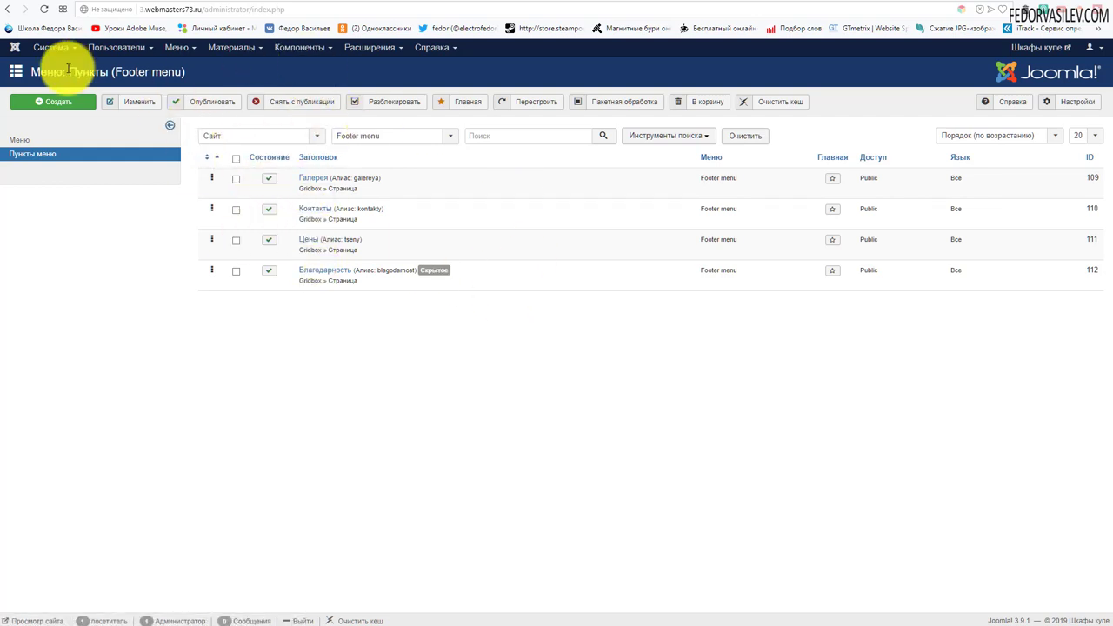
Step: Open the page list of the Gridbox component
click(352, 46)
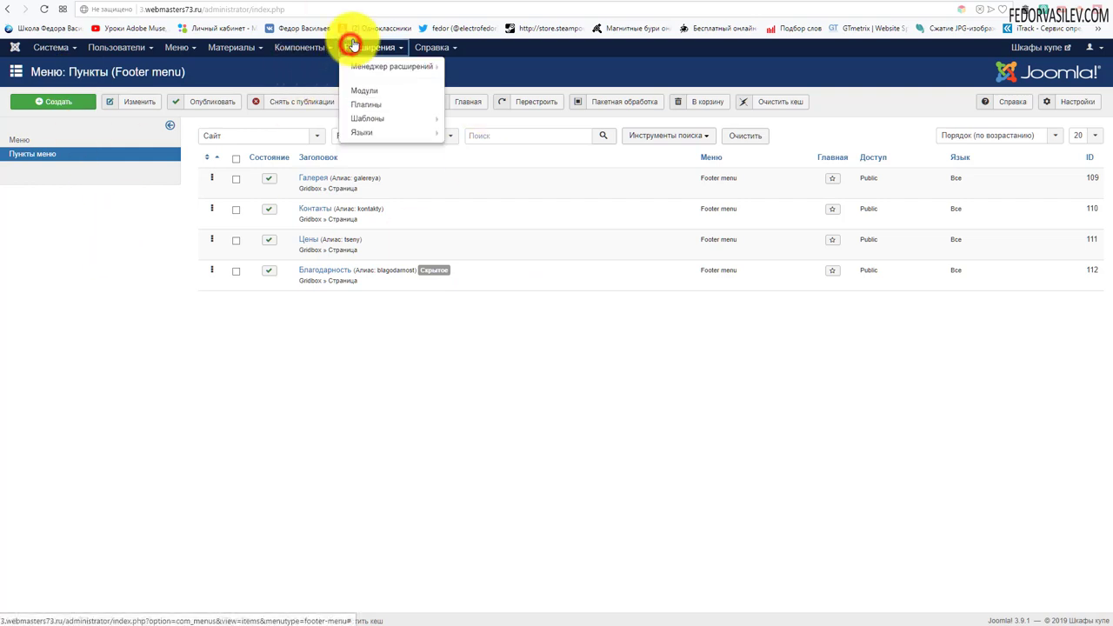
click(300, 46)
click(307, 79)
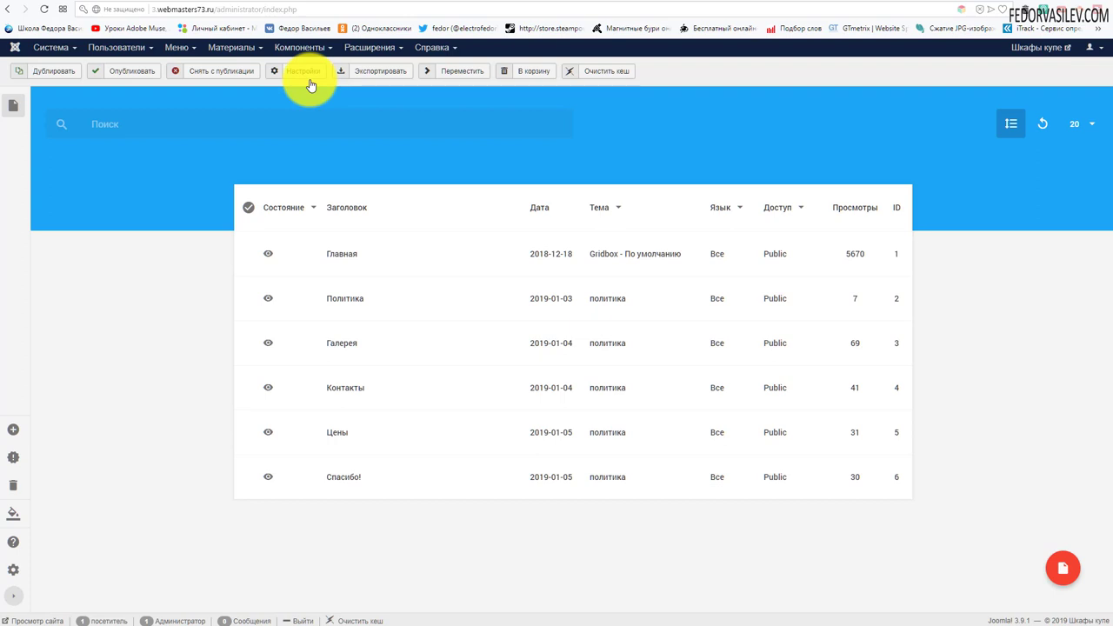
Step: Create a Gridbox page titled демо with the theme политика and save it
click(1066, 578)
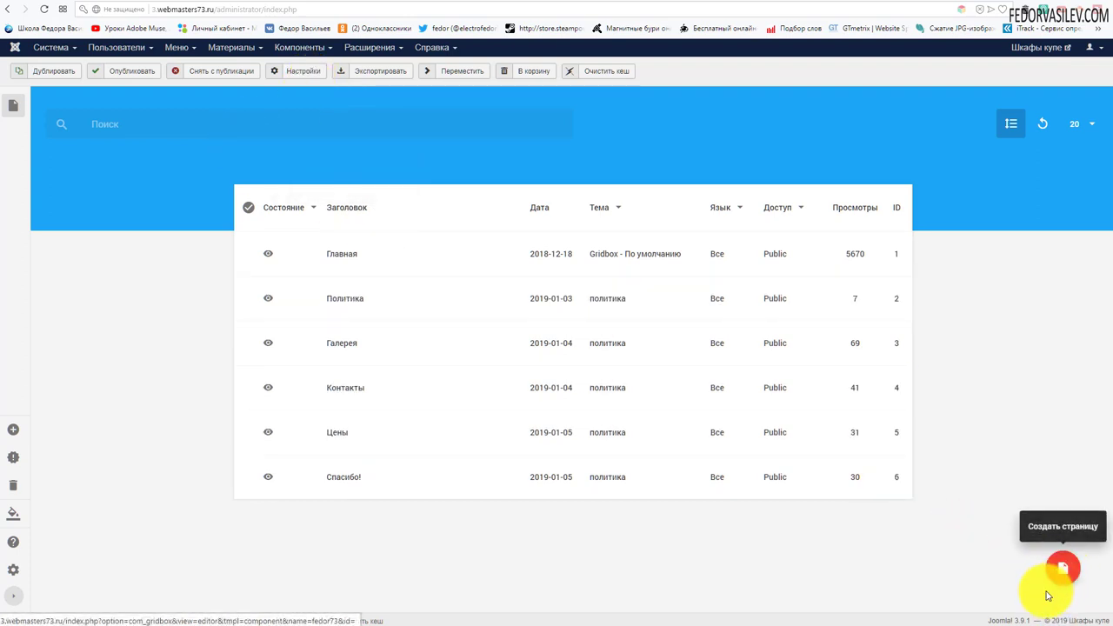
click(1063, 580)
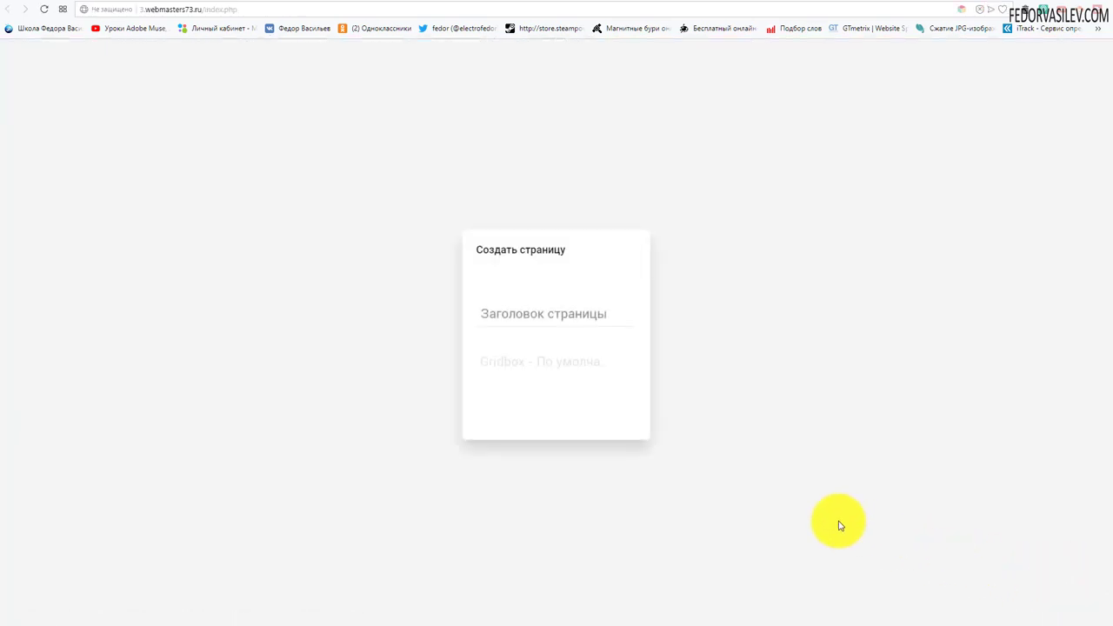
click(538, 312)
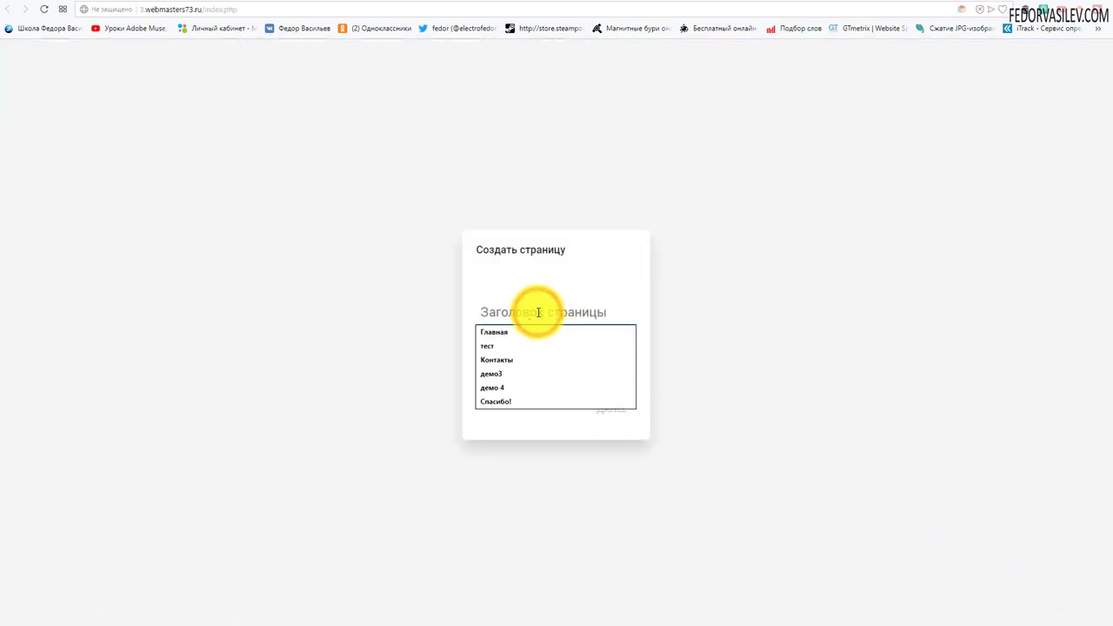
text(демо)
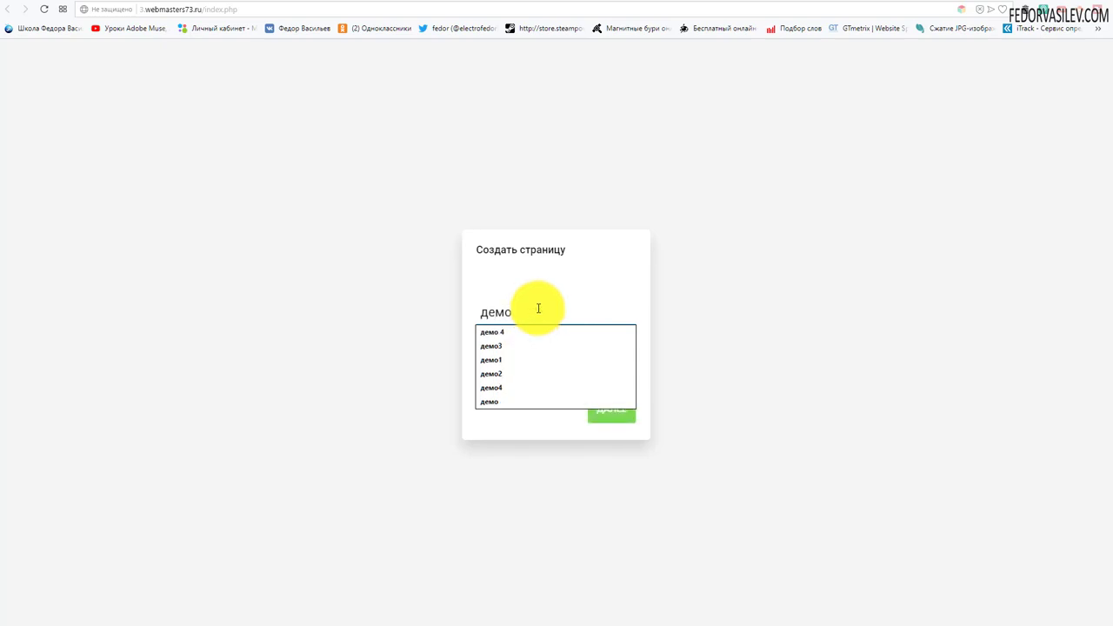
click(574, 261)
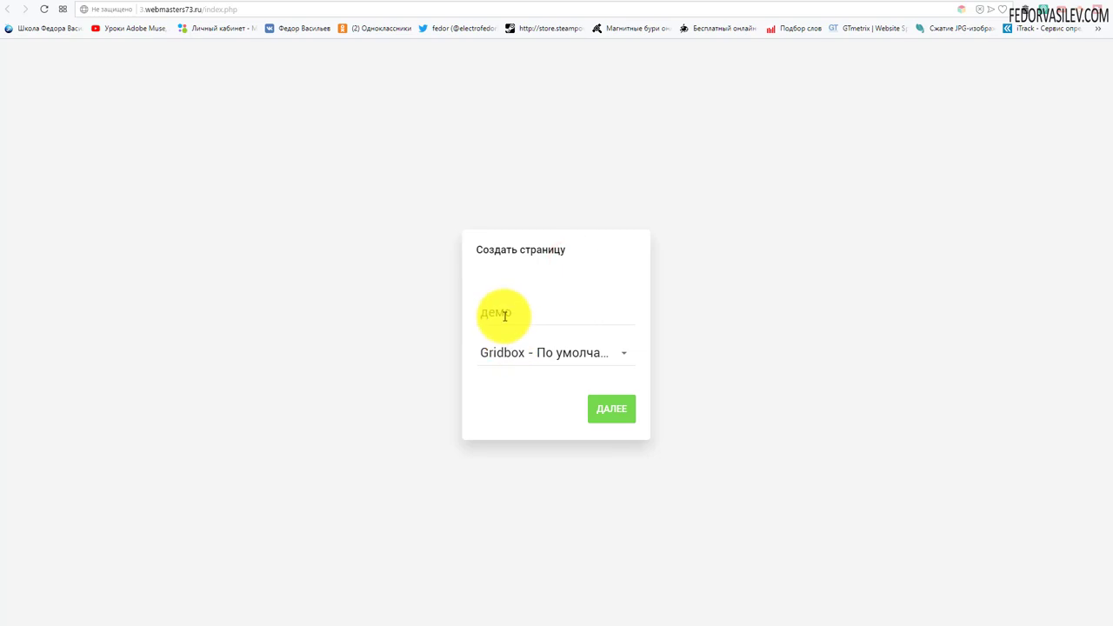
click(499, 355)
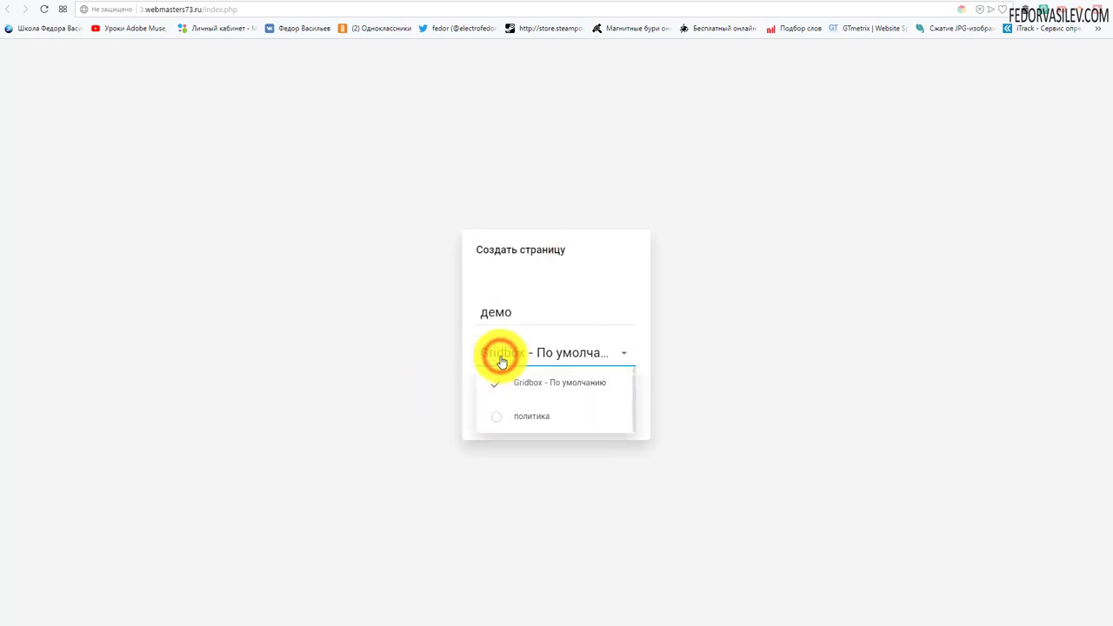
click(515, 419)
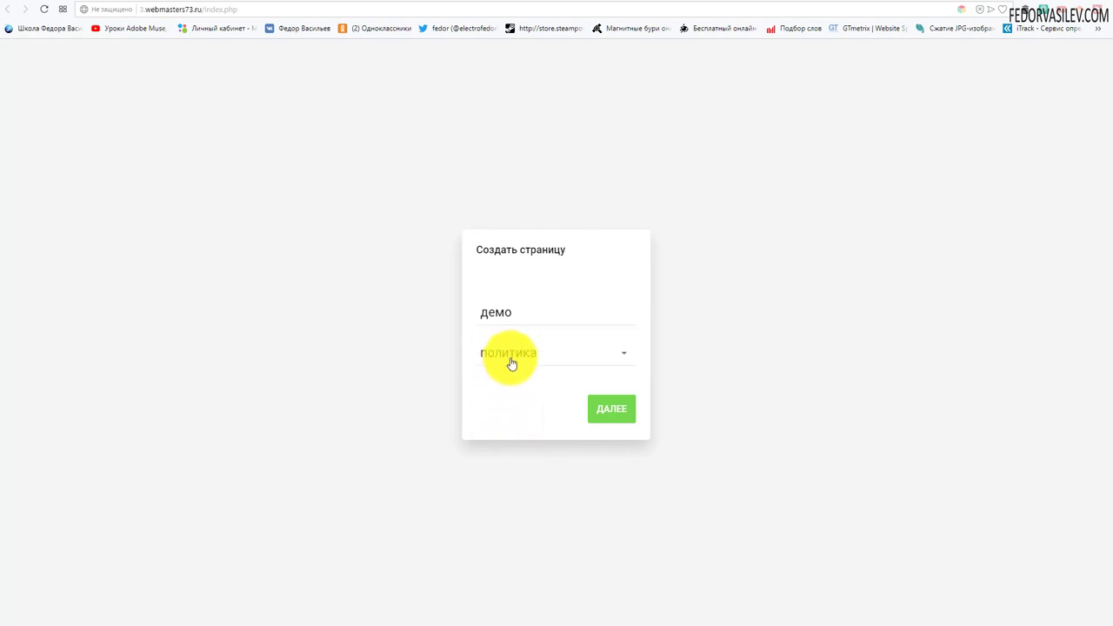
click(606, 411)
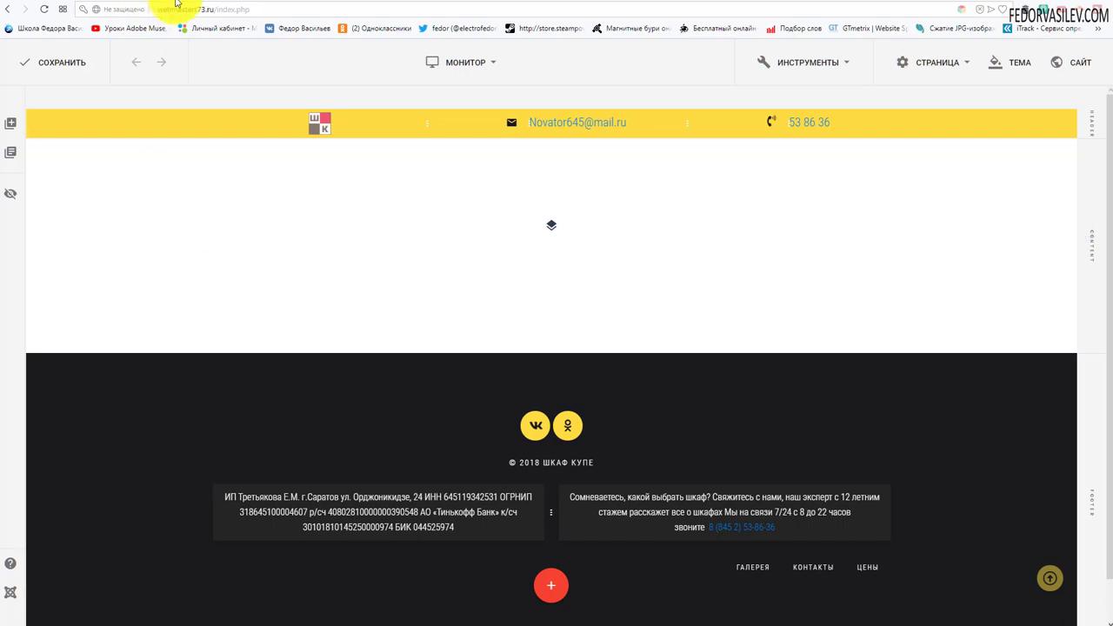
click(69, 69)
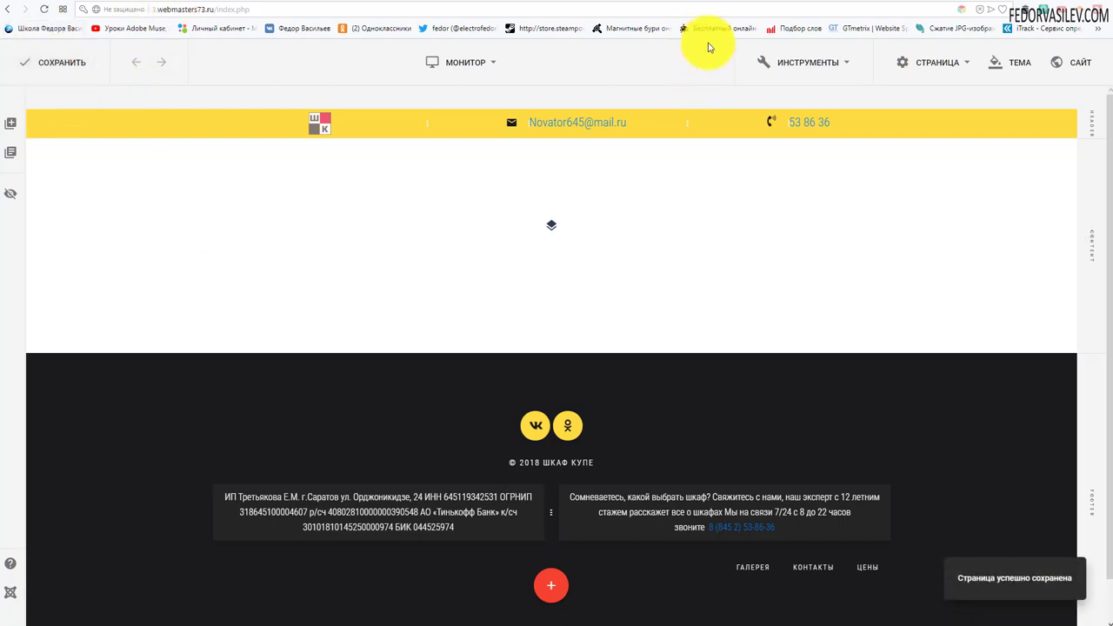
Step: Start a new item in the Footer menu and title it "демо"
click(769, 3)
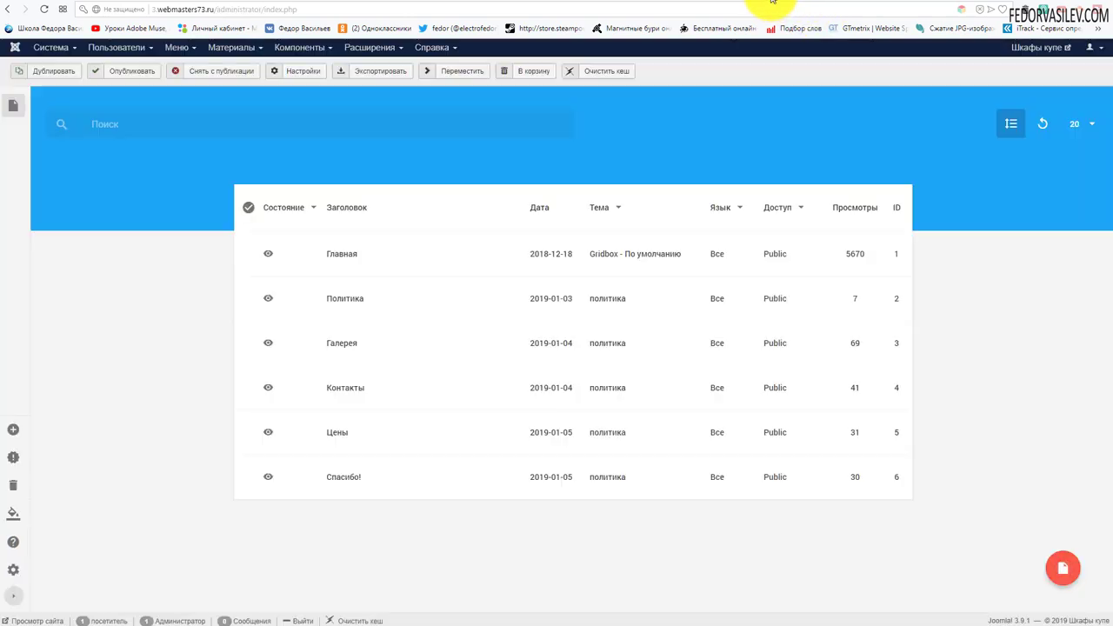
click(176, 47)
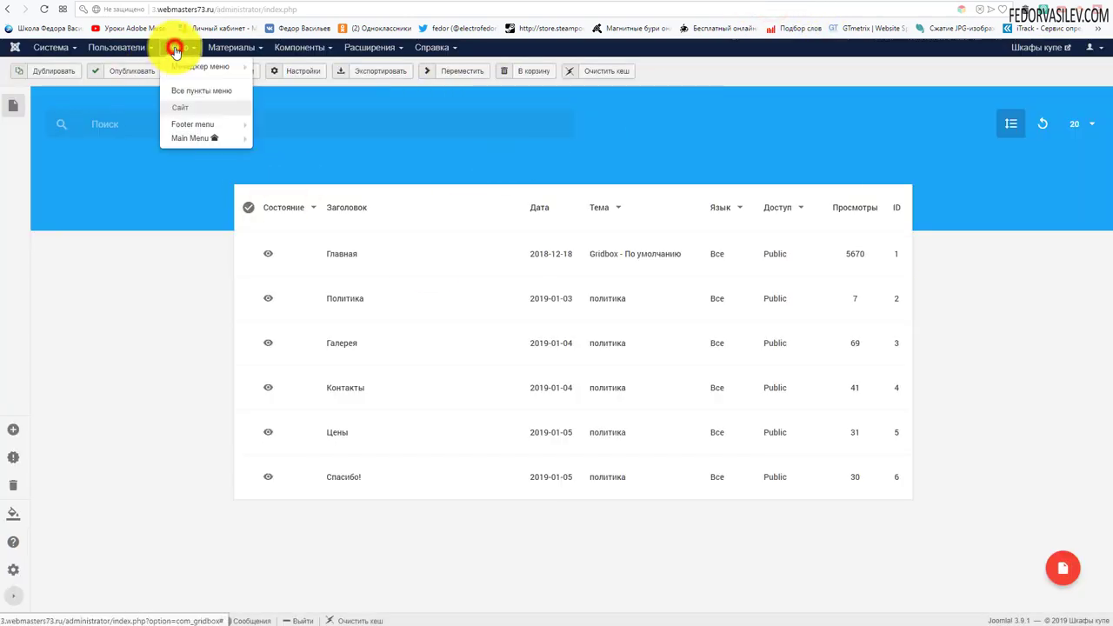
click(198, 127)
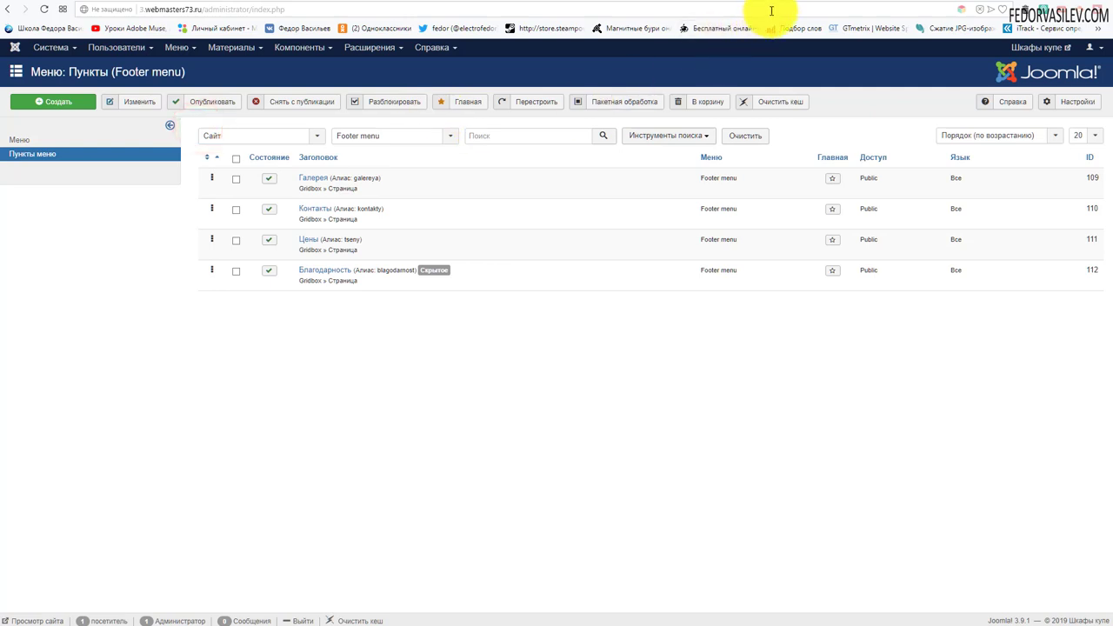
click(809, 2)
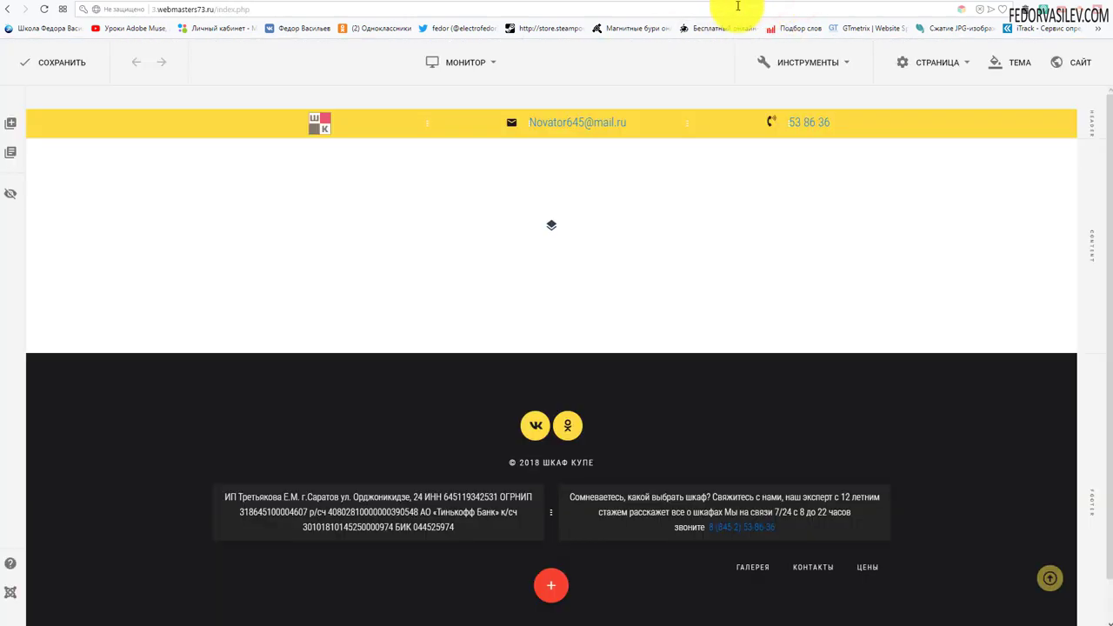
click(765, 3)
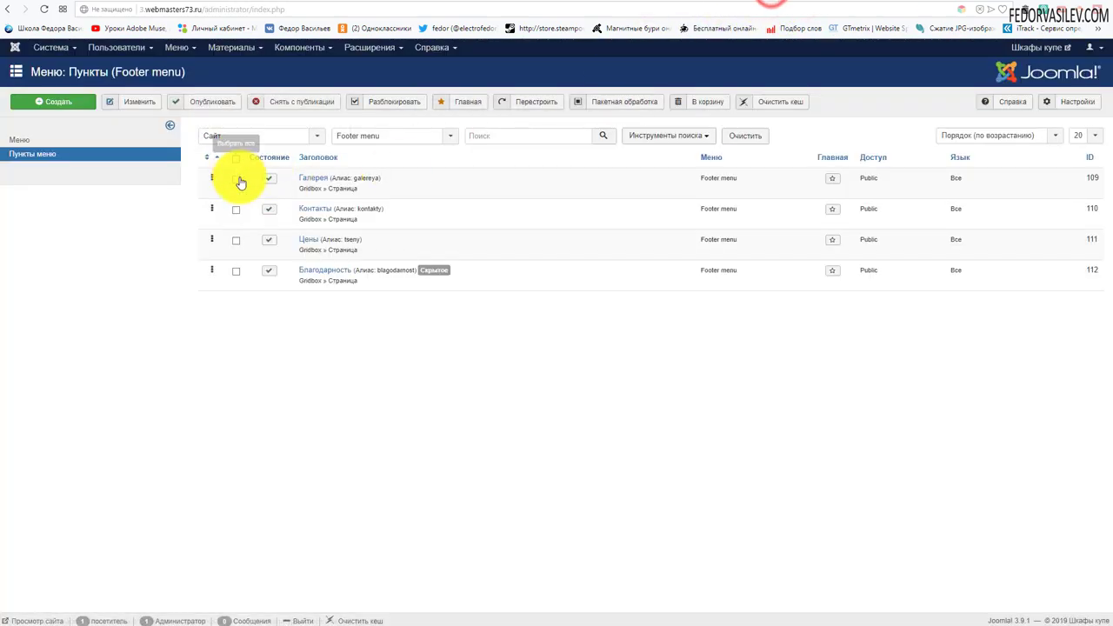
click(73, 104)
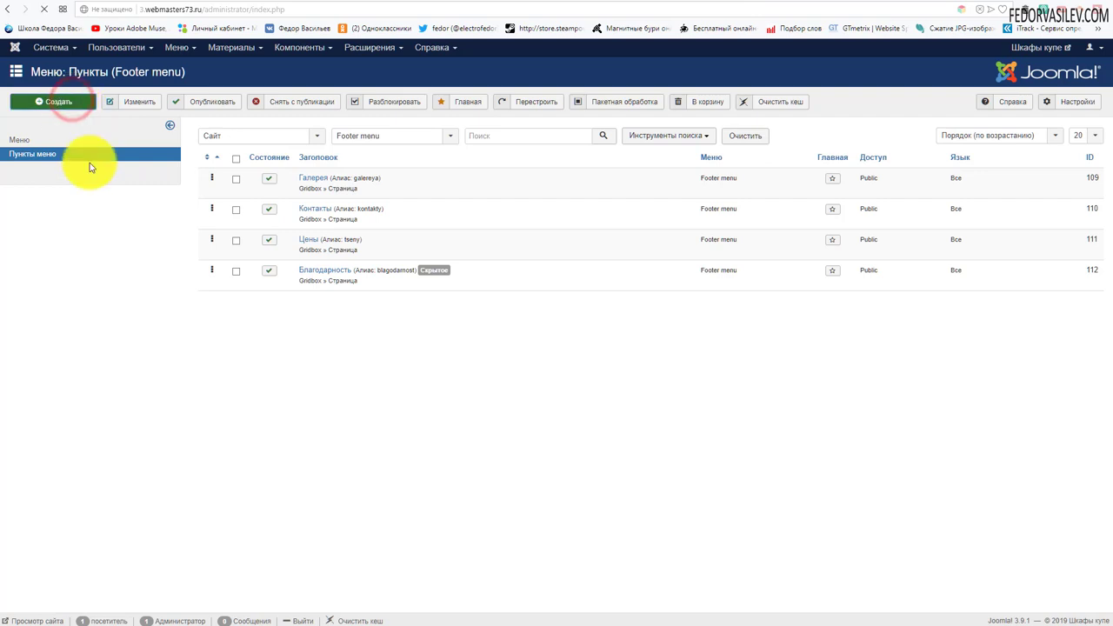
click(137, 142)
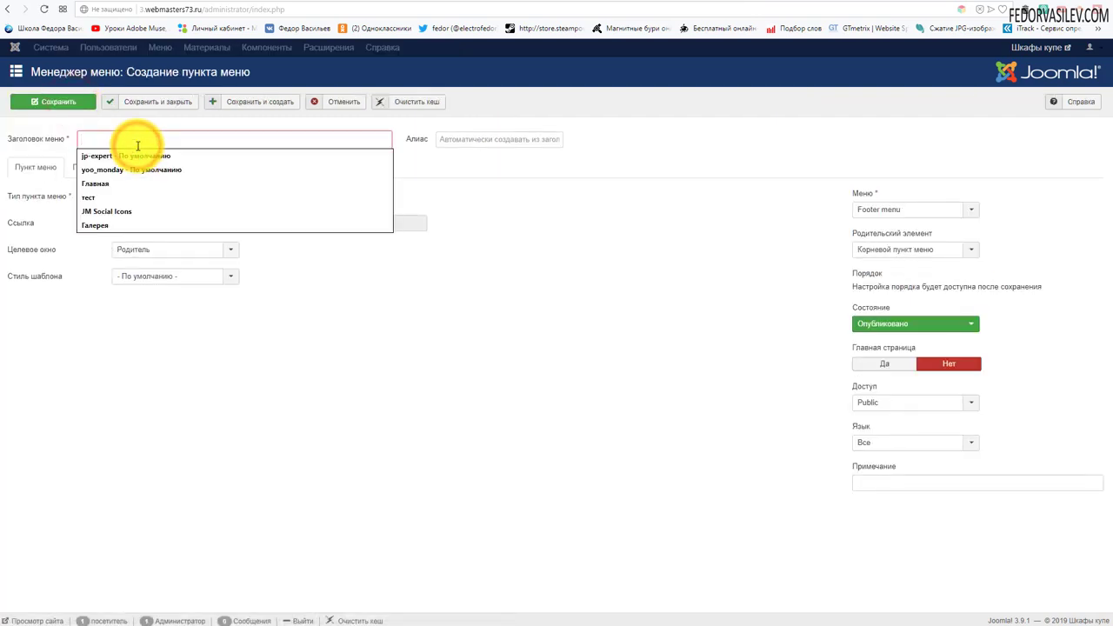
text(Демо)
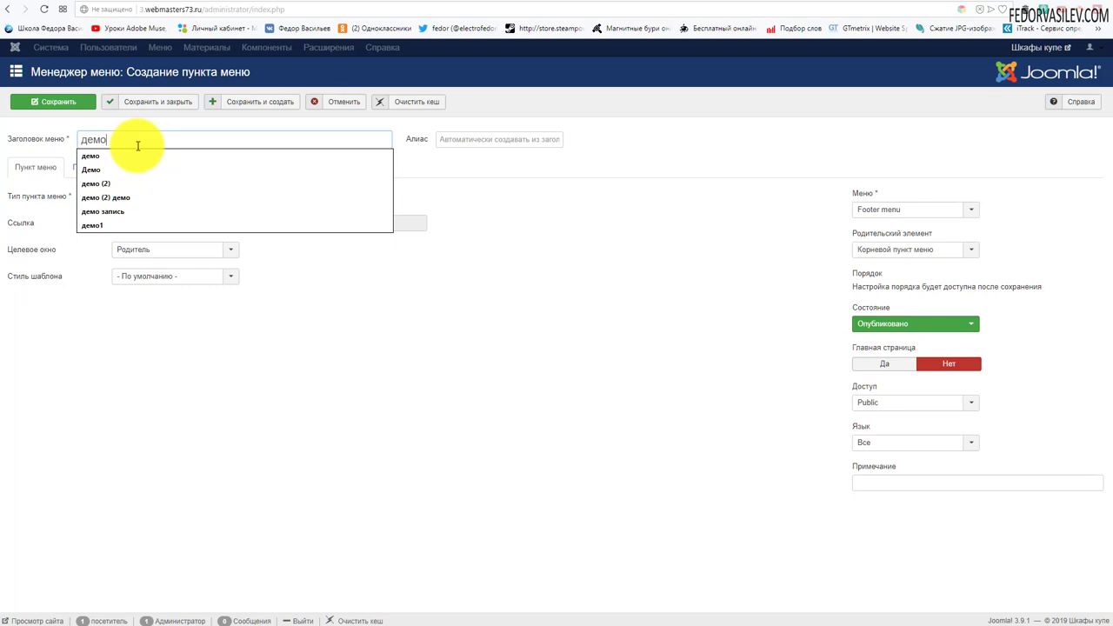
click(565, 416)
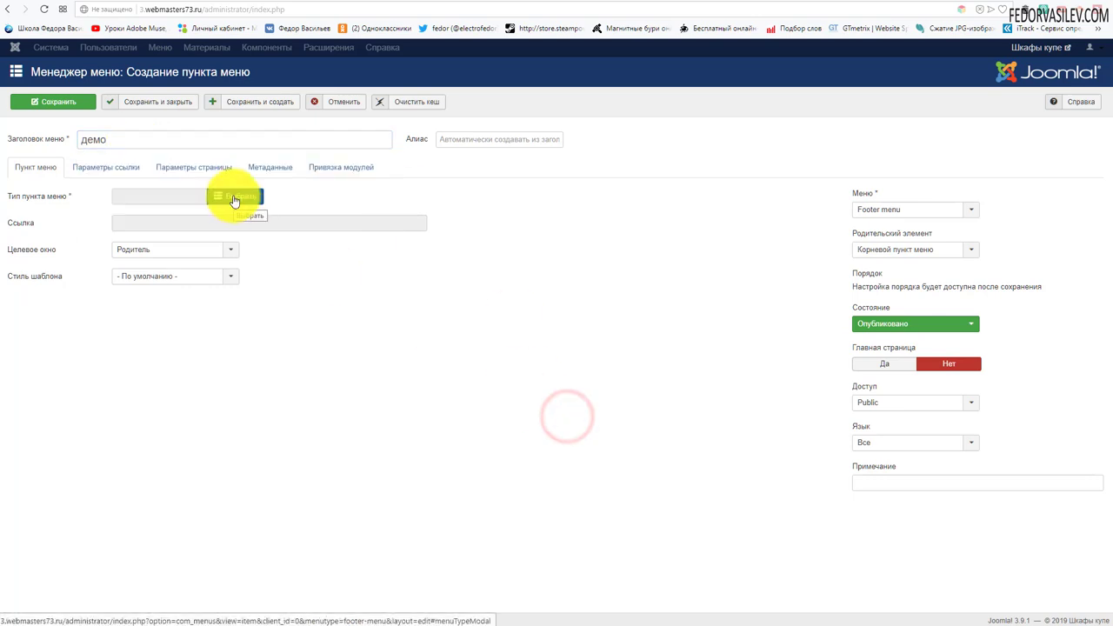
Step: Set the menu item type to the Gridbox type Страница and the application to Страницы
click(232, 199)
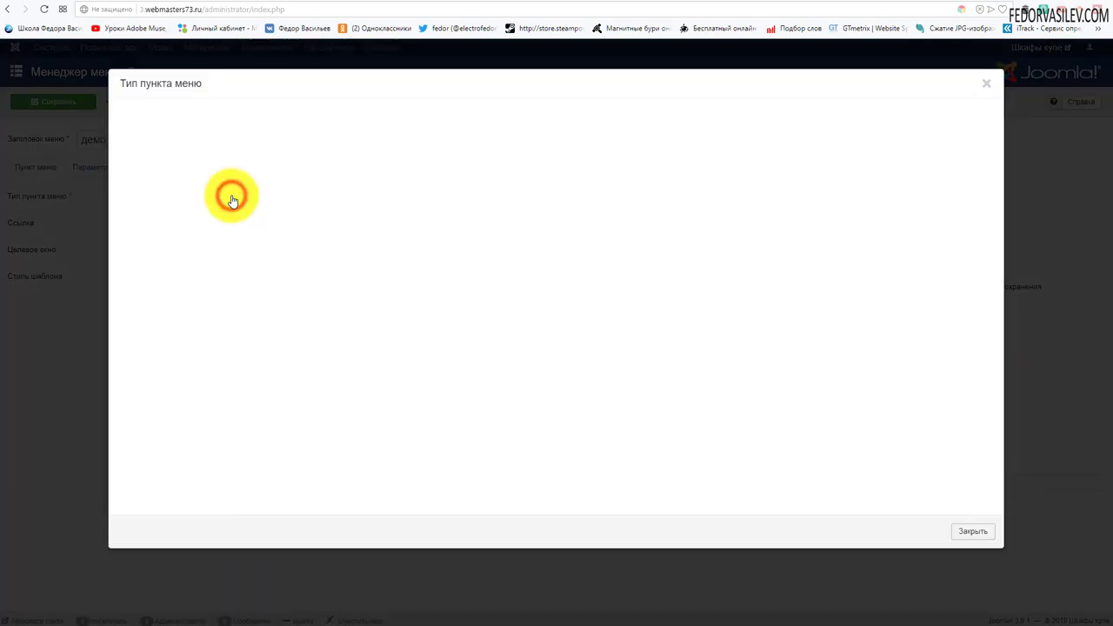
click(141, 116)
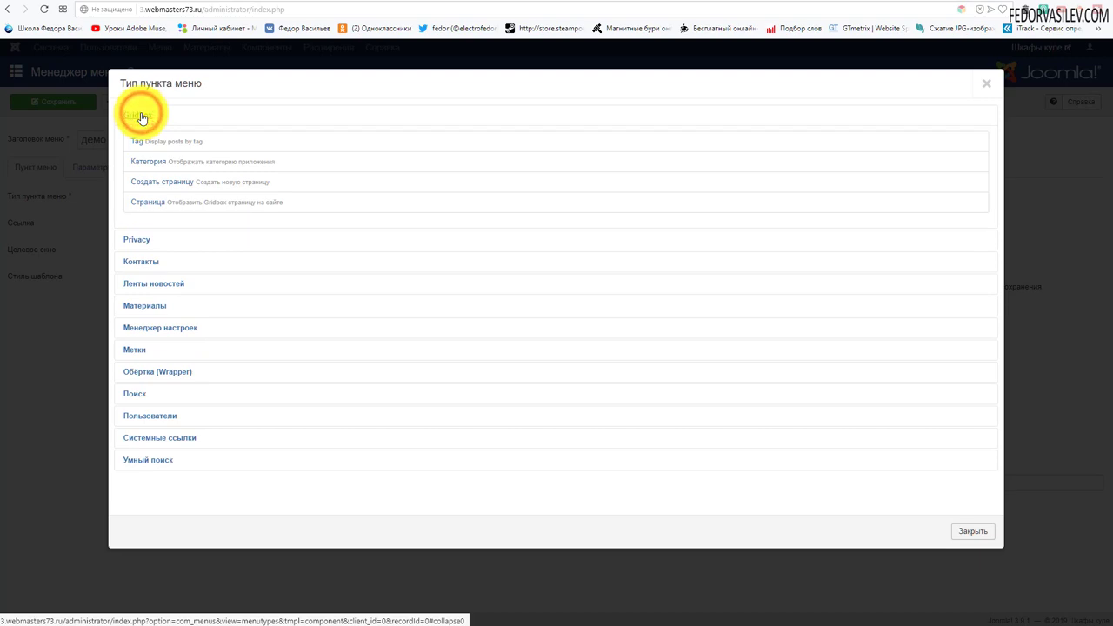
click(143, 207)
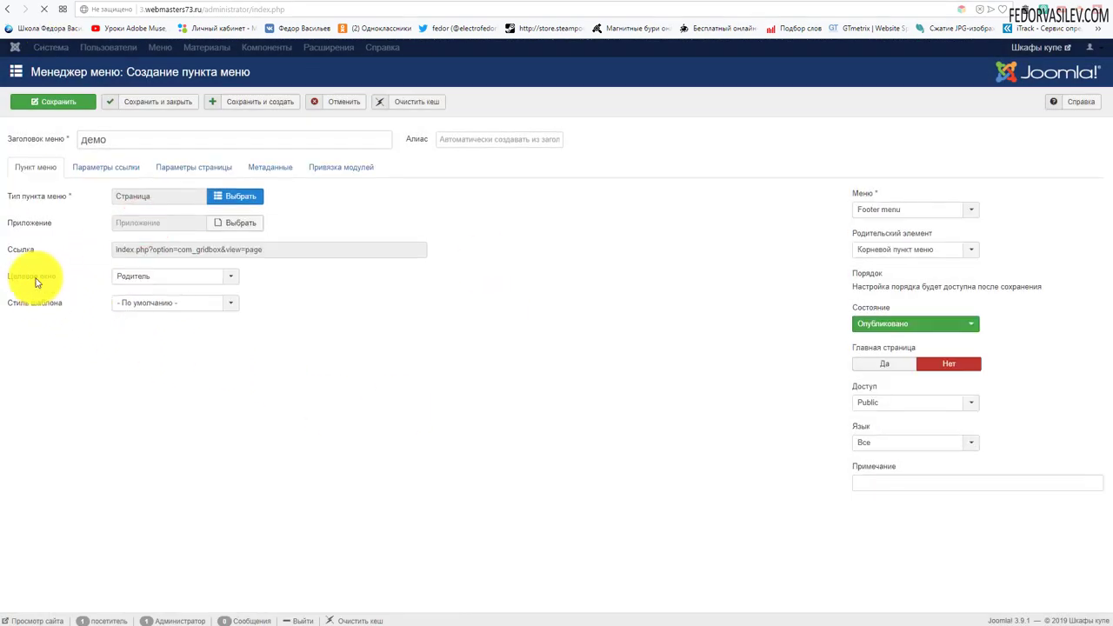
click(241, 225)
click(393, 179)
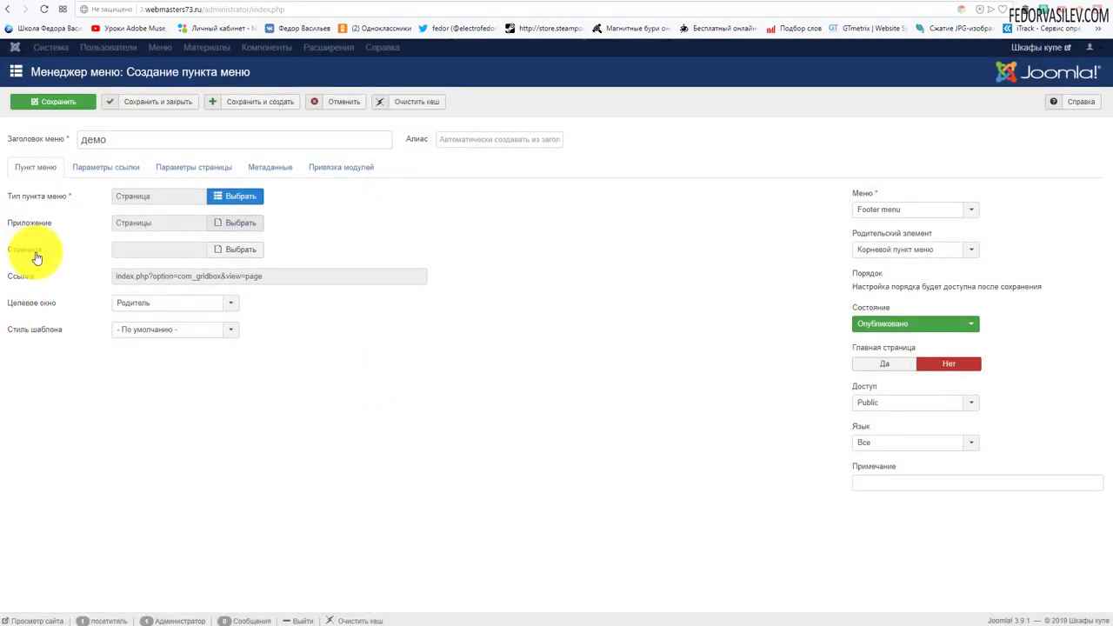
Step: Link the menu item to the page "демо", then save and close it
click(229, 254)
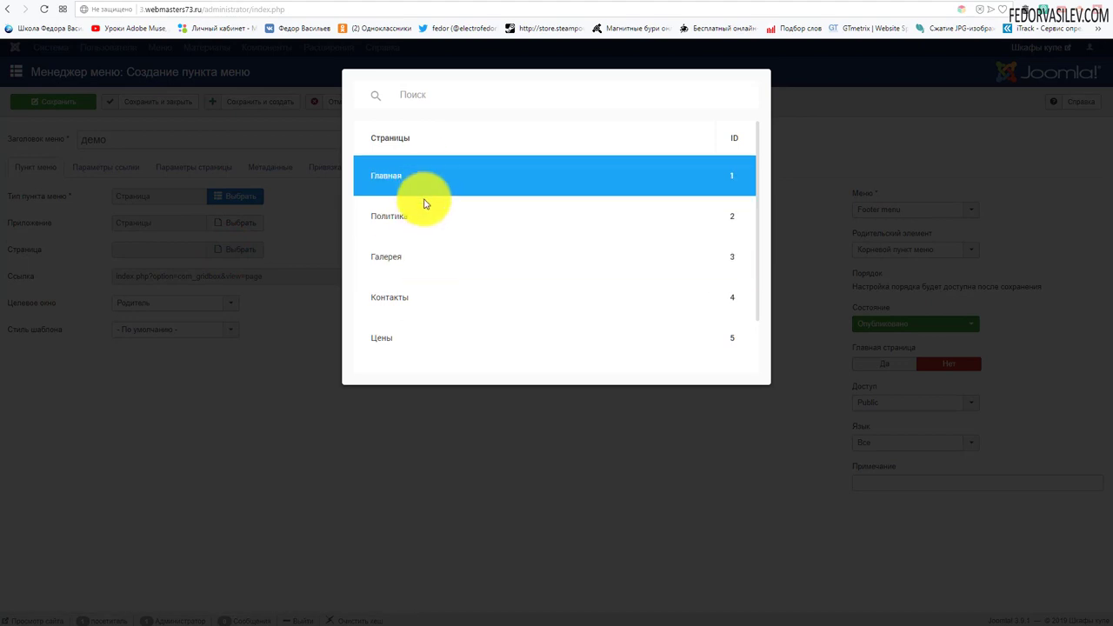
scroll(426, 214, down, 1)
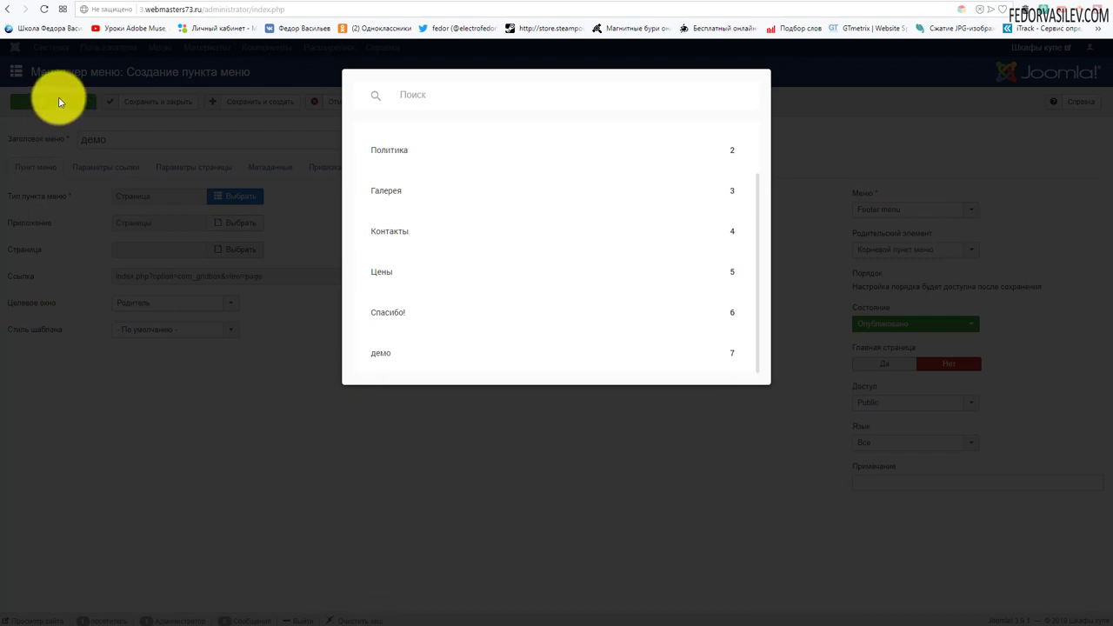
click(378, 361)
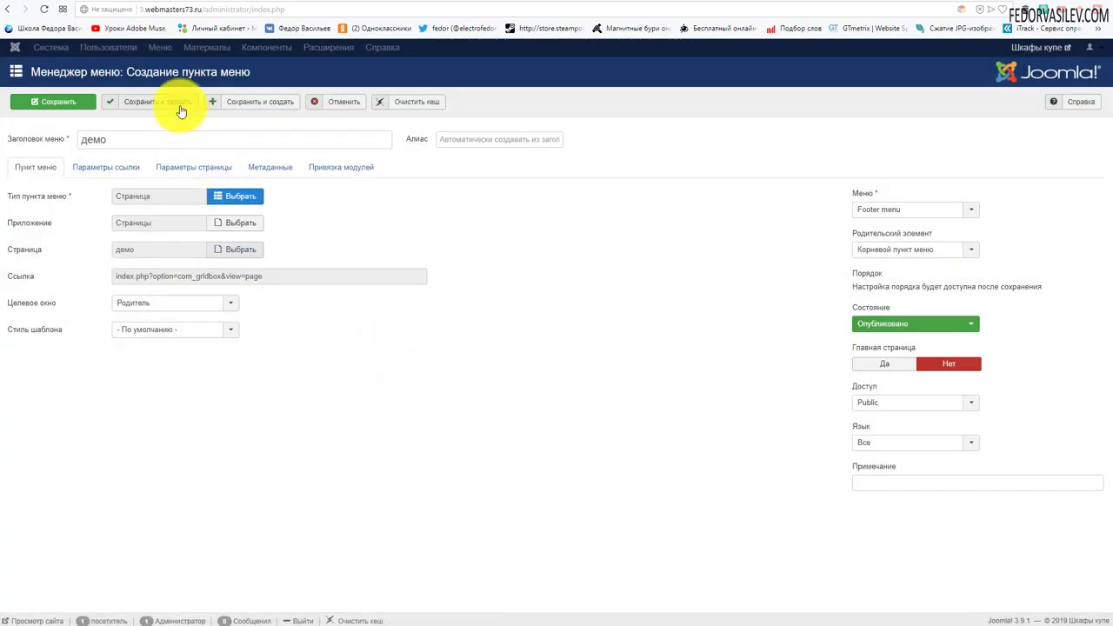
click(180, 104)
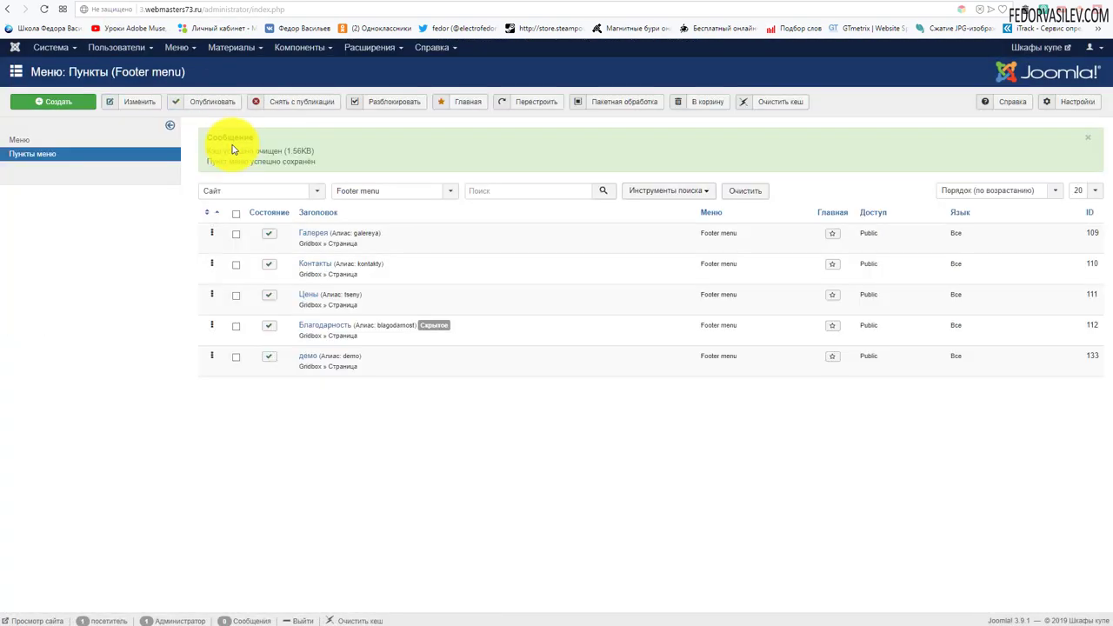
Step: Set Показать в меню to Нет in the демо item's link parameters, then save and close it
click(310, 358)
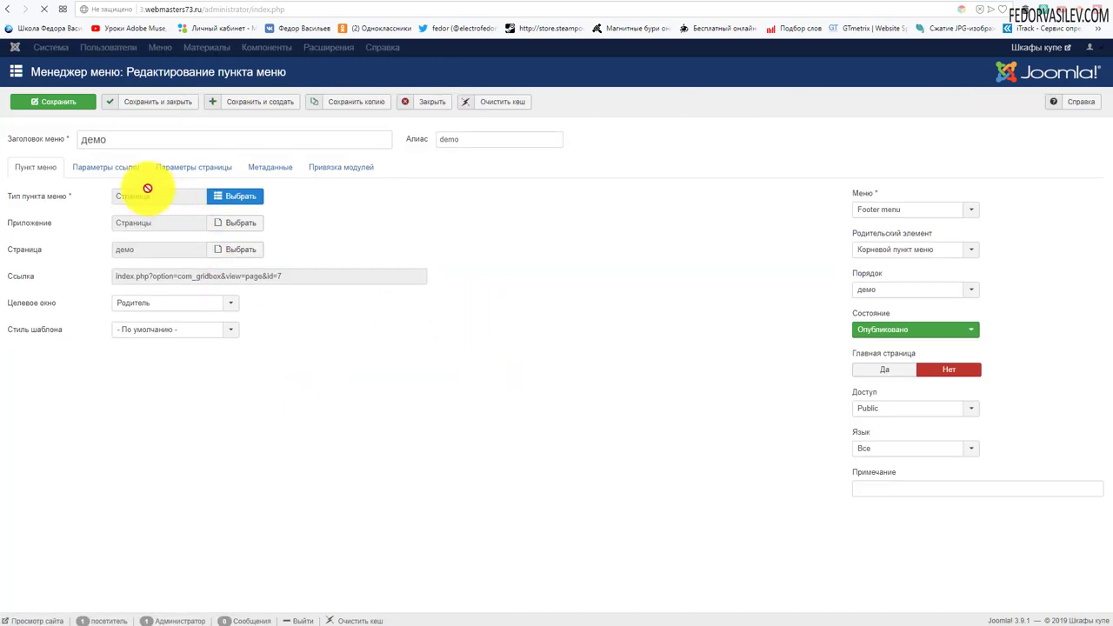
click(172, 169)
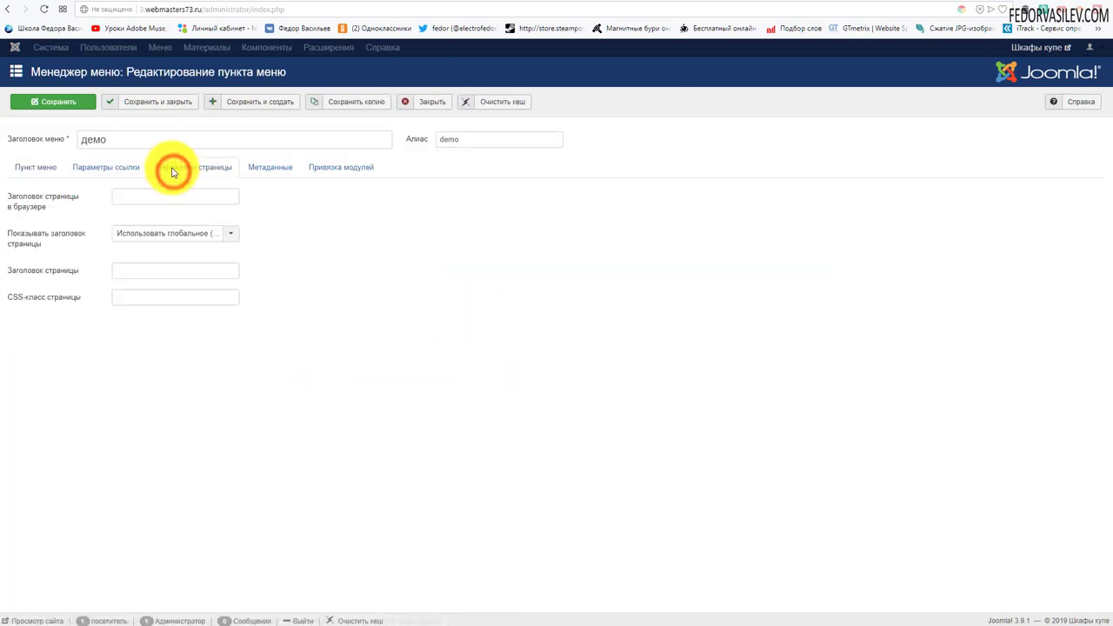
click(122, 169)
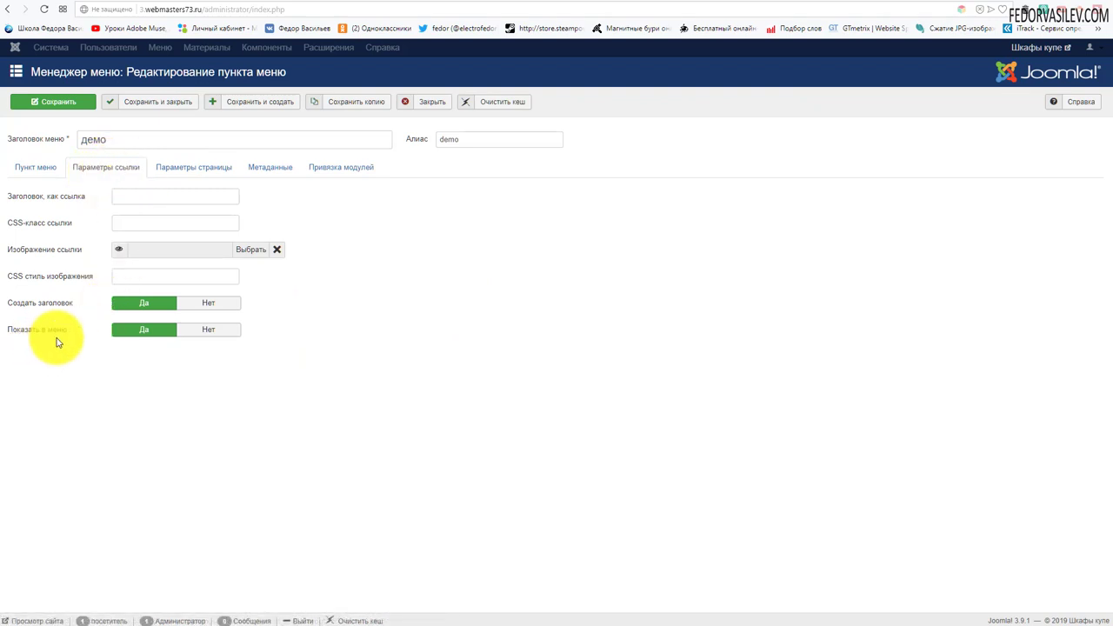
click(199, 330)
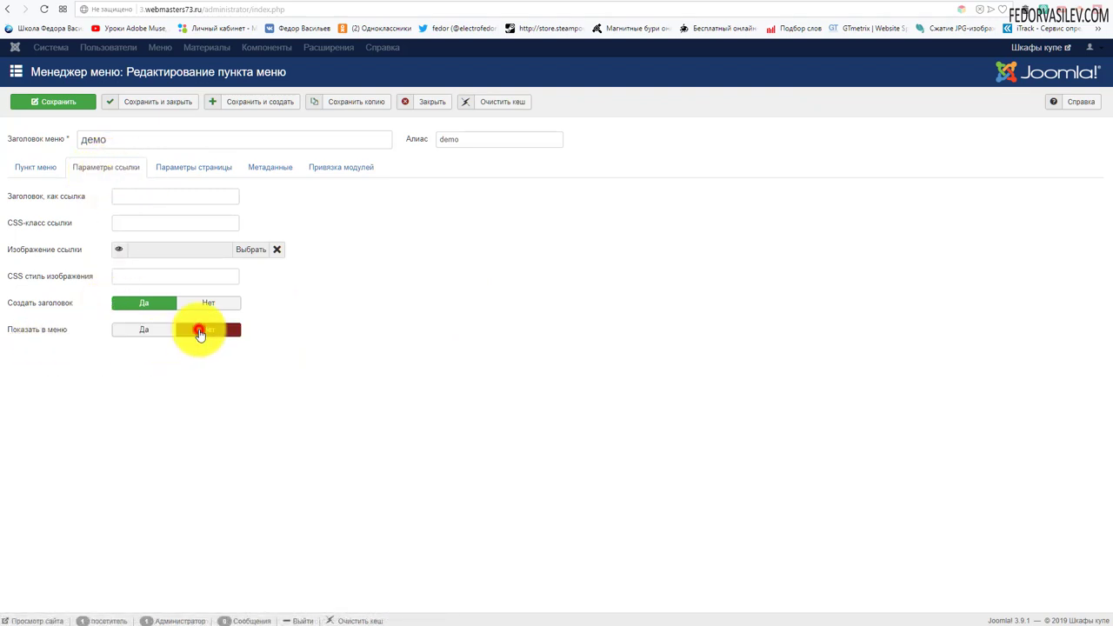
click(174, 107)
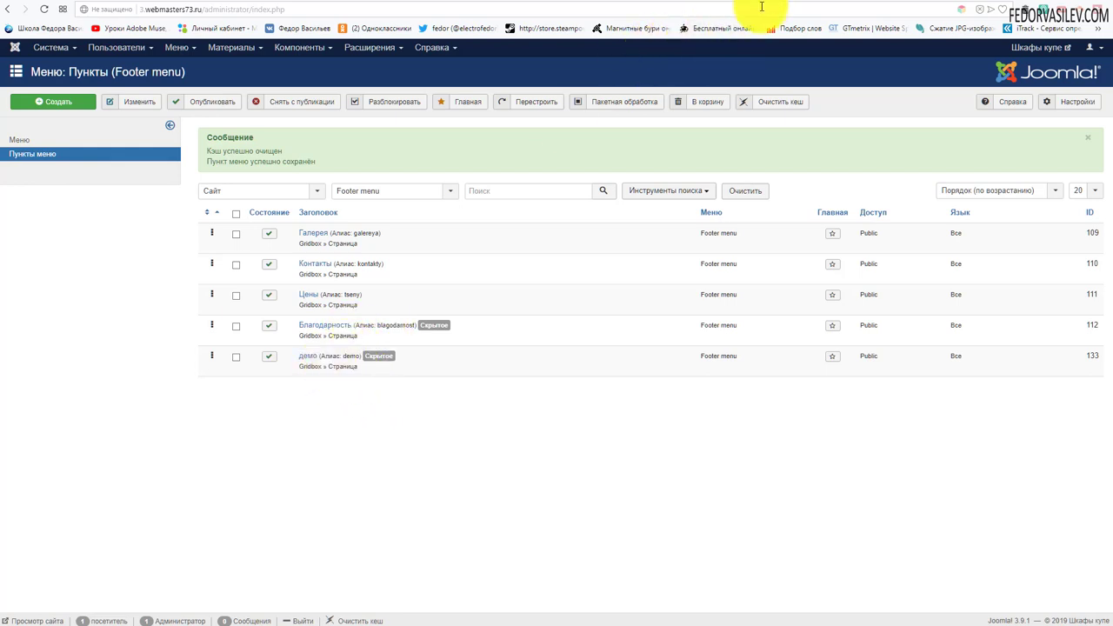
Step: Close the old editor tab and reopen the демо page for editing from the Gridbox page list
click(809, 4)
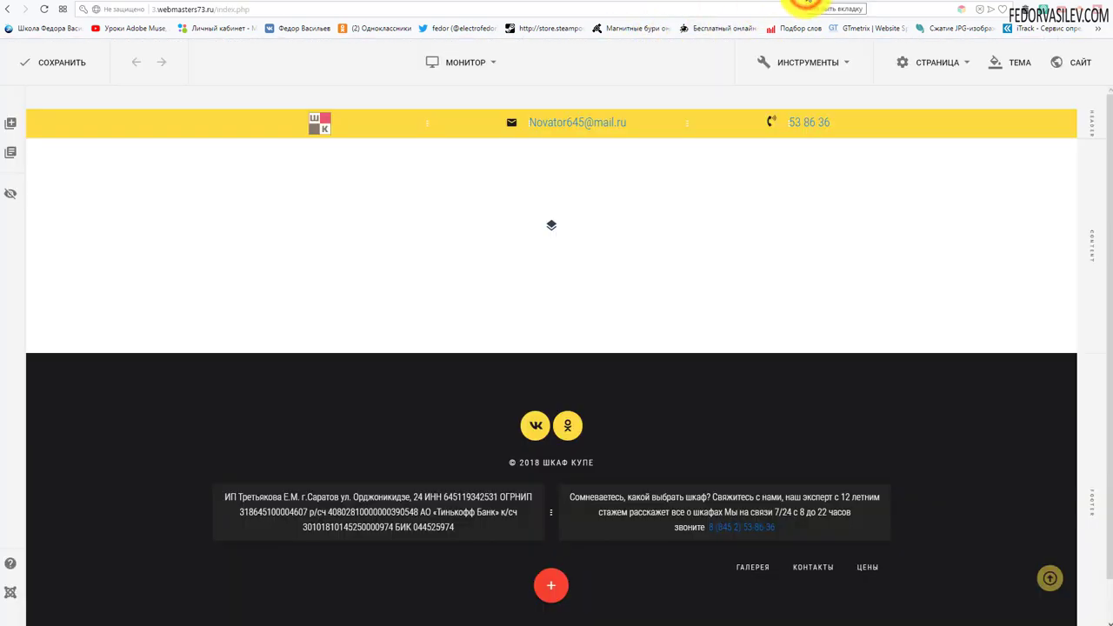
click(805, 4)
click(299, 47)
click(308, 77)
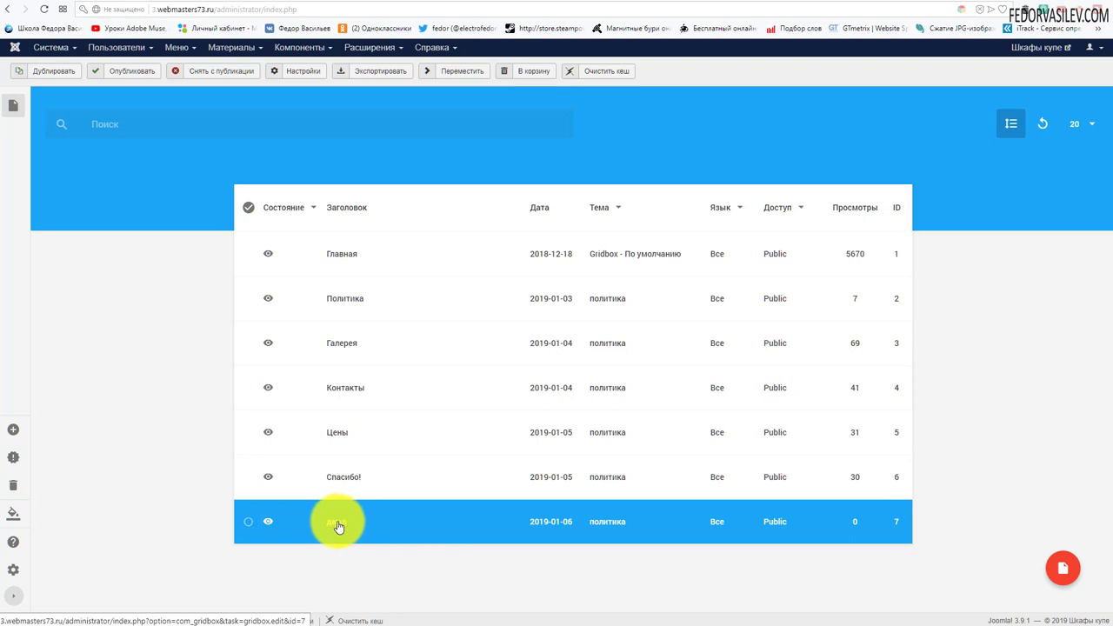
click(337, 523)
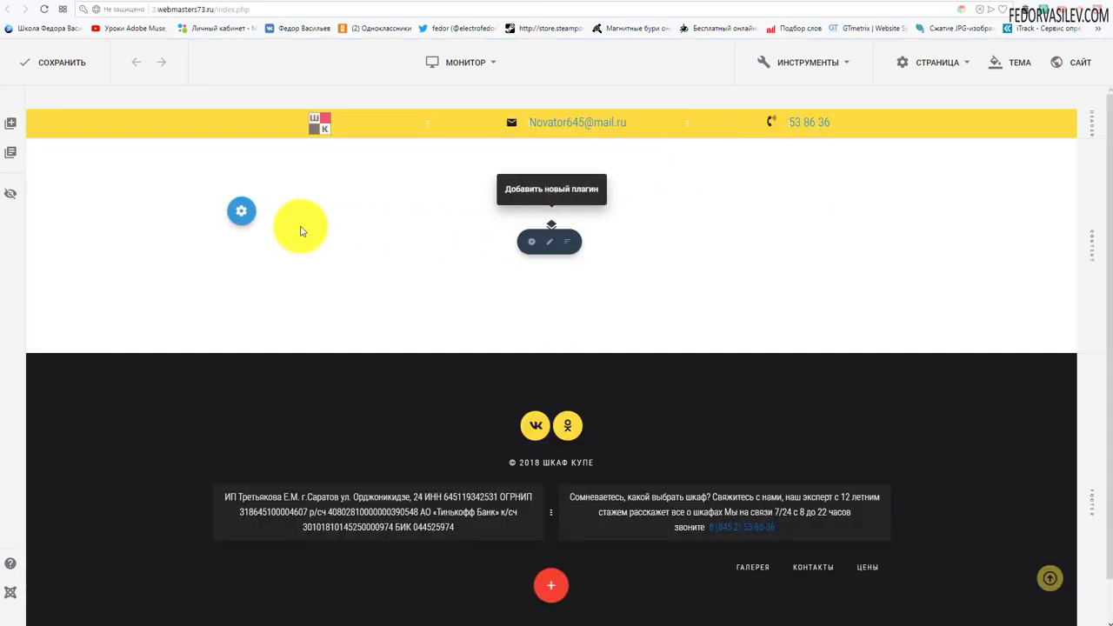
Step: Browse the plugins available for the демо page's empty content section, through to the third-party ones, and close the list
click(551, 229)
scroll(483, 343, down, 3)
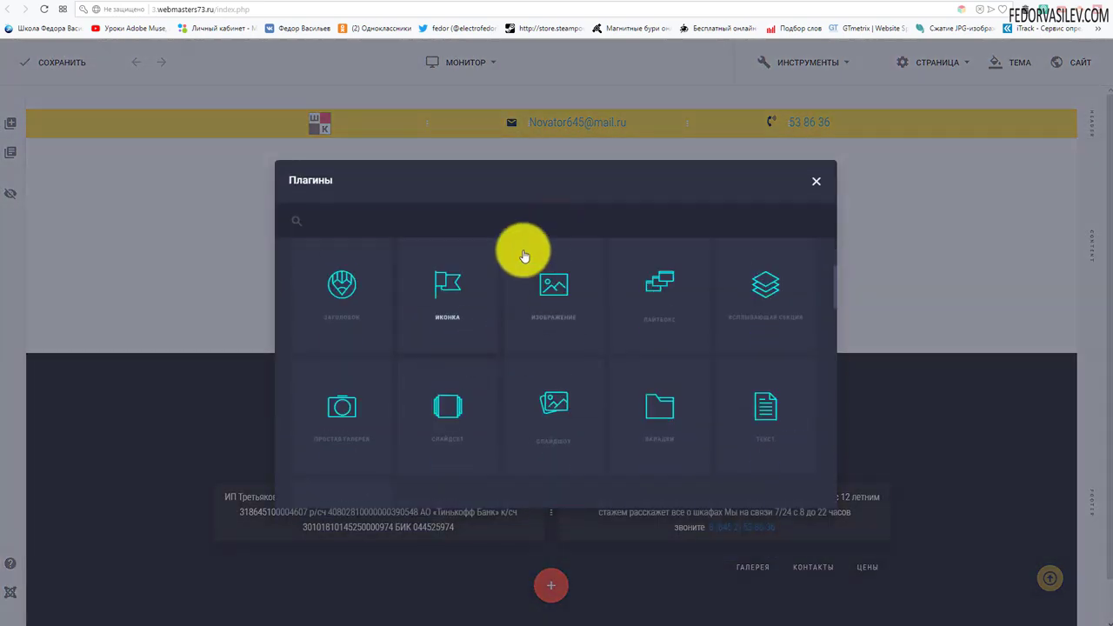
scroll(641, 291, down, 2)
scroll(462, 319, up, 1)
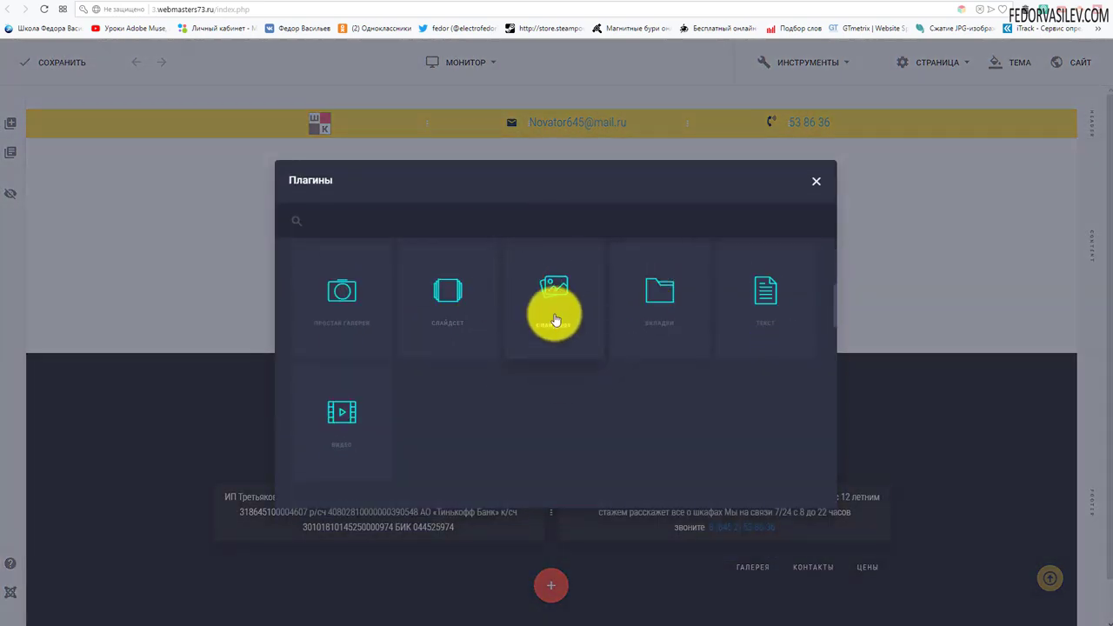
scroll(370, 300, down, 3)
scroll(383, 331, down, 2)
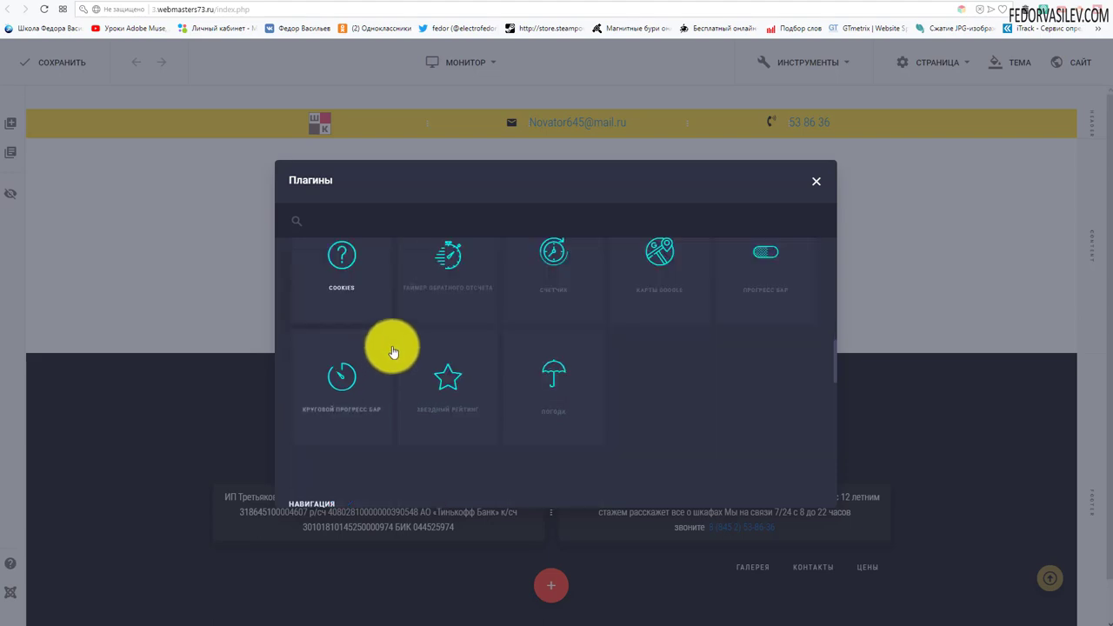
scroll(588, 286, down, 1)
scroll(548, 296, down, 8)
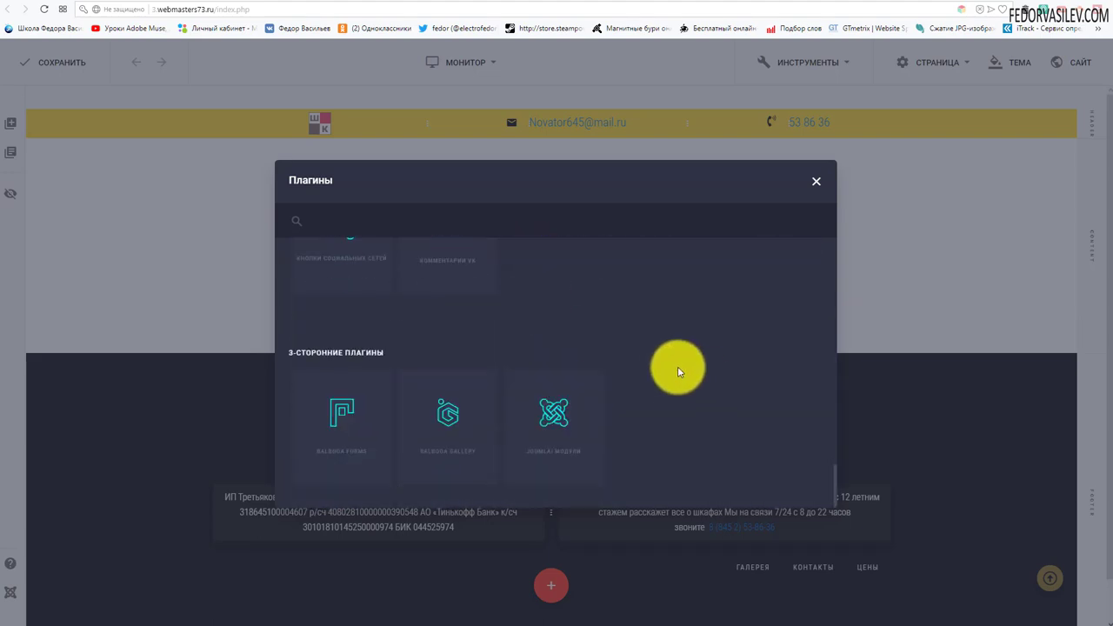
scroll(669, 365, up, 8)
click(817, 185)
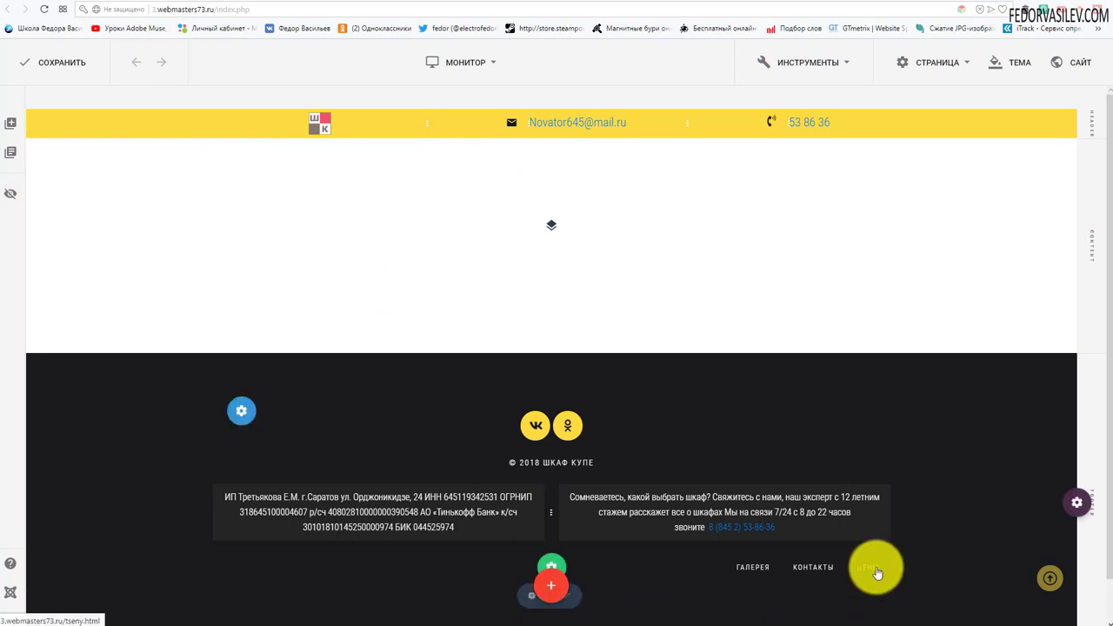
Step: Return to the Footer menu items and copy the alias "demo" of the демо item
click(832, 4)
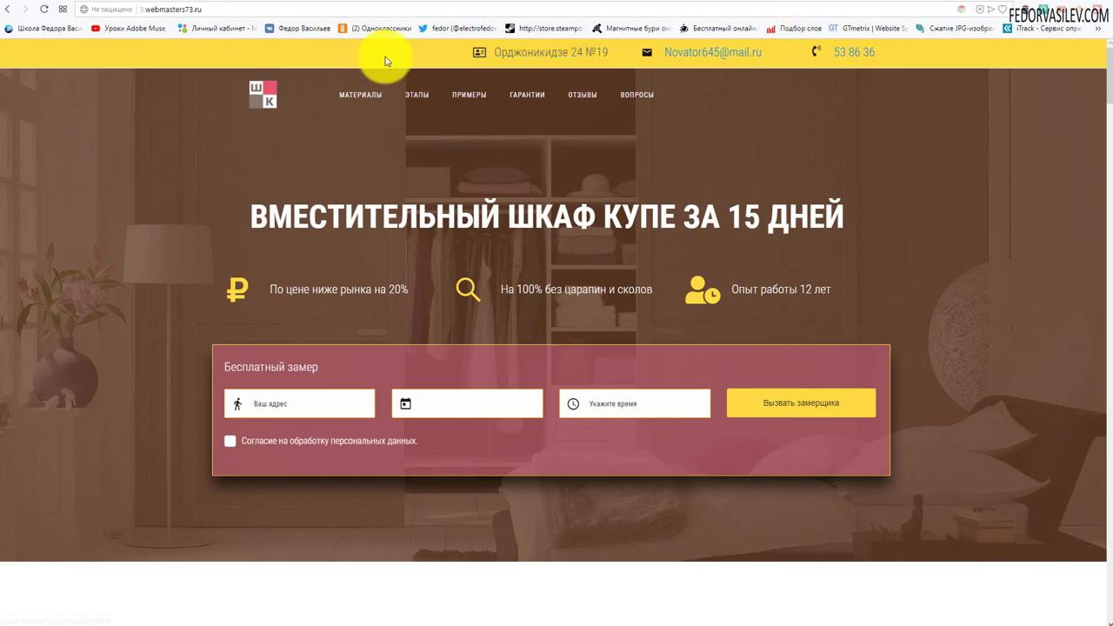
click(222, 13)
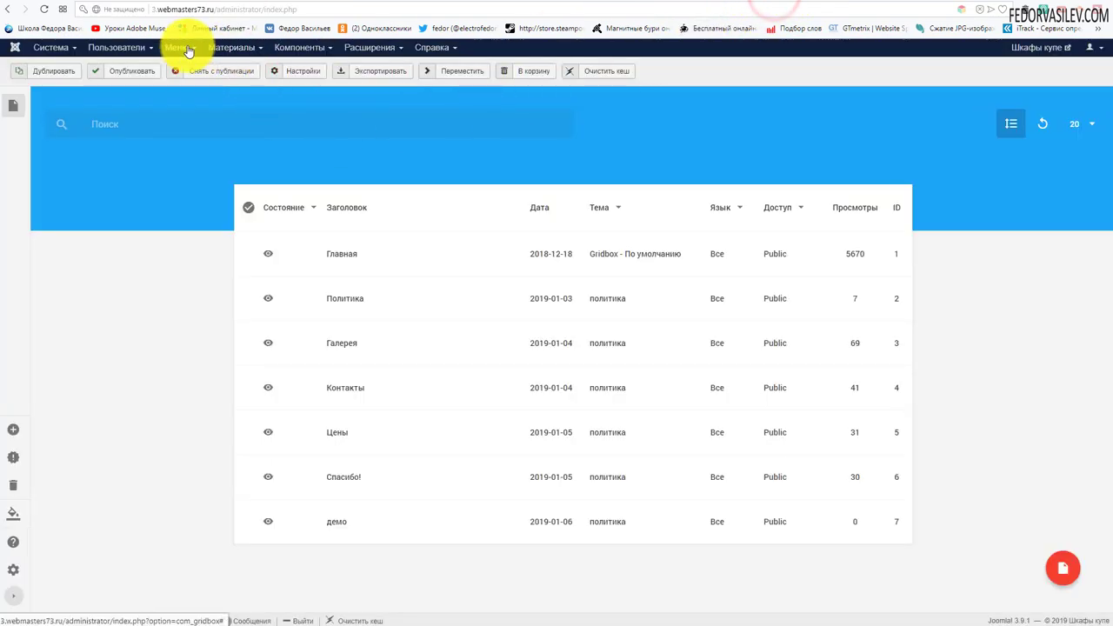
click(182, 48)
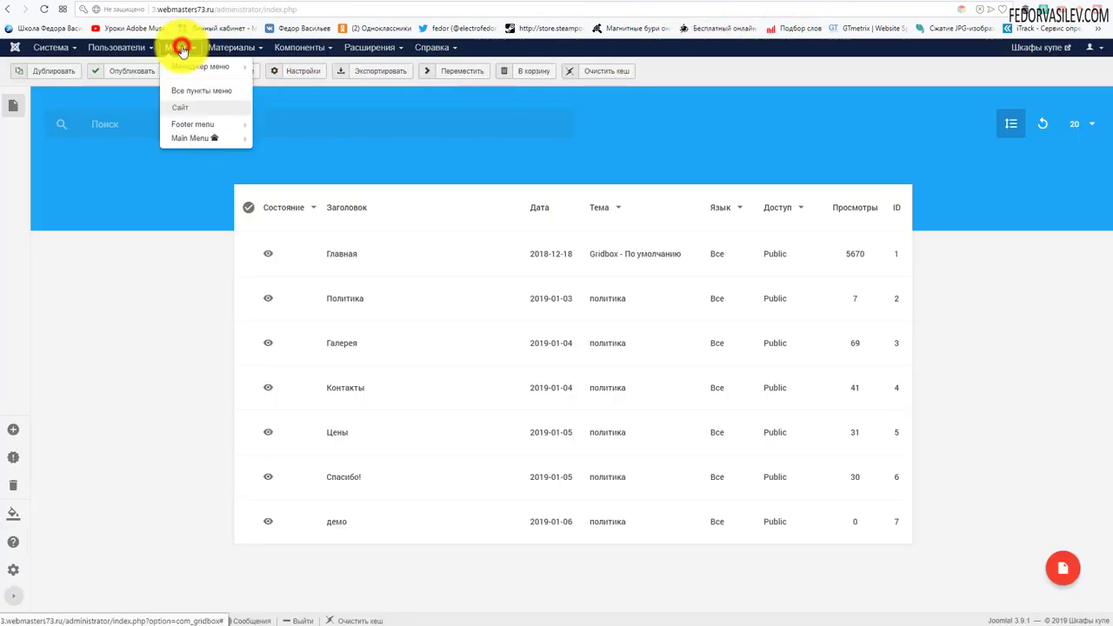
click(186, 123)
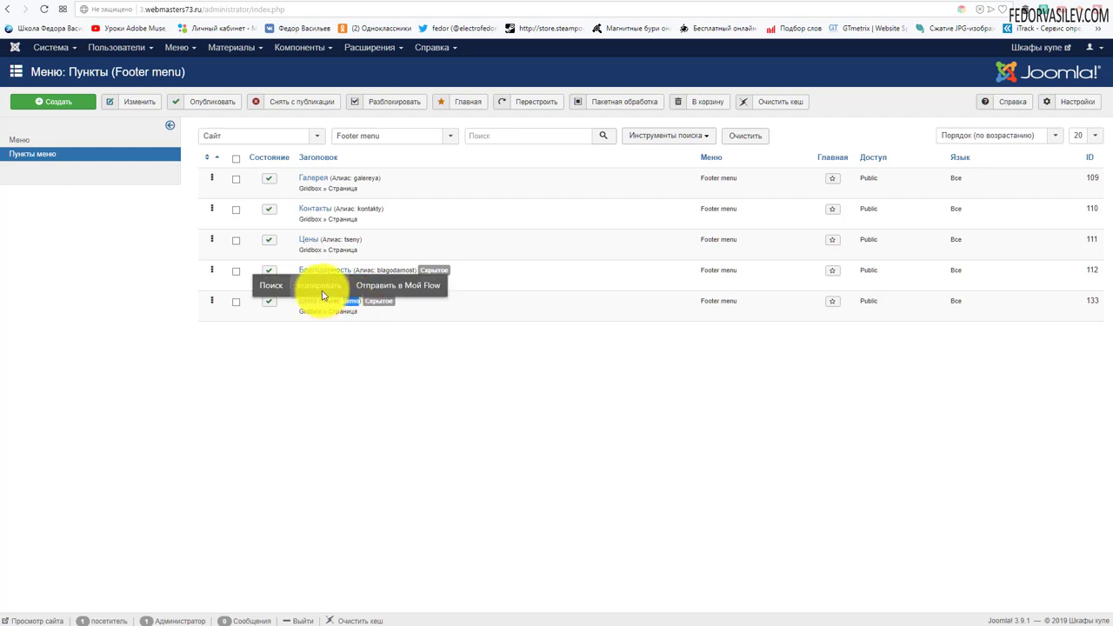
click(322, 287)
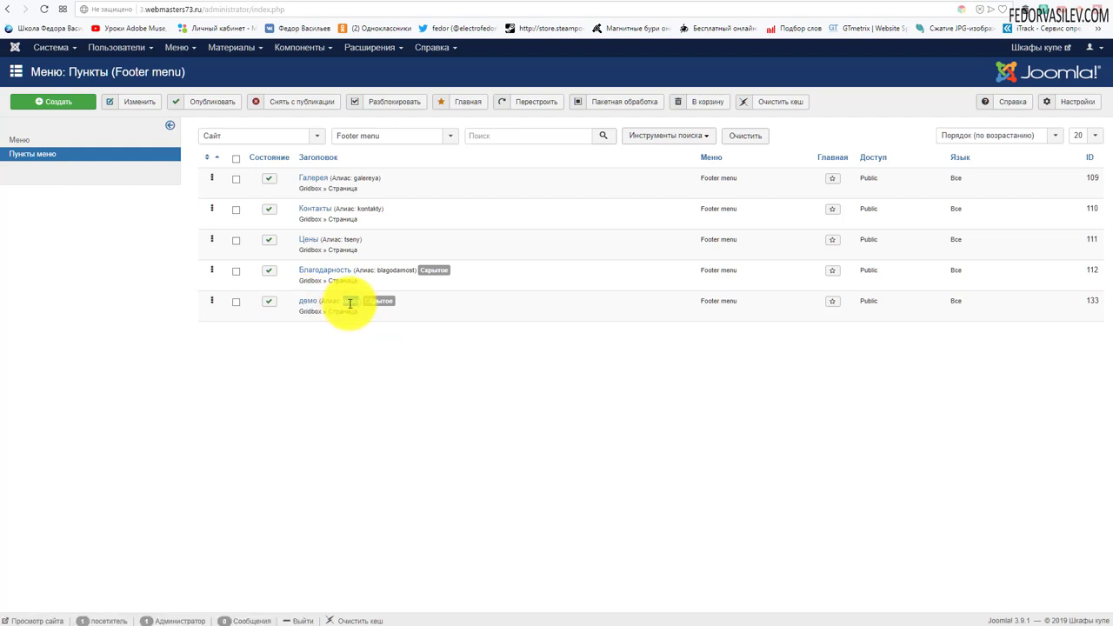
Step: Open the демо page on the live site at 3.webmasters73.ru/demo, using its menu alias
click(804, 5)
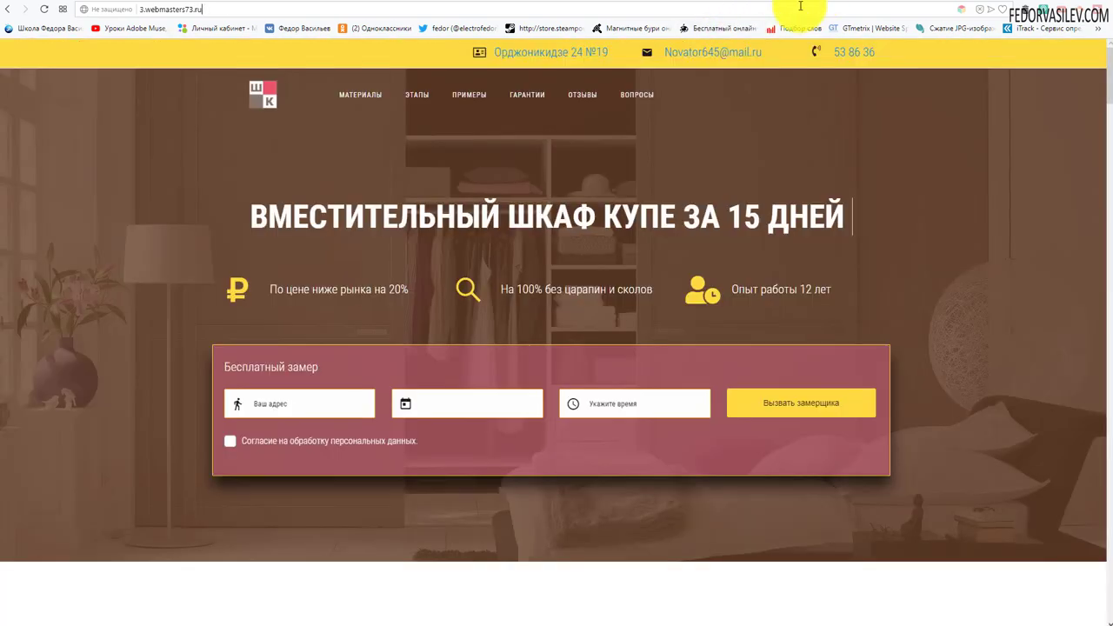
click(218, 8)
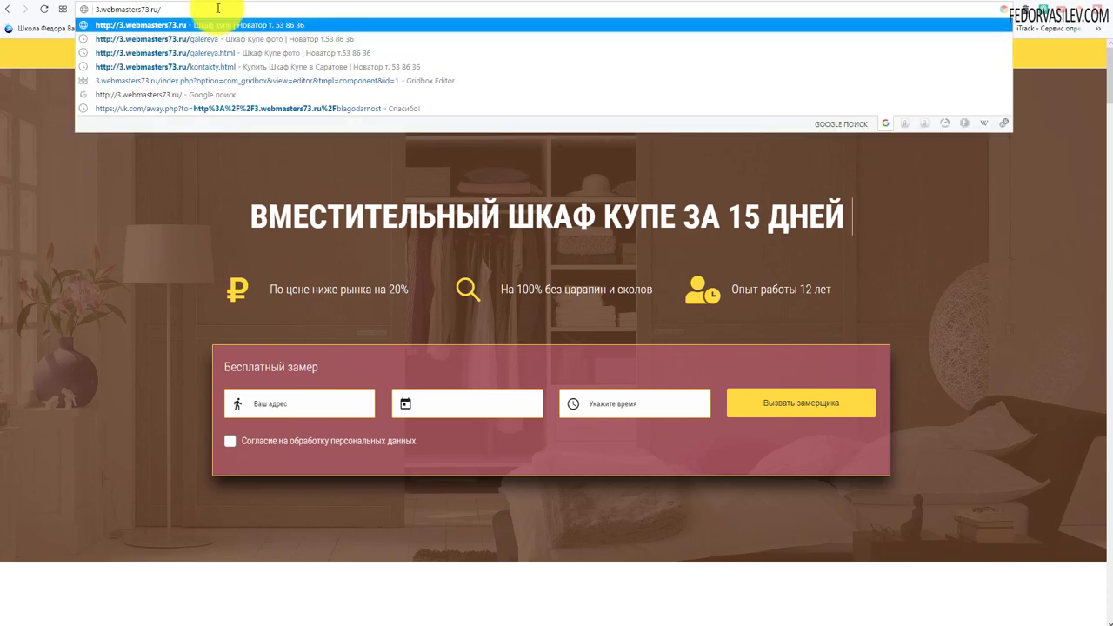
text(demo)
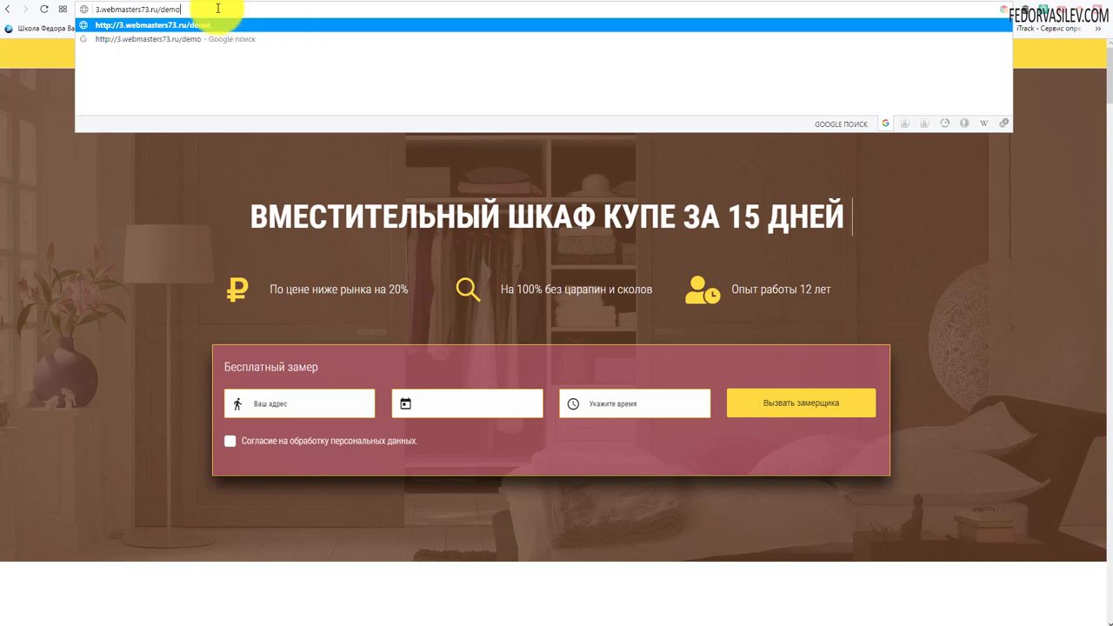
key(Return)
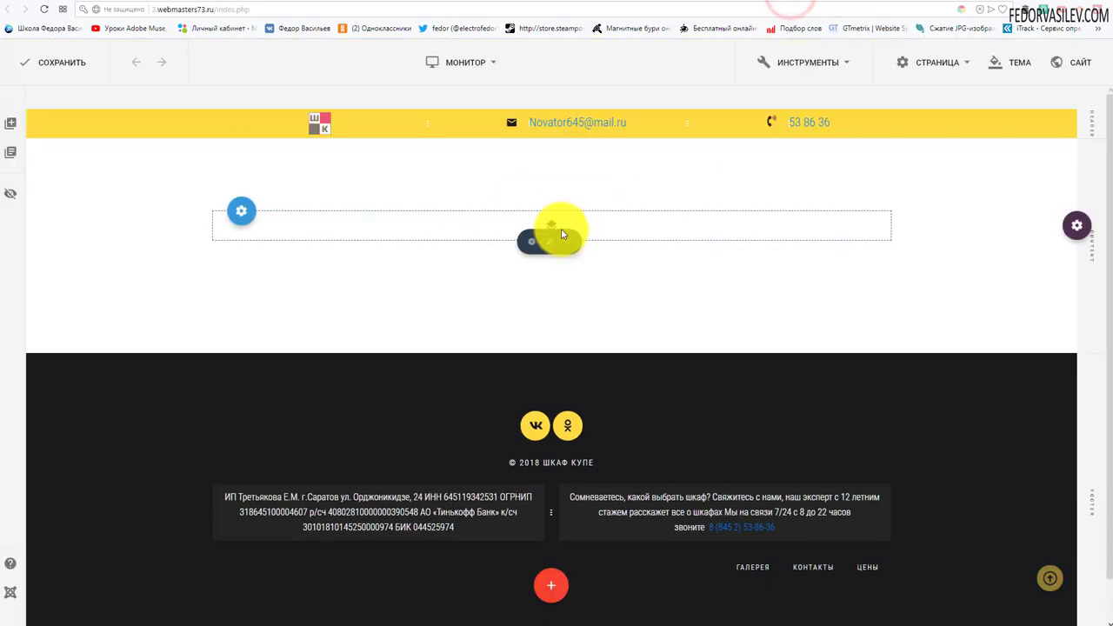
Step: Save the демо page in the Gridbox editor, check it on the site, and return to the editor
click(43, 54)
click(831, 2)
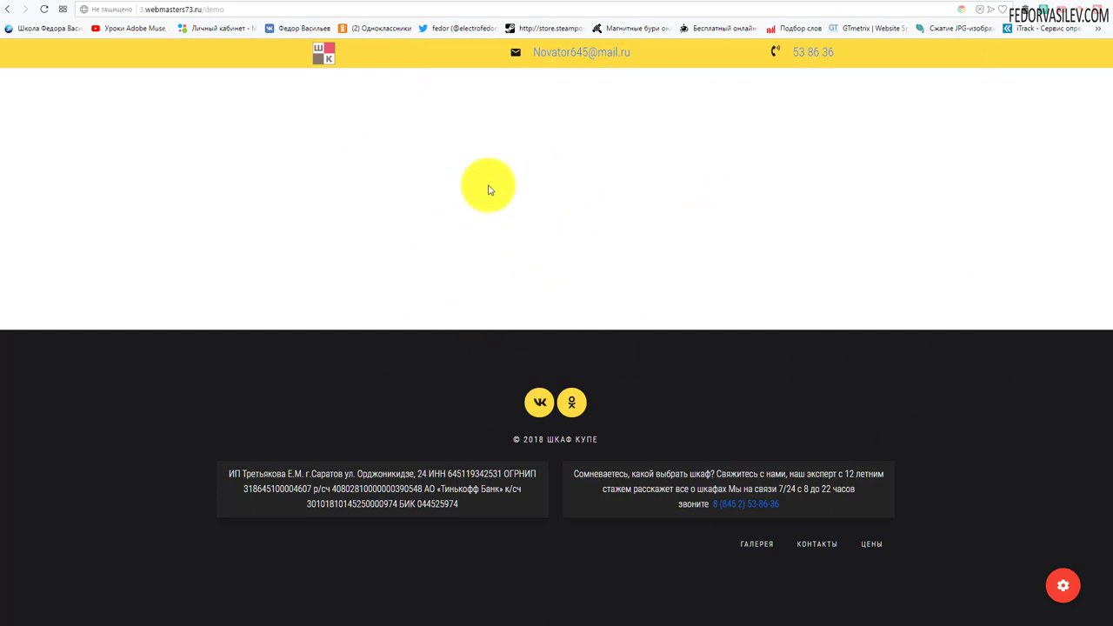
click(791, 5)
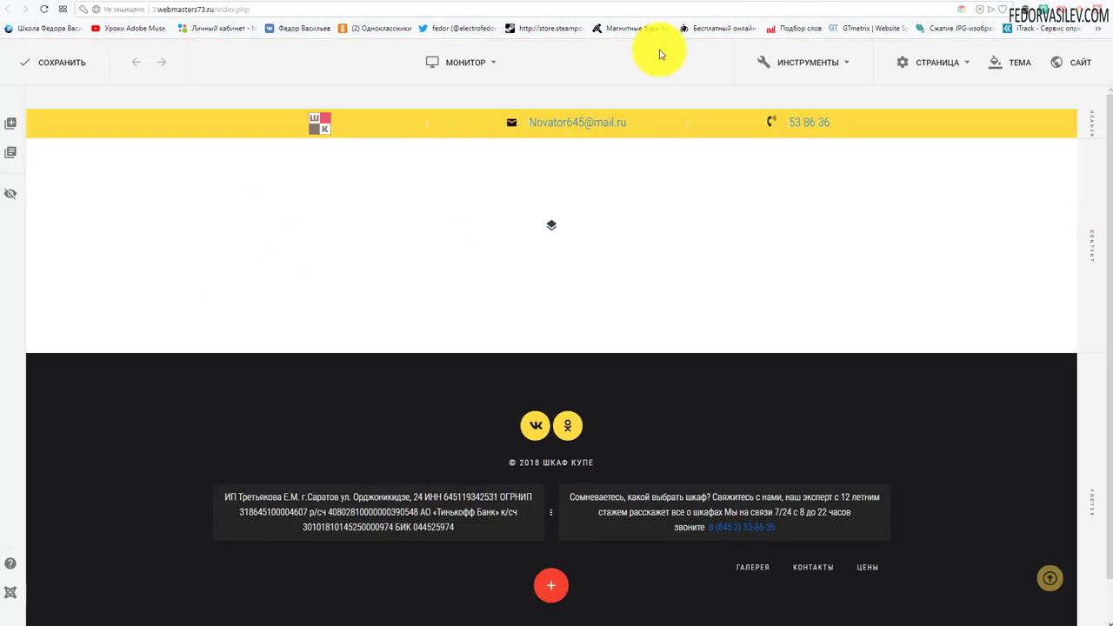
Step: View the settings of the Галерея item among the Footer menu items and close it without changes
click(808, 3)
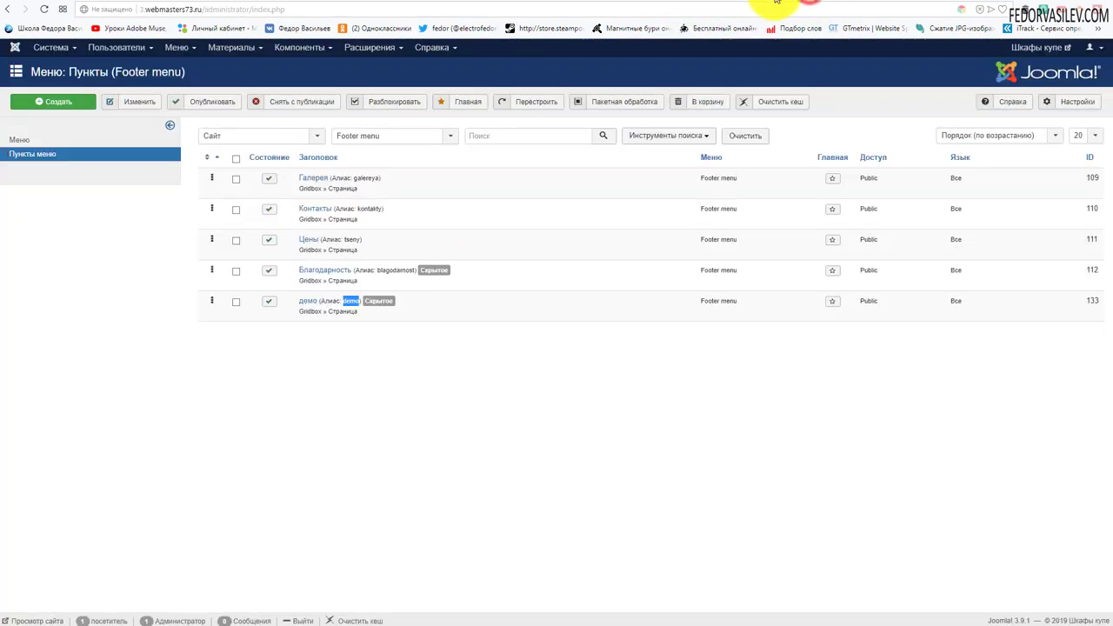
click(368, 338)
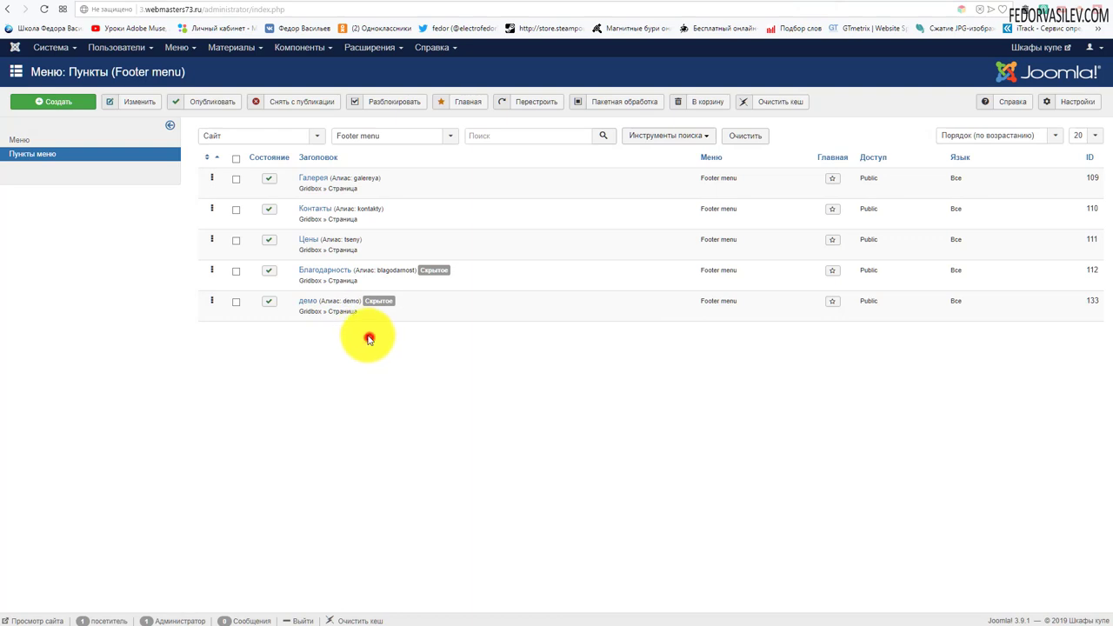
click(315, 178)
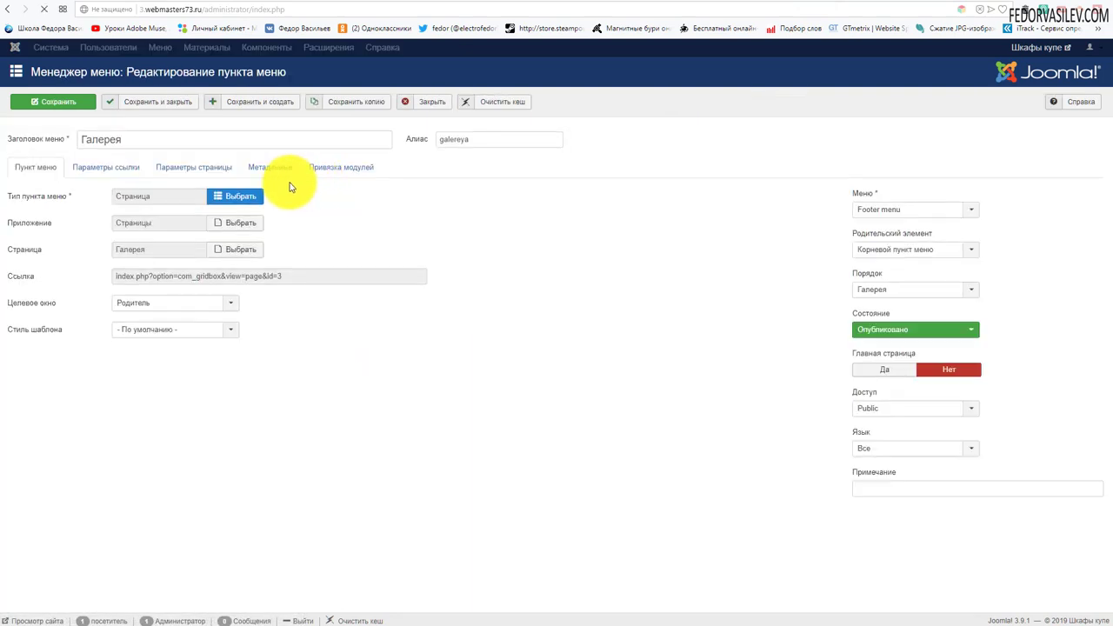
click(425, 101)
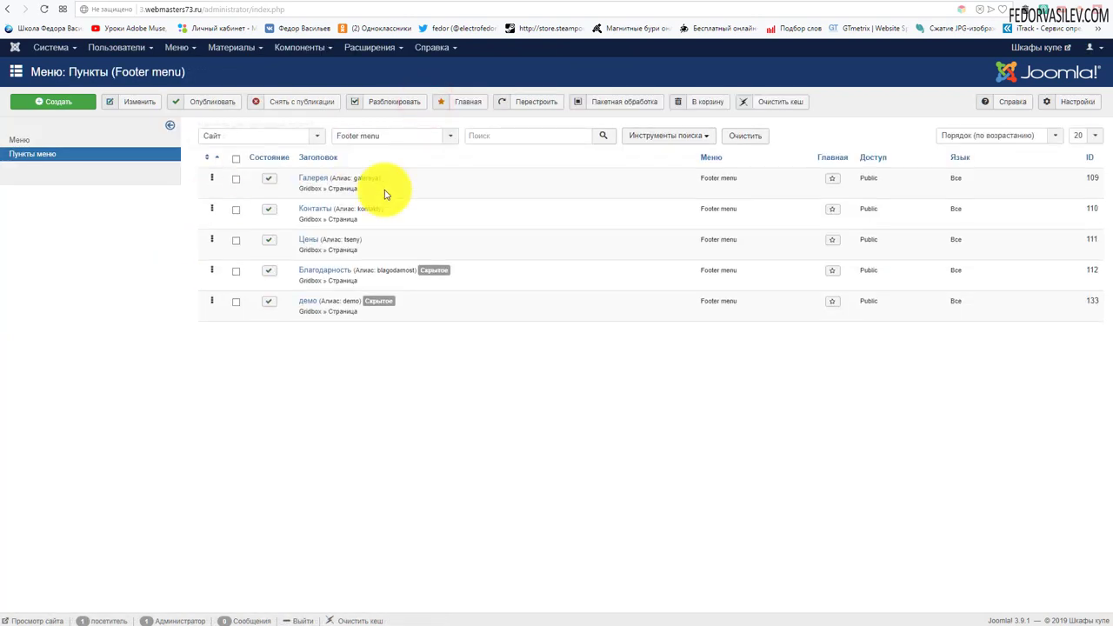
Step: Open the Главная page for editing from the Gridbox page list
click(302, 47)
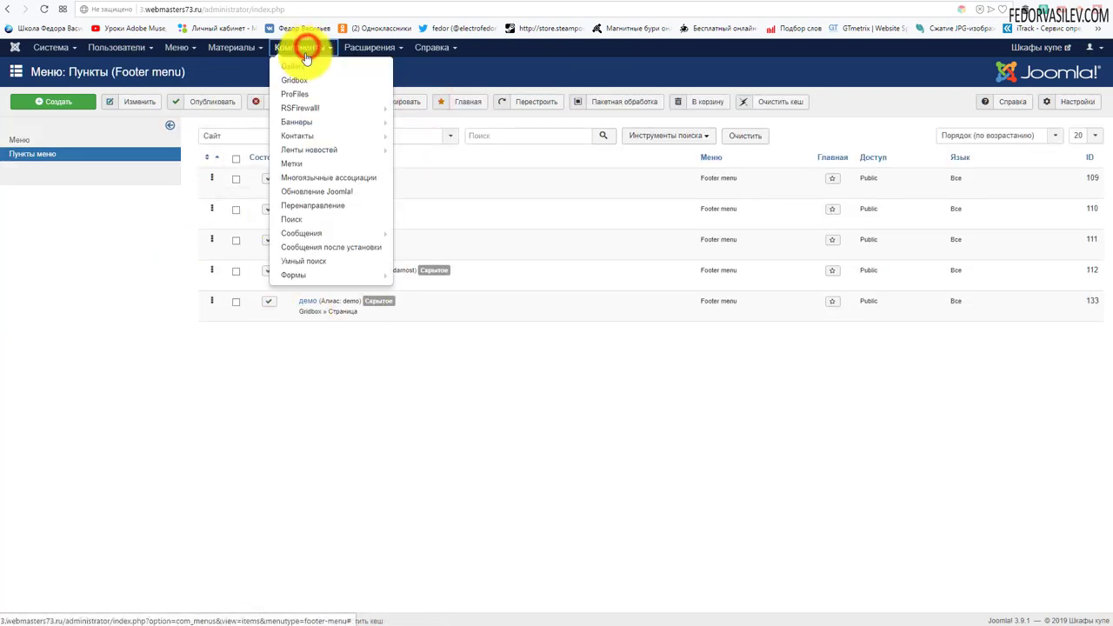
click(312, 79)
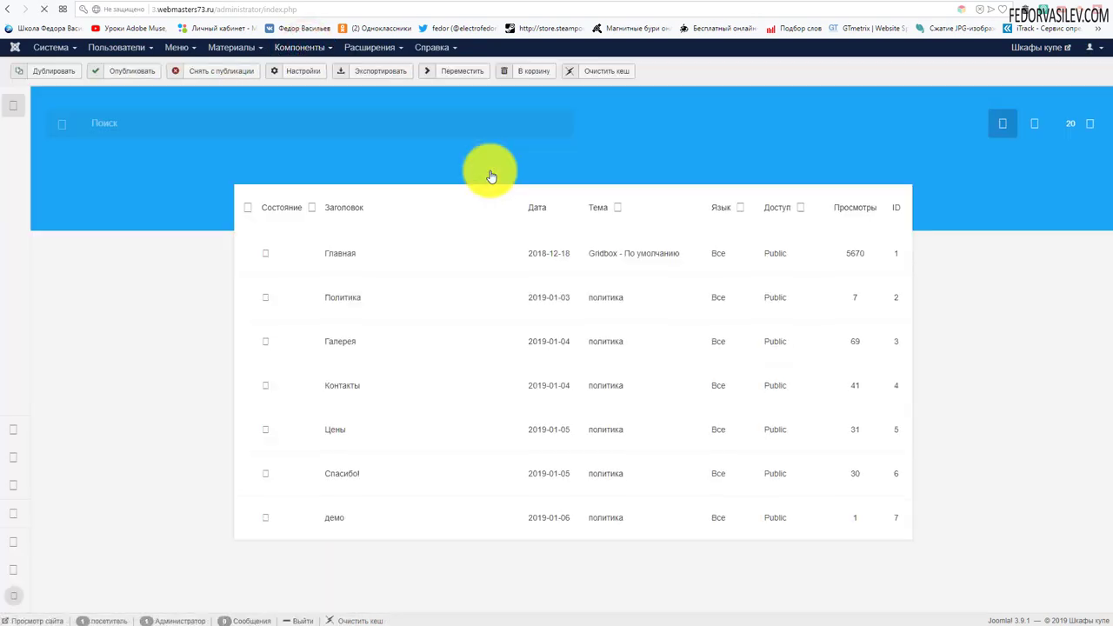
click(337, 257)
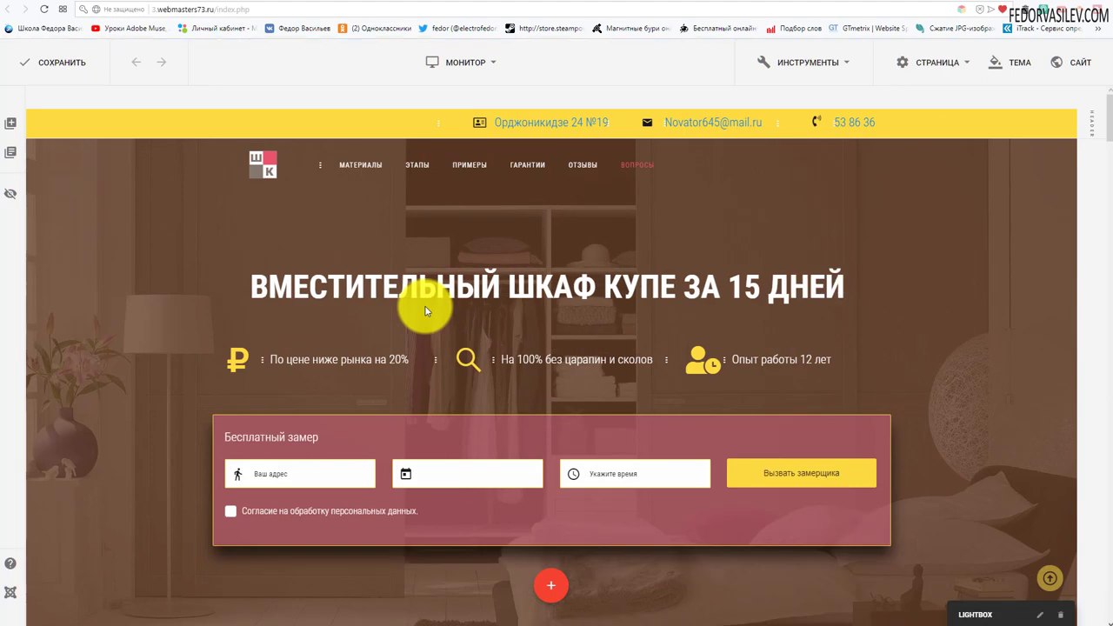
Step: Switch the Главная page preview to Планшет Ландшафт and look through the page layout
mouse_move(443, 276)
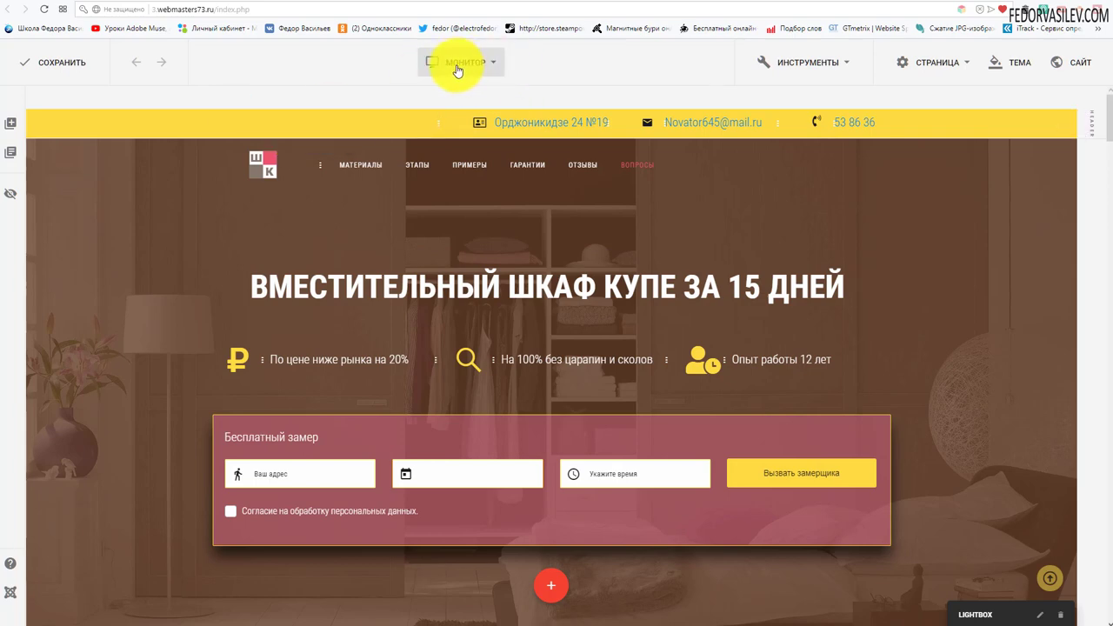
click(496, 66)
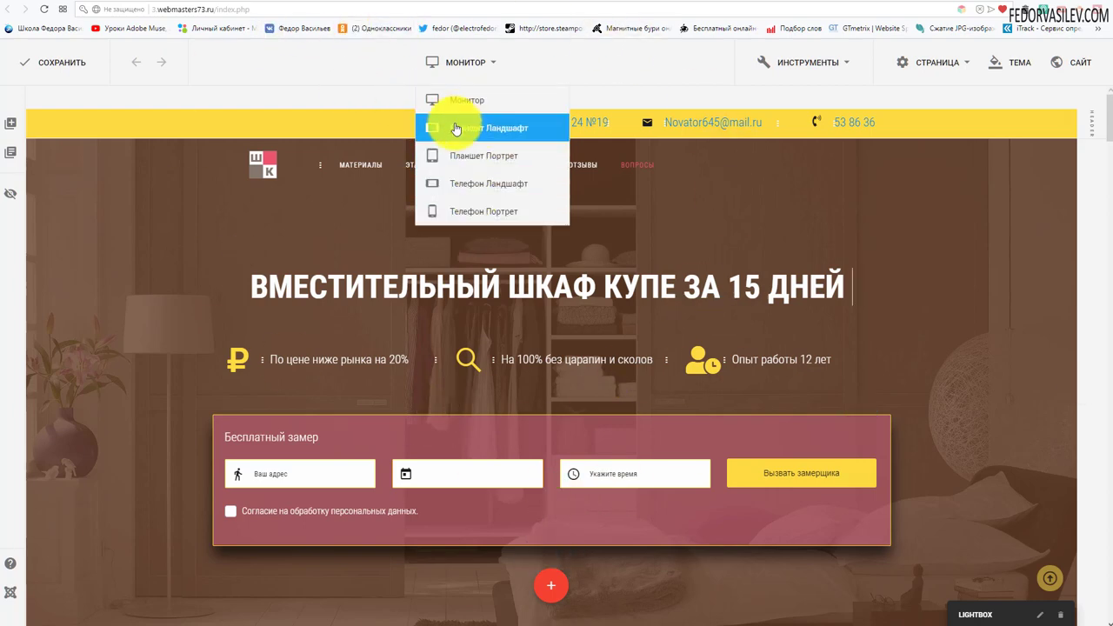
click(438, 102)
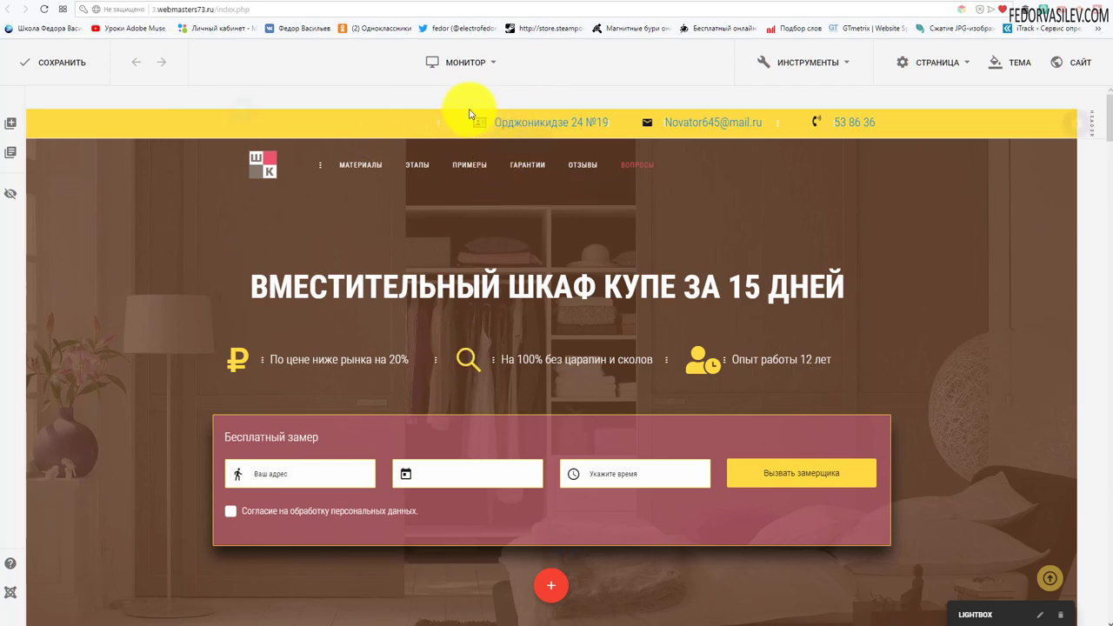
click(468, 74)
click(472, 120)
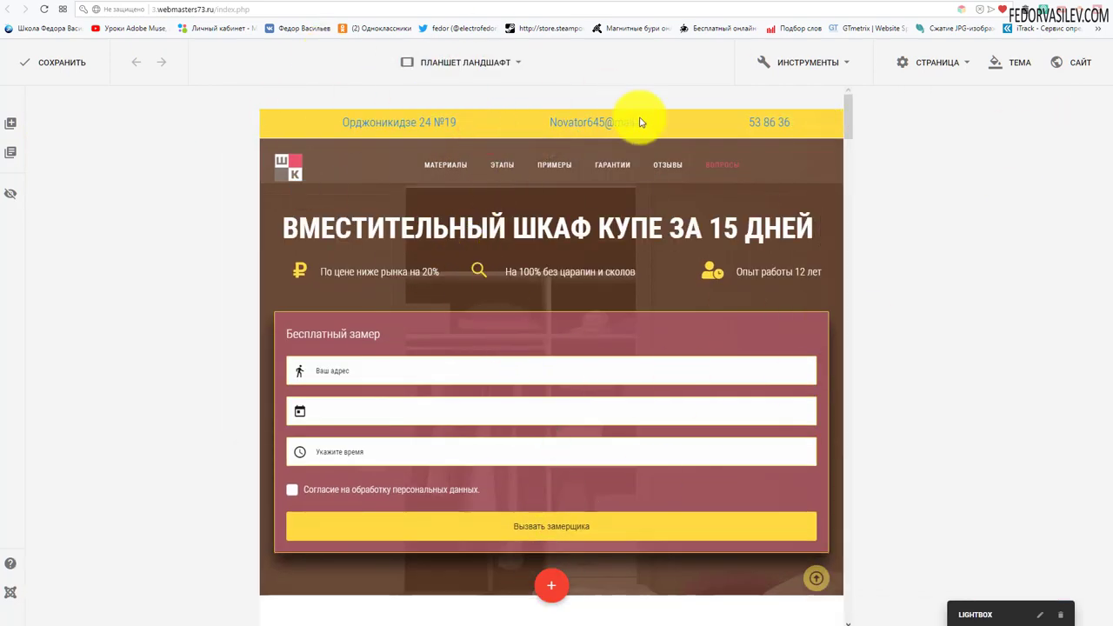
scroll(704, 219, down, 8)
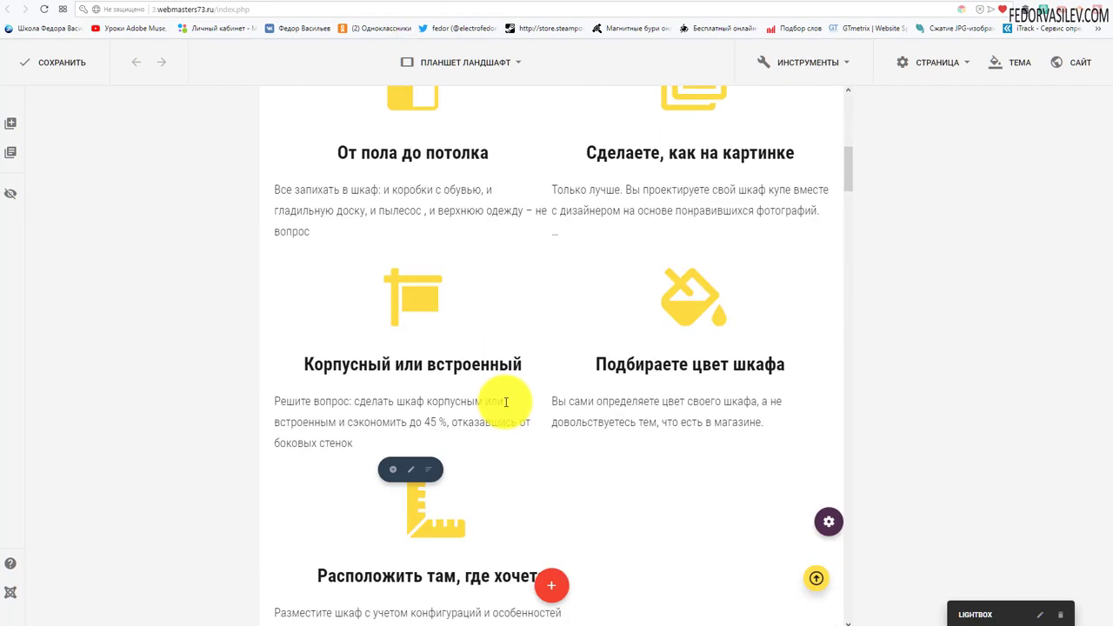
scroll(505, 402, up, 8)
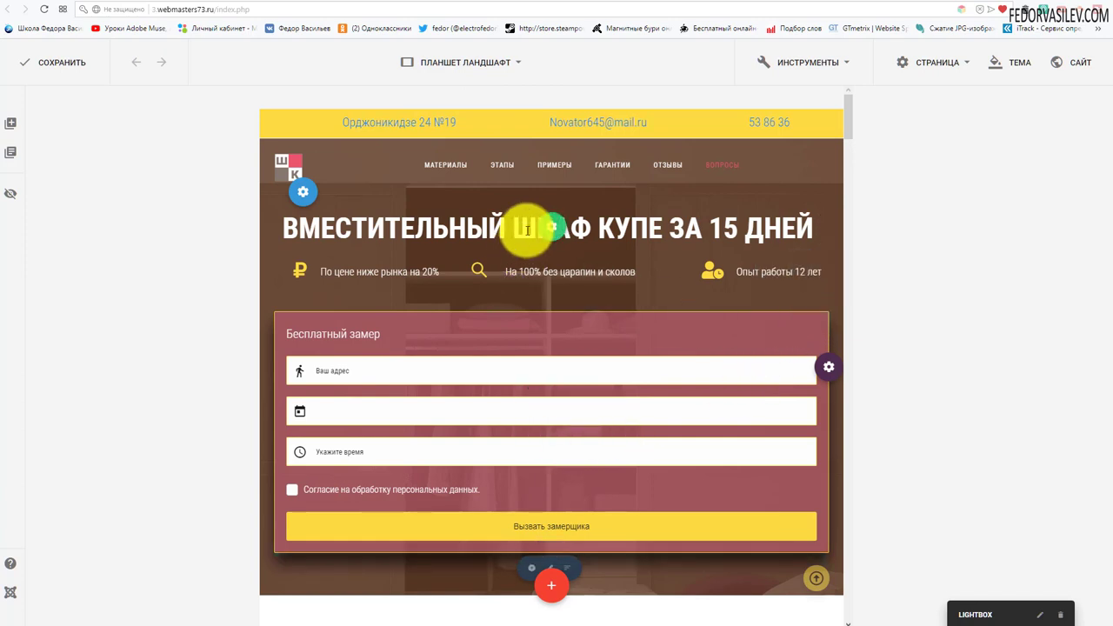
Step: Move the heading "Вместительный шкаф купе за 15 дней" below the Бесплатный замер form, and finally between the advantages row and the form
click(578, 230)
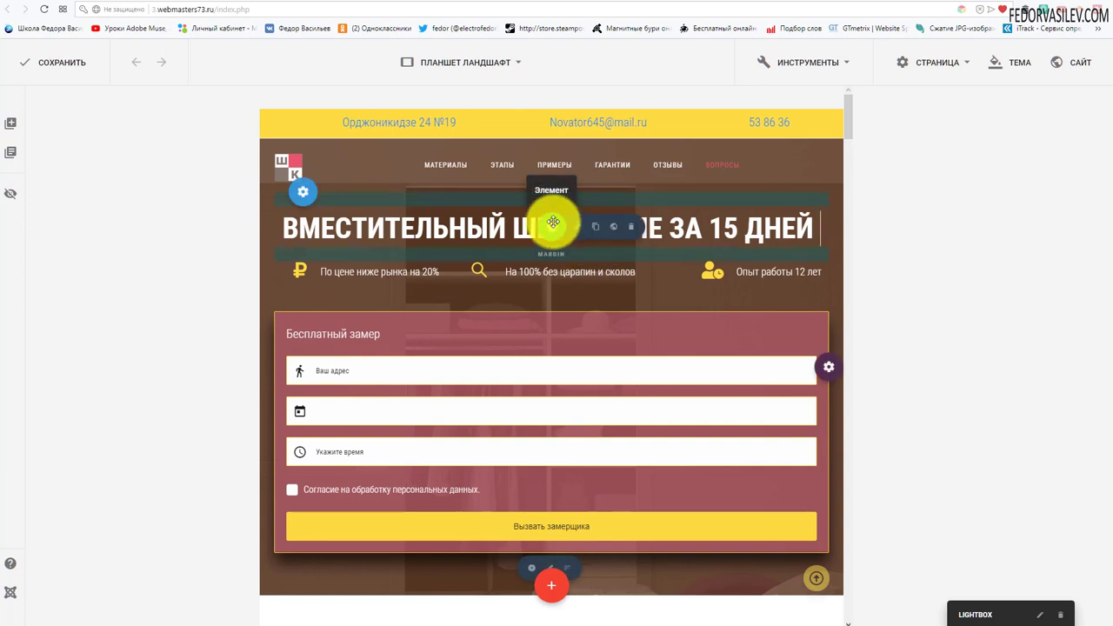
click(485, 66)
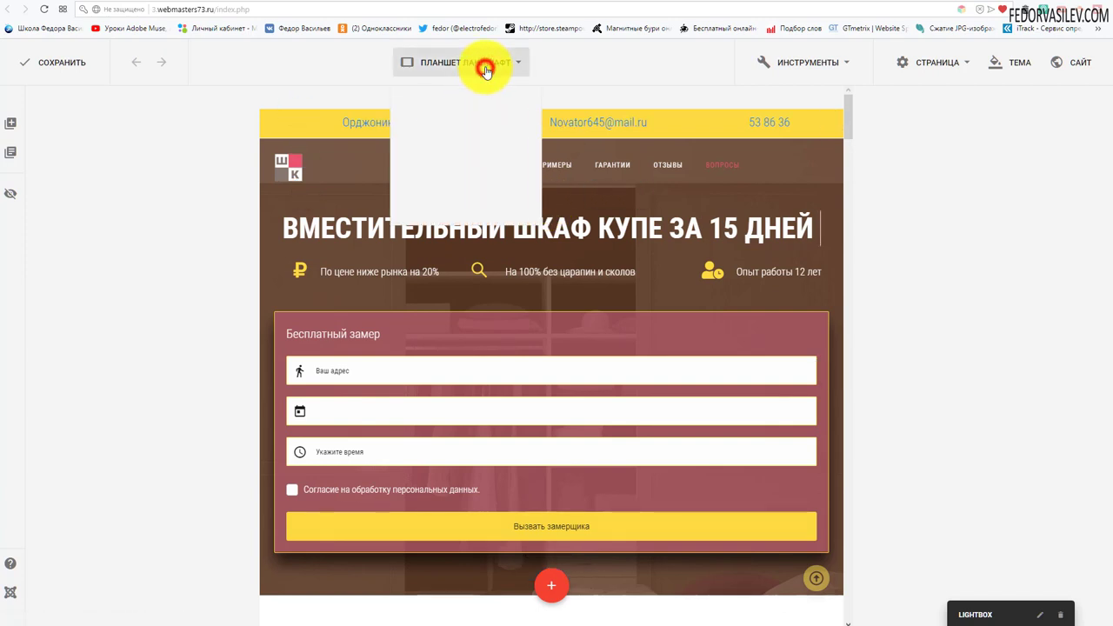
click(592, 54)
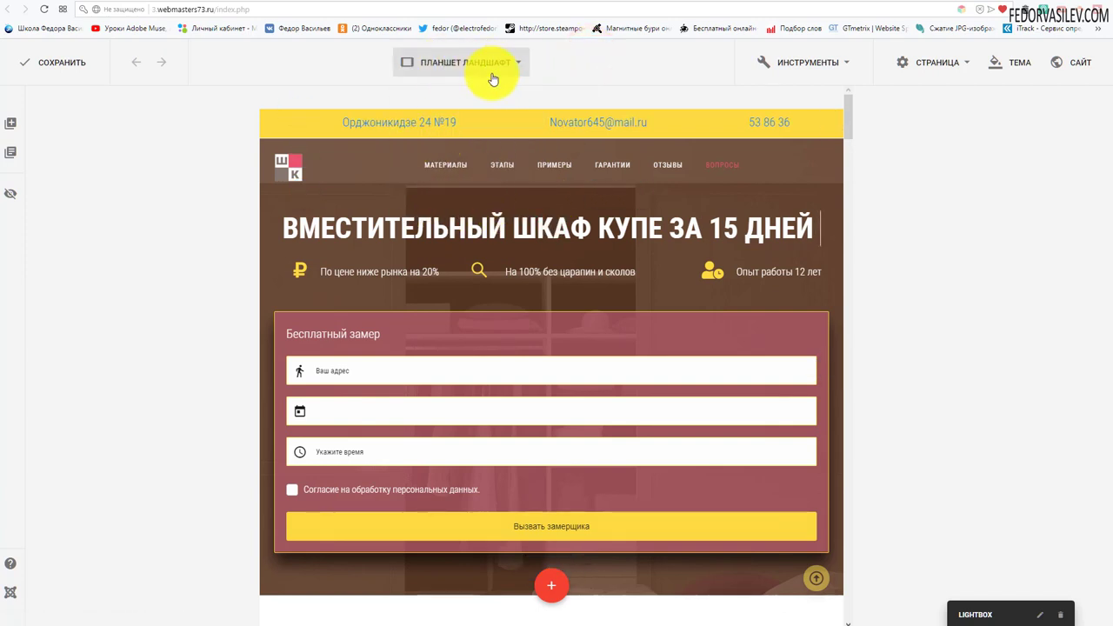
click(557, 230)
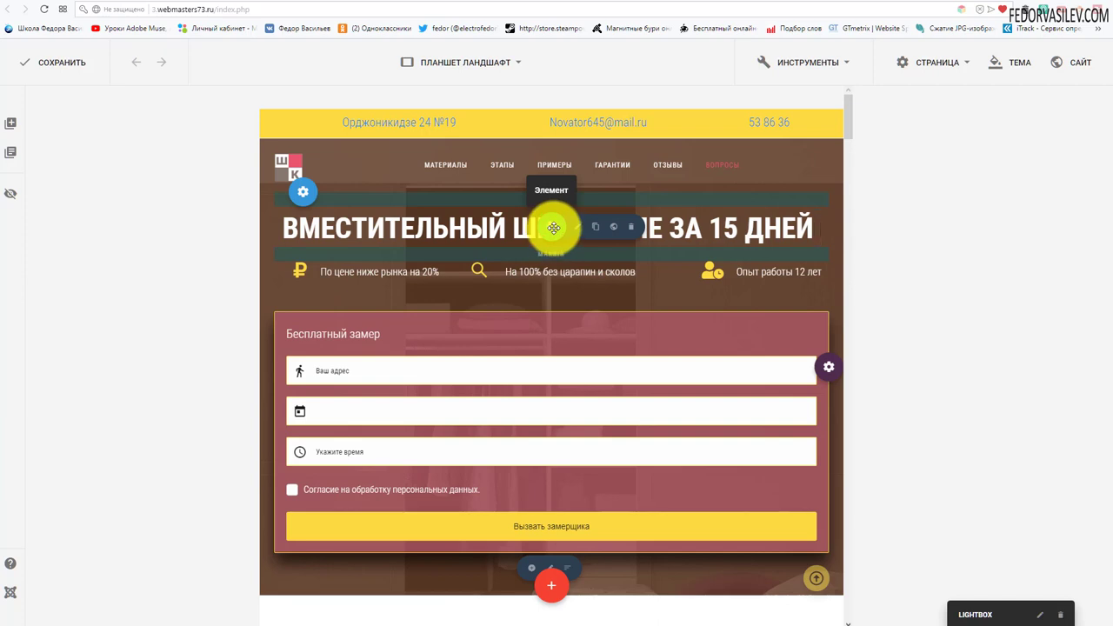
drag(554, 228, 512, 487)
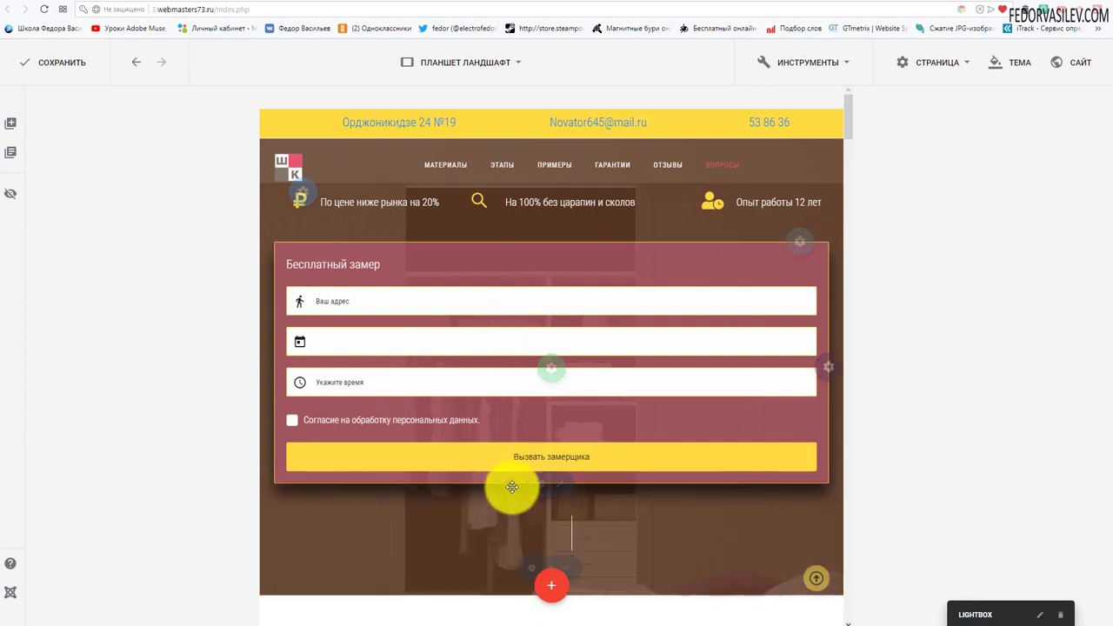
scroll(469, 522, down, 1)
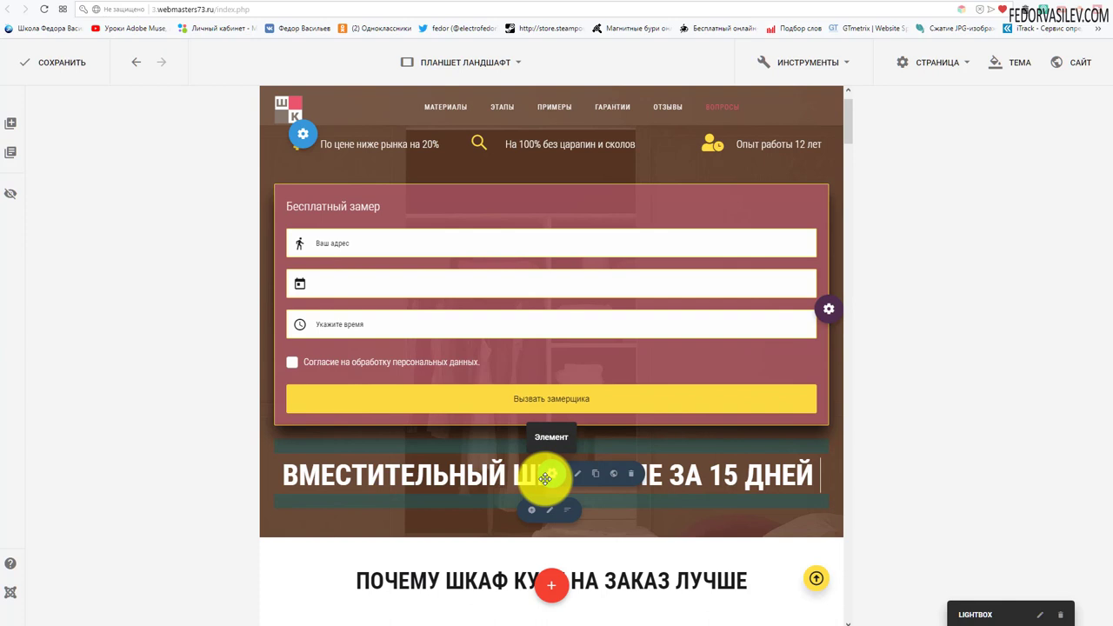
drag(554, 481, 543, 178)
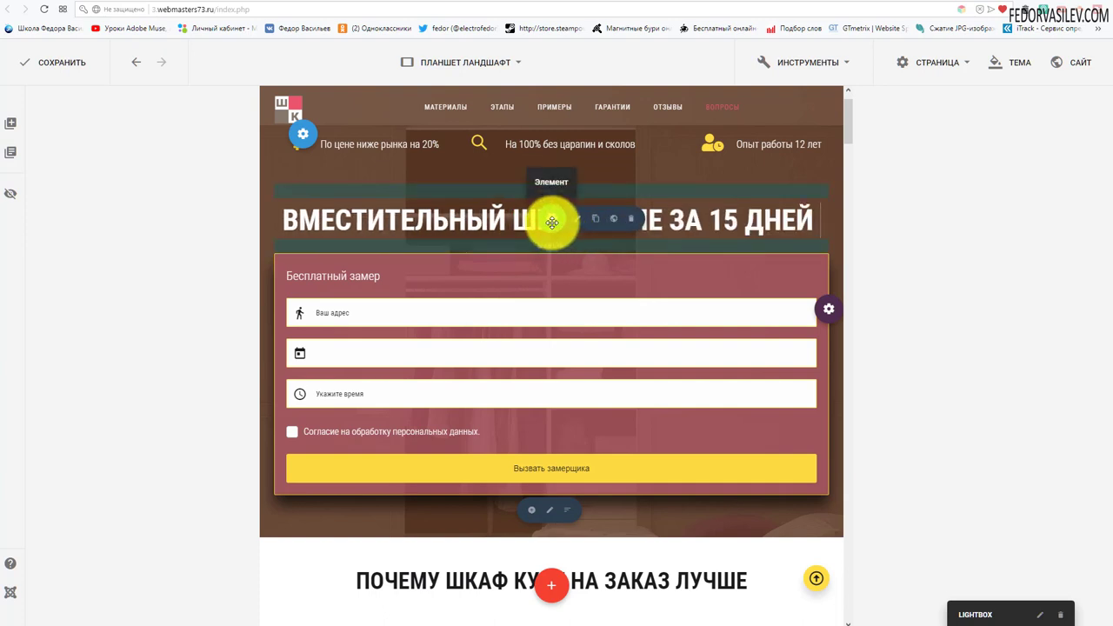
click(467, 73)
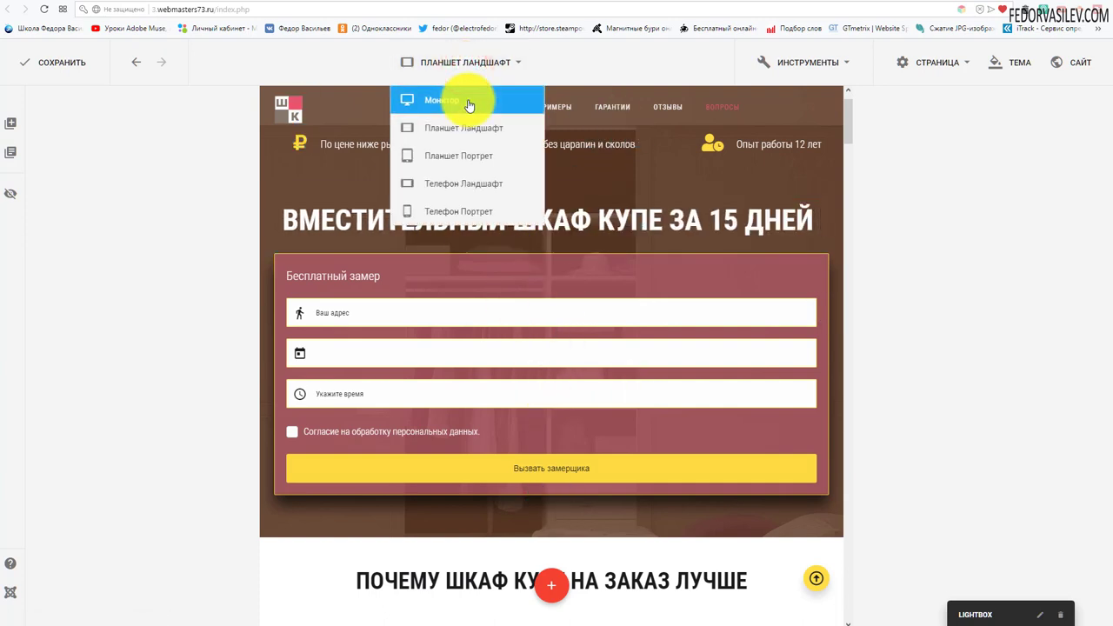
click(554, 67)
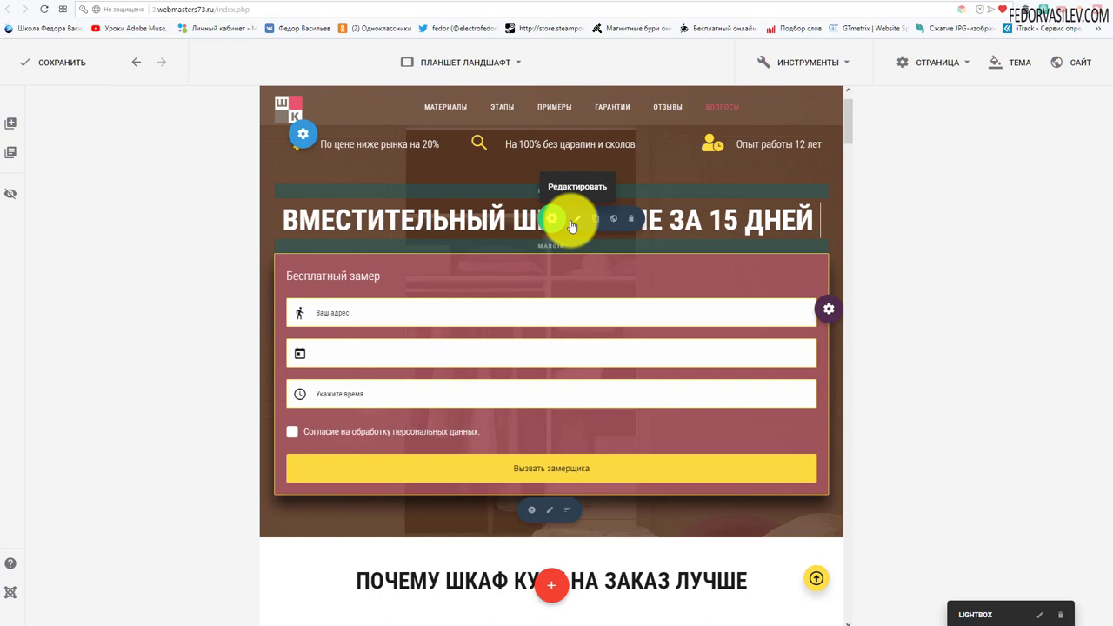
click(570, 213)
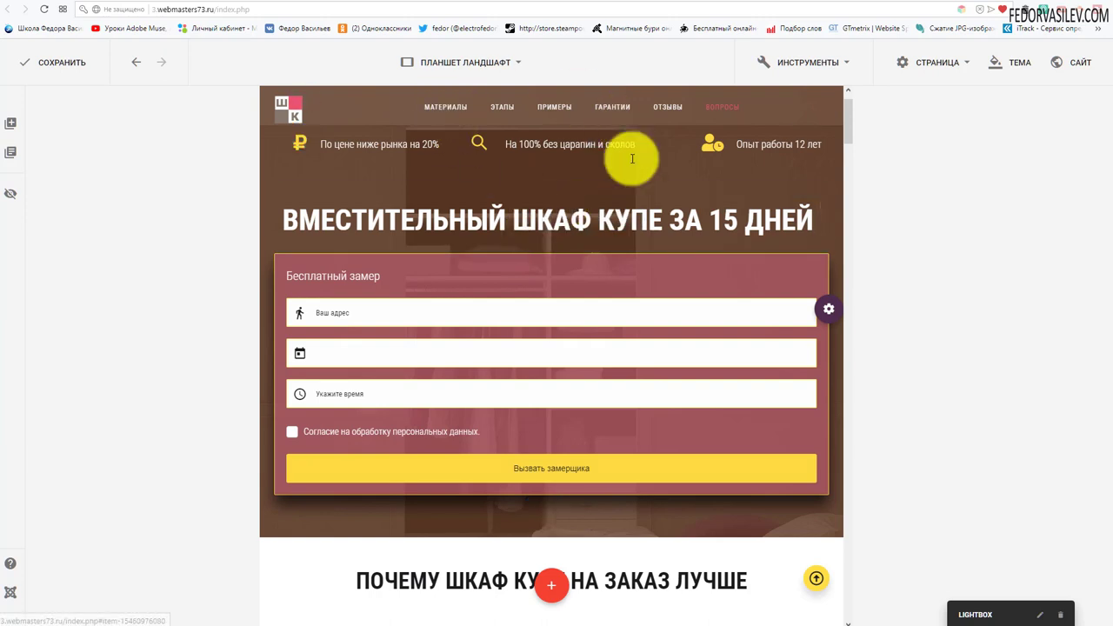
click(489, 142)
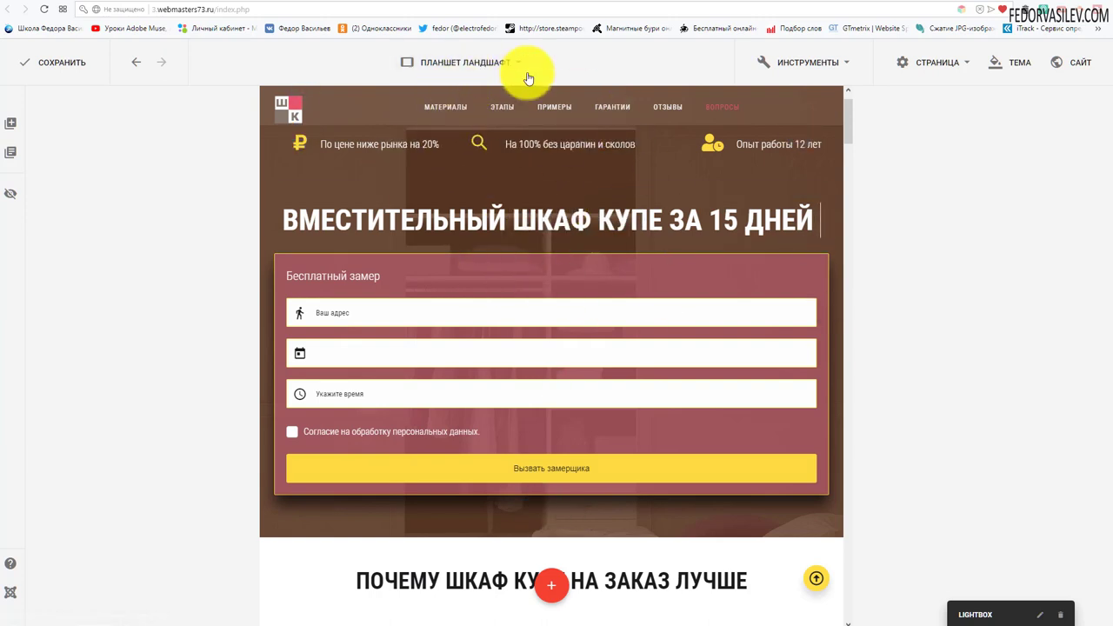
Step: Switch the Главная page preview to Планшет Портрет
click(468, 59)
click(492, 154)
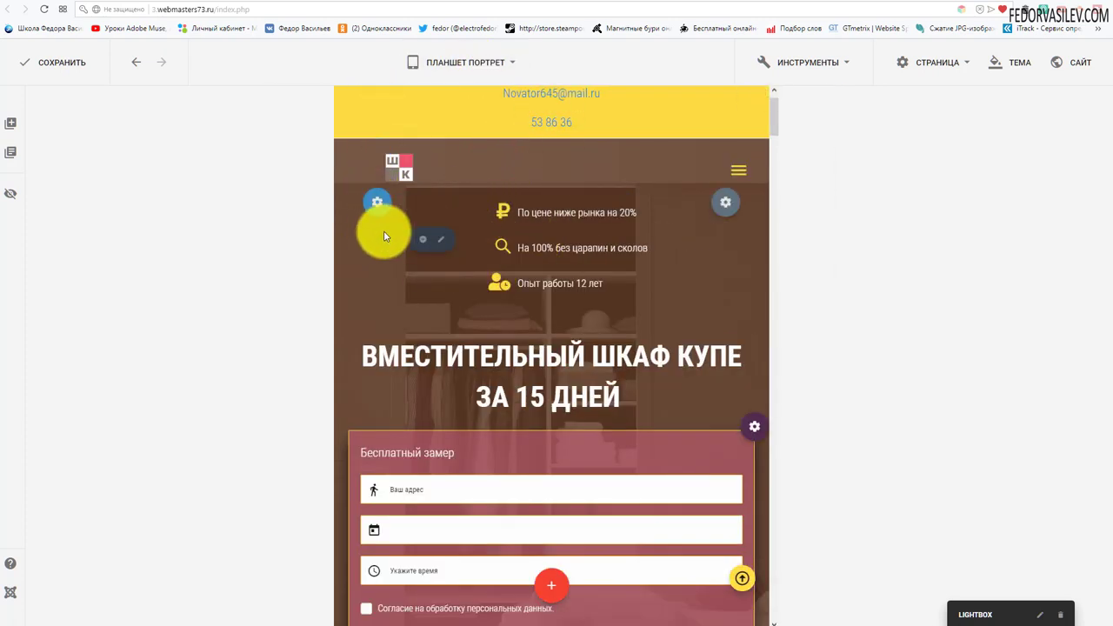
scroll(409, 228, up, 1)
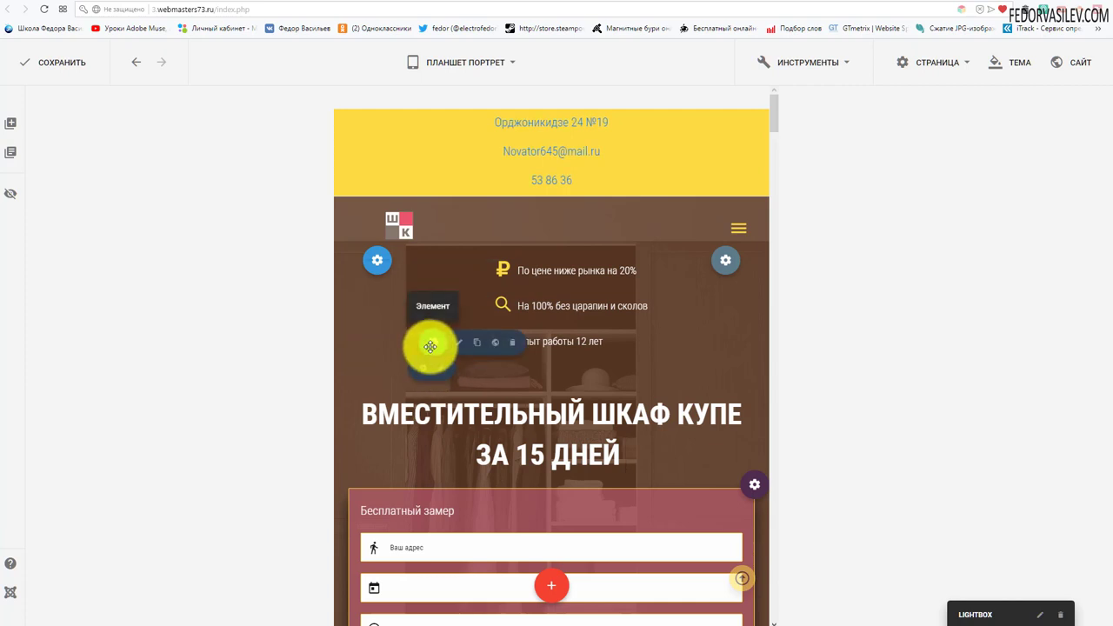
Step: Set the alignment of the user icon beside "Опыт работы 12 лет" to centre in its design settings
click(462, 341)
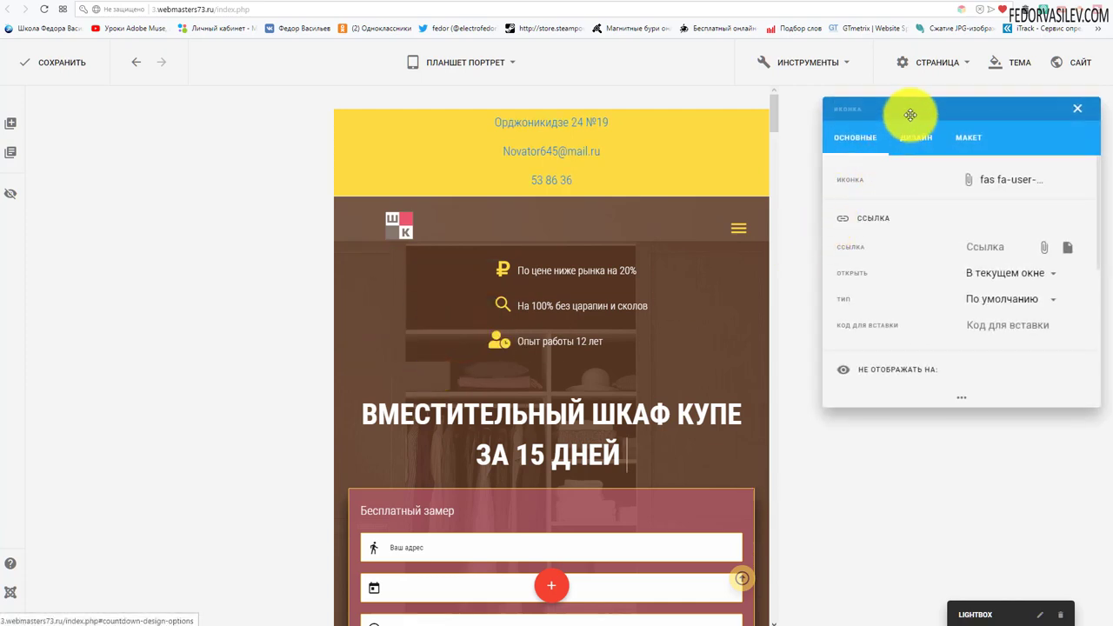
drag(909, 44, 632, 187)
click(644, 197)
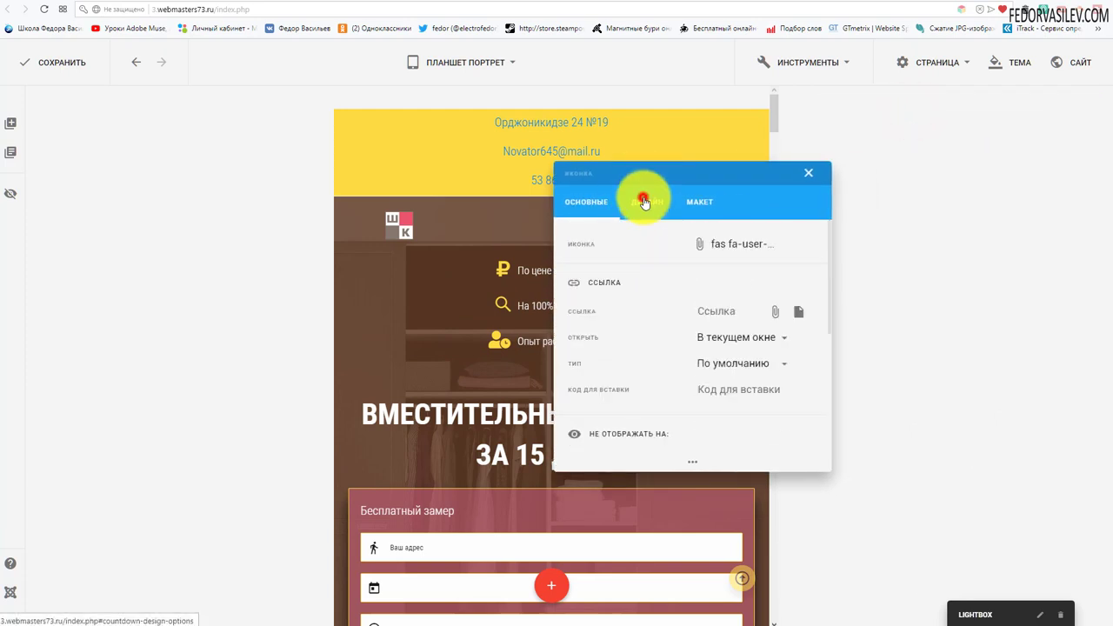
drag(634, 174, 136, 117)
click(171, 188)
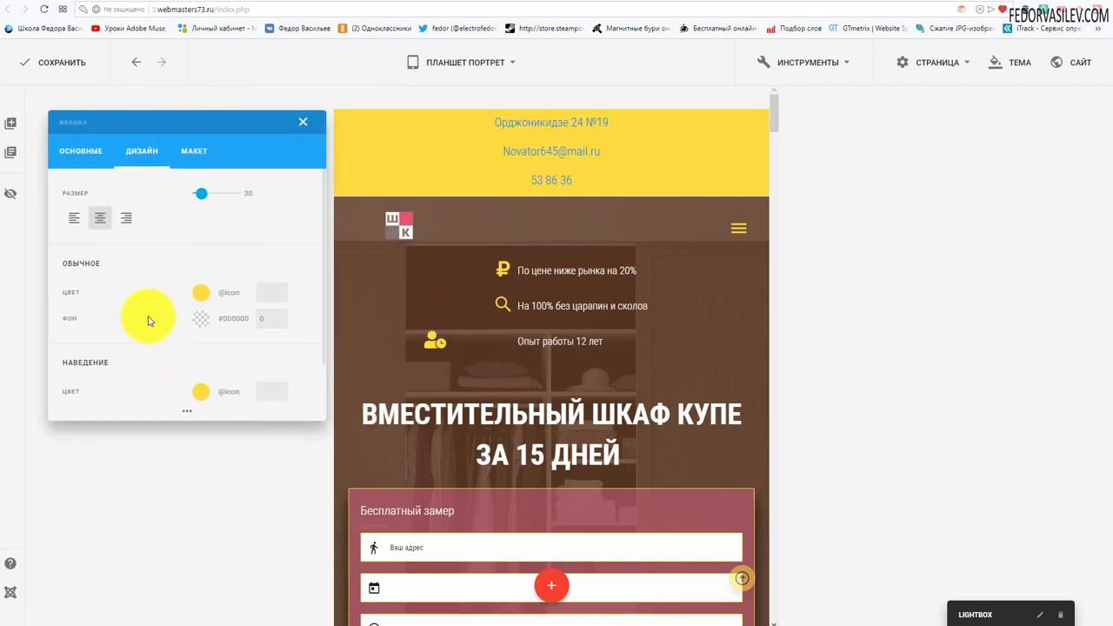
Step: Set the alignment of the user icon beside "Опыт работы 12 лет" to right and close its settings
click(127, 218)
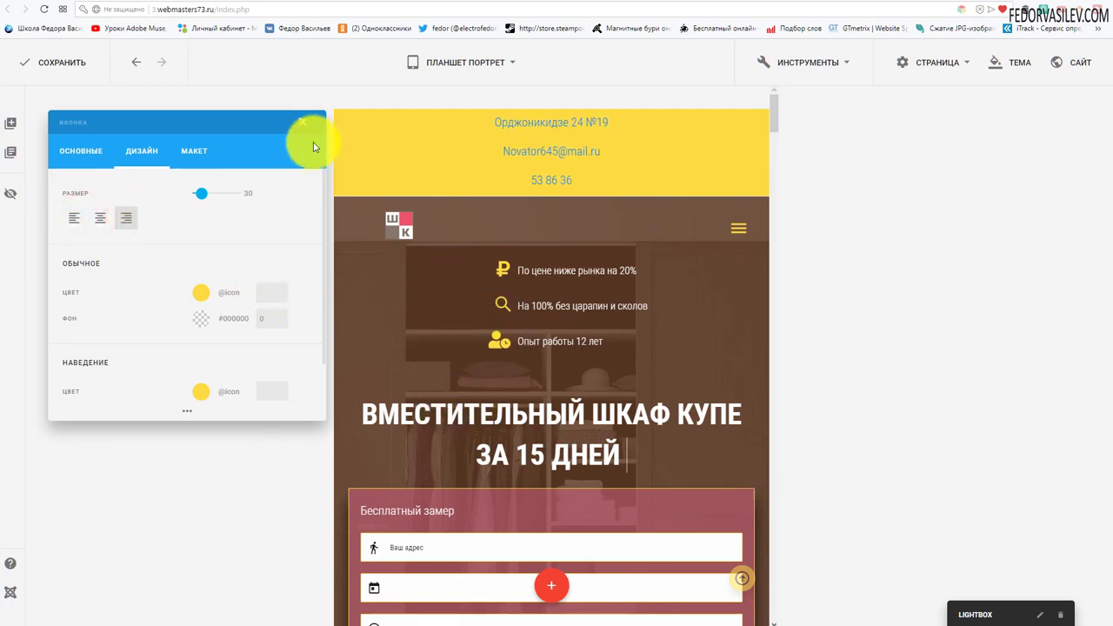
click(298, 119)
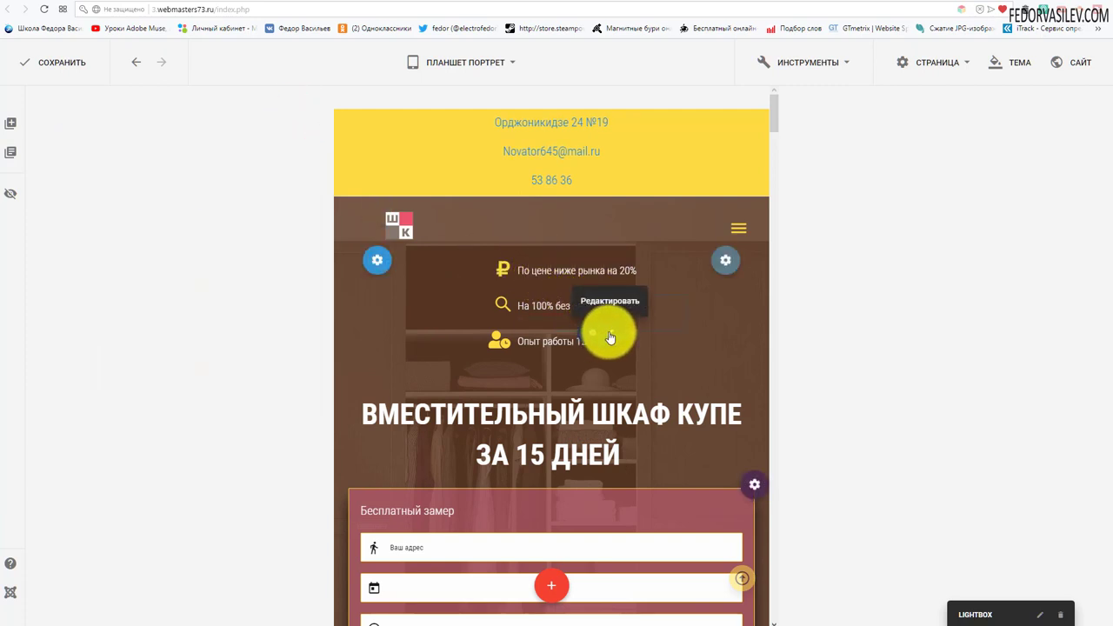
Step: Try centre alignment on the text "На 100% без царапин и сколов" in its design settings, and set it back to left alignment
click(626, 309)
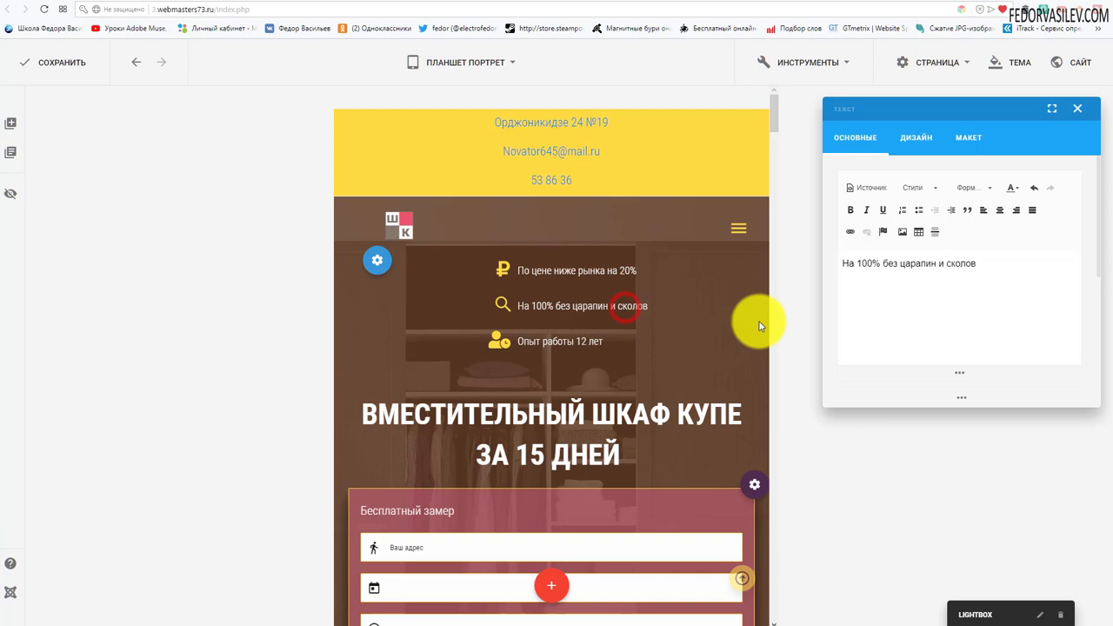
click(911, 139)
scroll(860, 261, down, 1)
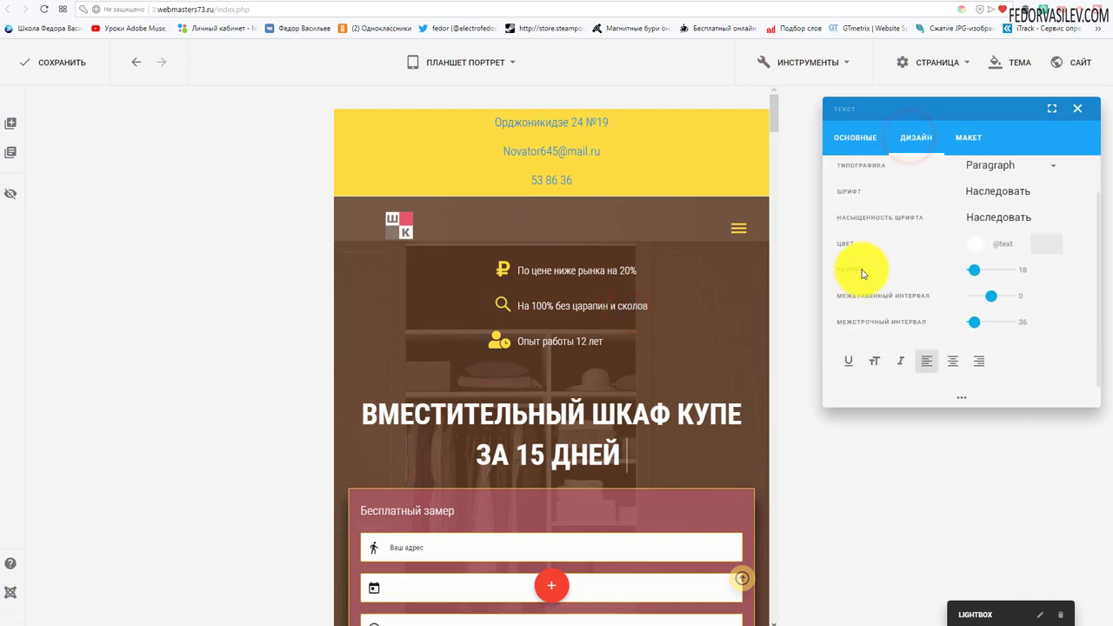
click(926, 363)
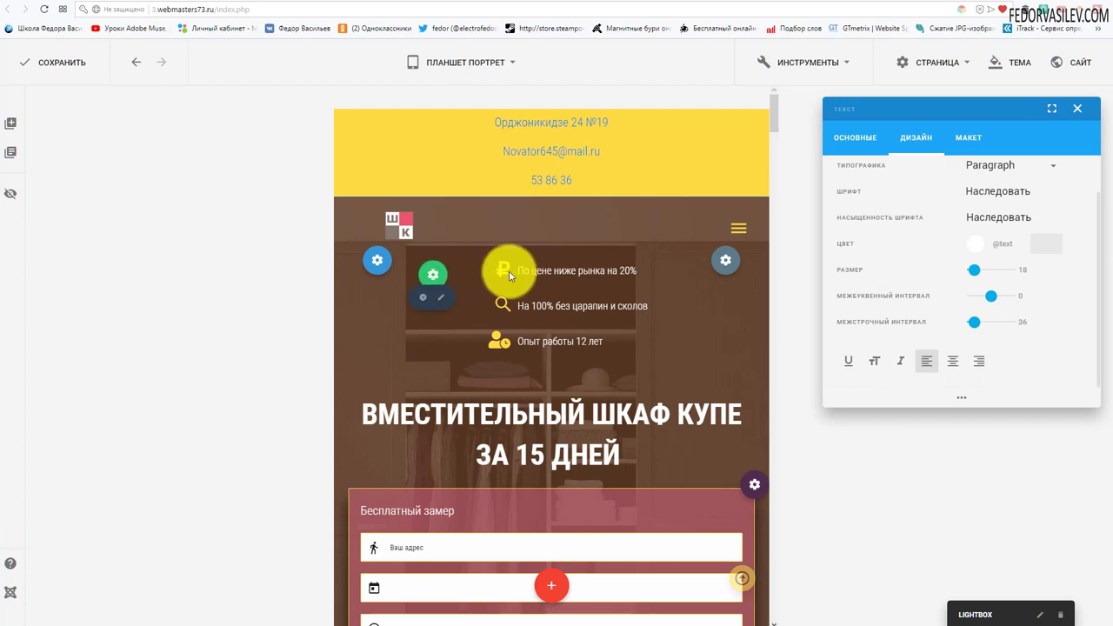
click(952, 361)
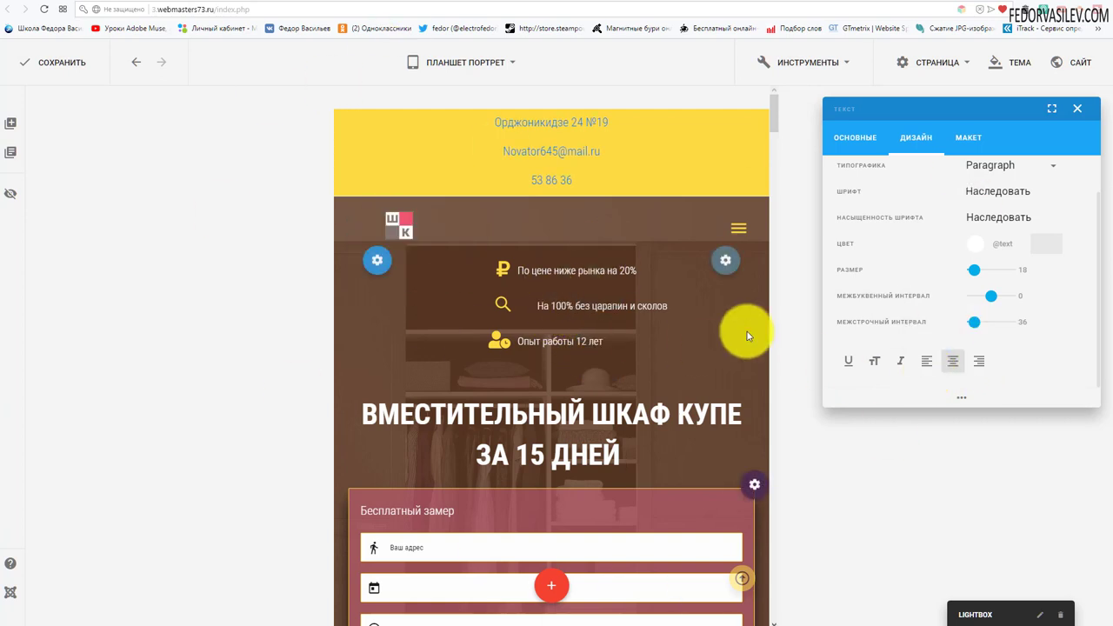
click(925, 370)
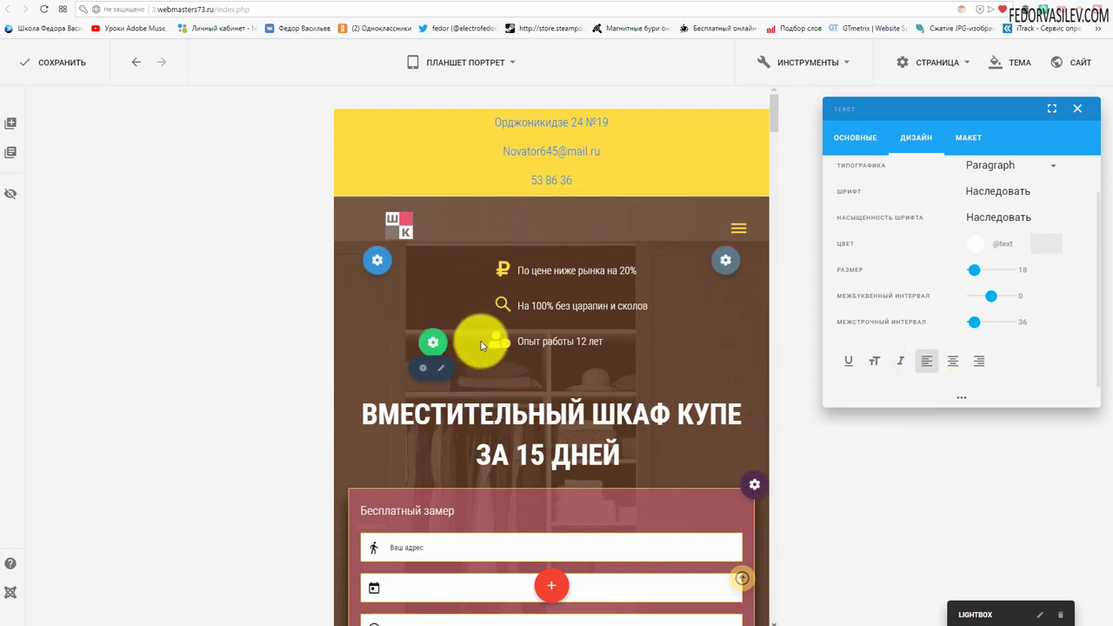
mouse_move(433, 342)
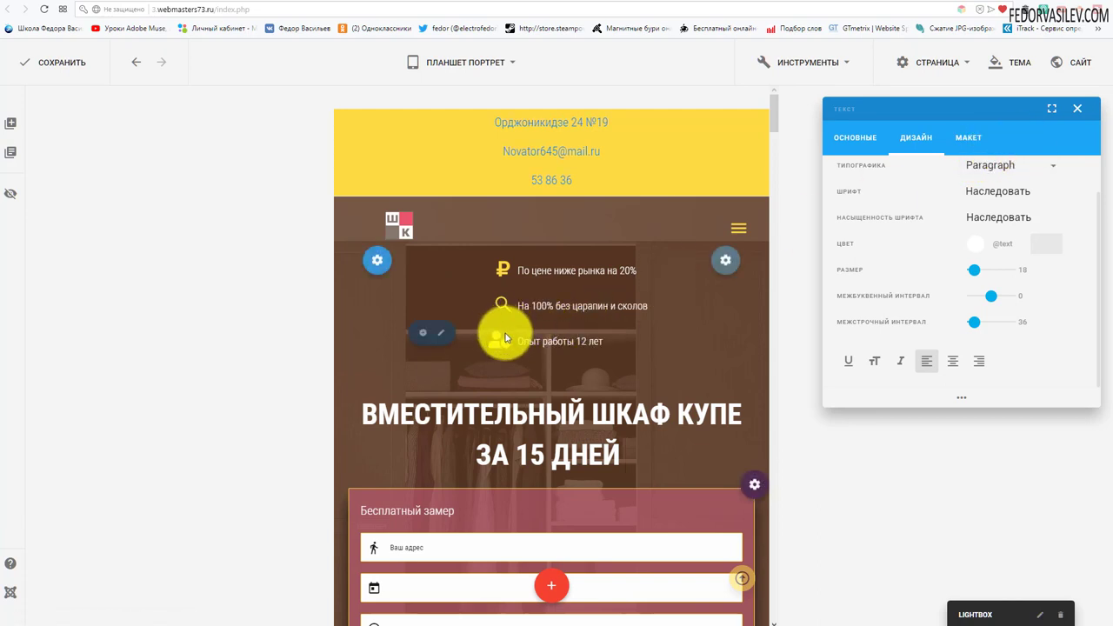
click(1084, 118)
Step: Look through the icon library sets available for the user icon beside "Опыт работы 12 лет", without choosing a different icon
mouse_move(443, 342)
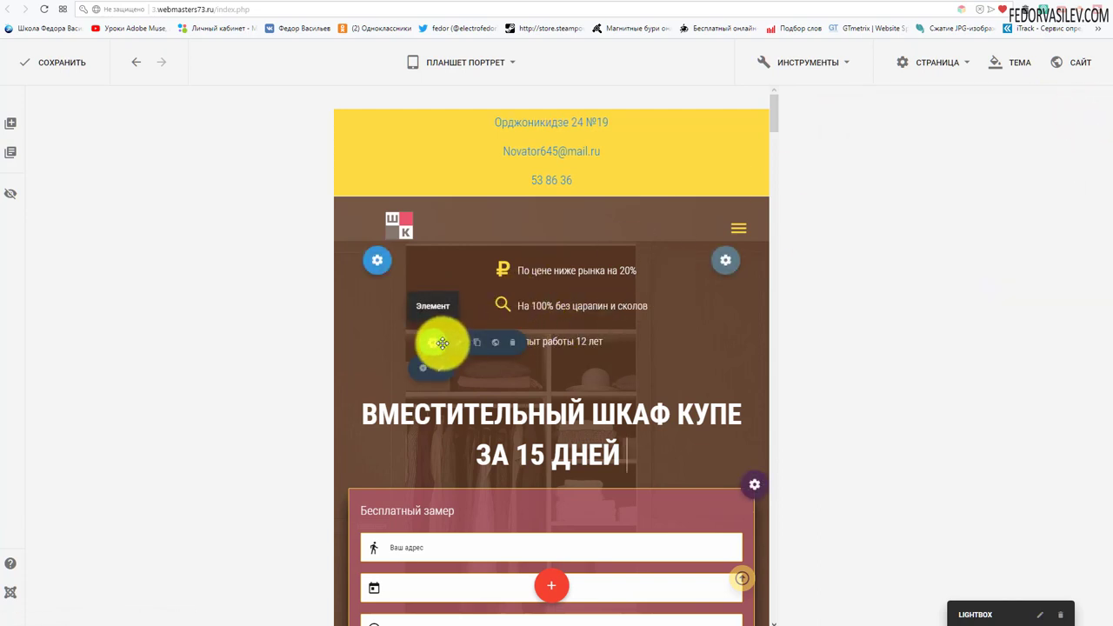
click(459, 348)
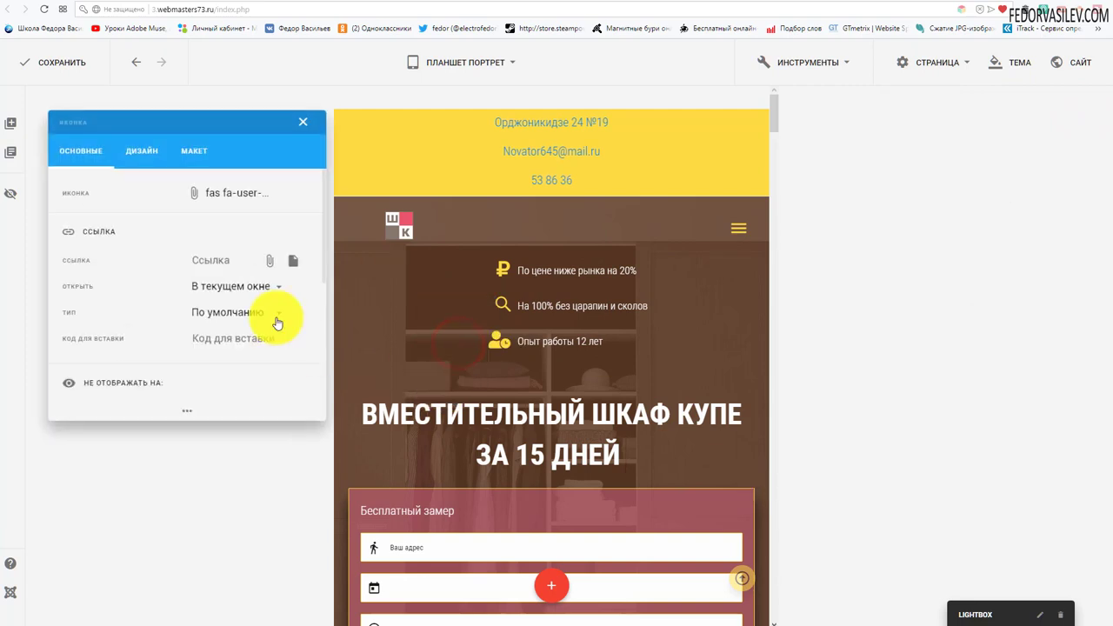
click(211, 186)
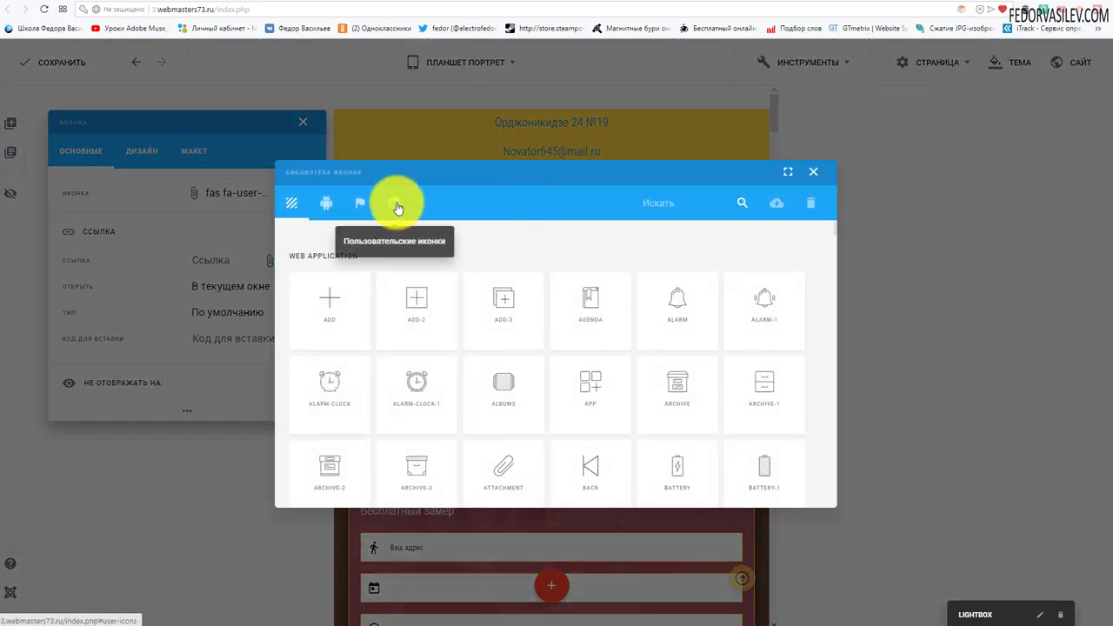
click(787, 173)
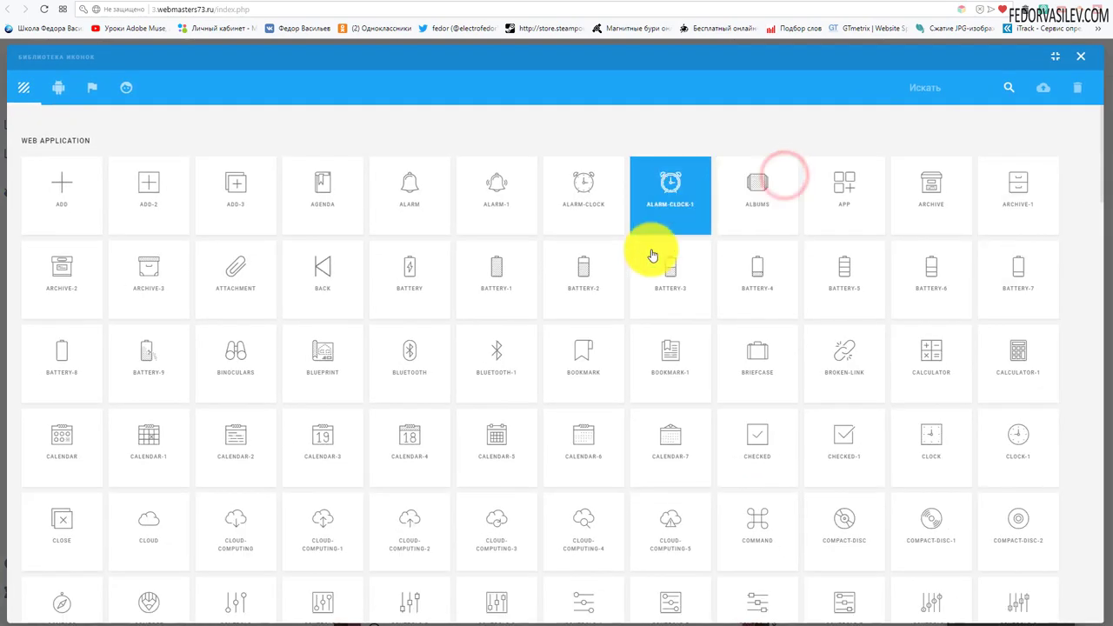
click(58, 87)
click(92, 87)
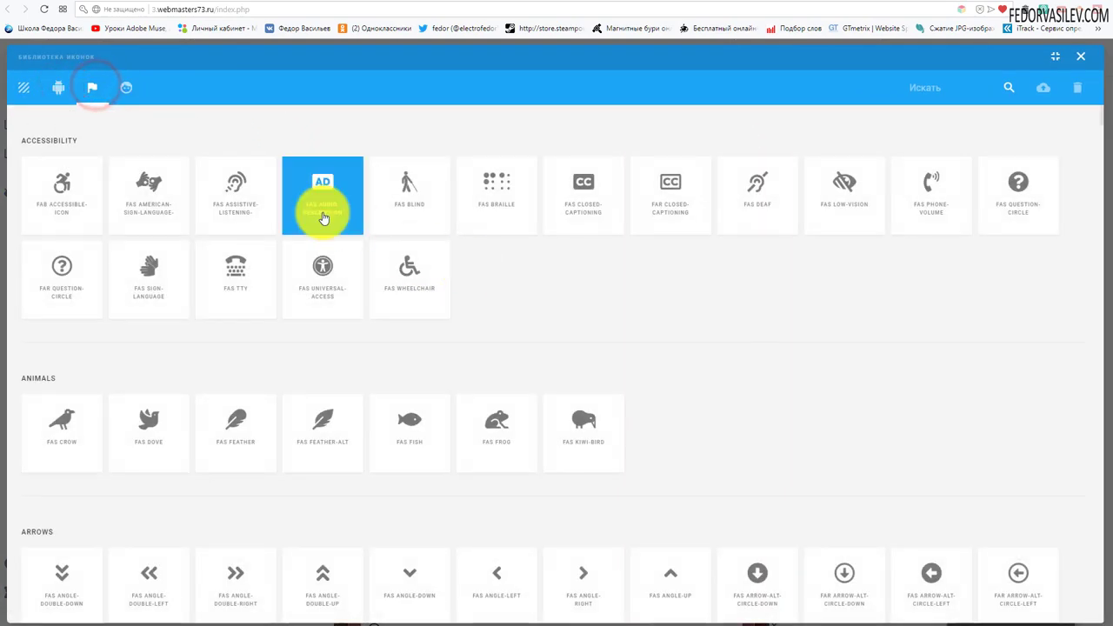
scroll(319, 209, down, 10)
scroll(485, 296, down, 7)
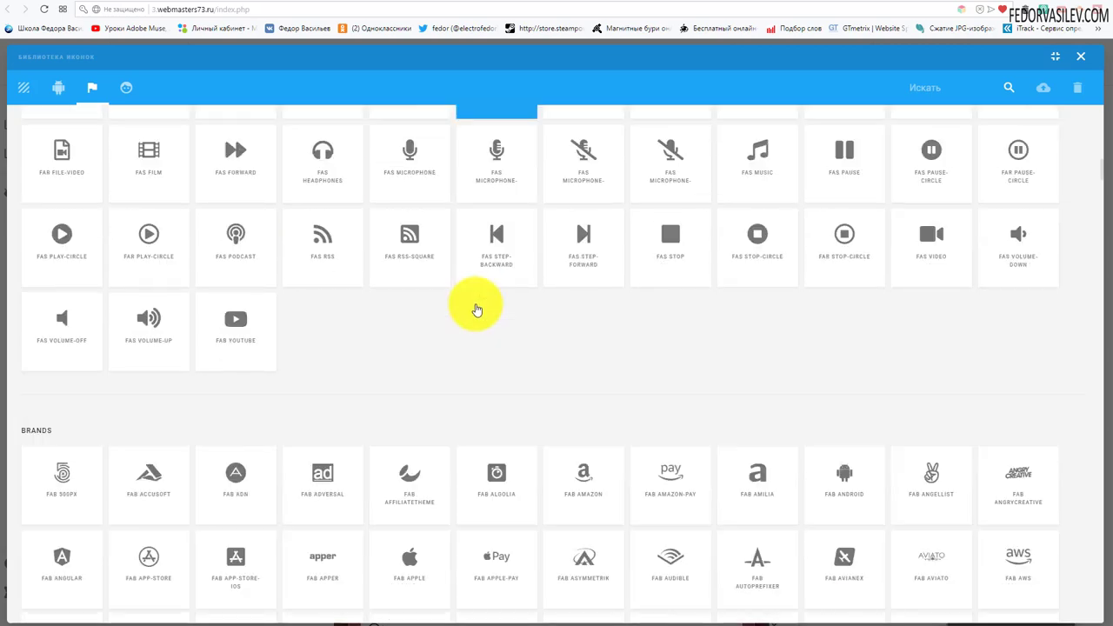
scroll(497, 261, down, 3)
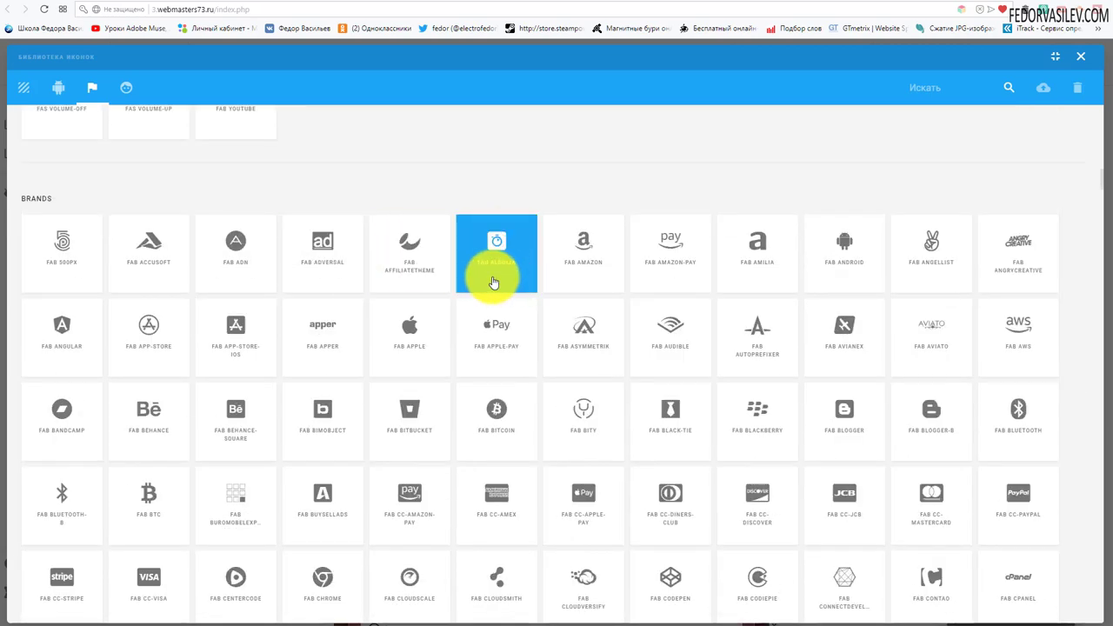
scroll(492, 282, down, 5)
click(1055, 56)
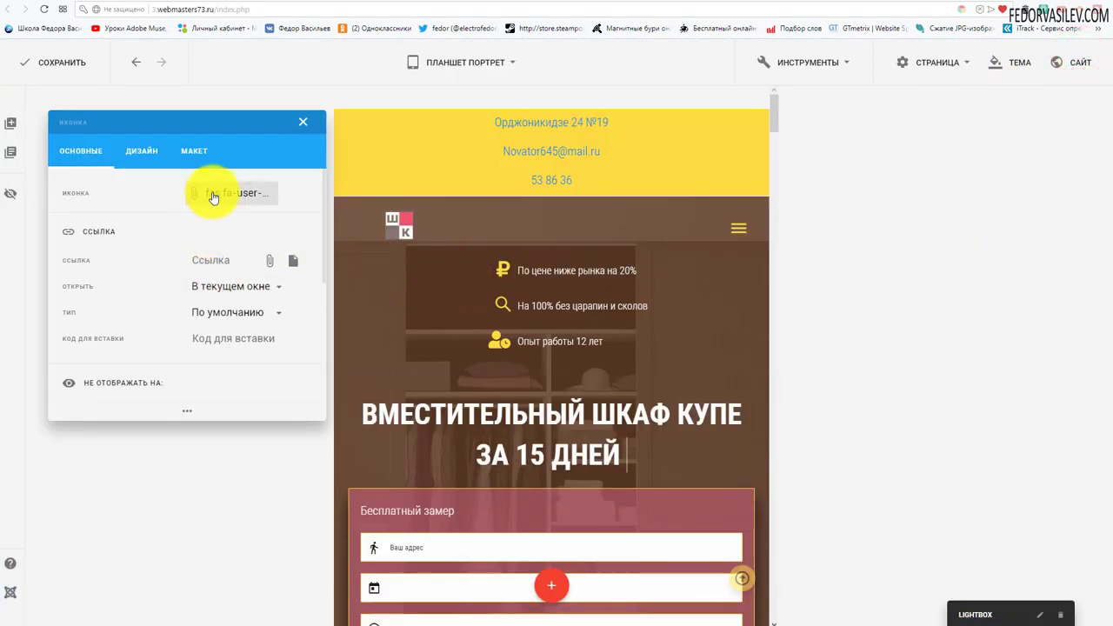
click(302, 122)
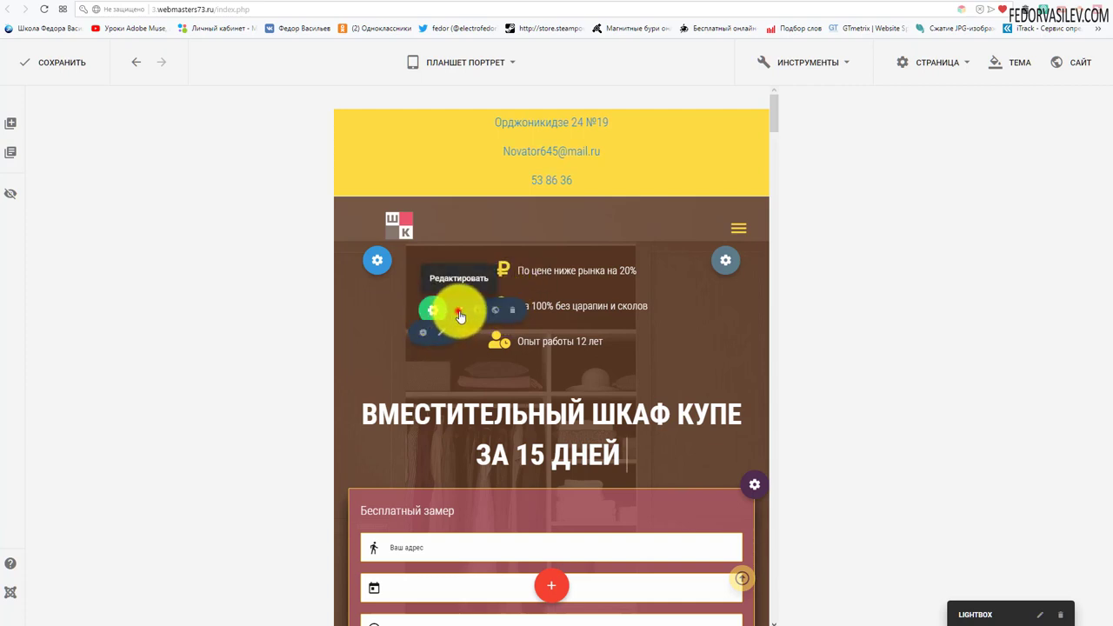
Step: Look through the icon library for the magnifier icon, including the custom icons section, and close it without replacing the icon
click(455, 312)
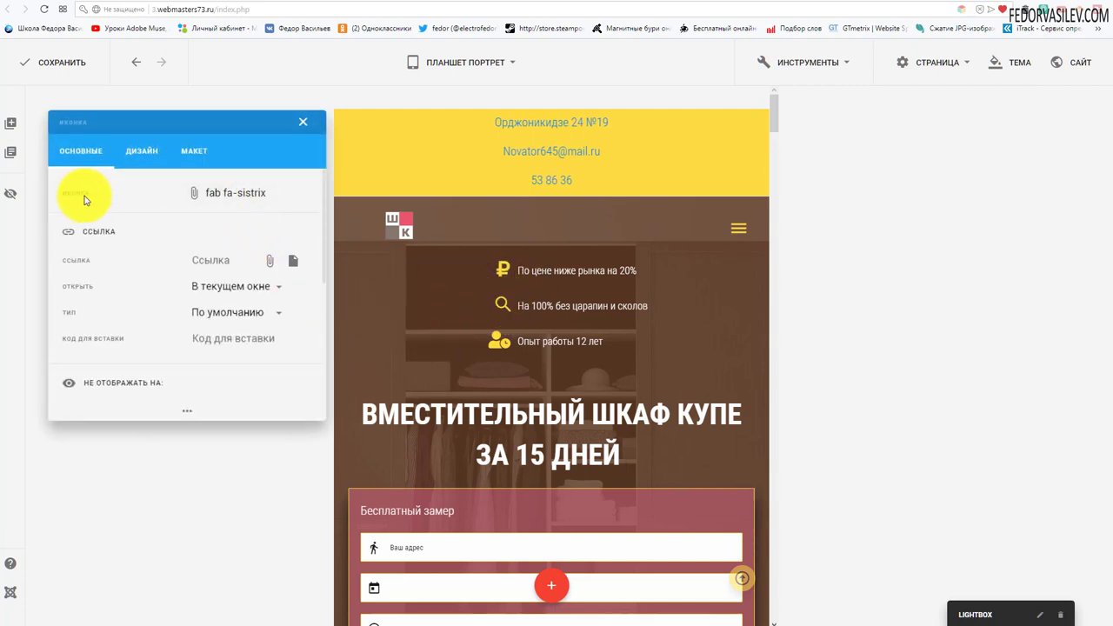
click(237, 196)
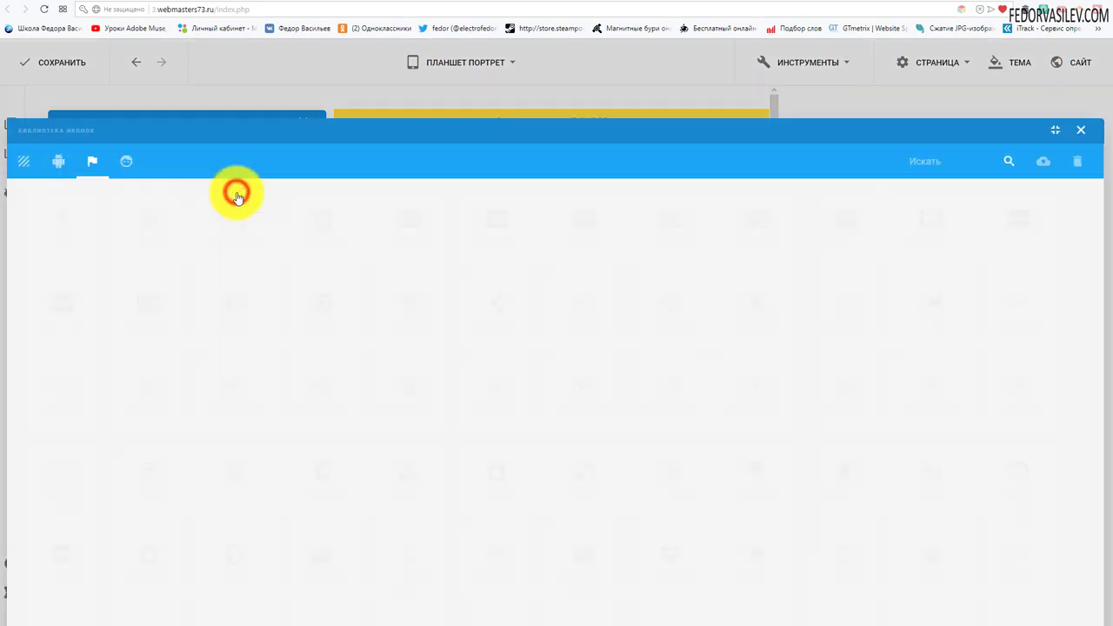
scroll(583, 226, down, 5)
scroll(583, 242, down, 20)
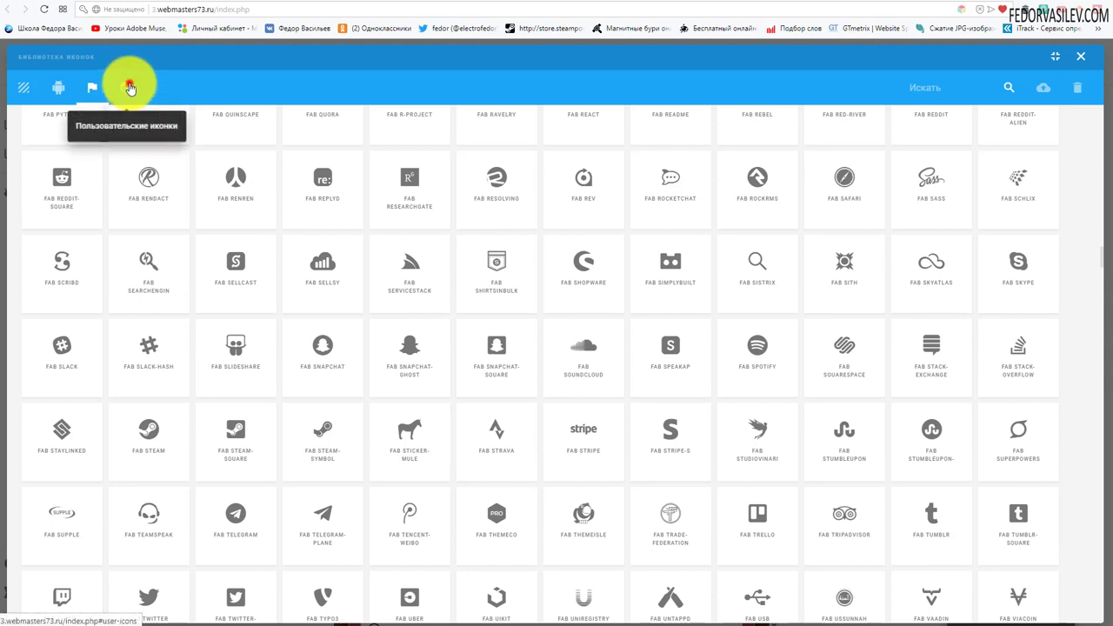
click(126, 87)
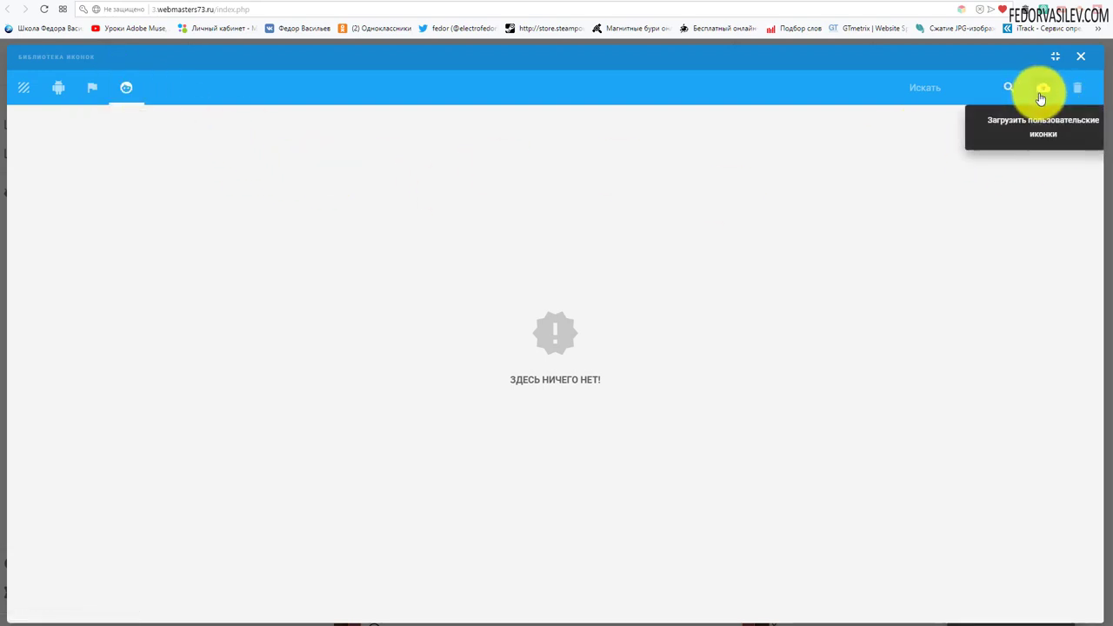
click(1084, 58)
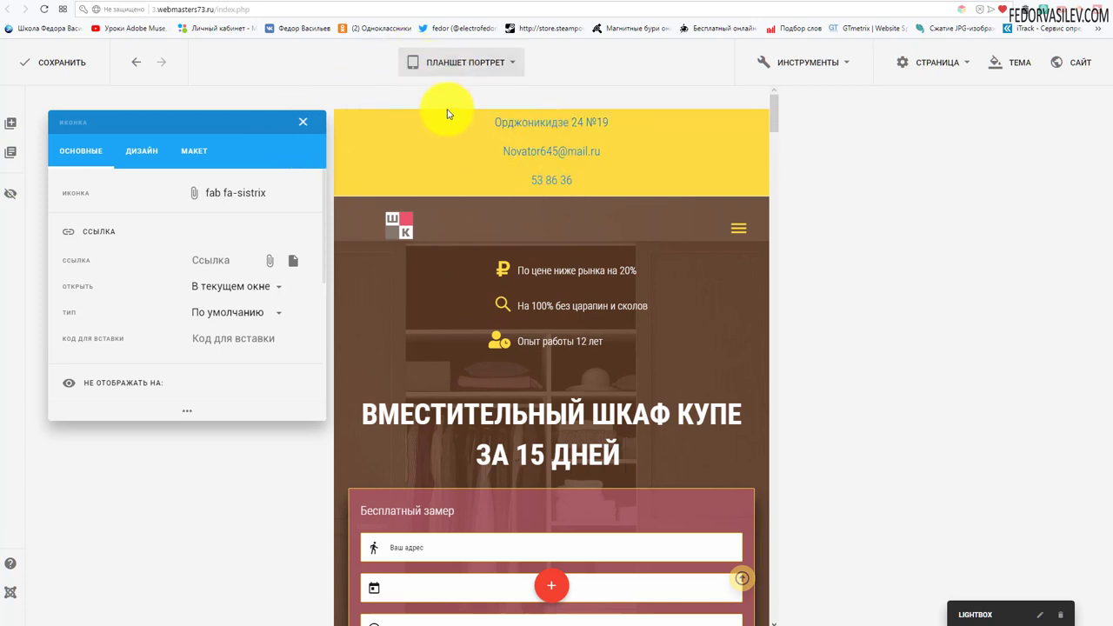
click(302, 124)
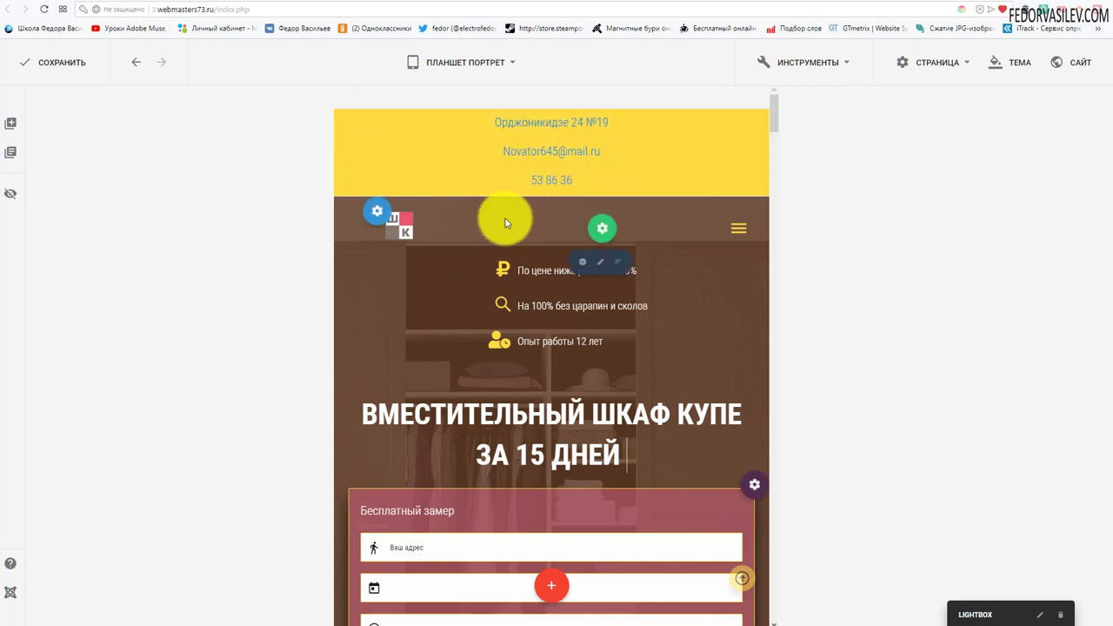
Step: Compare the contact header's layout in the Планшет Ландшафт and Планшет Портрет previews
click(442, 62)
click(461, 129)
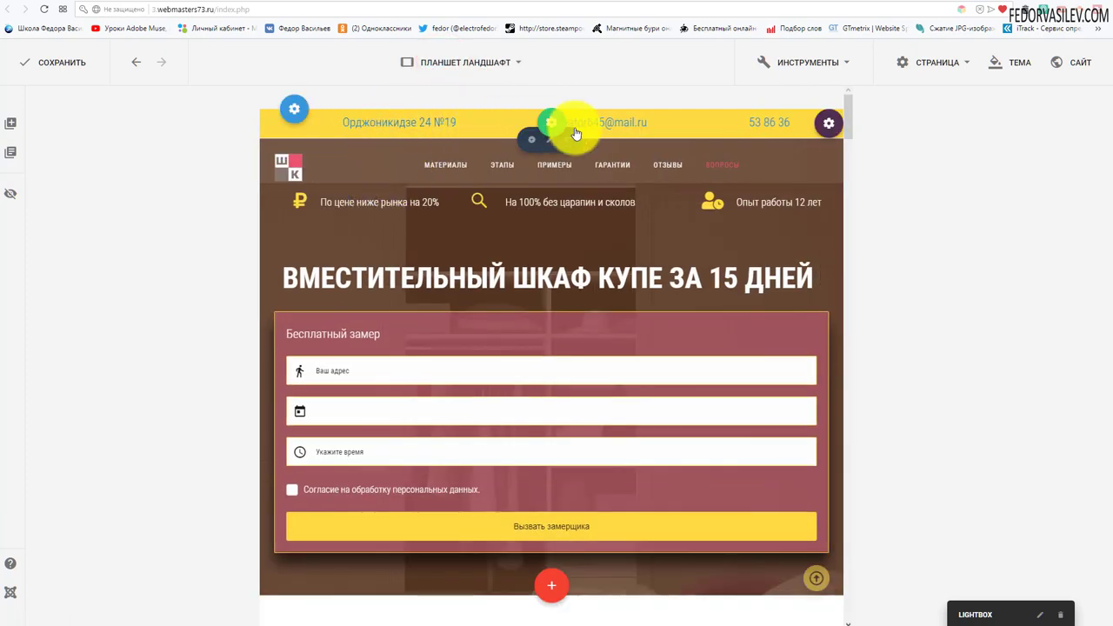
click(480, 61)
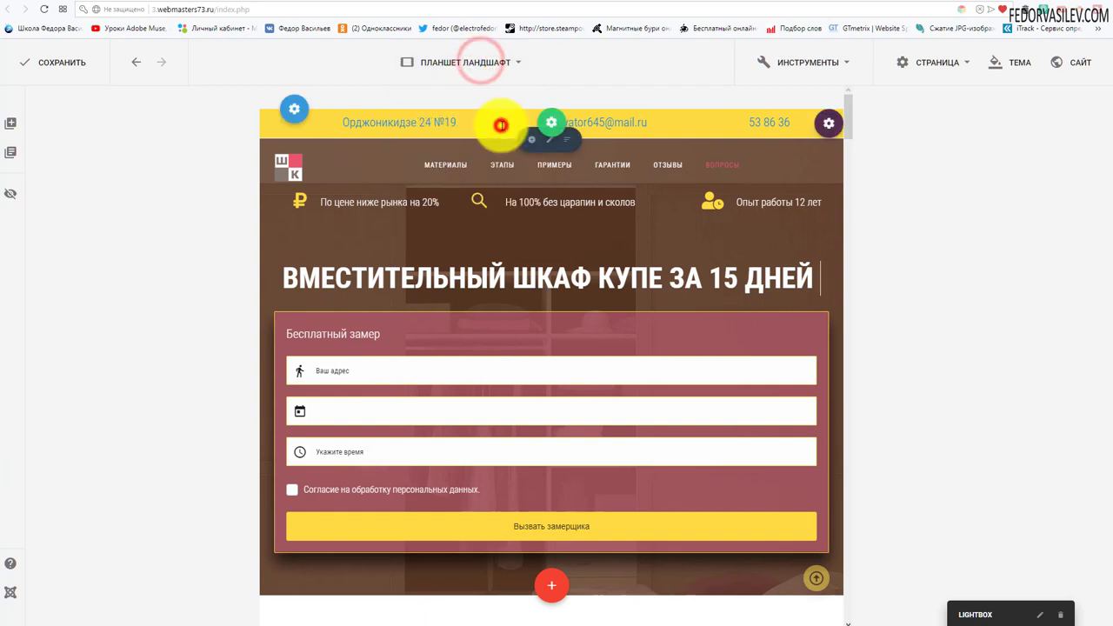
click(443, 54)
click(467, 152)
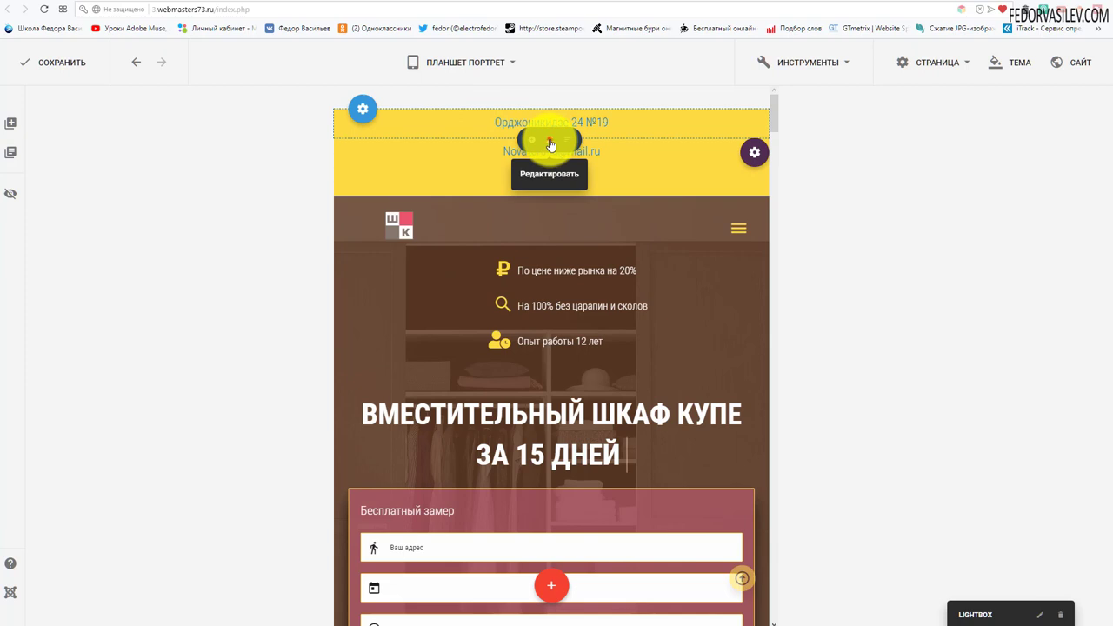
Step: Try a width of 4 for the header's address column in its layout settings, and return it to 12
click(551, 145)
drag(853, 112, 86, 177)
click(203, 204)
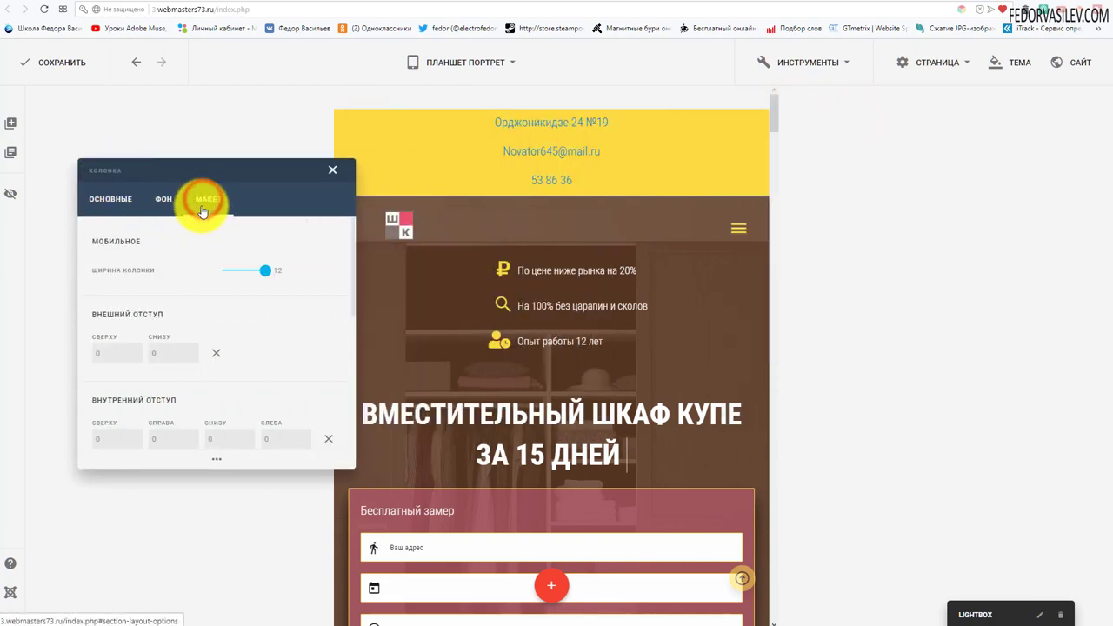
click(265, 271)
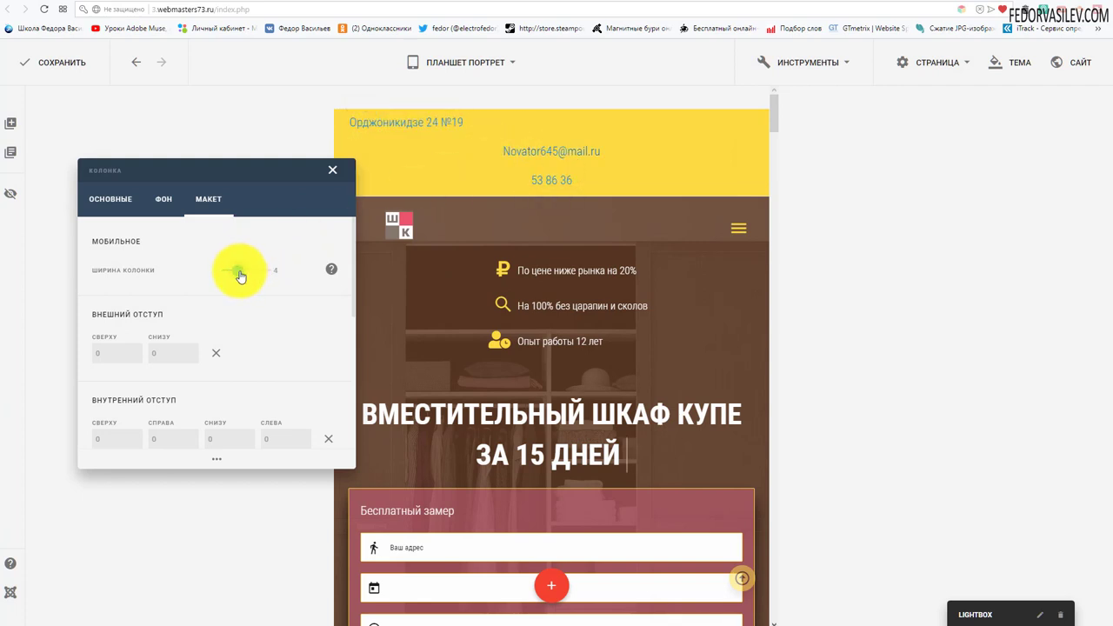
drag(237, 270, 281, 272)
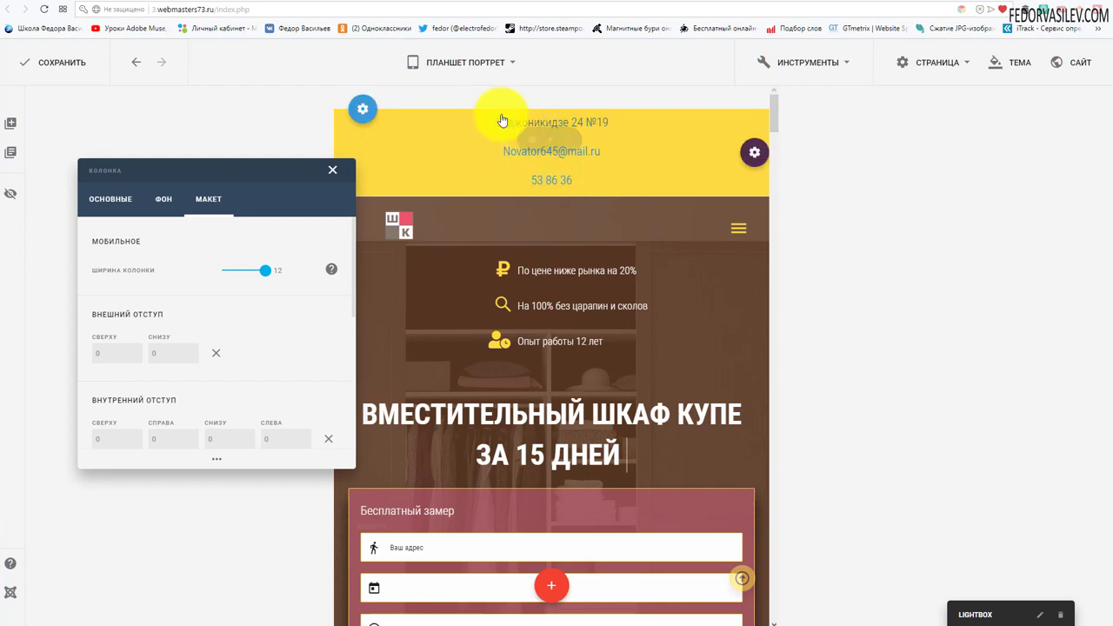
Step: Switch the page preview to Монитор and finally to Планшет Ландшафт
click(438, 68)
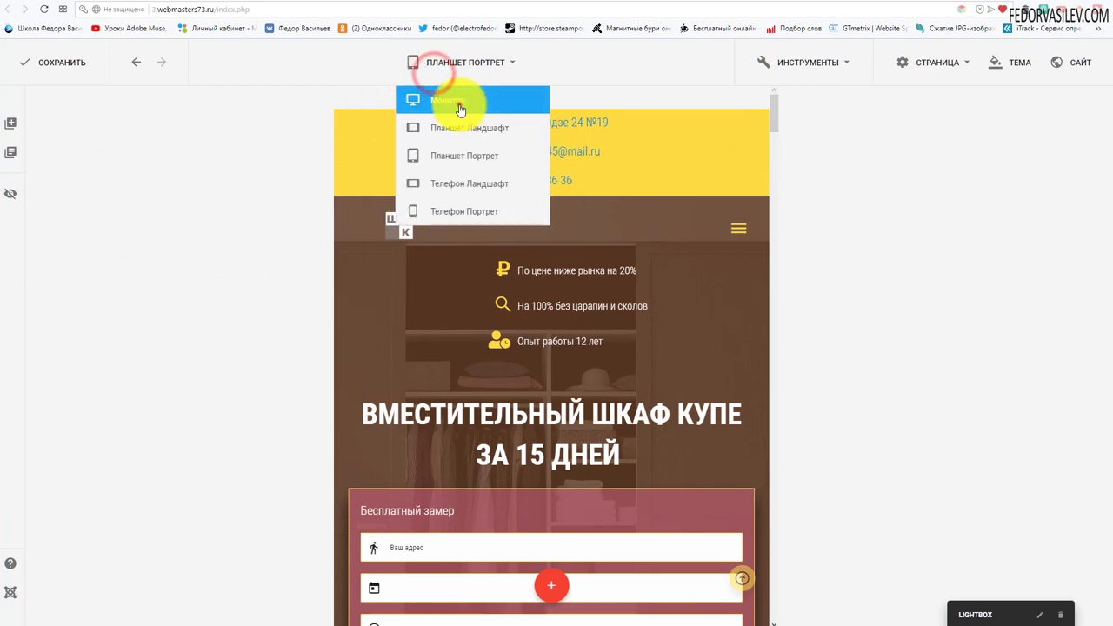
click(460, 109)
click(438, 68)
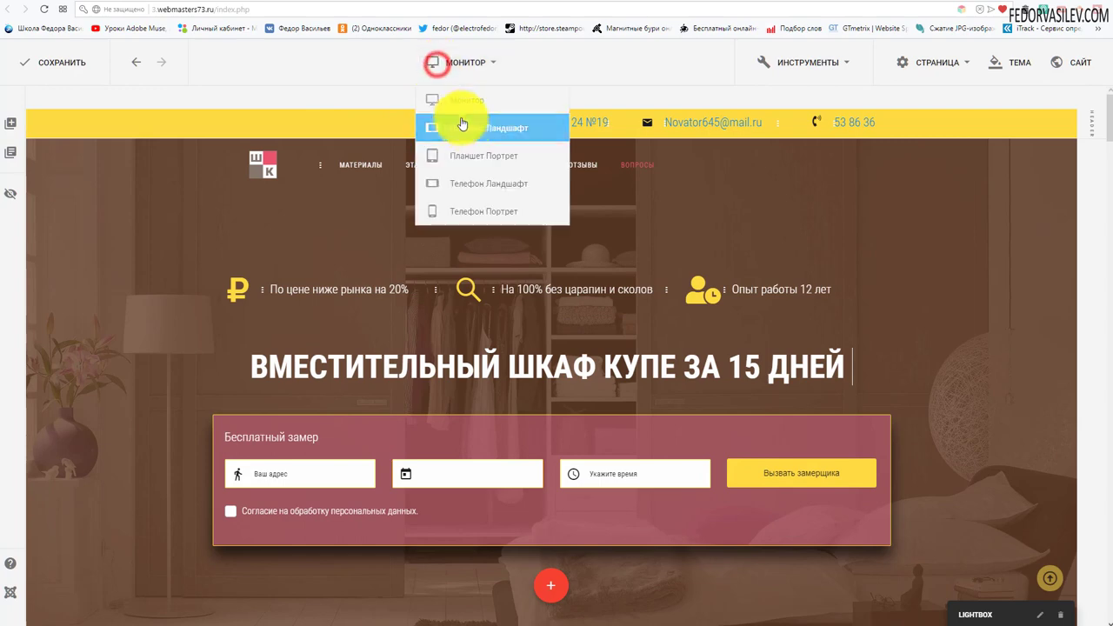
click(461, 122)
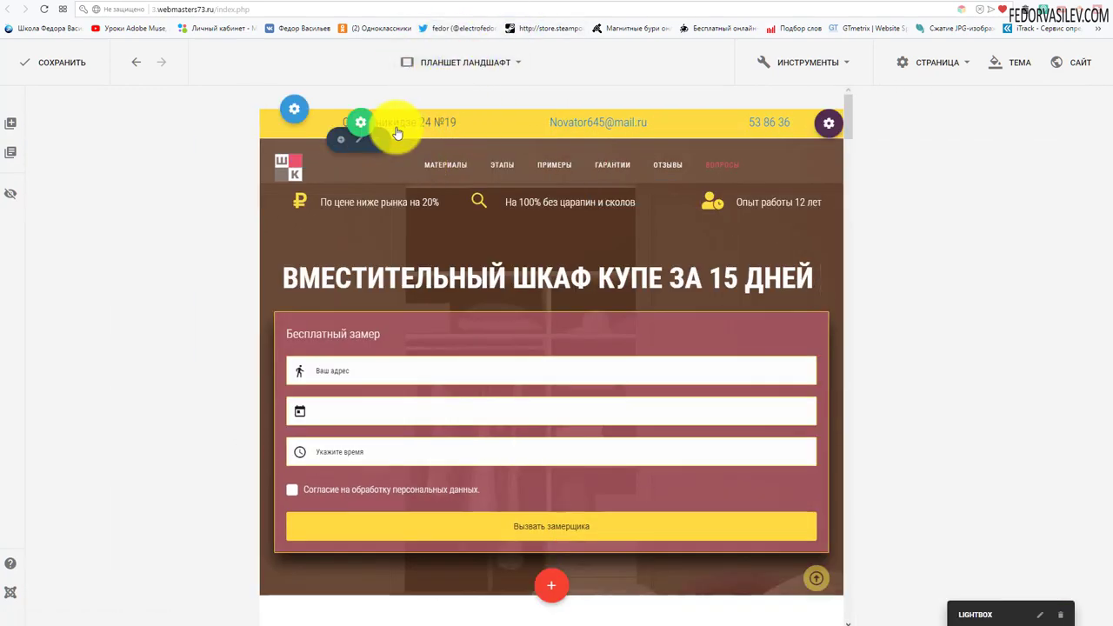
Step: Check the column width in the layout settings of the header's address column and of its e-mail column
click(363, 141)
click(226, 207)
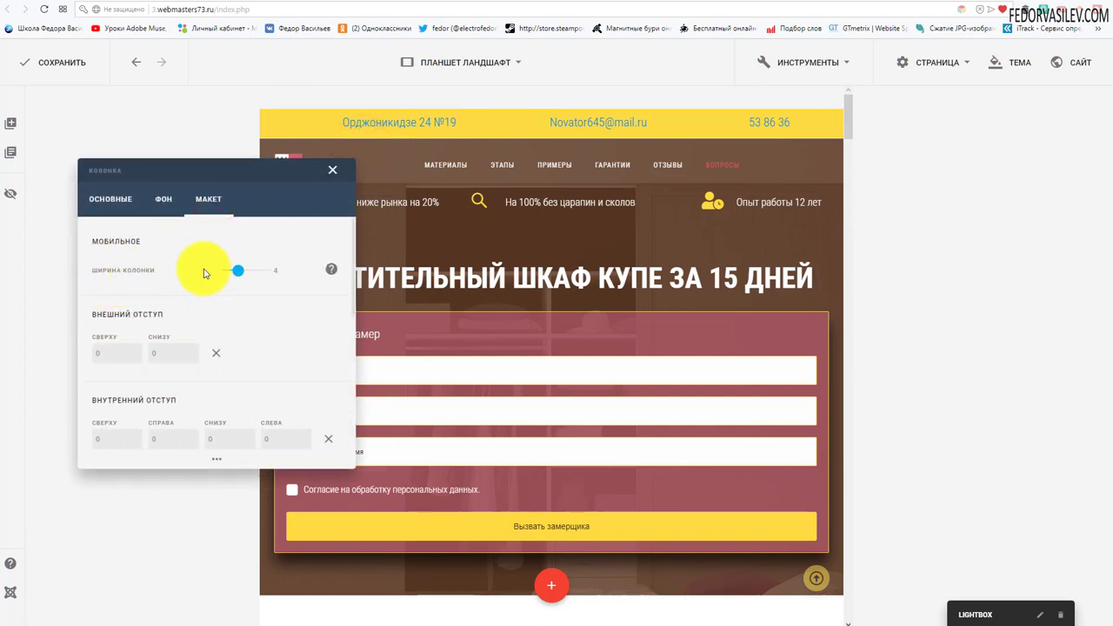
click(333, 172)
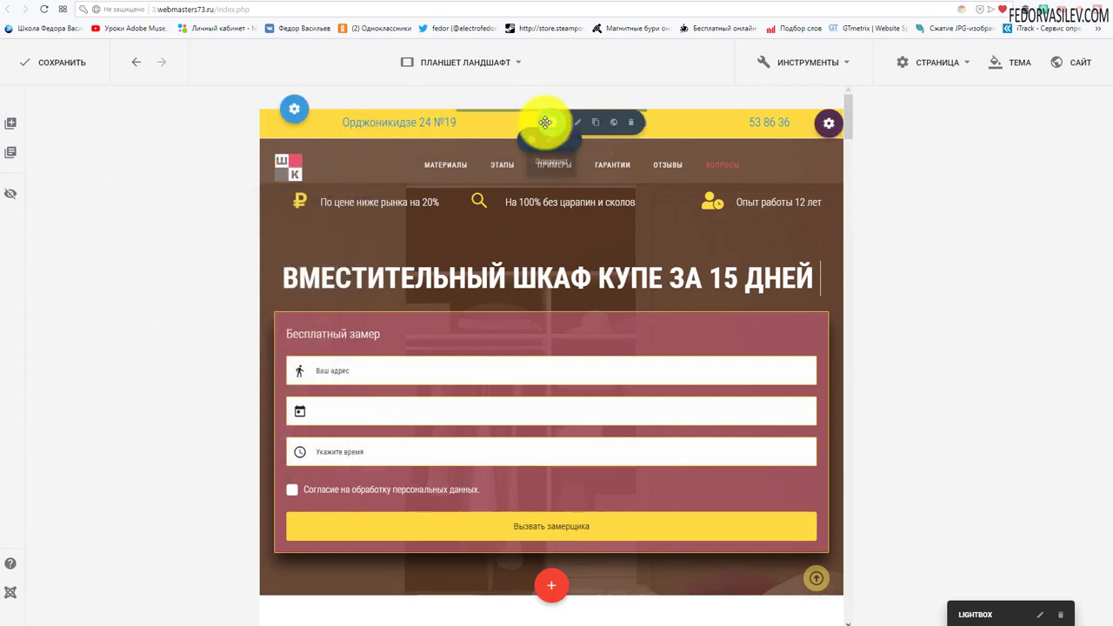
click(550, 143)
click(208, 199)
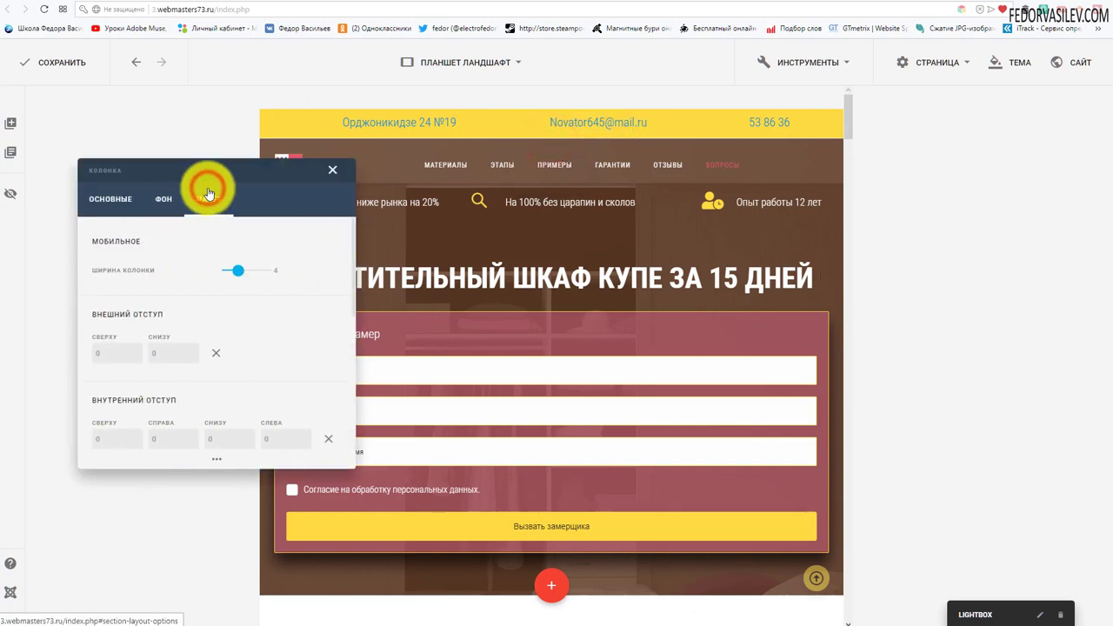
Step: Close the column settings and switch the page preview to Телефон Портрет
click(331, 173)
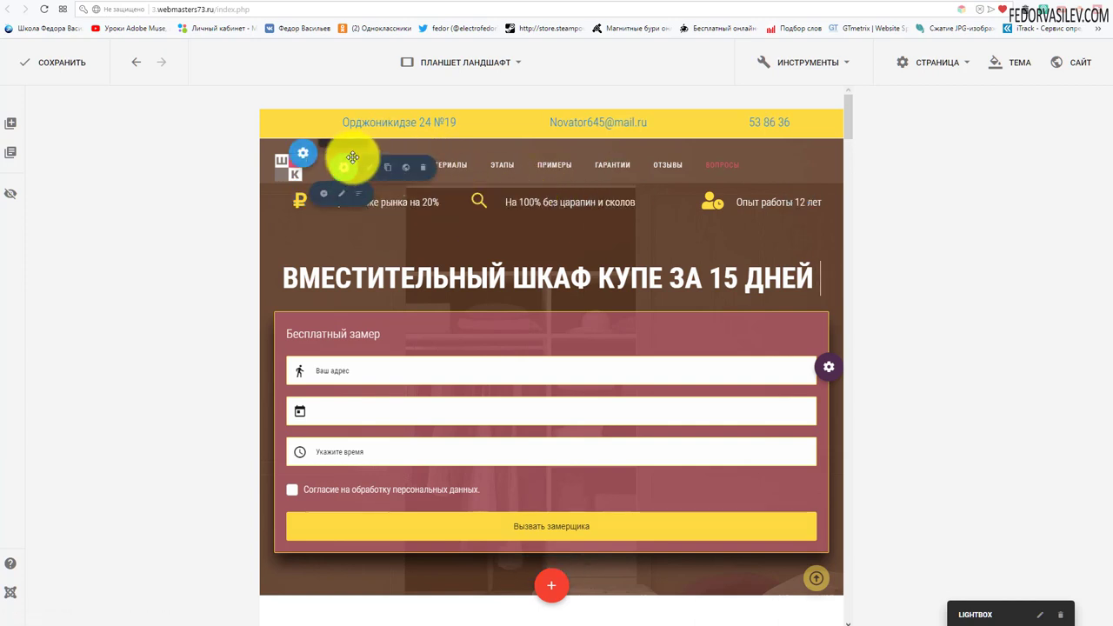
click(468, 65)
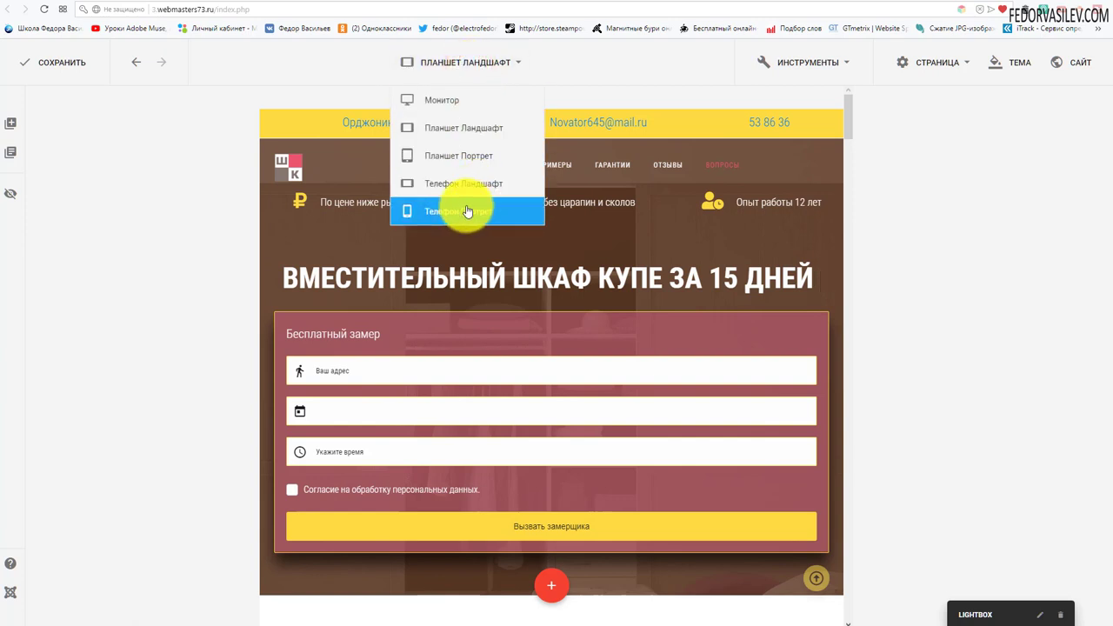
click(468, 211)
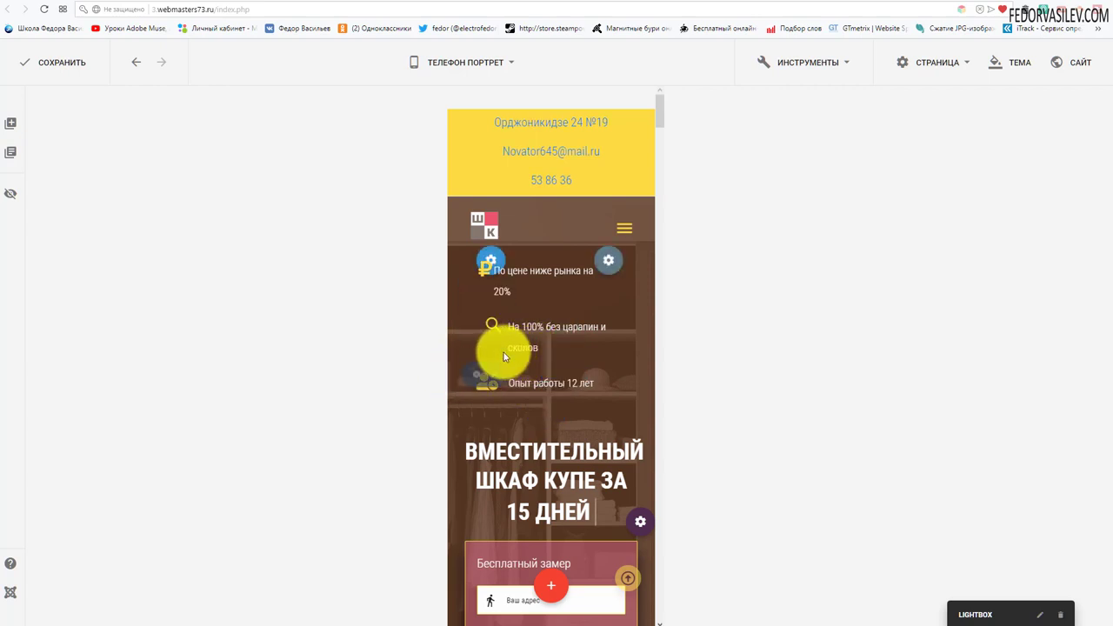
click(424, 67)
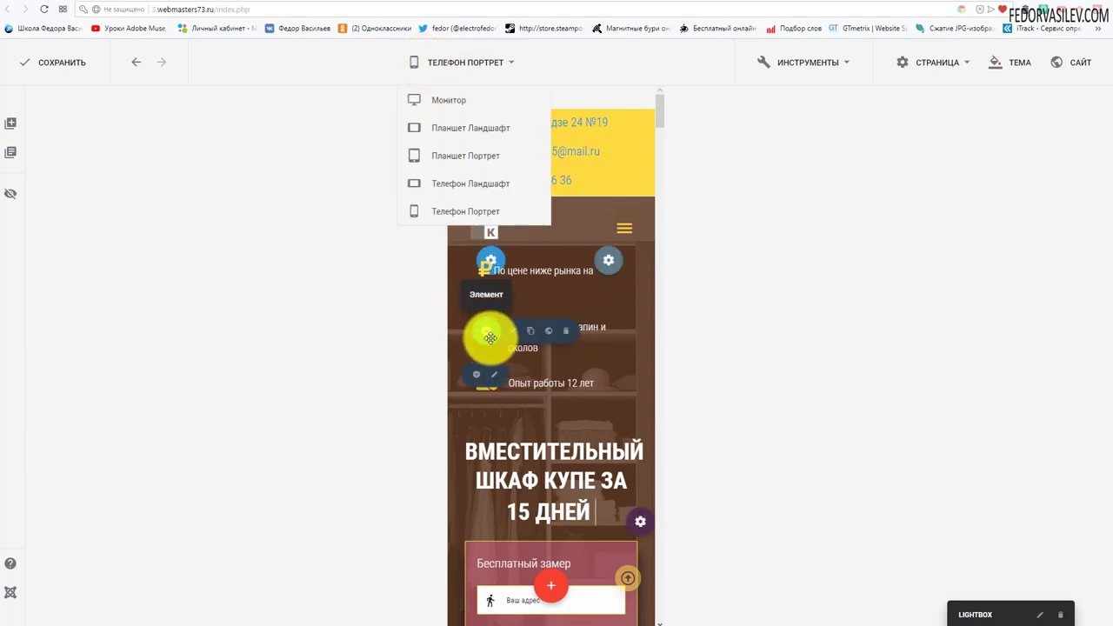
Step: Hide the magnifier icon beside "На 100% без царапин и сколов" on phones through its "Не отображать на" options
click(515, 335)
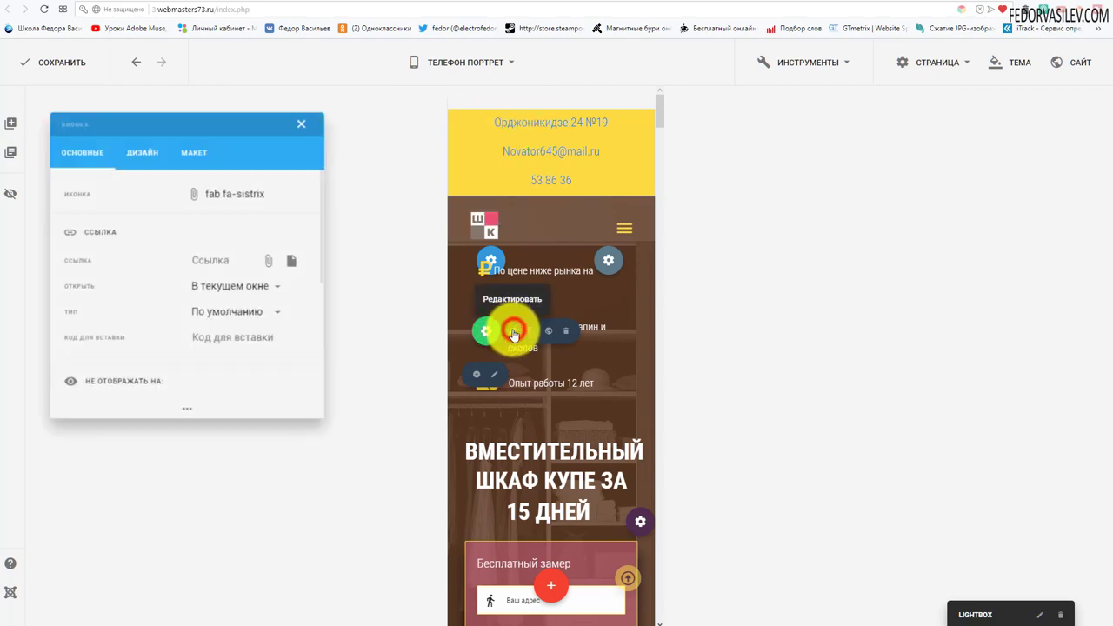
scroll(183, 270, down, 3)
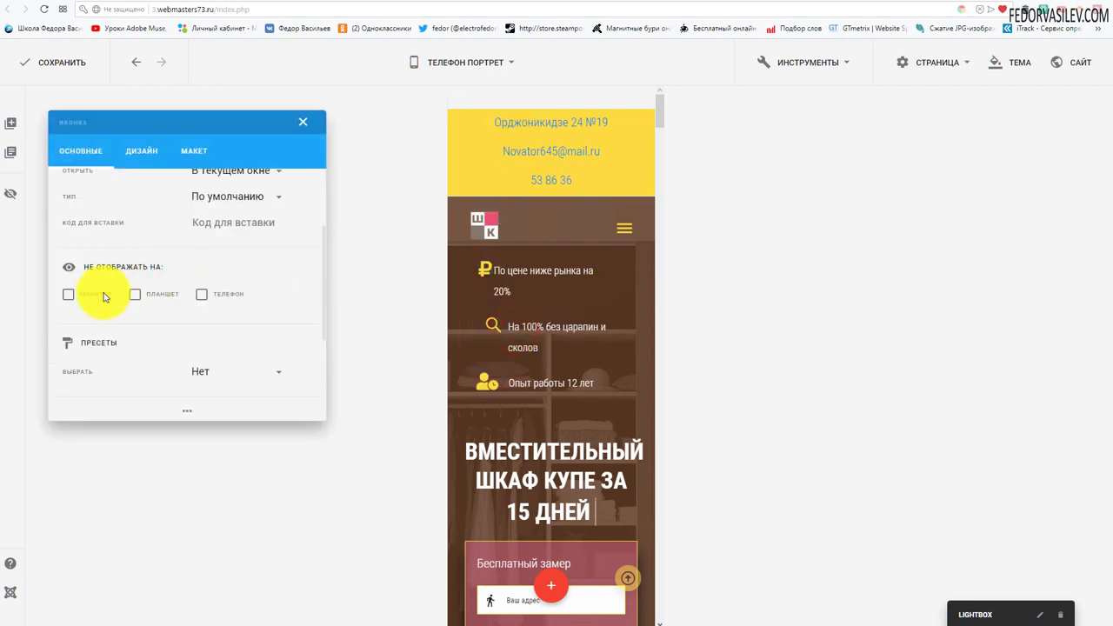
scroll(100, 260, up, 3)
scroll(122, 186, down, 3)
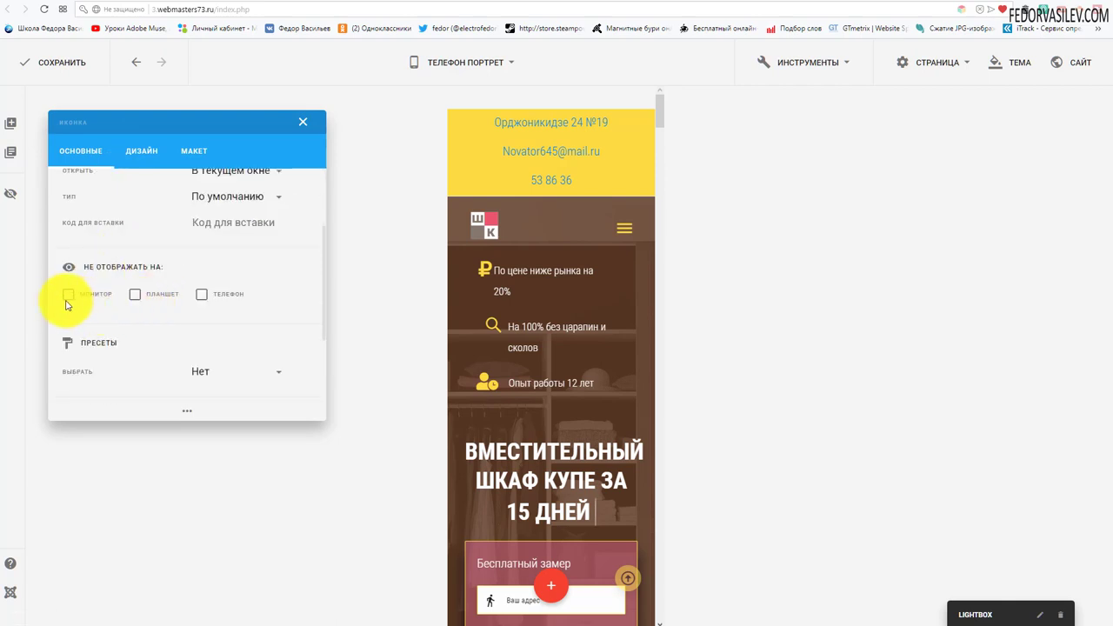
click(202, 295)
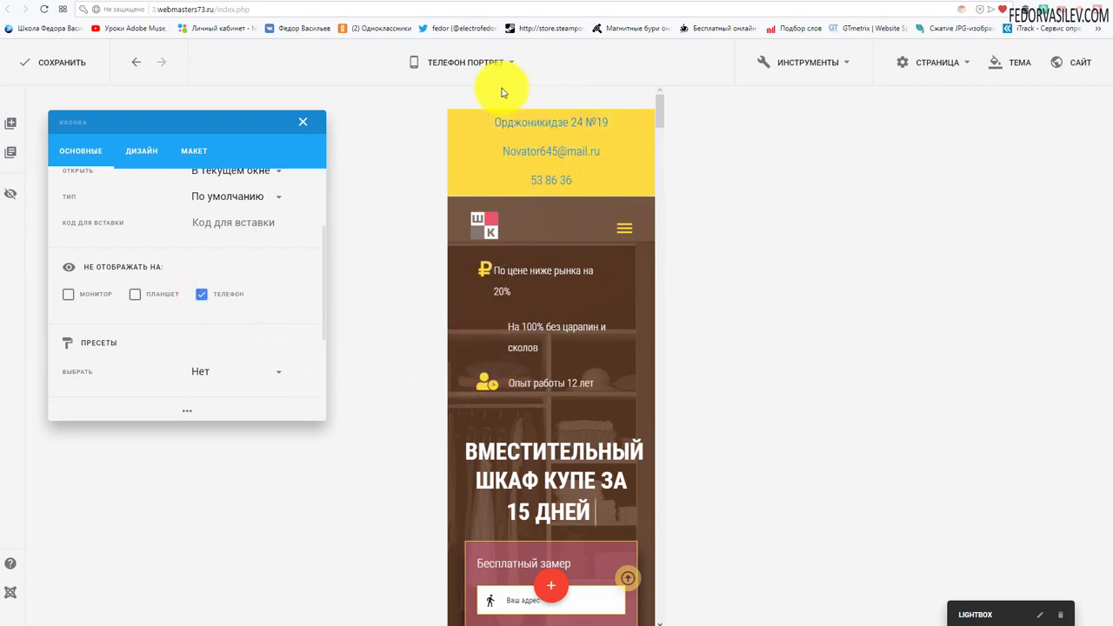
click(484, 62)
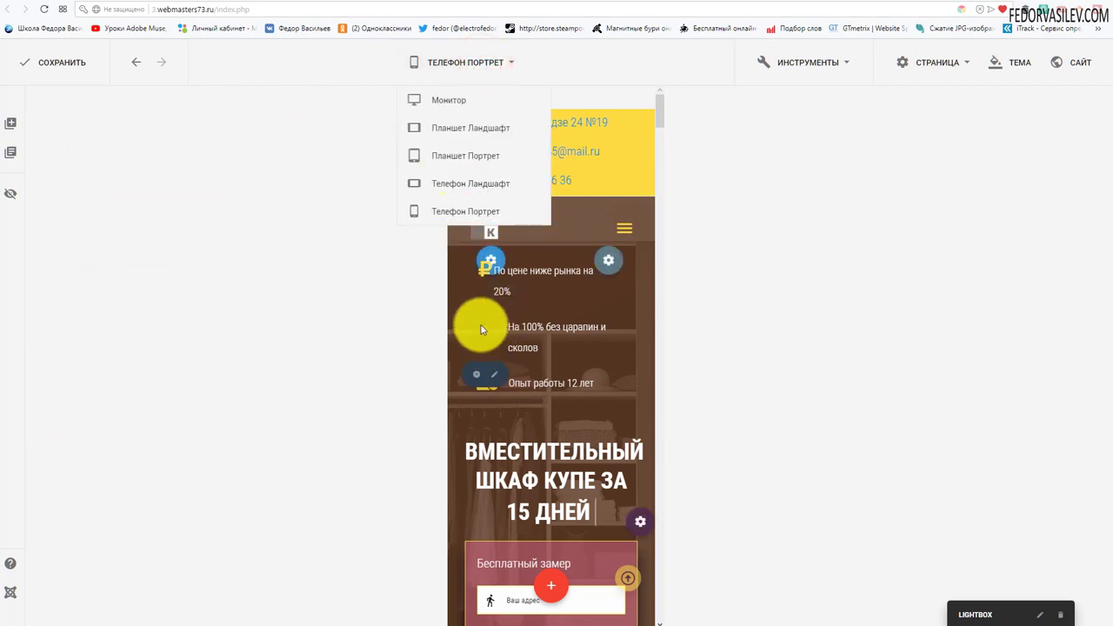
click(363, 221)
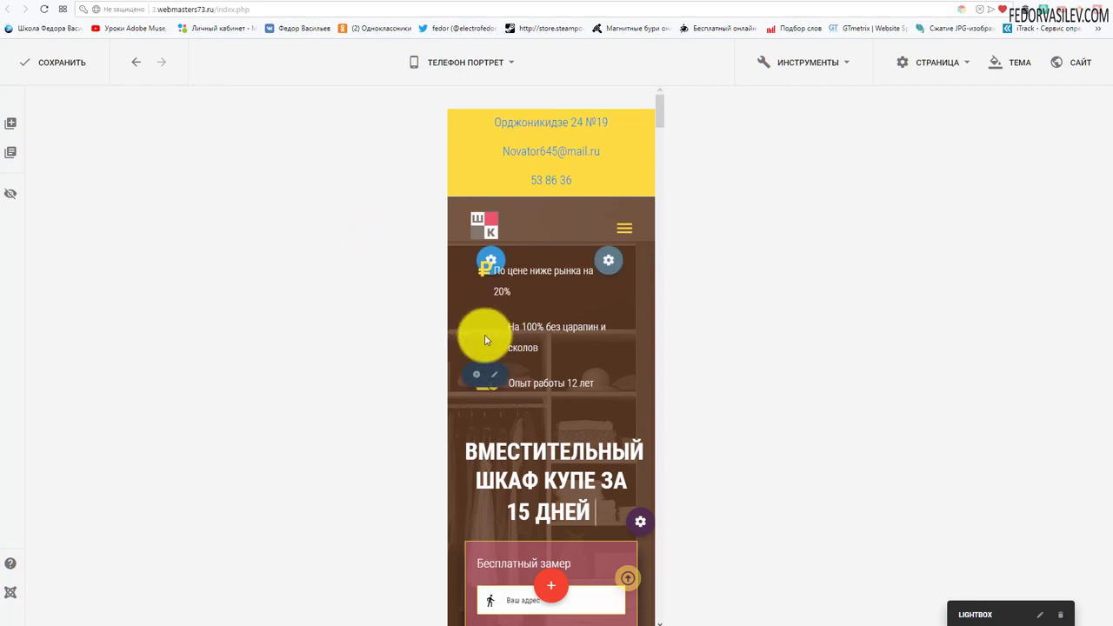
Step: Display the page's hidden elements and check the "Не отображать на" options of the magnifier icon's column
click(12, 200)
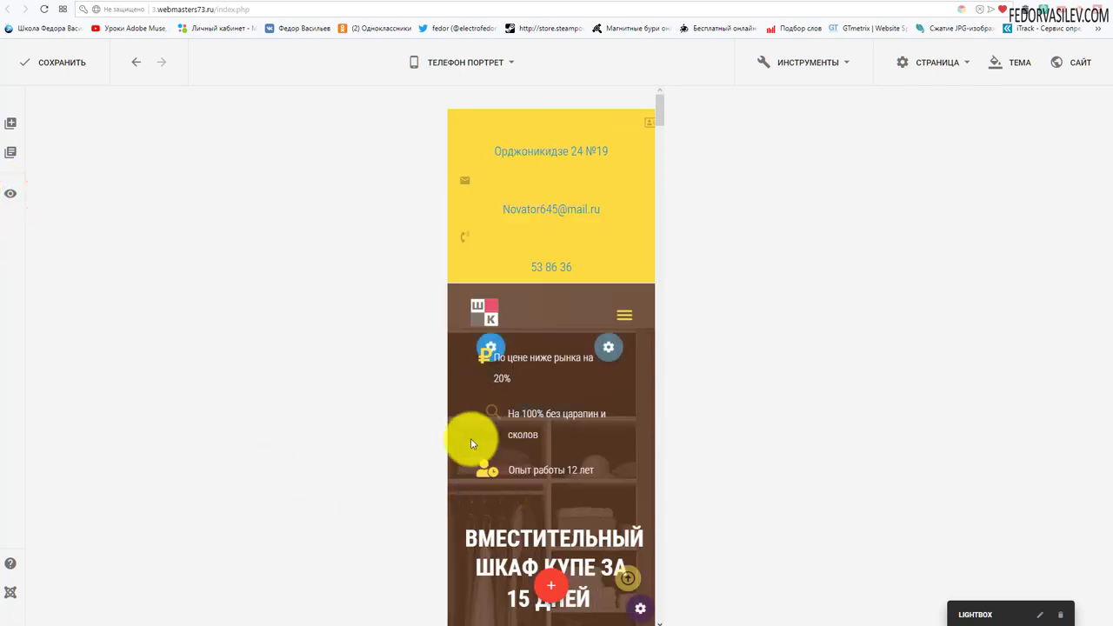
mouse_move(484, 410)
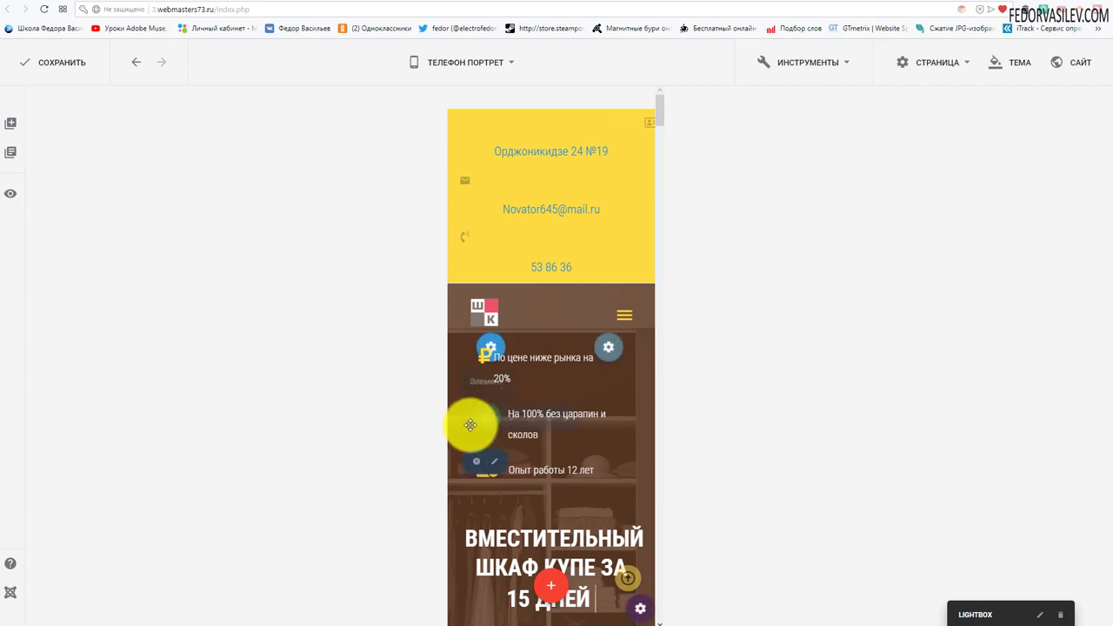
click(496, 468)
scroll(168, 260, down, 3)
scroll(170, 337, up, 3)
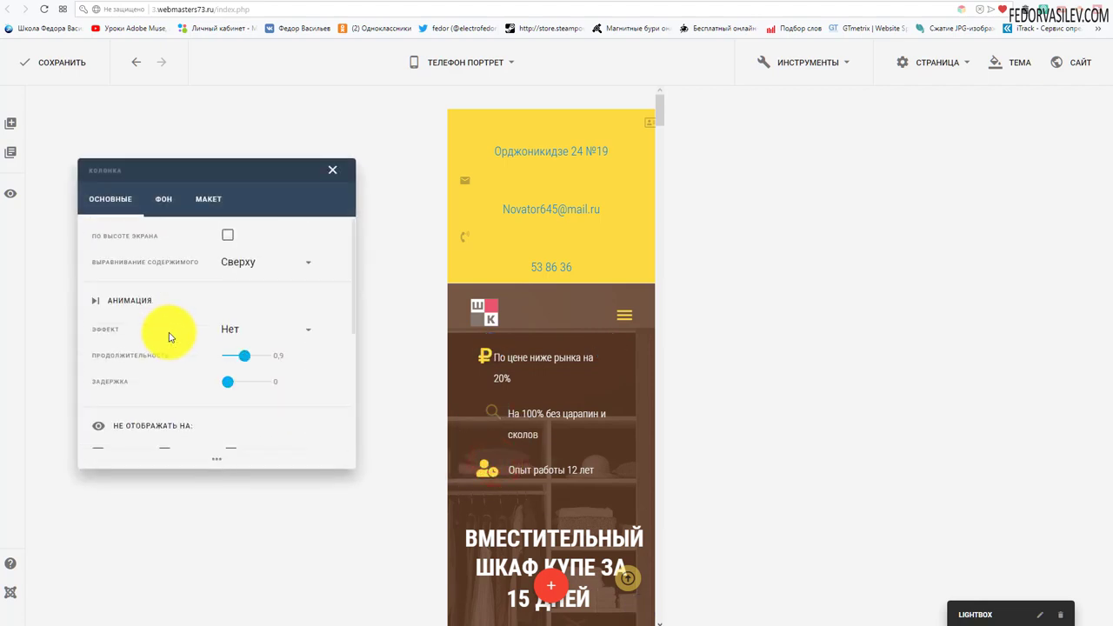
scroll(159, 244, down, 4)
scroll(104, 186, up, 2)
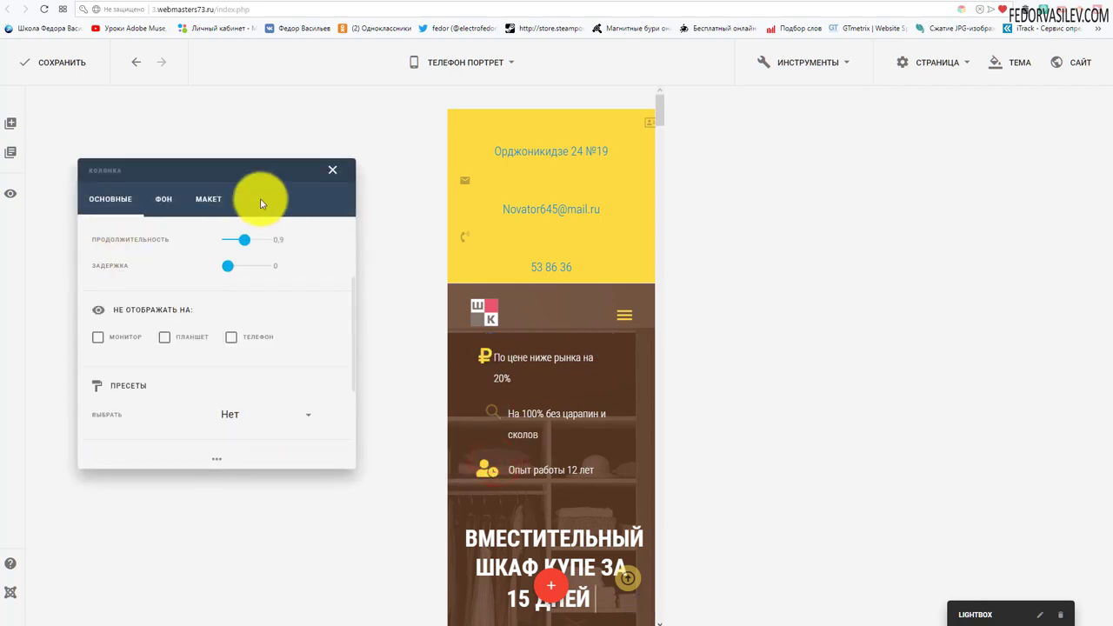
click(332, 169)
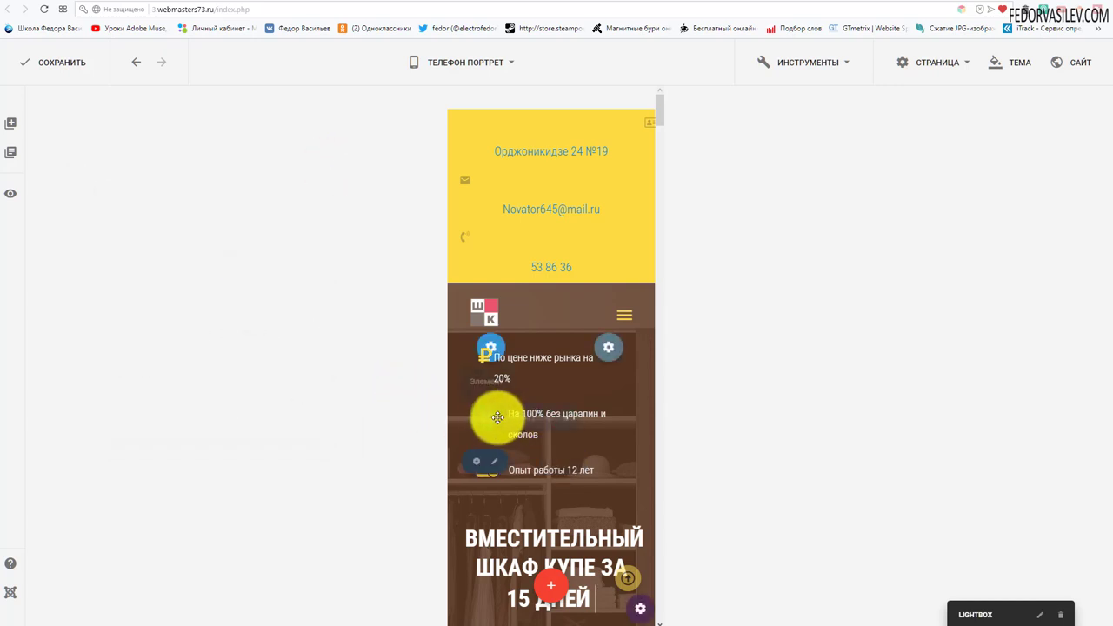
Step: Make the magnifier icon visible on phones again by clearing Телефон, and turn off the display of hidden elements
click(507, 423)
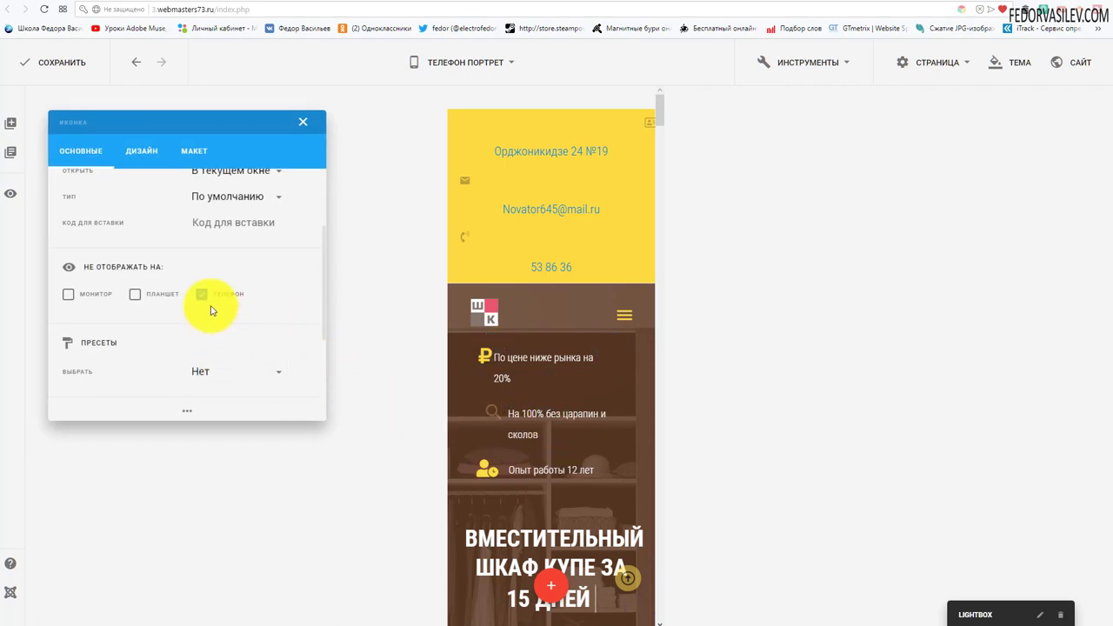
click(203, 294)
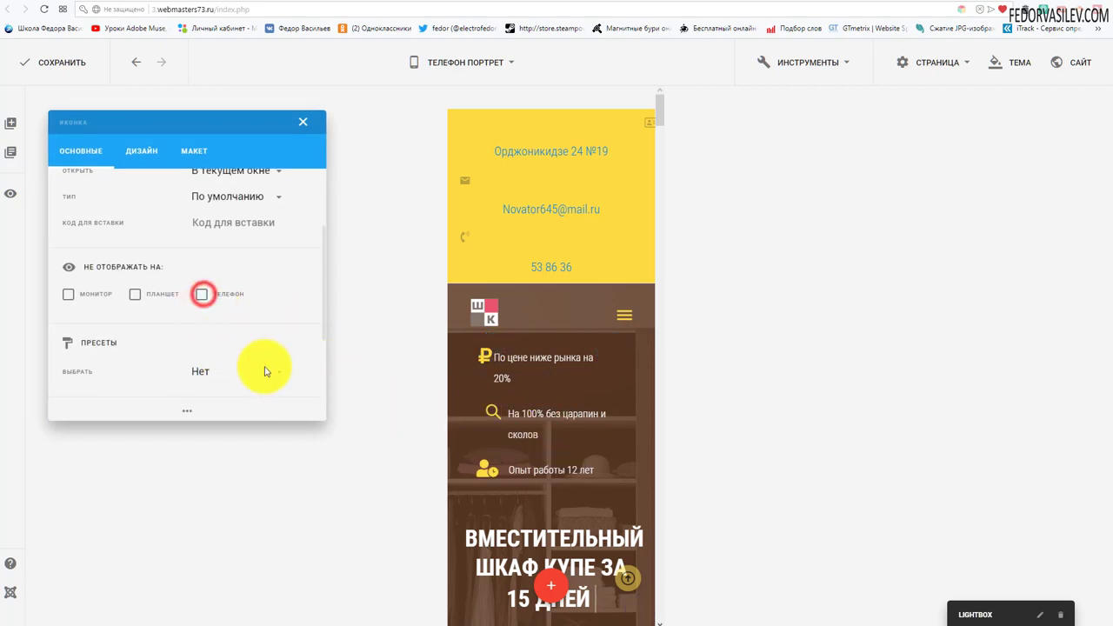
click(304, 122)
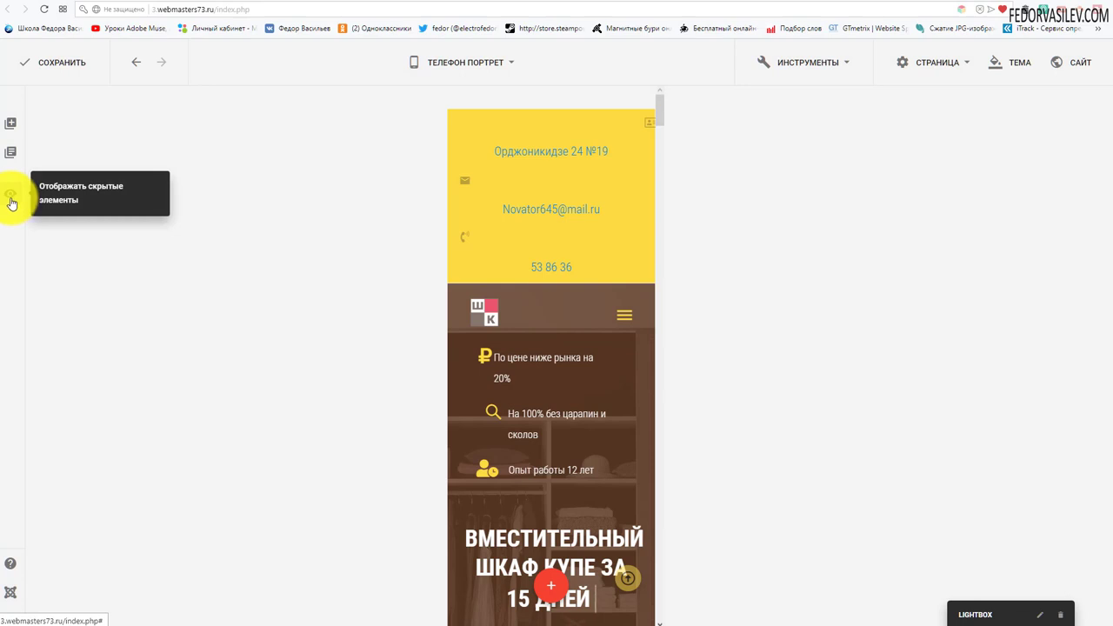
click(11, 201)
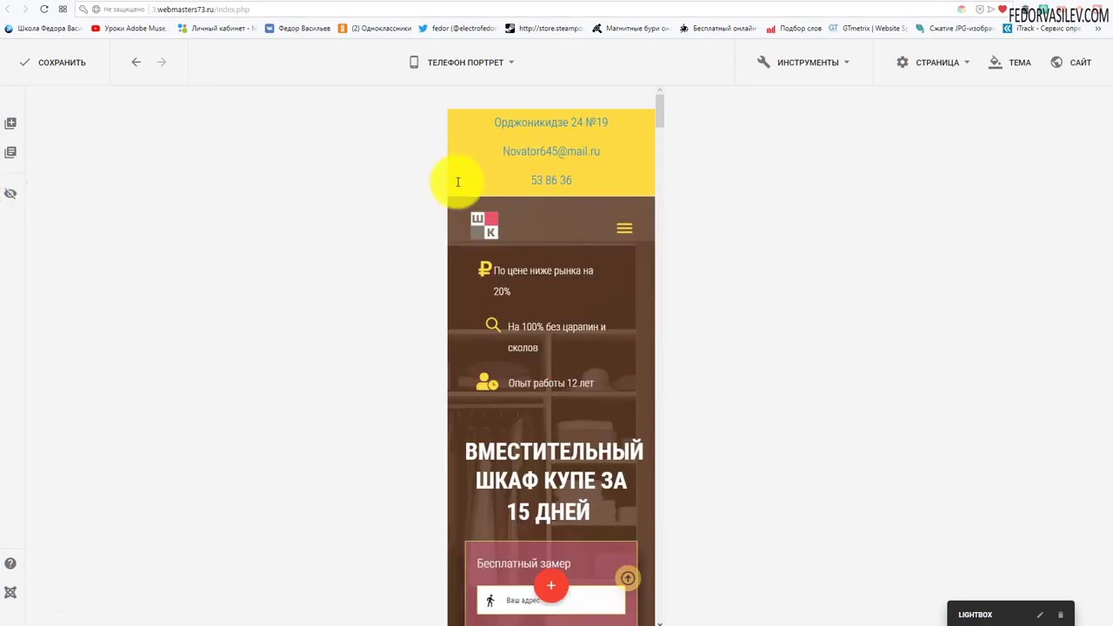
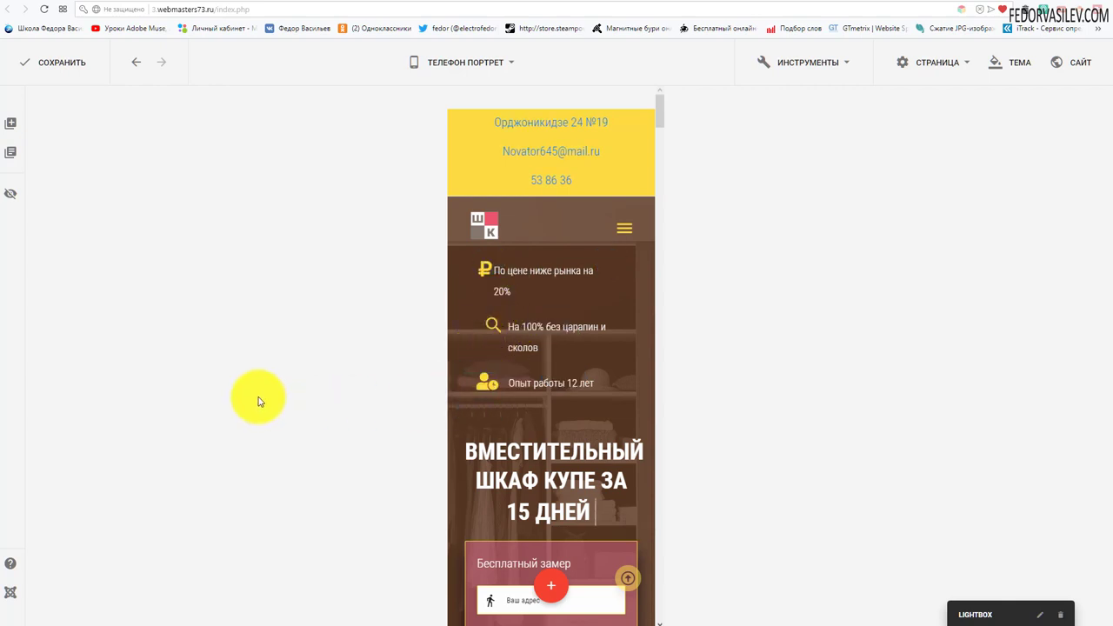
Step: Inspect the mobile navigation menu and the first screen with its form in the phone preview
click(626, 229)
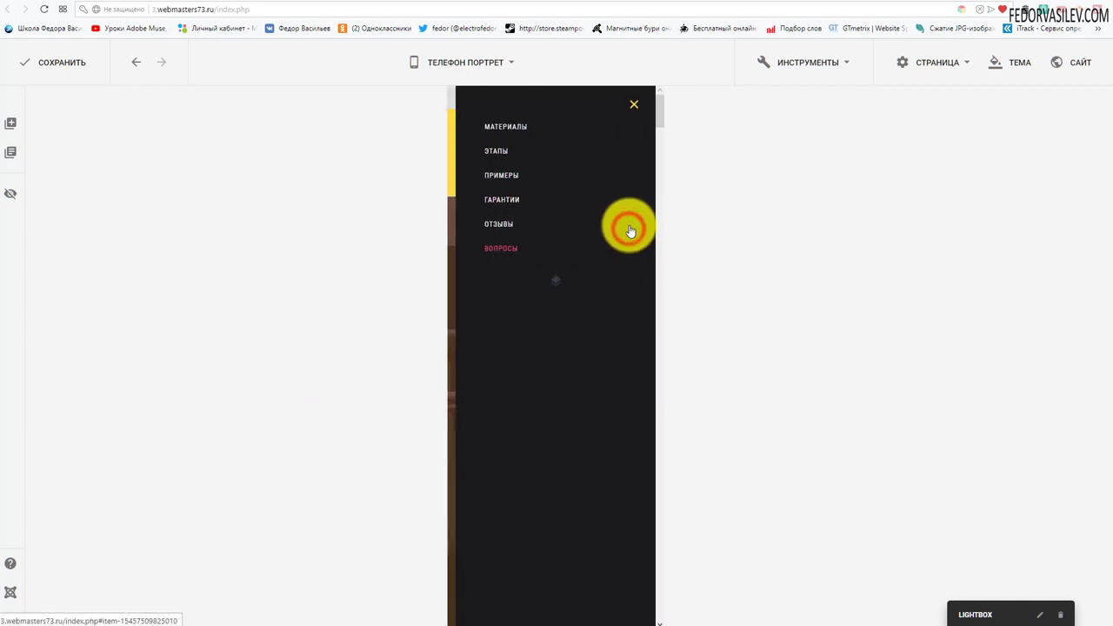
click(636, 106)
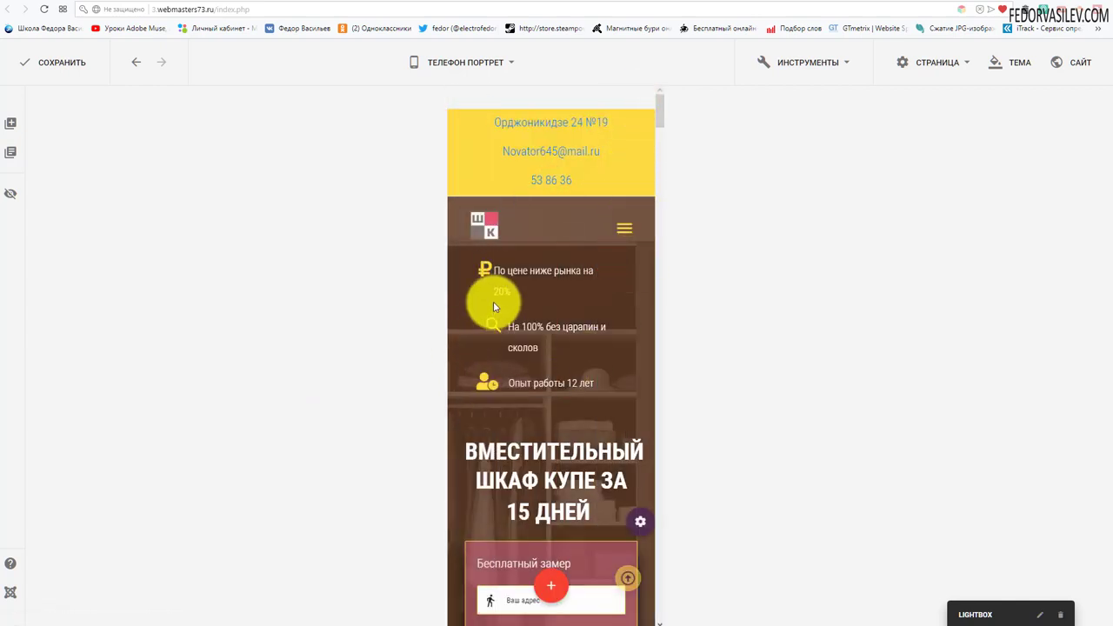
scroll(599, 342, down, 2)
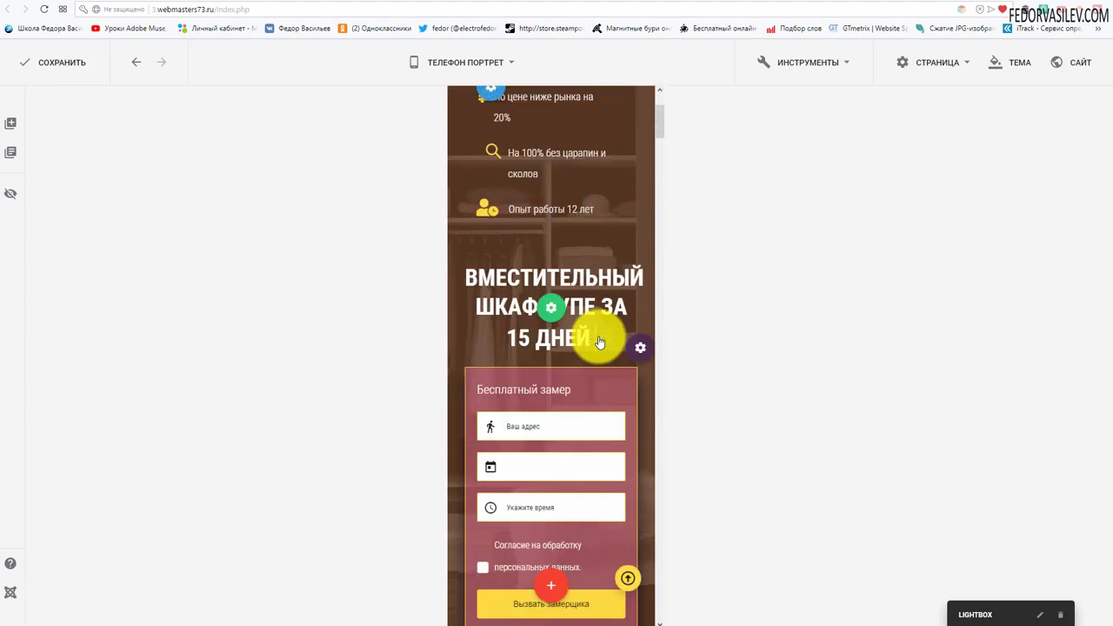
scroll(472, 211, up, 2)
Step: Switch the preview to Монитор and reopen the Главная page for editing from the administrator's page list
click(473, 62)
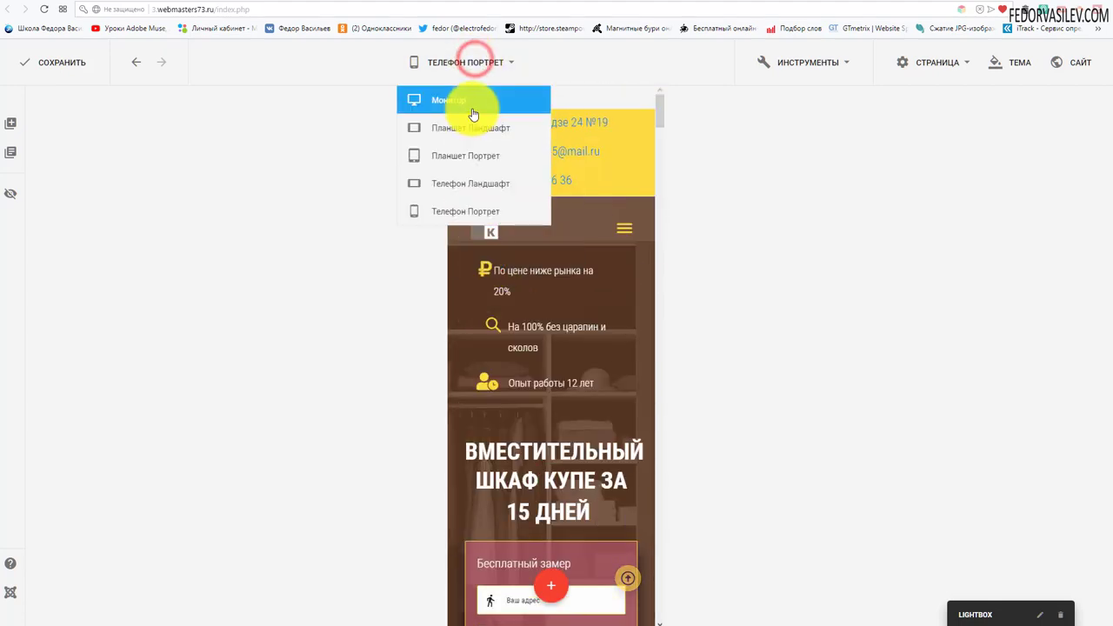
click(472, 103)
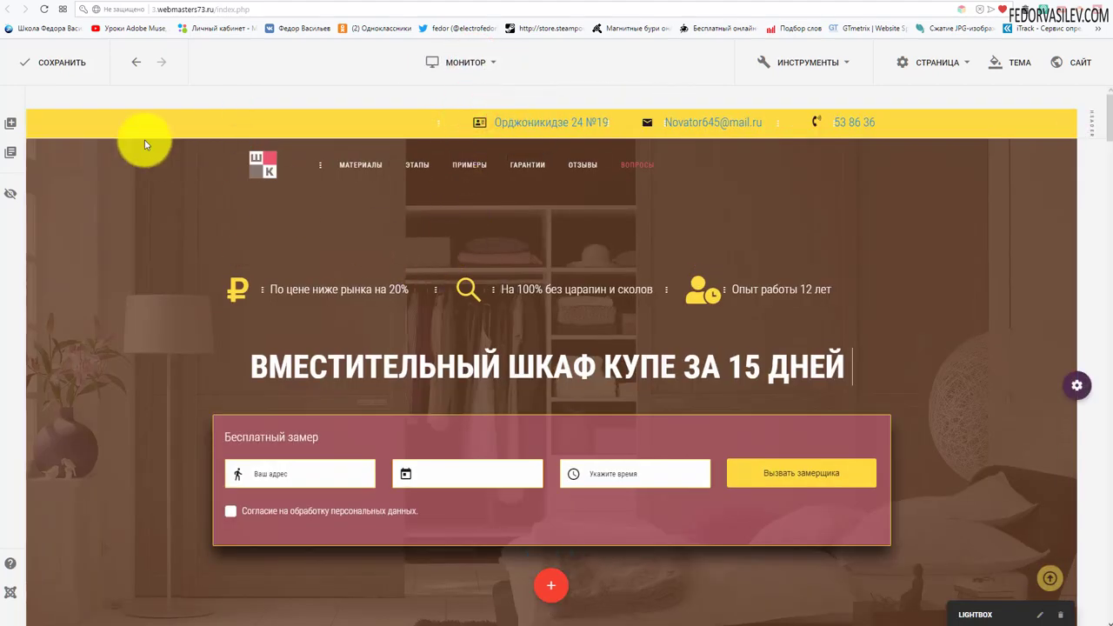
click(800, 3)
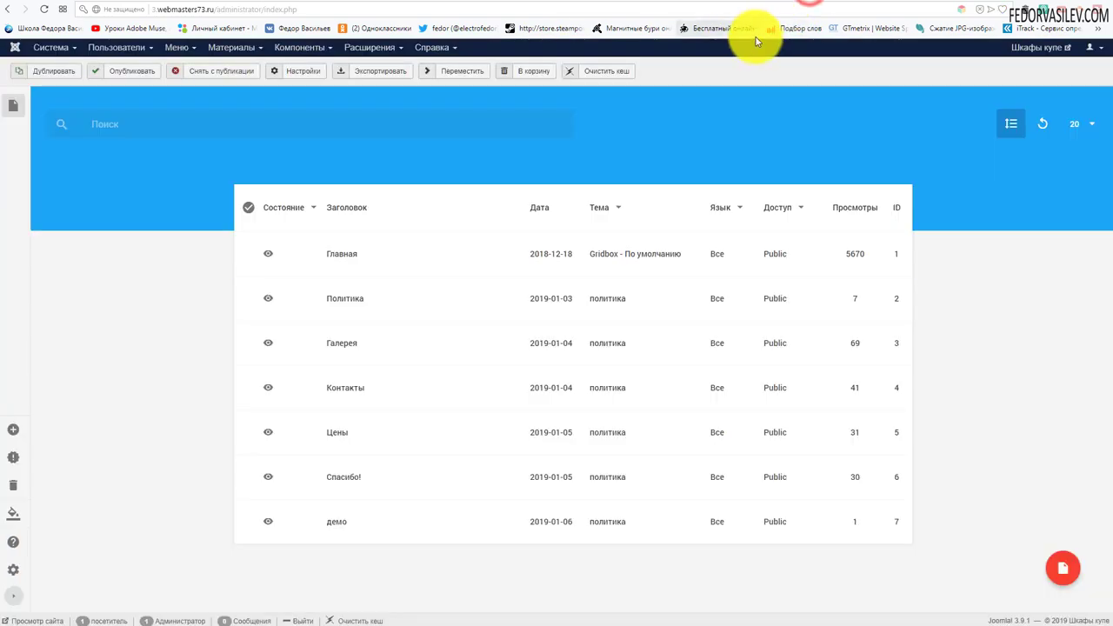
click(341, 254)
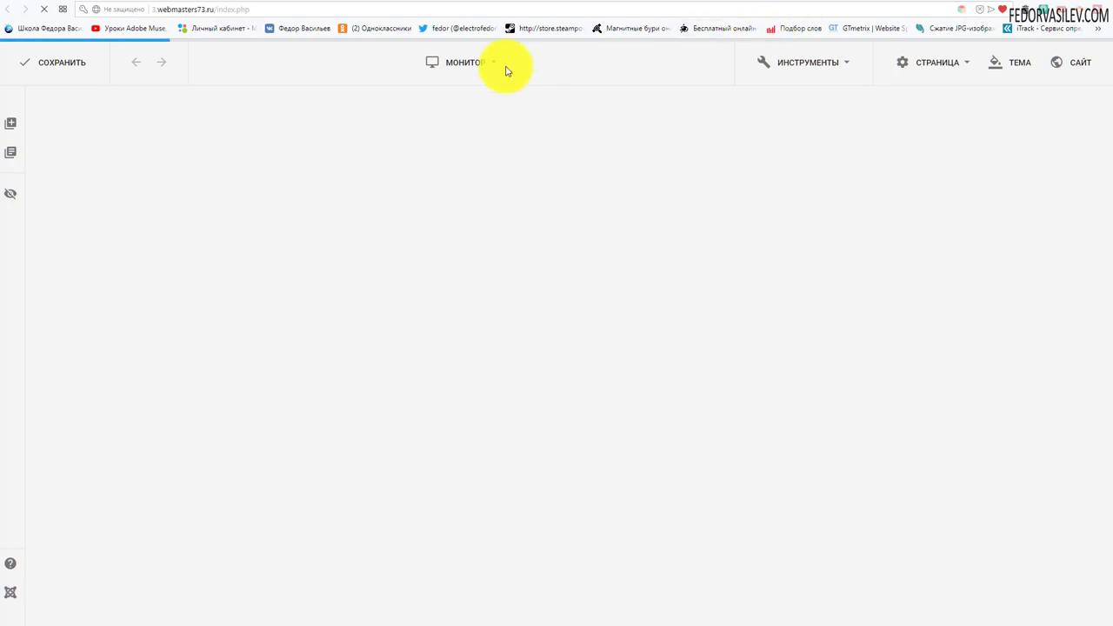
Step: Set the reopened page's preview to Телефон Портрет
click(473, 68)
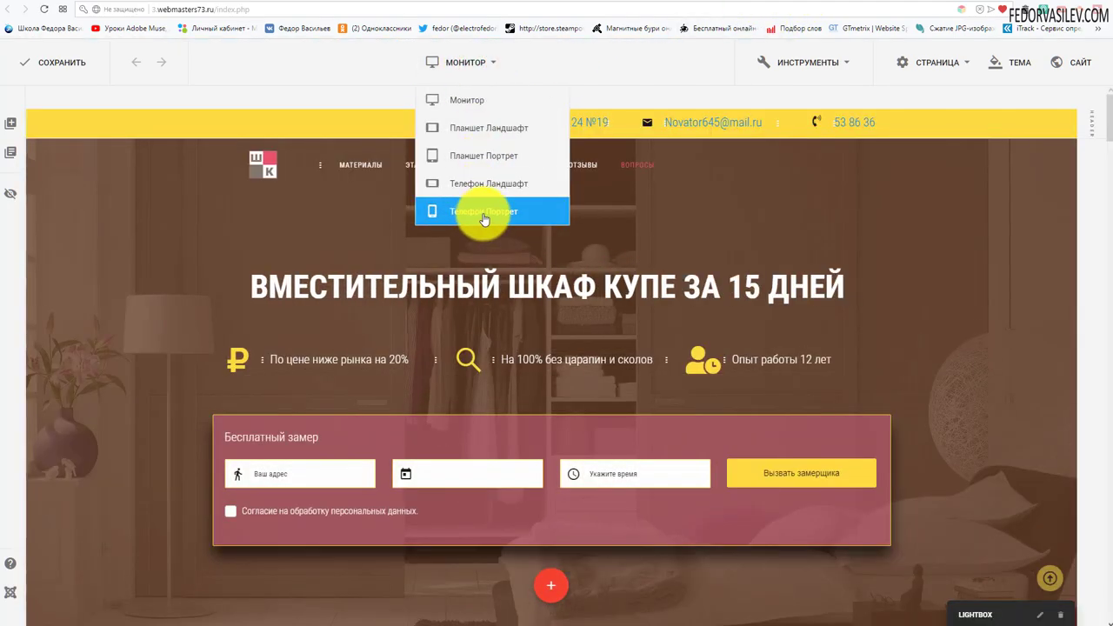
click(492, 213)
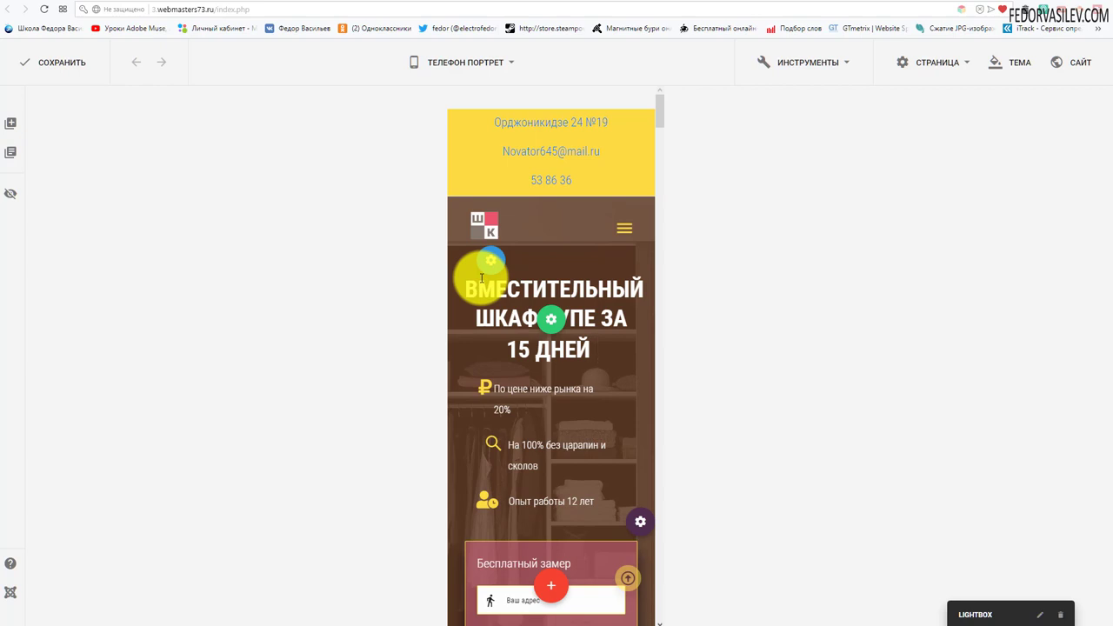
mouse_move(548, 180)
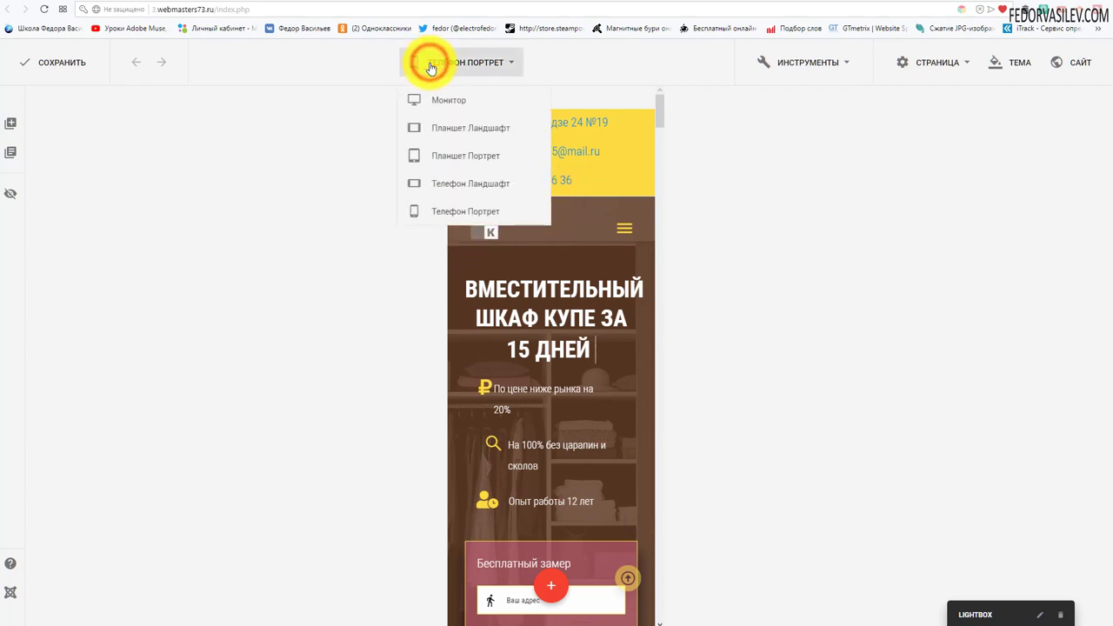
click(447, 213)
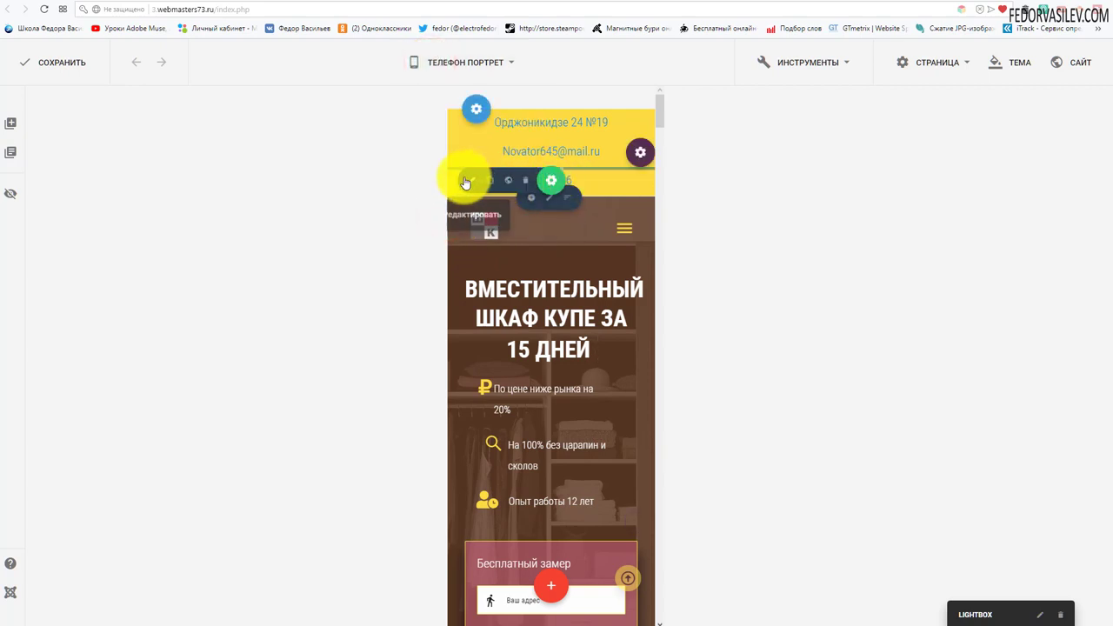
Step: Examine the Paragraph typography options in the design settings of the contact header's phone-number text
click(469, 181)
mouse_move(926, 111)
mouse_down()
mouse_move(249, 124)
mouse_move(287, 170)
mouse_up()
click(281, 182)
scroll(281, 249, down, 1)
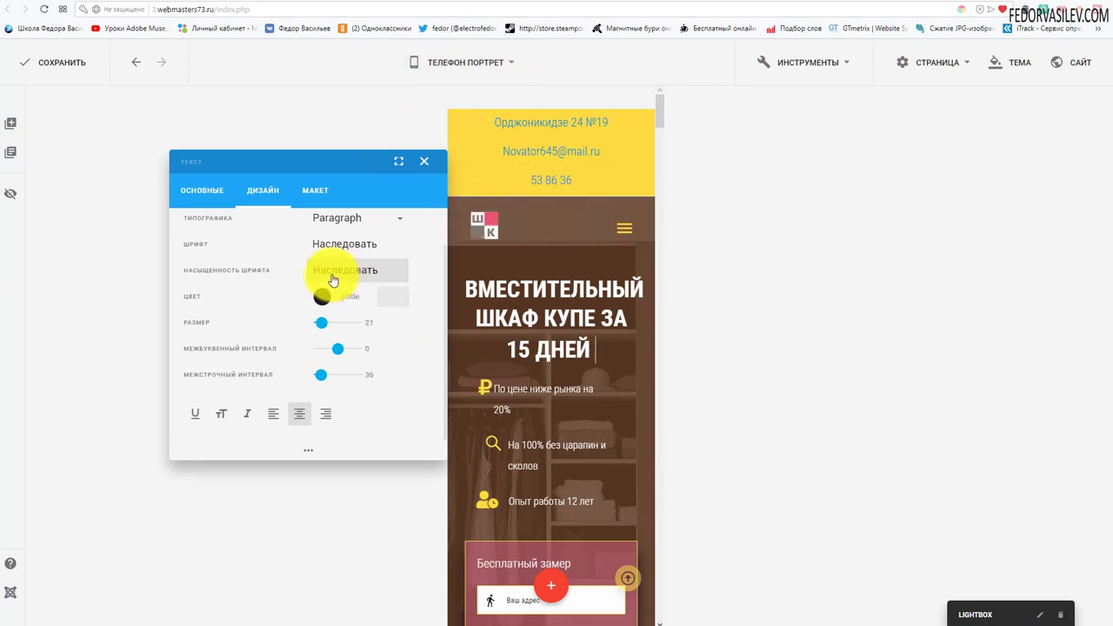
scroll(332, 279, up, 1)
scroll(332, 280, down, 1)
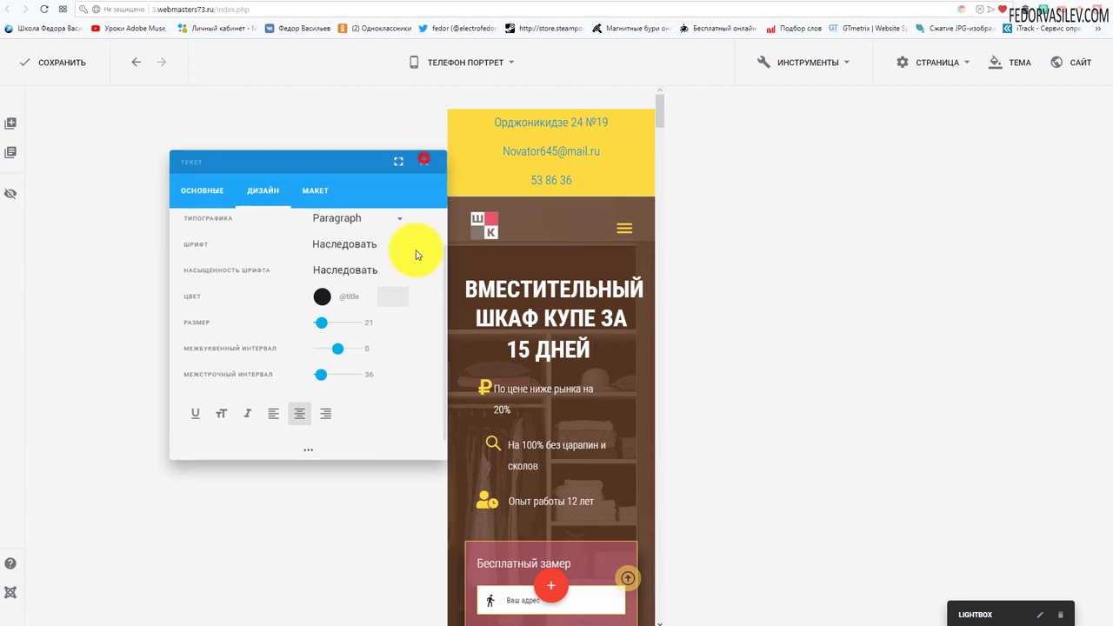
click(423, 160)
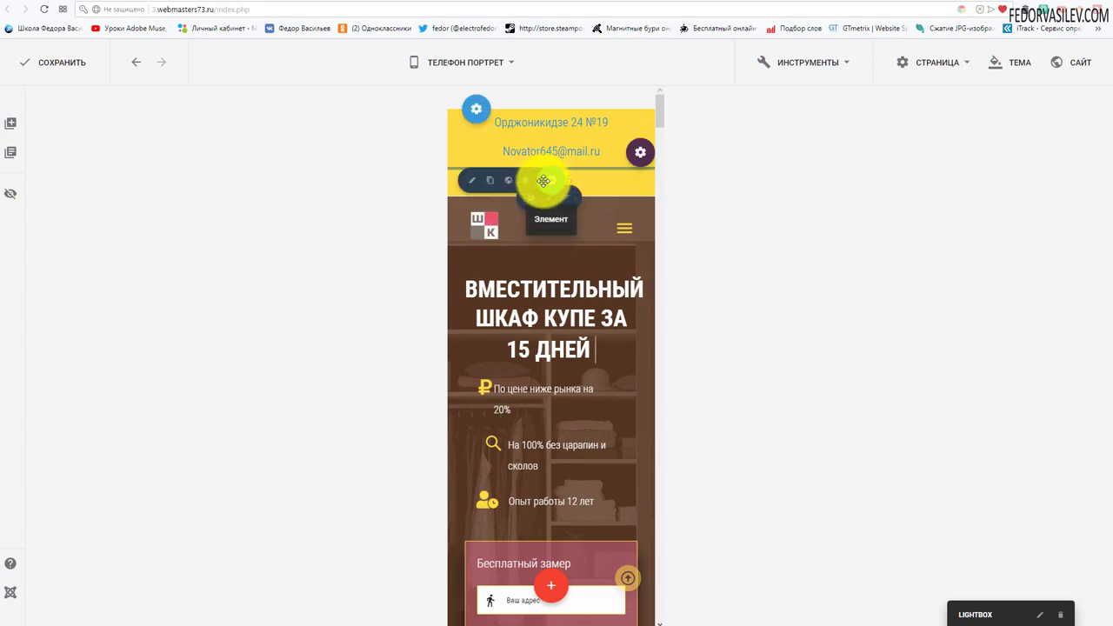
Step: Check the size, spacing and alignment settings of the contact header's phone-number text and close its settings
click(477, 181)
click(262, 190)
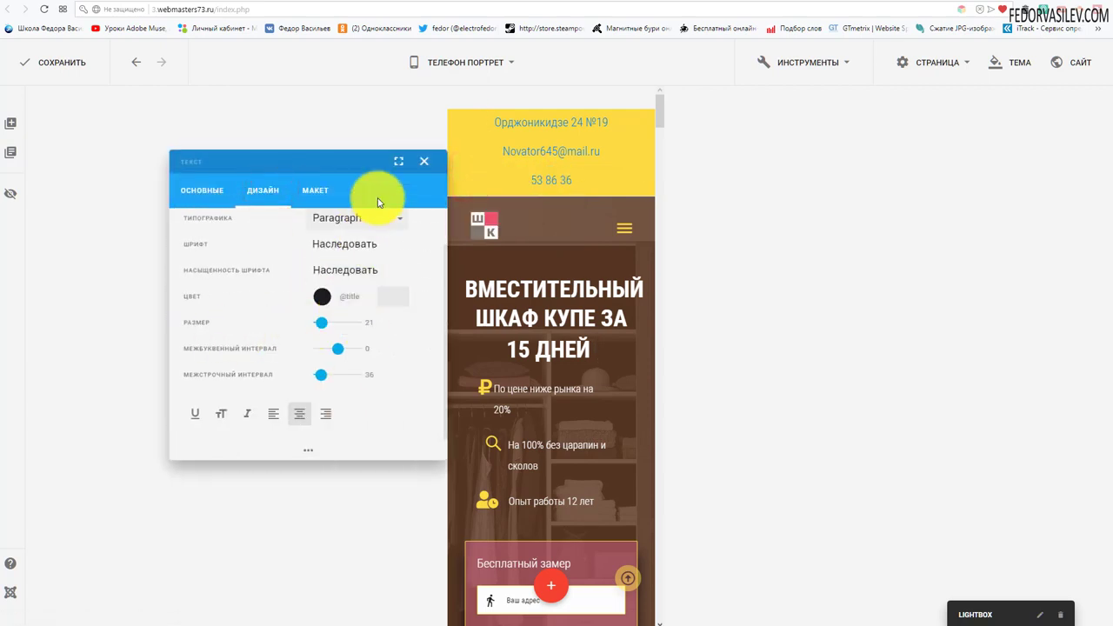
click(421, 162)
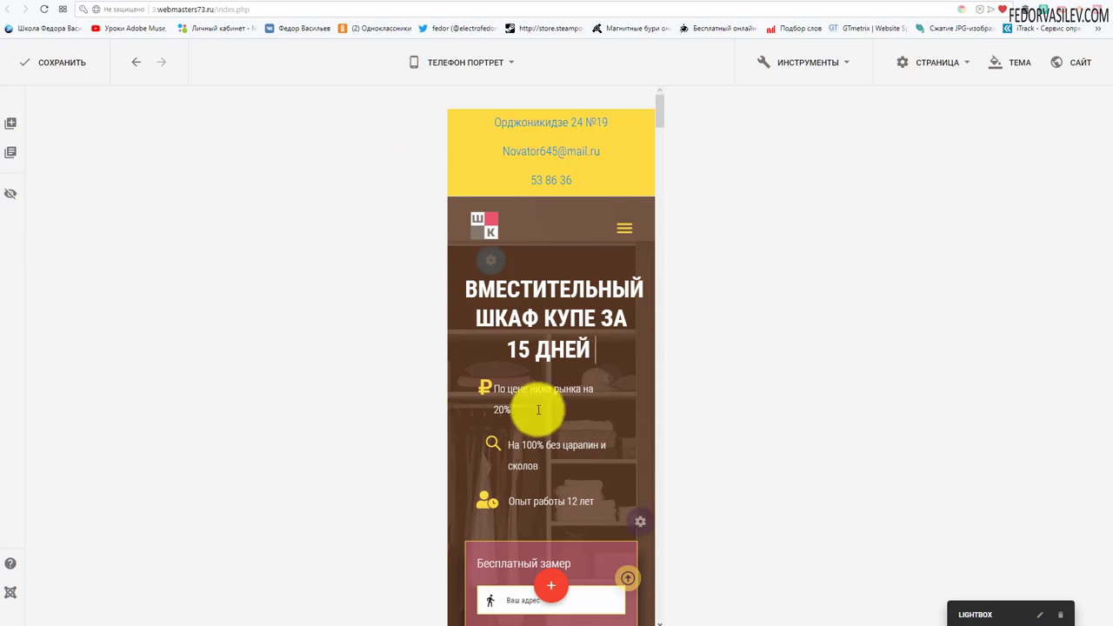
Step: Look over the first screen and its form in the phone layout, and set the page preview to Монитор
mouse_move(552, 406)
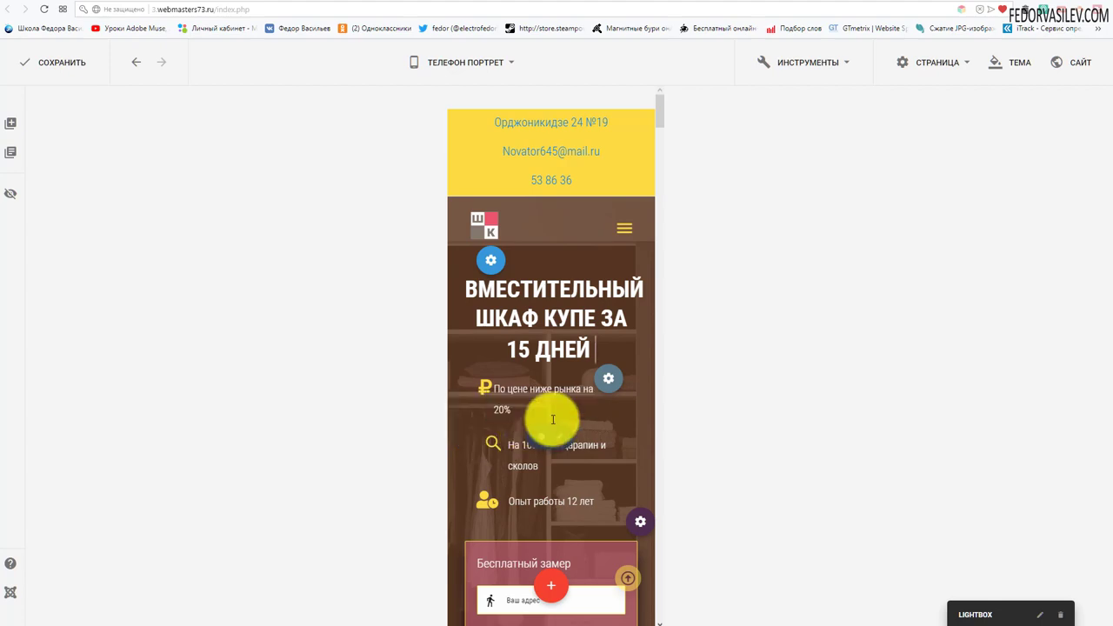
scroll(547, 256, down, 10)
scroll(545, 319, up, 4)
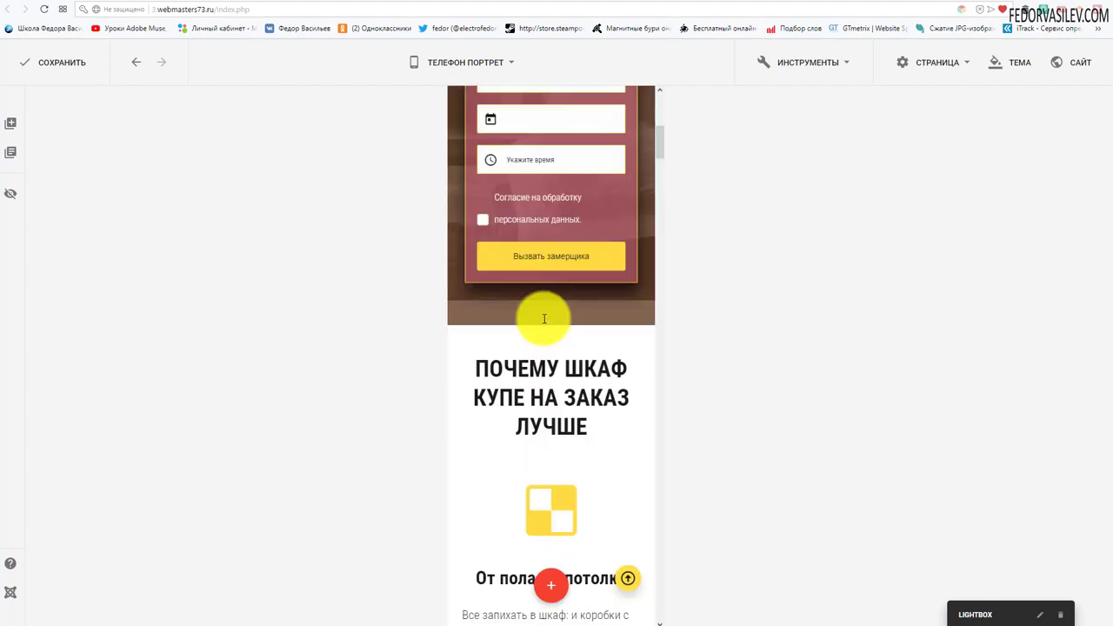
scroll(544, 318, up, 10)
click(462, 63)
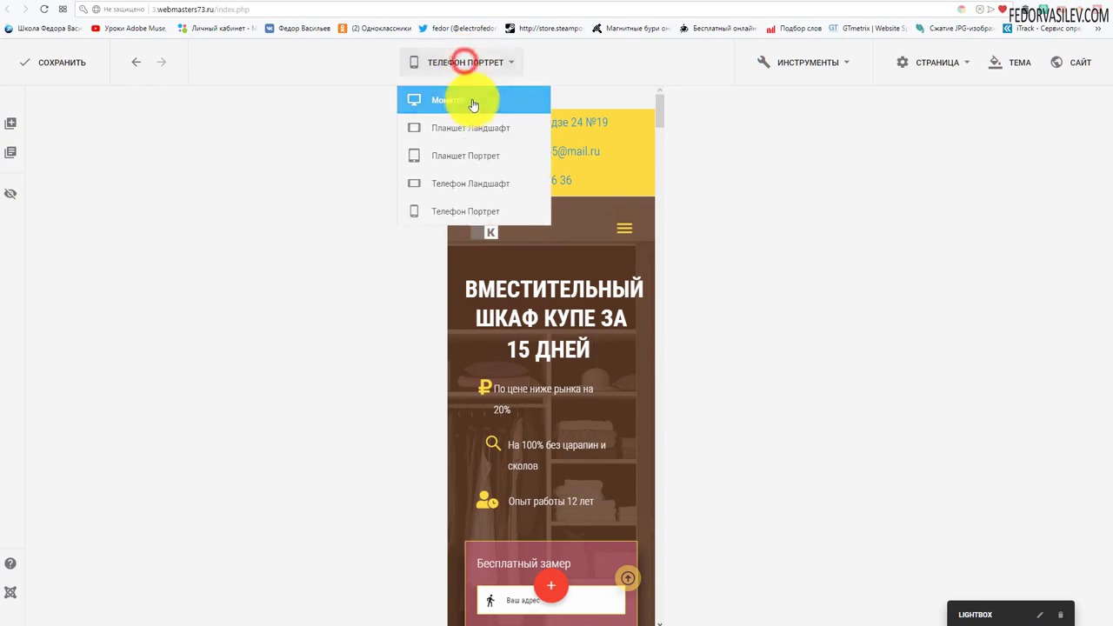
click(472, 102)
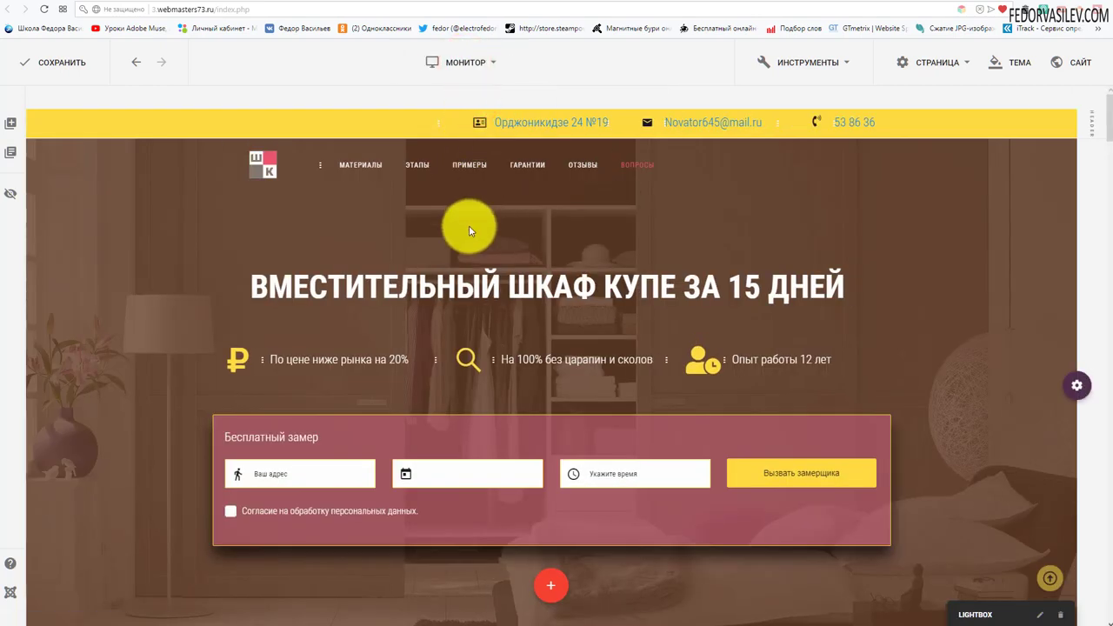
Step: Examine the slides of the наши работы slideshow, including their headings and Подробнее buttons
scroll(457, 243, down, 10)
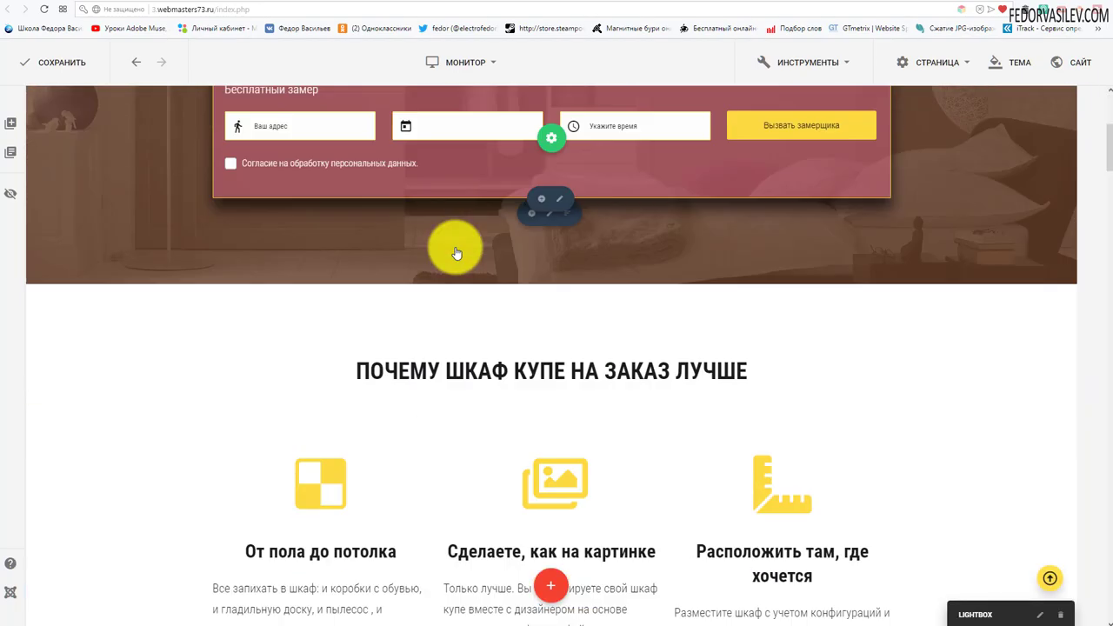
scroll(456, 260, down, 20)
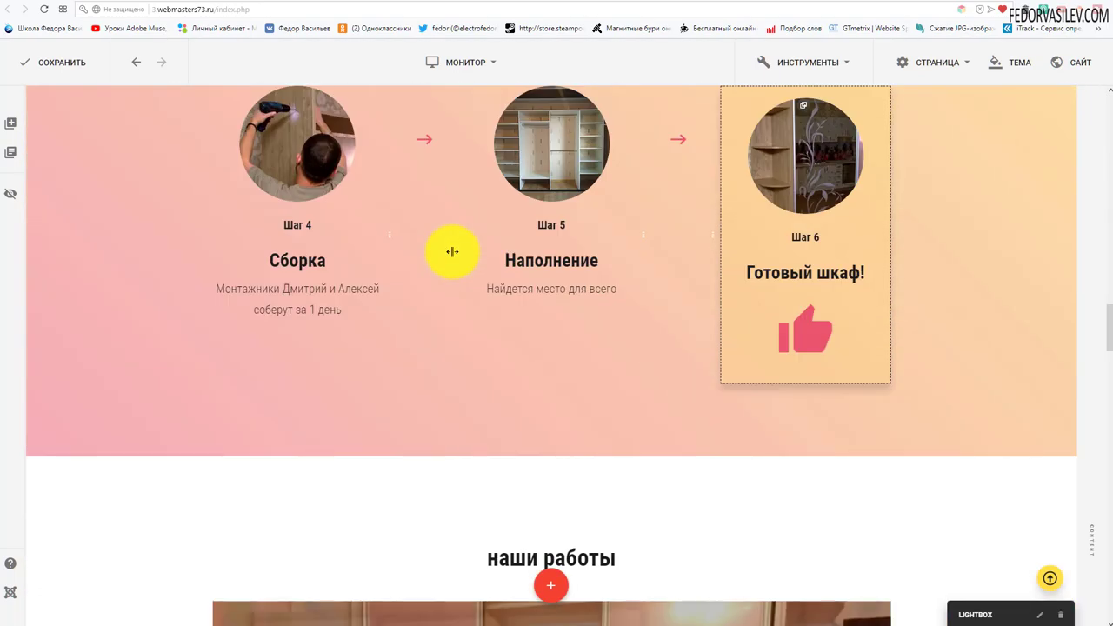
scroll(458, 313, up, 2)
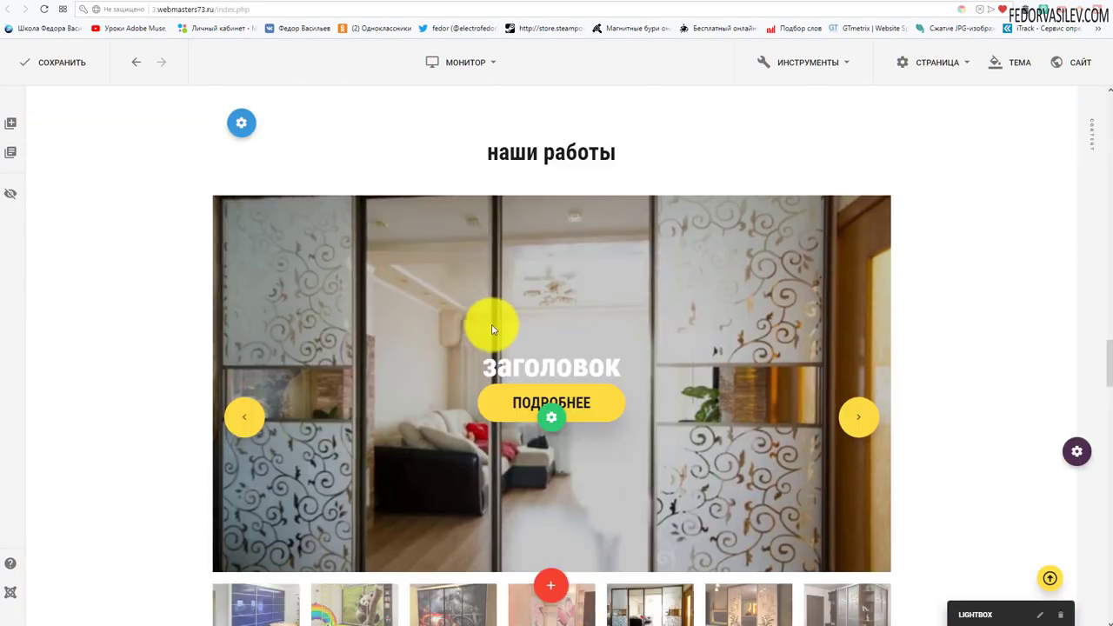
scroll(495, 323, down, 1)
scroll(522, 286, up, 1)
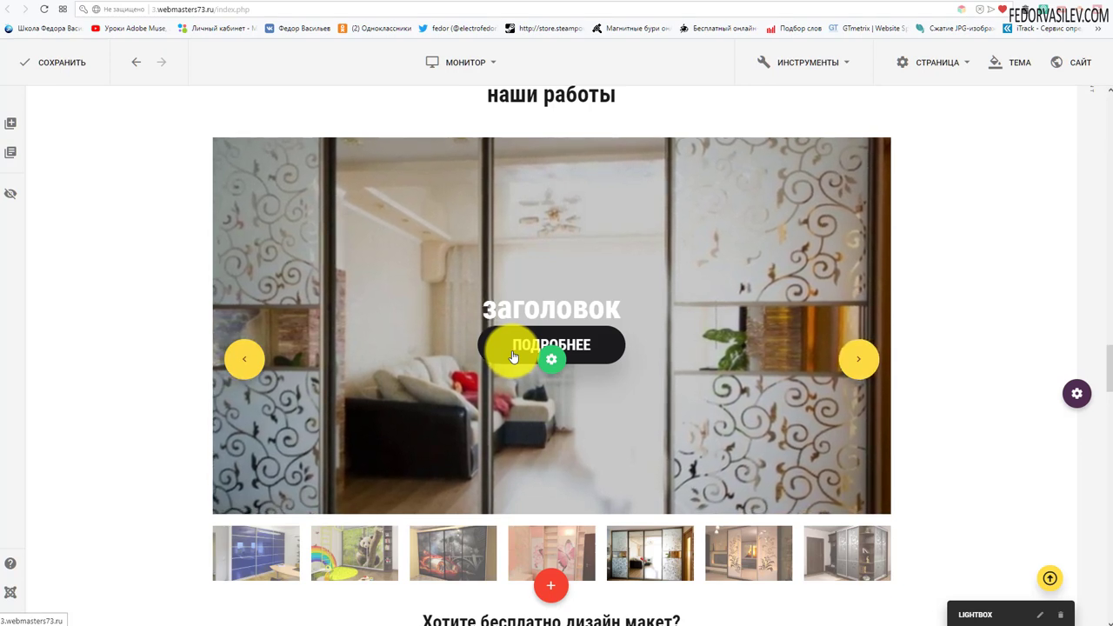
click(259, 551)
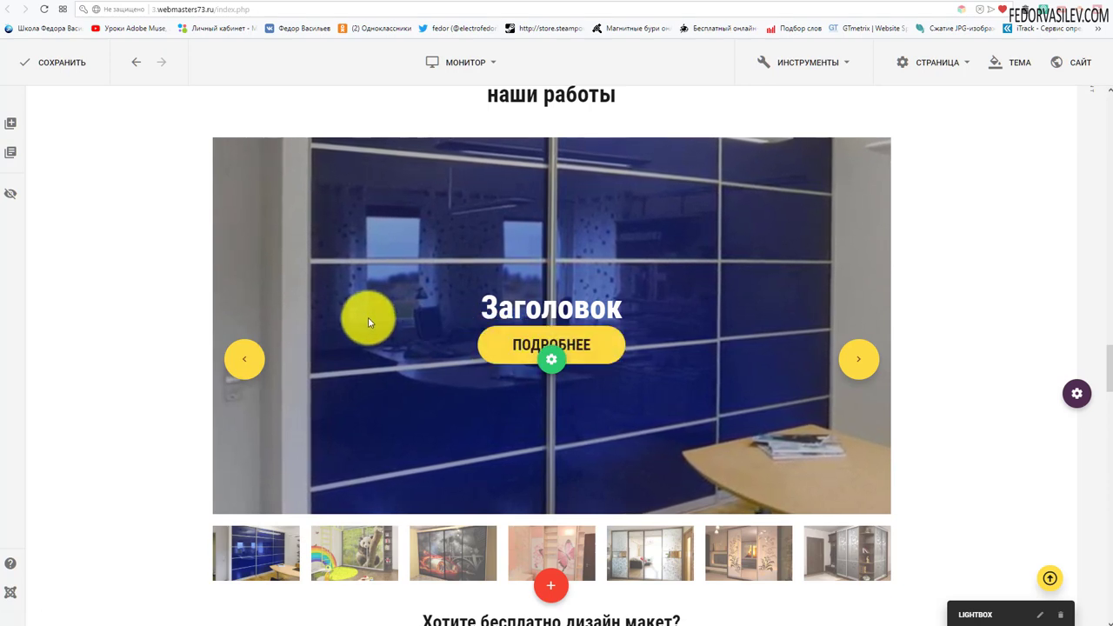
click(538, 323)
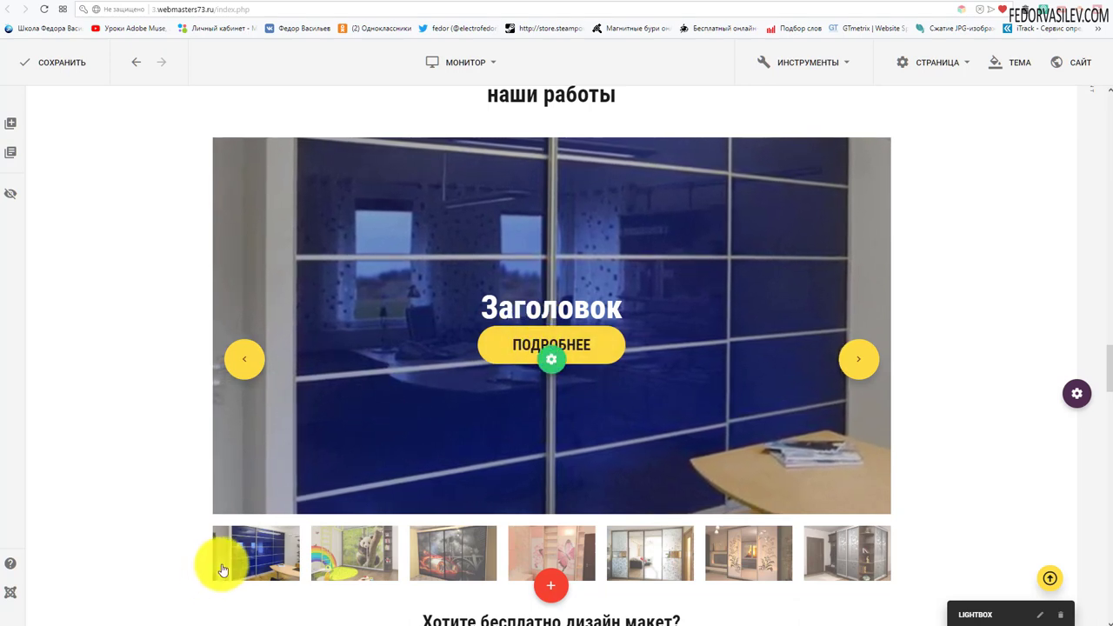
click(352, 557)
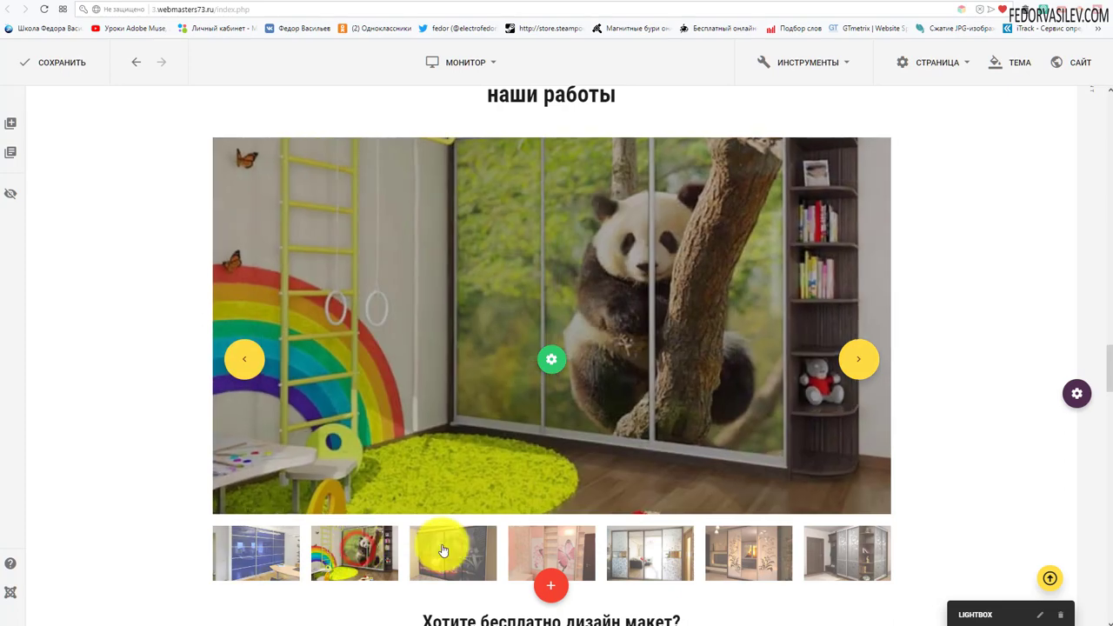
click(443, 554)
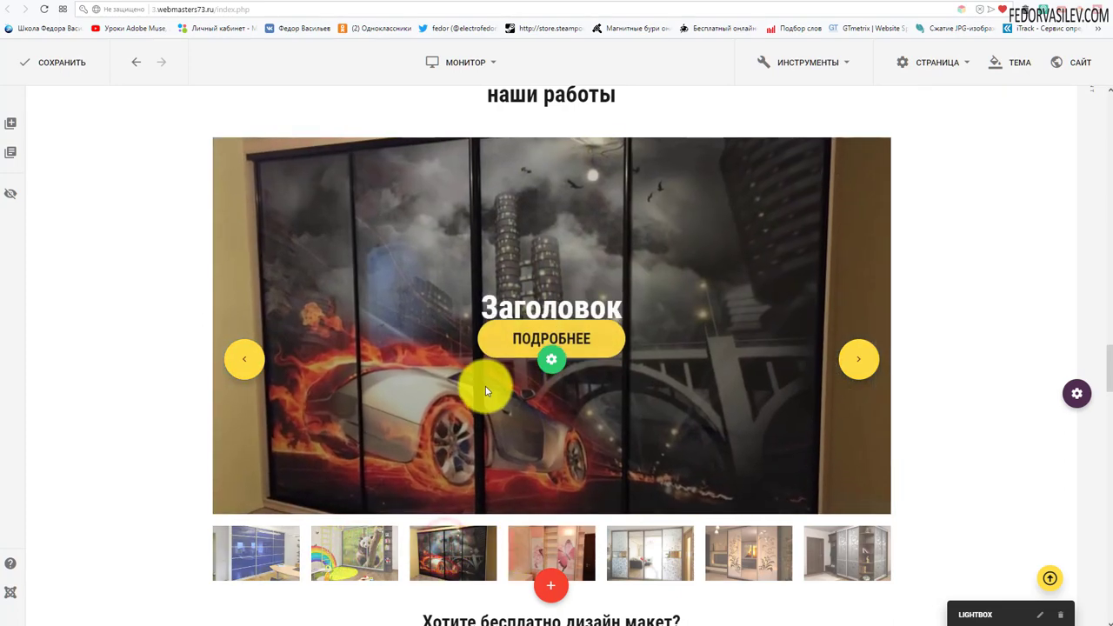
click(638, 548)
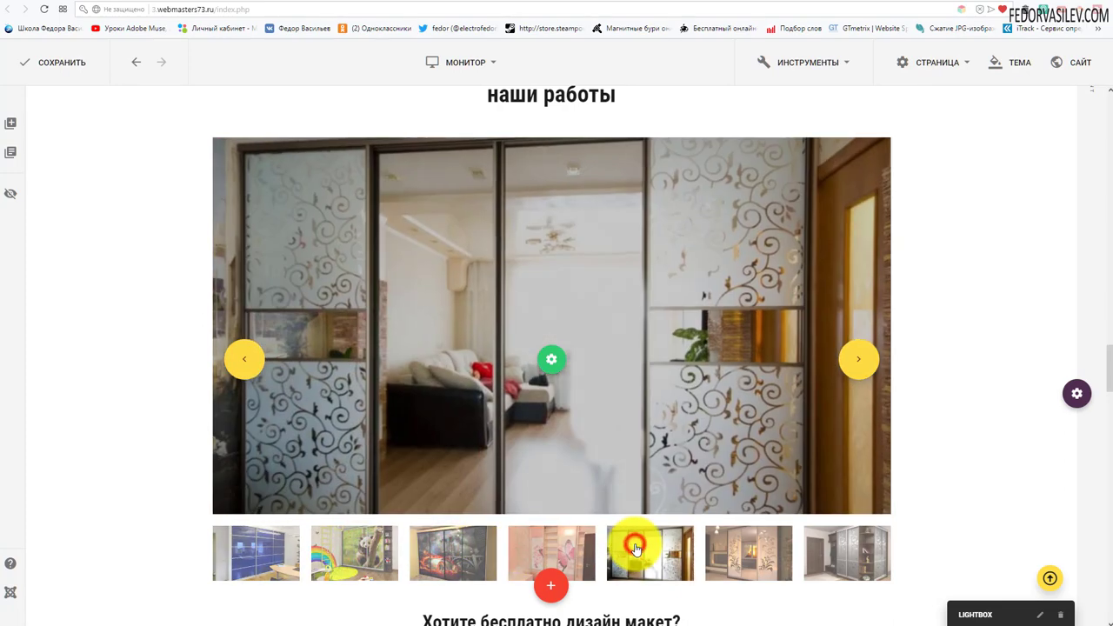
click(820, 552)
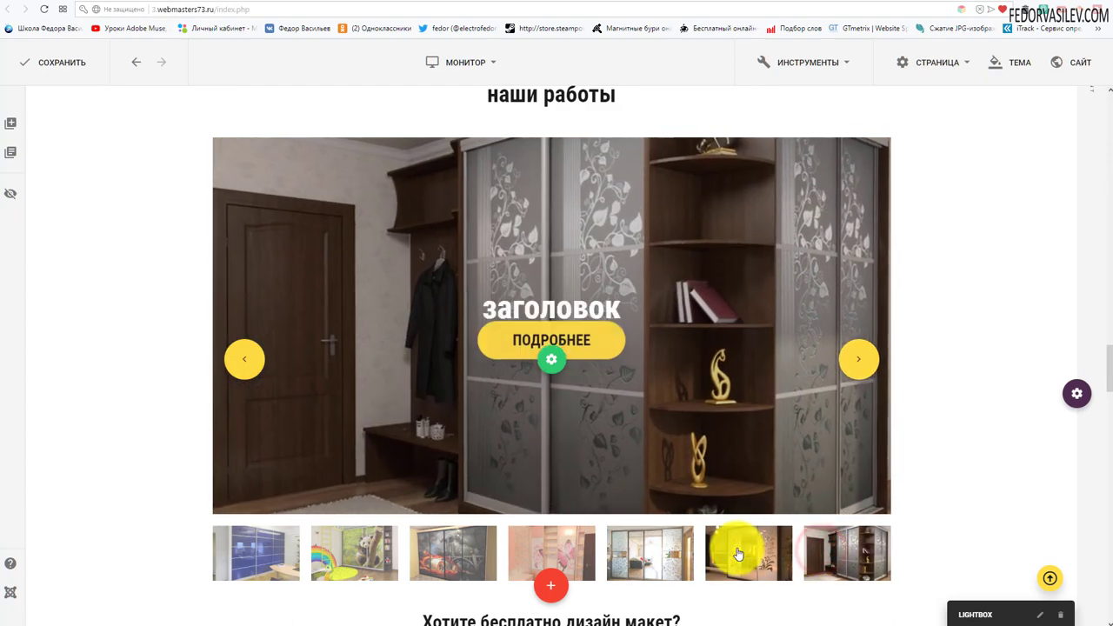
click(737, 553)
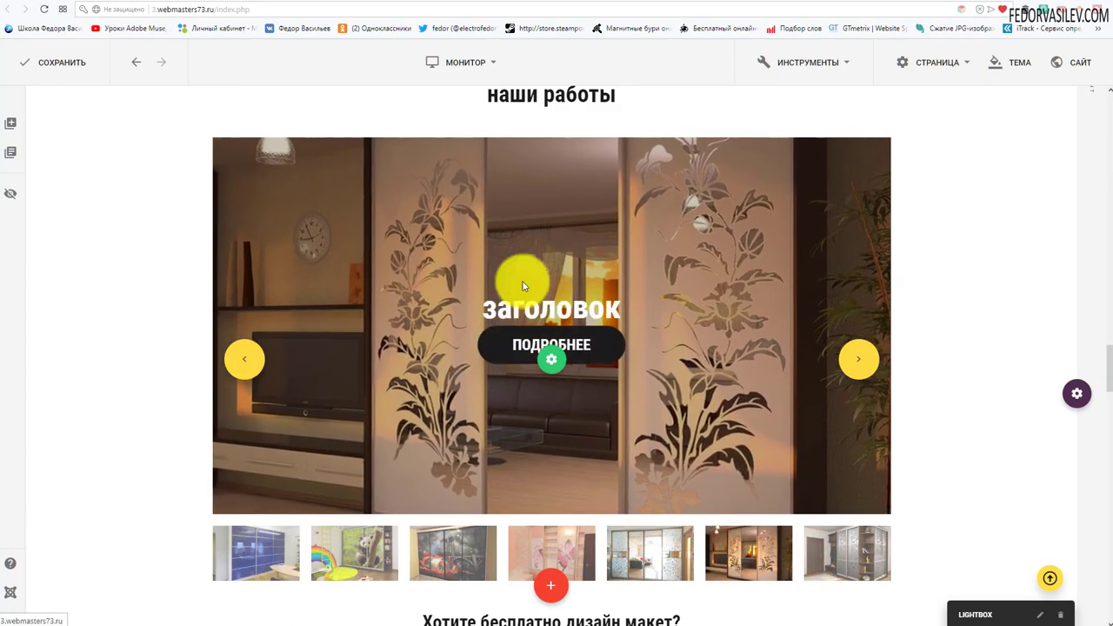
click(254, 551)
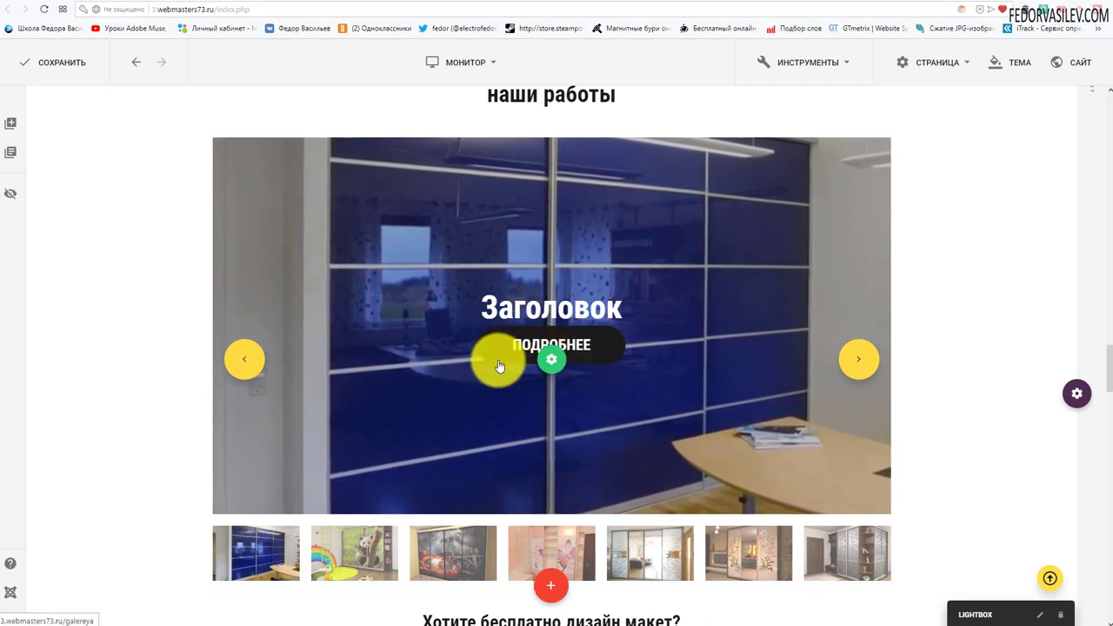
Step: Open the settings of the наши работы slideshow and review its list of slide images
mouse_move(566, 360)
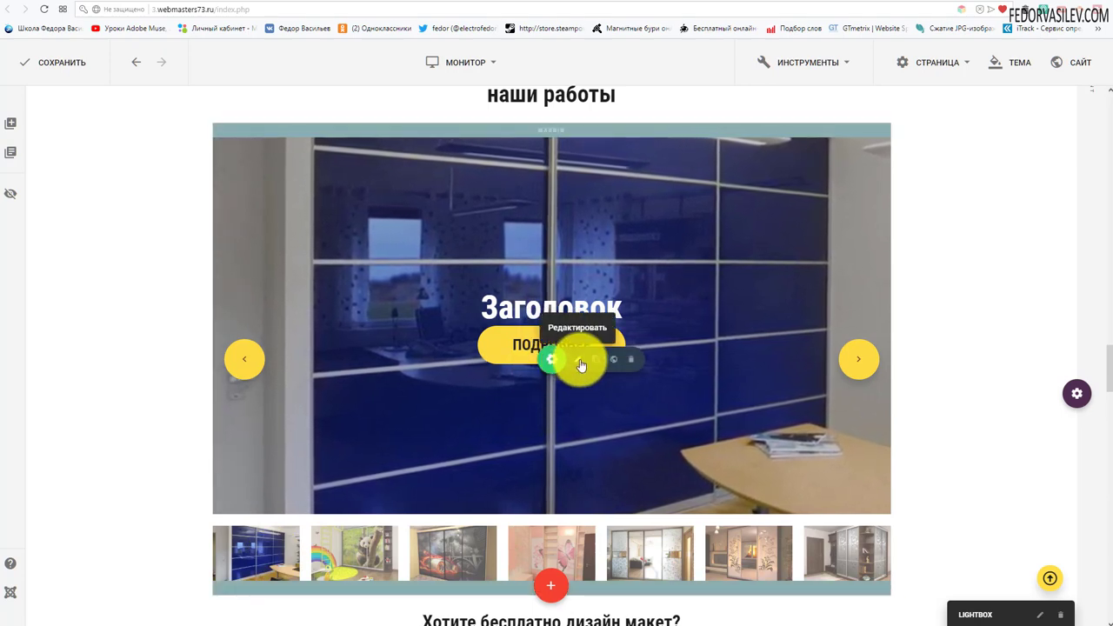
click(579, 360)
drag(880, 109, 439, 122)
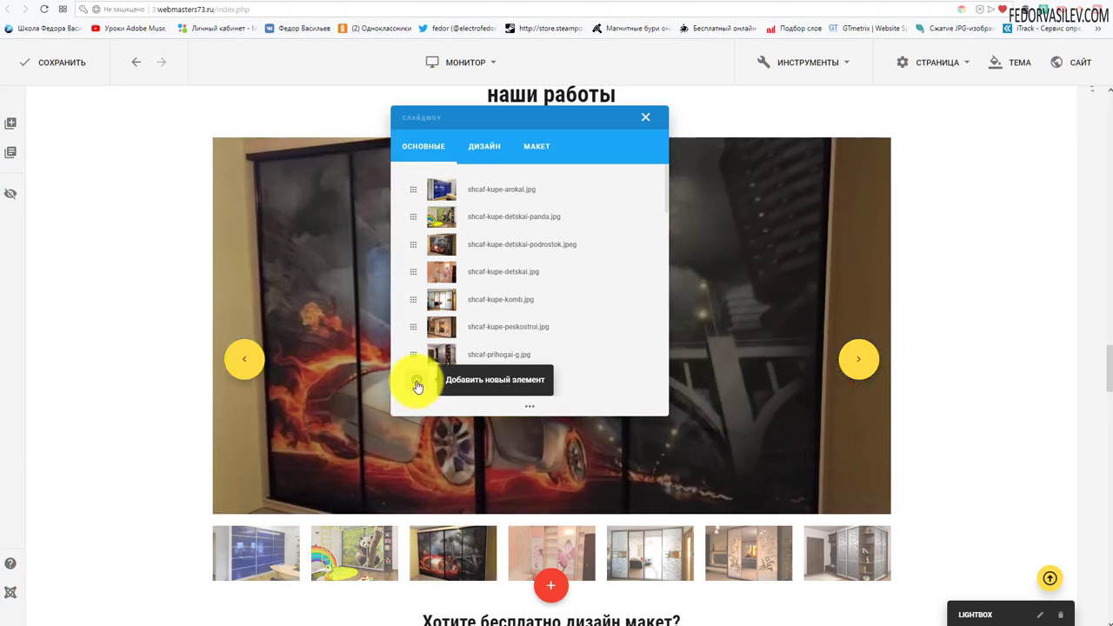
scroll(418, 386, down, 3)
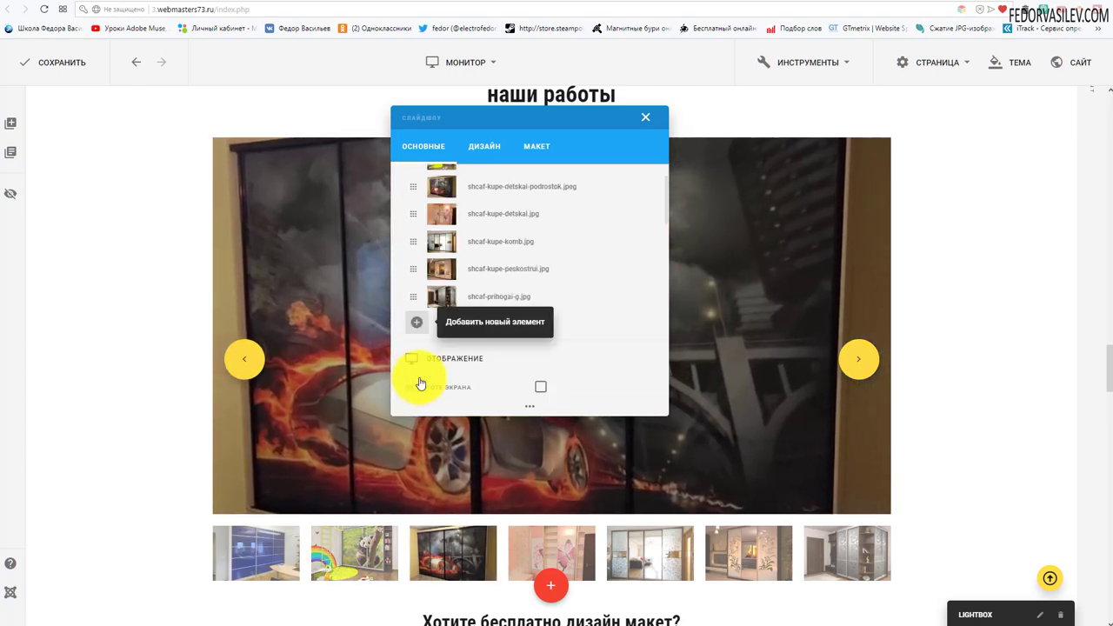
scroll(423, 348, up, 3)
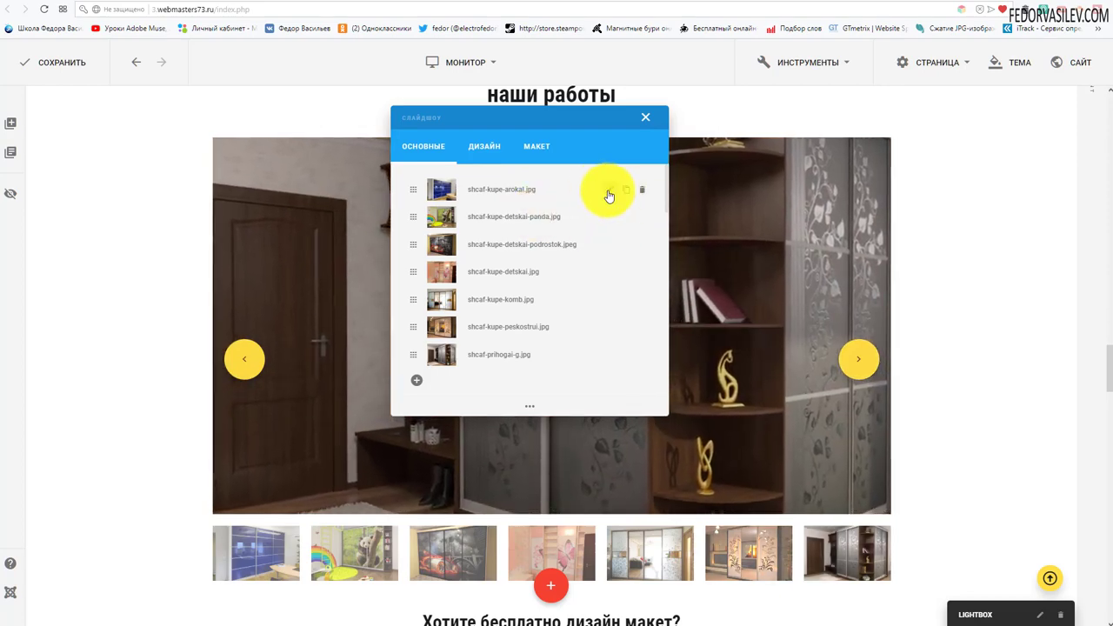
Step: Open the shcaf-kupe-arokal.jpg slide for editing and examine its link section's button text and address
click(609, 193)
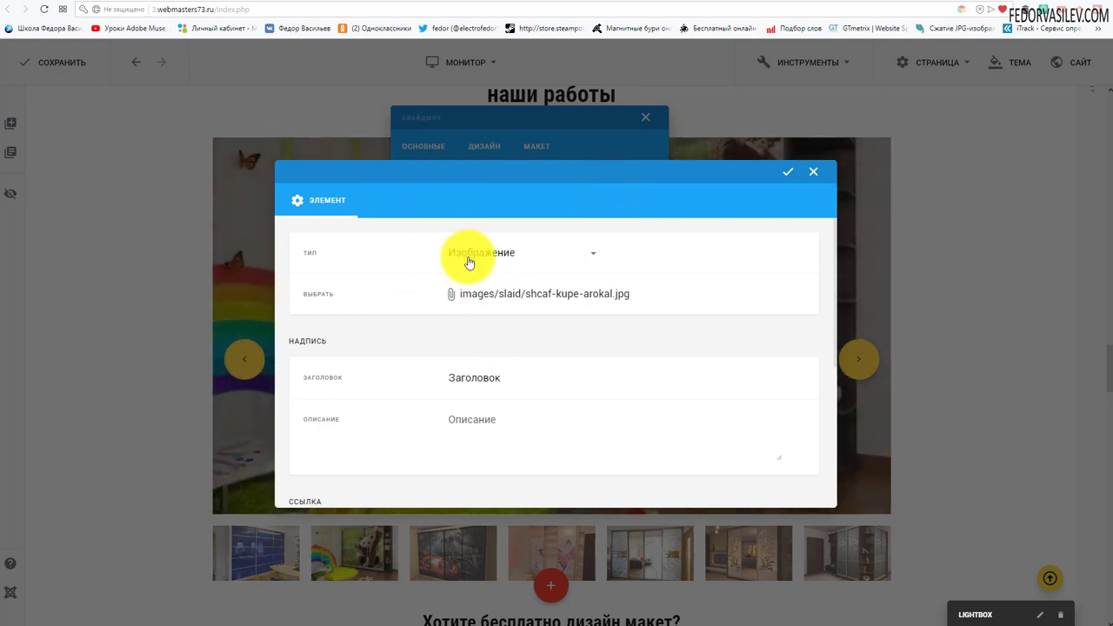
scroll(429, 272, down, 1)
scroll(429, 272, down, 4)
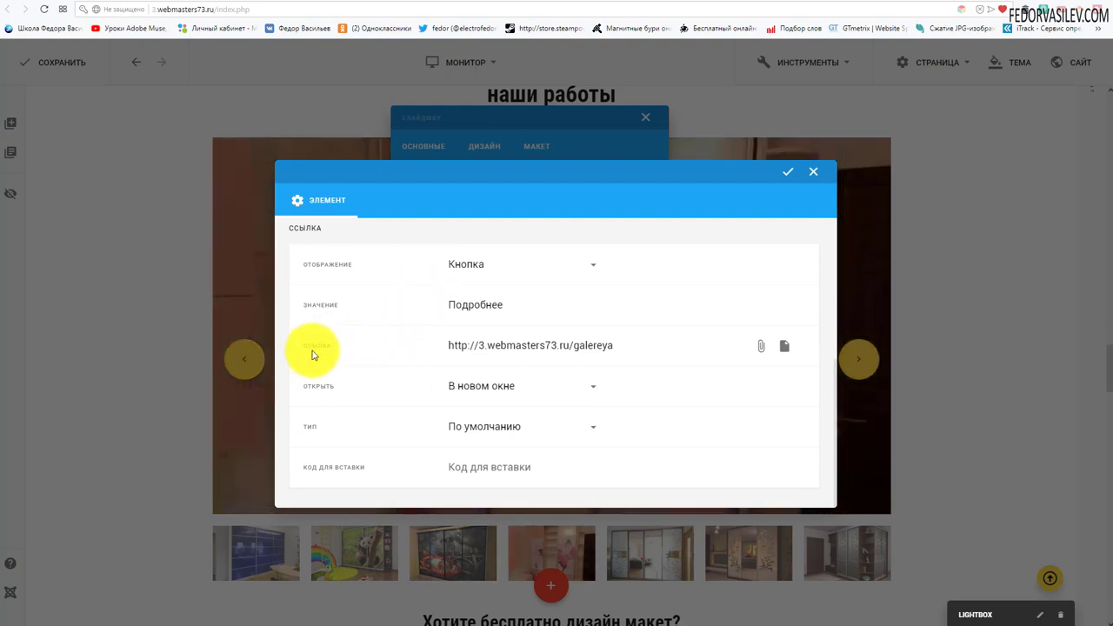
double_click(520, 302)
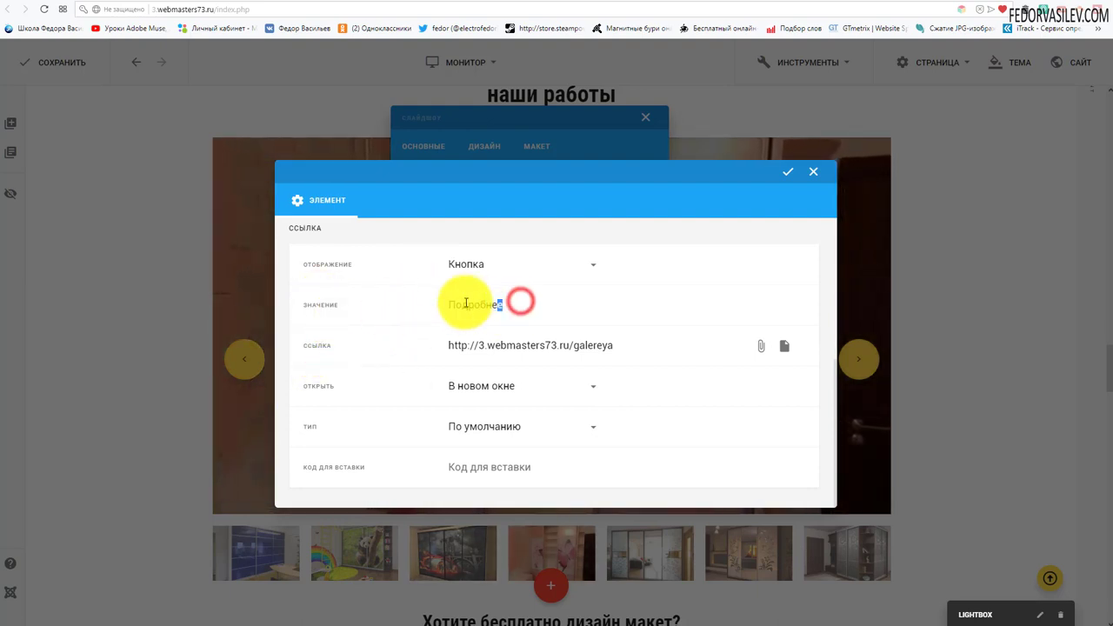
click(462, 298)
double_click(524, 305)
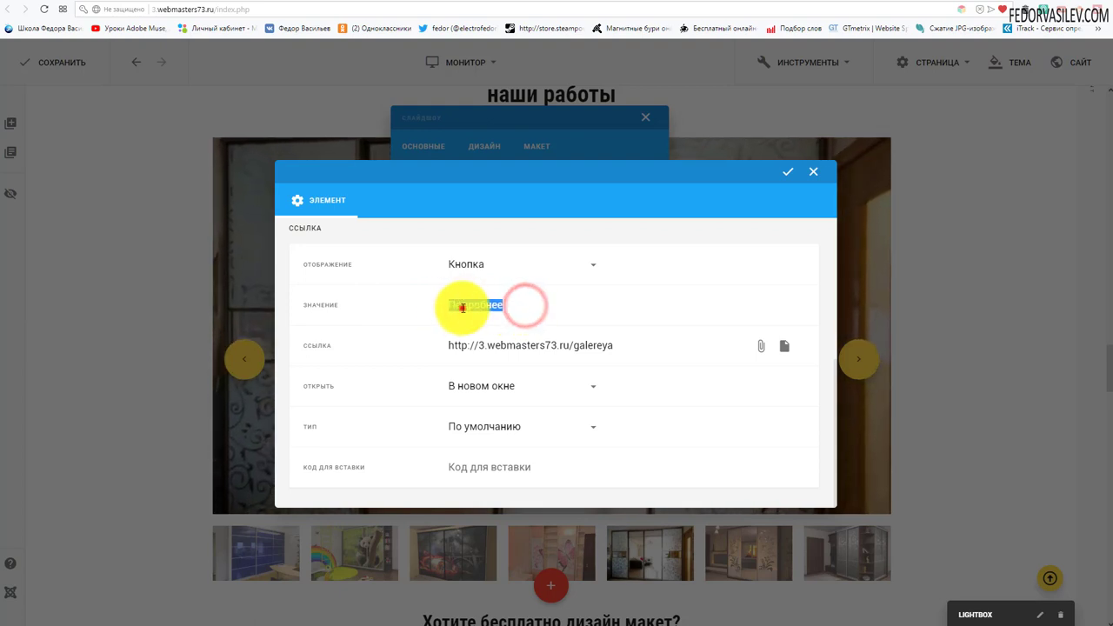
click(462, 309)
drag(515, 306, 398, 304)
click(464, 308)
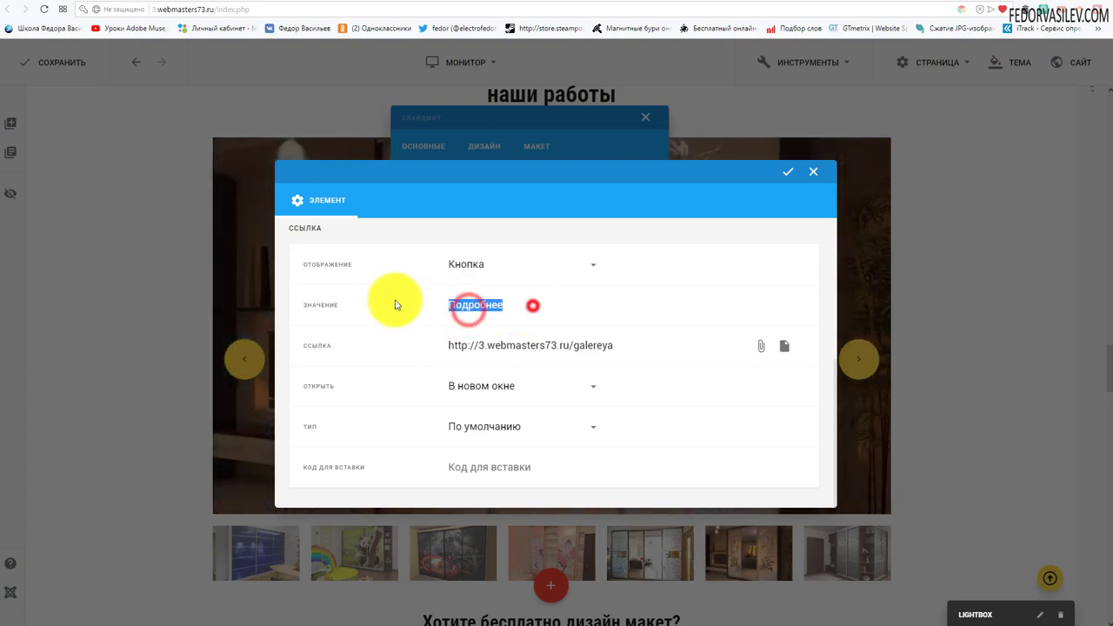
double_click(533, 305)
drag(493, 304, 435, 306)
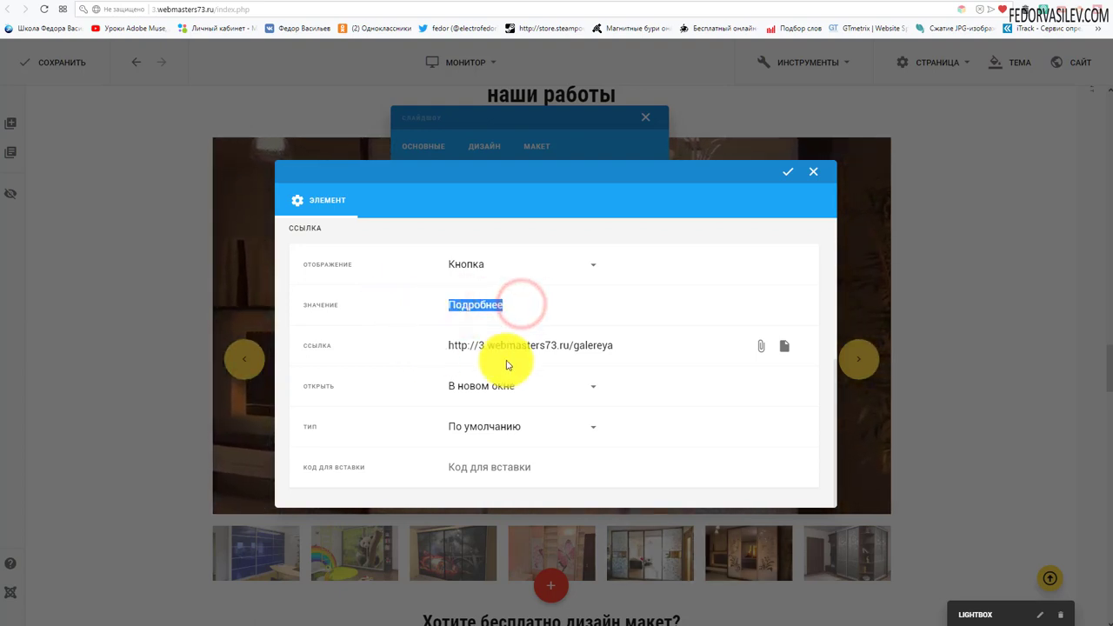
drag(621, 346, 435, 348)
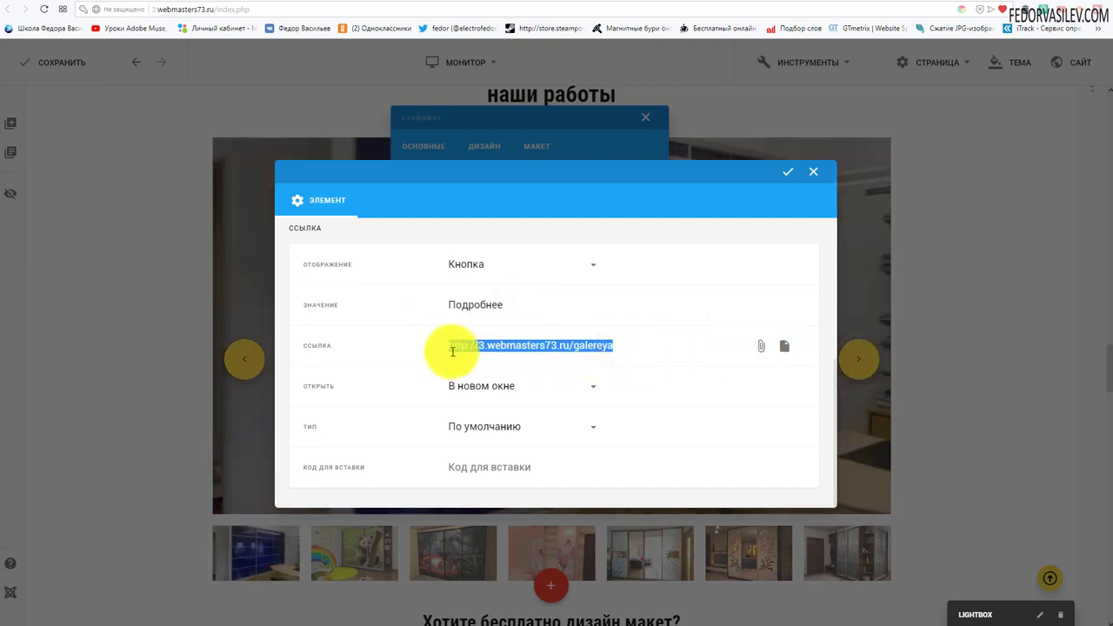
click(513, 346)
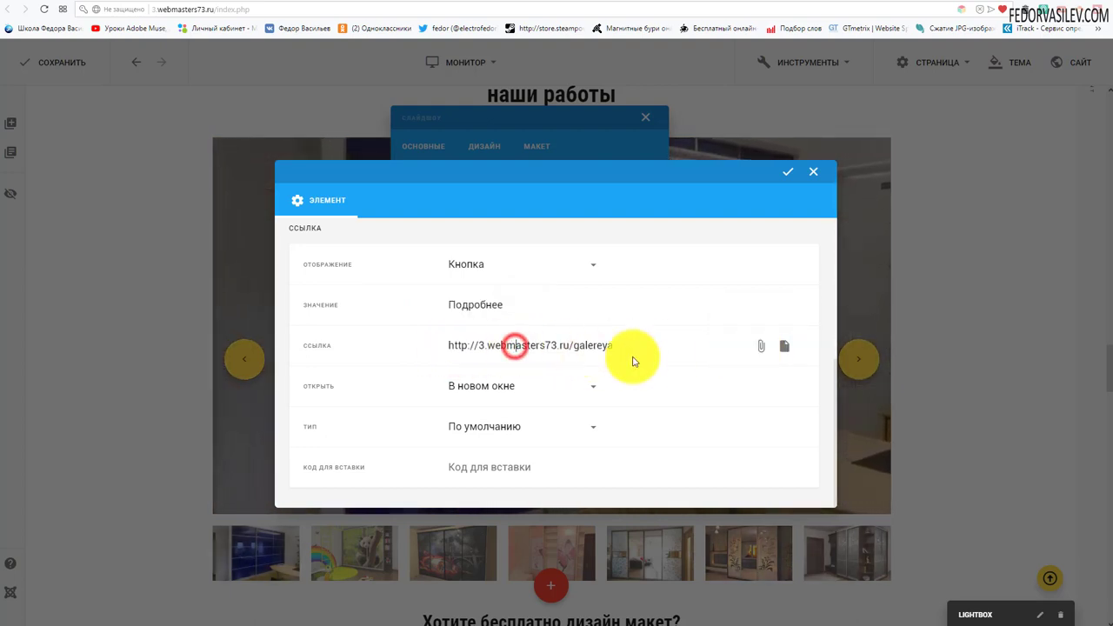
Step: Link the slide's Подробнее button to the Gridbox page Галерея
click(759, 348)
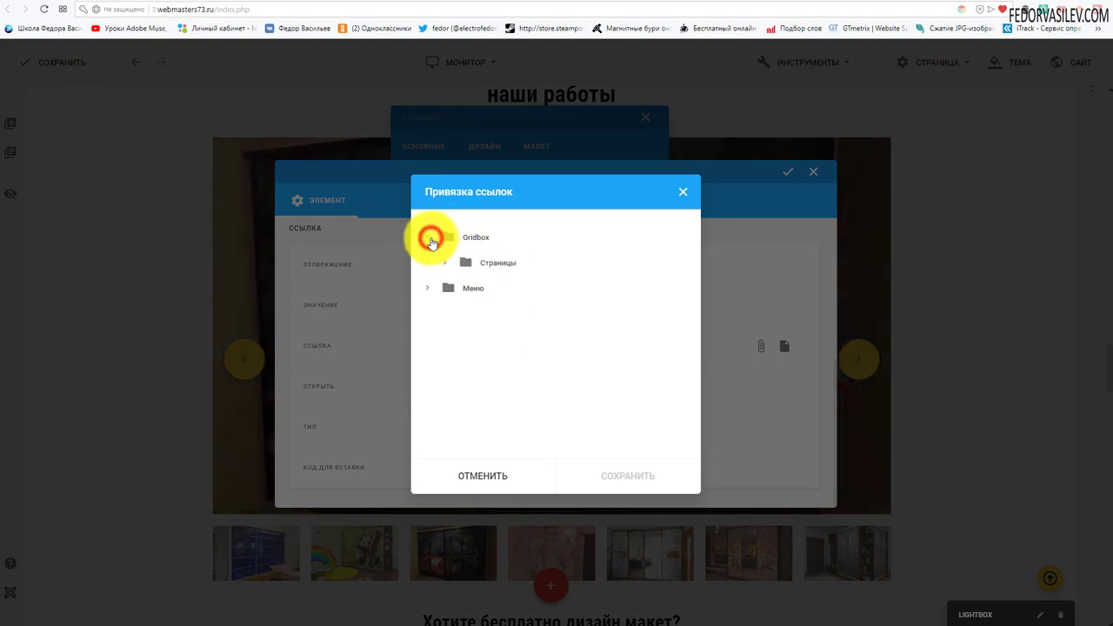
click(445, 263)
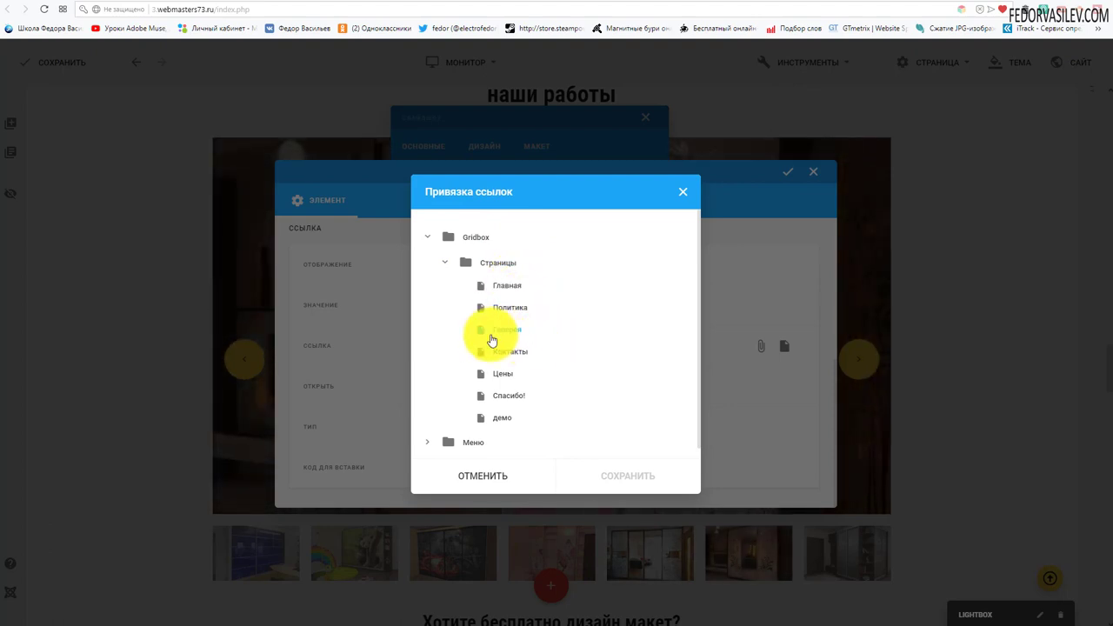
click(509, 332)
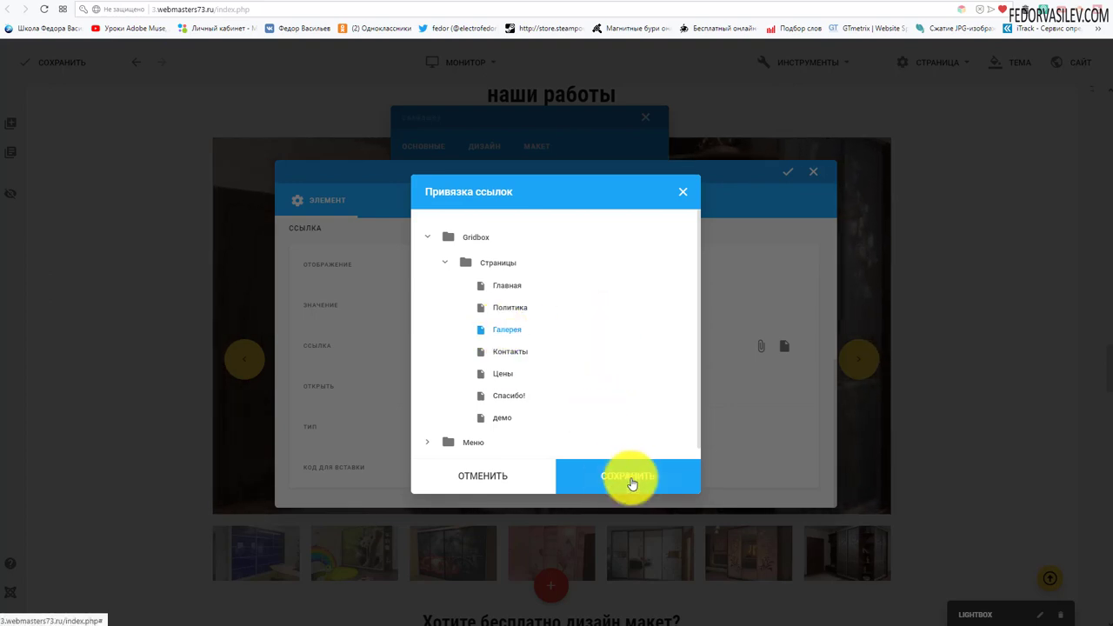
click(632, 480)
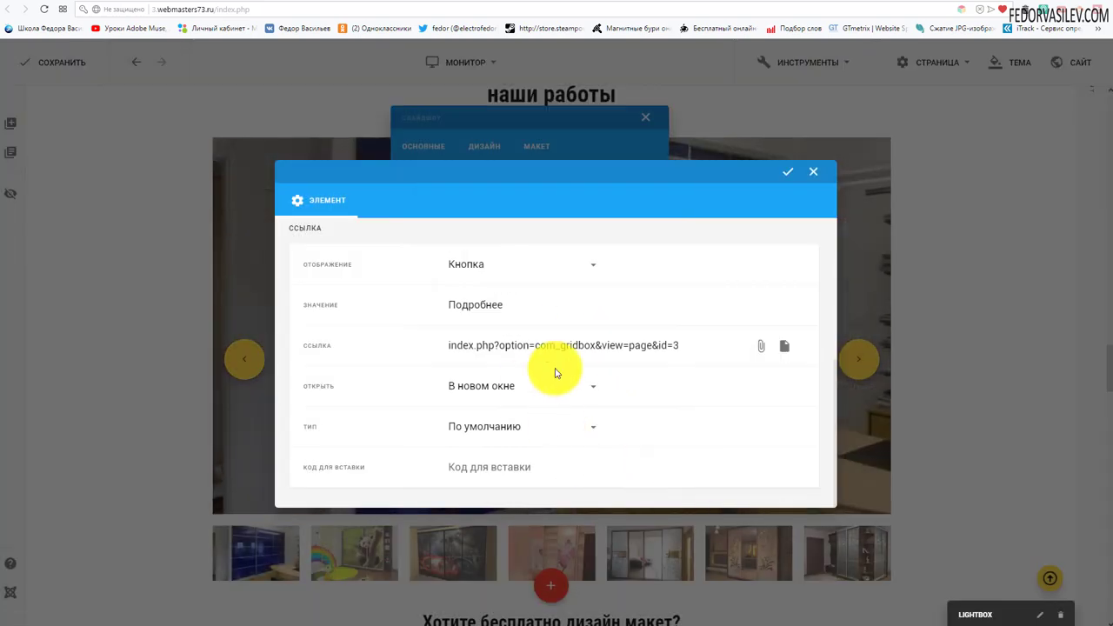
drag(641, 346, 403, 345)
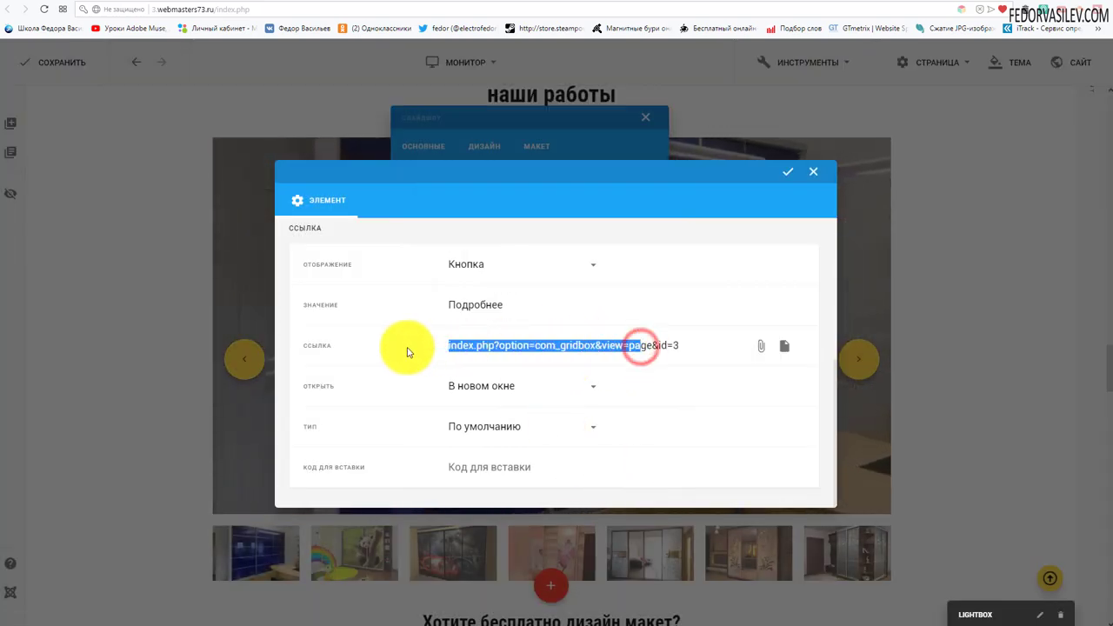
Step: Check the address in the slide's link field and apply the slide's settings
click(565, 341)
drag(672, 346, 443, 345)
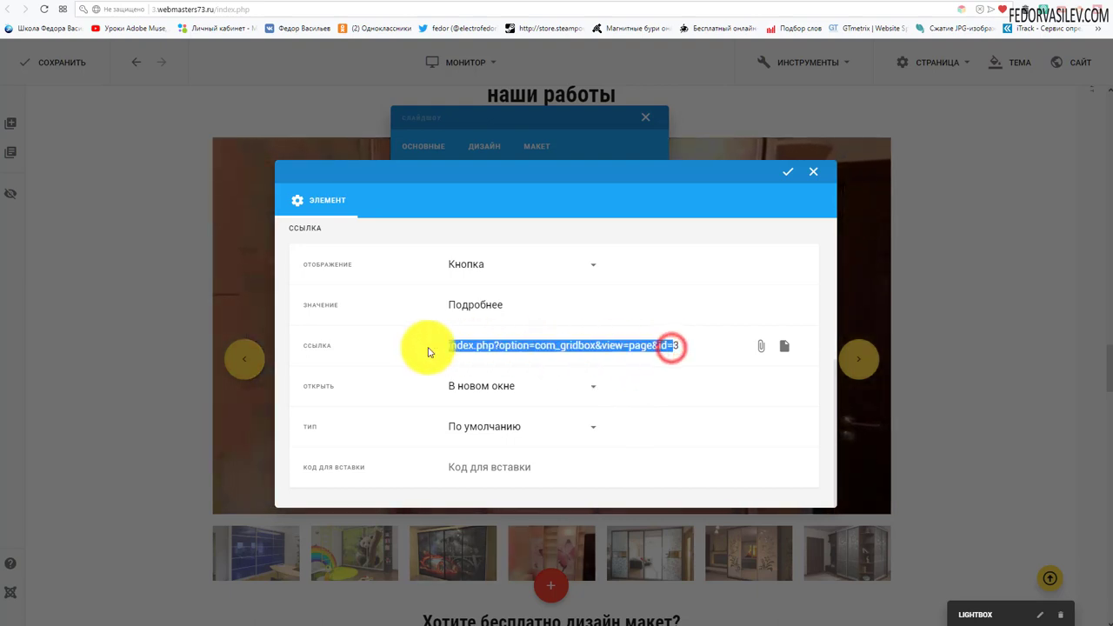
click(787, 172)
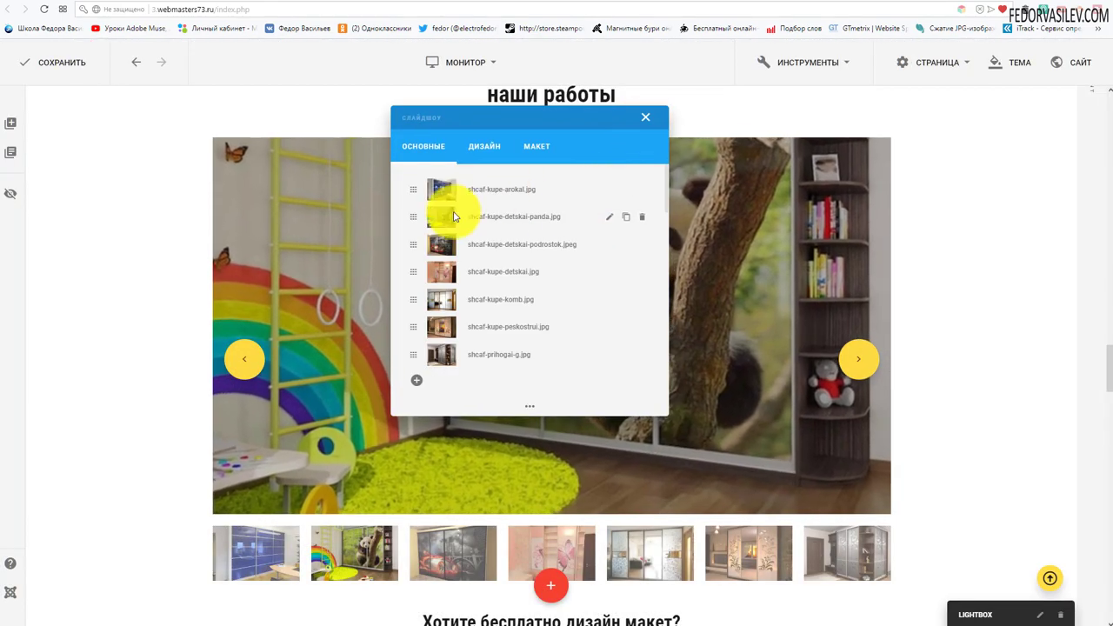
Step: Link the shcaf-kupe-detskai-panda.jpg slide's подробнее button to the Gridbox page Галерея, apply it and close the slideshow settings
click(609, 216)
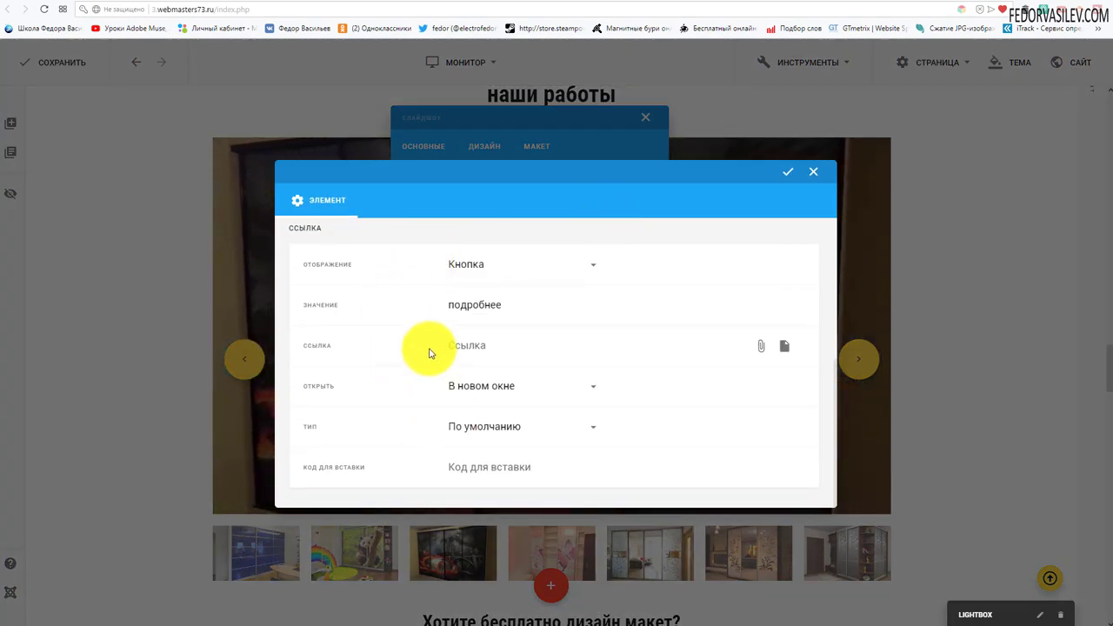
scroll(489, 301, up, 3)
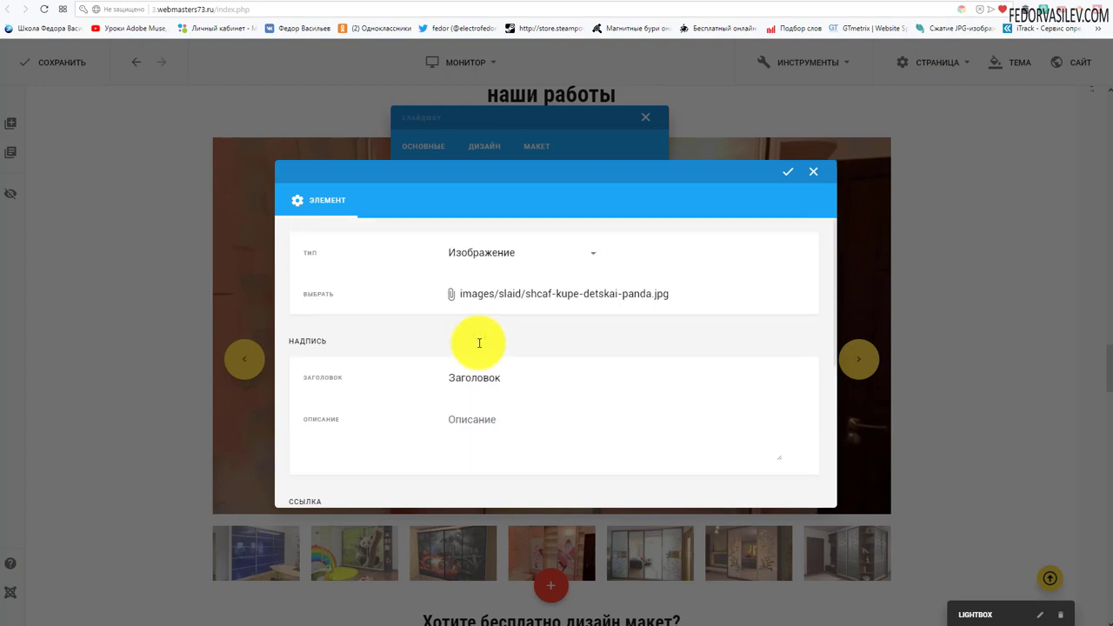
scroll(479, 348, down, 3)
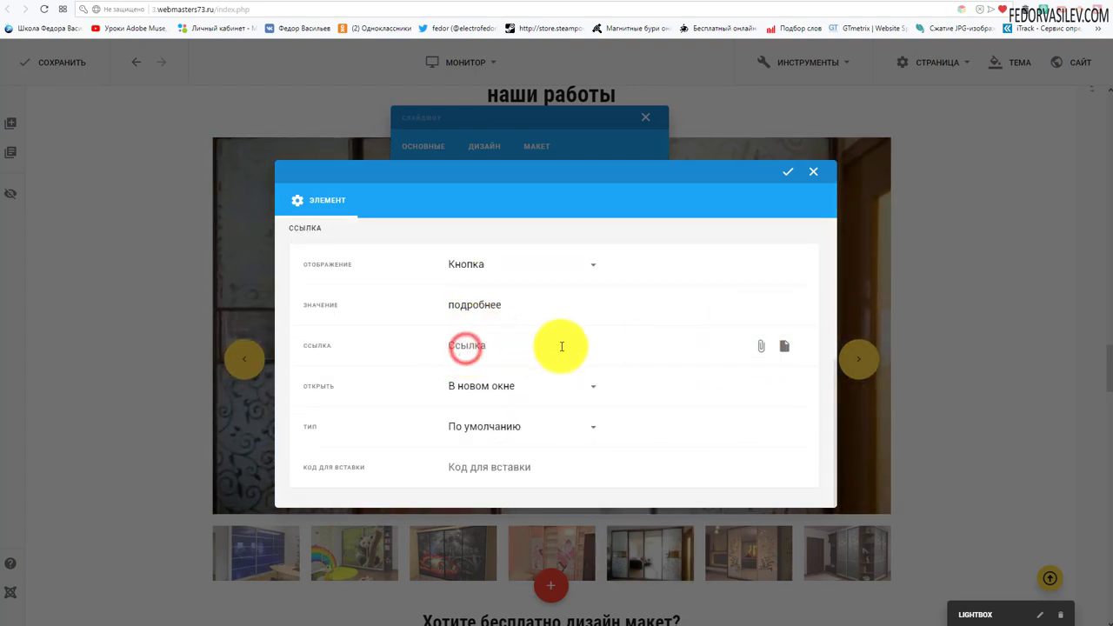
click(482, 346)
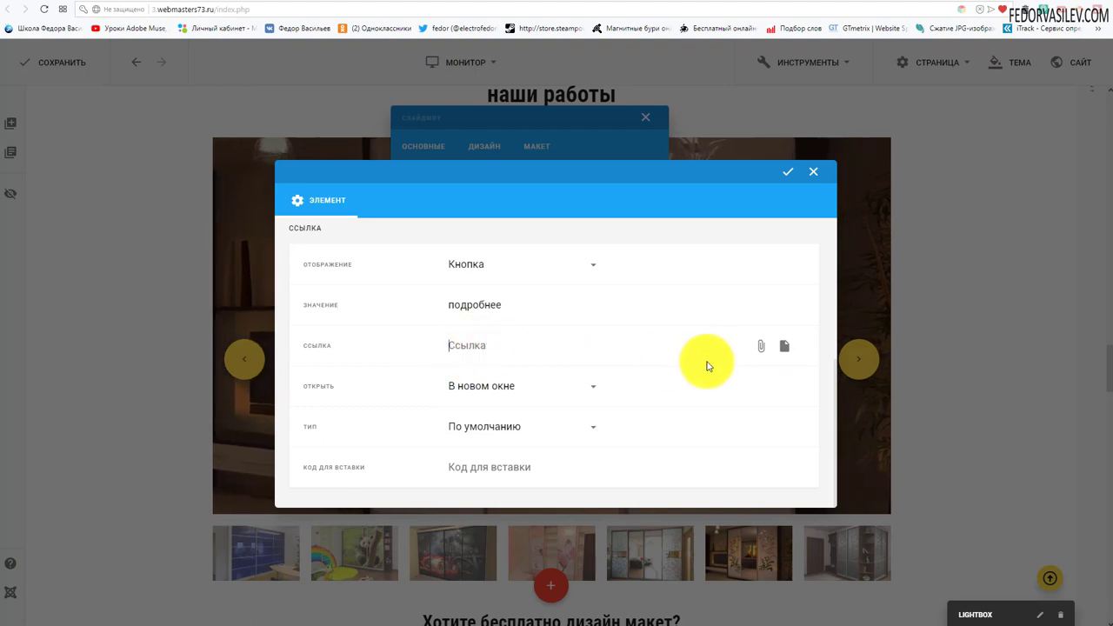
click(758, 348)
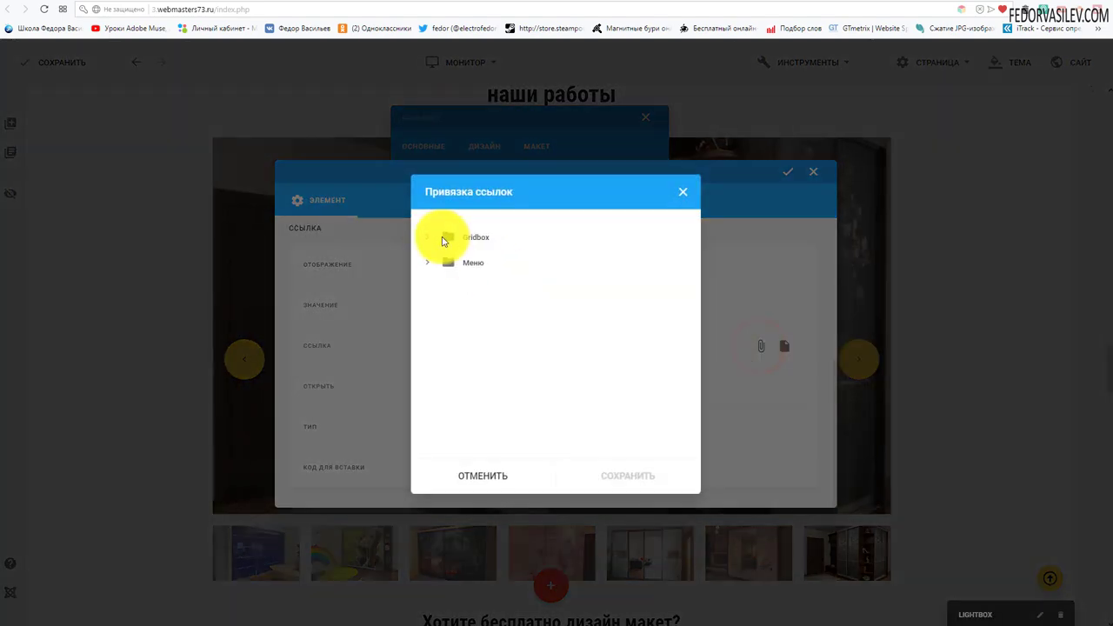
click(445, 262)
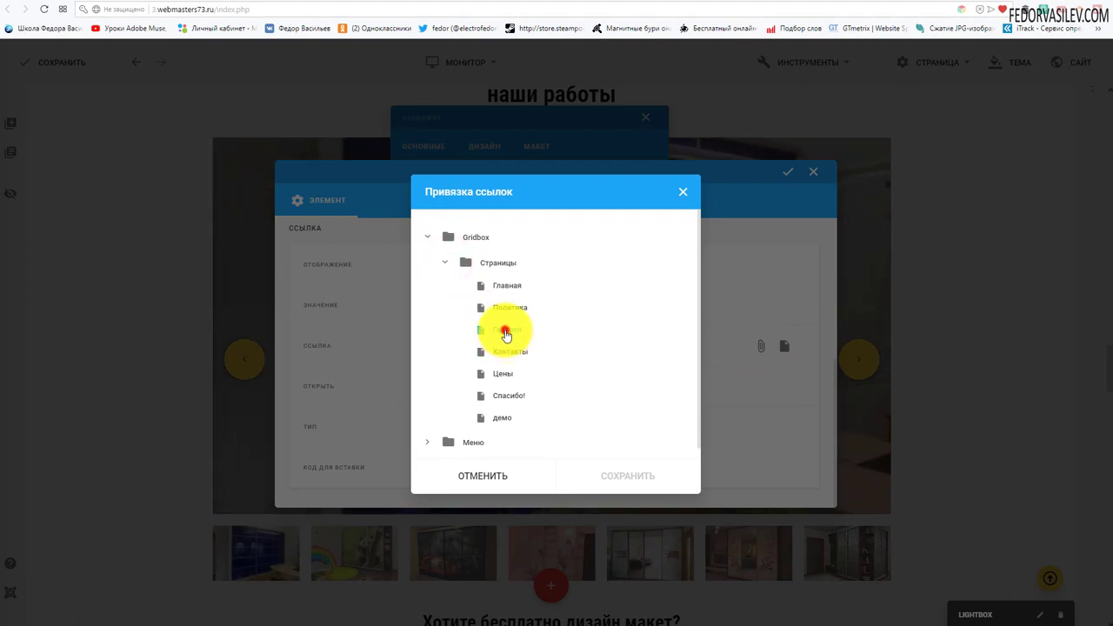
click(506, 335)
click(606, 476)
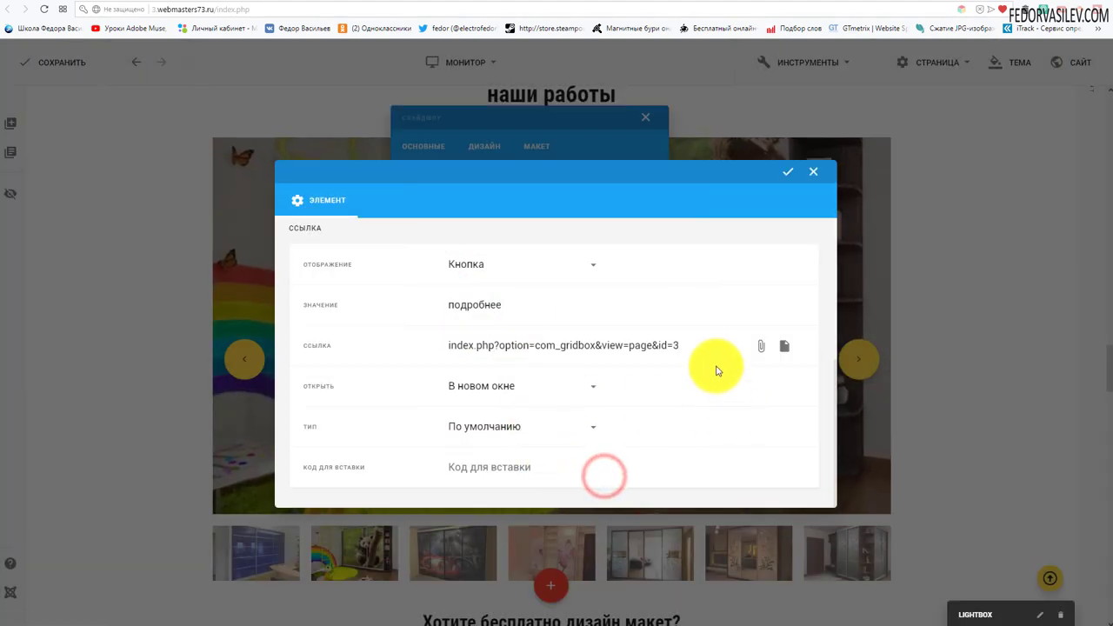
click(791, 172)
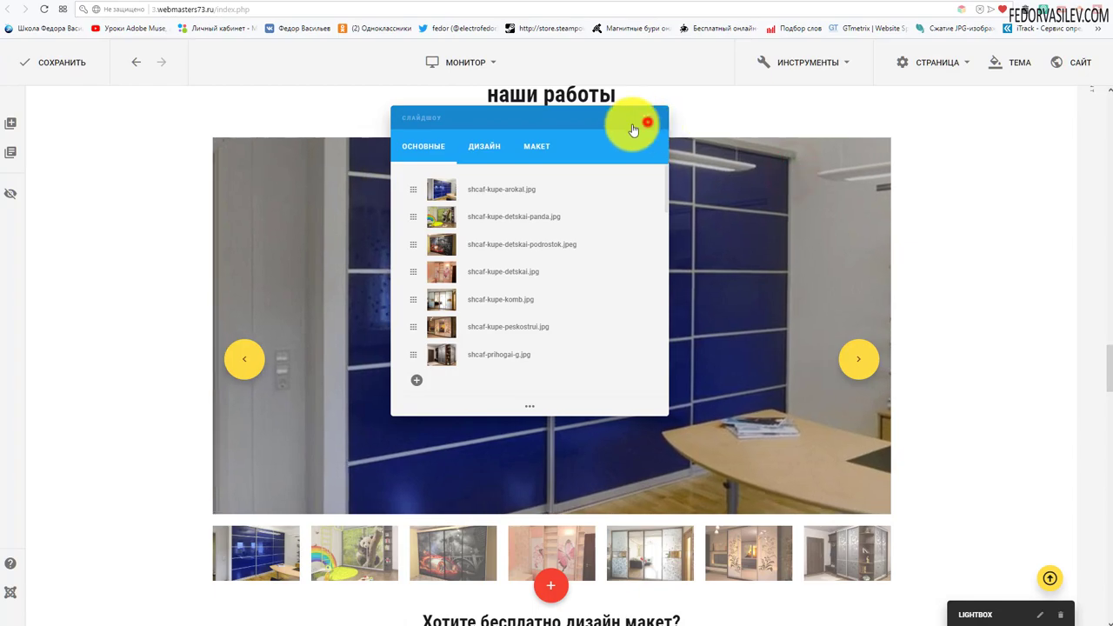
click(646, 118)
Step: Go back to the Joomla administrator's Gridbox page list and reopen the Главная page in the editor
scroll(340, 269, up, 3)
scroll(340, 270, up, 15)
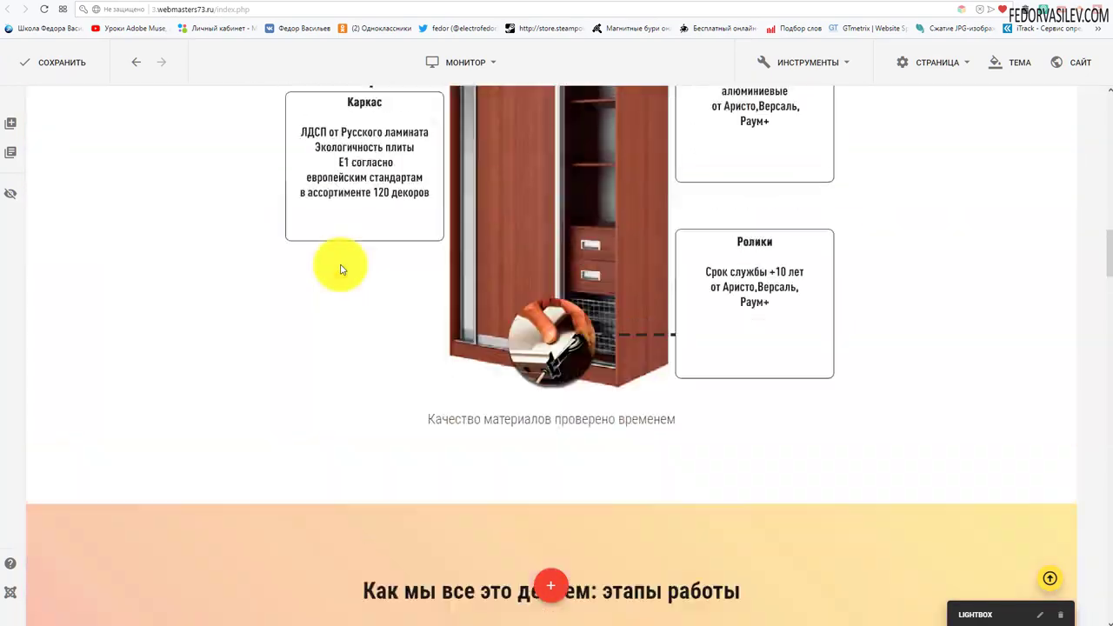
scroll(335, 261, up, 5)
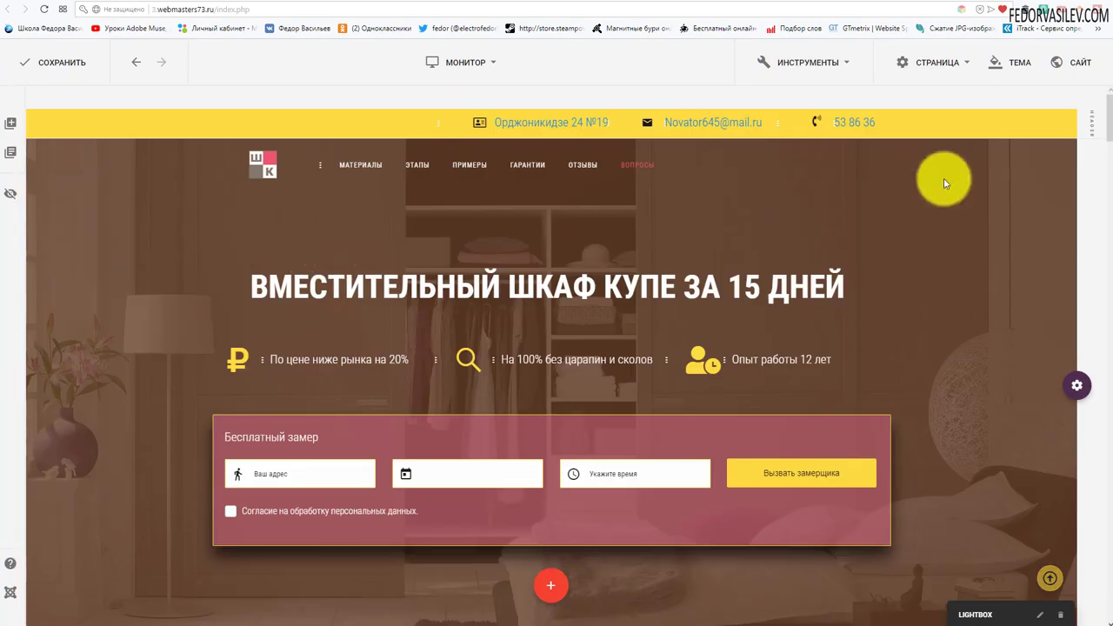
drag(1109, 128, 1103, 96)
click(1039, 572)
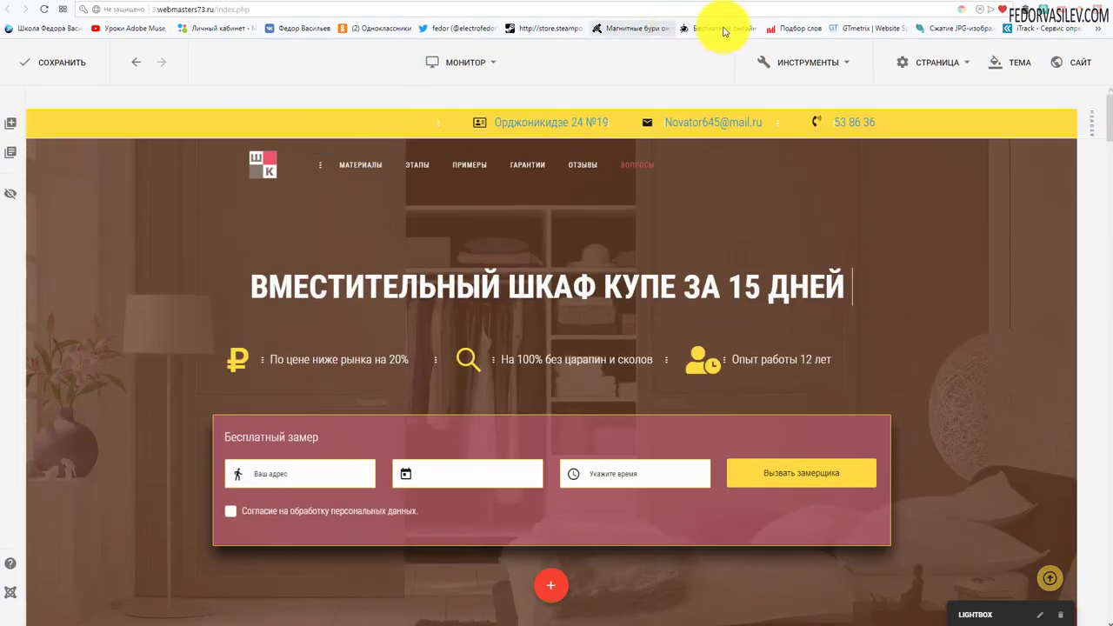
click(787, 2)
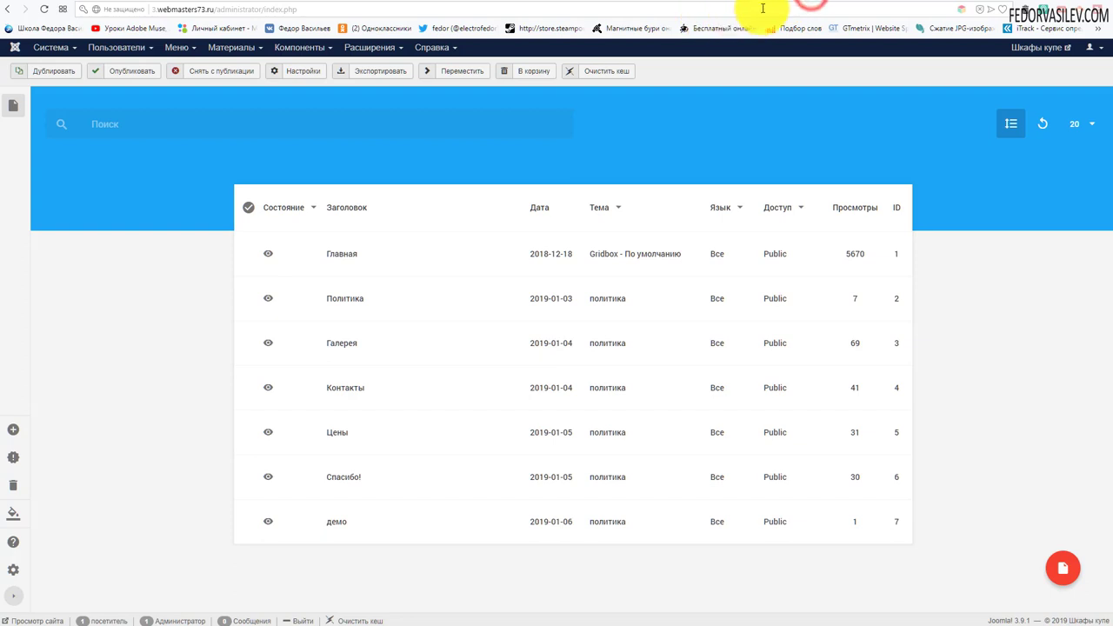
click(339, 252)
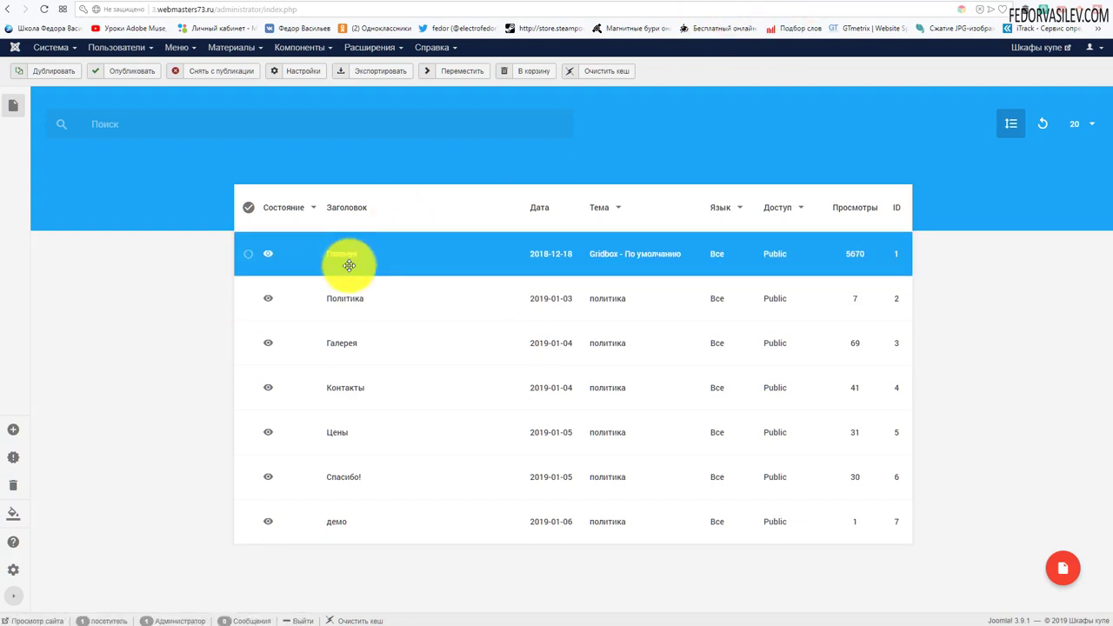
click(346, 253)
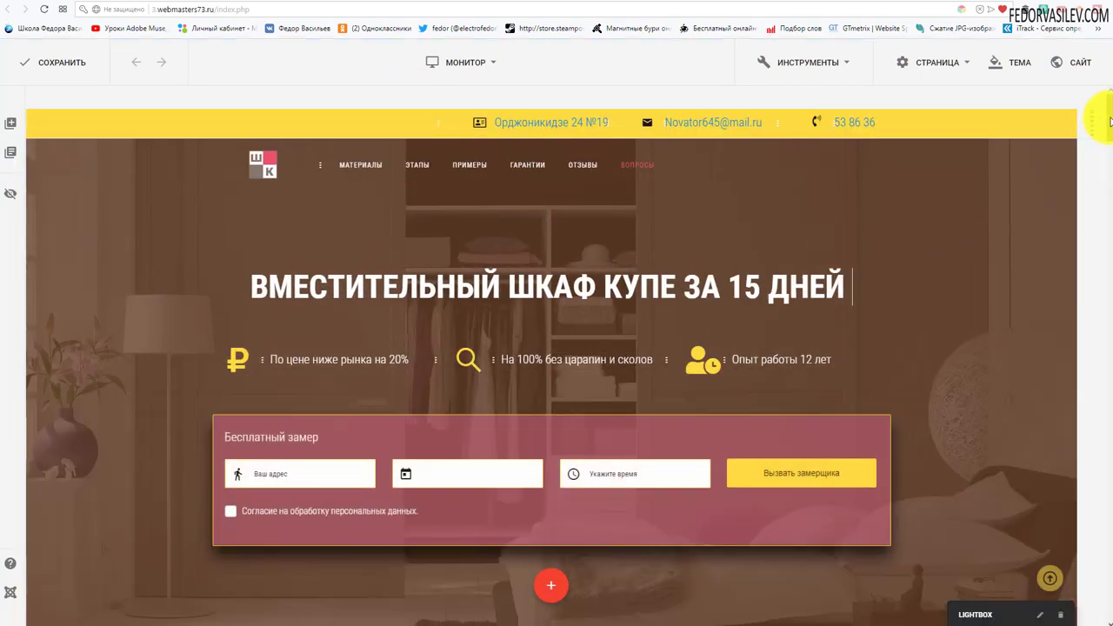
Step: Open the shcaf-kupe-detskai-panda.jpg slide of the наши работы slideshow for editing
drag(1111, 121, 1077, 388)
scroll(1074, 348, up, 2)
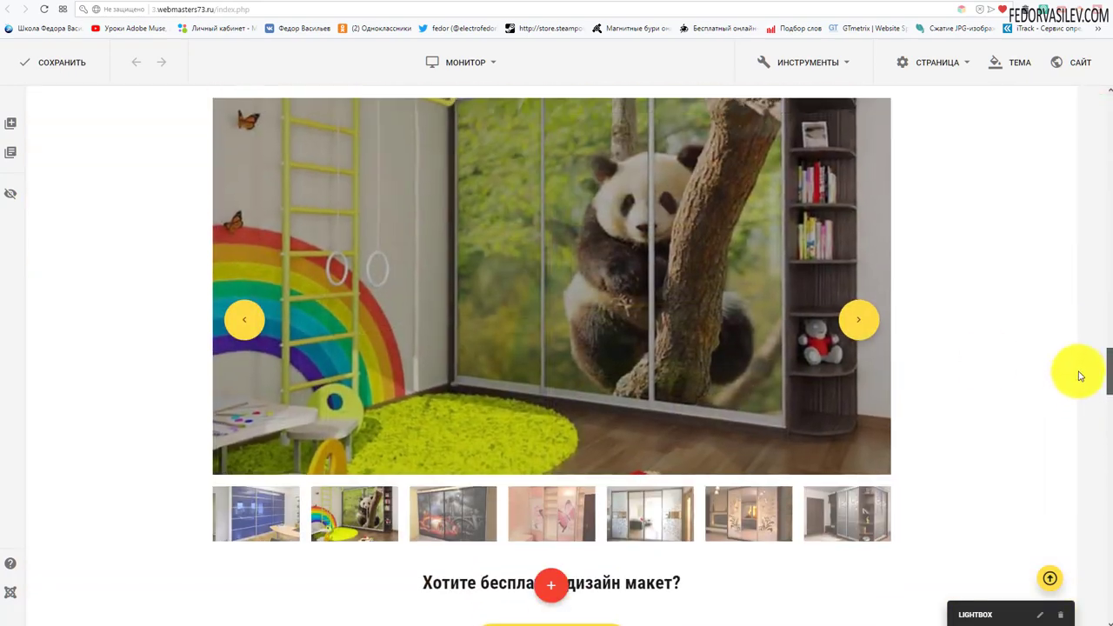
click(580, 323)
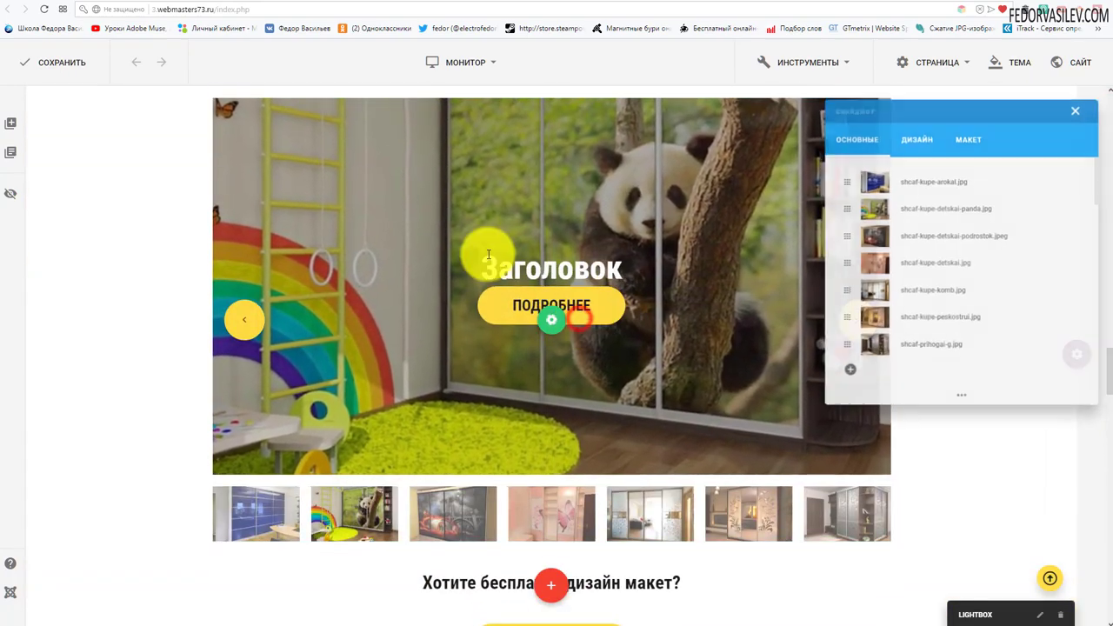
click(1041, 209)
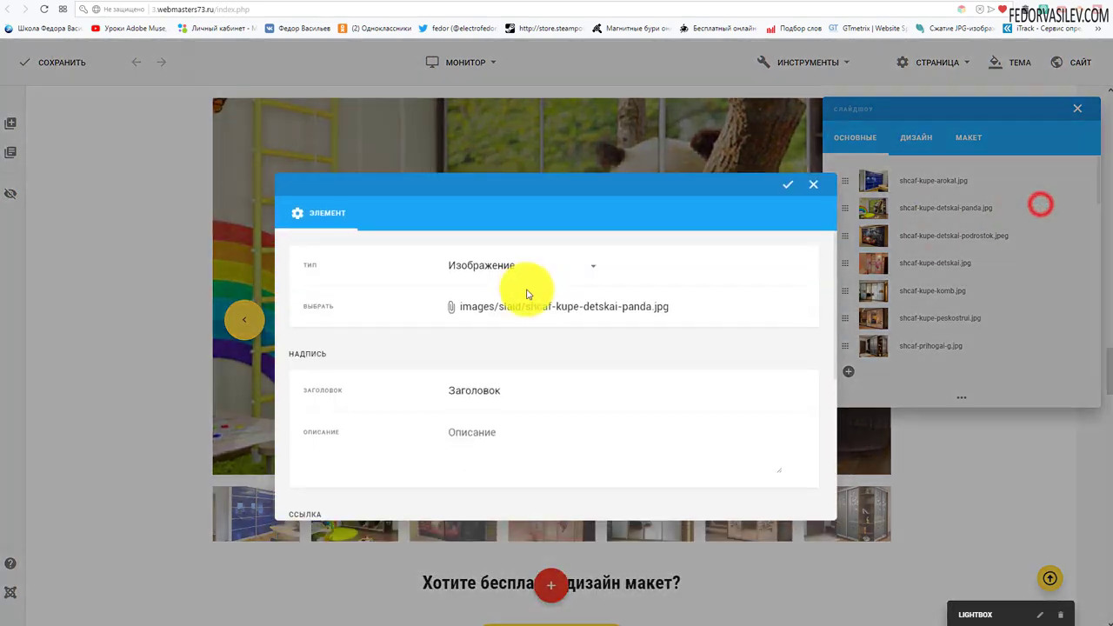
Step: Link the slide's подробнее button to the Gridbox page Галерея, apply the change and save the page
scroll(443, 298, down, 3)
scroll(444, 301, up, 2)
scroll(442, 301, down, 3)
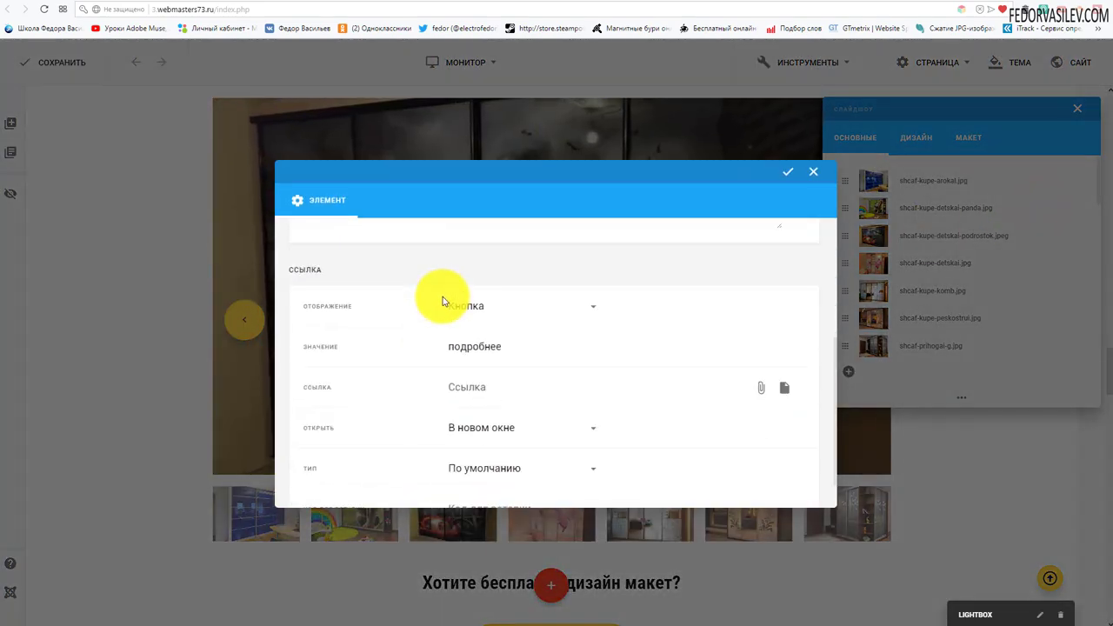
click(756, 346)
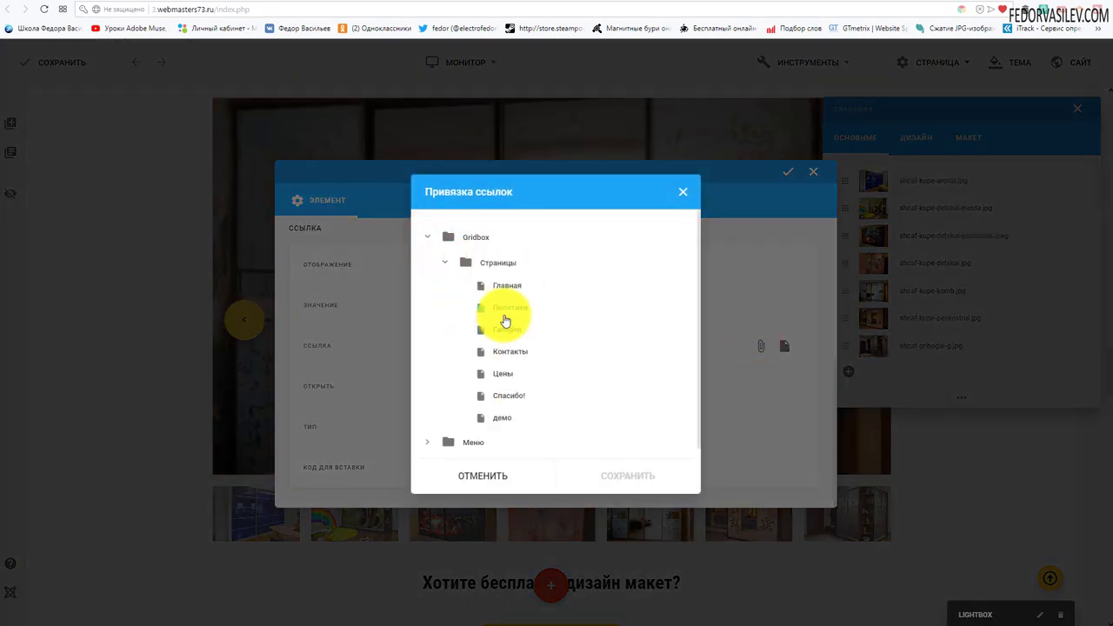
click(626, 477)
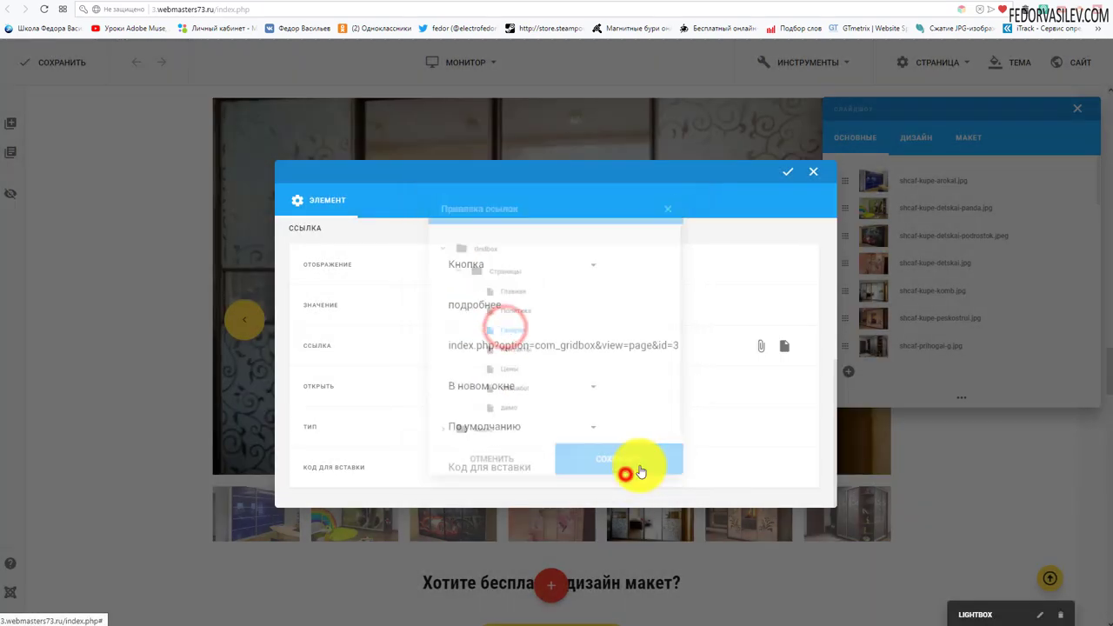
click(785, 170)
click(1074, 113)
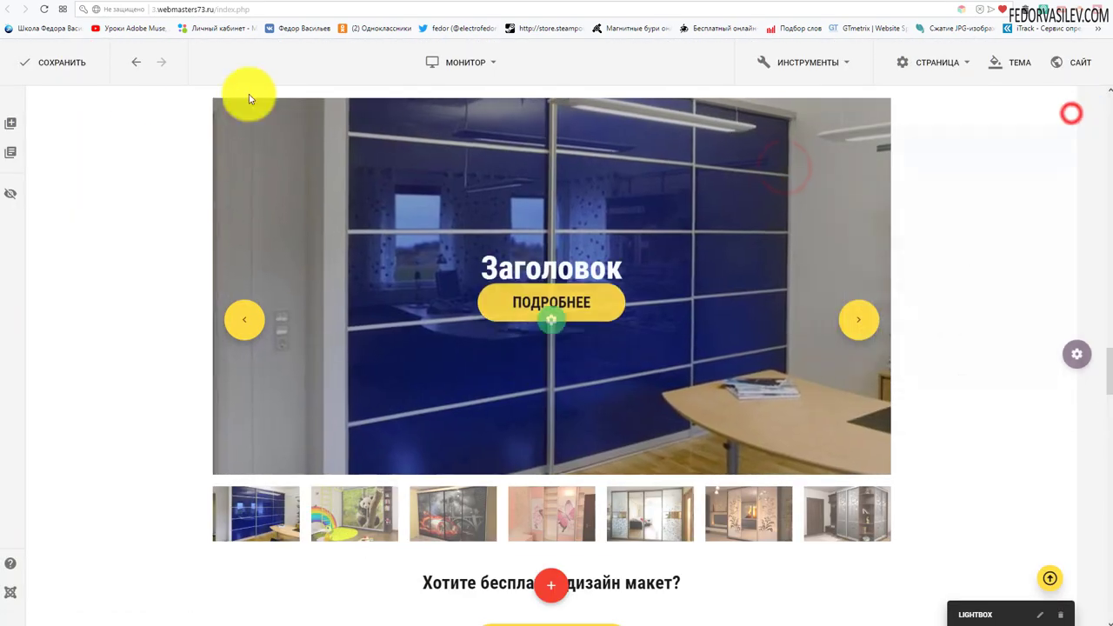
click(48, 64)
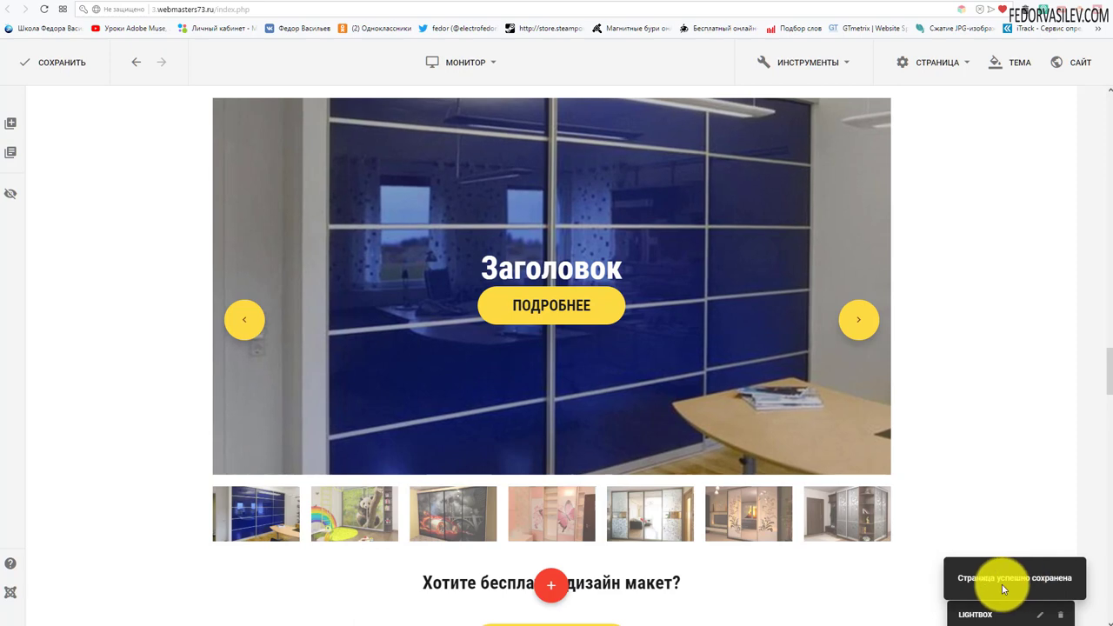
Step: On the live site's home page, show the panda slide of the наши работы slideshow and follow its Подробнее button
click(833, 3)
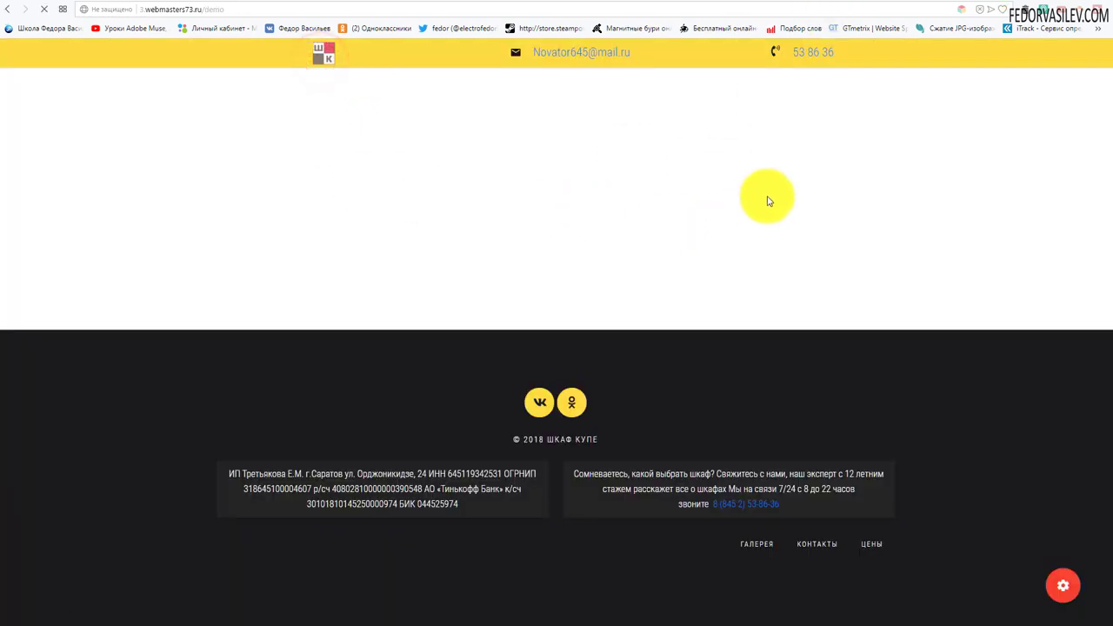
scroll(756, 205, down, 15)
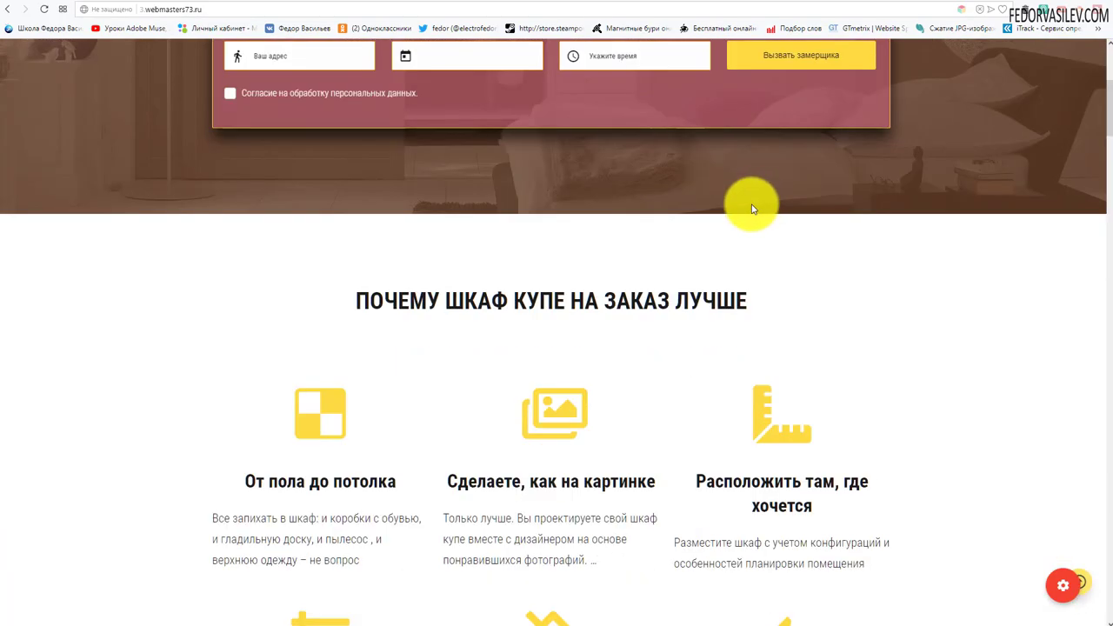
scroll(752, 207, down, 15)
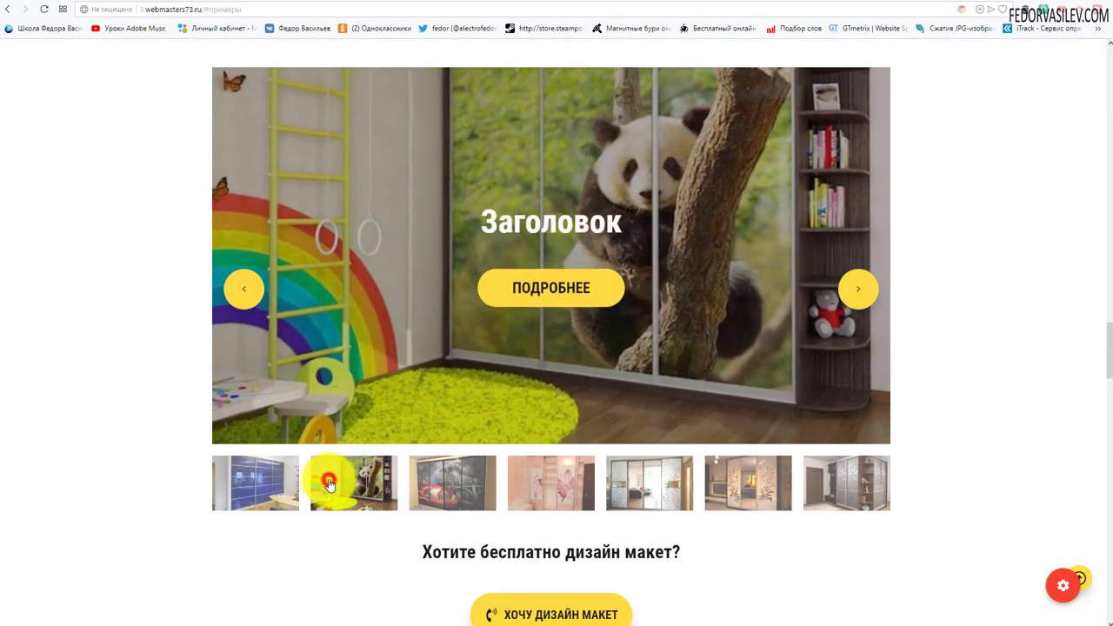
click(566, 293)
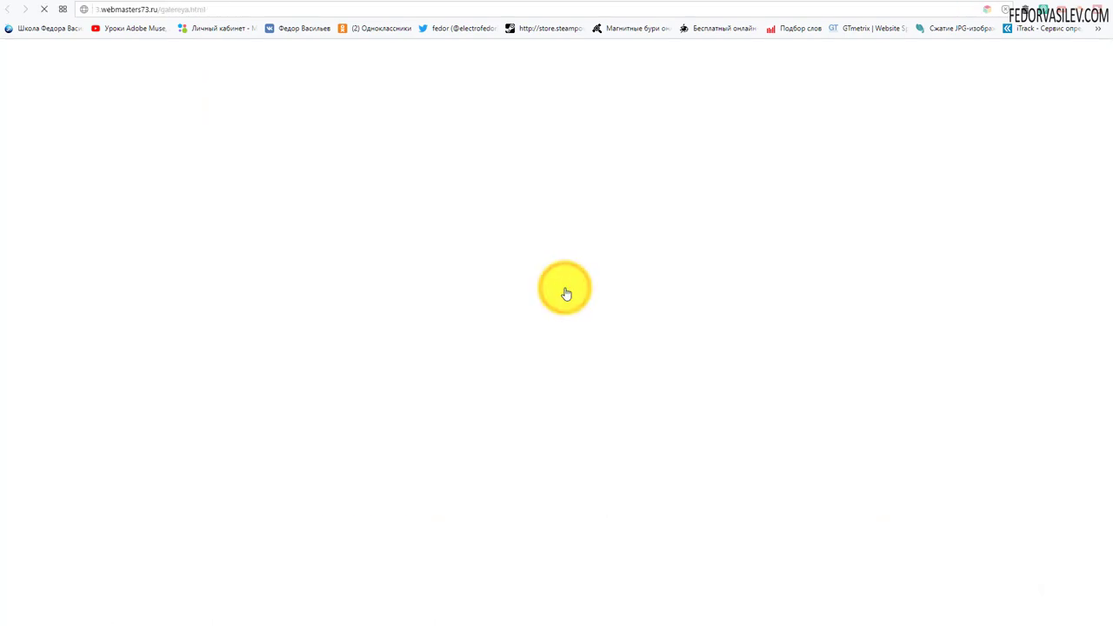
Step: Look through the wardrobe photos on the gallery page
scroll(566, 293, down, 7)
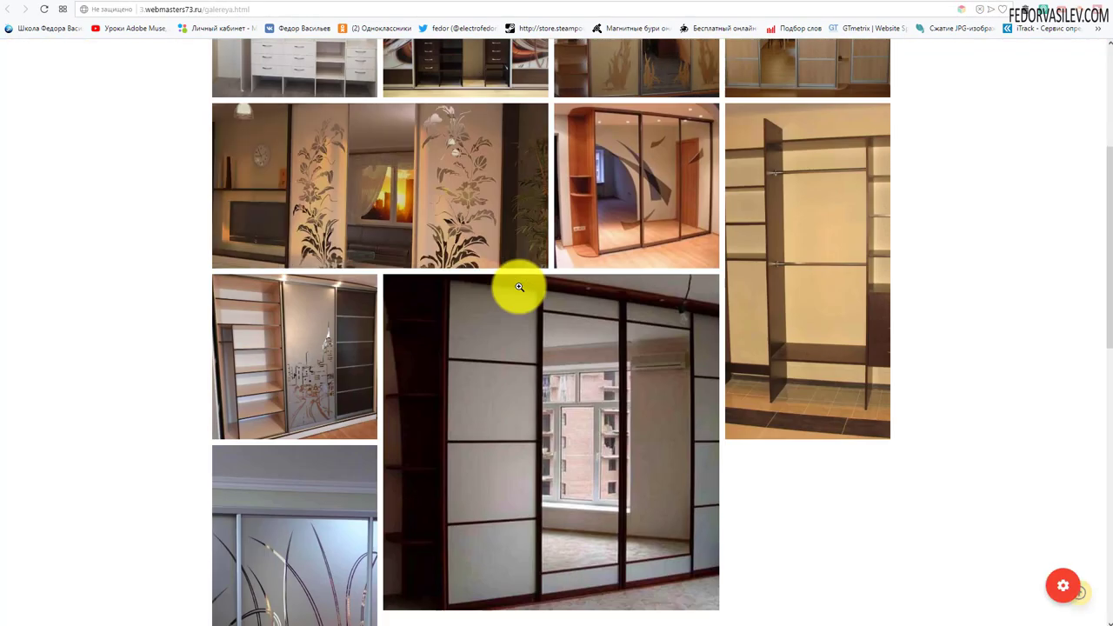
scroll(557, 305, down, 4)
scroll(559, 304, up, 11)
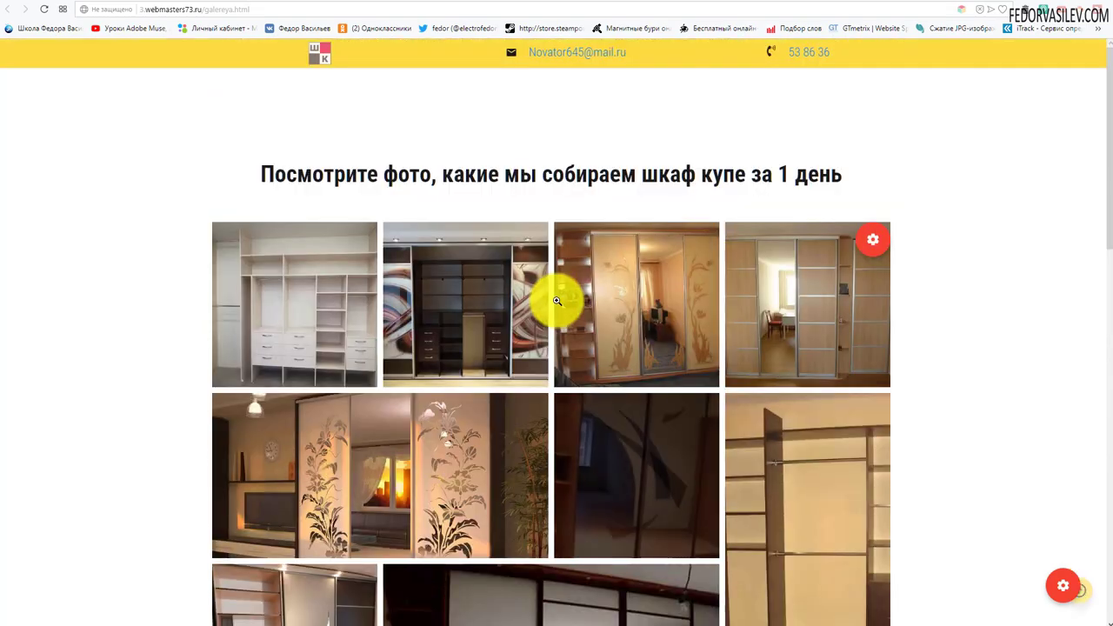
Step: Return to the live home page, dismiss the Уже уходите? pop-up and examine the наши работы slideshow
key(alt+Left)
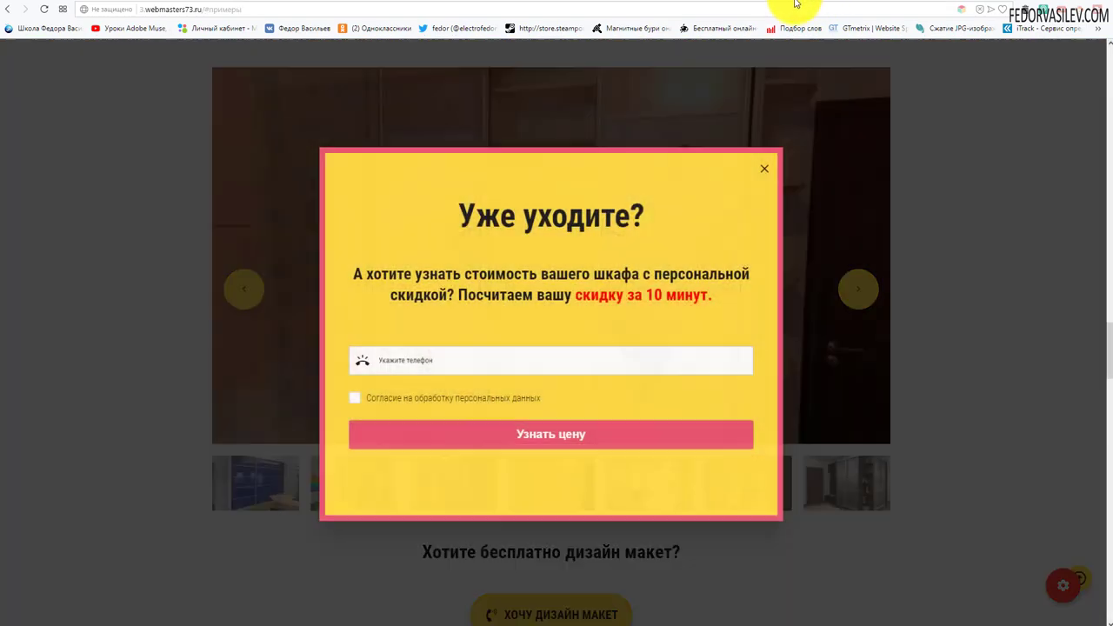
click(765, 171)
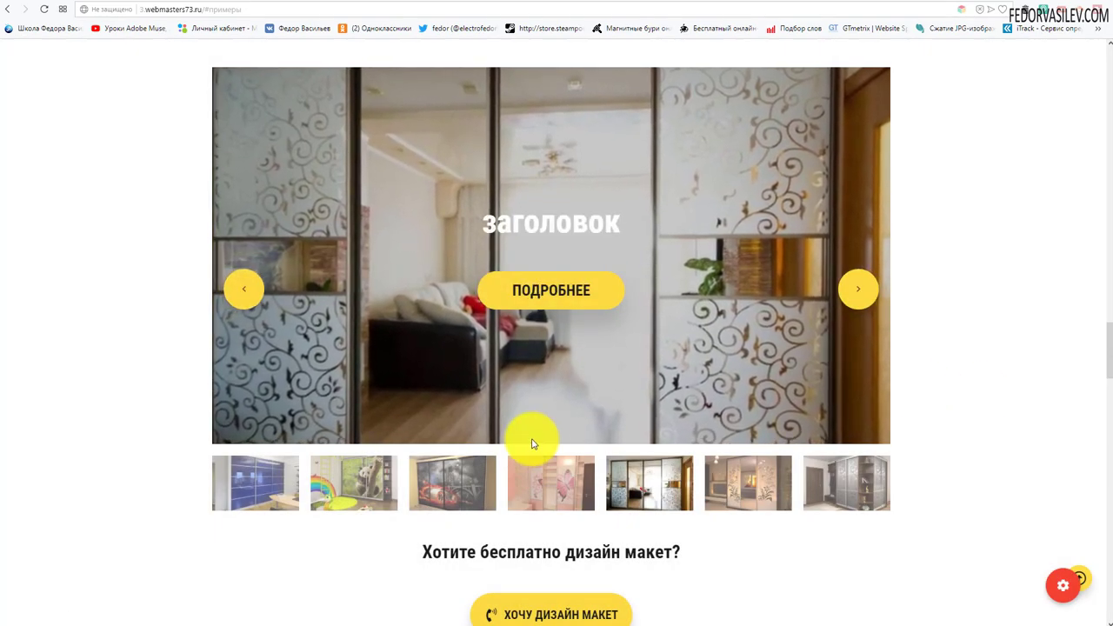
scroll(543, 373, down, 2)
scroll(566, 343, up, 6)
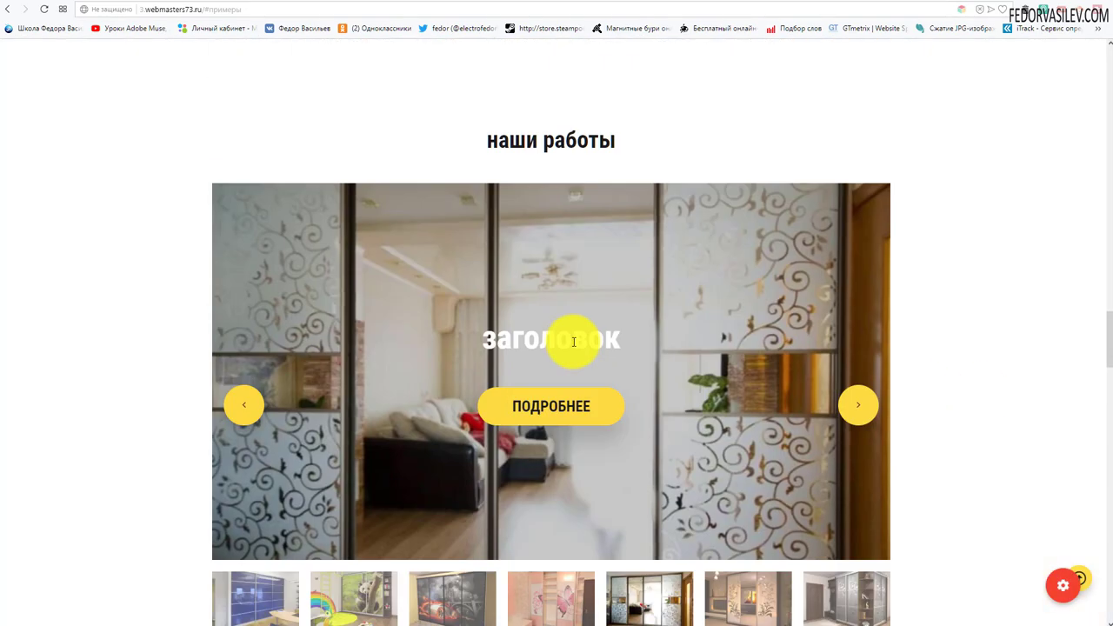
scroll(576, 340, down, 4)
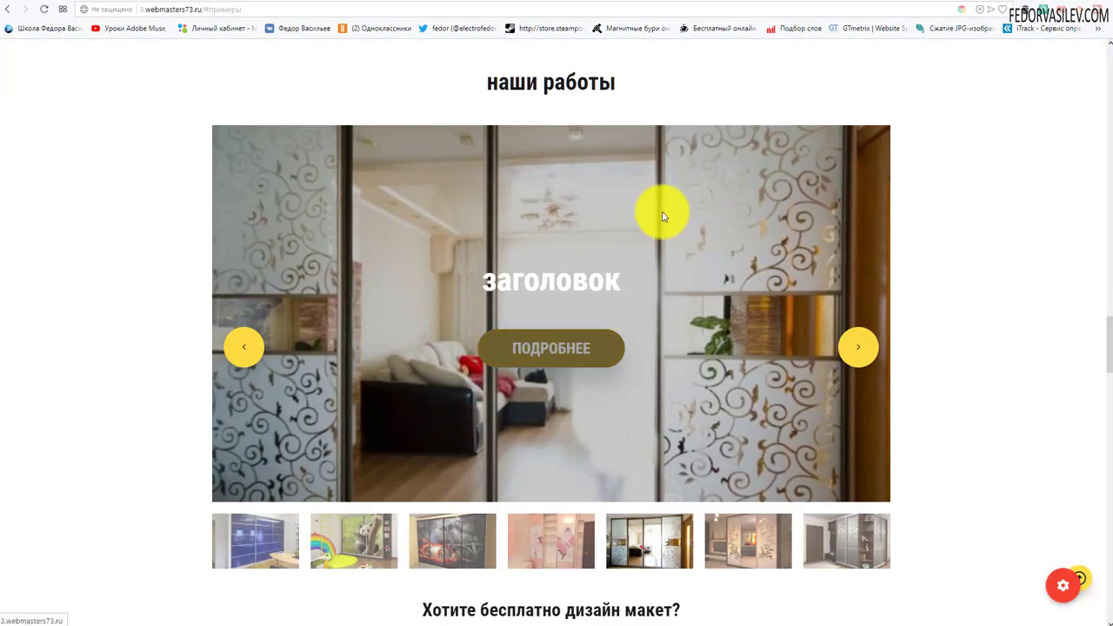
Step: Look through the Главная page in the Gridbox editor, from the features section down to the footer and the frequently asked questions
click(789, 2)
scroll(696, 206, up, 6)
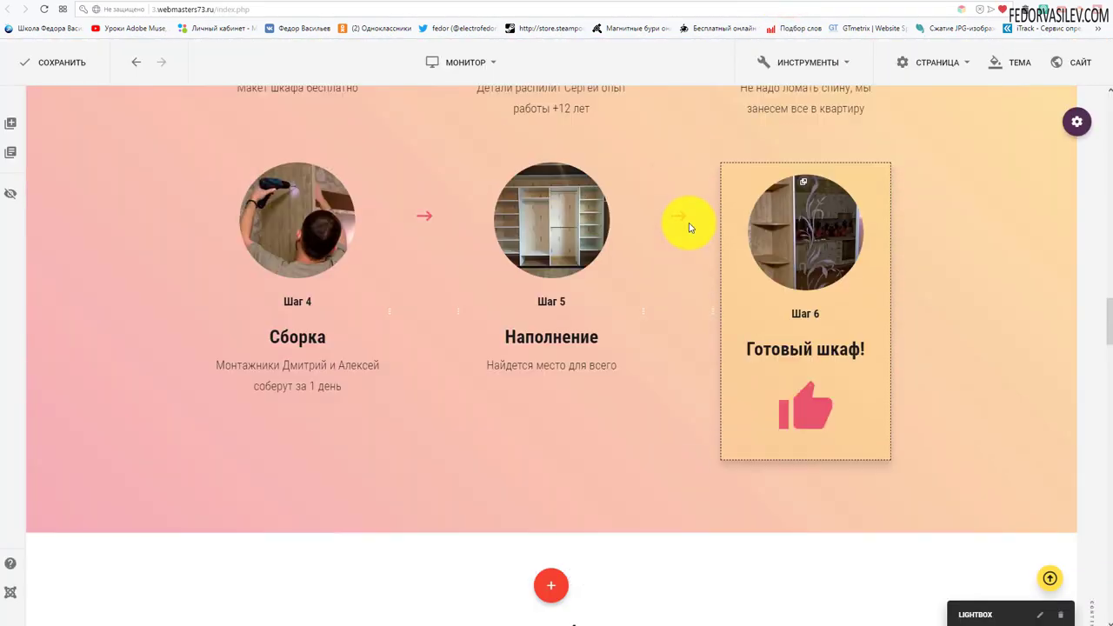
scroll(688, 223, up, 10)
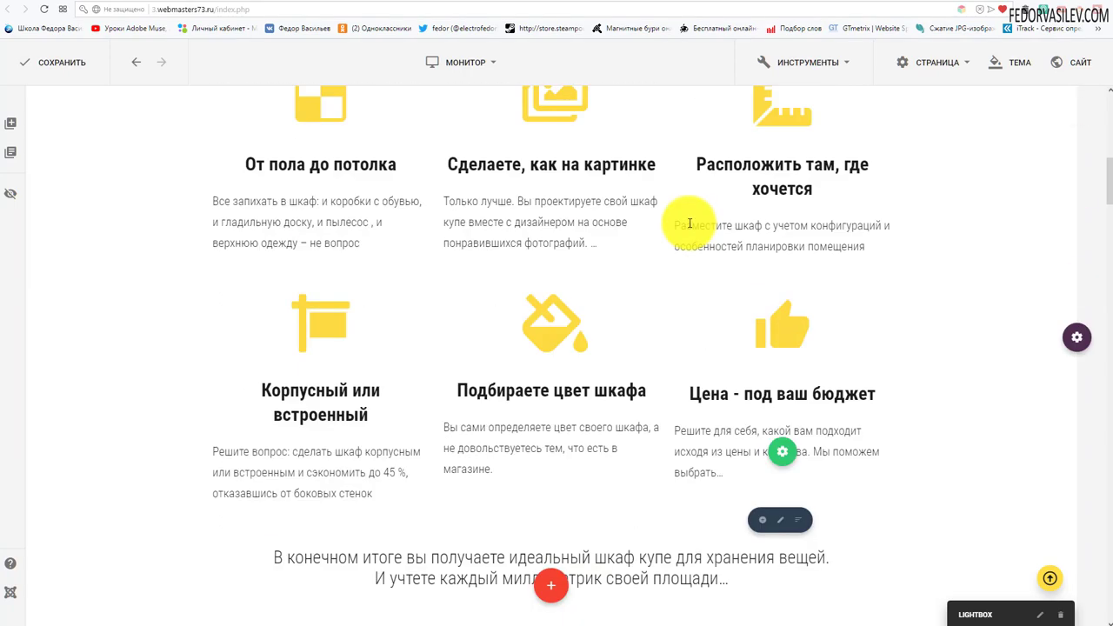
scroll(689, 223, down, 10)
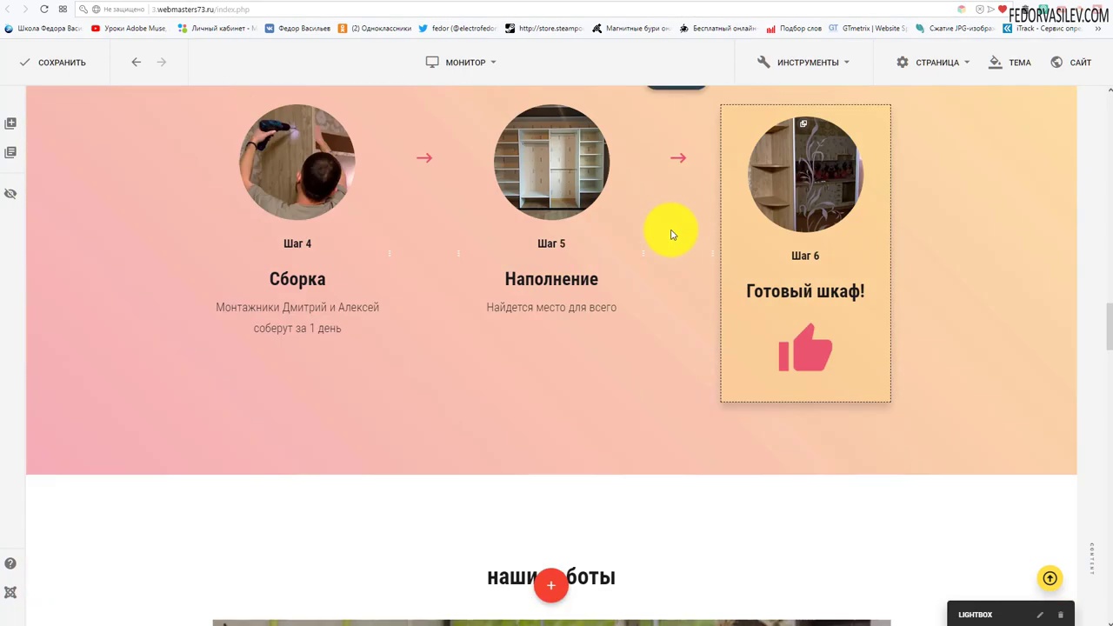
scroll(668, 231, down, 2)
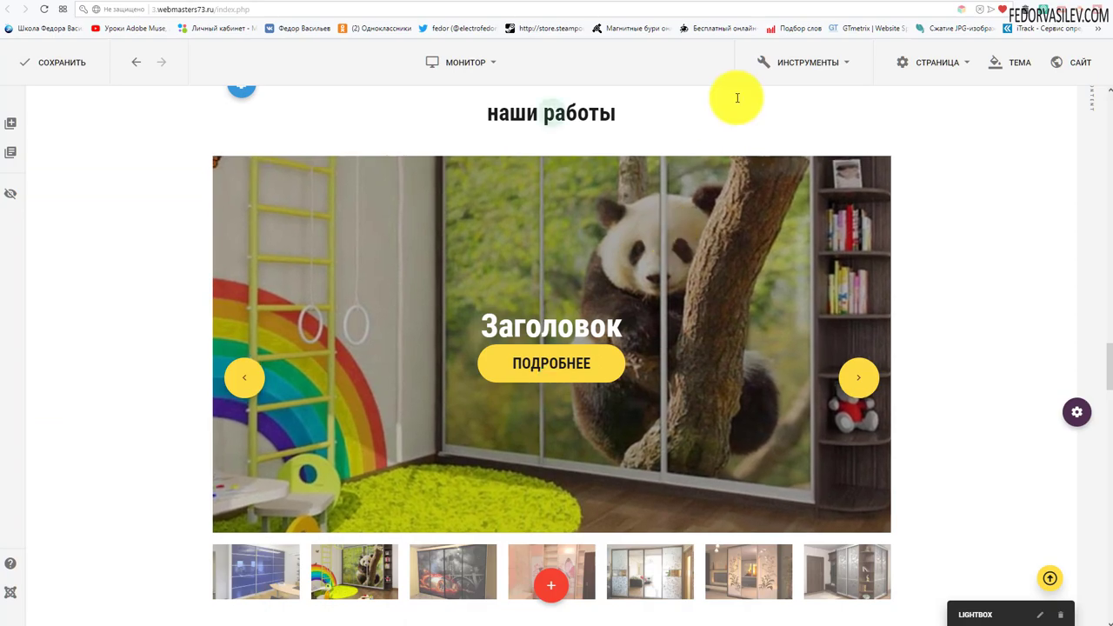
scroll(705, 313, down, 15)
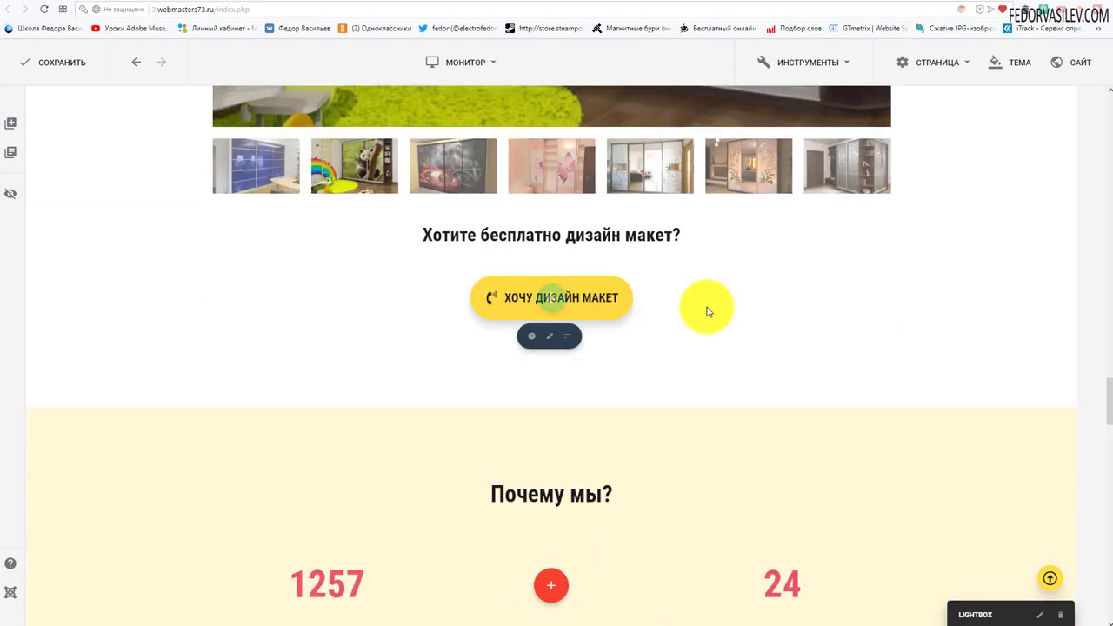
scroll(686, 322, down, 3)
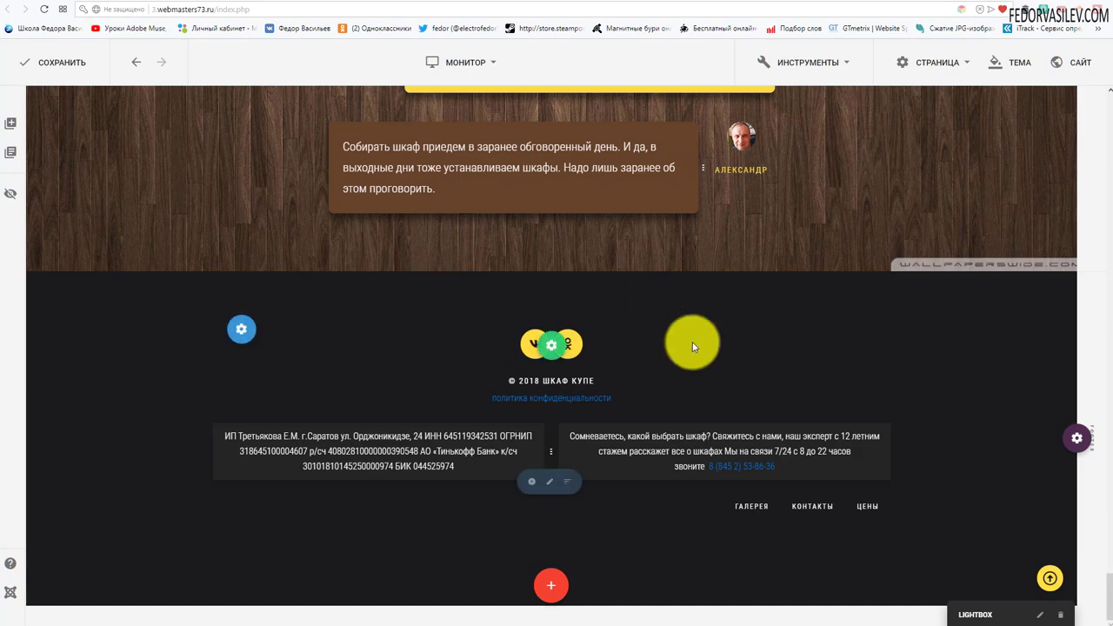
scroll(693, 347, up, 4)
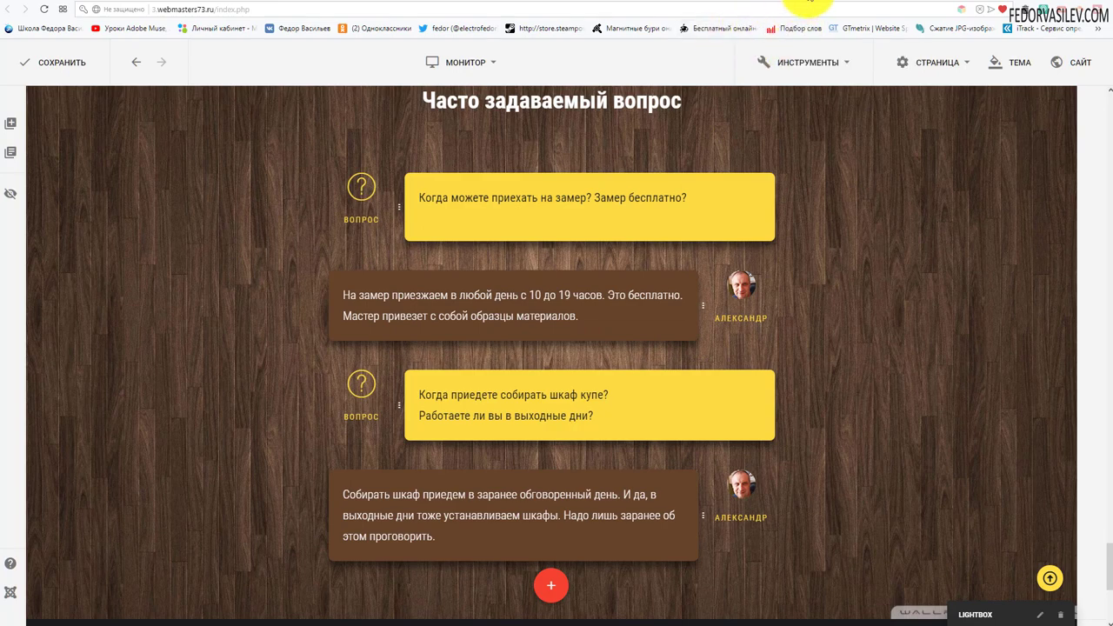
Step: Open the Галерея page for editing from the Gridbox page list
click(802, 1)
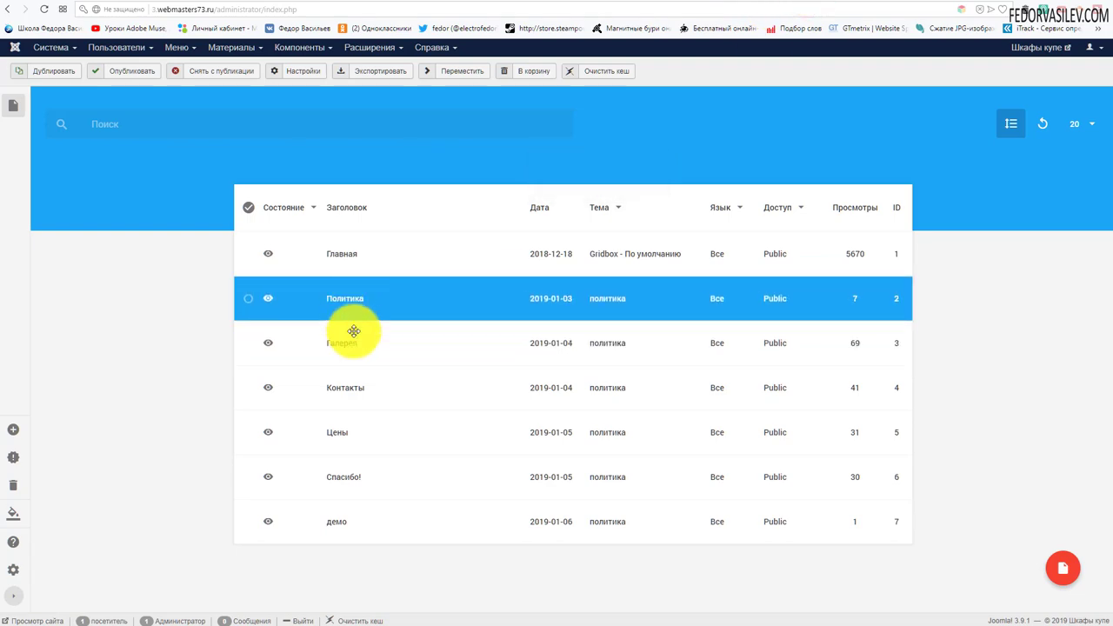
click(339, 345)
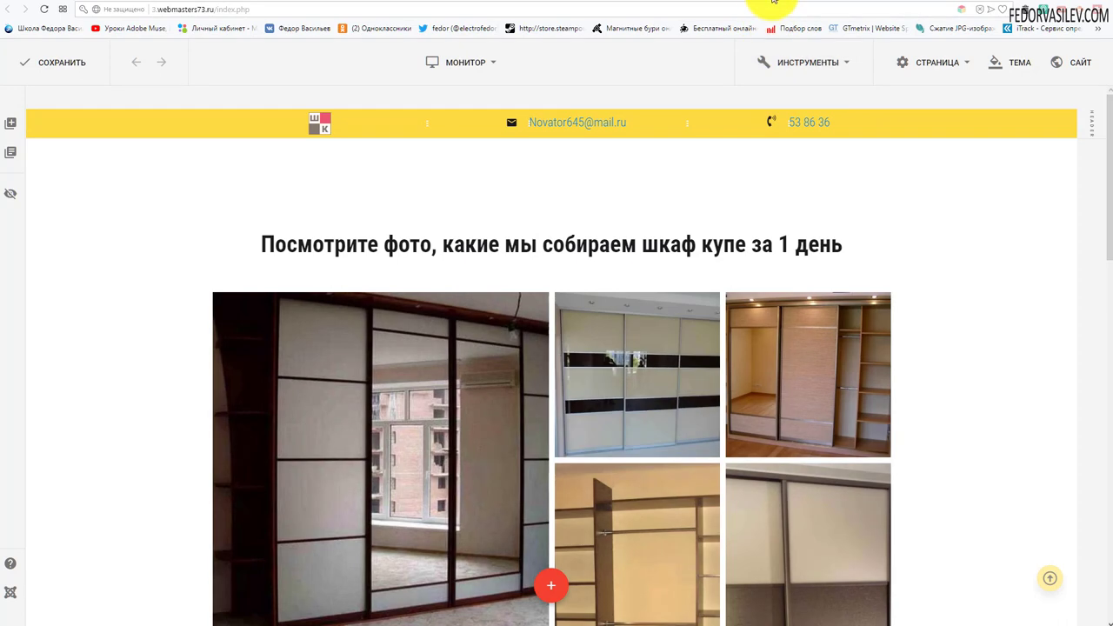
click(772, 2)
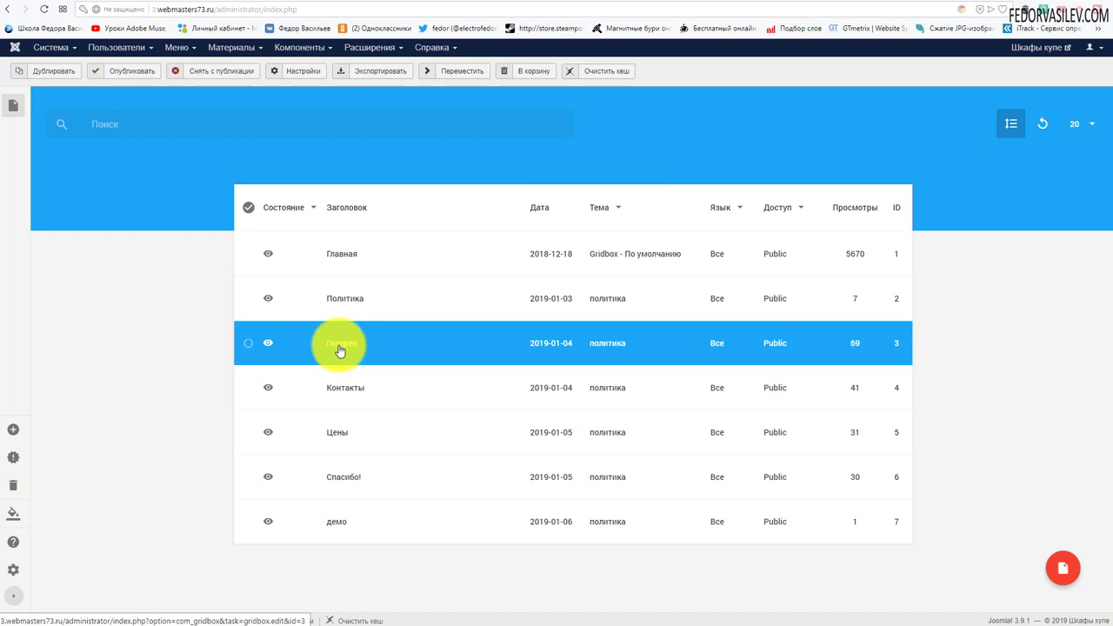
click(804, 3)
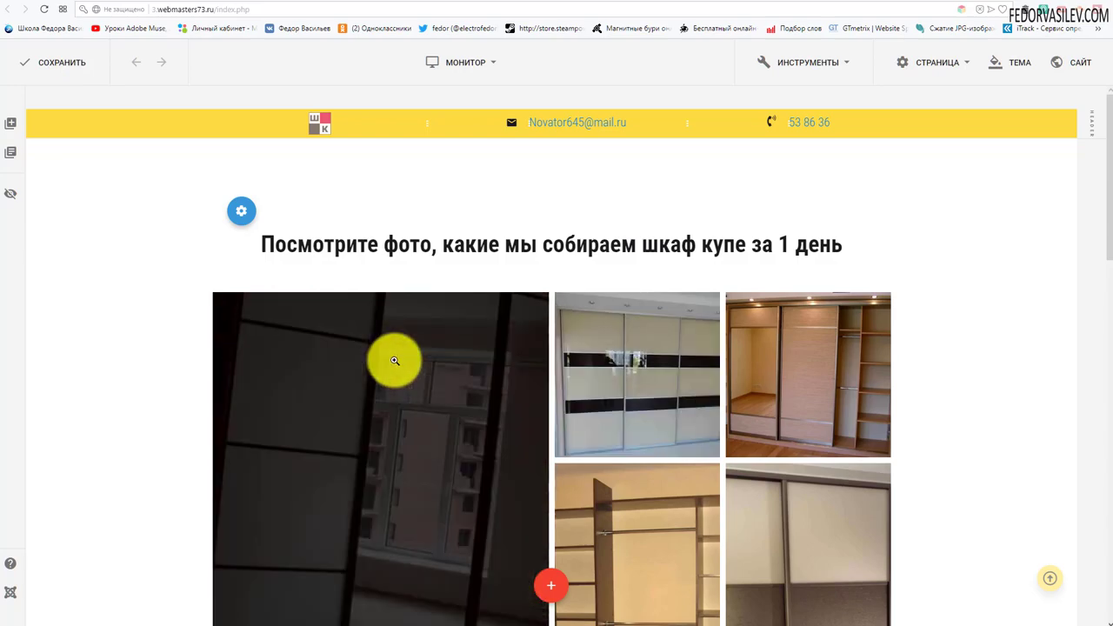
Step: Examine the Галерея page's wardrobe photo grid and the gallery element's general and layout settings, leaving them as they are
scroll(380, 362, down, 12)
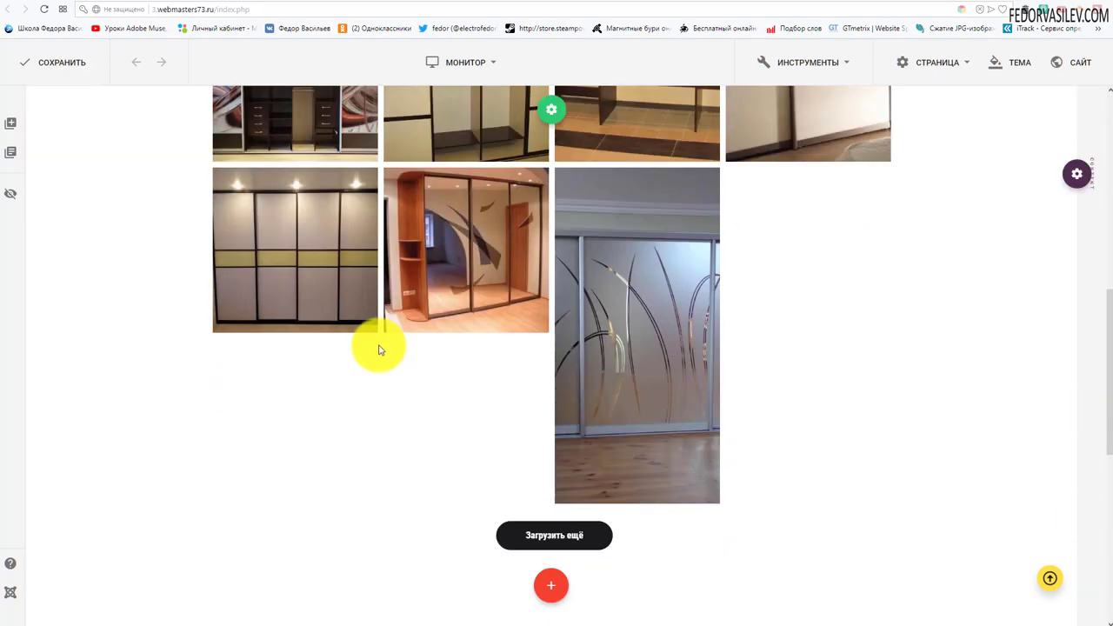
scroll(456, 375, up, 10)
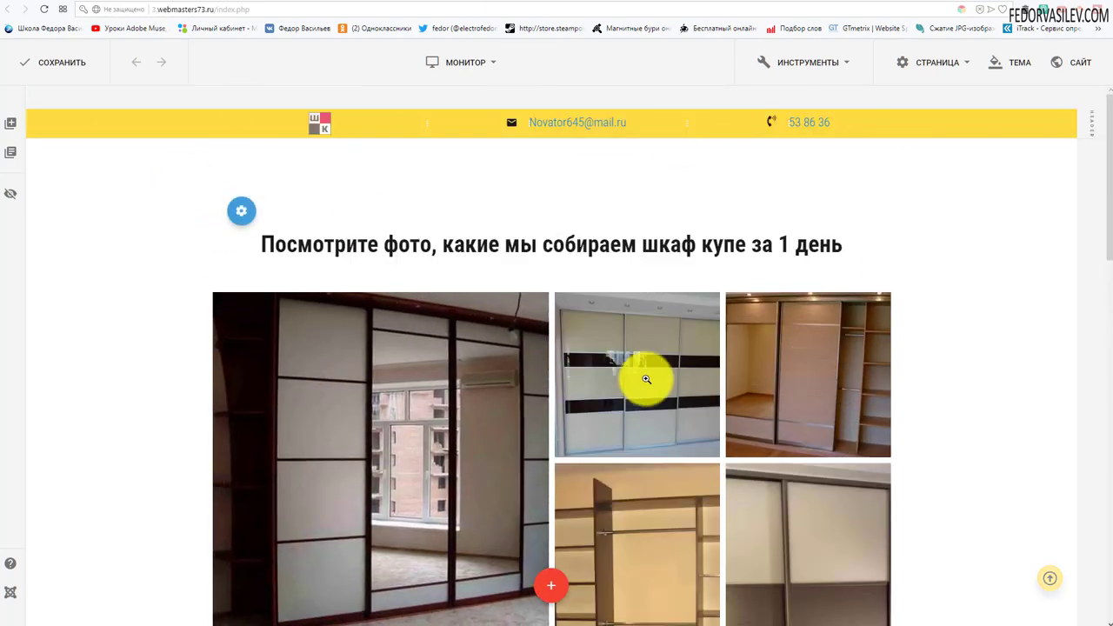
scroll(646, 299, down, 3)
click(579, 459)
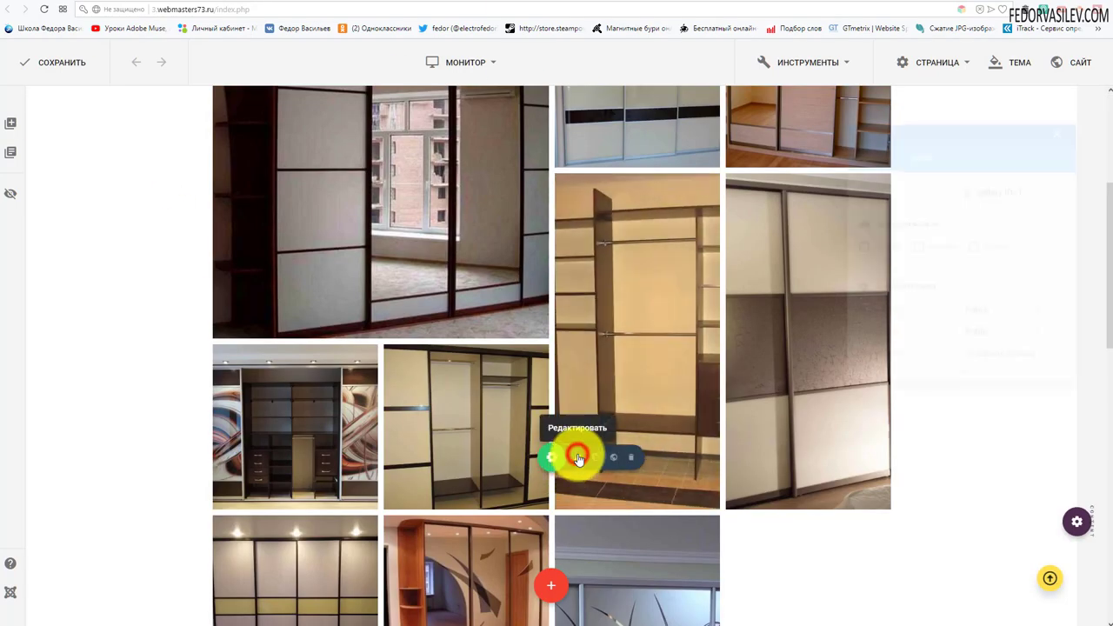
click(906, 141)
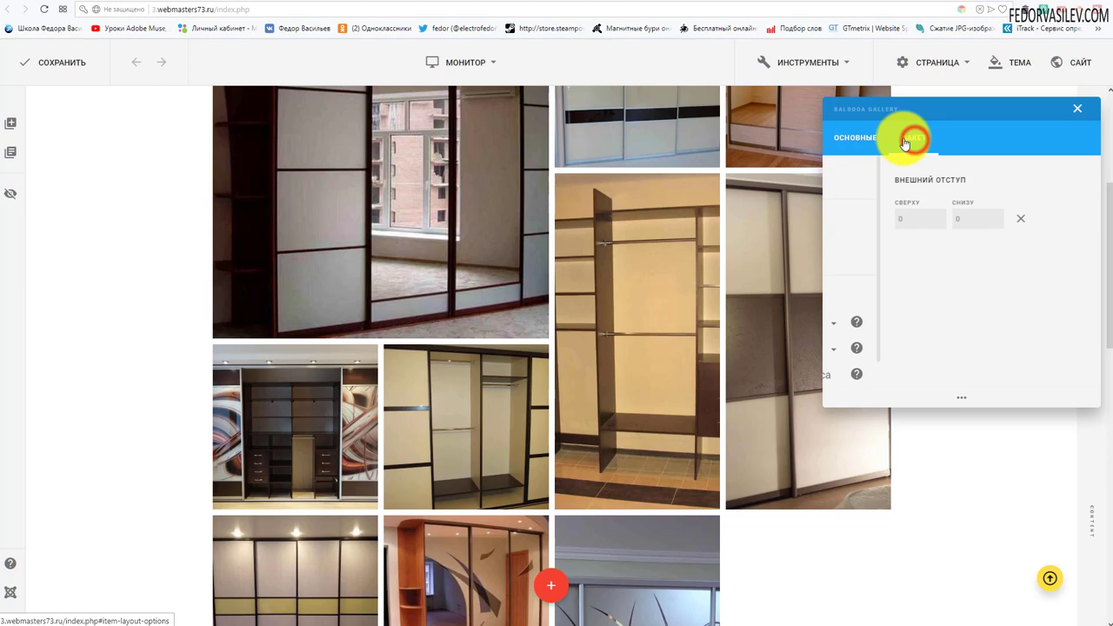
click(853, 137)
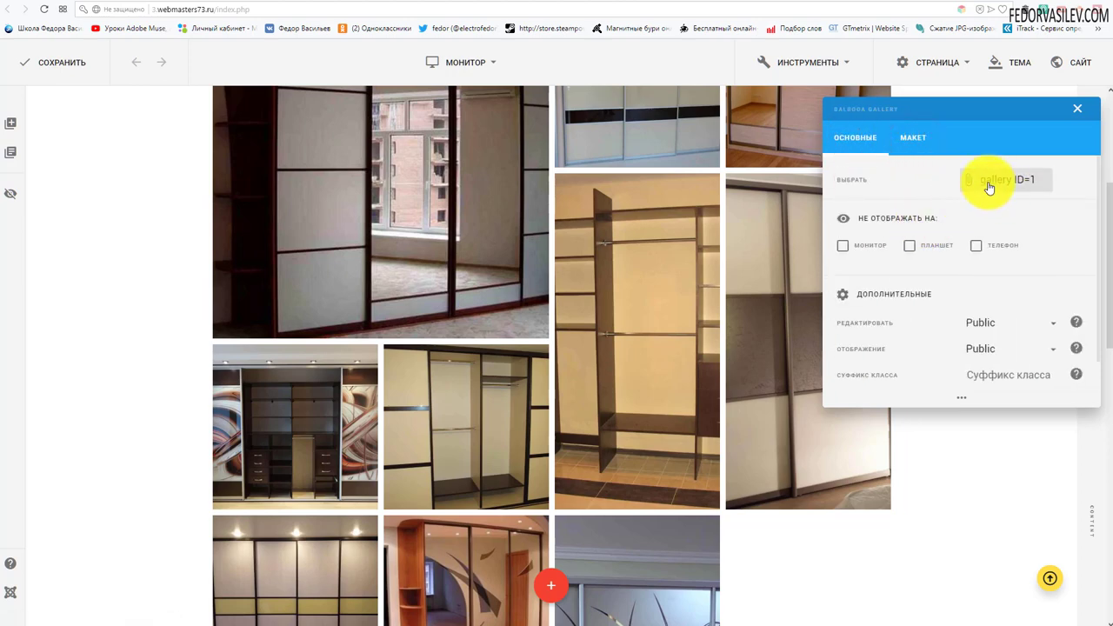
click(1077, 107)
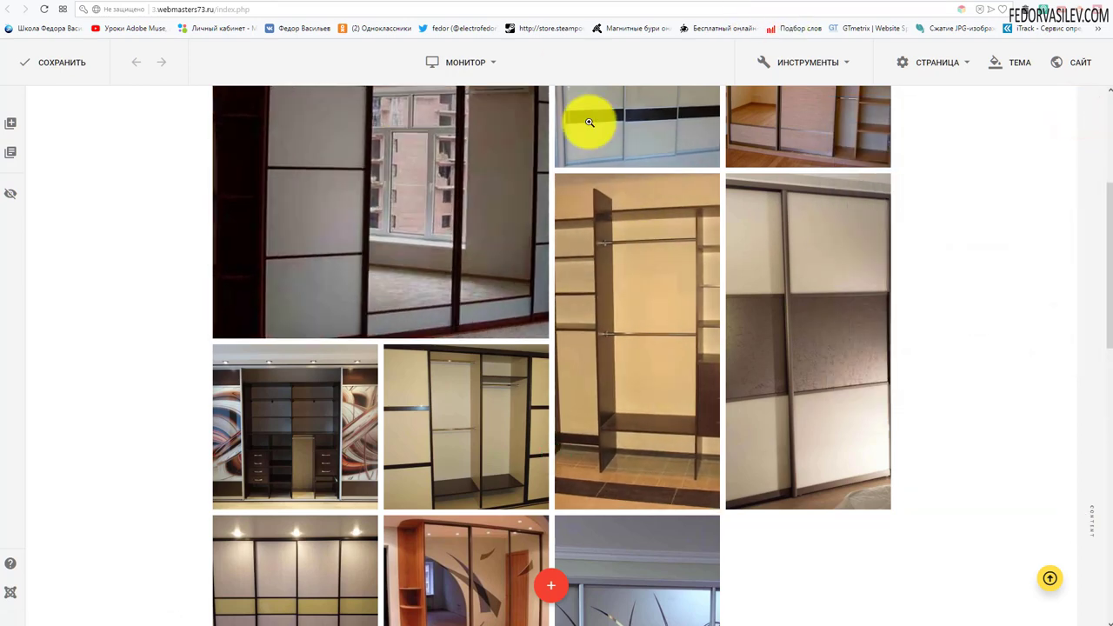
scroll(365, 296, up, 2)
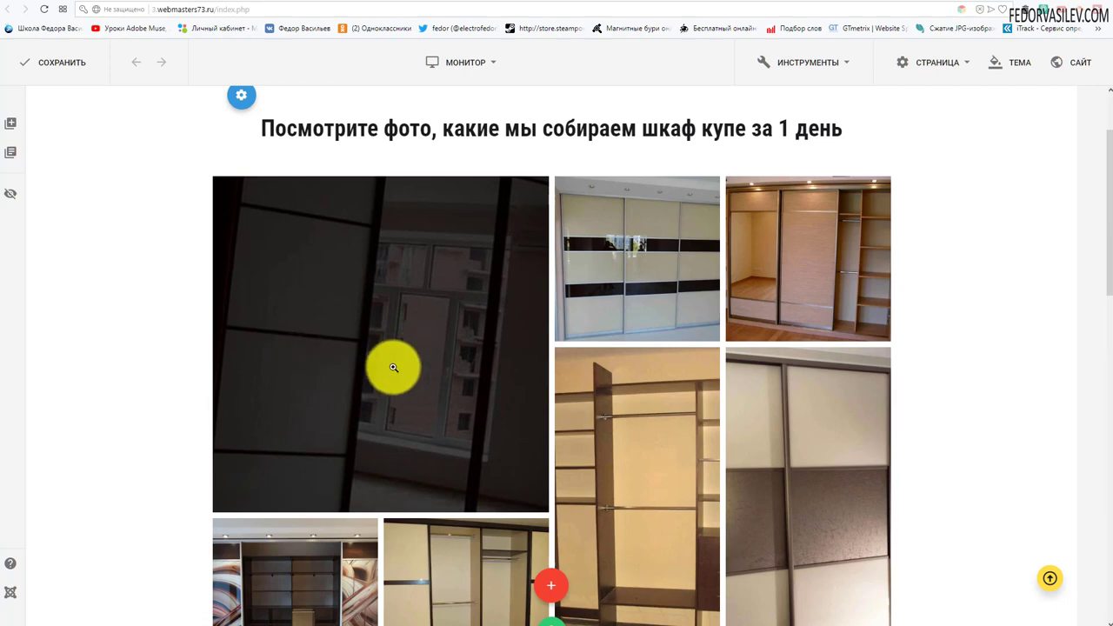
scroll(393, 367, down, 3)
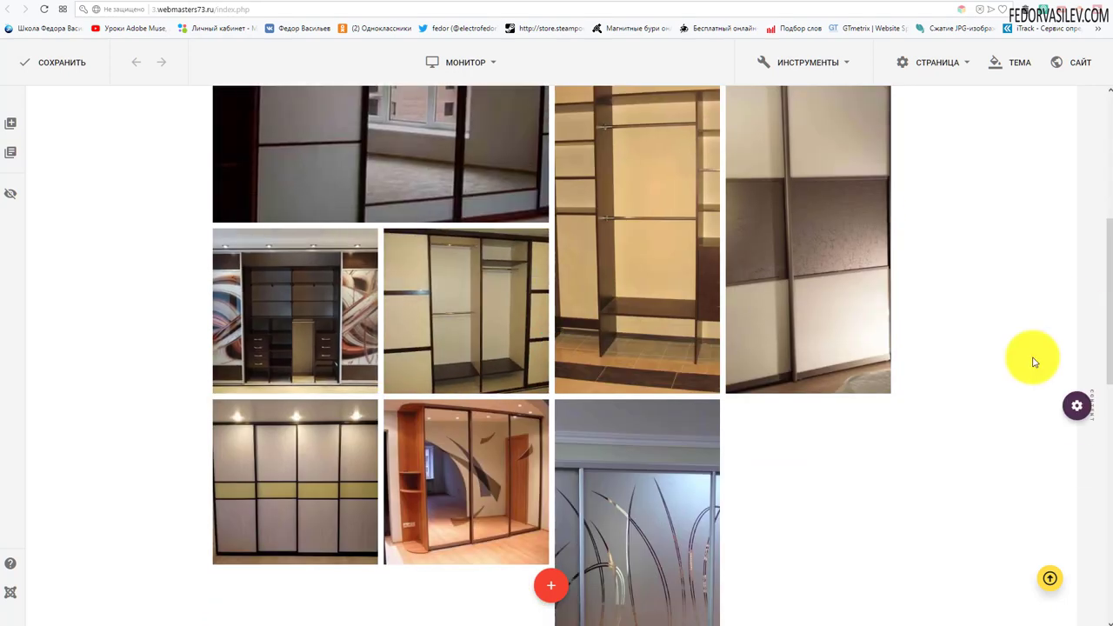
scroll(569, 365, up, 4)
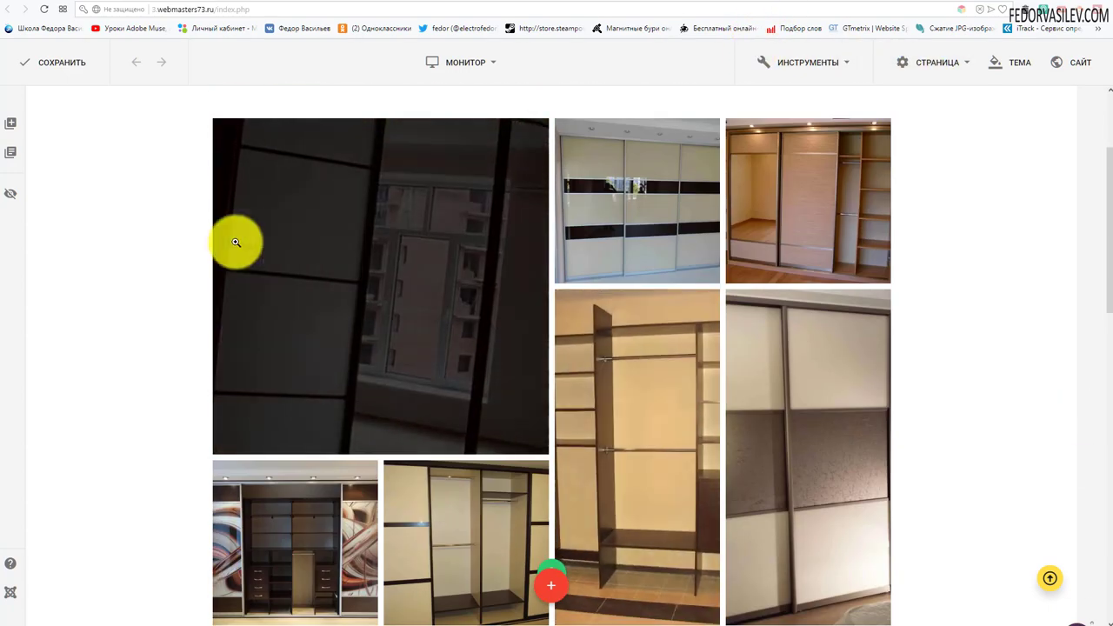
scroll(540, 305, down, 12)
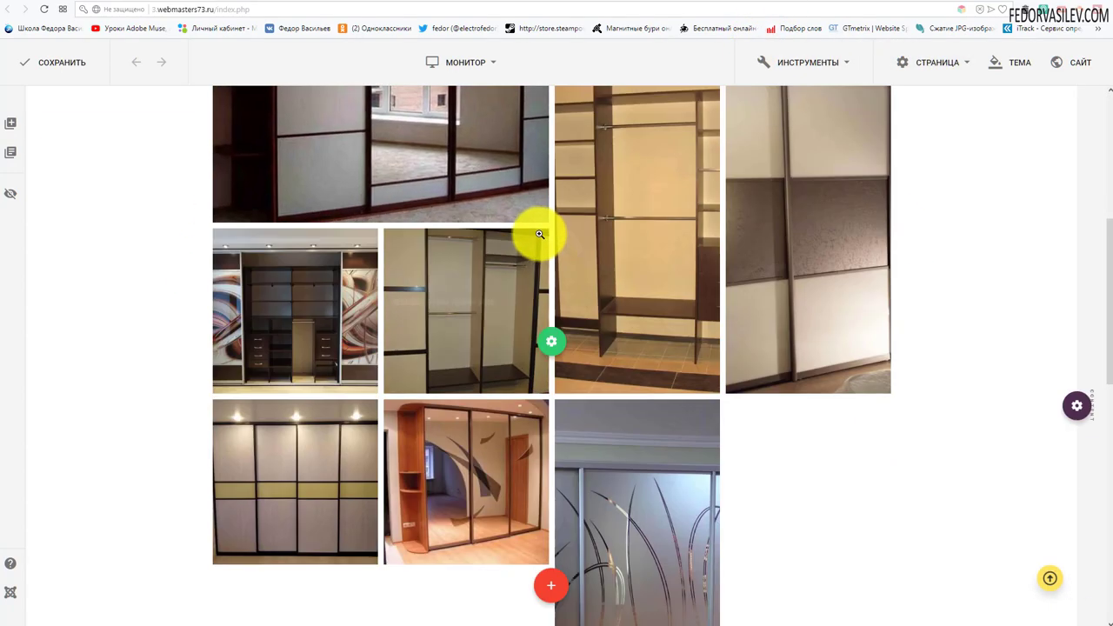
scroll(561, 348, up, 10)
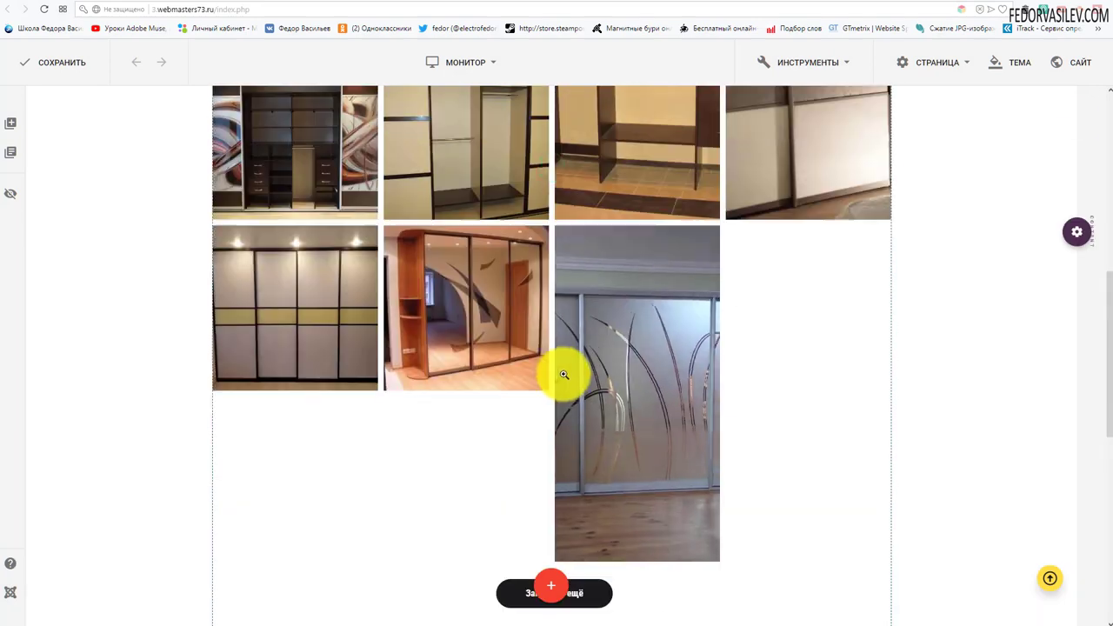
Step: Open the Галерея gallery in Joomla's Gallery component and show the images of its Фото category
click(767, 1)
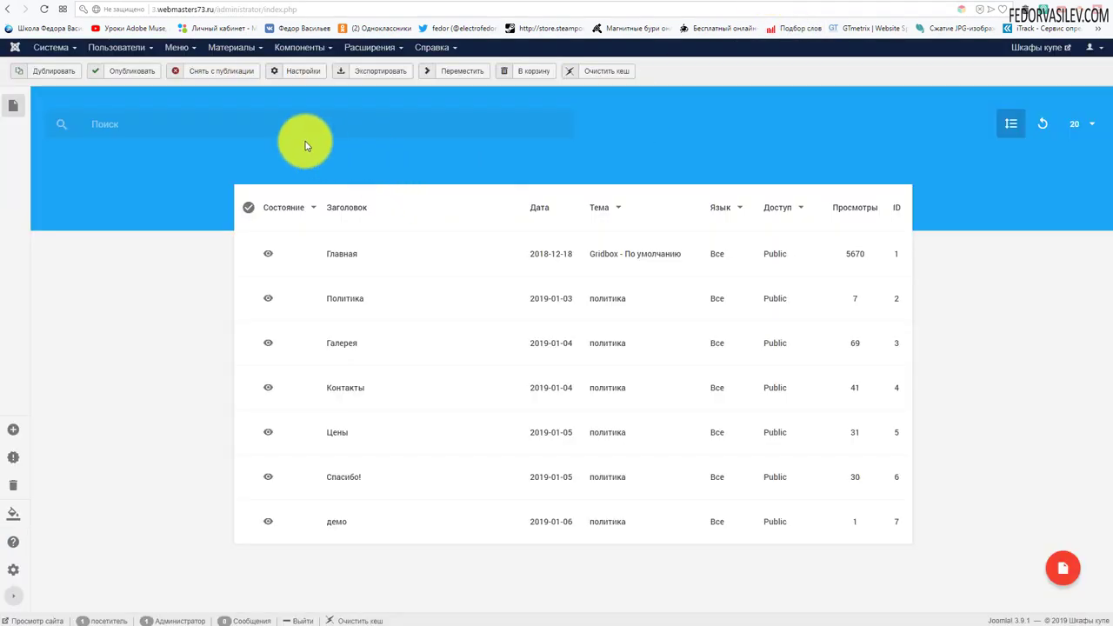
click(310, 50)
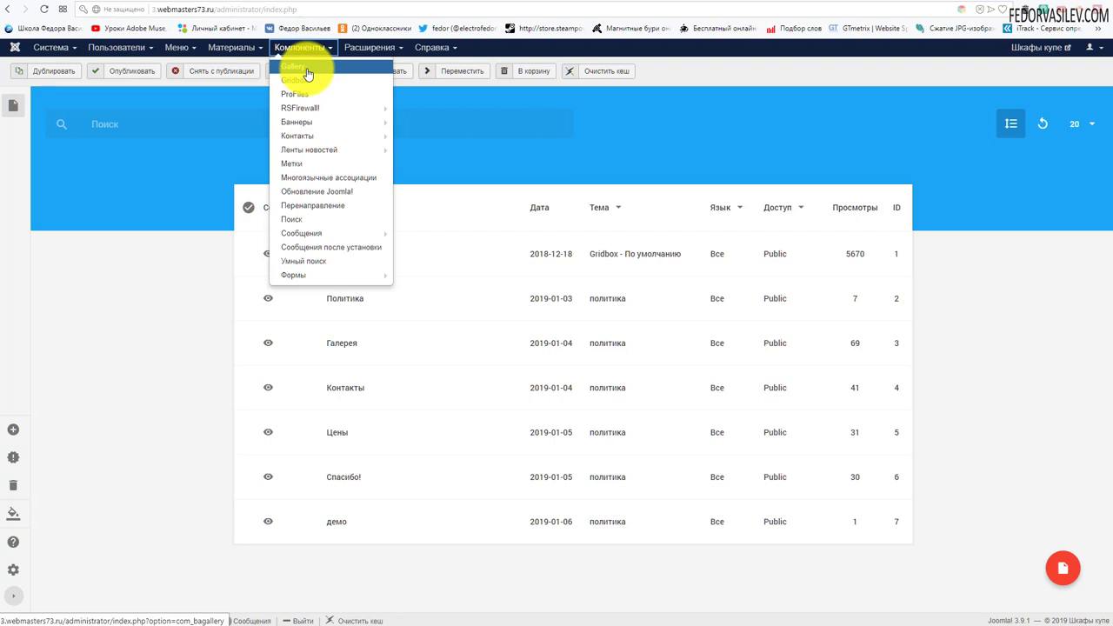
click(307, 72)
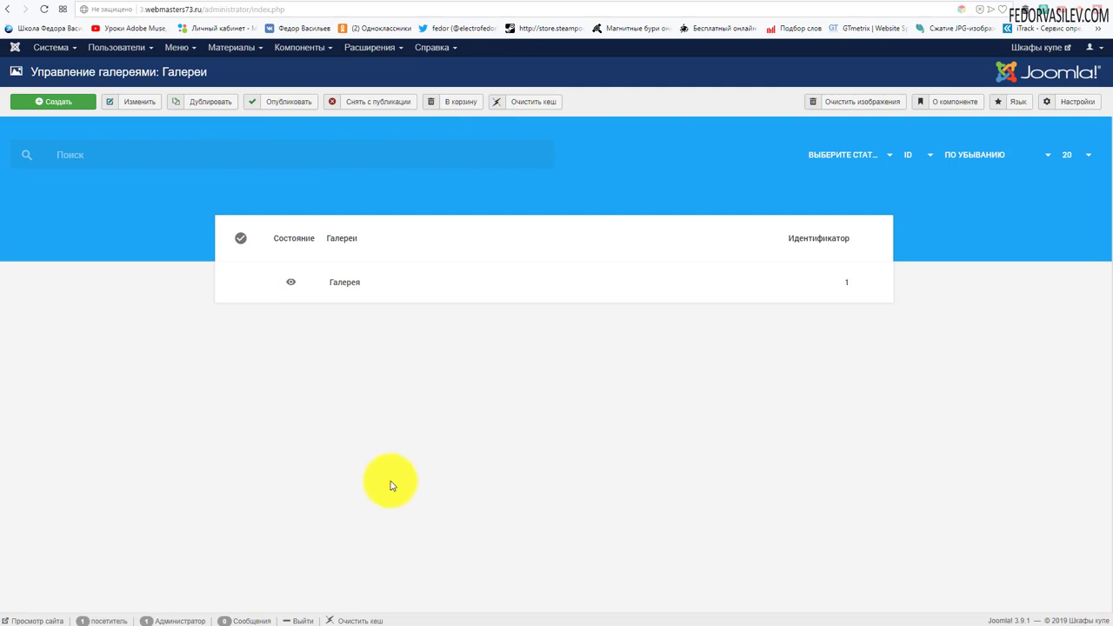
click(345, 283)
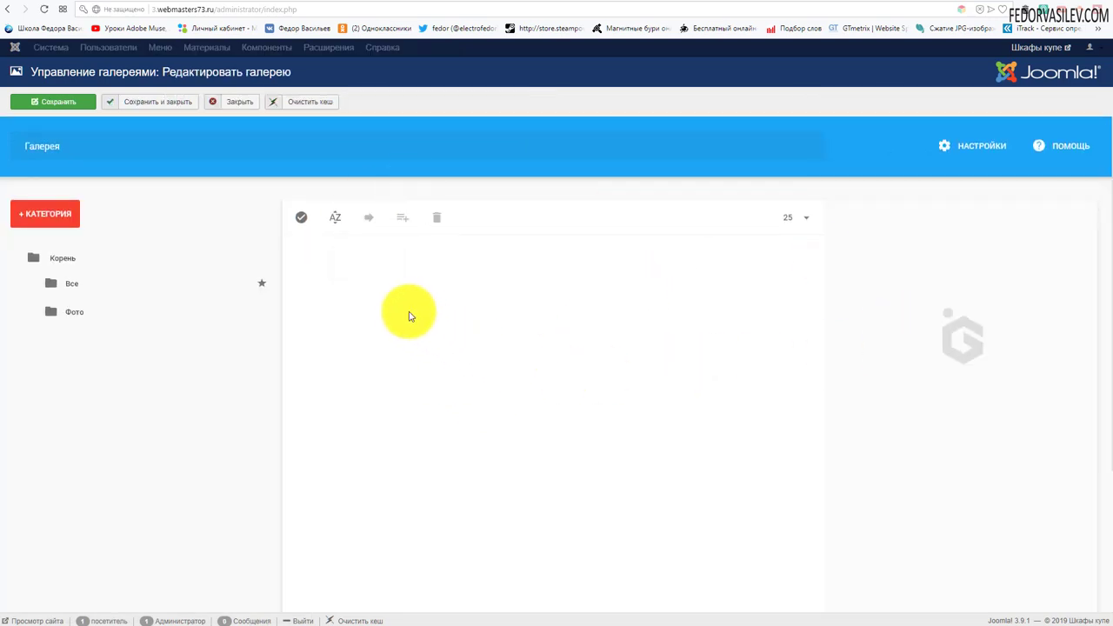
click(75, 313)
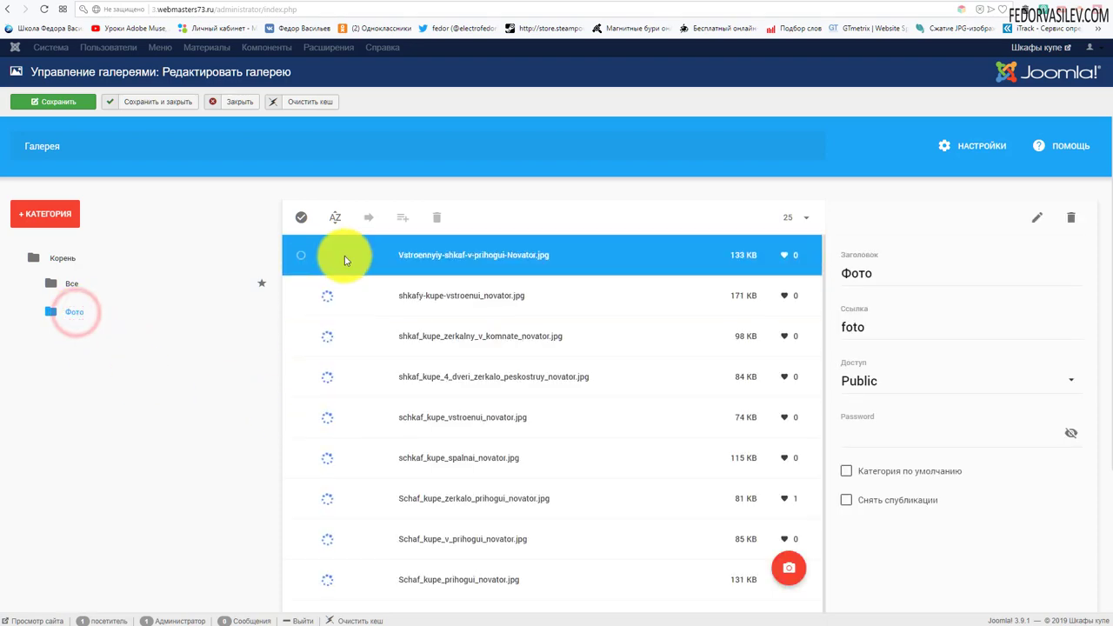
Step: Mark the Vstroennyiy-shkaf-spalnai, Vstroennyiy-shkaf-zerk and napolnenie_schkaf_kupe_5m_prihogai images in the Фото category, and unmark all but the napolnenie_schkaf_kupe_5m_prihogai one
scroll(348, 452, down, 5)
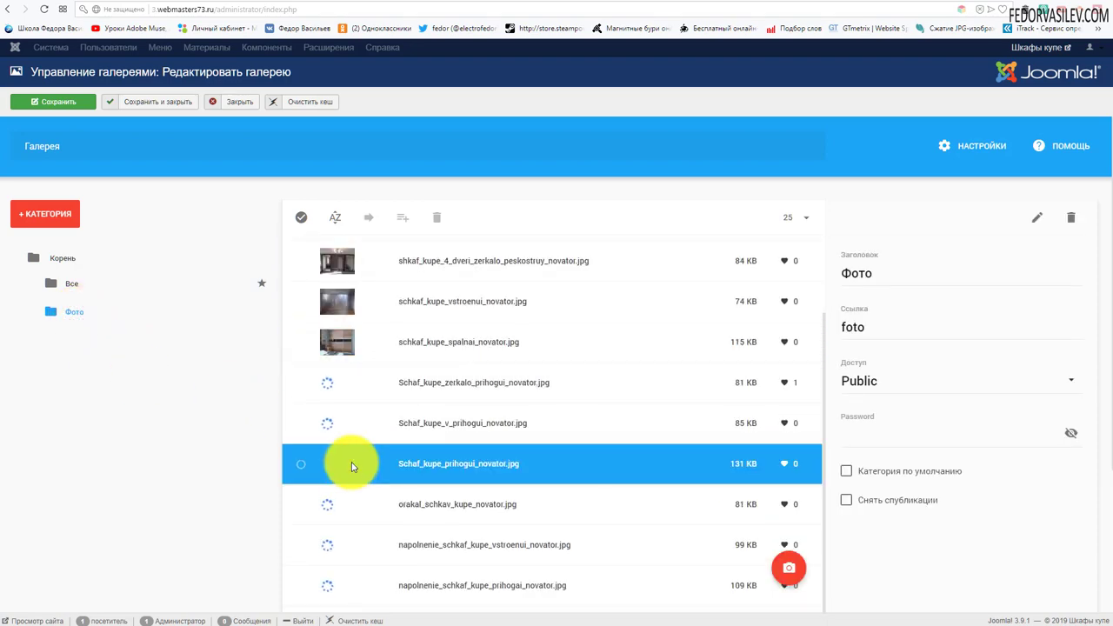
scroll(333, 424, up, 5)
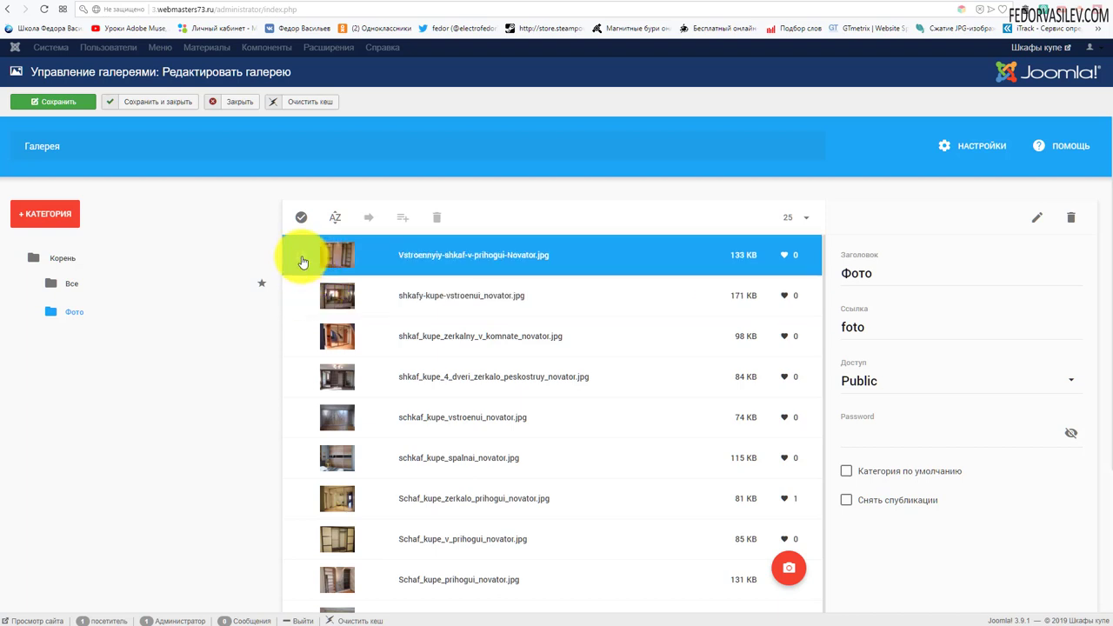
scroll(302, 261, down, 5)
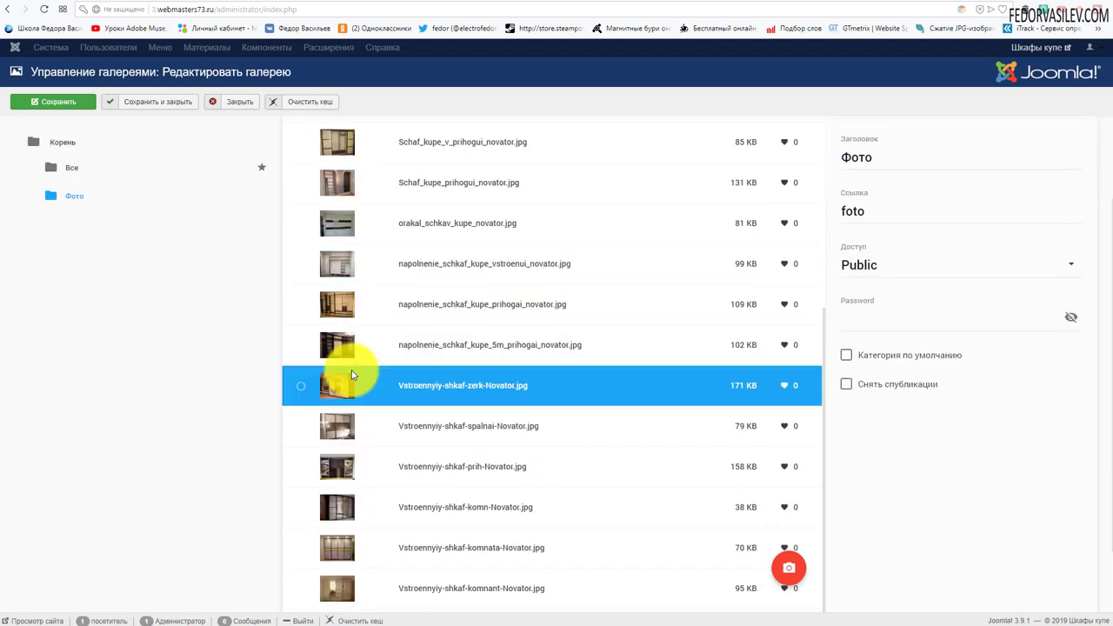
scroll(352, 374, down, 2)
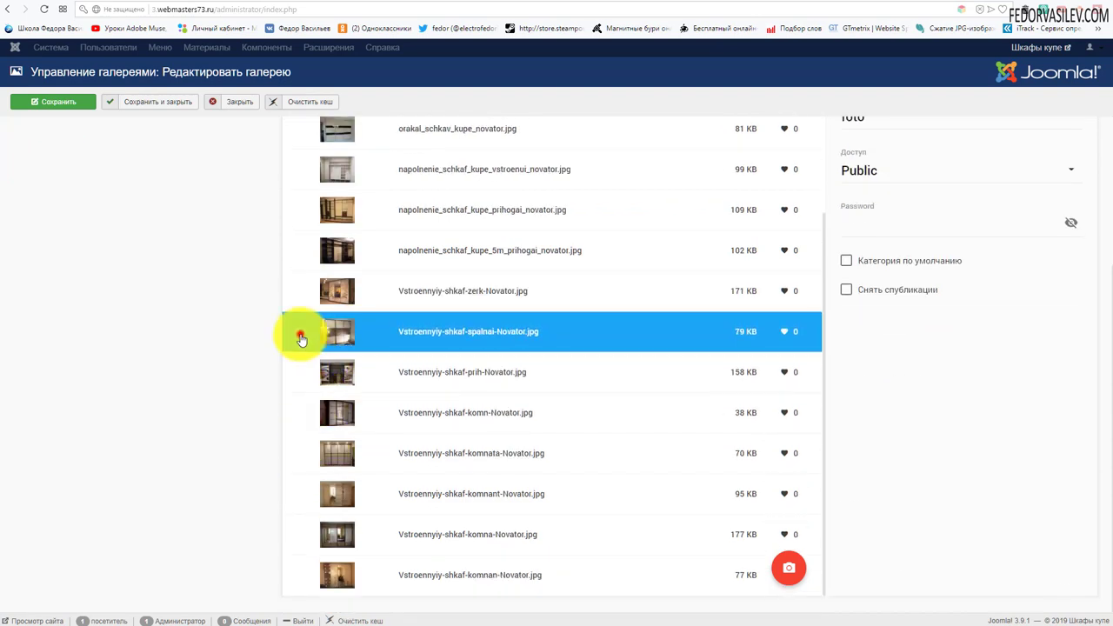
click(300, 337)
click(300, 290)
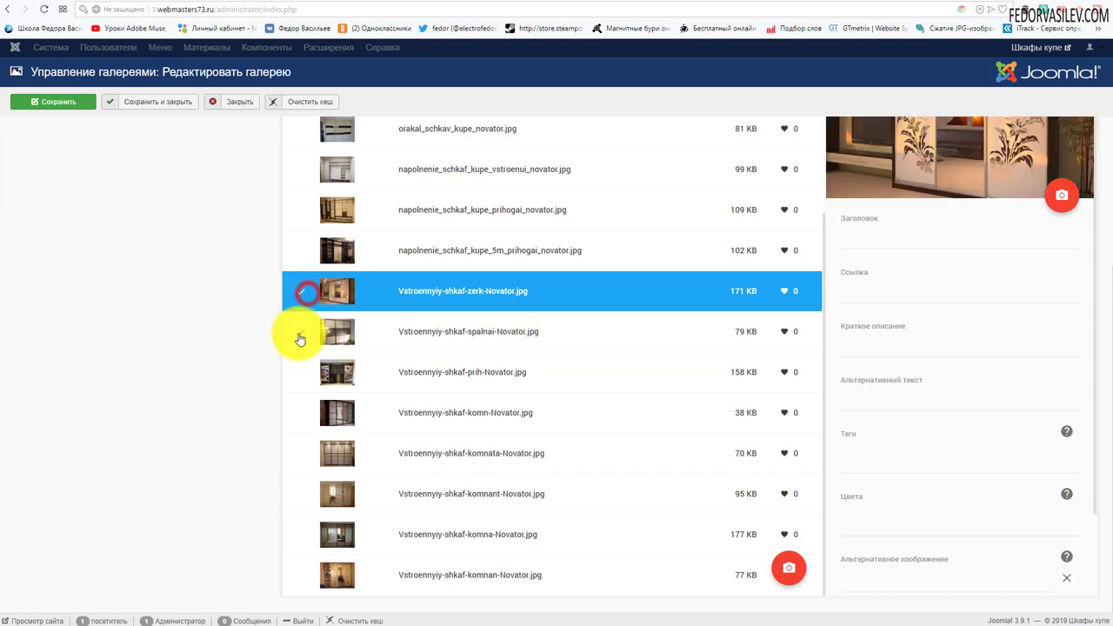
scroll(301, 300, up, 2)
click(312, 365)
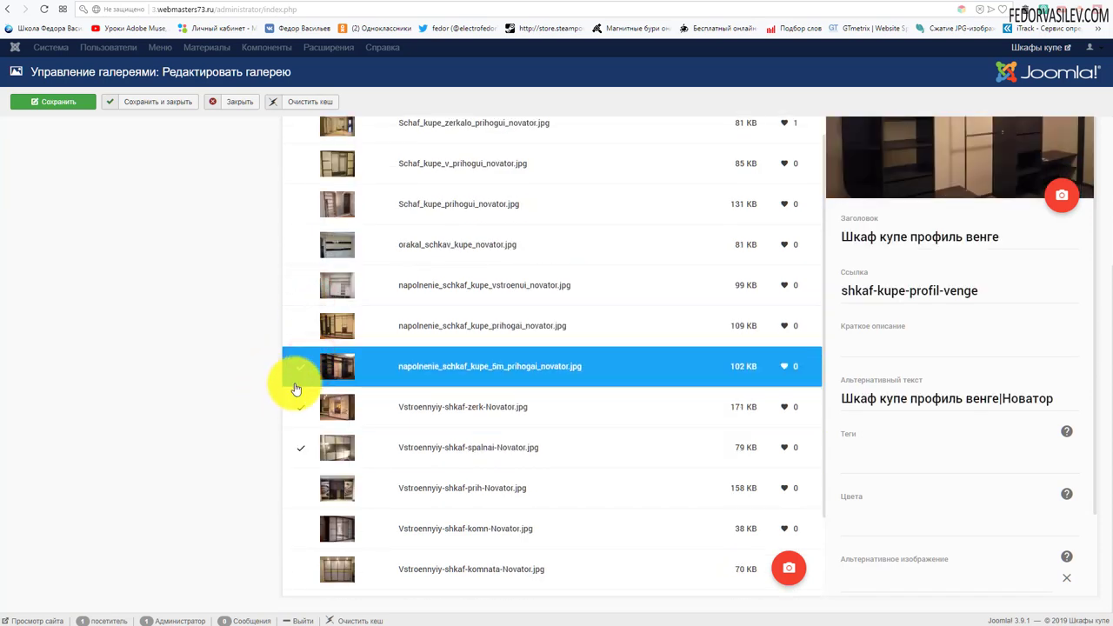
scroll(380, 417, up, 2)
click(310, 522)
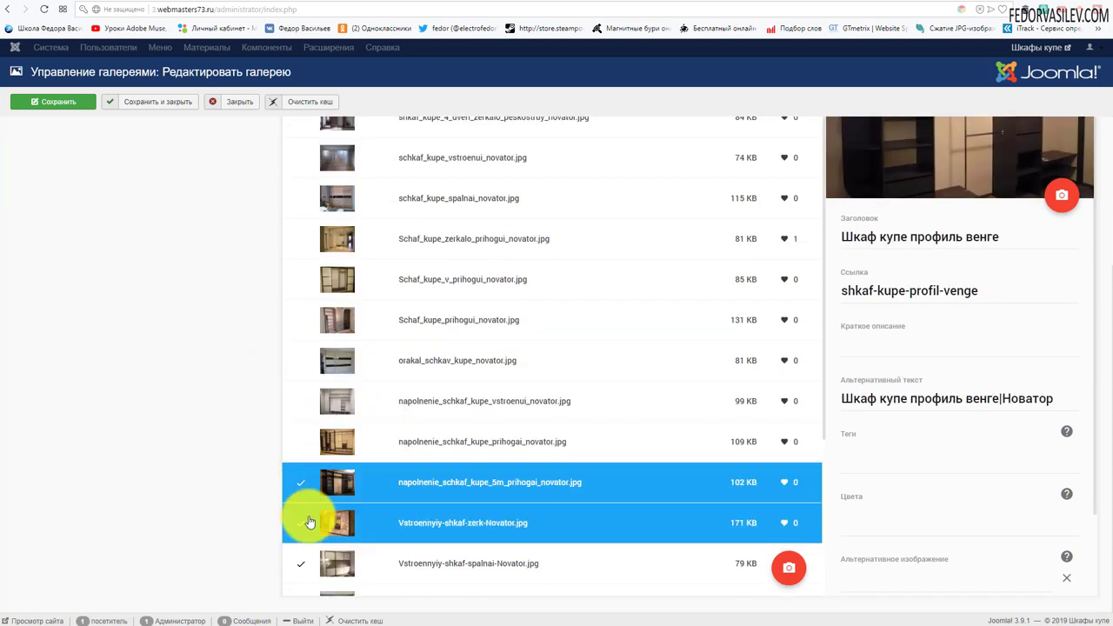
click(300, 563)
click(372, 482)
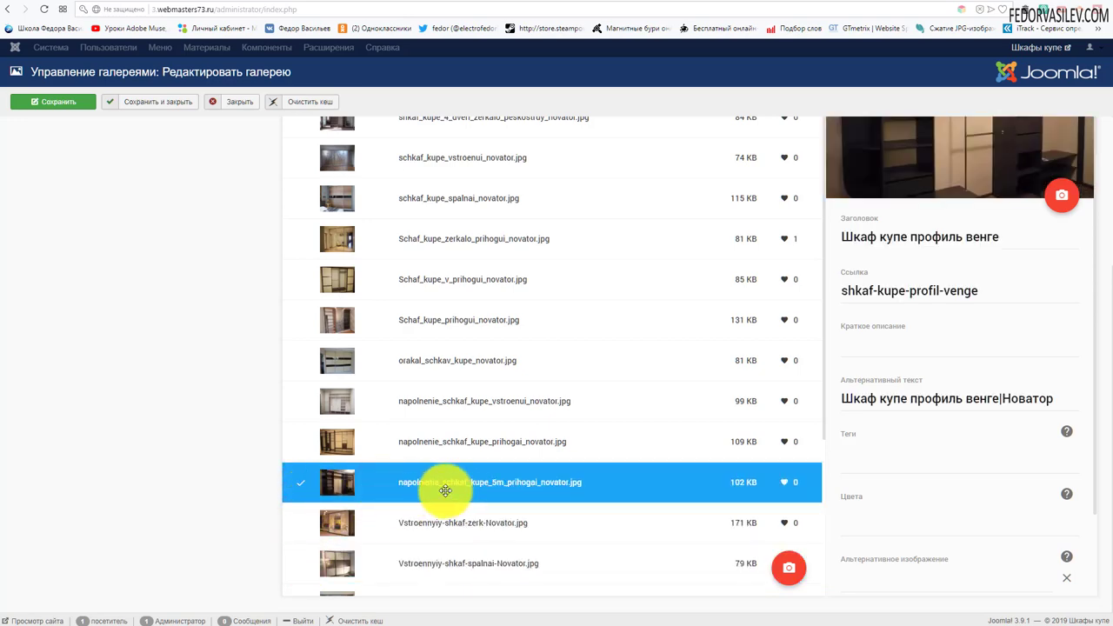
Step: Examine the title, link, short description, alternative text and remaining fields of the napolnenie_schkaf_kupe_5m_prihogai image
scroll(774, 470, up, 5)
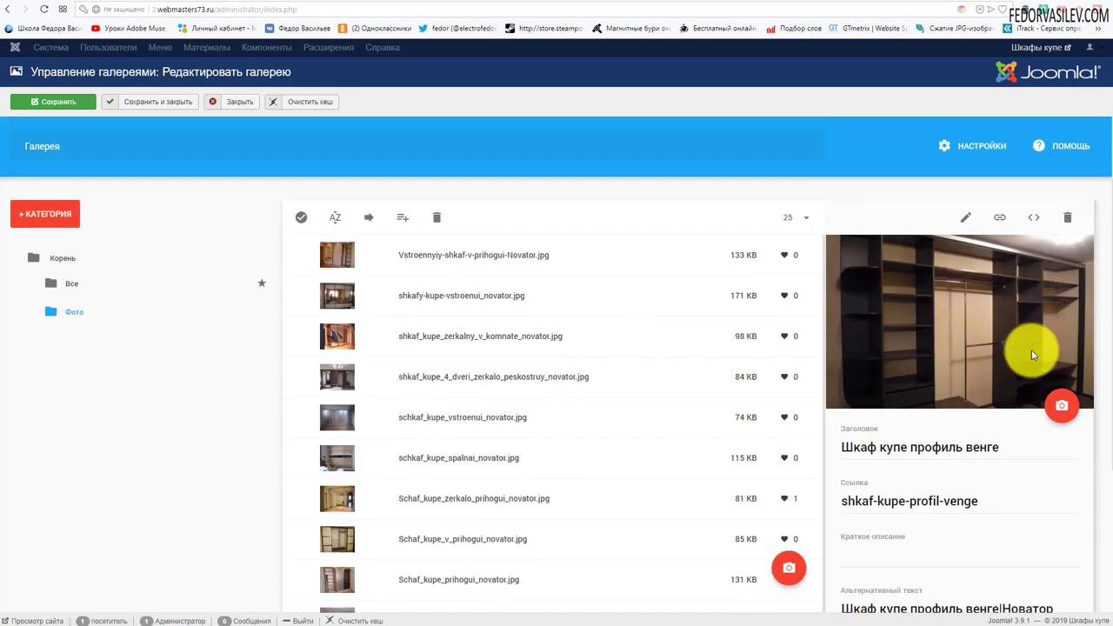
scroll(982, 338, down, 1)
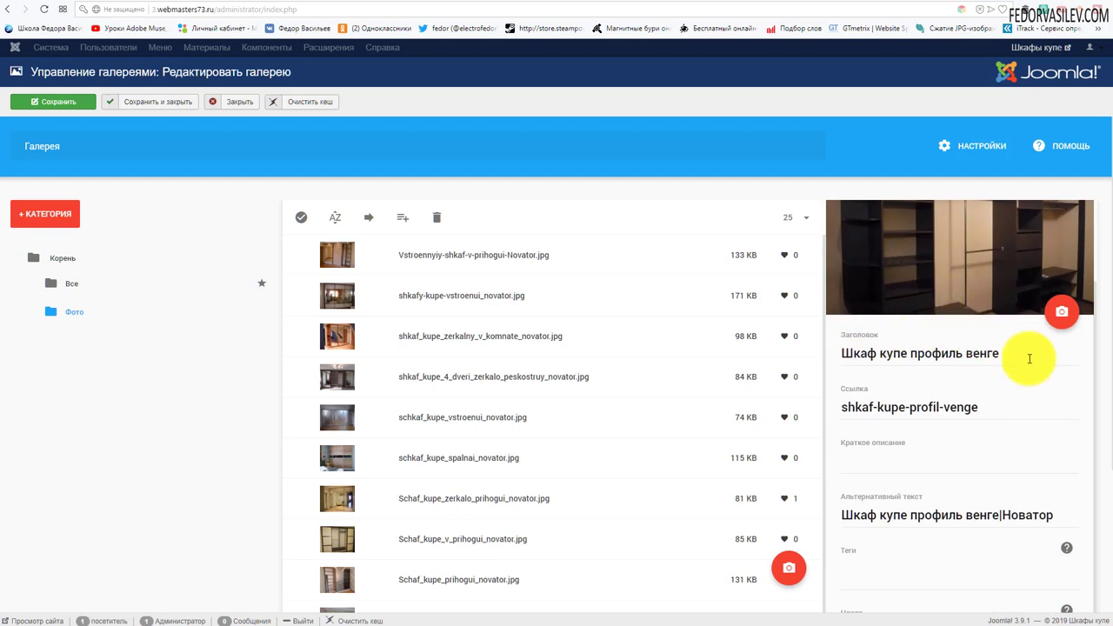
drag(1021, 354, 844, 355)
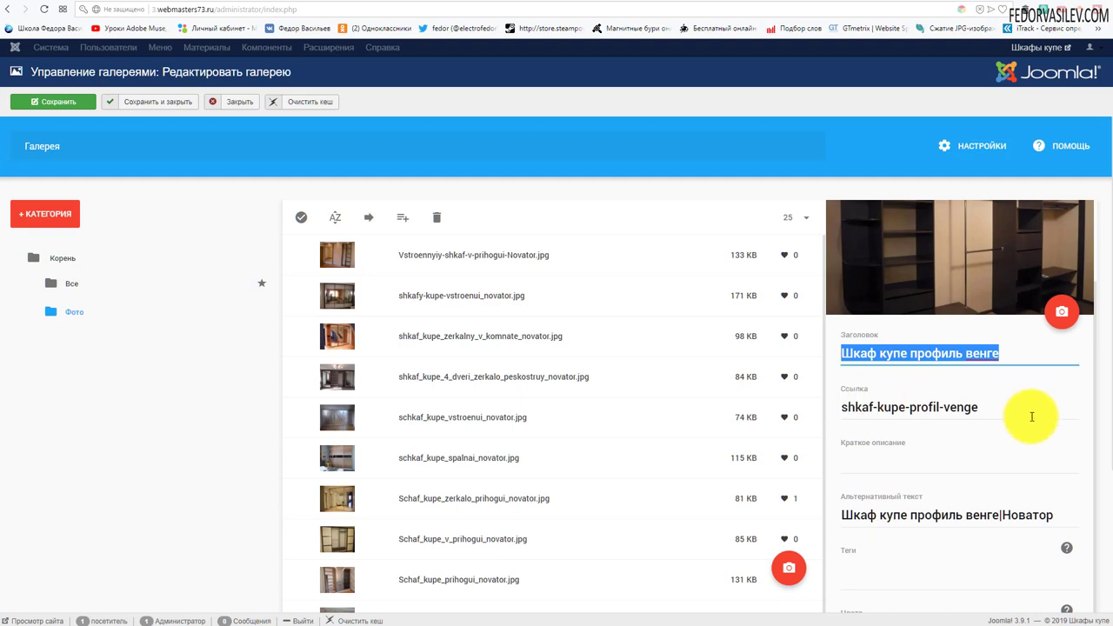
drag(997, 409, 835, 410)
scroll(931, 293, down, 2)
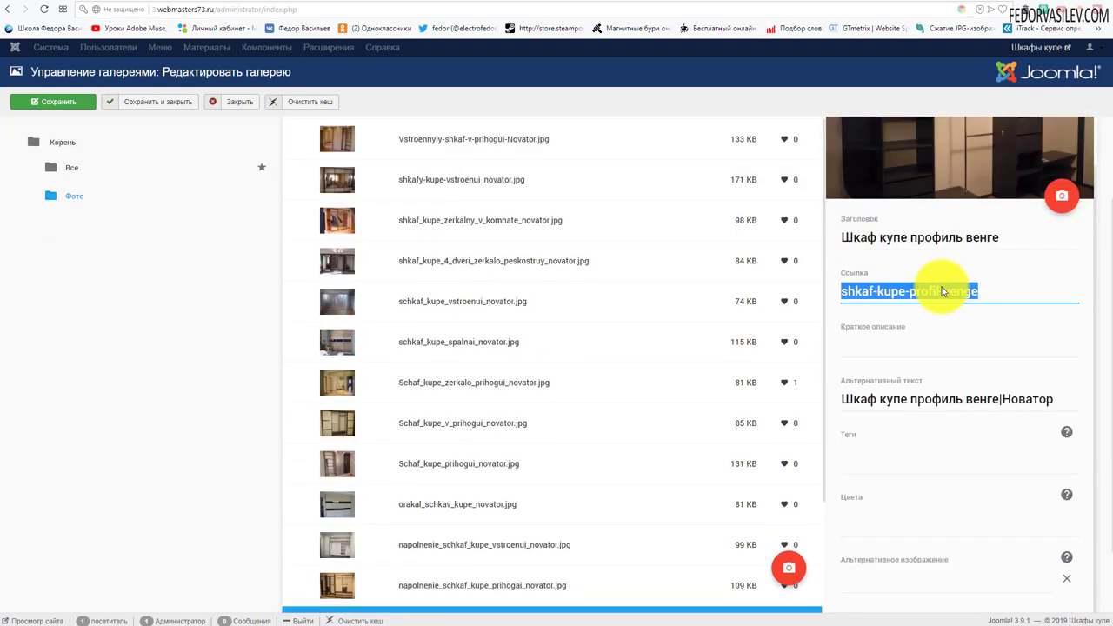
scroll(879, 334, up, 2)
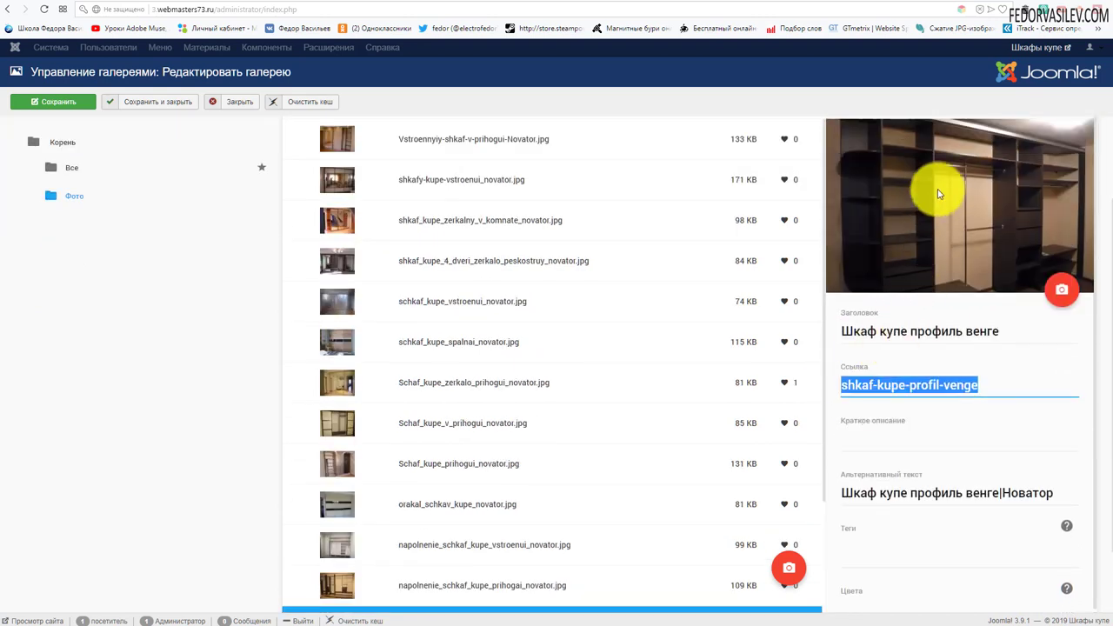
click(861, 441)
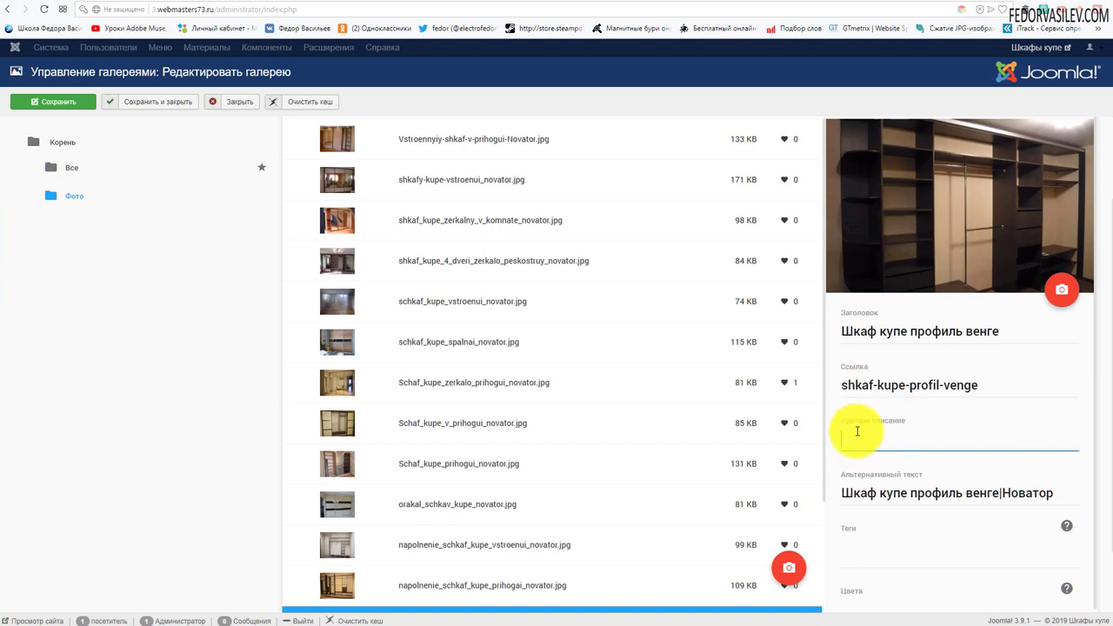
scroll(904, 409, down, 1)
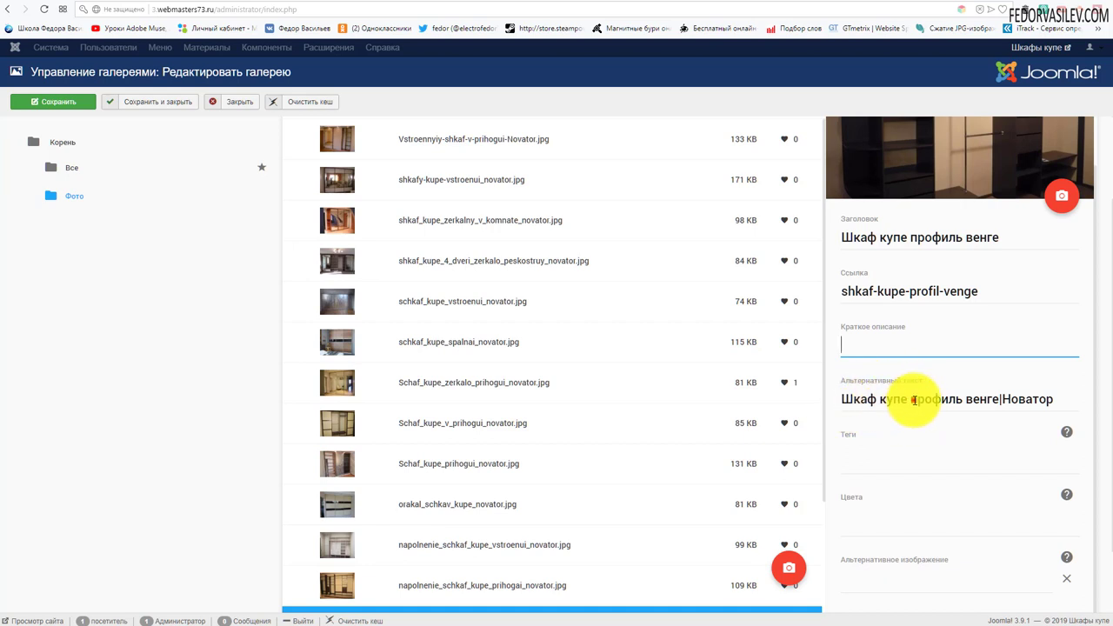
click(913, 400)
drag(1069, 402, 851, 400)
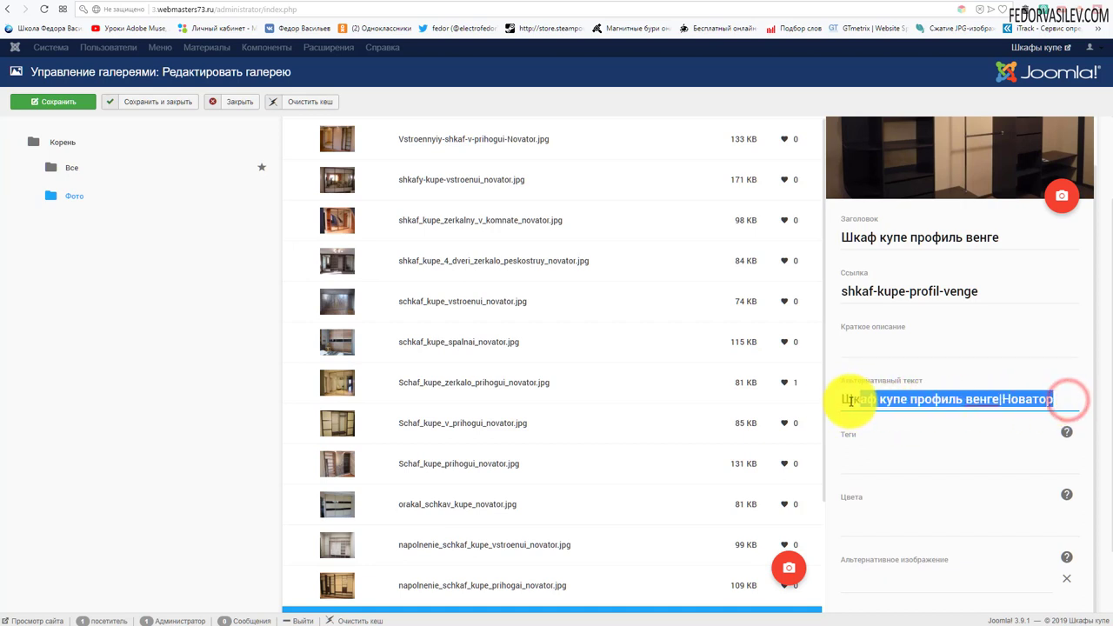
scroll(851, 400, down, 1)
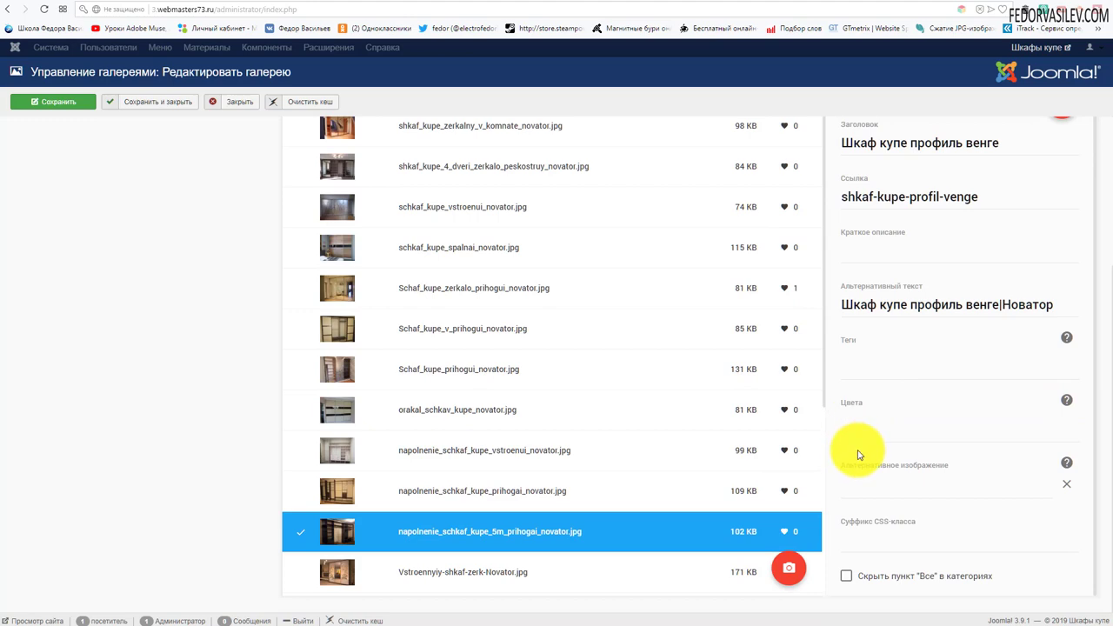
scroll(899, 322, up, 3)
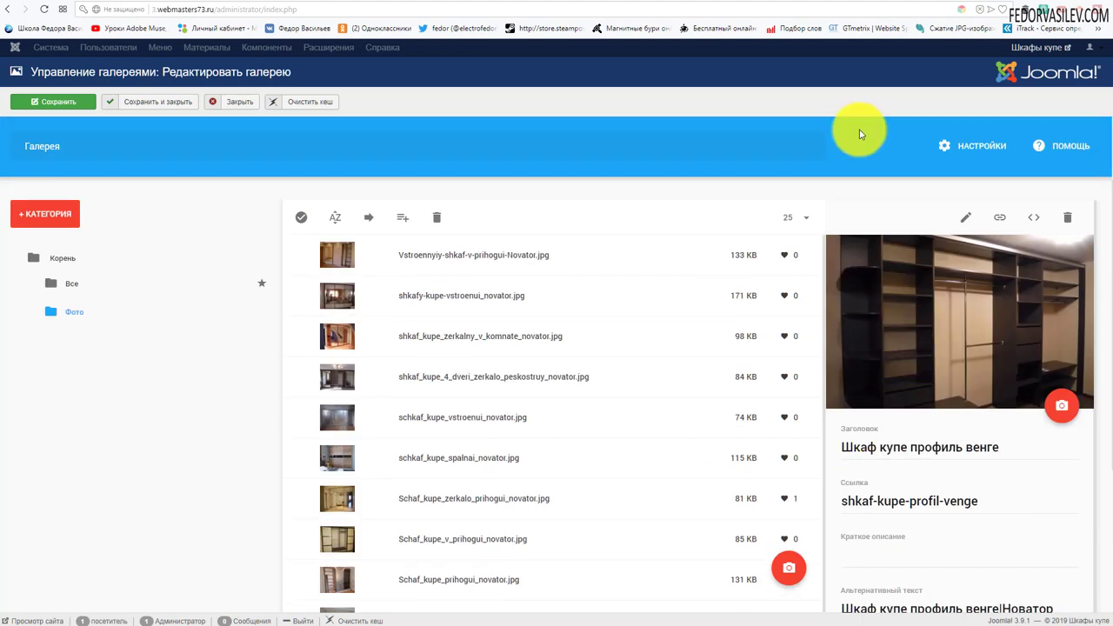
Step: Switch to the live site, open Галерея from the homepage footer, and enlarge the Зеркальный шкаф купе в прихожую photo to check its caption
click(817, 3)
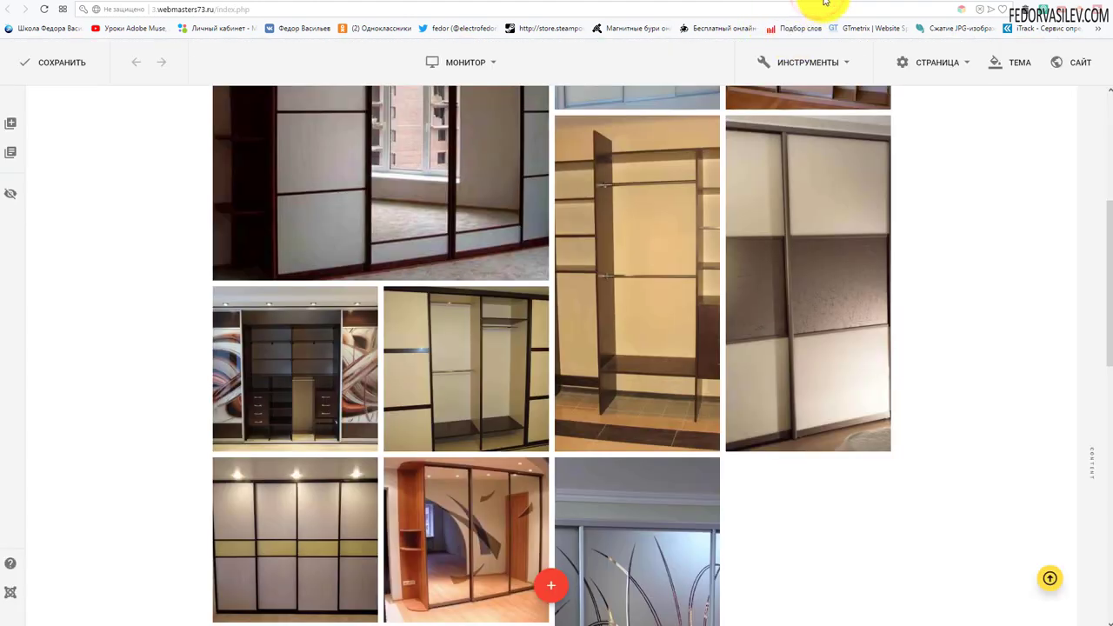
click(824, 3)
scroll(567, 194, up, 15)
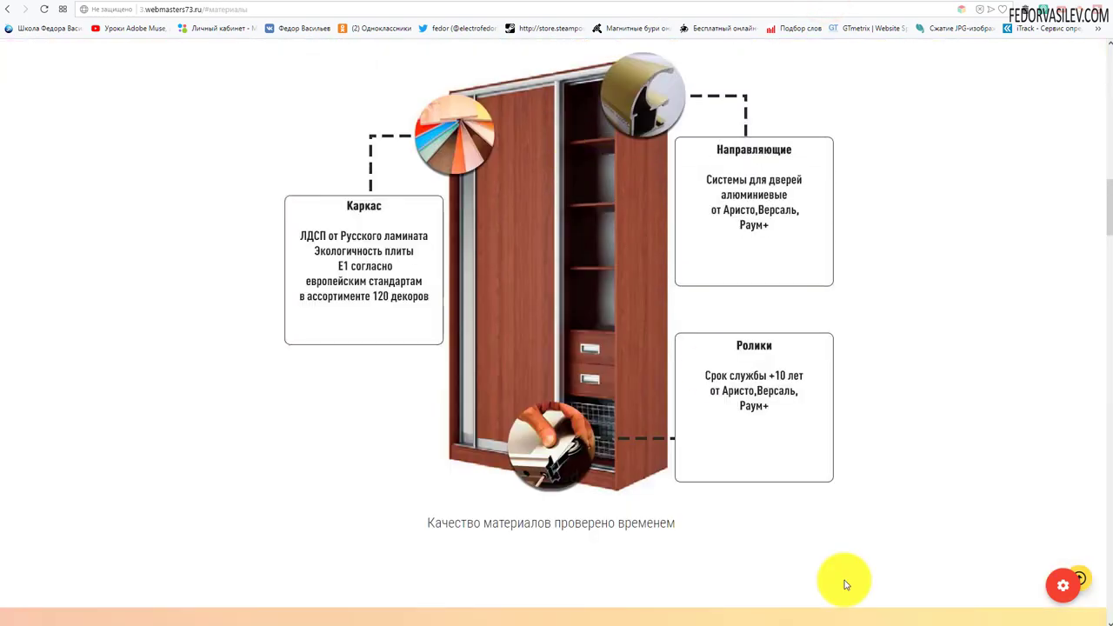
click(1107, 591)
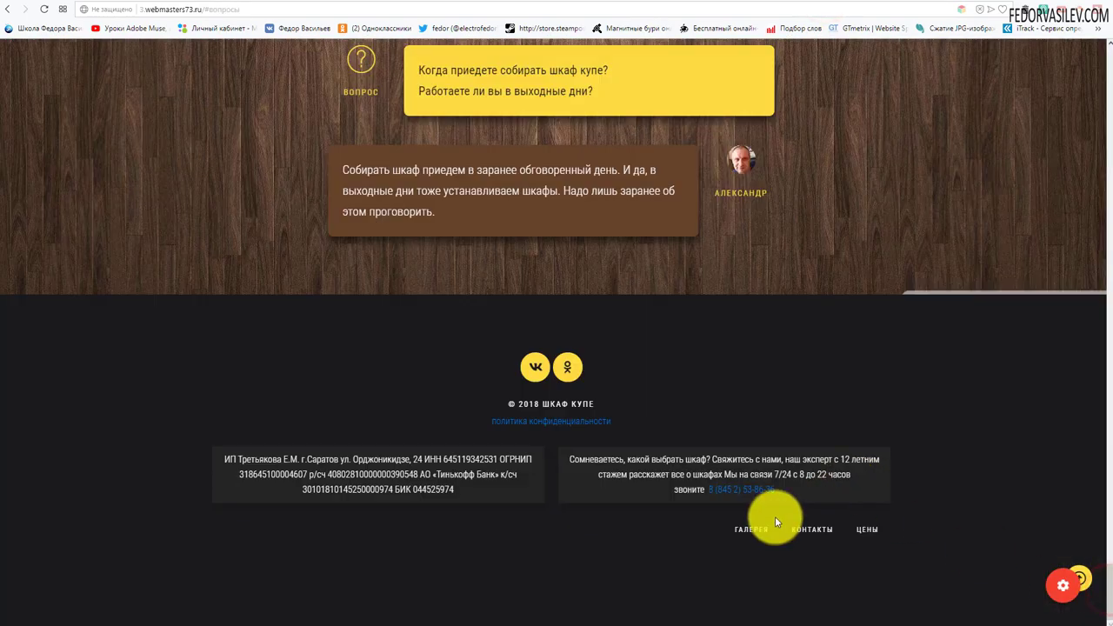
click(761, 527)
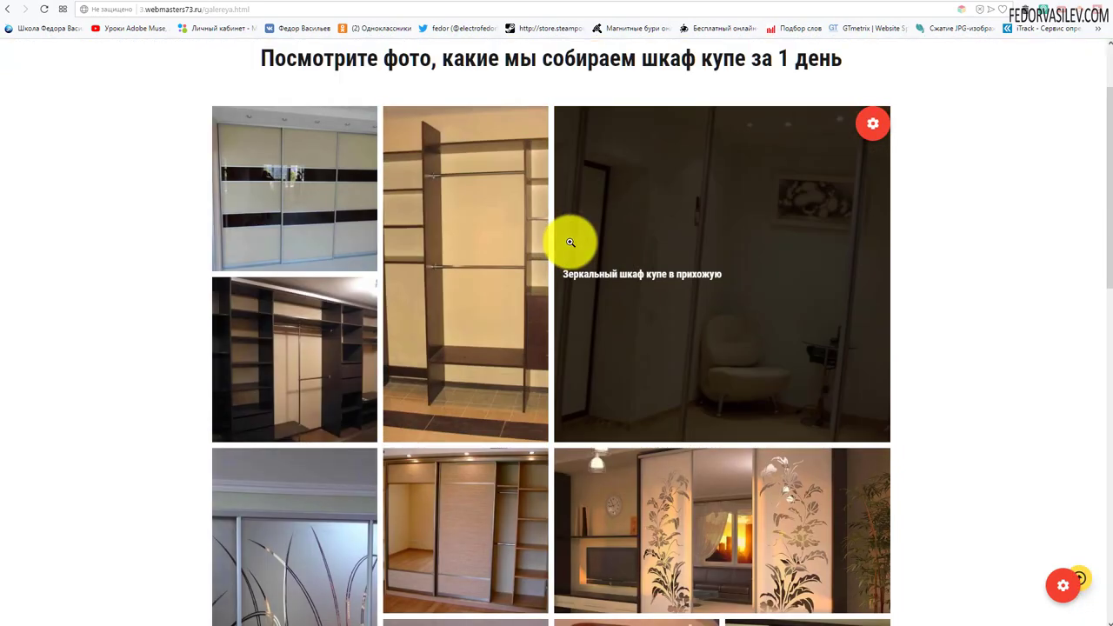
click(611, 225)
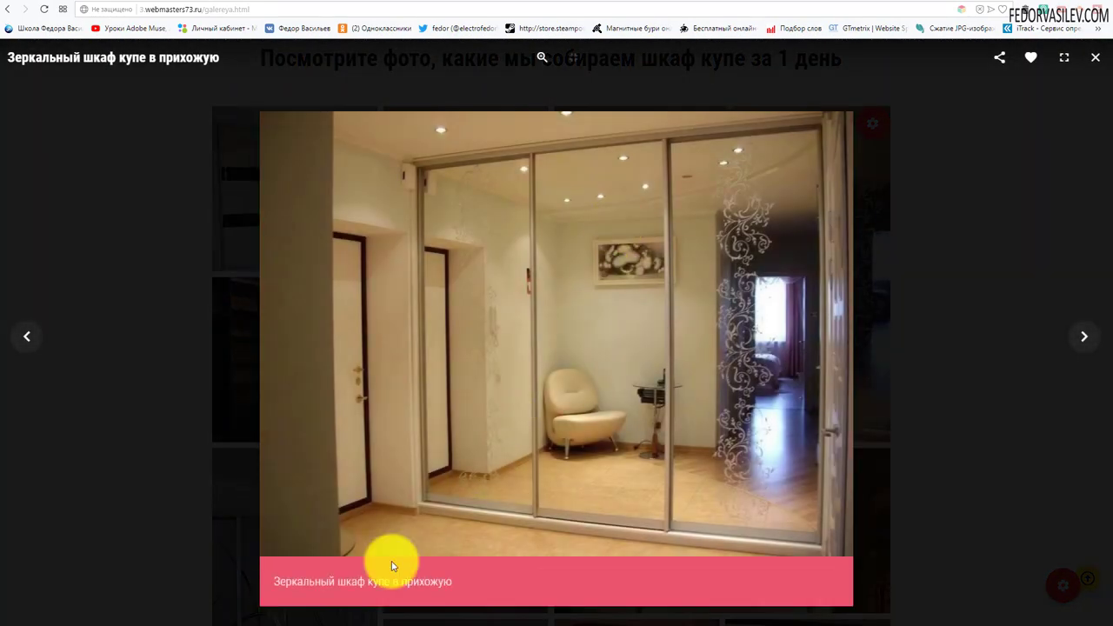
drag(310, 581, 420, 585)
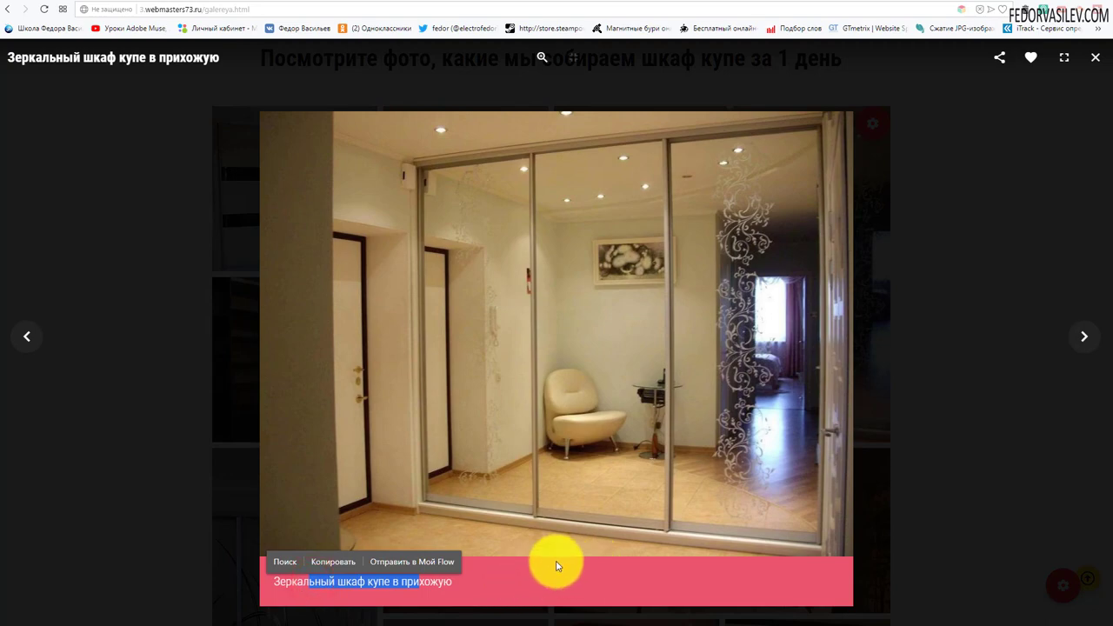
click(918, 393)
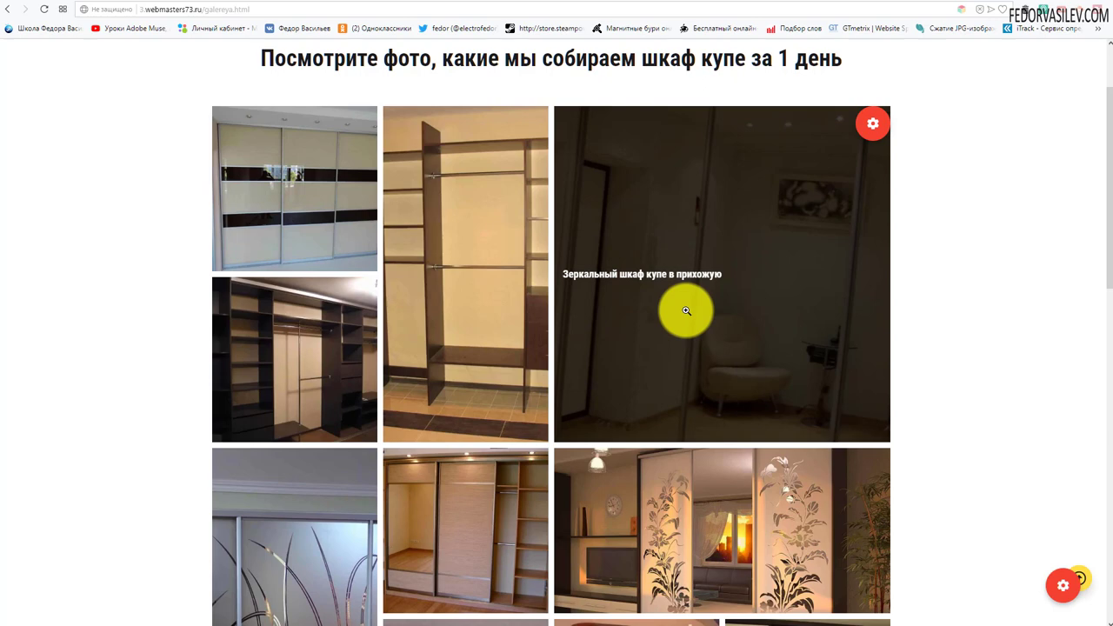
Step: Return to the Gallery component and review the napolnenie_schkaf_kupe_5m_prihogai image's title and other text fields
click(780, 2)
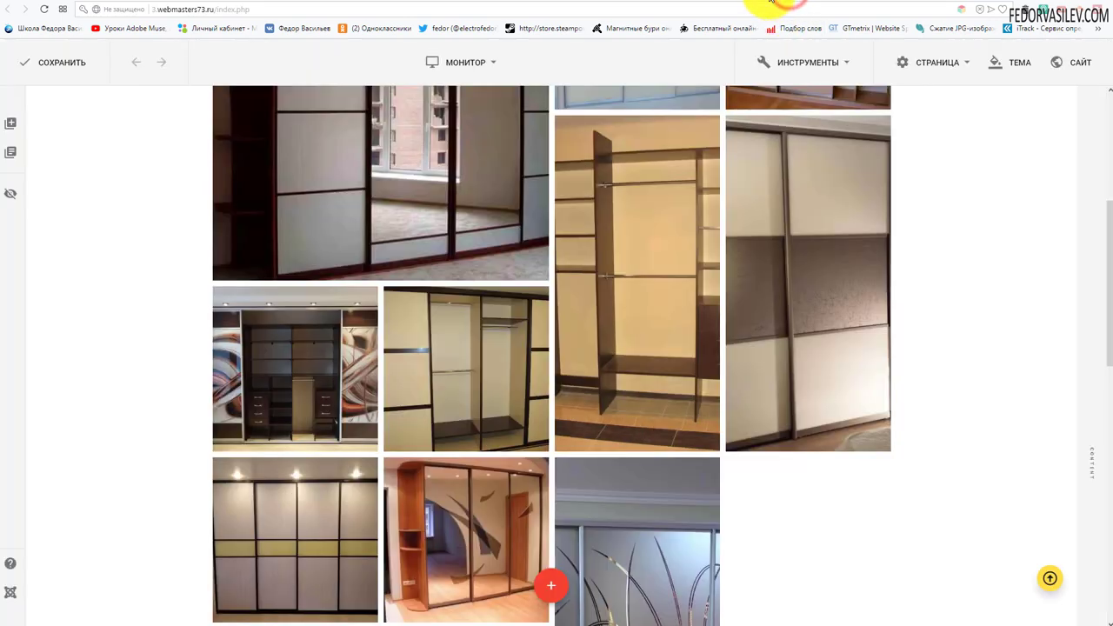
click(770, 1)
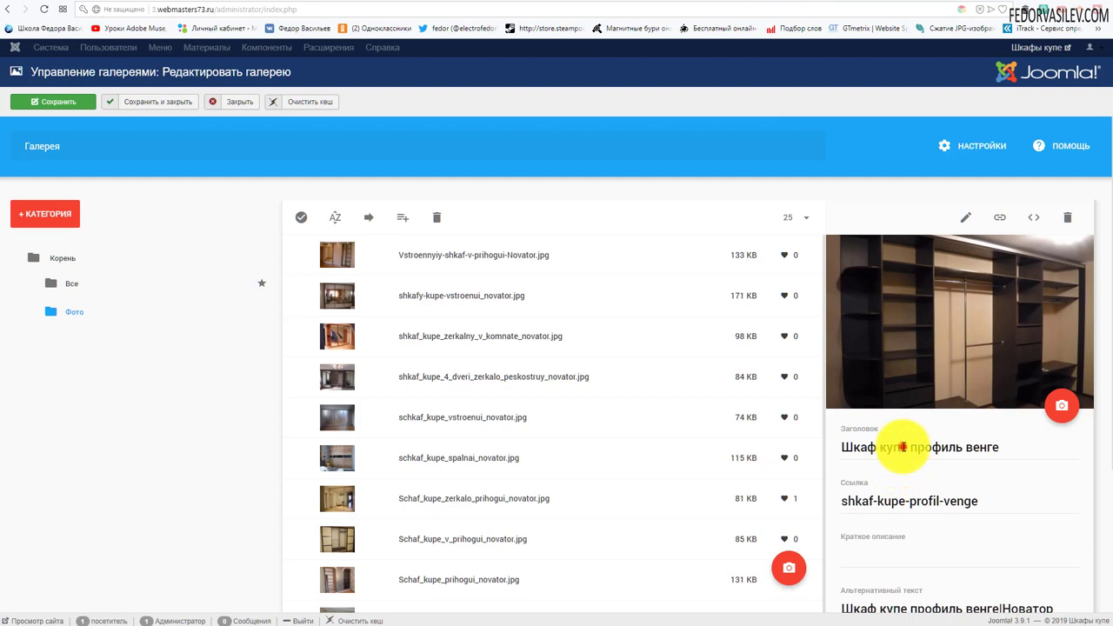
drag(1005, 445, 819, 447)
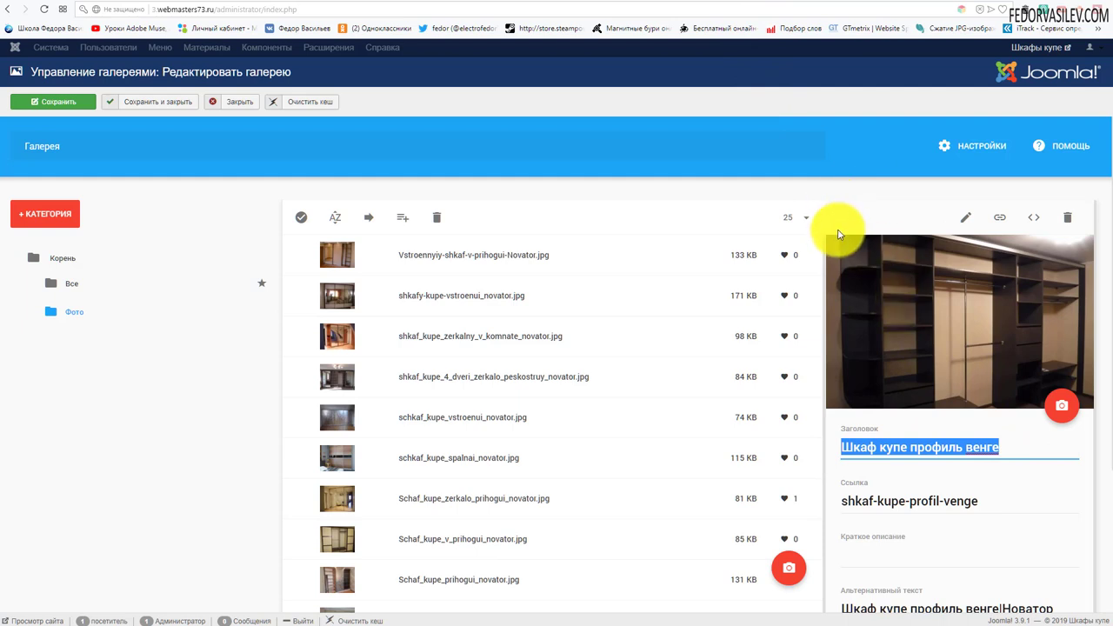
click(845, 446)
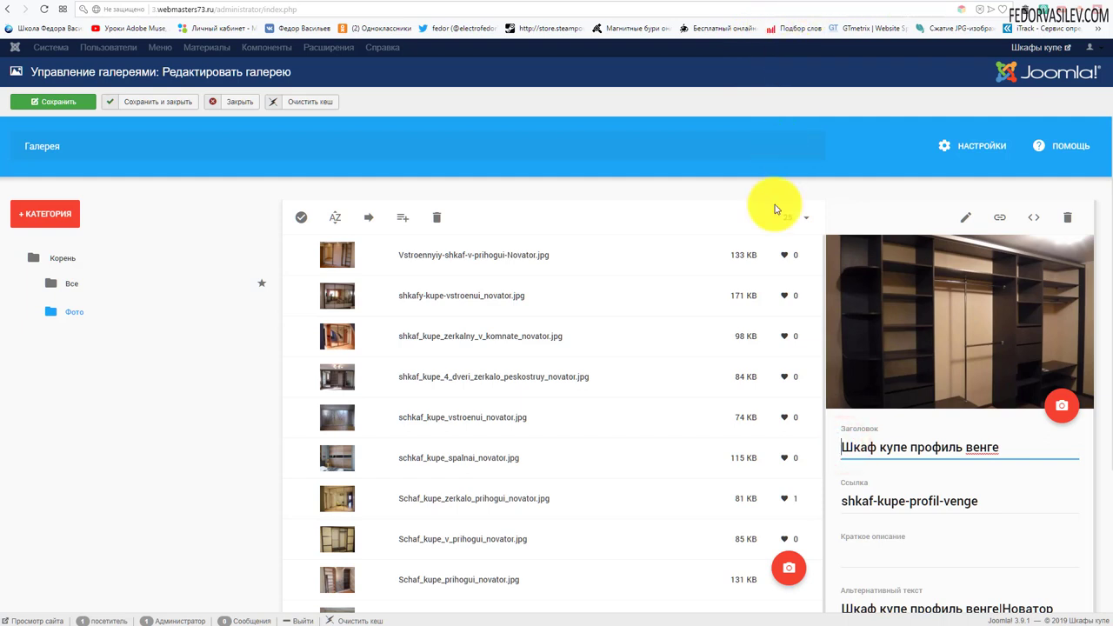
scroll(909, 452, down, 1)
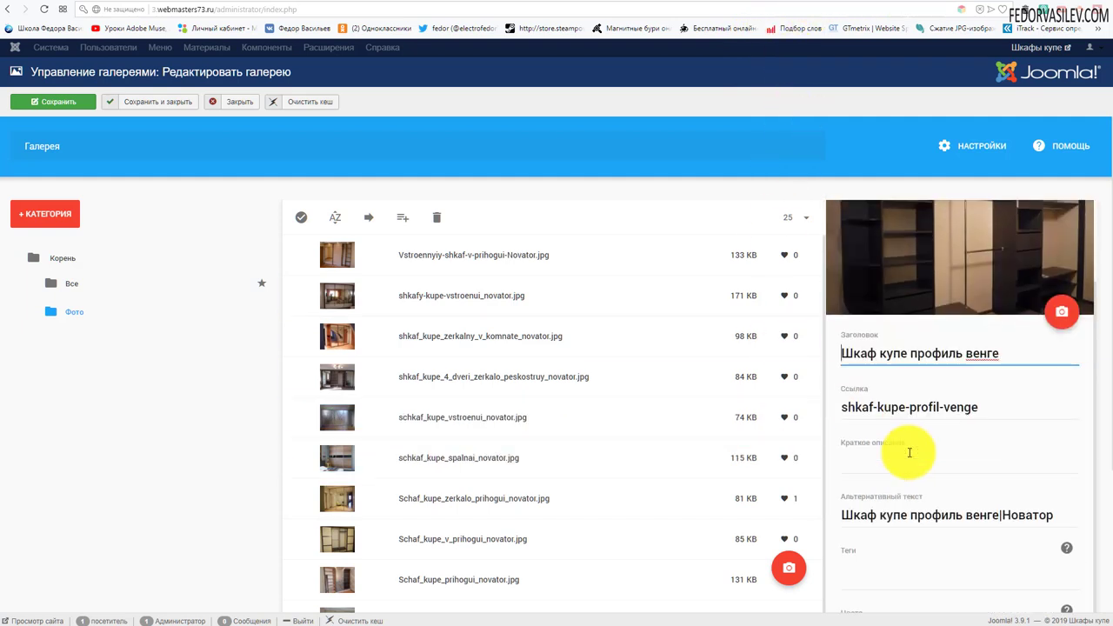
scroll(909, 452, up, 1)
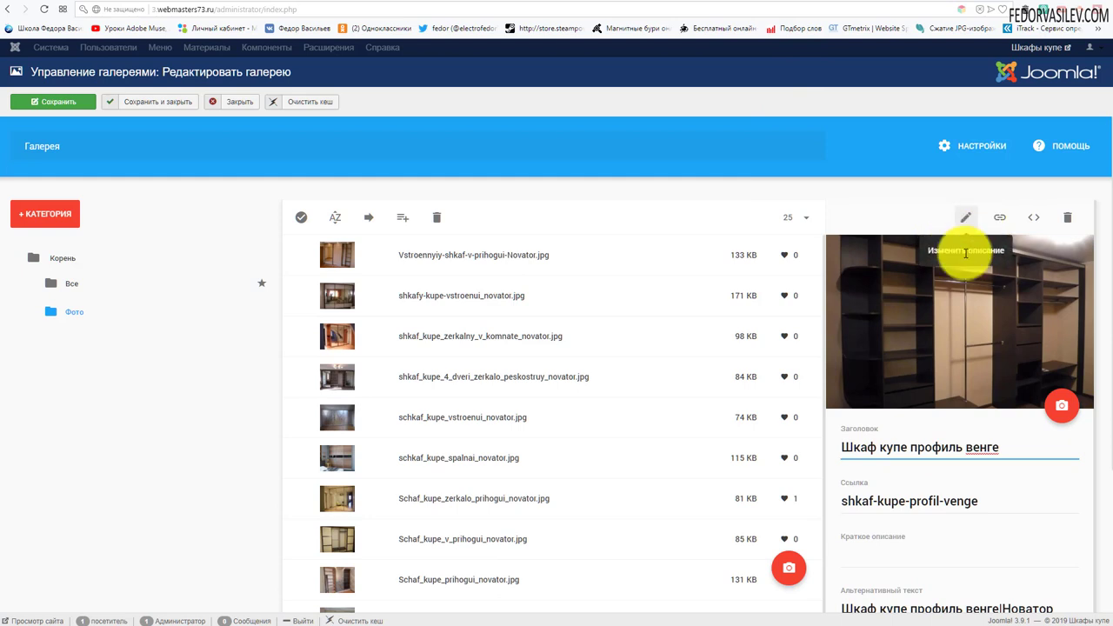
scroll(939, 353, down, 1)
scroll(946, 313, up, 1)
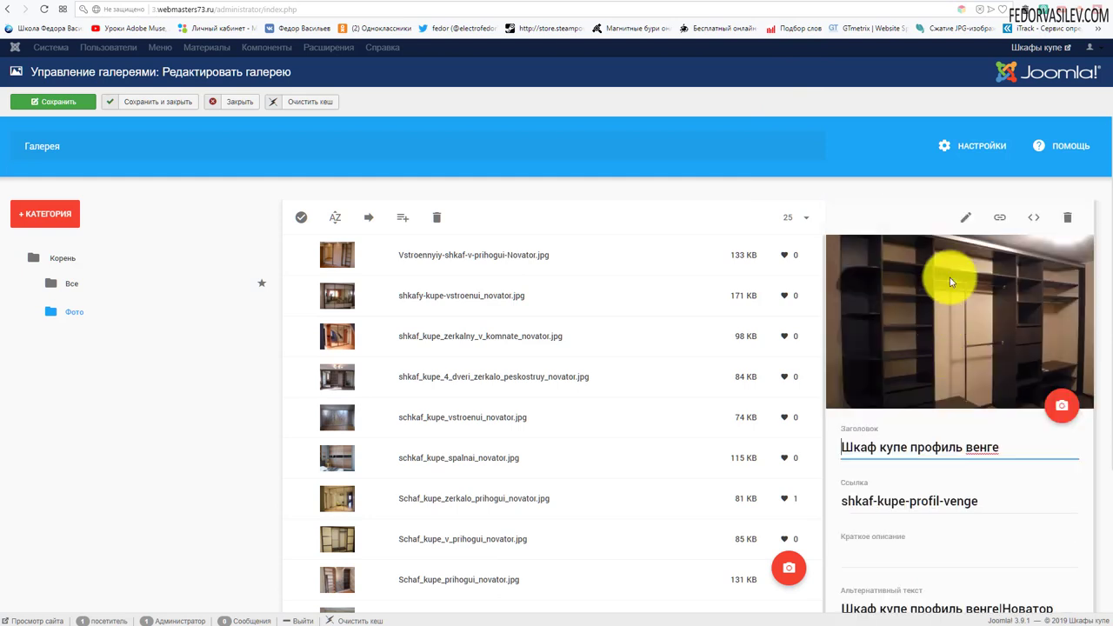
Step: Open the description editor of the napolnenie_schkaf_kupe_5m_prihogai image and highlight its description text
click(965, 223)
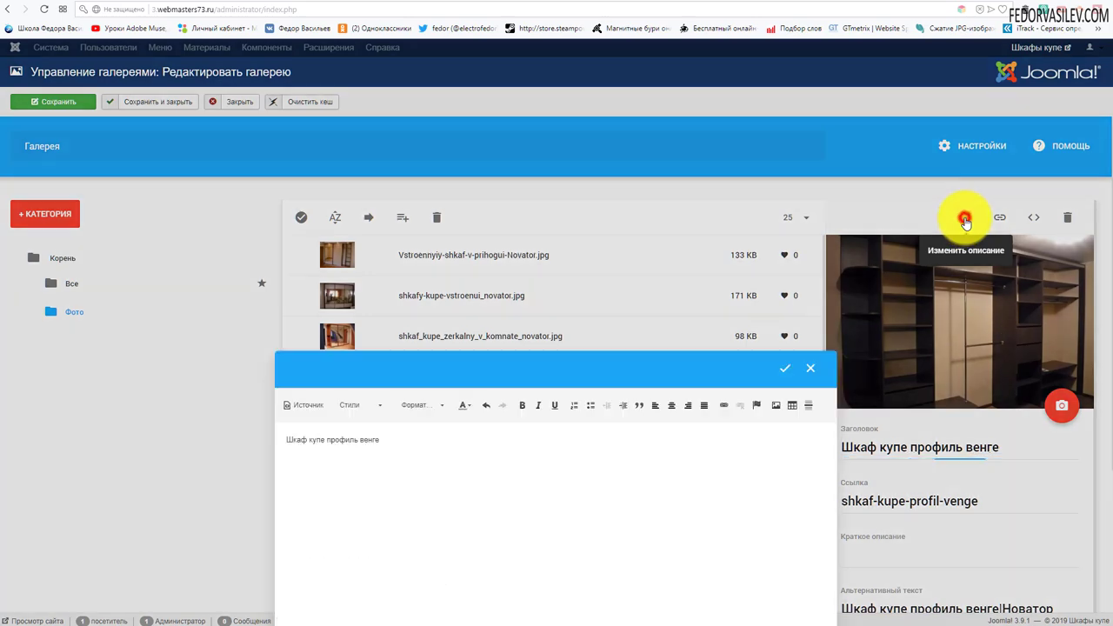
click(393, 279)
drag(402, 250, 199, 253)
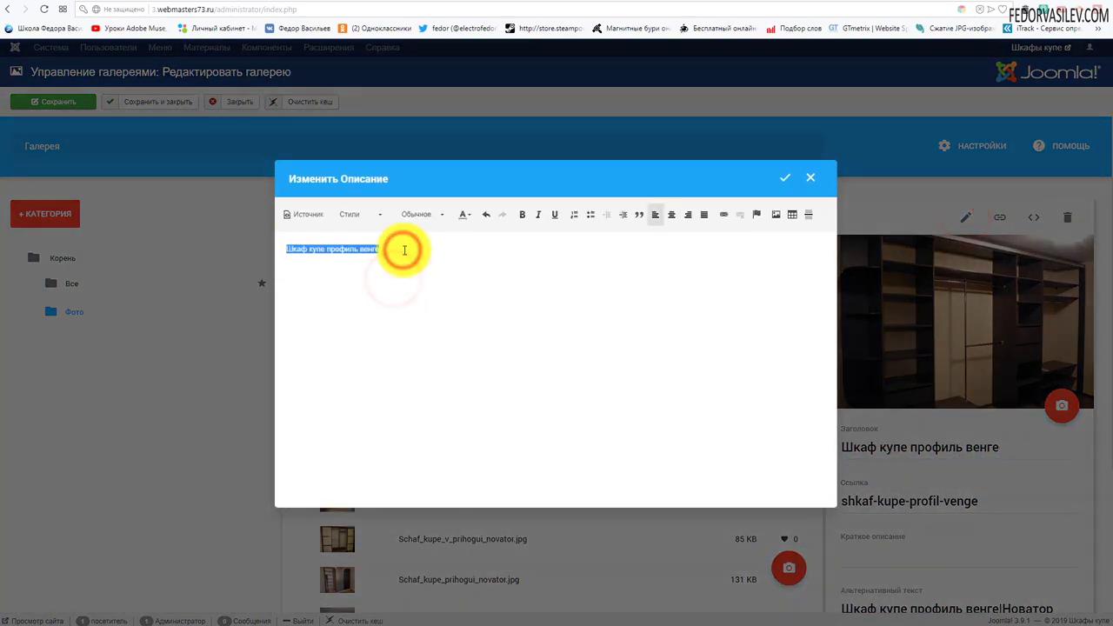
Step: Compare with the live Галерея page by enlarging the Зеркальный шкаф купе в прихожую photo again and highlighting its caption
click(822, 7)
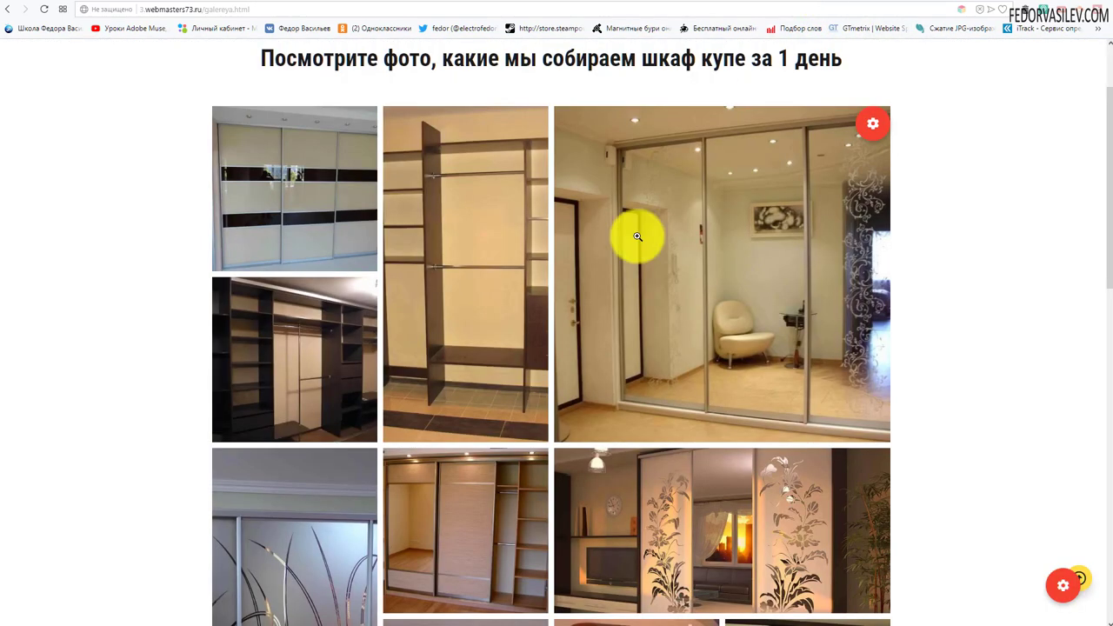
click(639, 306)
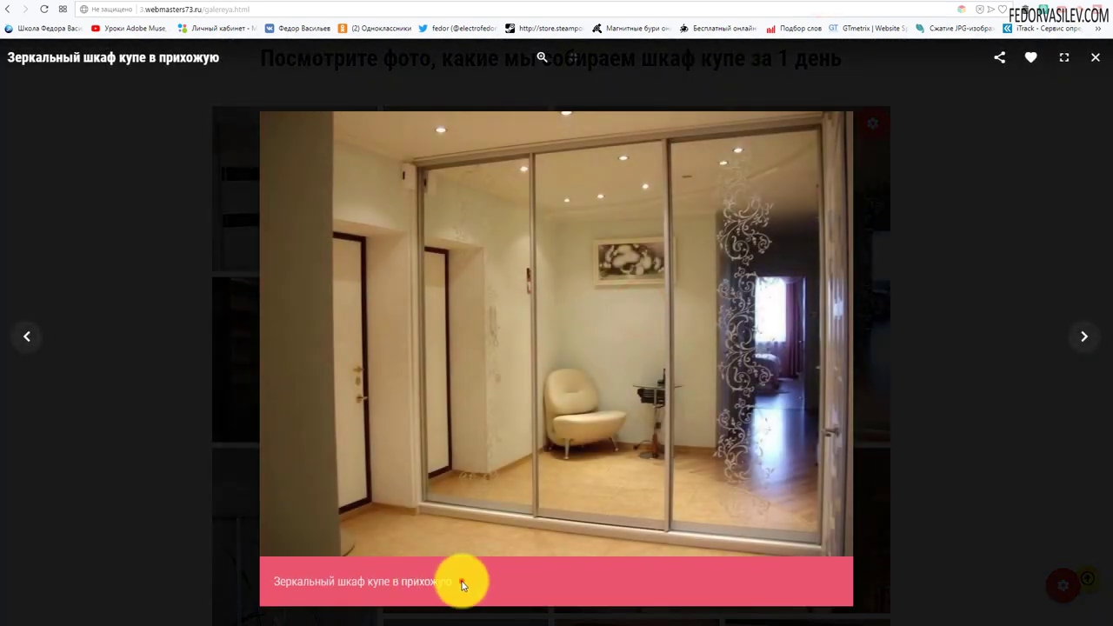
drag(460, 579, 55, 490)
click(676, 352)
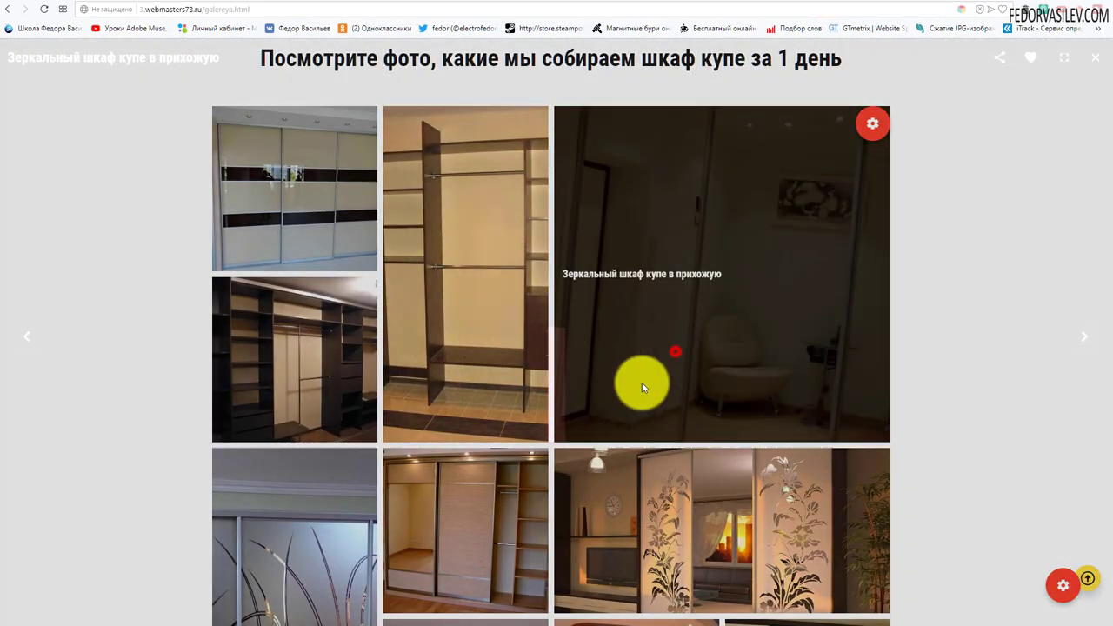
drag(409, 581, 283, 581)
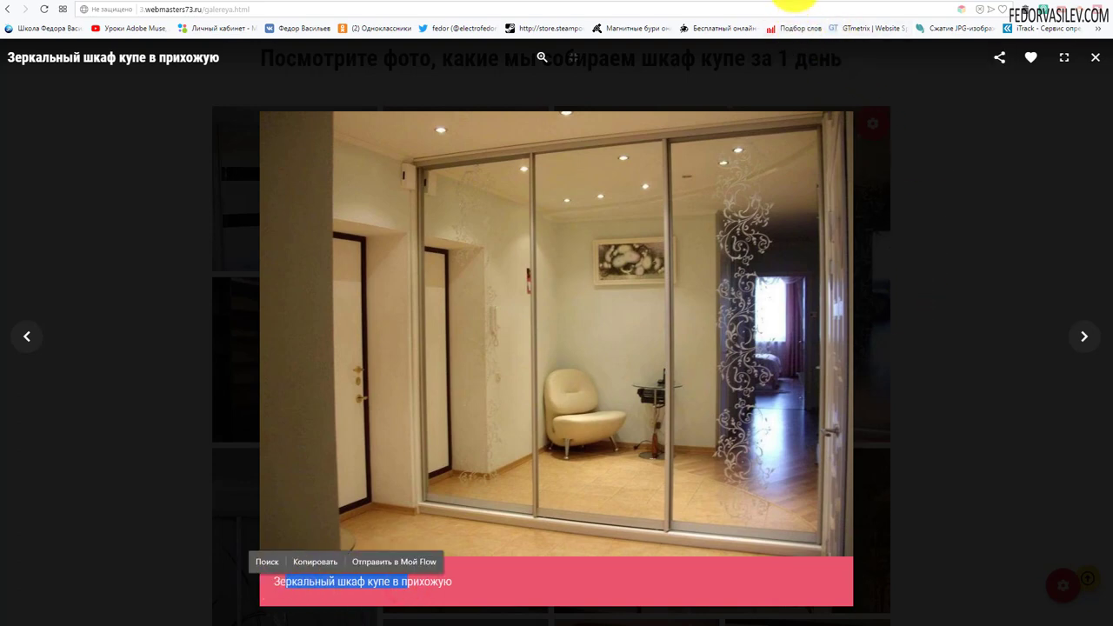
Step: Go back to the Gallery component, highlight the open image description once more, and close the description editor without saving
click(793, 2)
click(791, 3)
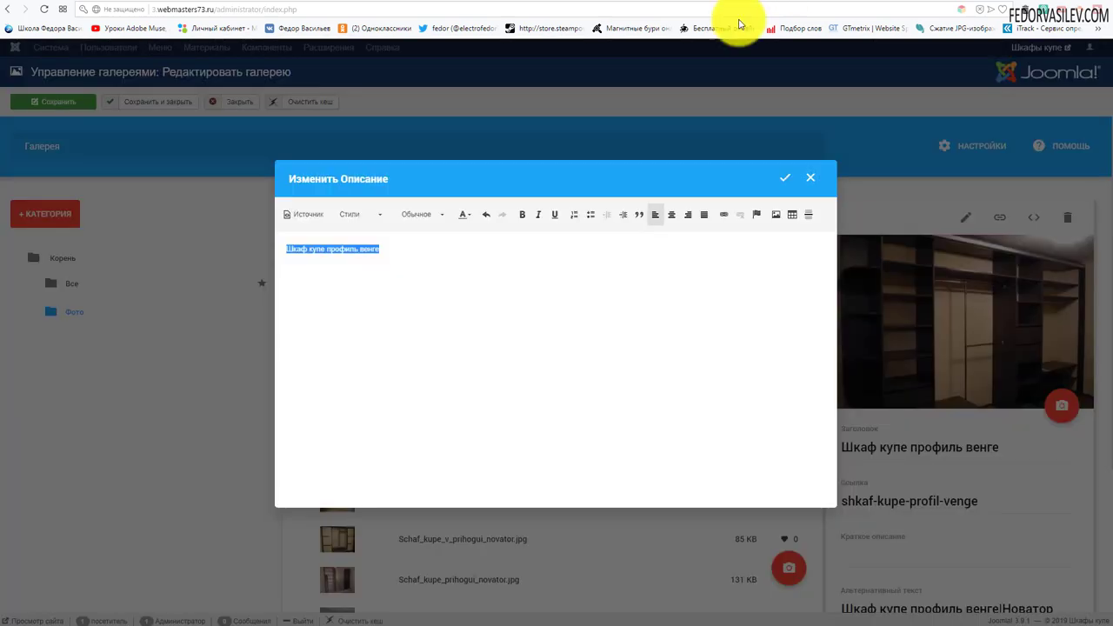
click(437, 258)
click(395, 253)
drag(414, 251, 261, 255)
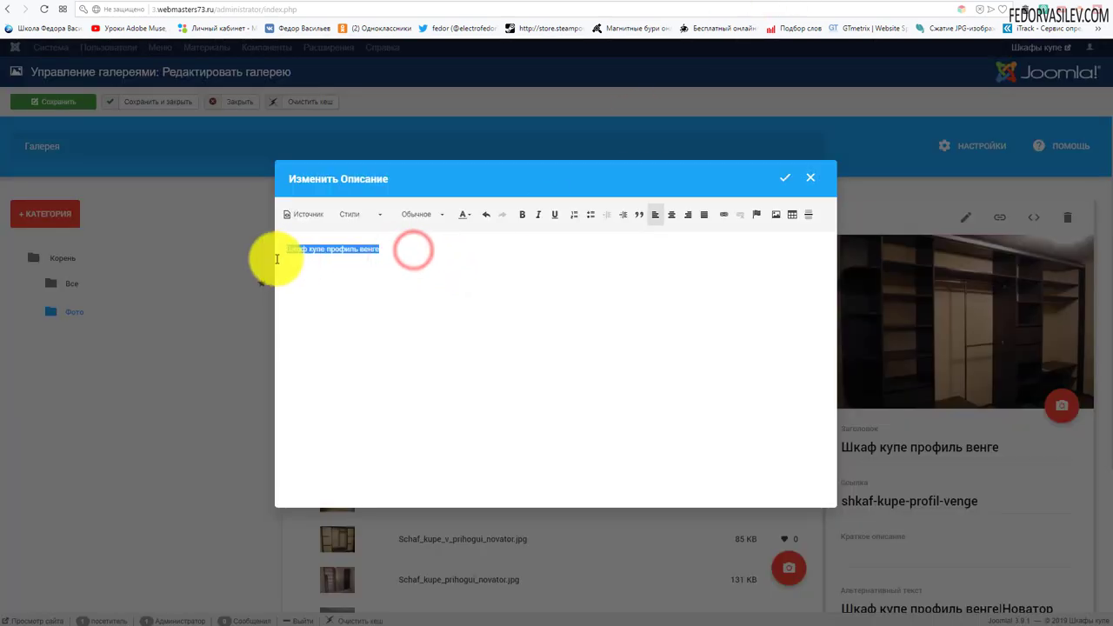
click(809, 184)
Step: Mark the Vstroennyiy-shkaf-v-prihogui-Novator.jpg image and examine its title, link, description and alternative text fields
click(304, 258)
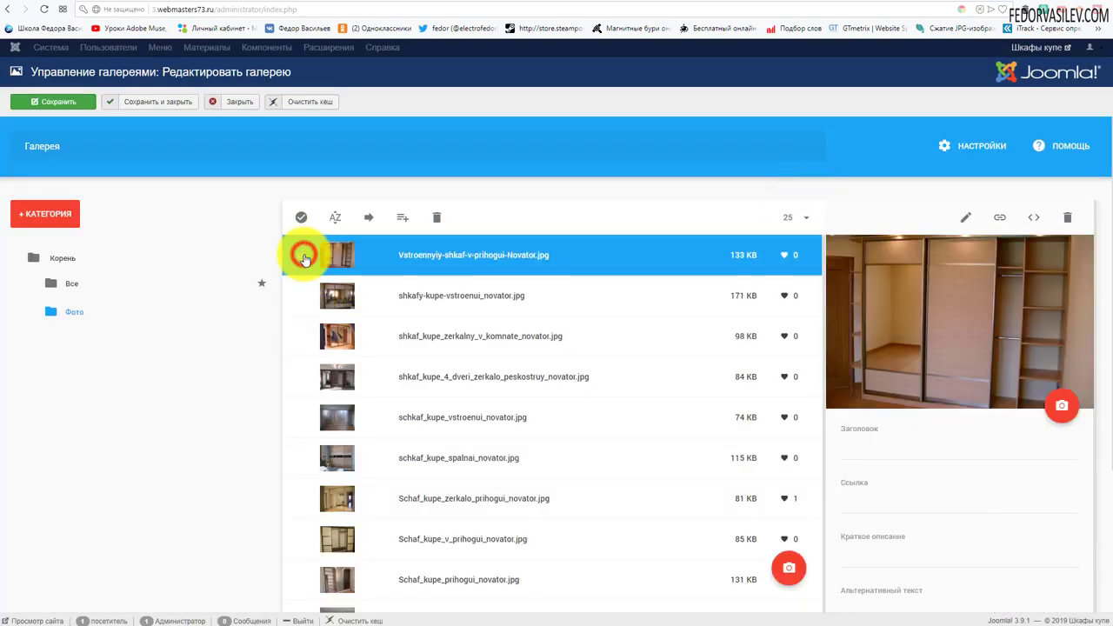
click(896, 442)
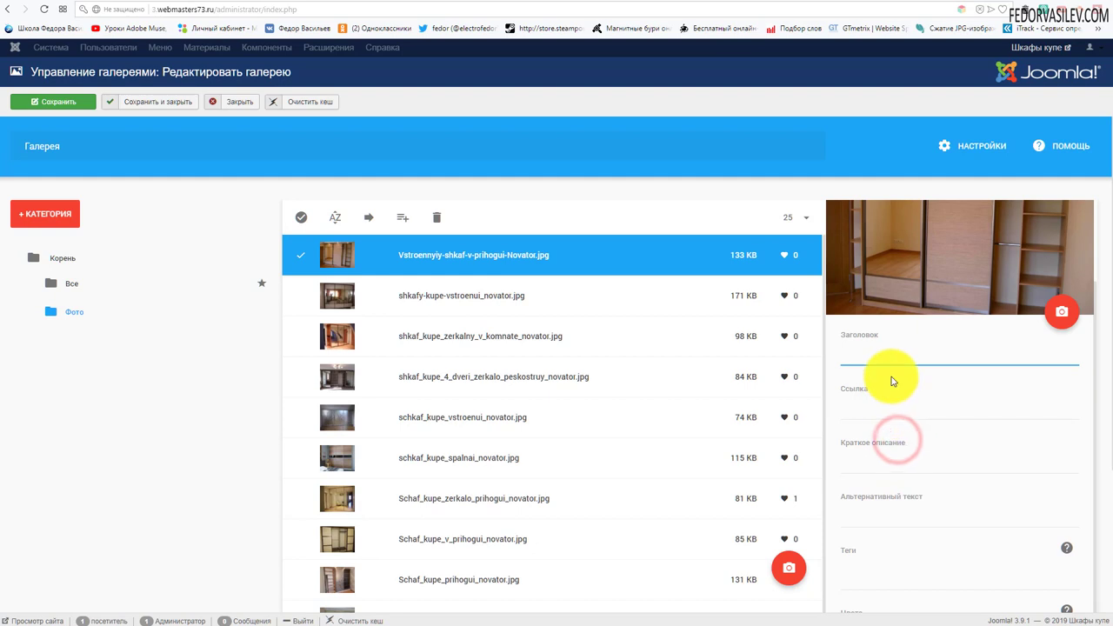
scroll(887, 435, down, 2)
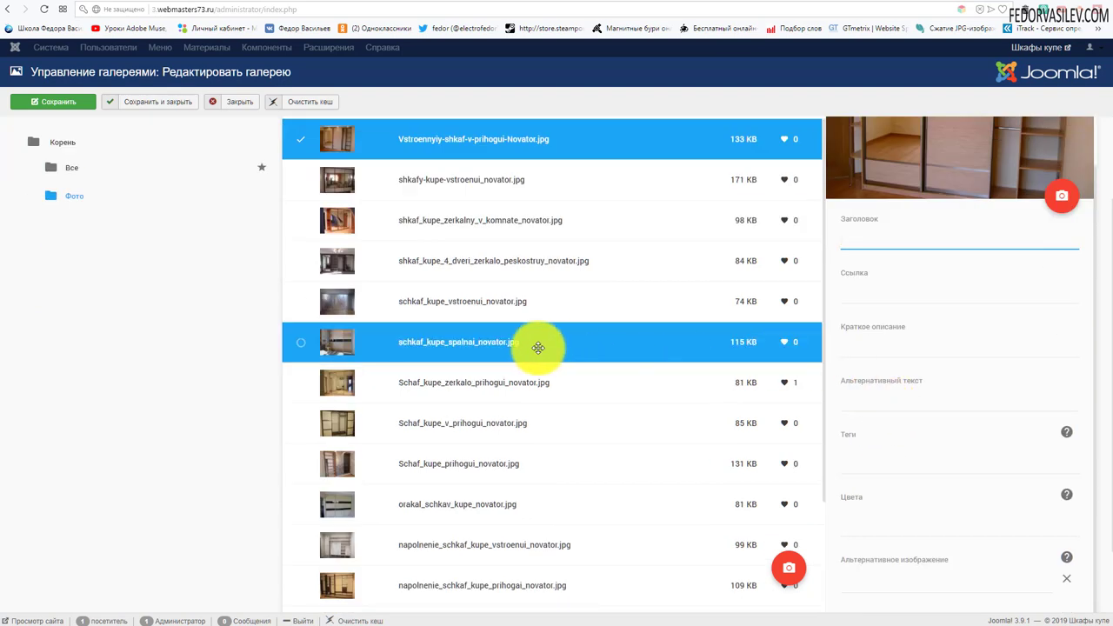
Step: Mark the shkafy-kupe-vstroenui_novator.jpg image and examine its preview and empty information fields
scroll(891, 385, up, 2)
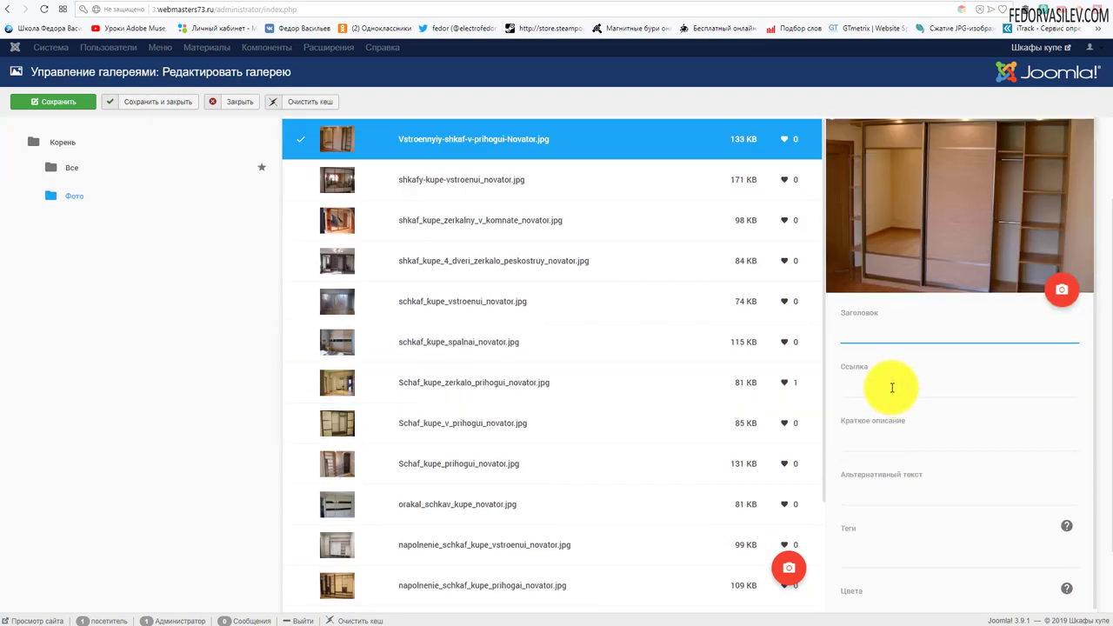
click(302, 189)
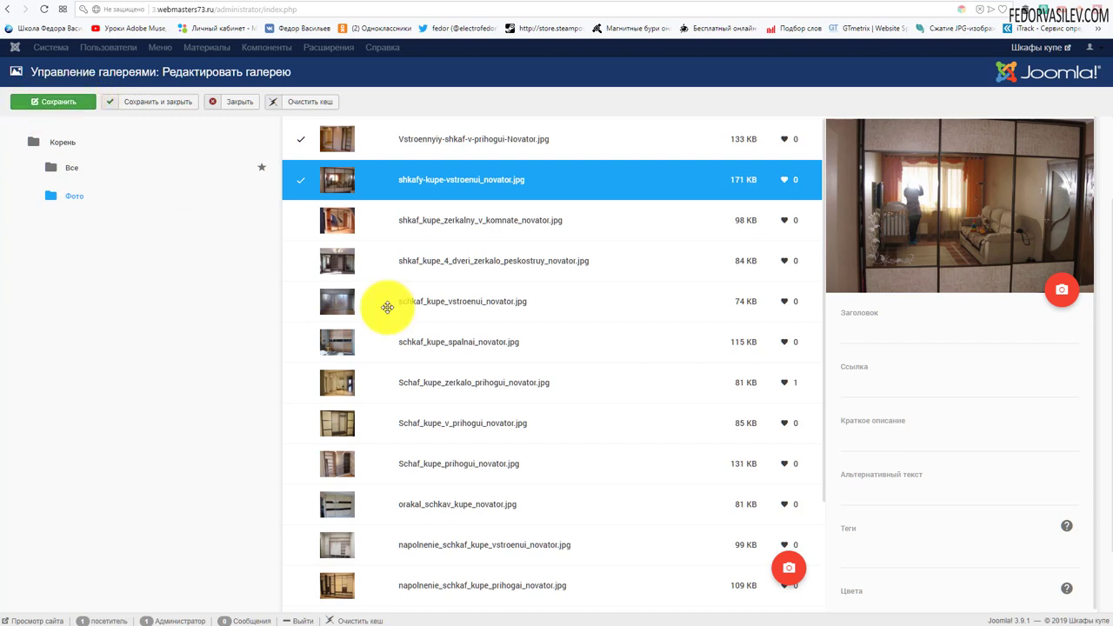
scroll(513, 278, up, 2)
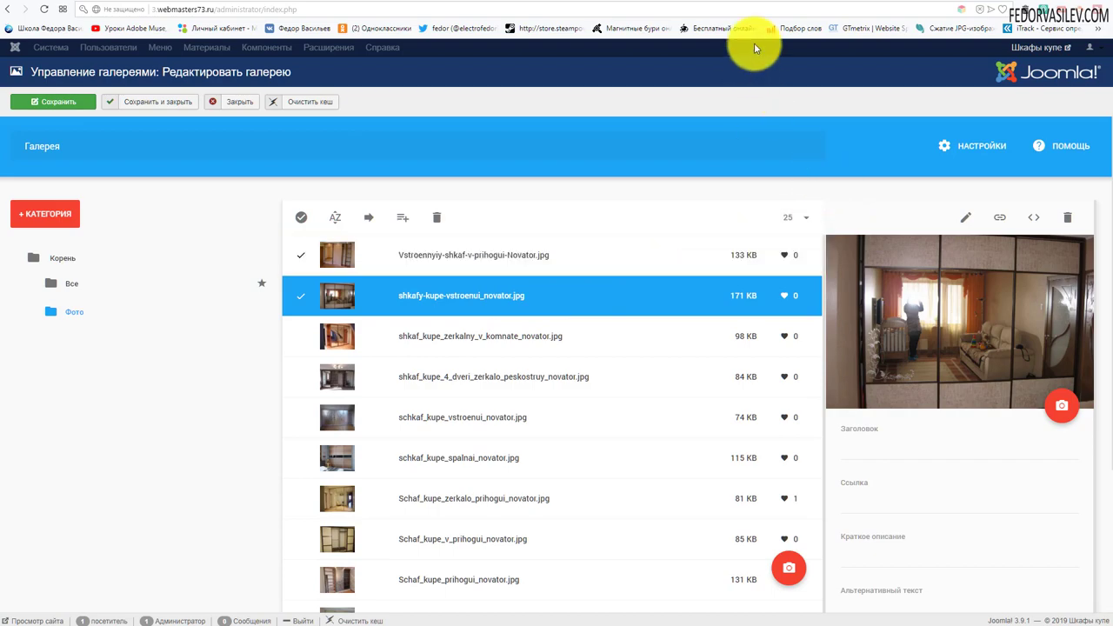
Step: Check the photo captions on the live Галерея page and return to the gallery being edited in the Gallery component
click(837, 2)
click(883, 322)
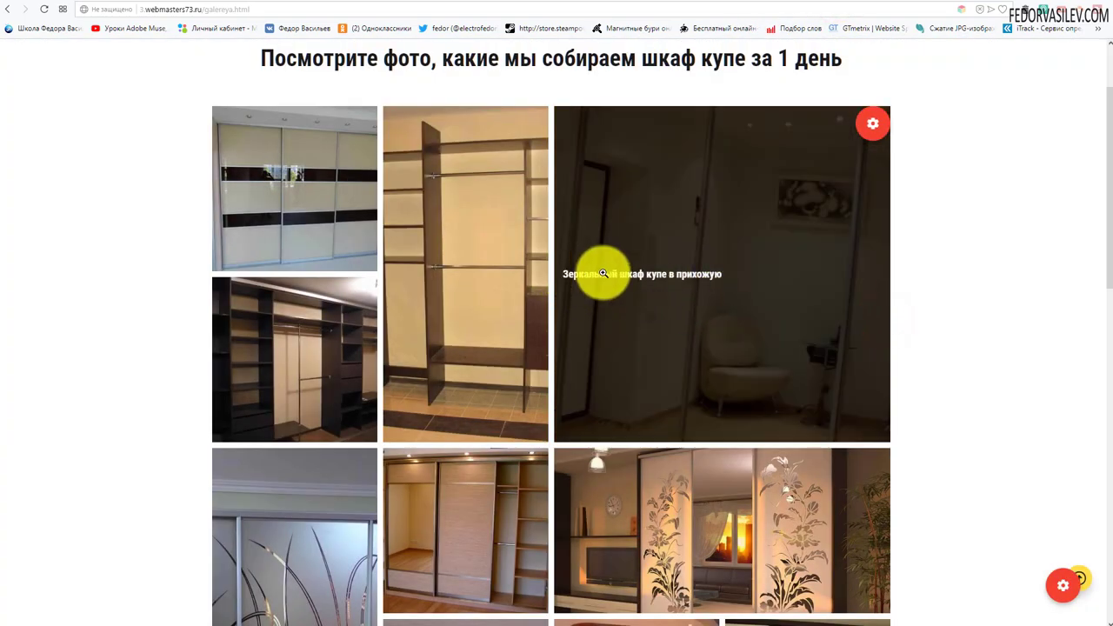
click(791, 4)
click(770, 2)
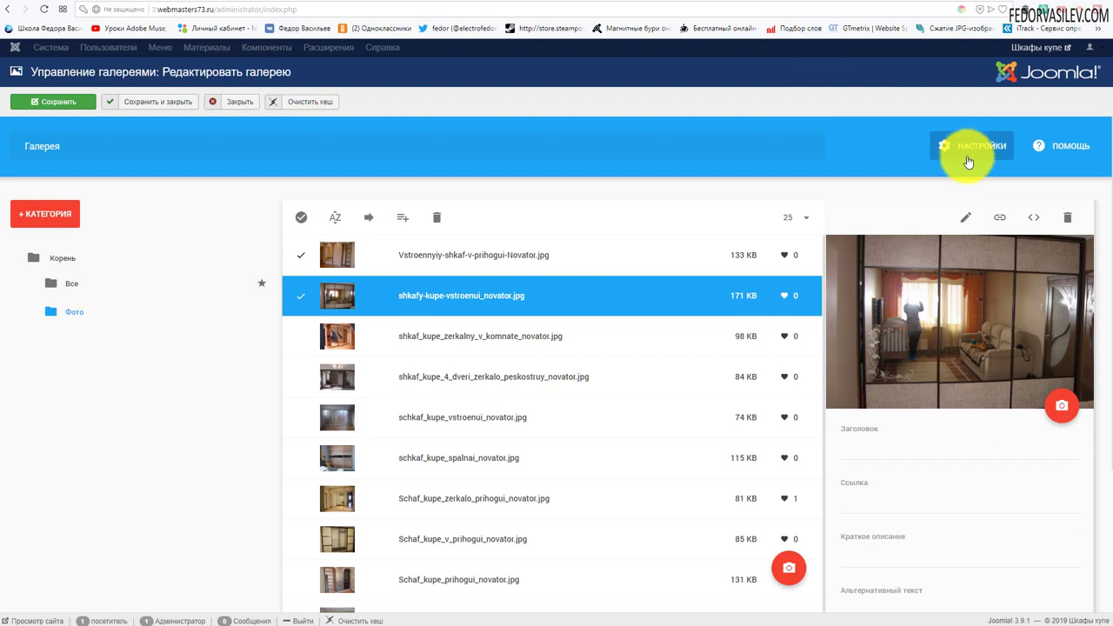
Step: Open the gallery's settings and examine the general options, from album mode to jQuery loading
click(967, 153)
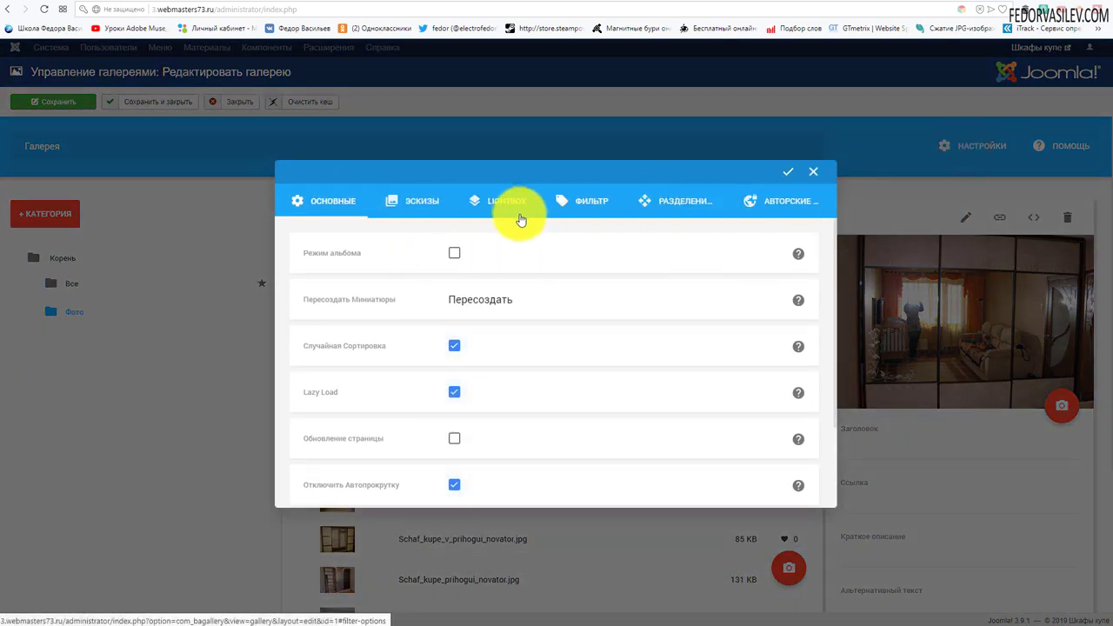
click(341, 211)
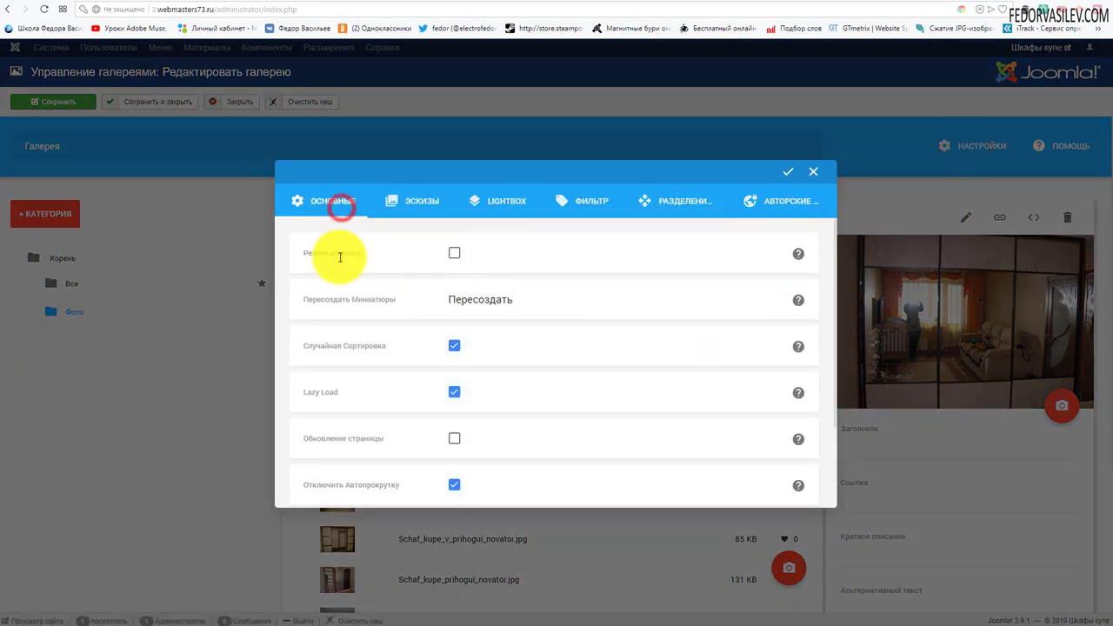
scroll(334, 287, down, 2)
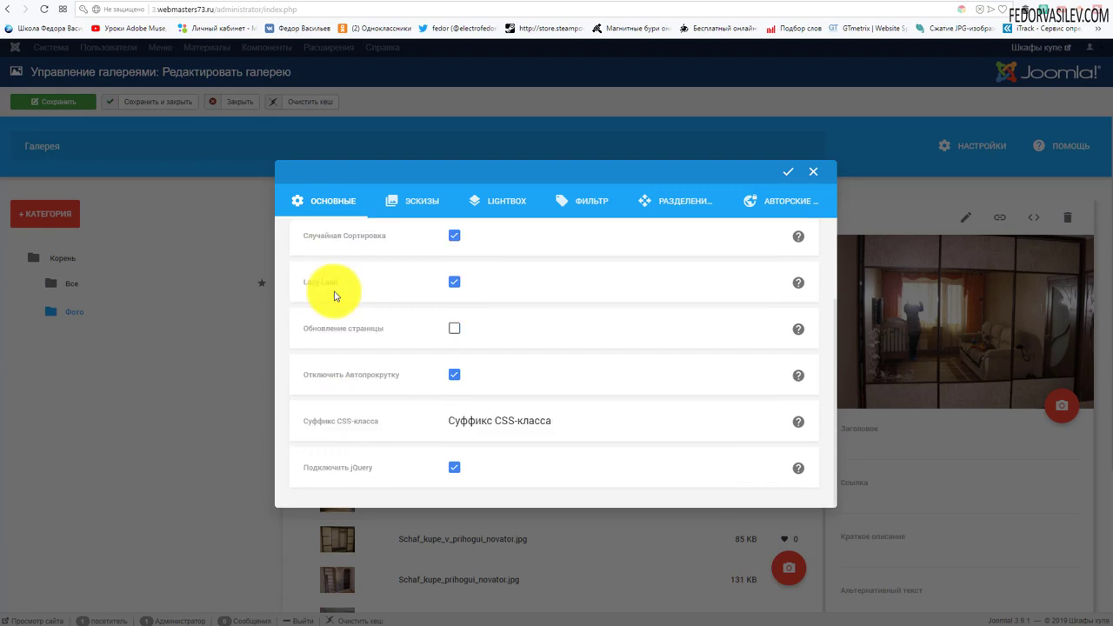
scroll(400, 281, up, 3)
Step: Examine the gallery's thumbnail settings, covering the title, font and general layout options
click(418, 208)
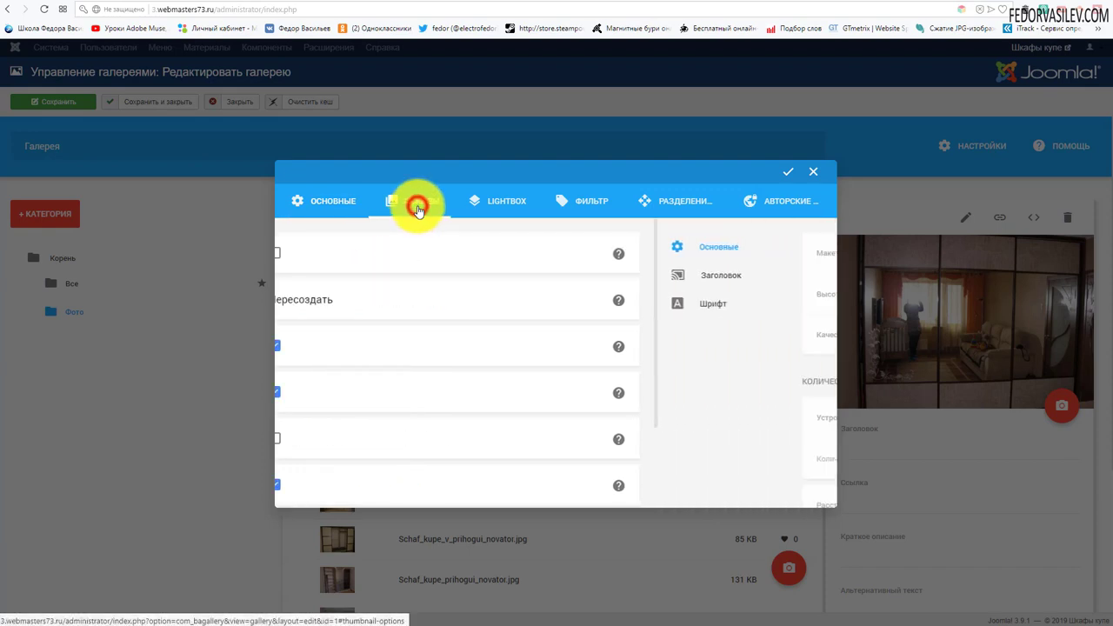
click(339, 275)
click(335, 304)
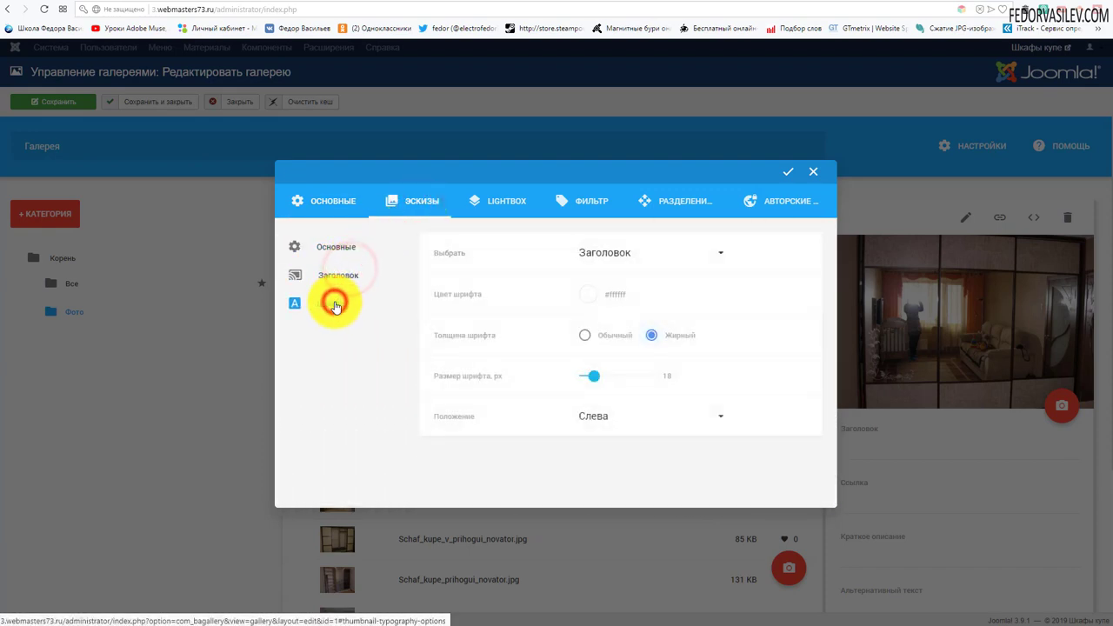
click(343, 272)
click(335, 249)
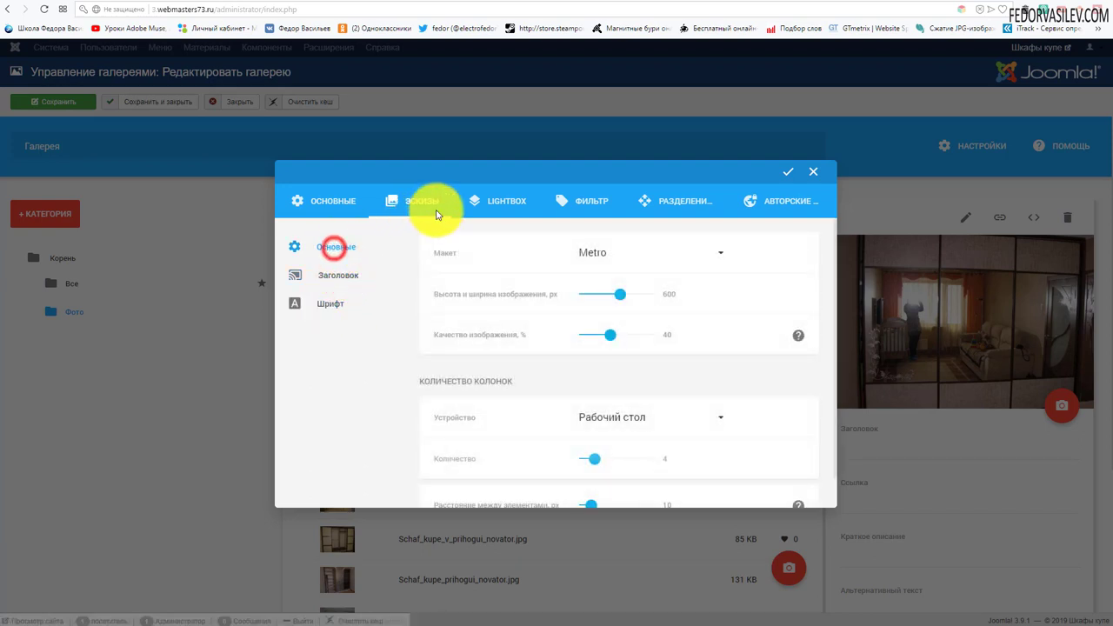
Step: Examine the gallery's Lightbox settings, including the general, title, controls, comments and compression options
click(492, 203)
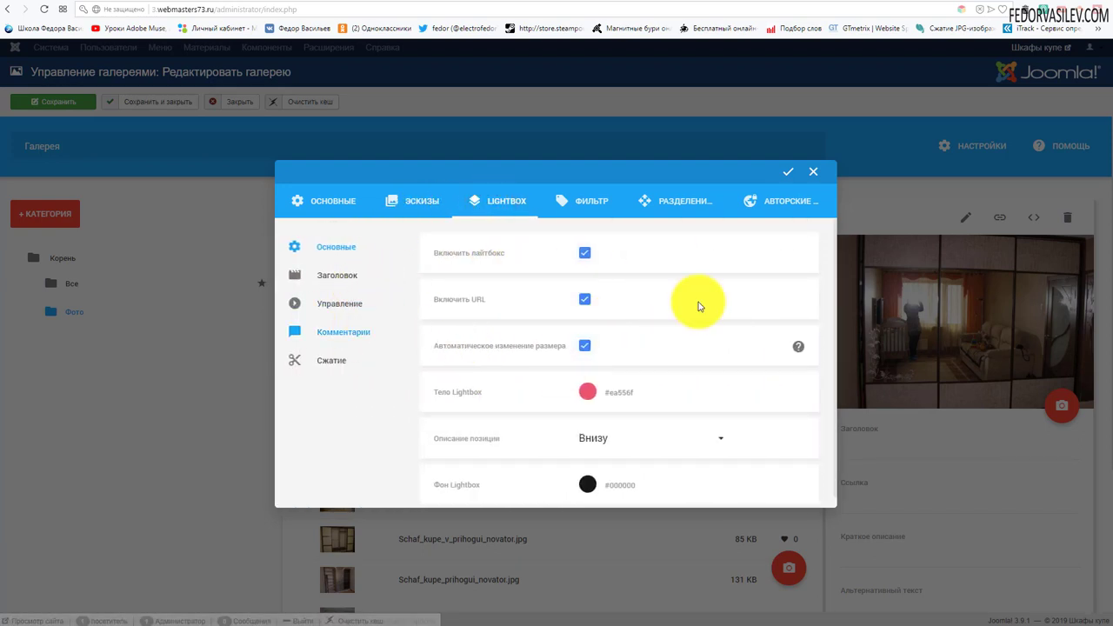
click(351, 306)
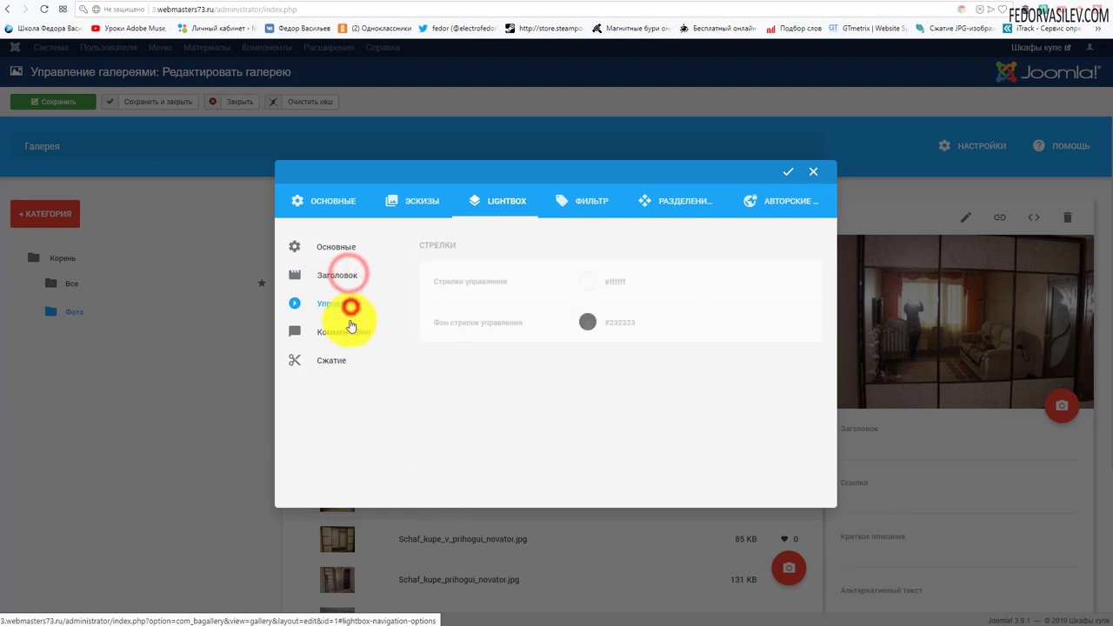
click(346, 333)
click(345, 357)
Step: Examine the gallery's filter settings for categories, tags and colours
click(567, 201)
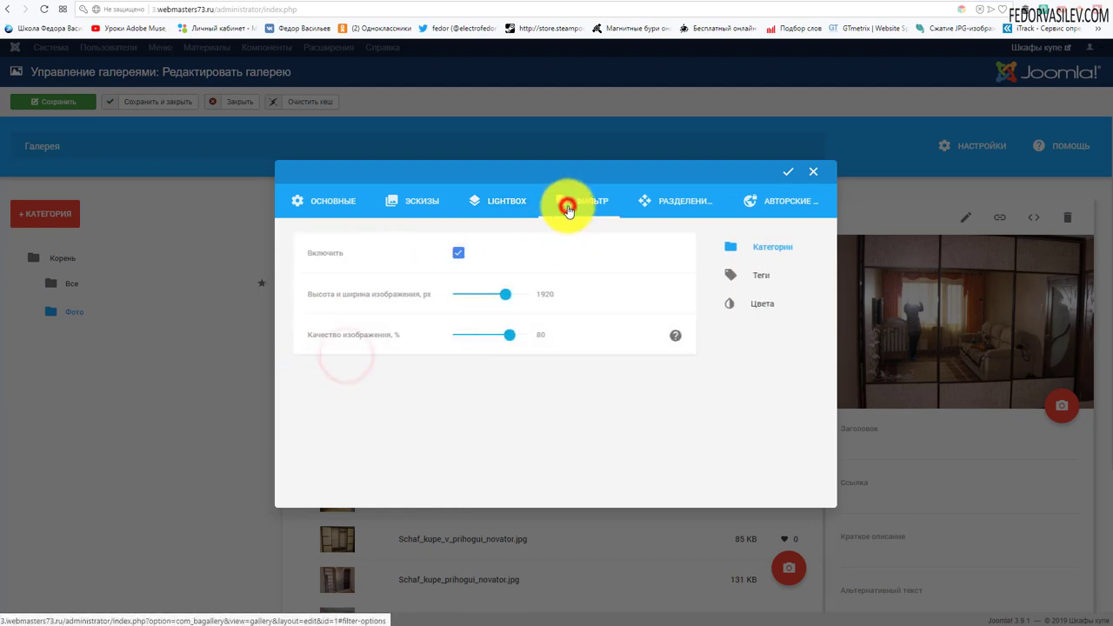
click(333, 245)
click(323, 304)
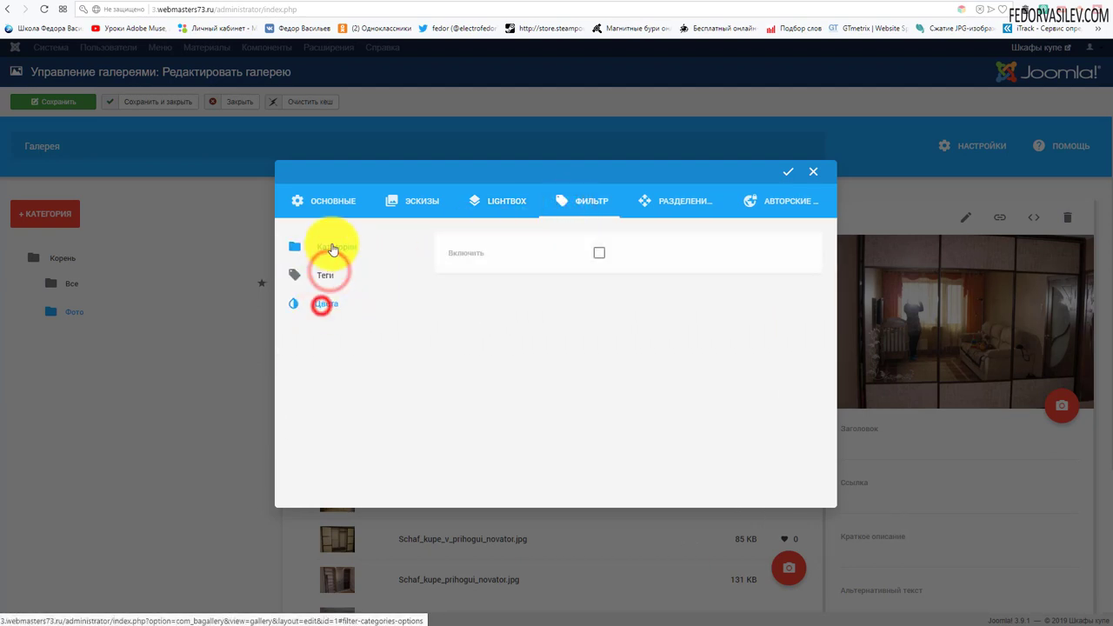
click(333, 242)
Step: Examine the pagination and the copyright settings with their watermark options, and close the gallery settings without saving
click(680, 209)
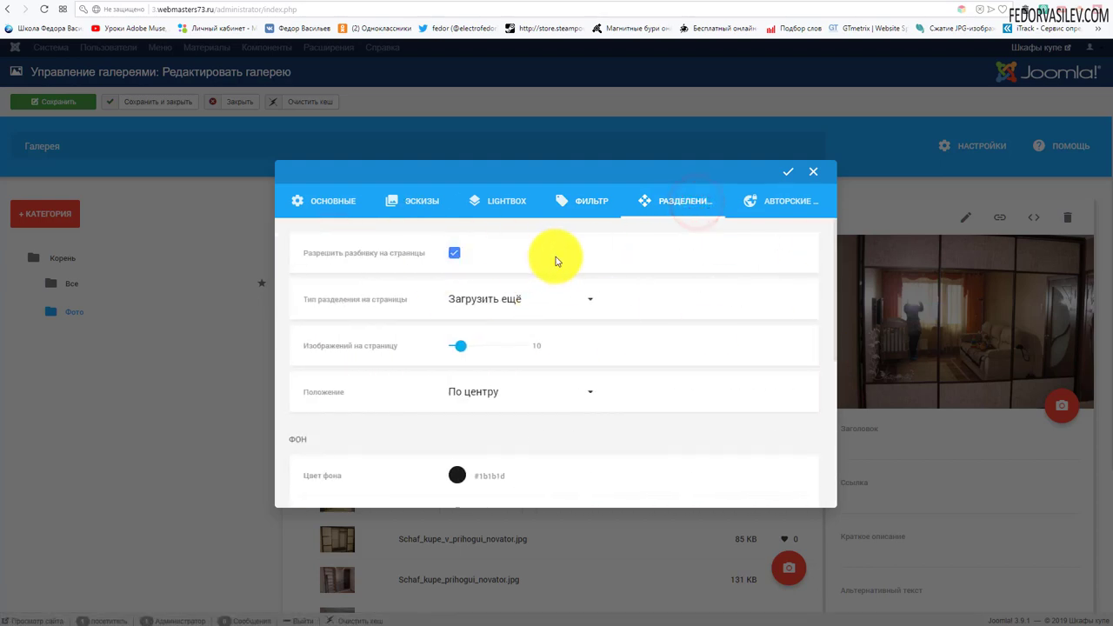
click(762, 213)
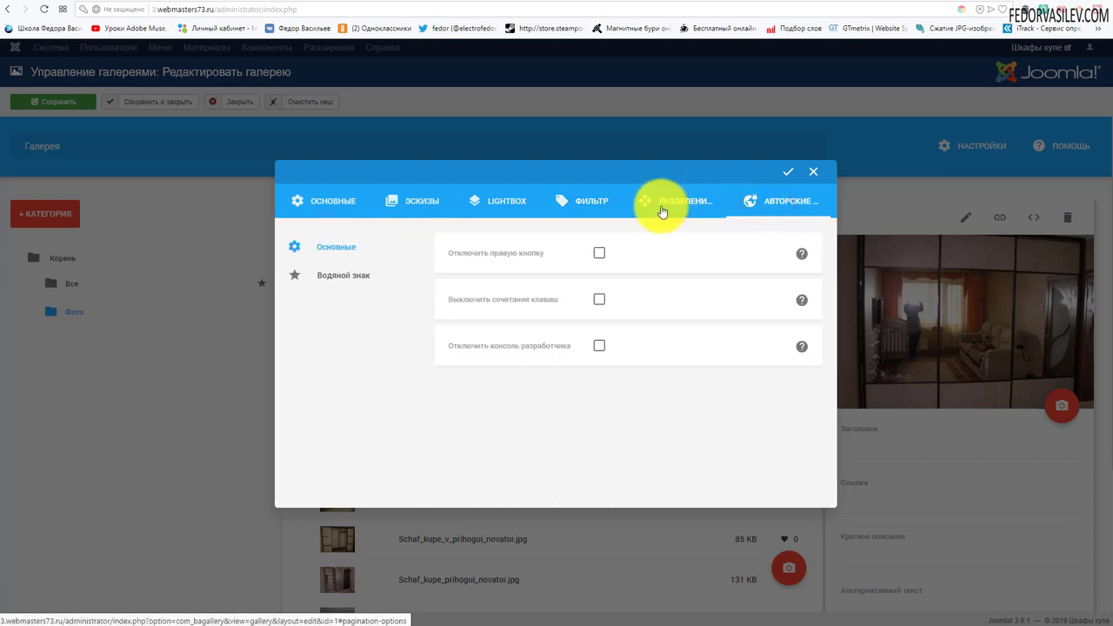
click(362, 248)
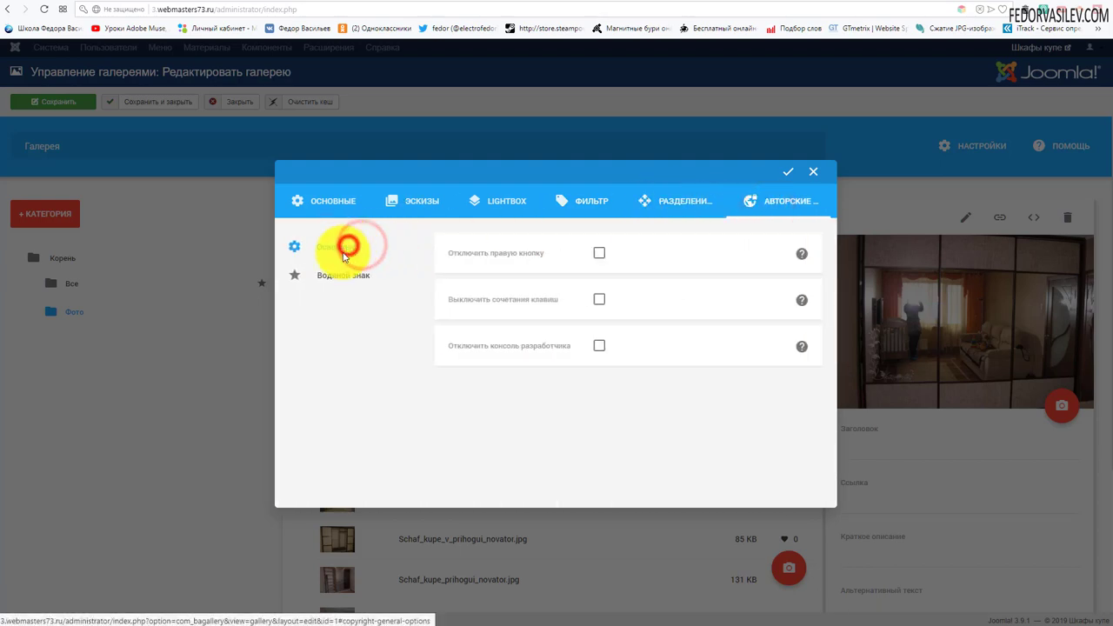
click(335, 277)
click(337, 245)
click(344, 272)
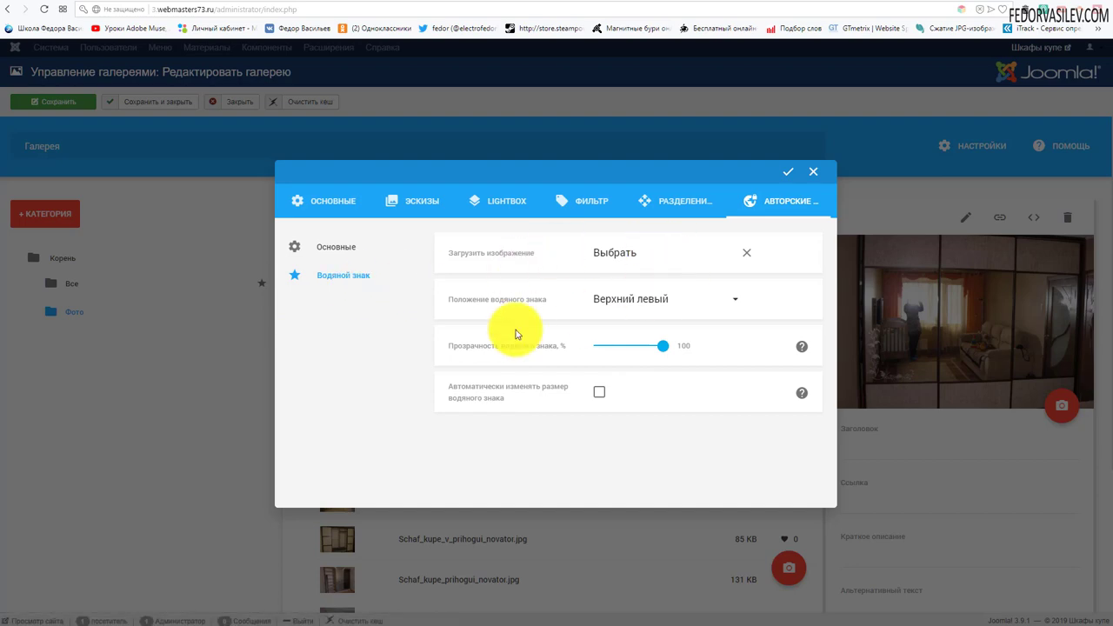
click(816, 178)
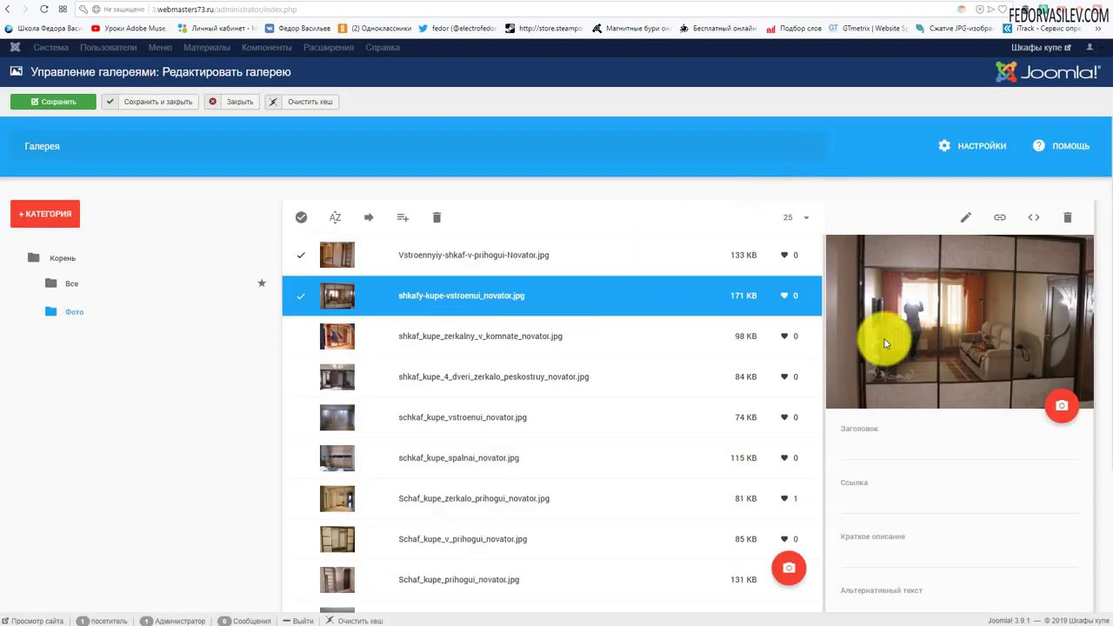
Step: Switch to the page editor with the Галерея page and delete the photo gallery element from it
scroll(593, 368, down, 2)
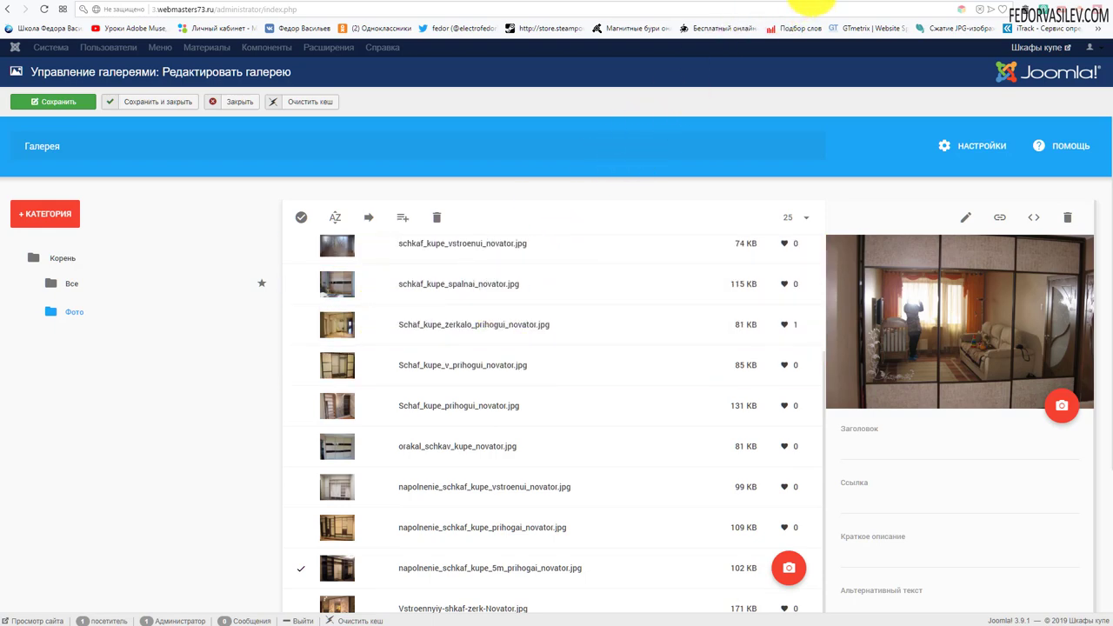
click(813, 3)
scroll(600, 252, up, 3)
scroll(607, 291, down, 5)
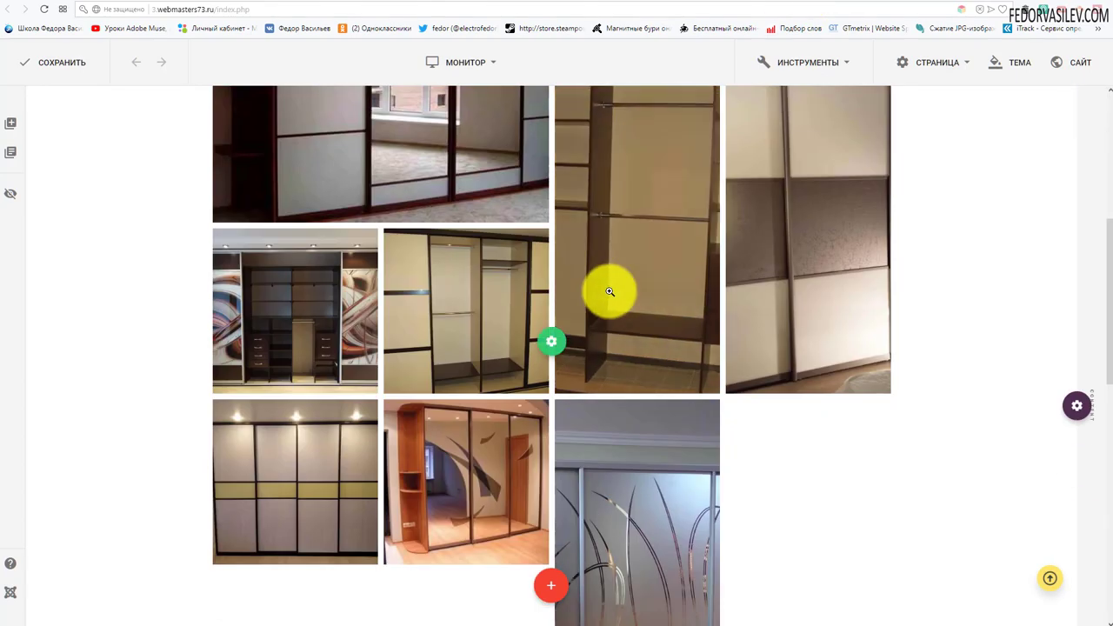
scroll(610, 292, down, 5)
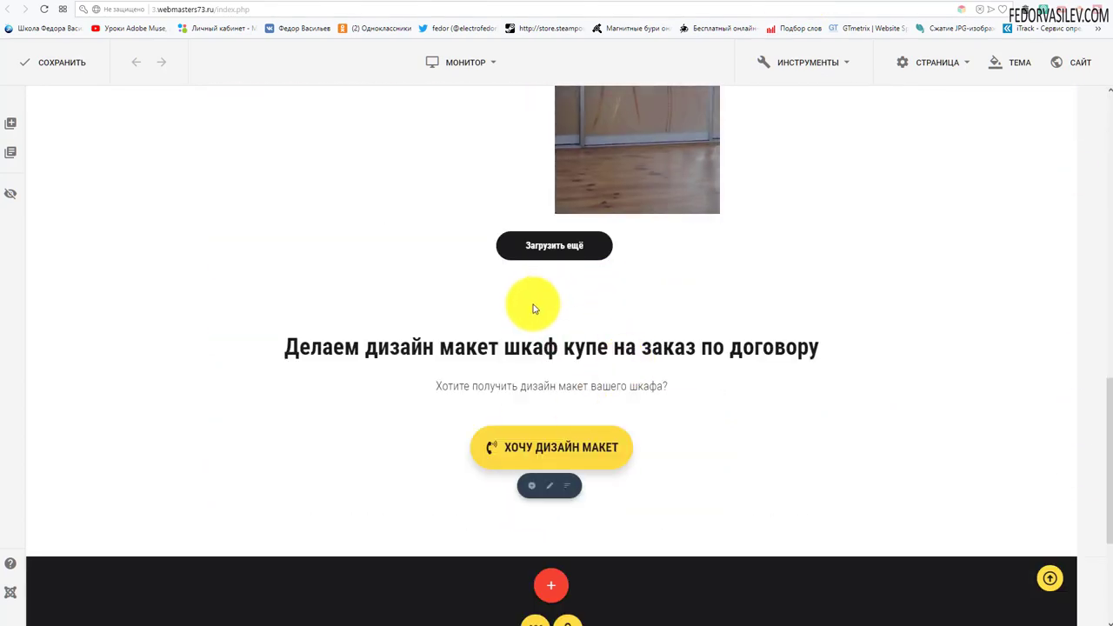
scroll(534, 309, up, 5)
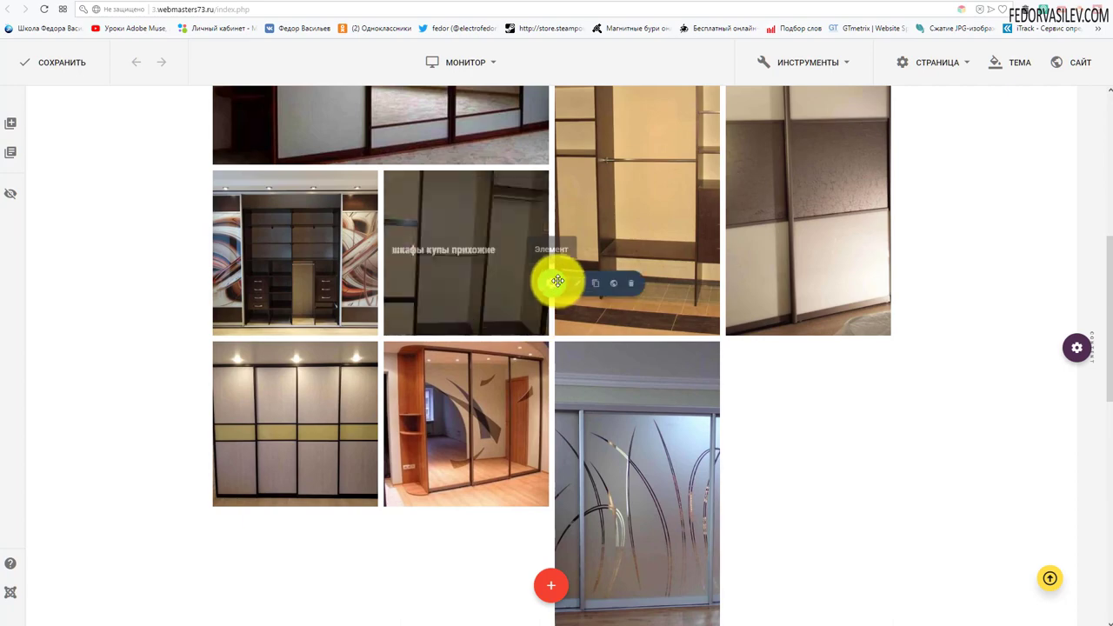
click(632, 287)
click(602, 324)
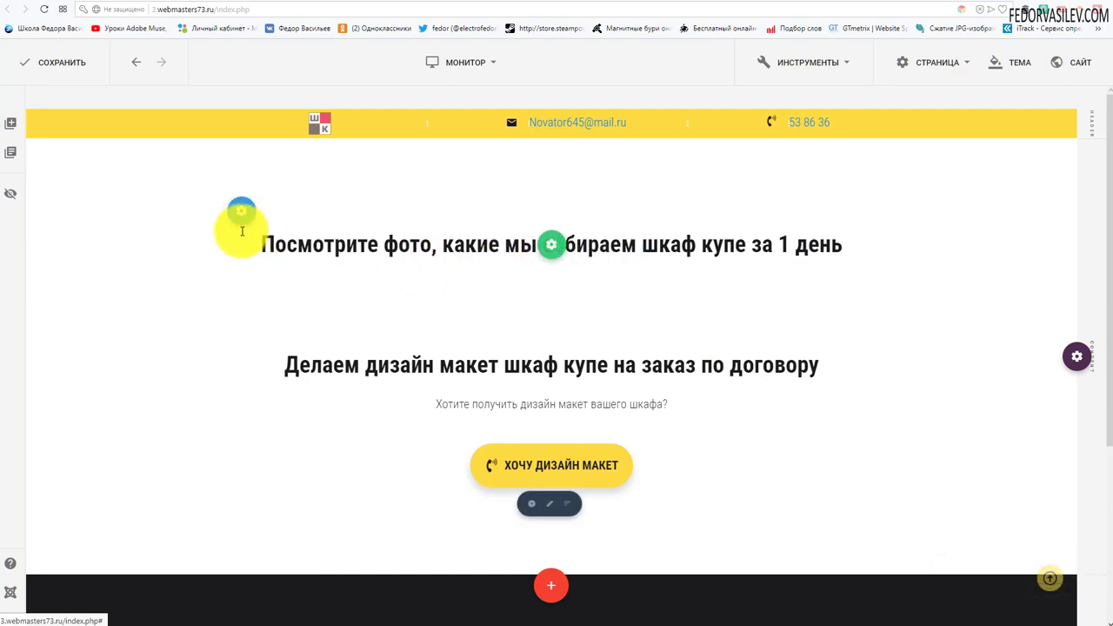
Step: Add a Balbooa Gallery plugin below the ХОЧУ ДИЗАЙН МАКЕТ button, choosing the gallery with ID 1
click(557, 324)
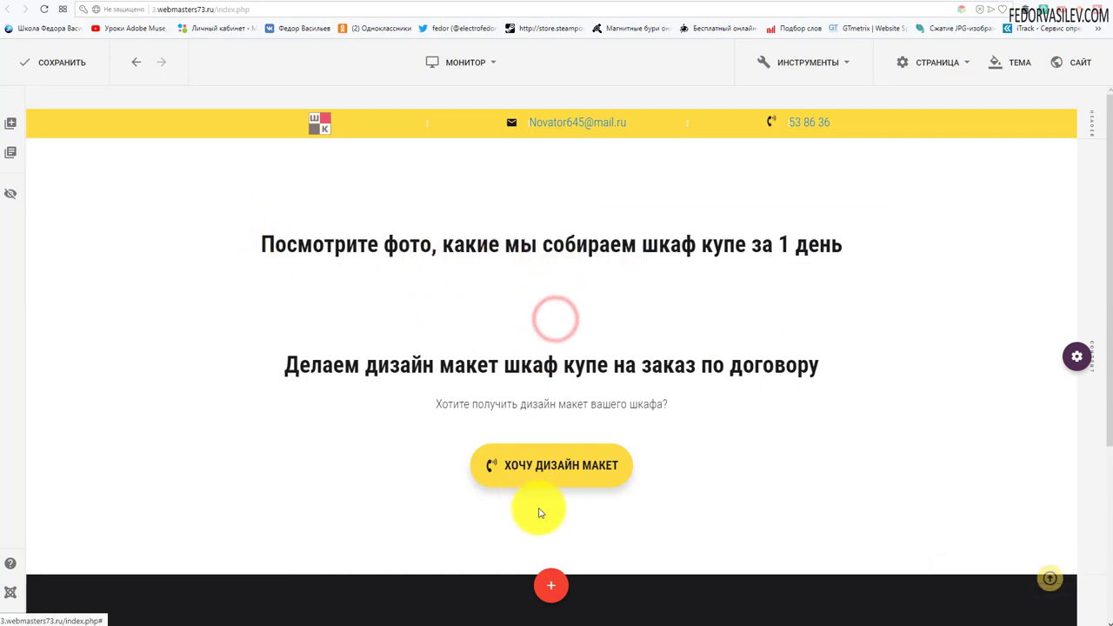
click(529, 506)
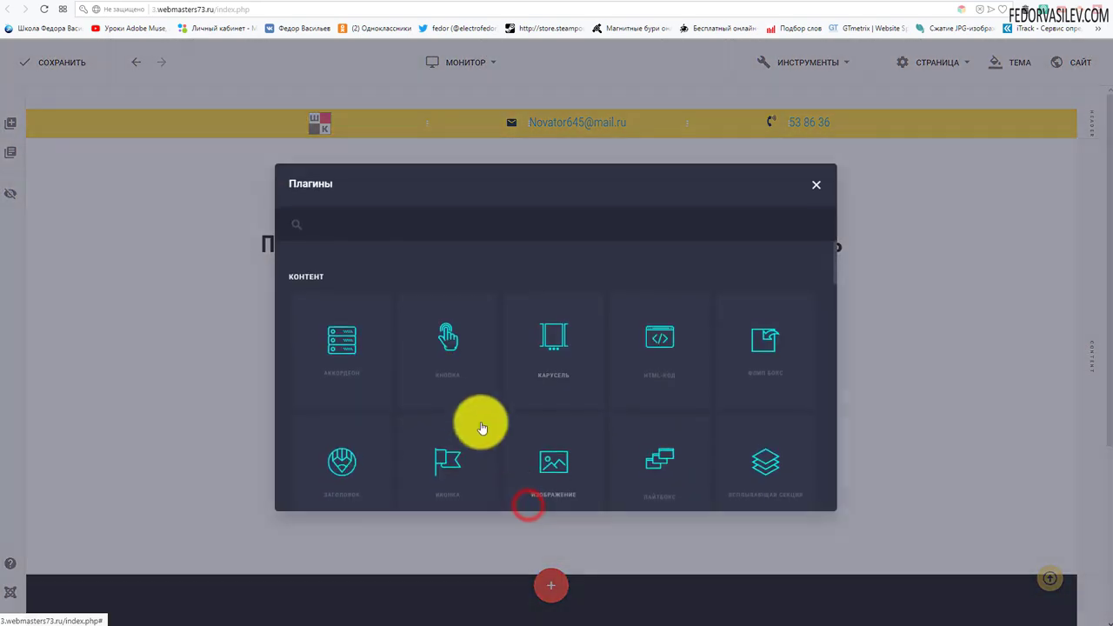
scroll(514, 377, down, 10)
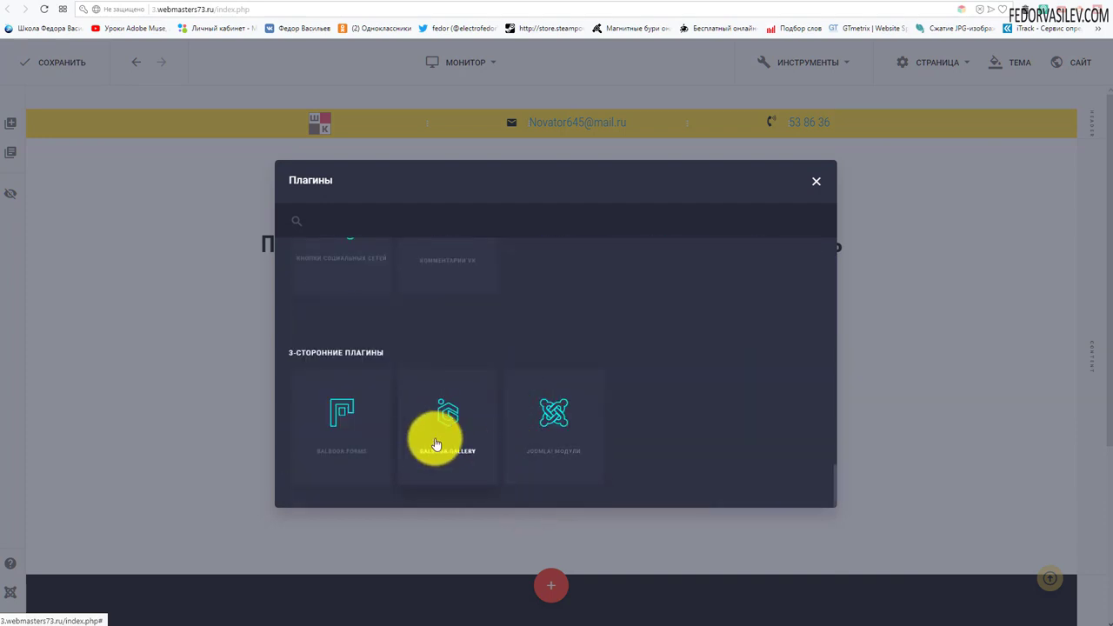
click(448, 421)
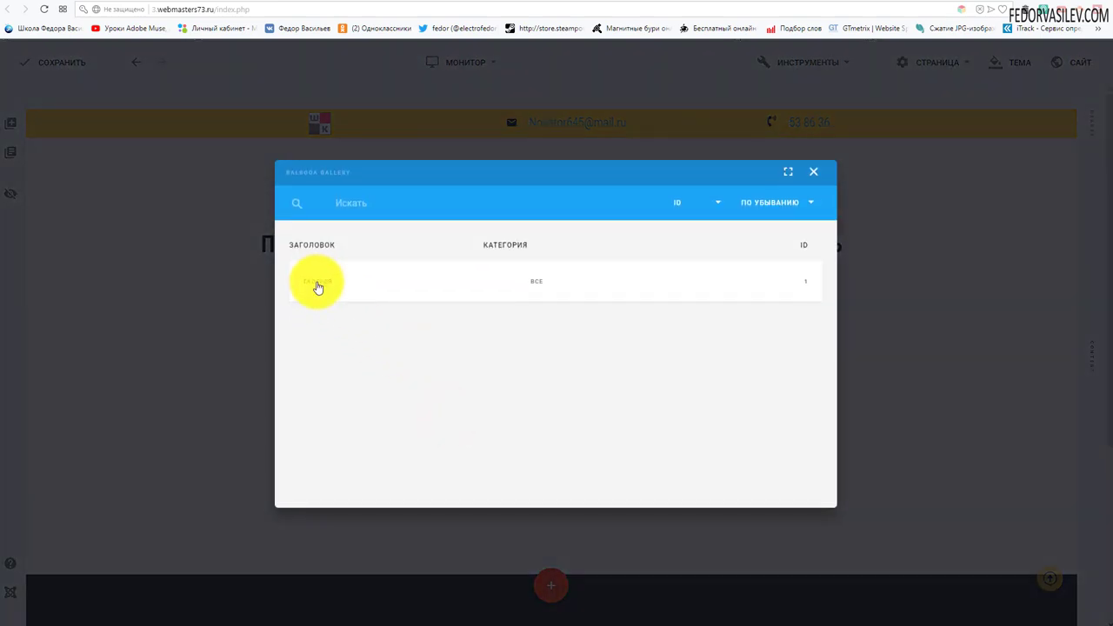
click(318, 282)
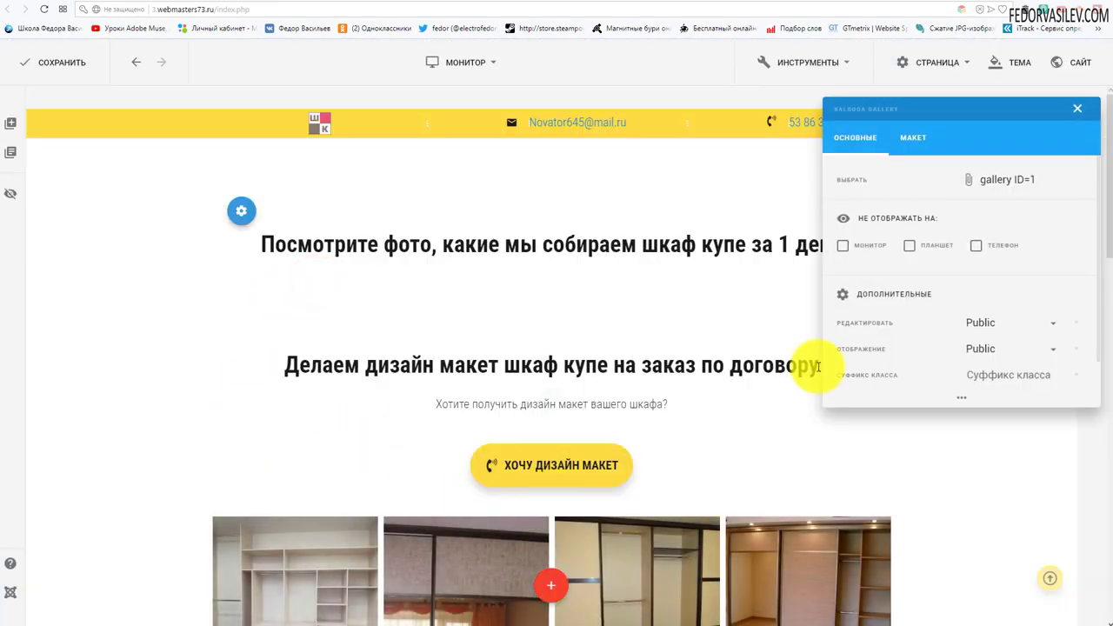
click(1077, 108)
Step: Move the gallery to directly below the Посмотрите фото heading, above the design offer, and save the page
scroll(614, 465, down, 3)
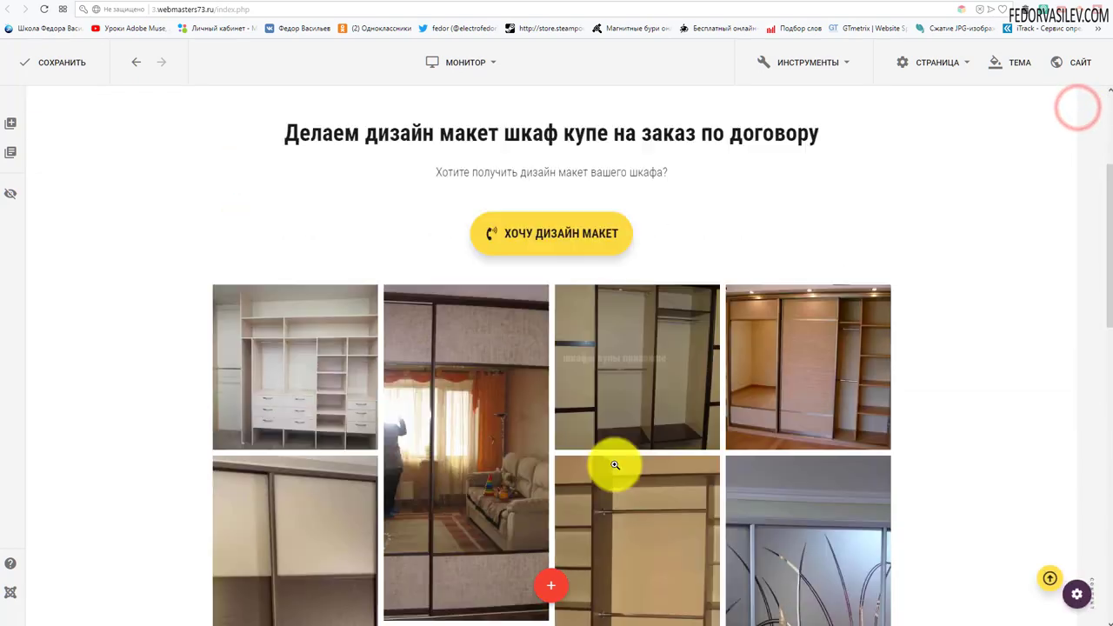
scroll(615, 465, down, 4)
click(554, 452)
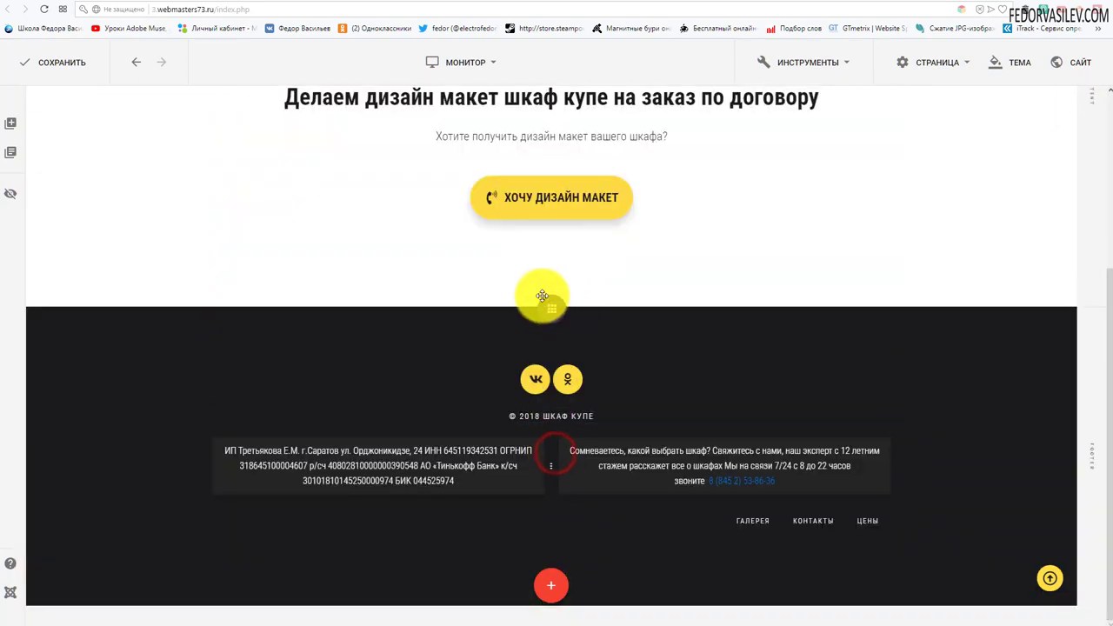
drag(542, 296, 502, 231)
scroll(517, 339, down, 4)
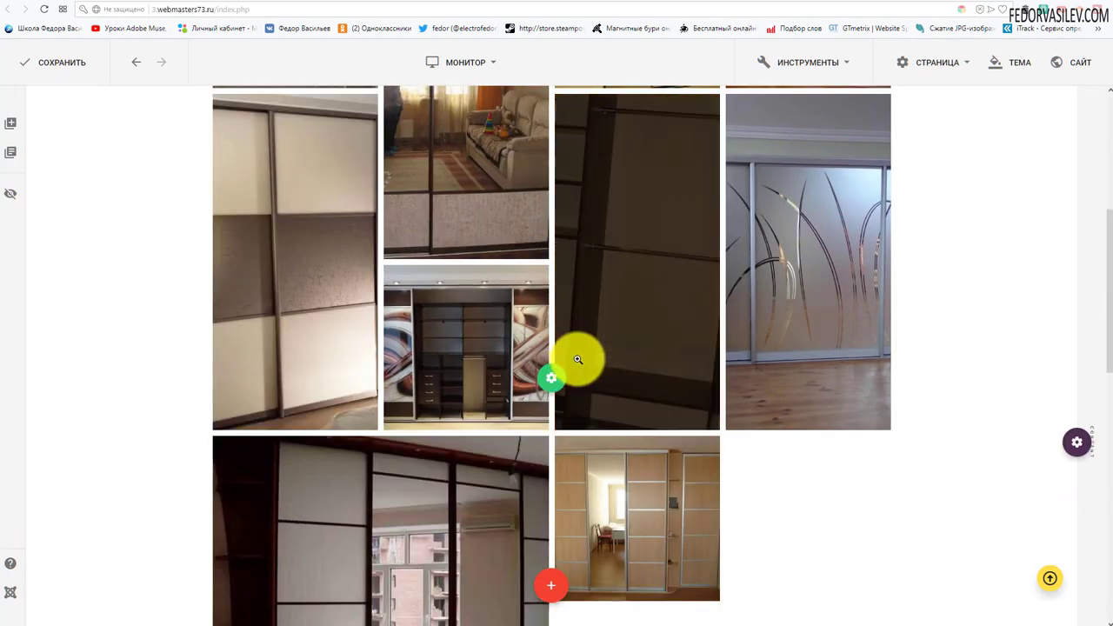
scroll(522, 279, up, 4)
click(51, 65)
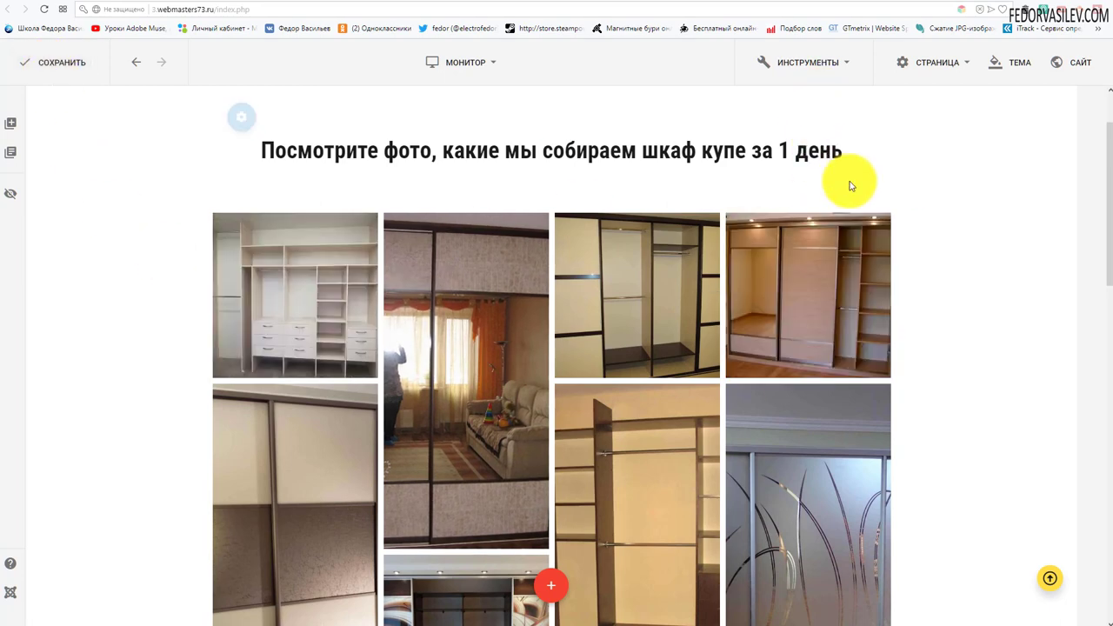
Step: Return to the Joomla administration, close the gallery without saving, and open the list of forms in the forms component
click(778, 2)
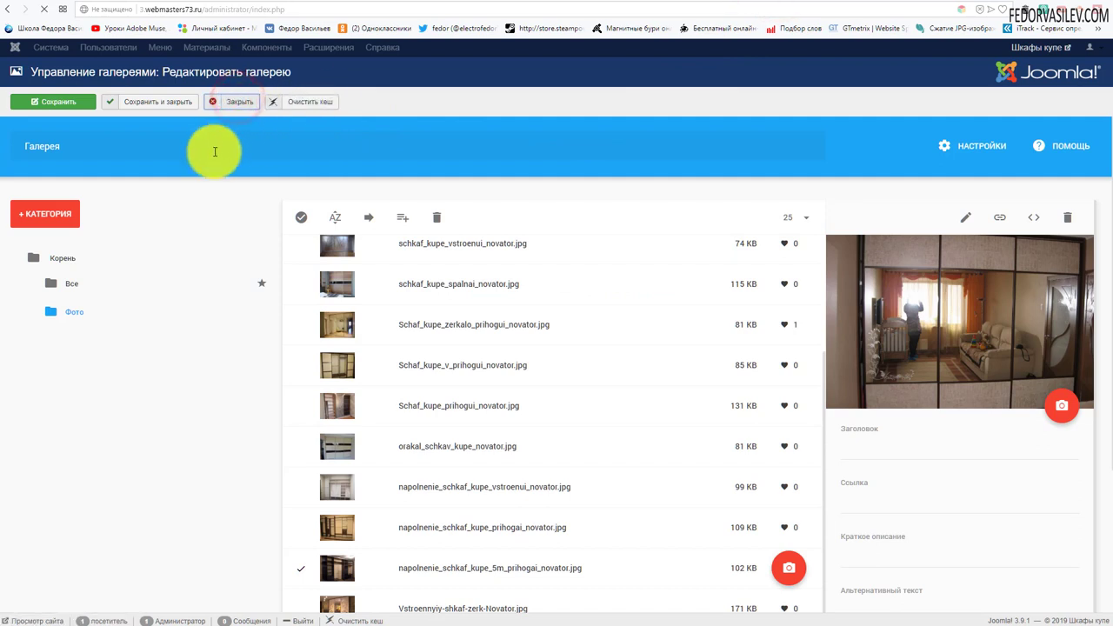
click(283, 50)
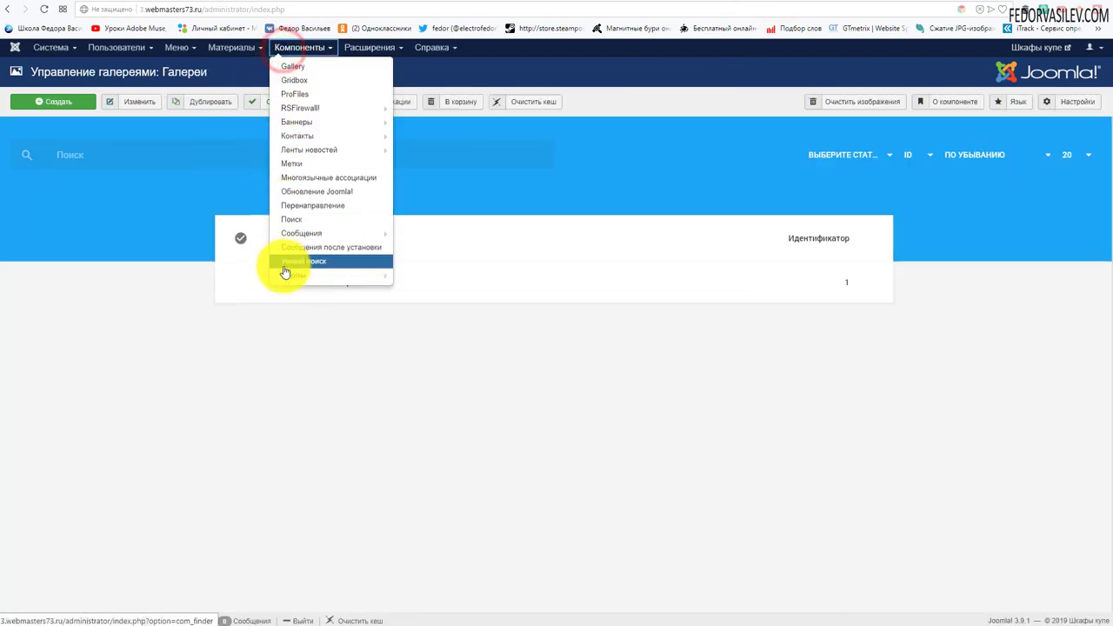
mouse_move(304, 284)
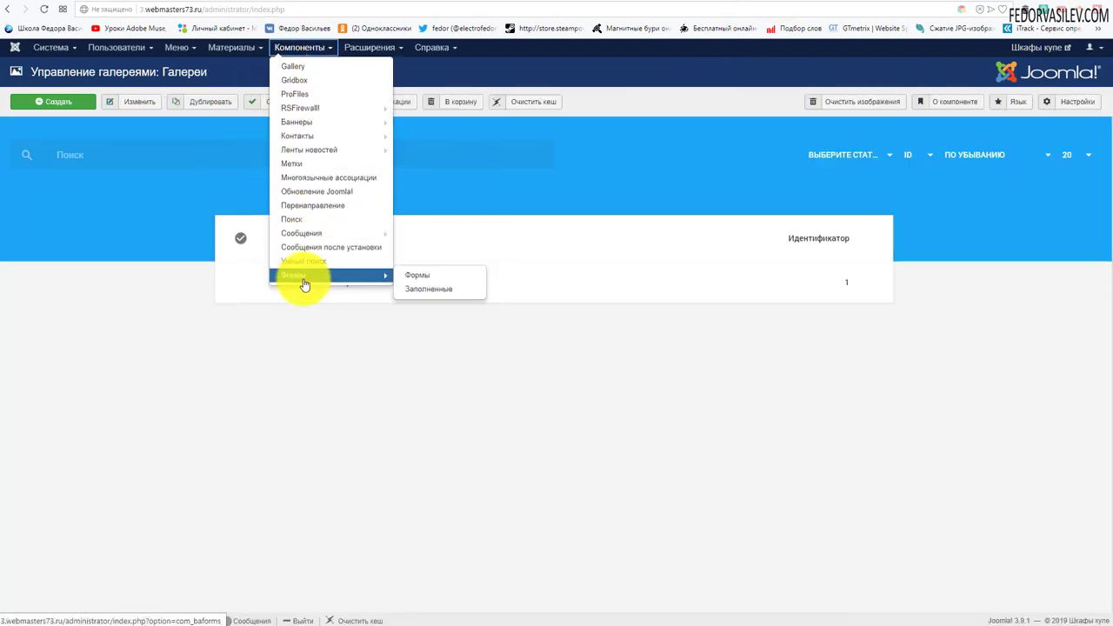
click(299, 273)
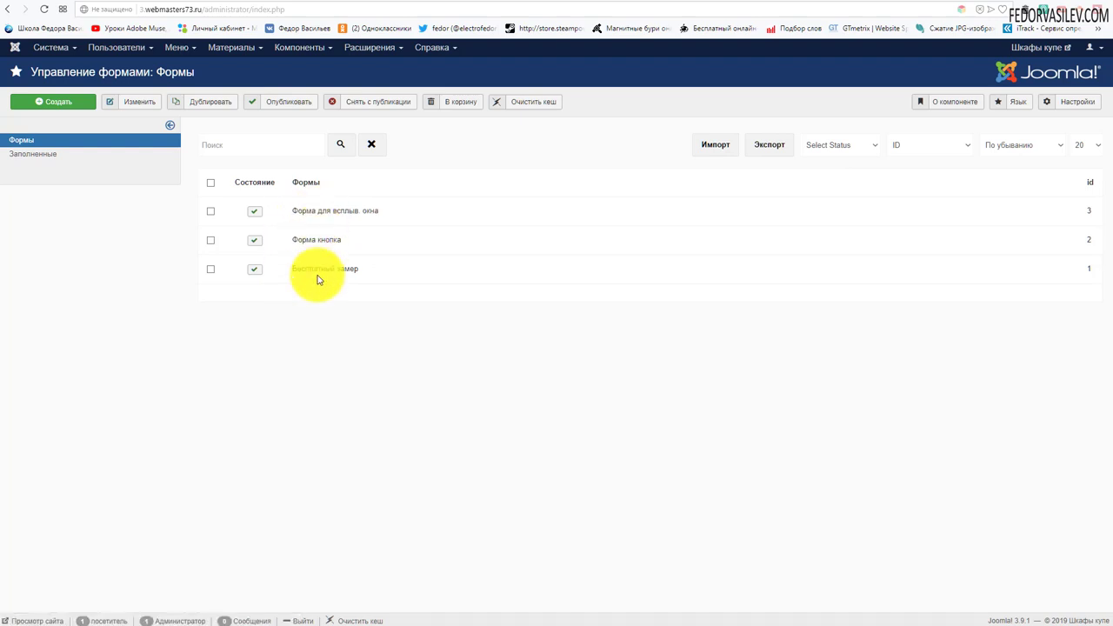
Step: Open the form Форма для всплыв. окна and examine its available field elements and the form parameters
click(306, 211)
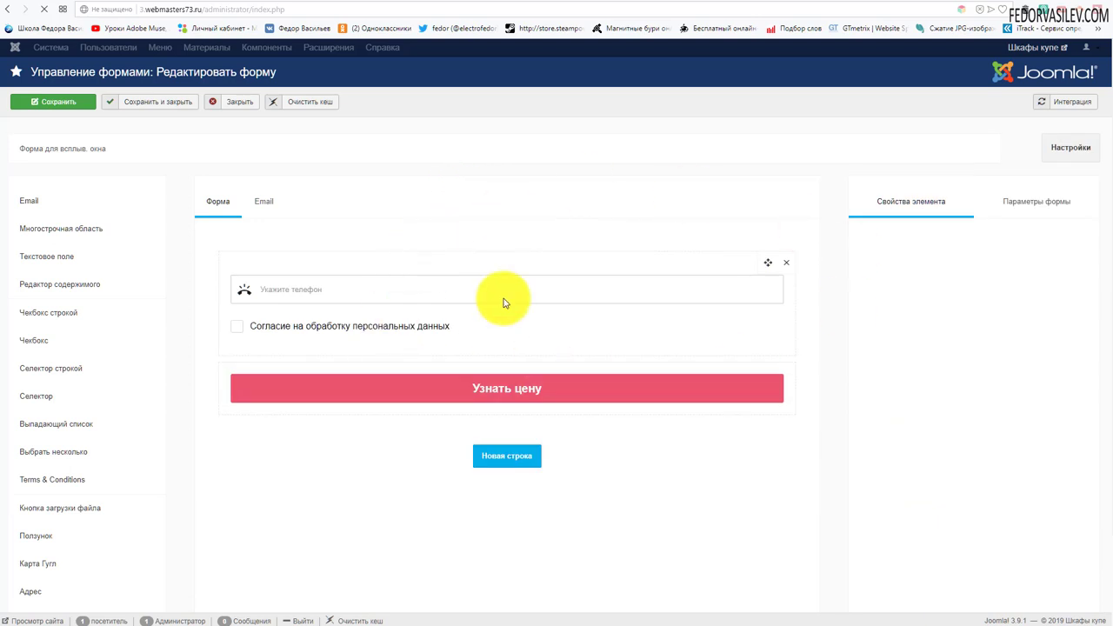
scroll(62, 311, down, 1)
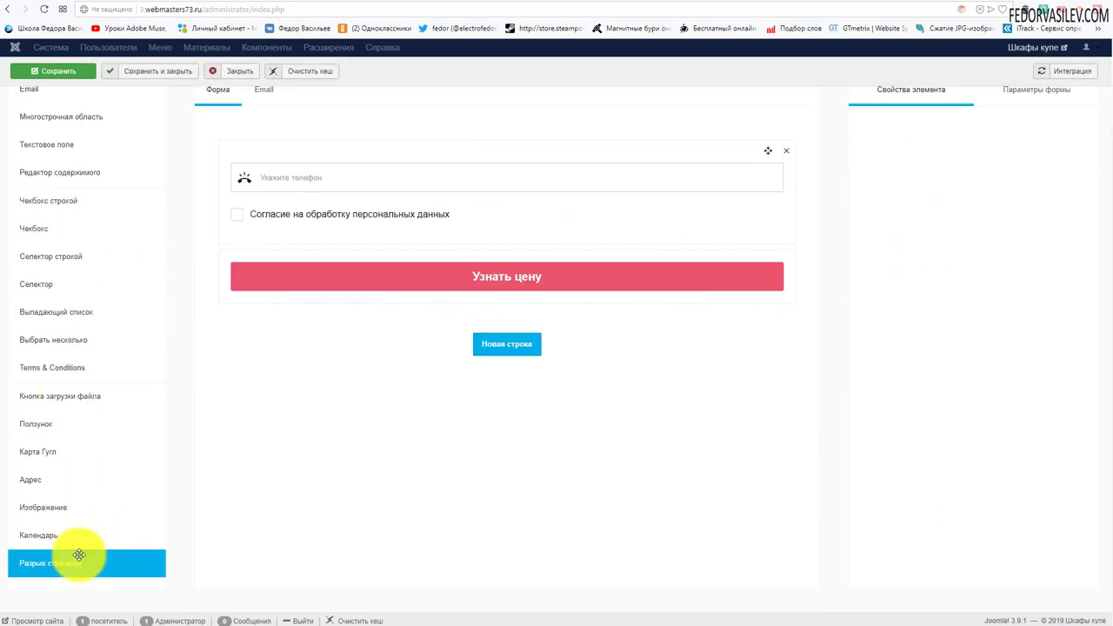
scroll(310, 304, up, 1)
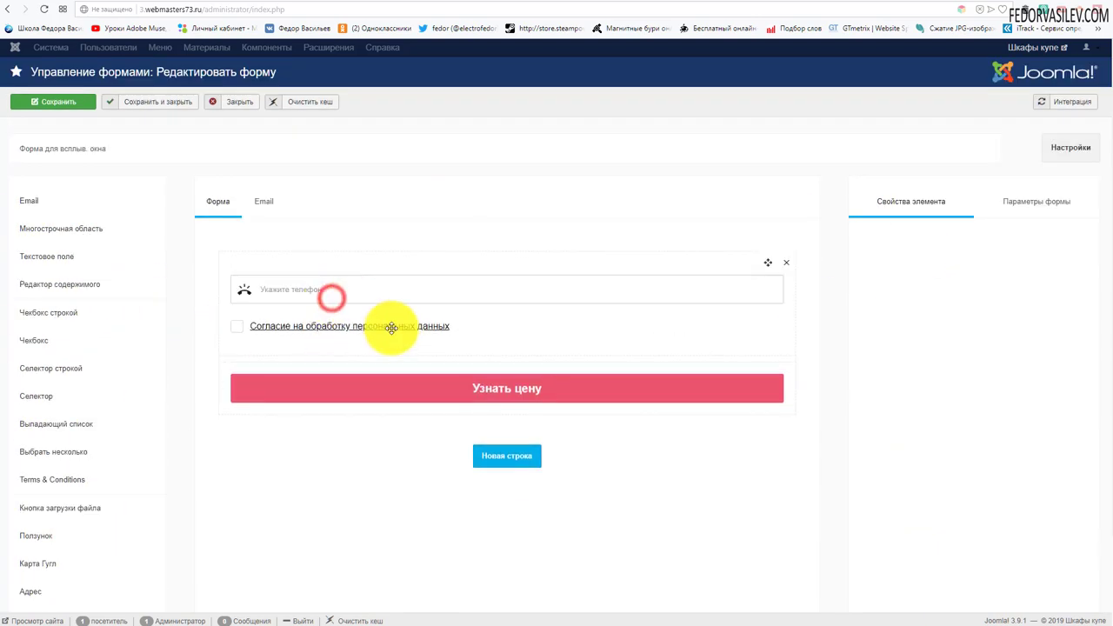
click(1052, 203)
scroll(945, 288, down, 5)
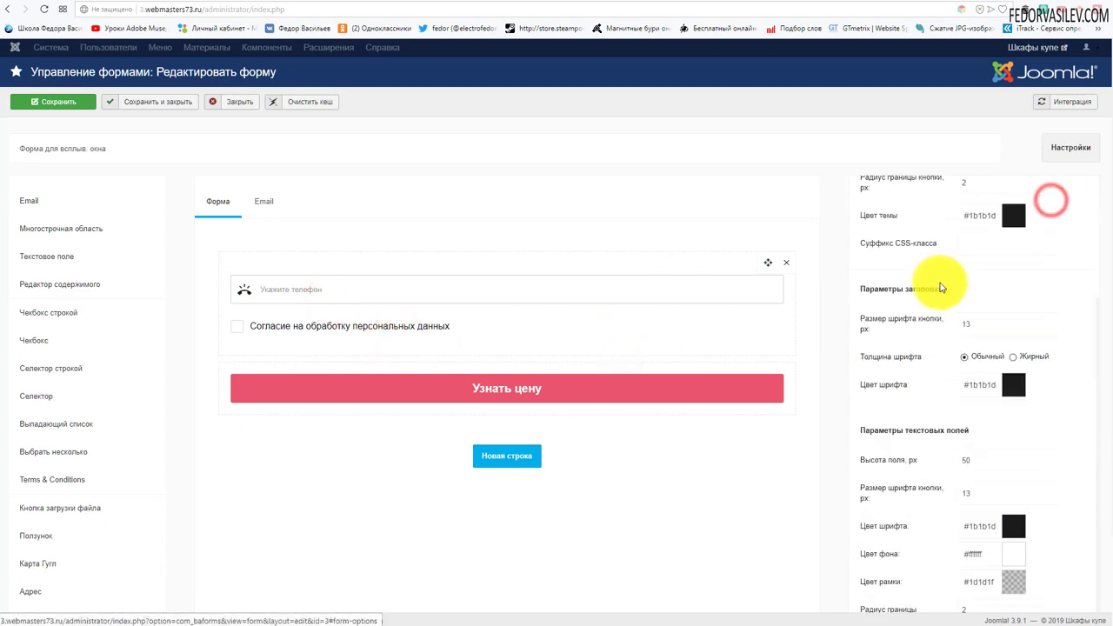
scroll(969, 360, up, 5)
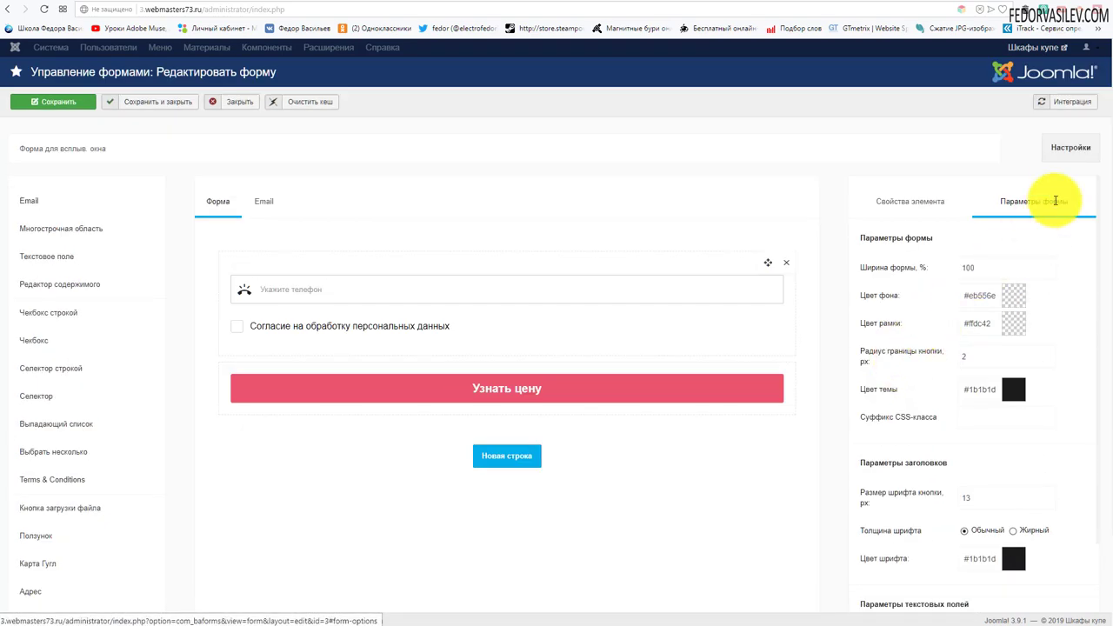
Step: Examine the form's basic settings, especially the message shown after sending and the redirect link to the thank-you page
click(1070, 153)
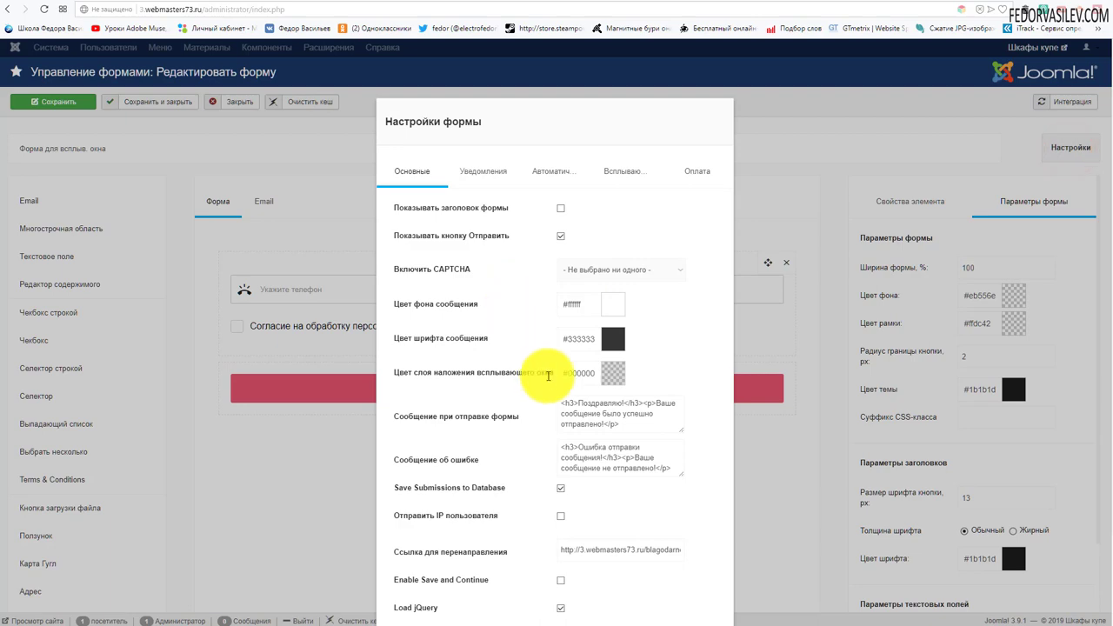
click(608, 422)
drag(575, 406, 566, 397)
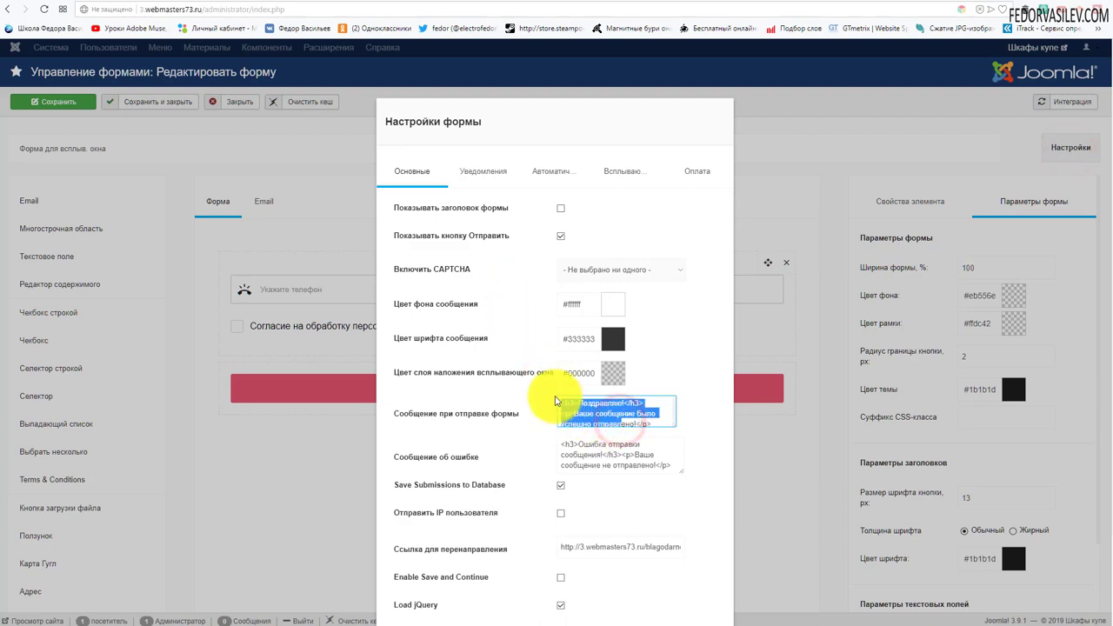
scroll(669, 374, down, 2)
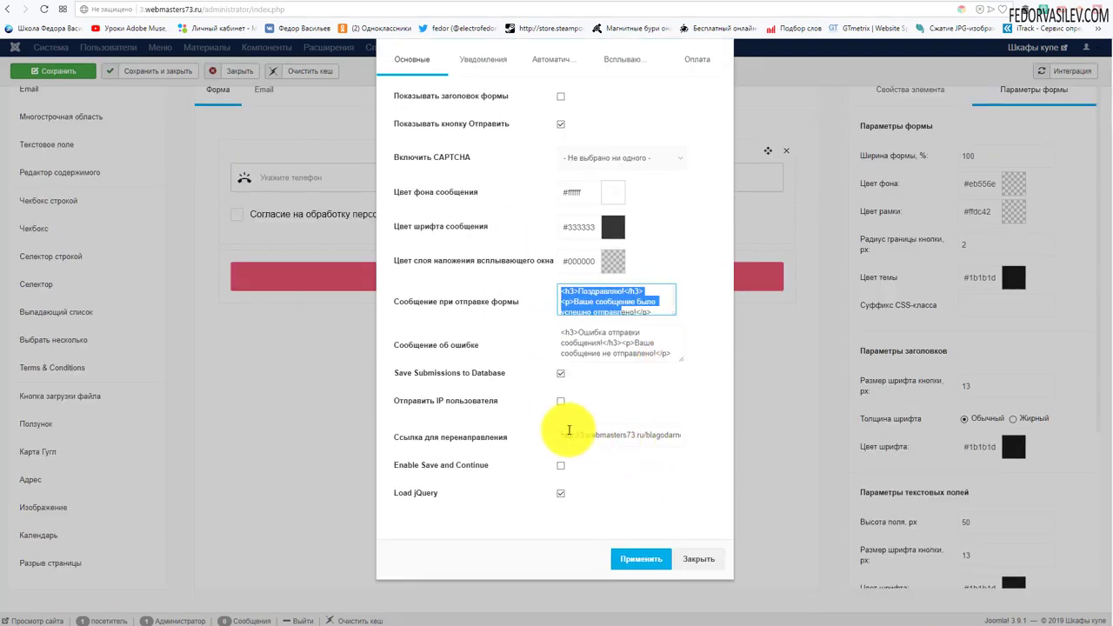
drag(568, 439, 709, 447)
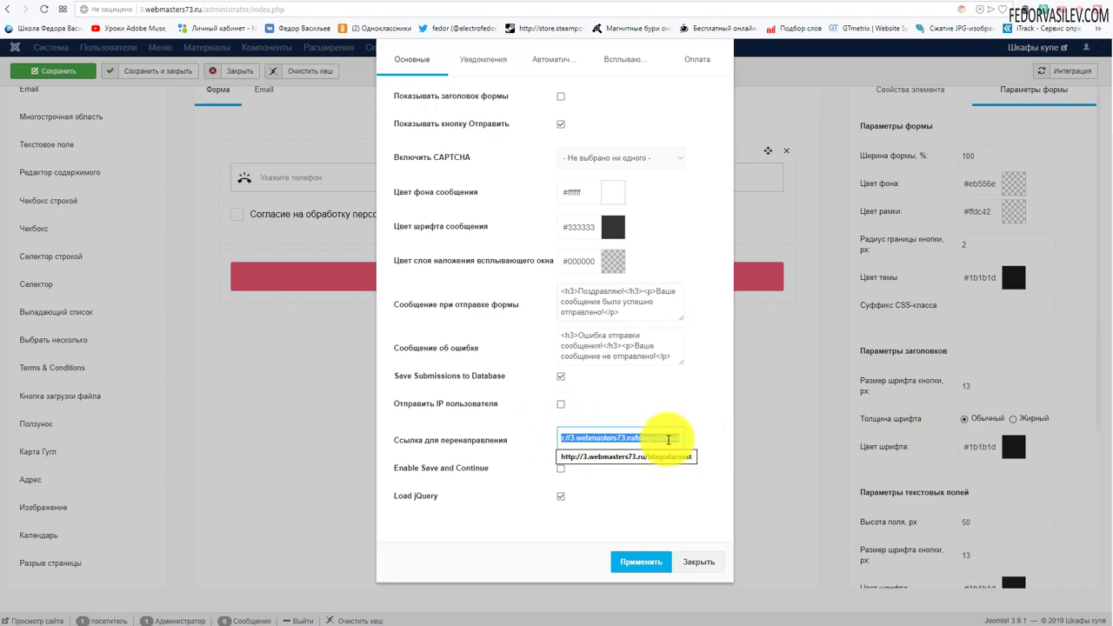
click(618, 461)
drag(566, 437, 777, 439)
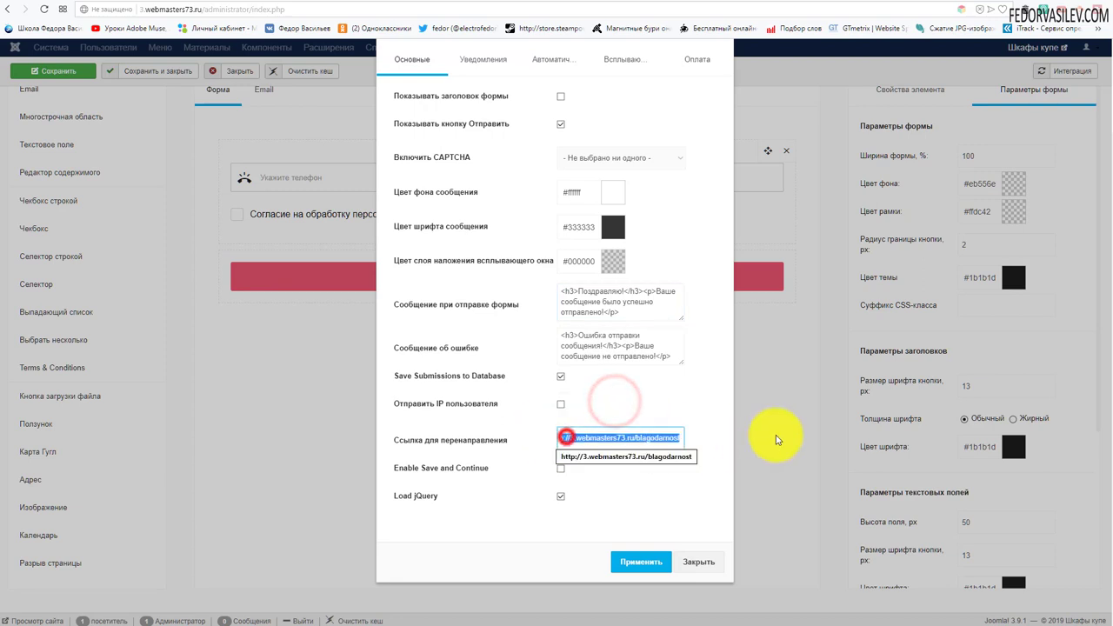
click(626, 396)
drag(640, 442, 659, 513)
scroll(609, 365, up, 2)
Step: Examine the form's notification settings, including the message recipient and message subject fields
click(485, 181)
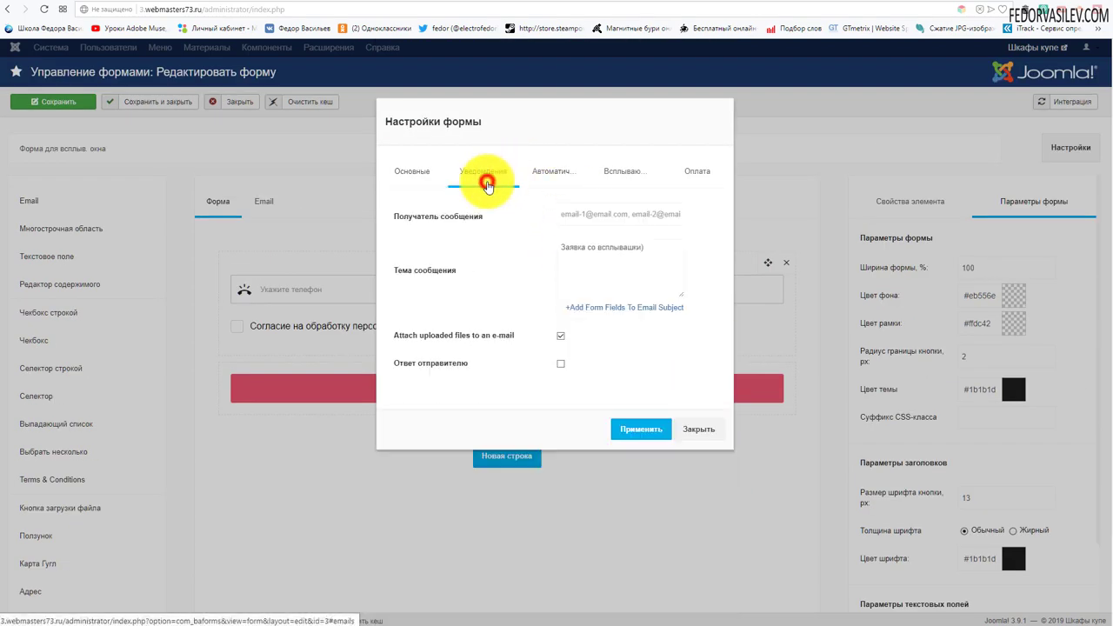
click(539, 178)
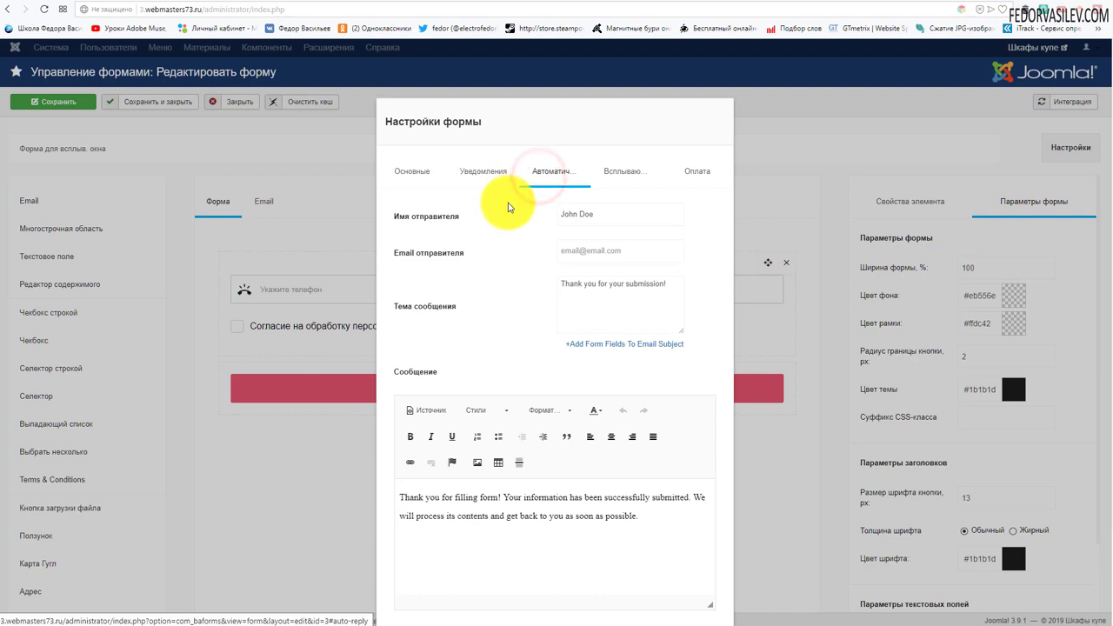
click(490, 180)
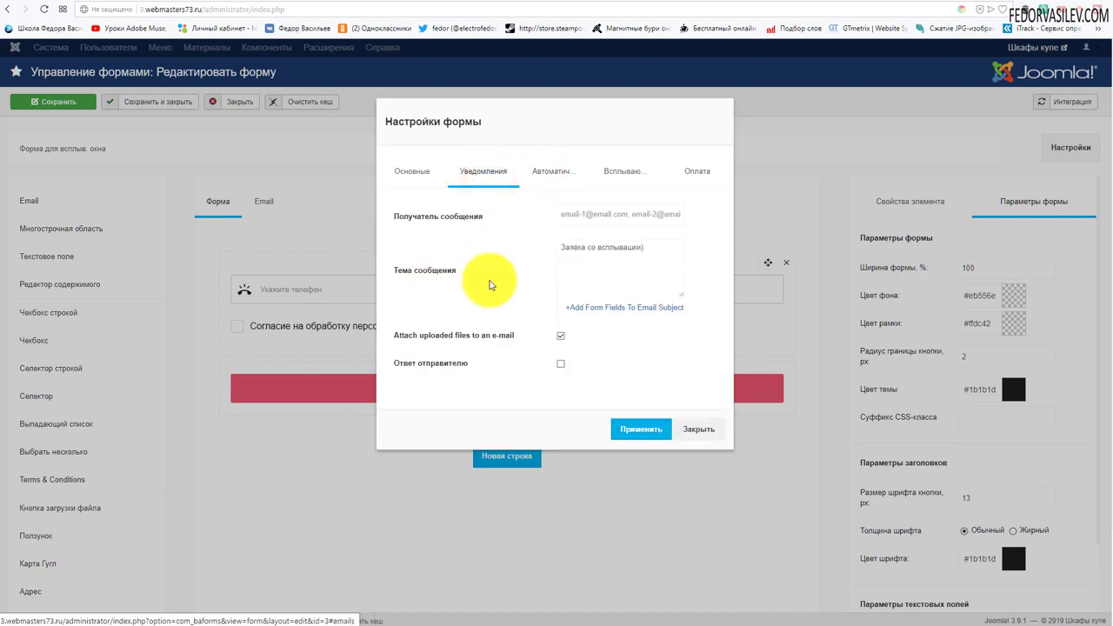
drag(657, 249, 563, 249)
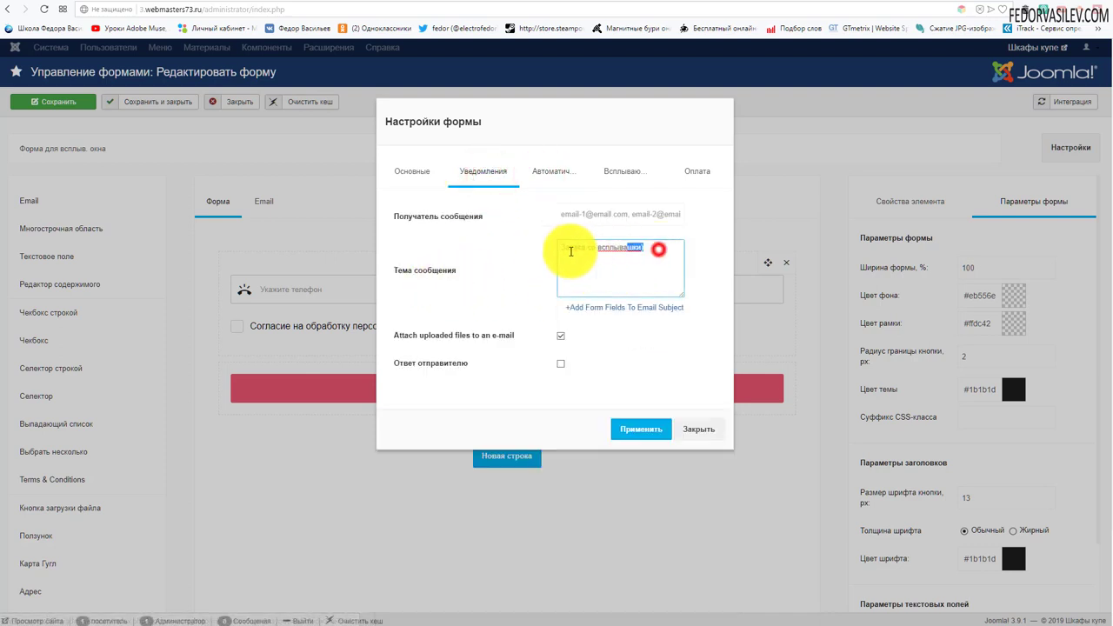
drag(653, 249, 567, 251)
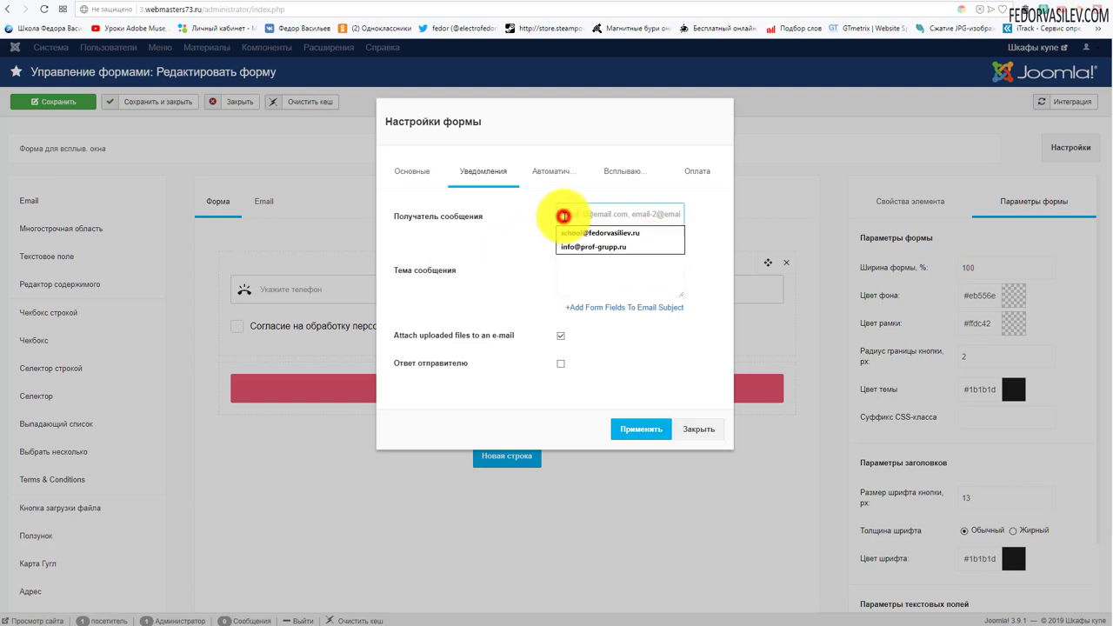
click(526, 212)
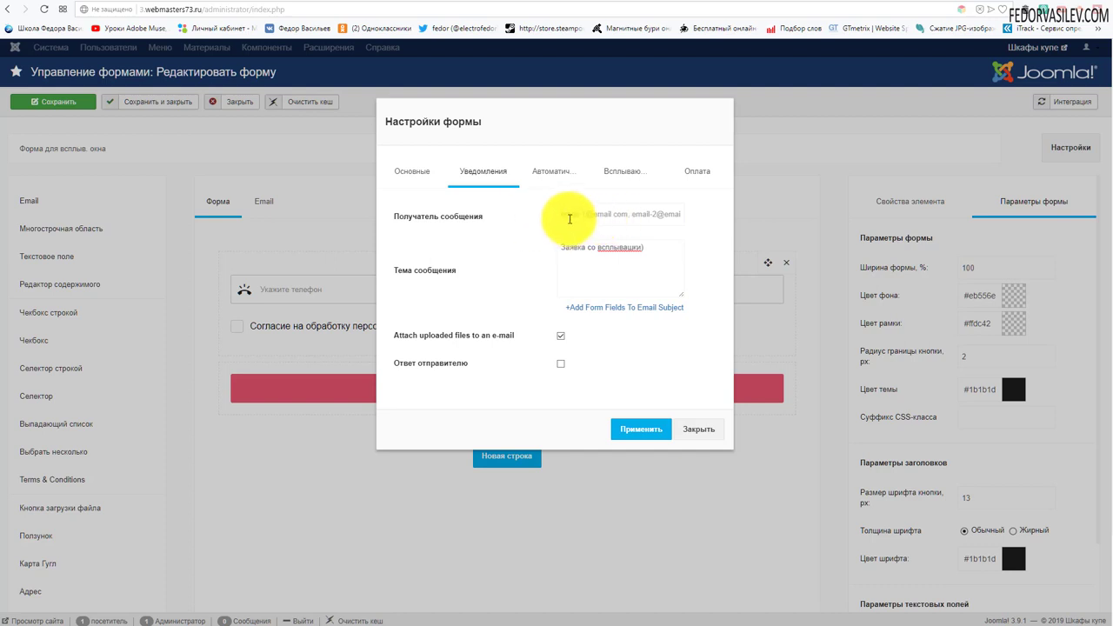
Step: Examine the form's auto-reply, popup and payment settings, and close the form without saving
click(558, 174)
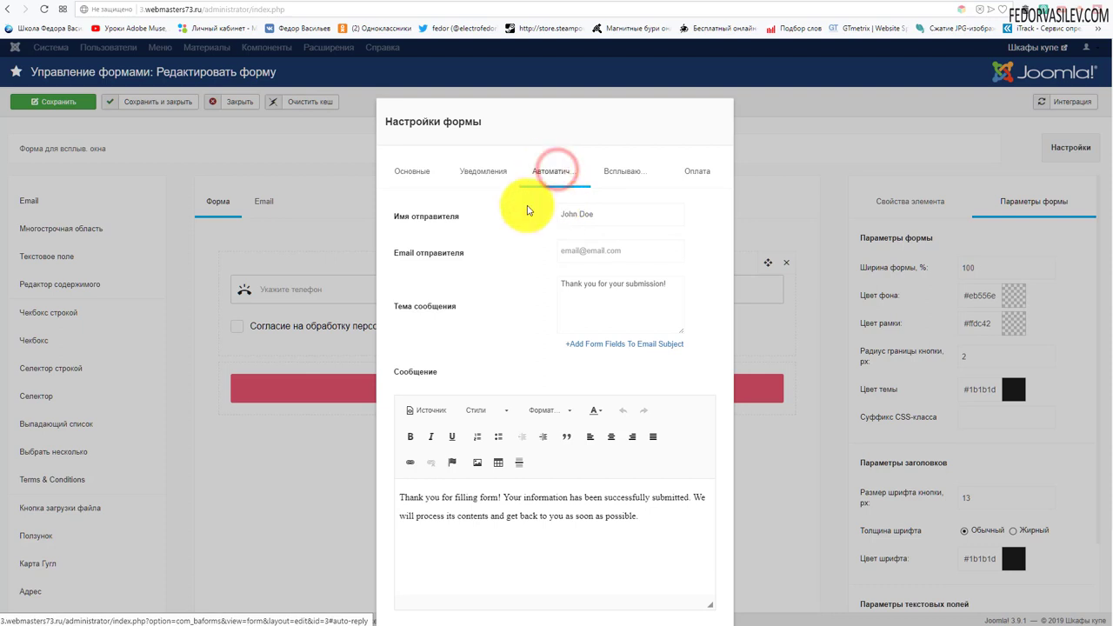
click(616, 174)
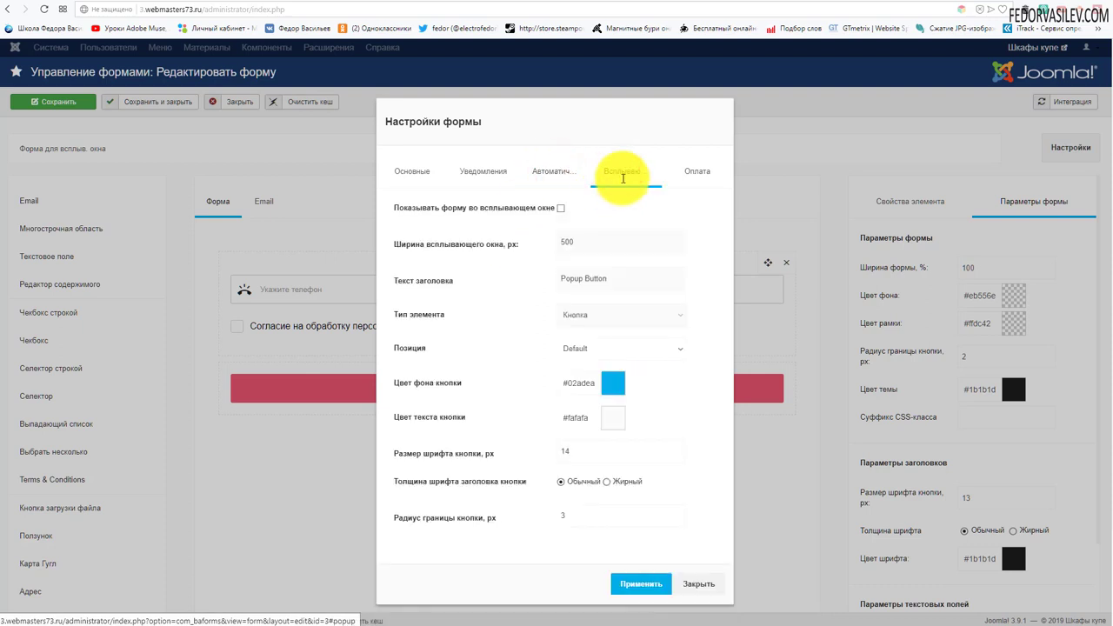
click(689, 176)
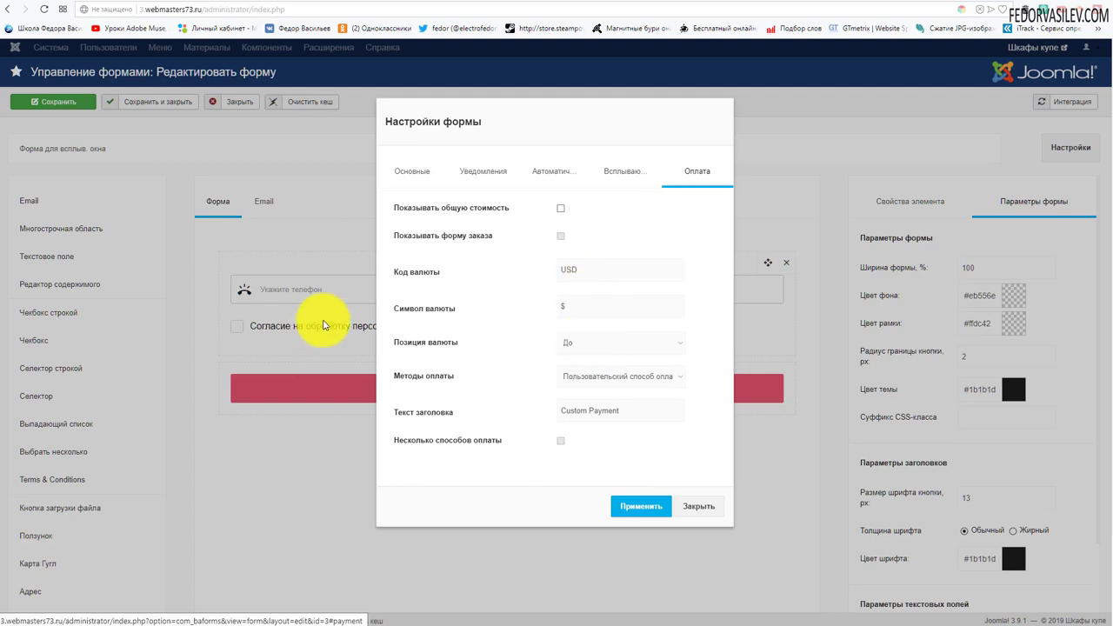
click(684, 510)
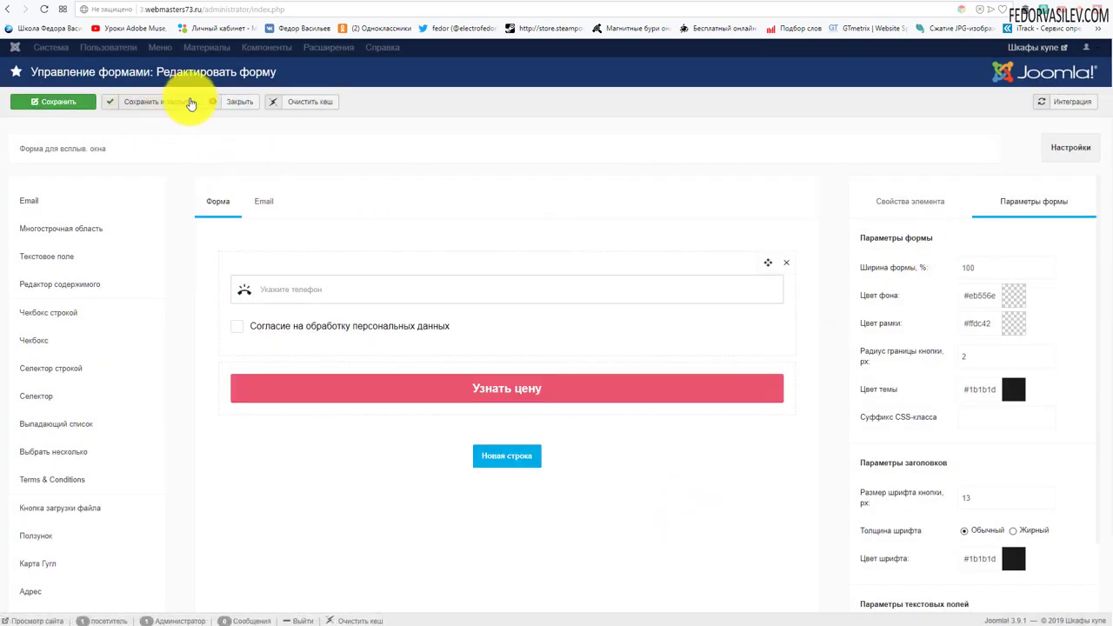
click(219, 104)
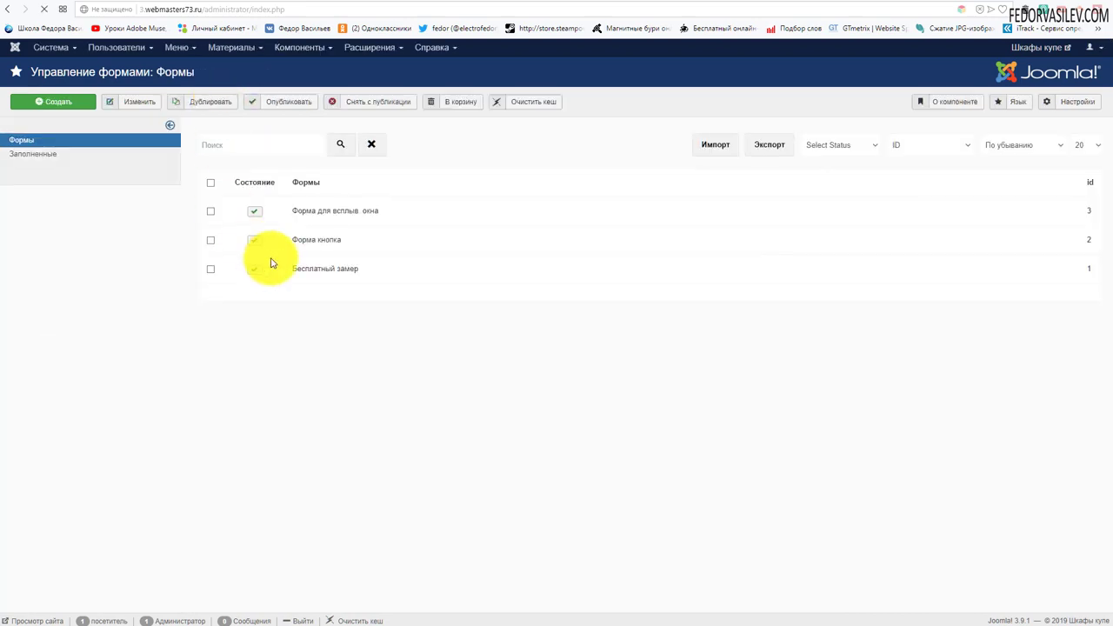
Step: Open the form Форма кнопка, examine its popup, auto-reply, notification and redirect link settings, and close it without saving
click(307, 241)
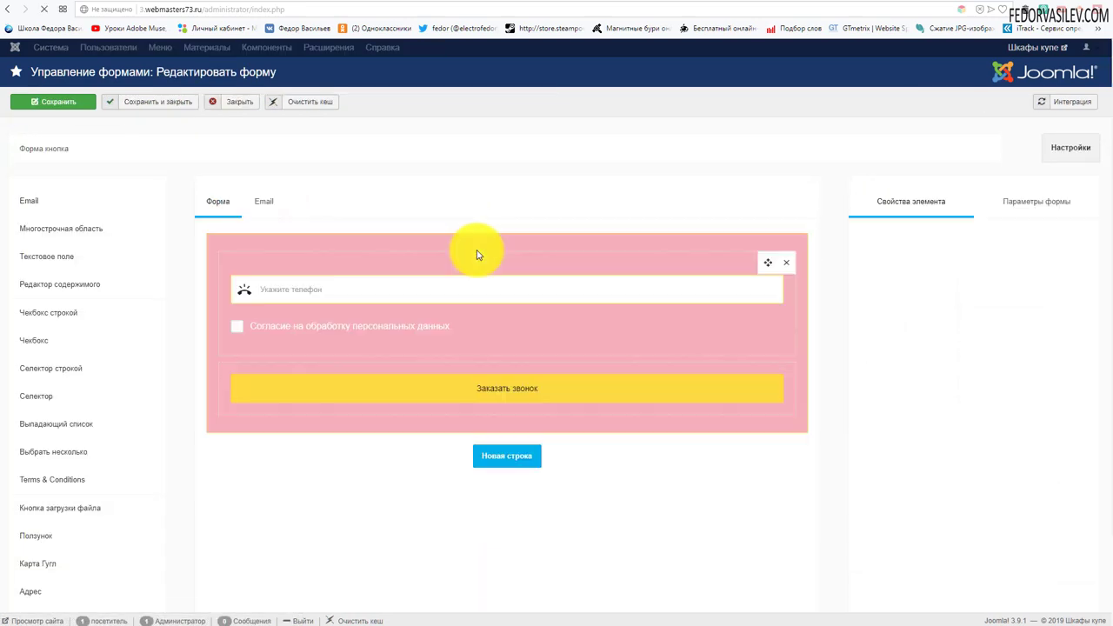
click(1070, 147)
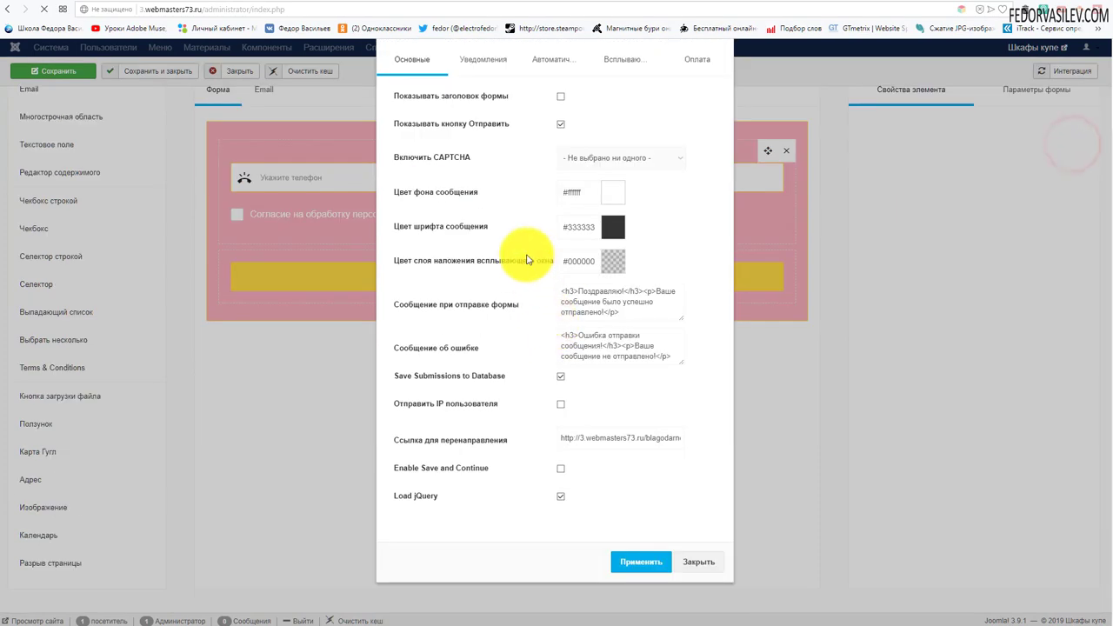
click(605, 173)
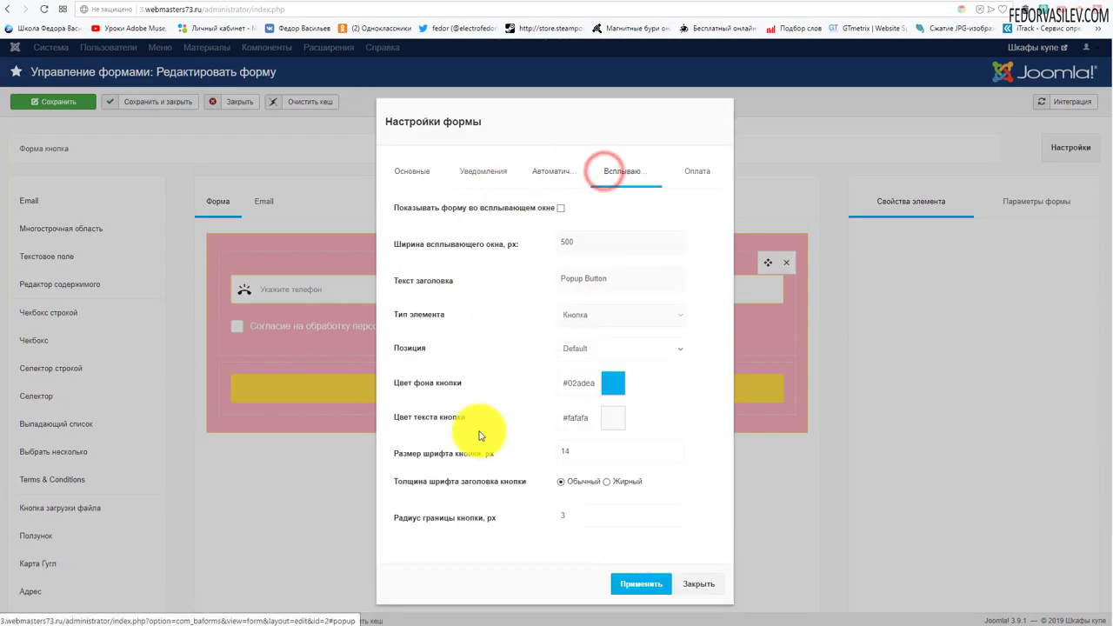
click(483, 175)
click(553, 178)
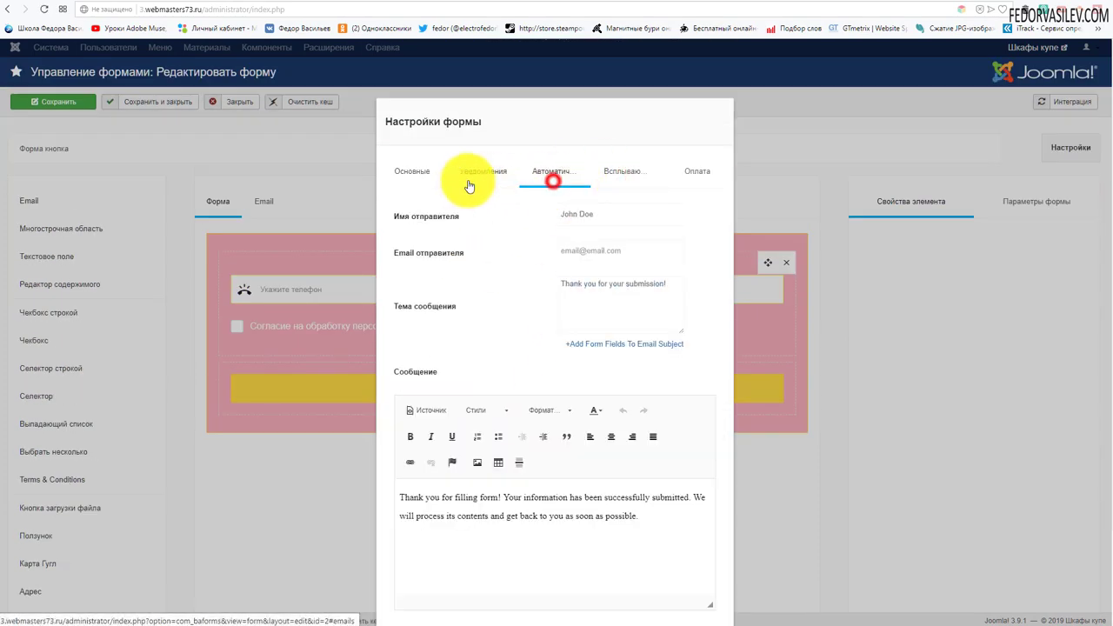
click(468, 172)
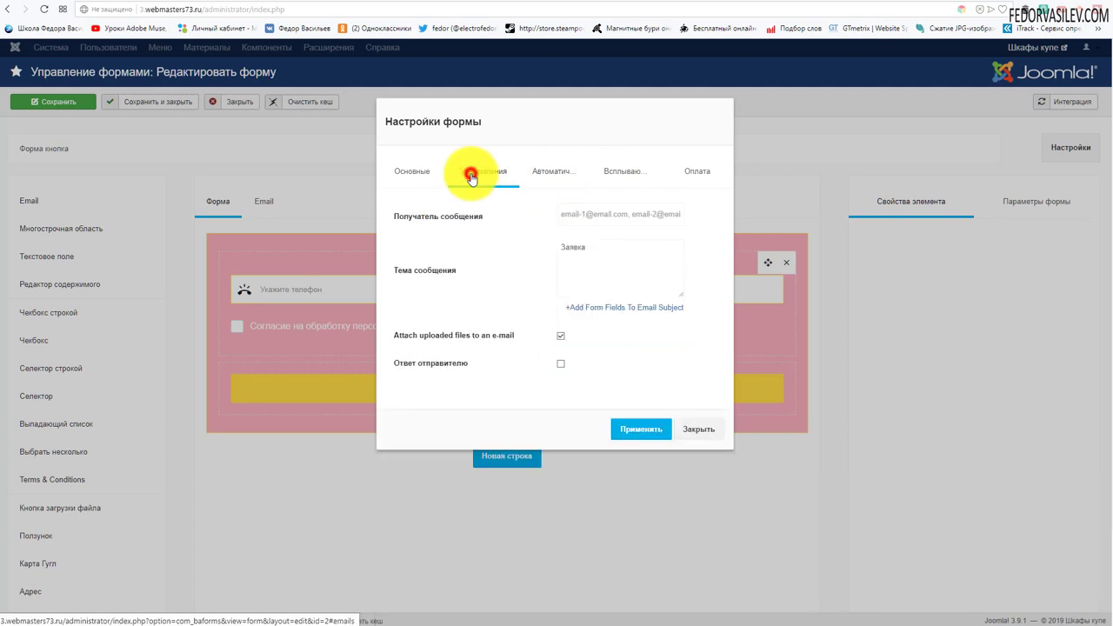
click(413, 170)
scroll(526, 318, down, 1)
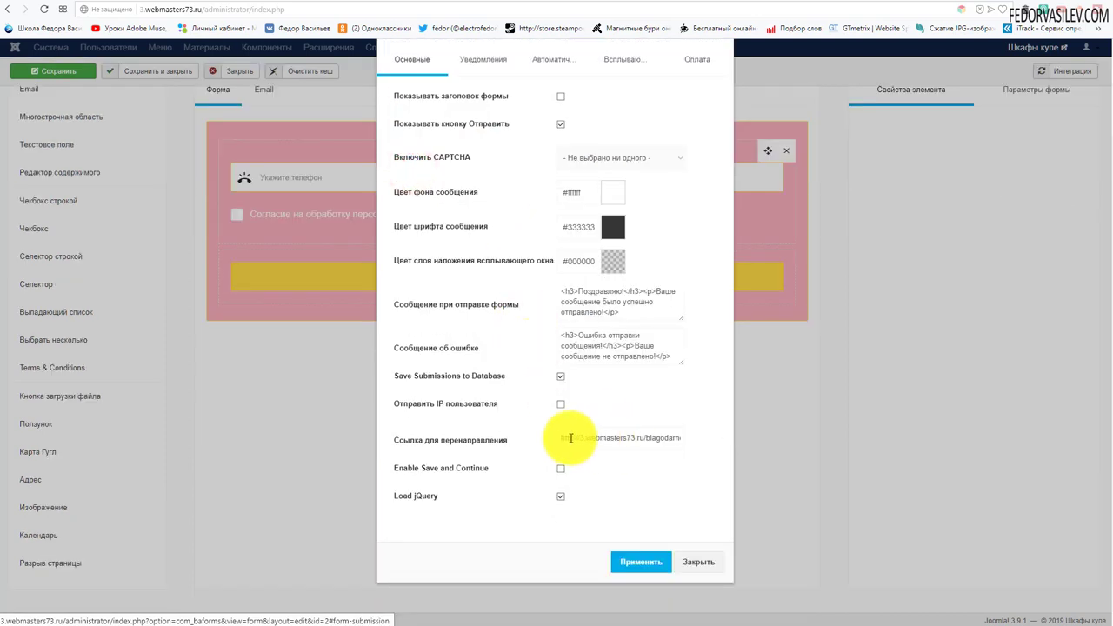
drag(566, 437, 803, 450)
click(698, 562)
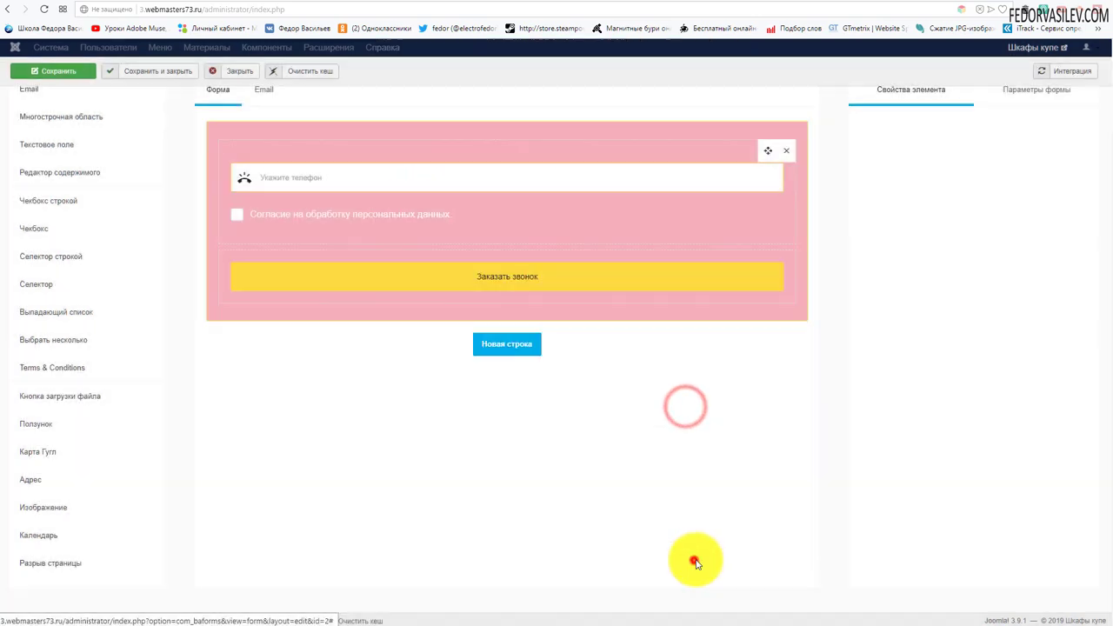
scroll(696, 556, up, 1)
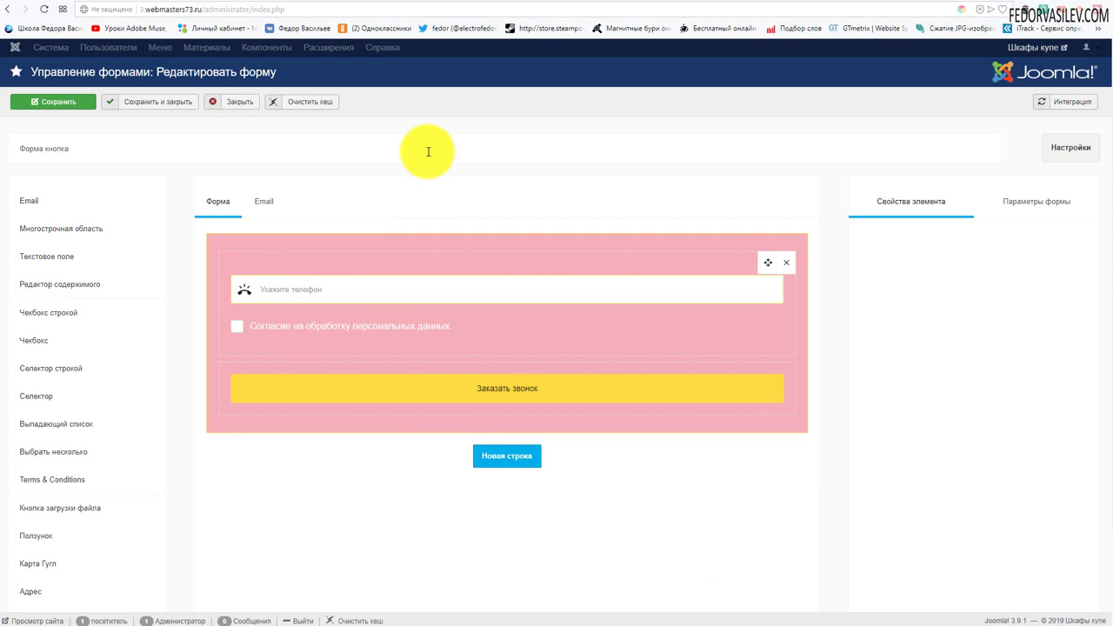
click(230, 103)
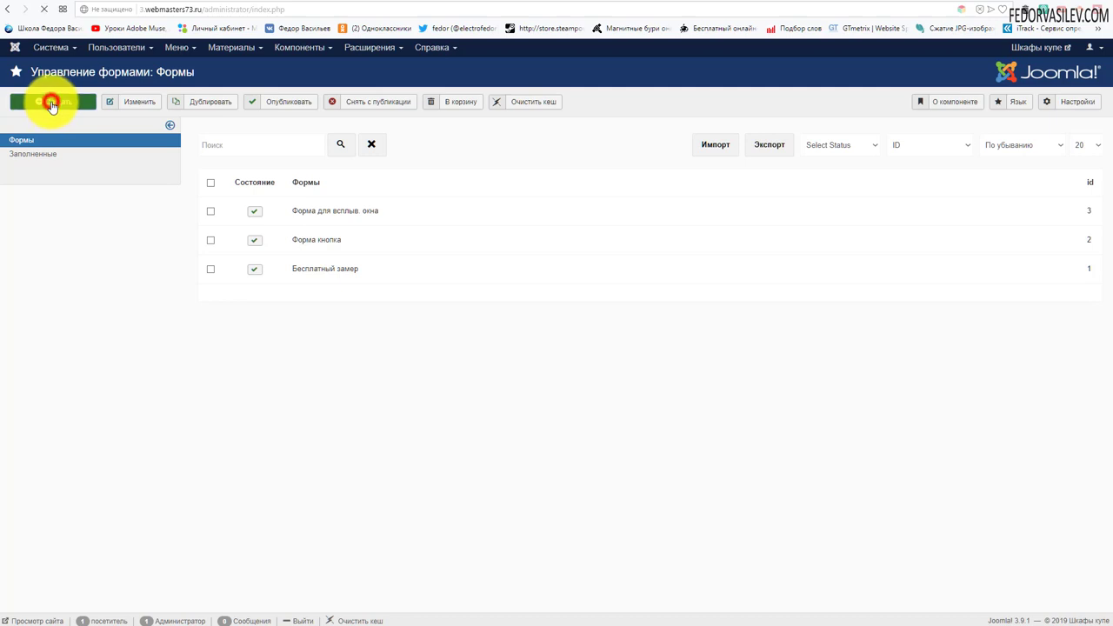
Step: Create a new form titled 1 and add a Многострочная область field to its empty row
click(52, 102)
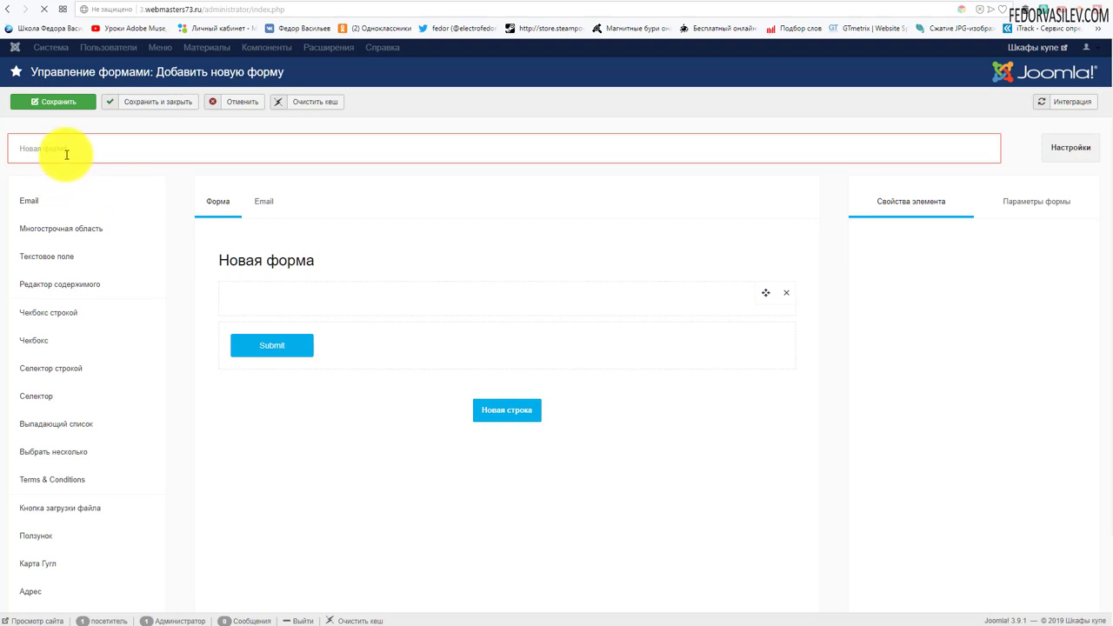
click(67, 153)
text(1)
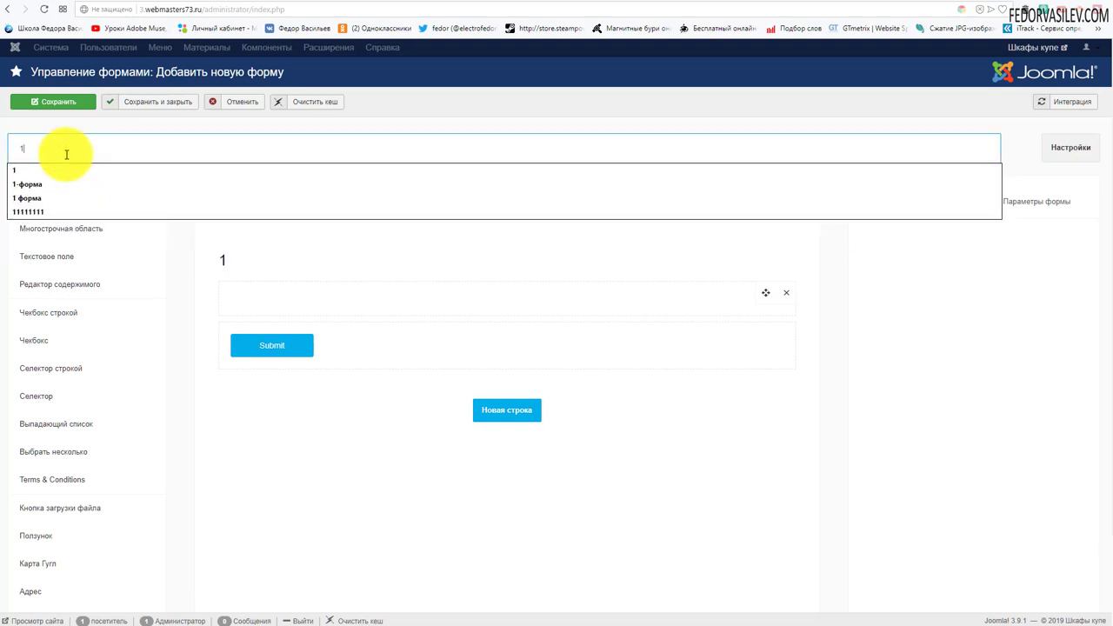
click(391, 119)
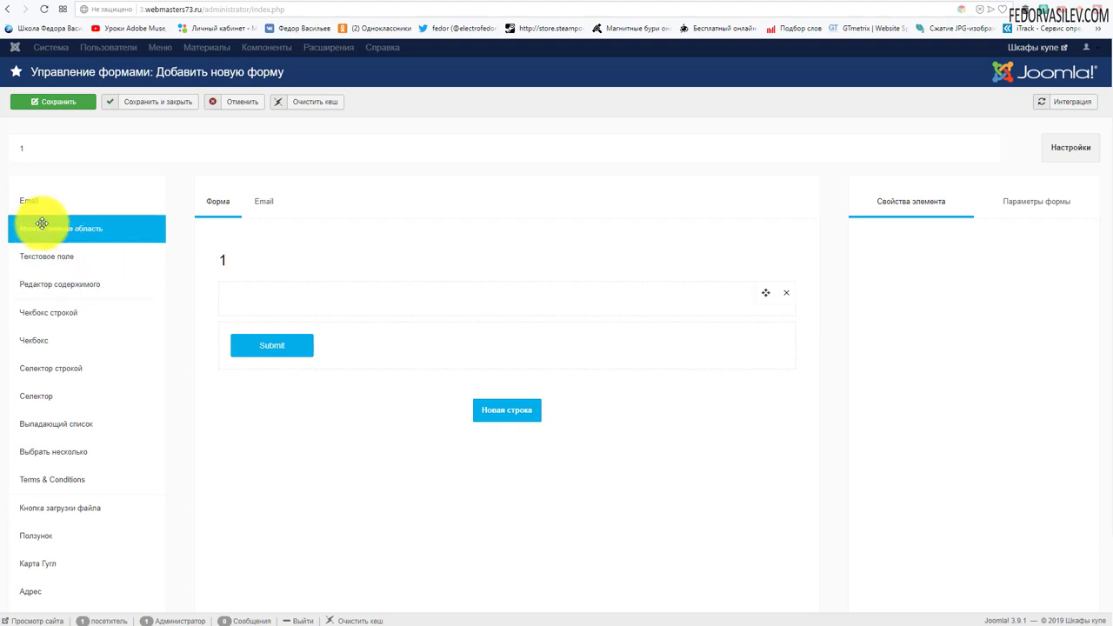
drag(47, 230, 413, 307)
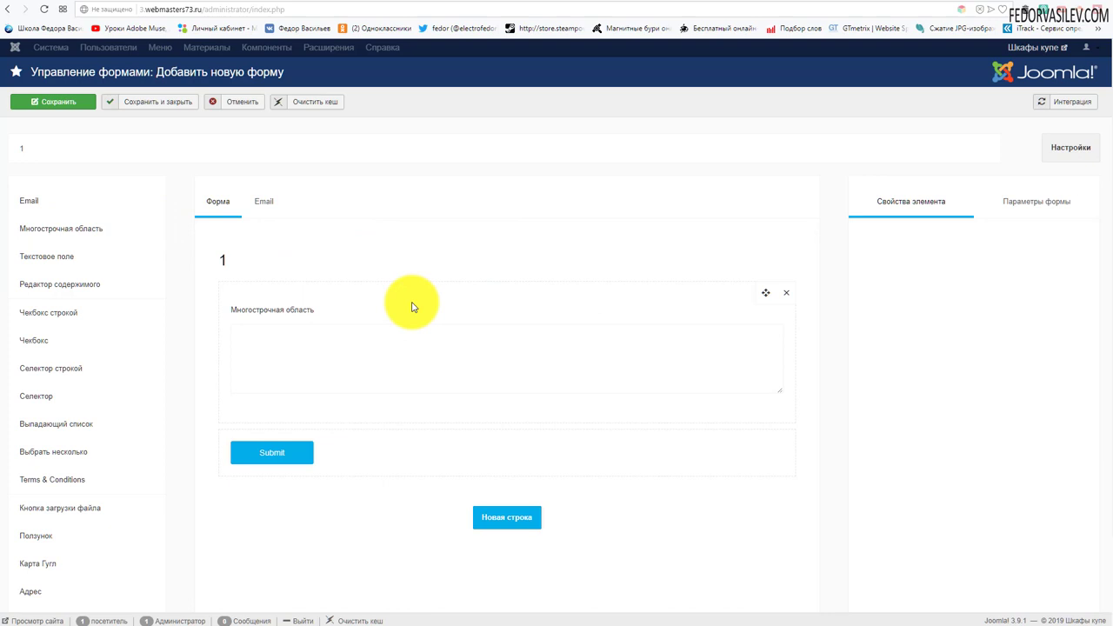
Step: Examine the Многострочная область field's element properties and the form's overall parameters
click(317, 355)
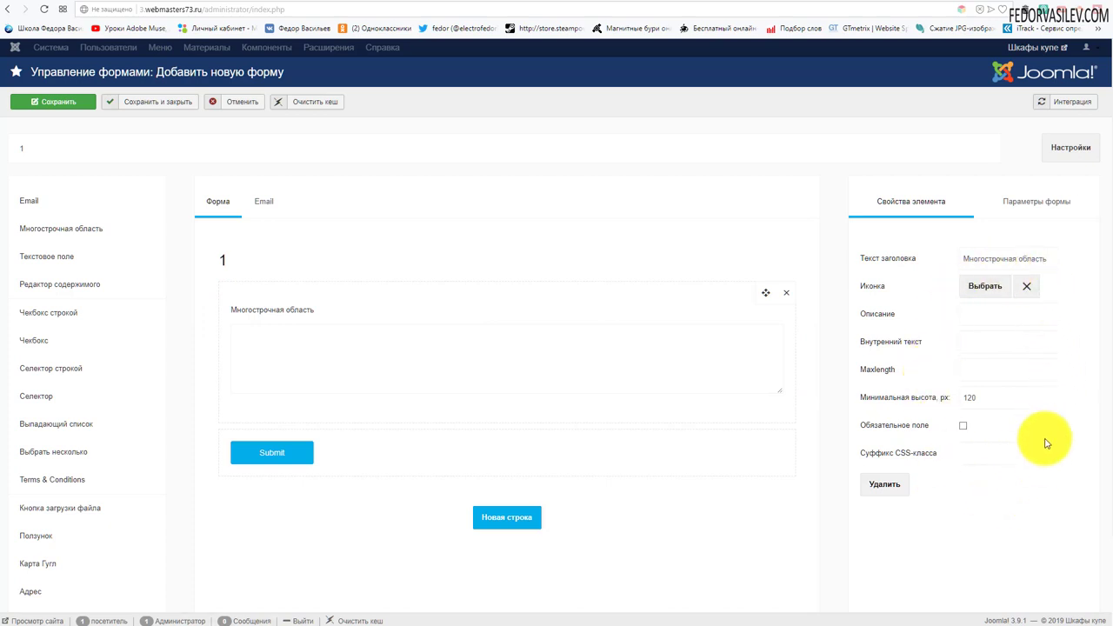
click(1026, 198)
scroll(1025, 244, down, 4)
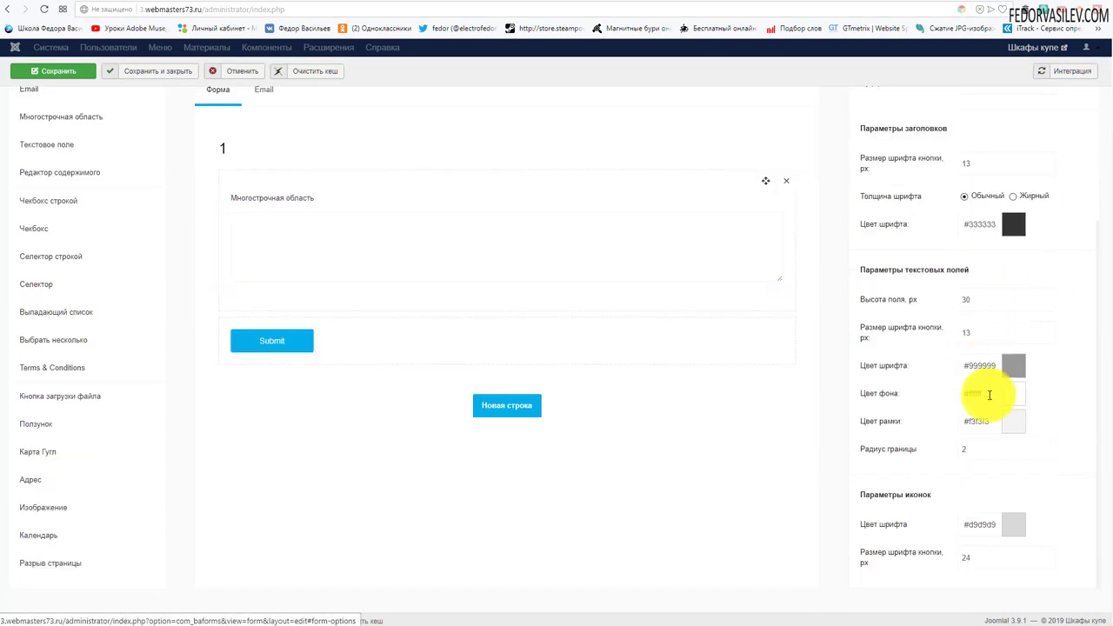
scroll(989, 396, up, 4)
click(925, 201)
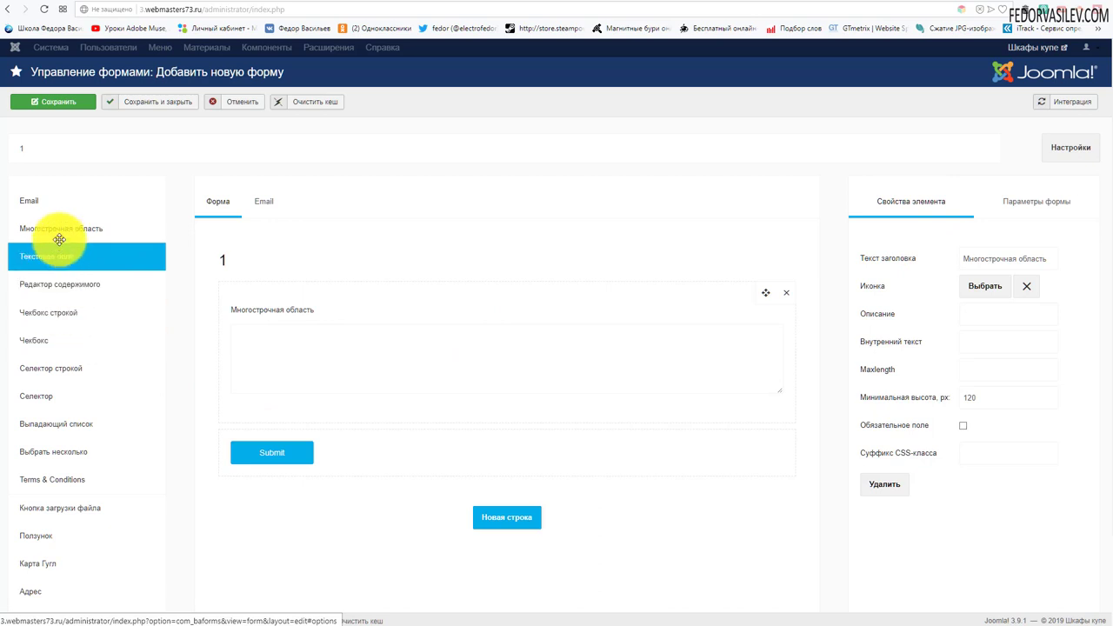
Step: Add an Email field below the Многострочная область field and insert a new two-column row in the form
mouse_move(35, 201)
mouse_down()
mouse_move(156, 273)
mouse_move(335, 311)
mouse_move(323, 417)
mouse_move(423, 418)
mouse_move(278, 443)
mouse_up()
scroll(277, 447, down, 2)
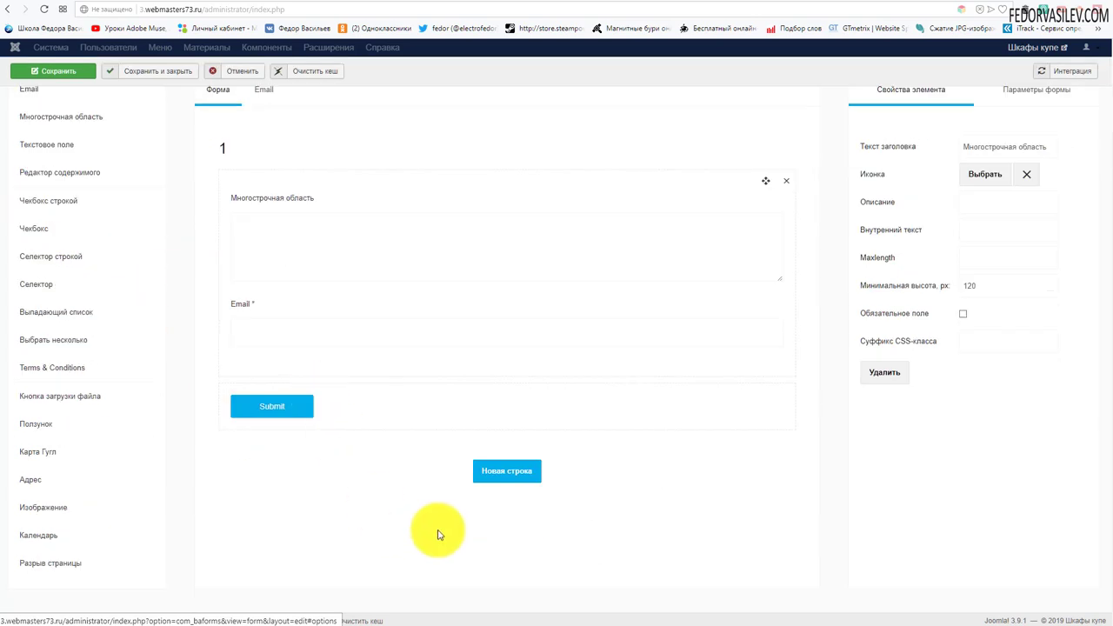
click(495, 472)
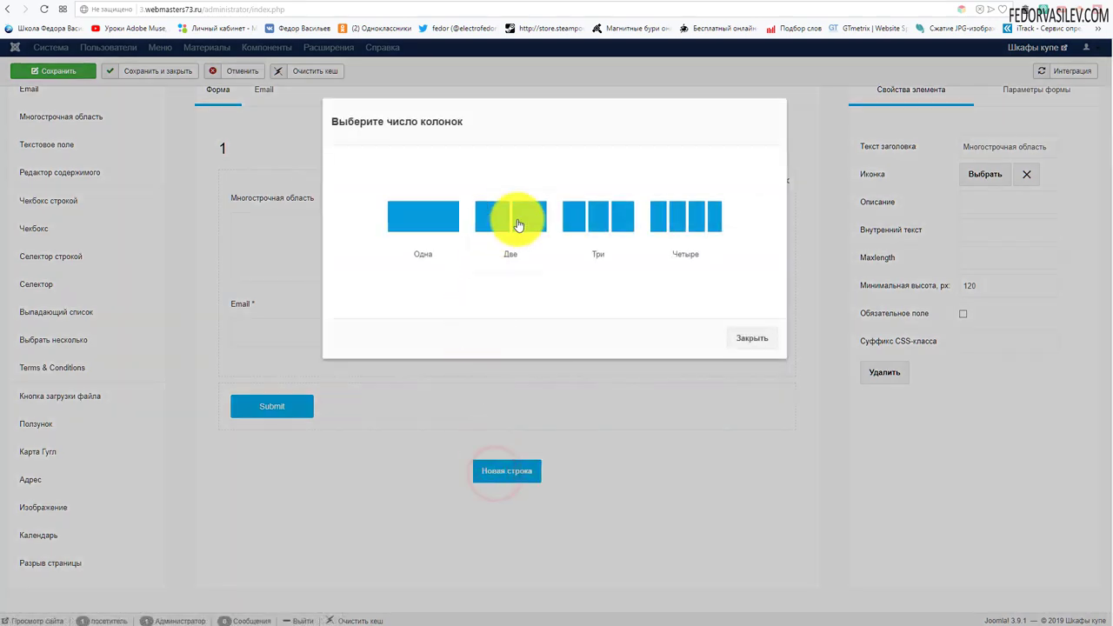
click(516, 219)
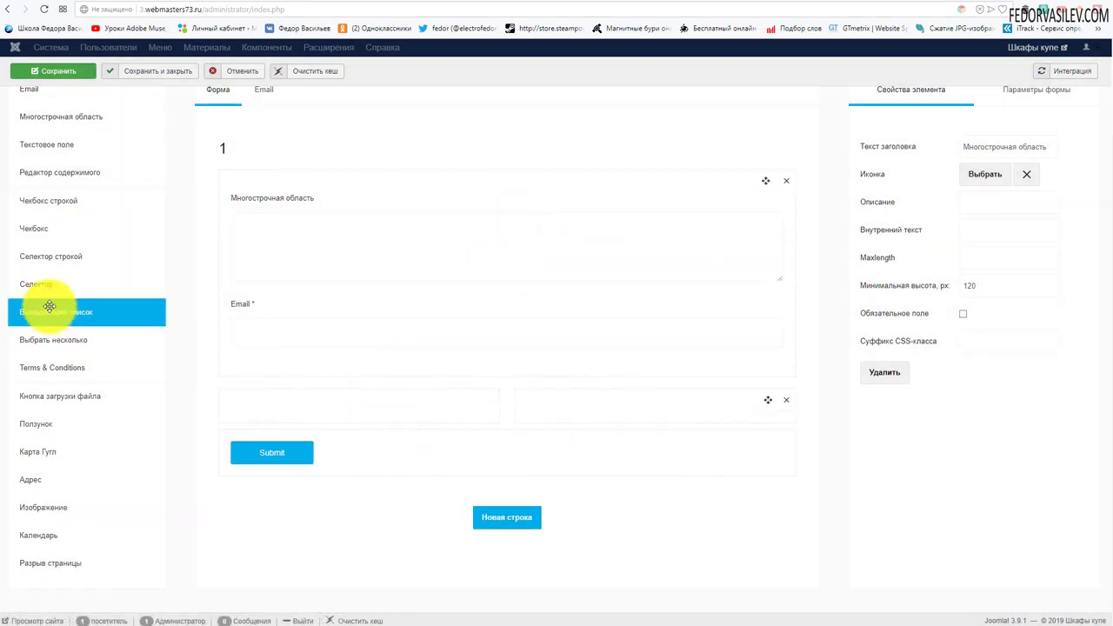
Step: Move the Email field into the first column and the Многострочная область field into the second column of the new row
scroll(35, 200, up, 2)
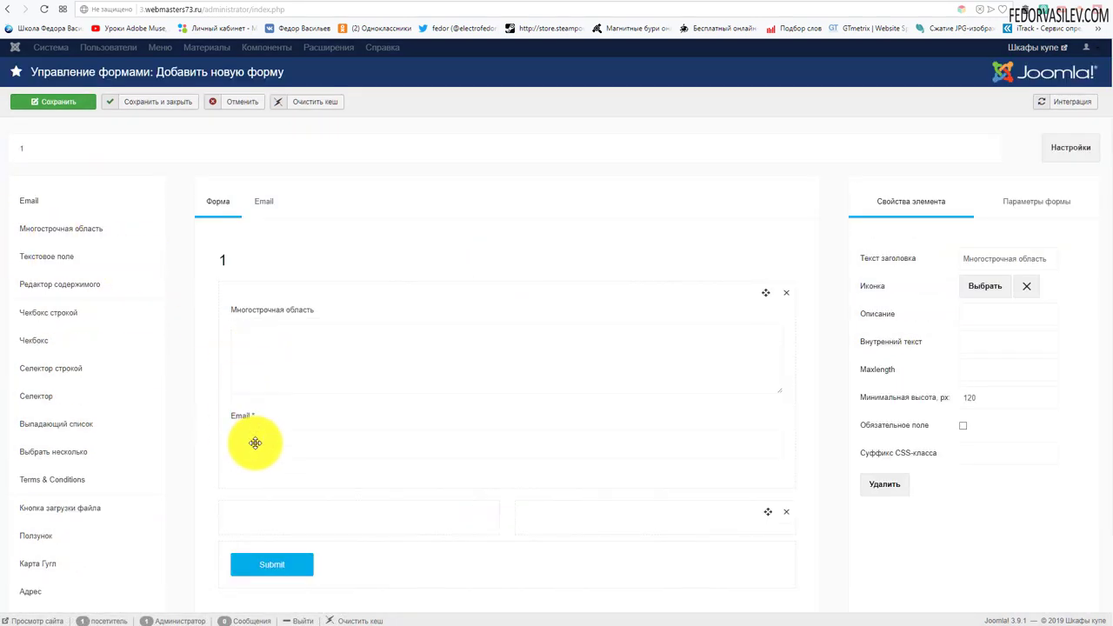
drag(255, 442, 319, 489)
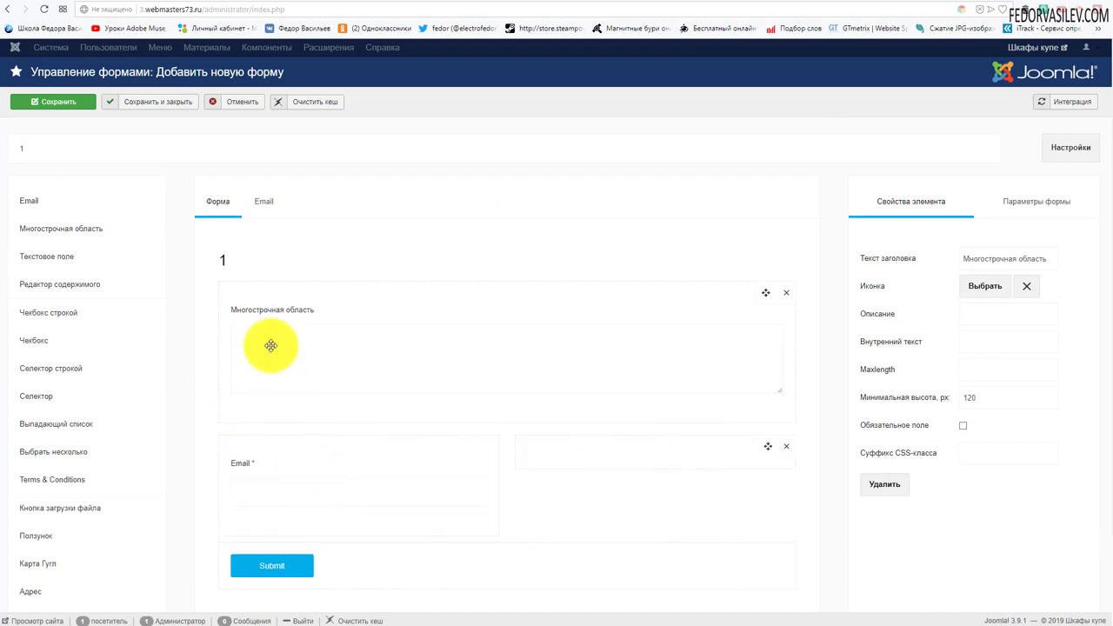
drag(270, 346, 609, 439)
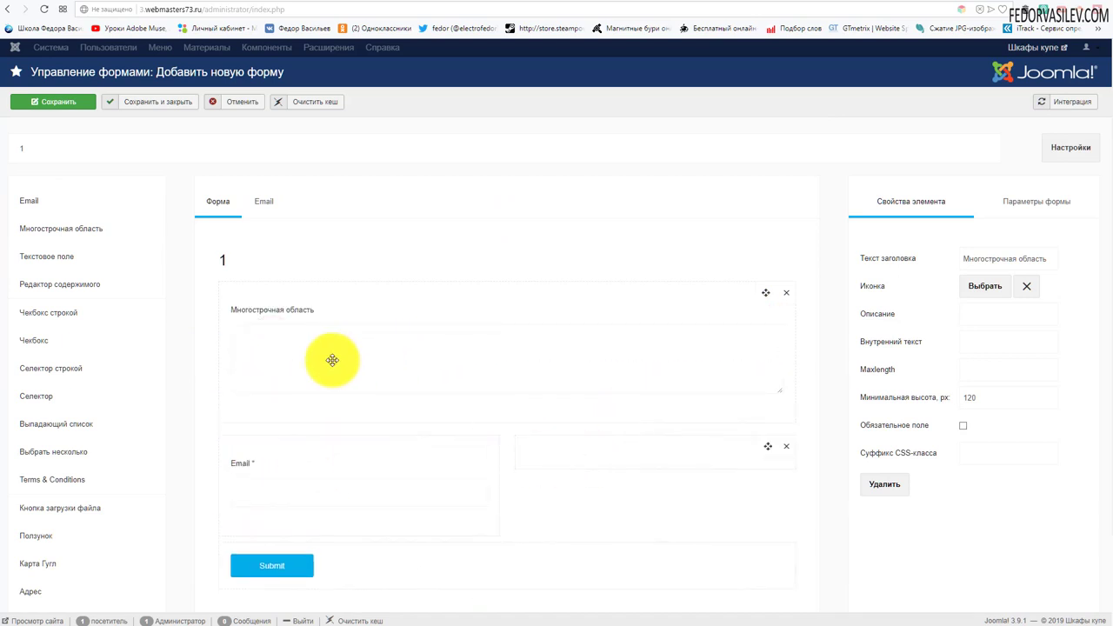
drag(332, 359, 639, 402)
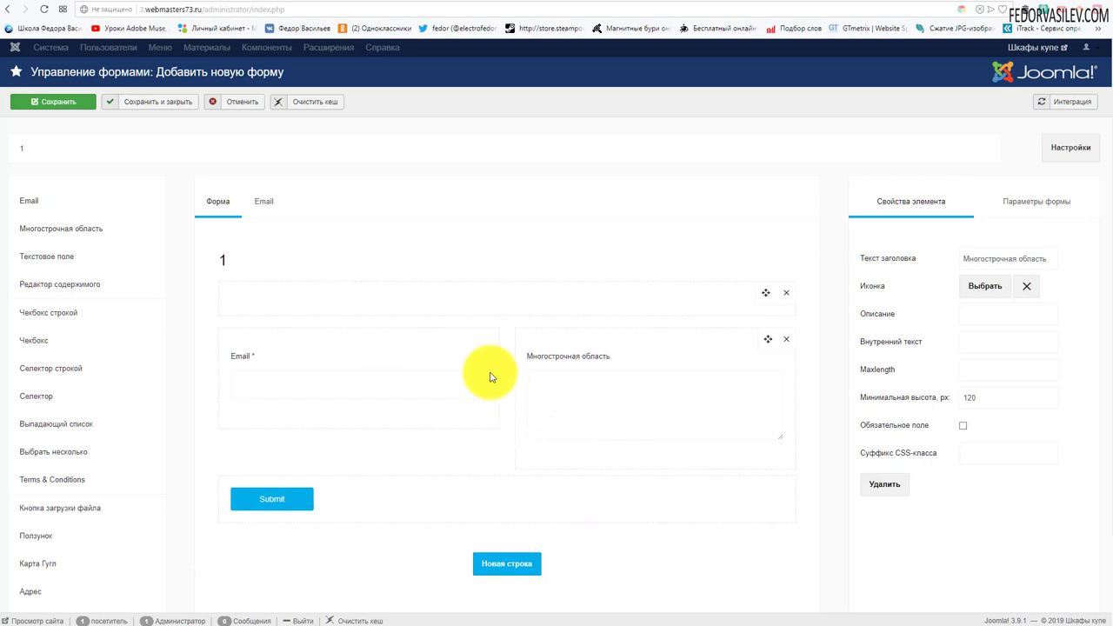
Step: Review the form-wide style parameters for headings, text fields and icons
scroll(606, 365, down, 2)
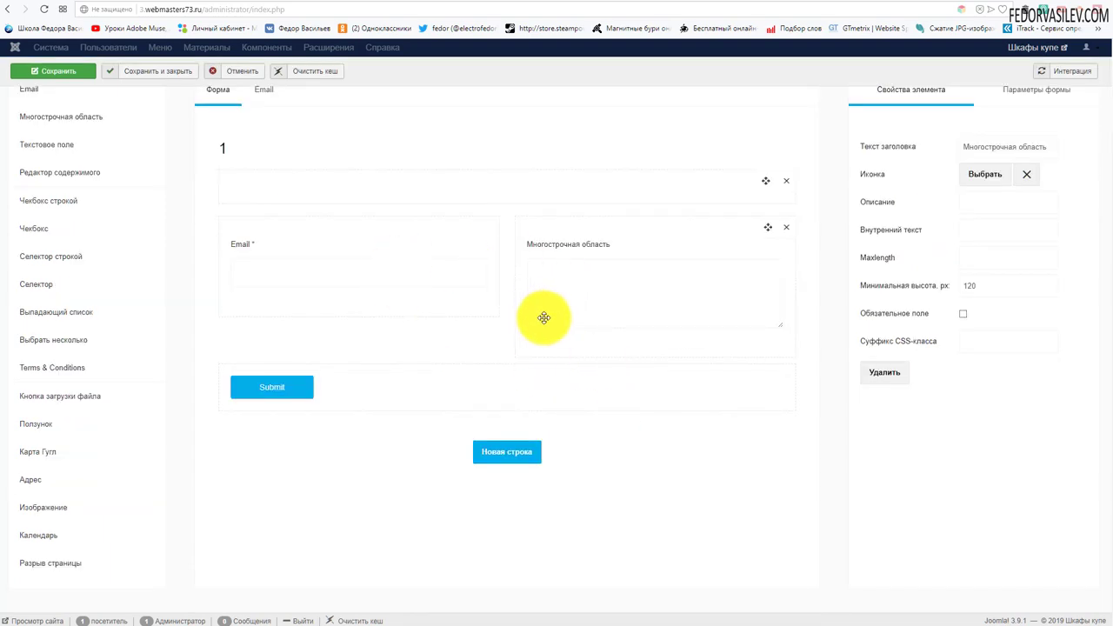
scroll(976, 231, up, 2)
click(1007, 204)
scroll(956, 390, down, 5)
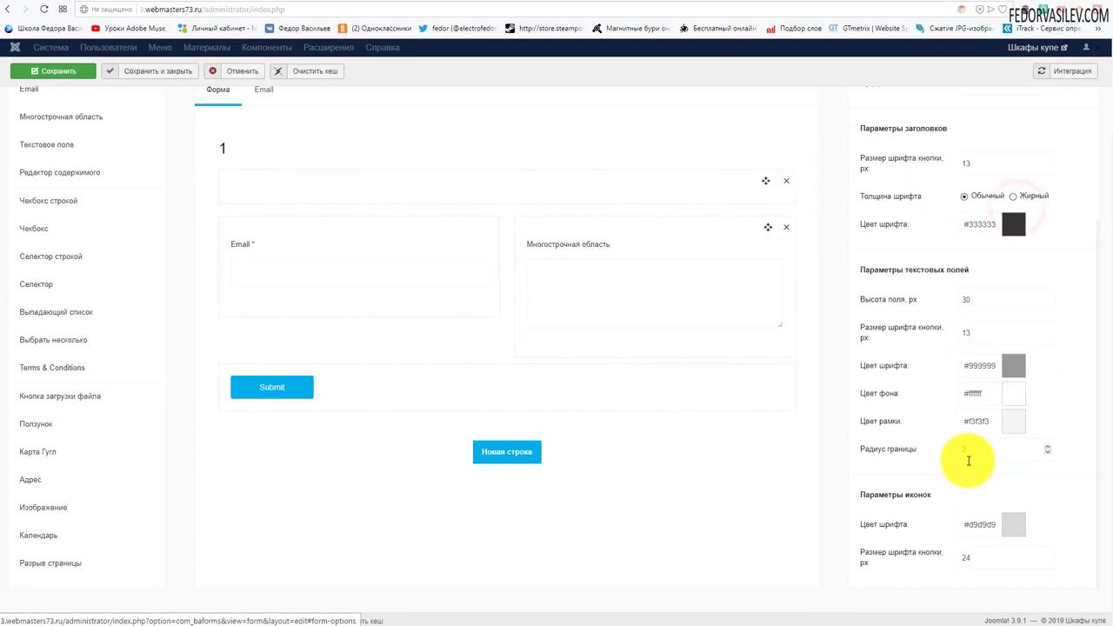
scroll(968, 460, up, 2)
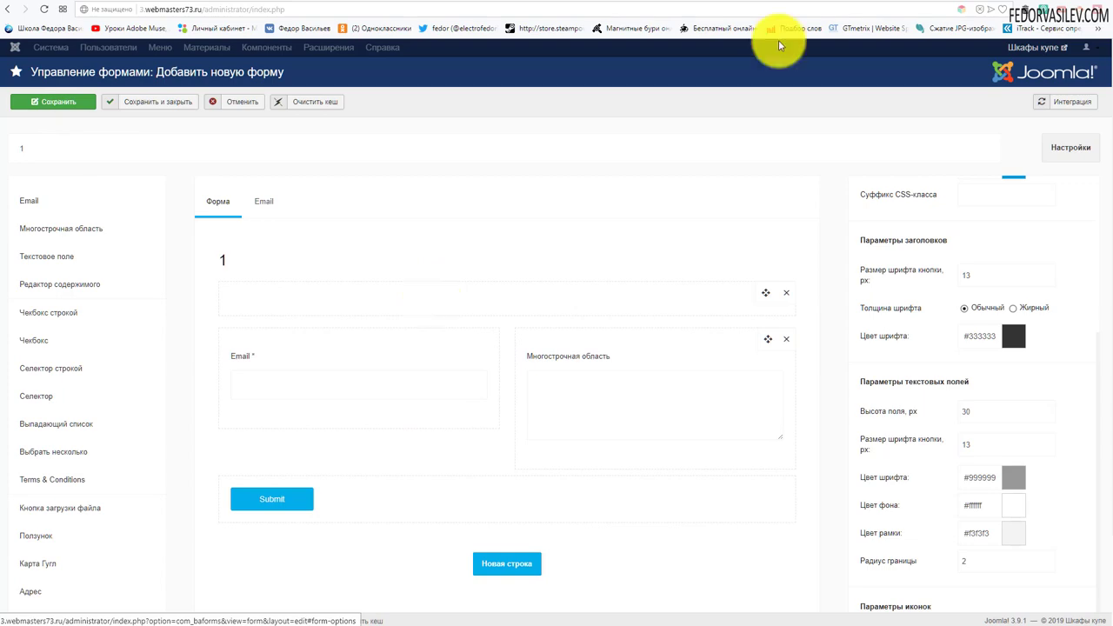
Step: In the gallery page editor, insert the Balbooa Forms plugin with Форма для всплыв. окна below the ХОЧУ ДИЗАЙН МАКЕТ button
click(808, 1)
scroll(566, 386, down, 15)
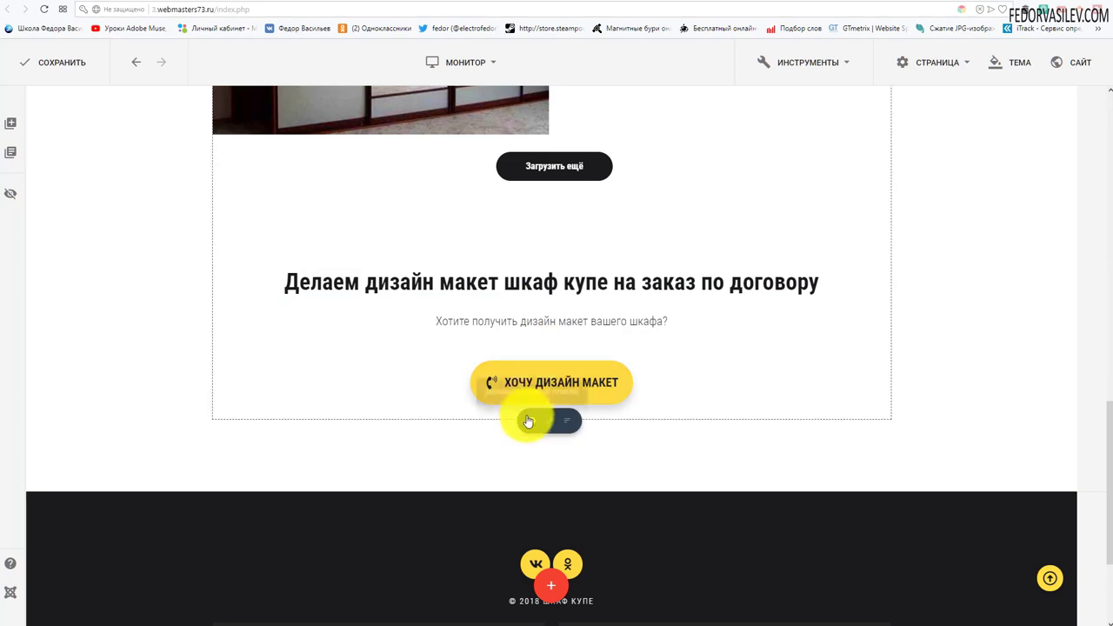
click(527, 415)
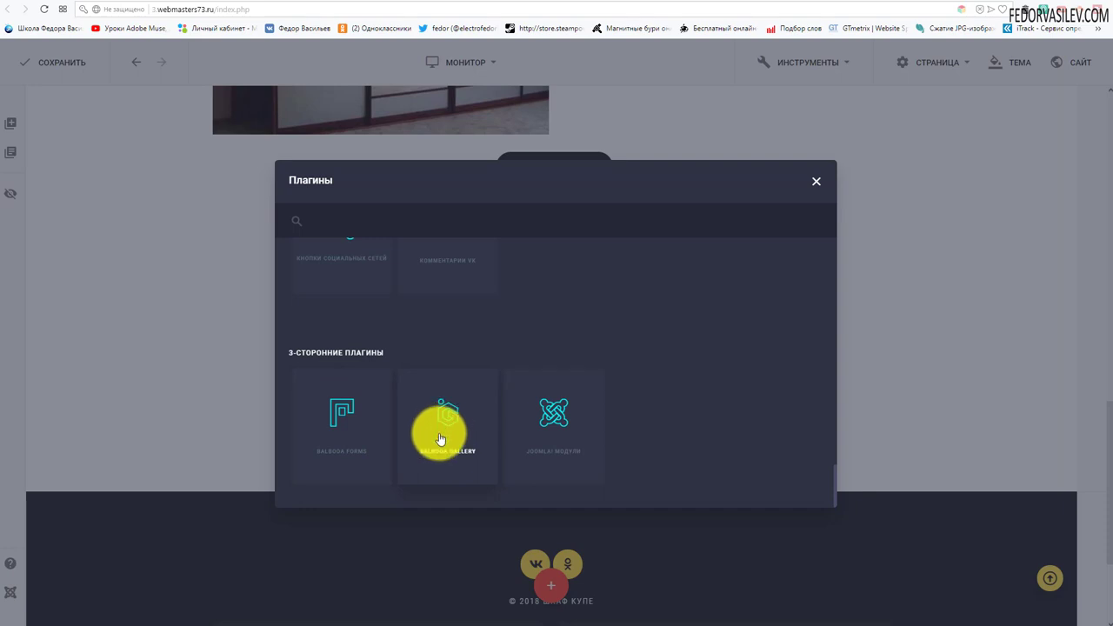
click(343, 407)
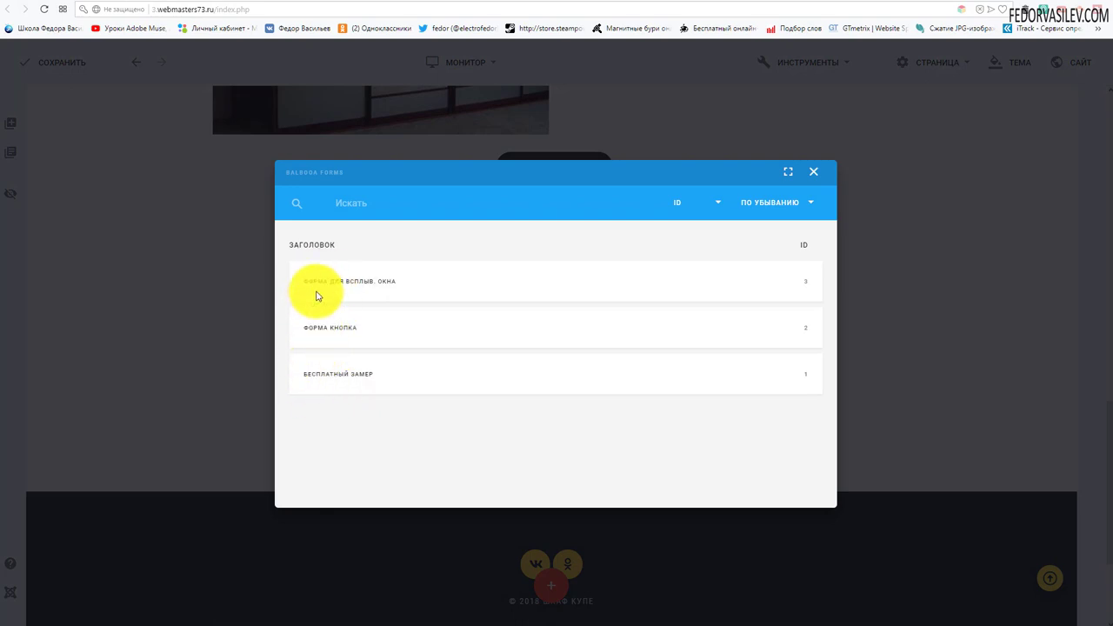
click(353, 283)
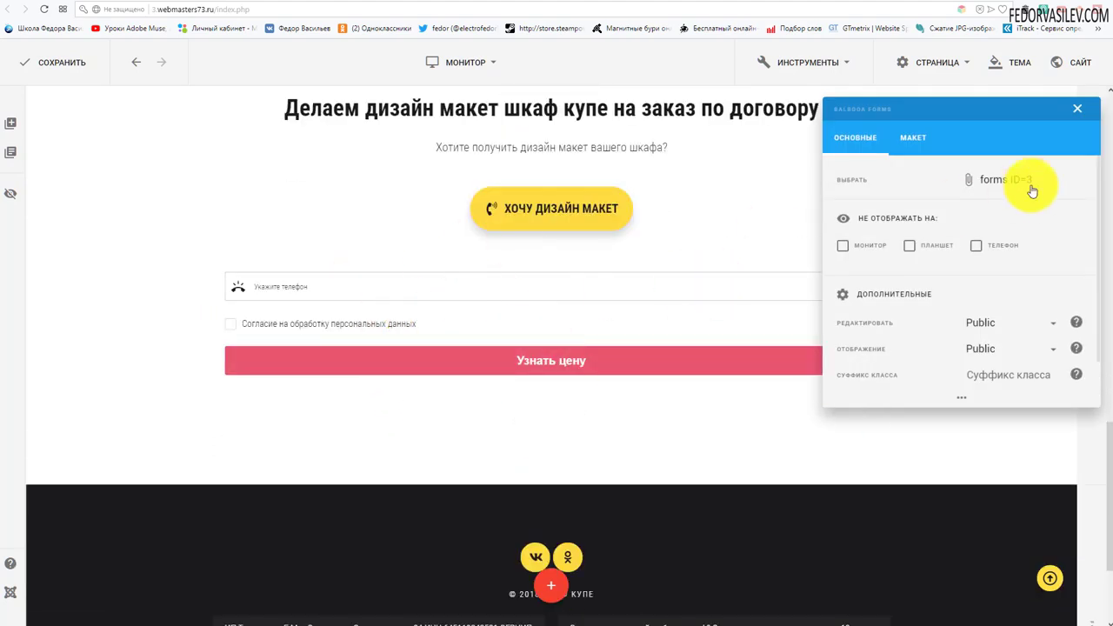
click(1078, 108)
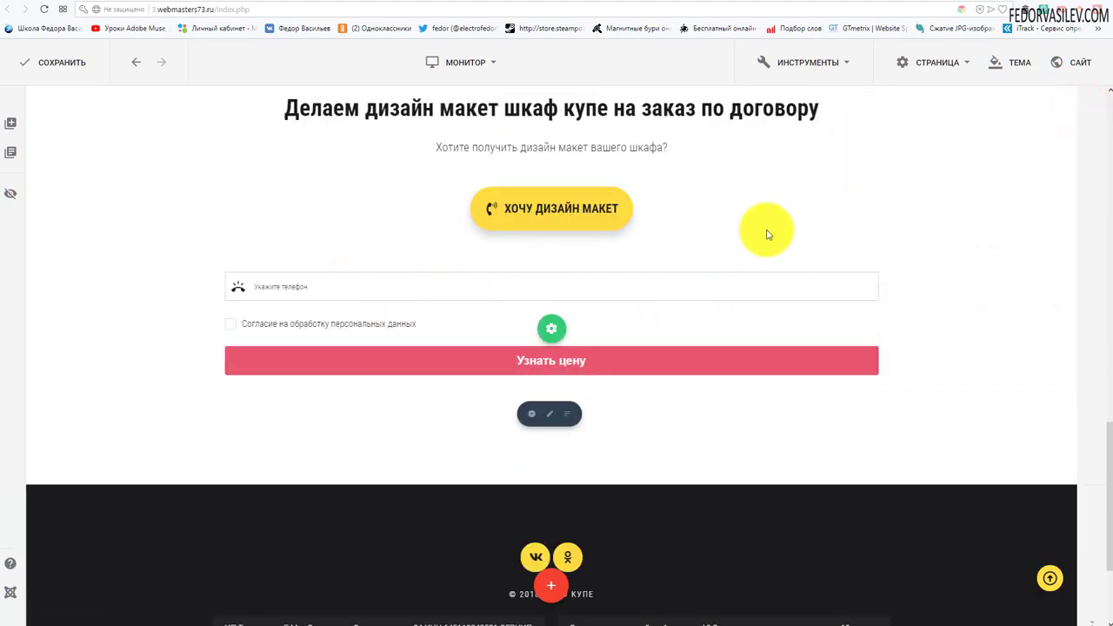
Step: Discard the unsaved new form, look at the live gallery page and return to the forms list
click(811, 1)
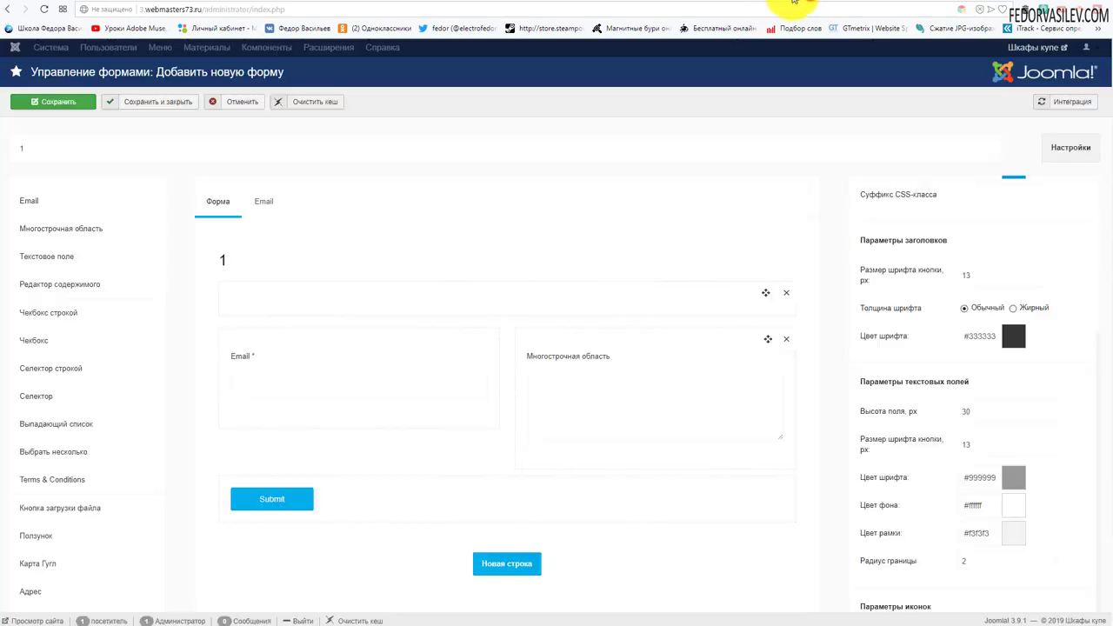
click(248, 102)
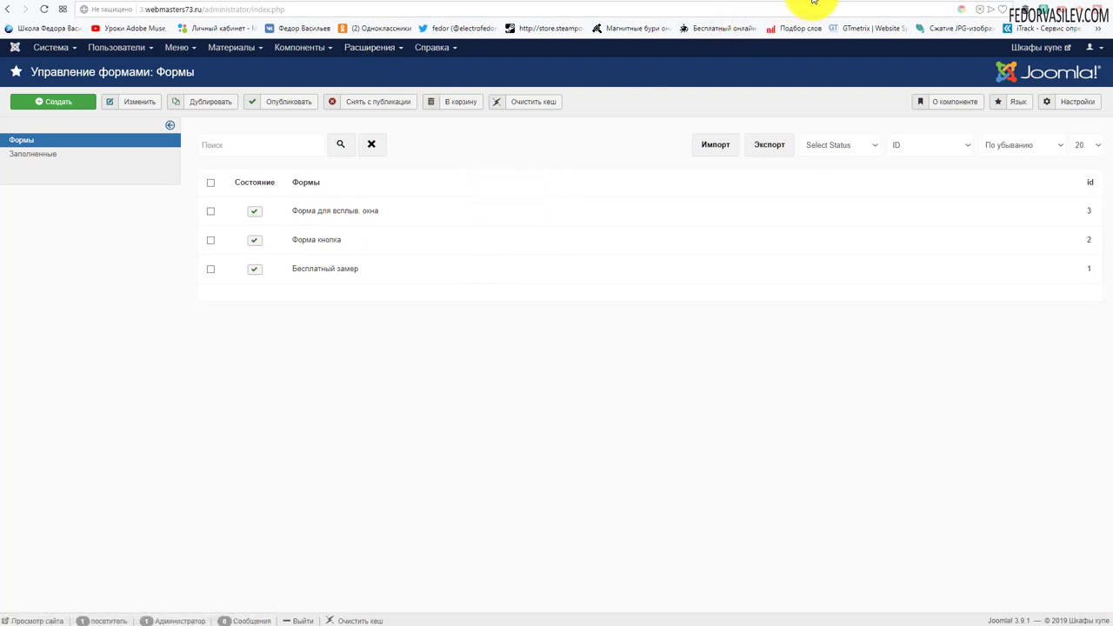
click(805, 3)
scroll(783, 200, up, 2)
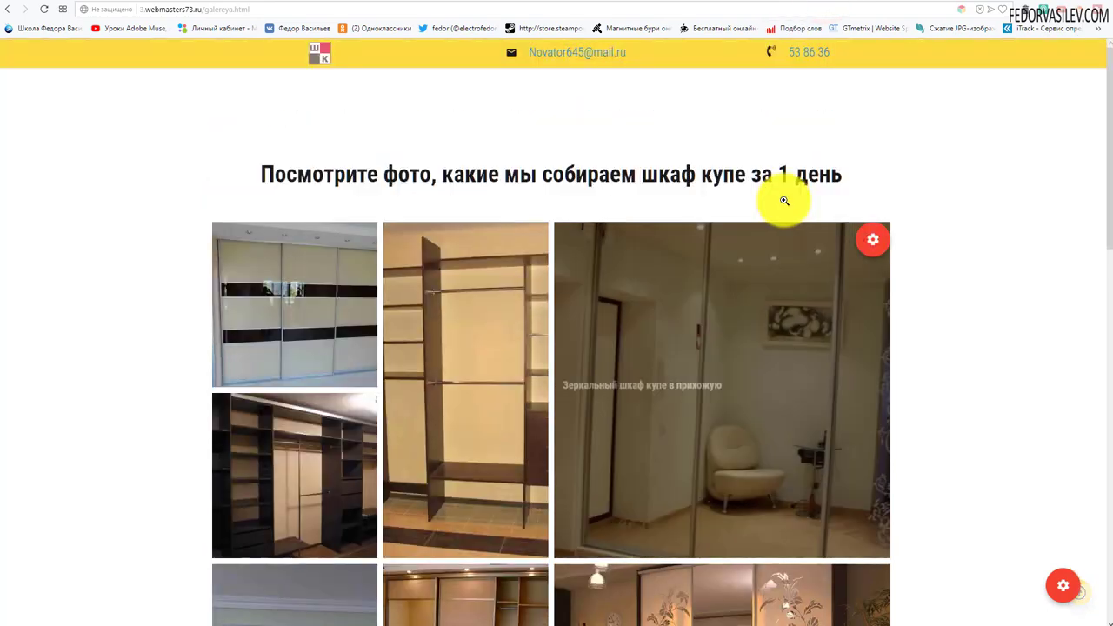
click(788, 2)
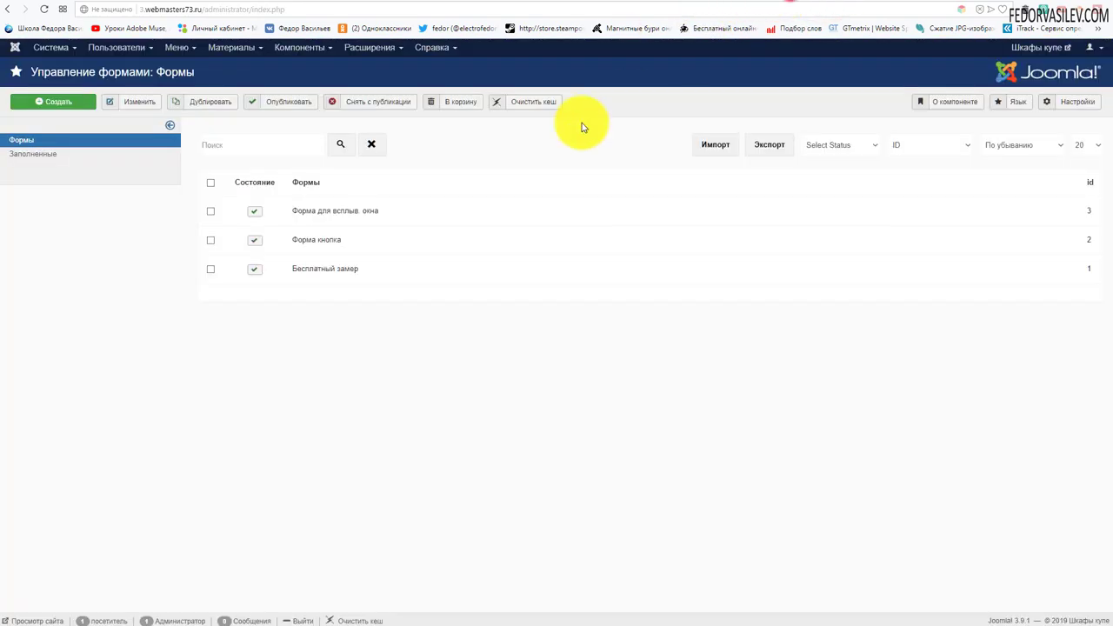
Step: Go to the Gridbox component and open the site's main page in the page editor
click(305, 47)
mouse_move(364, 57)
mouse_move(315, 49)
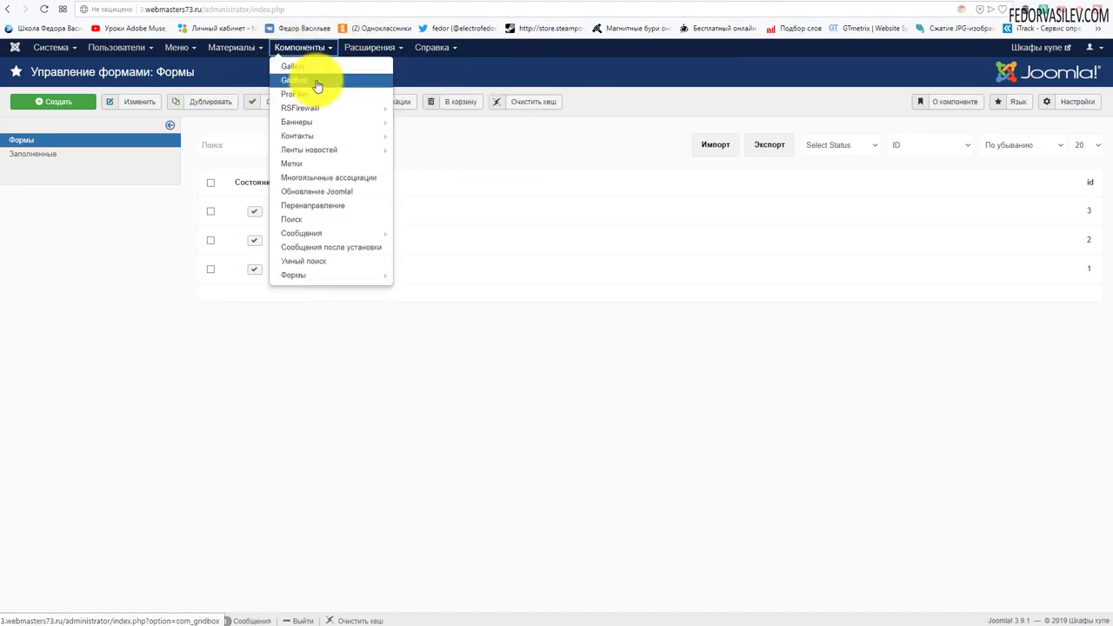
click(317, 83)
click(341, 255)
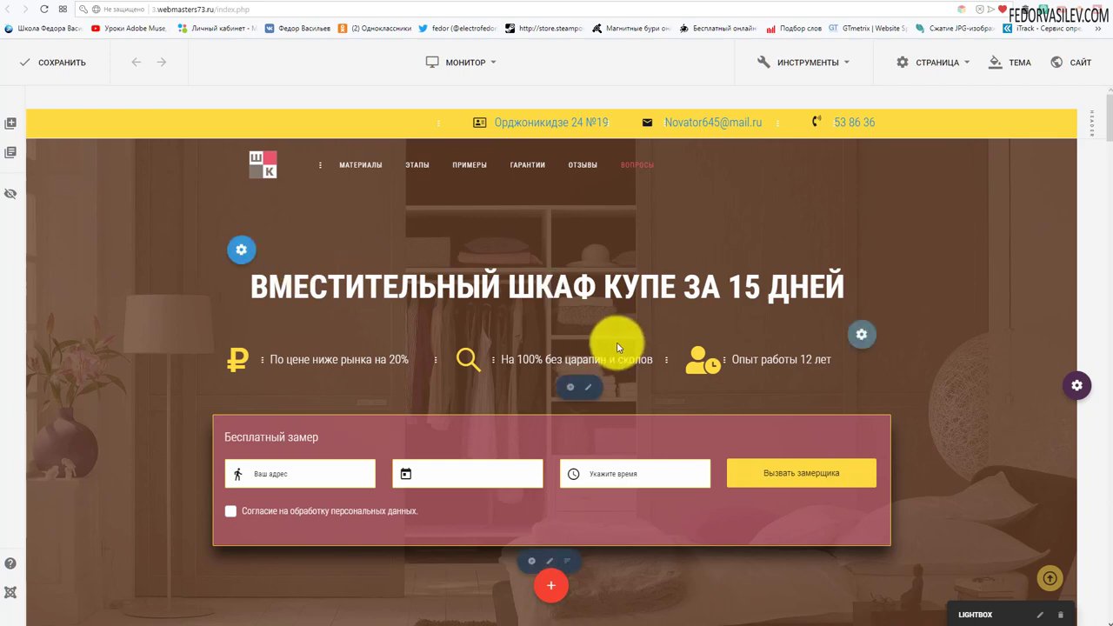
Step: Examine the content and settings of the existing Уже уходите? lightbox, and close it unchanged
click(1041, 615)
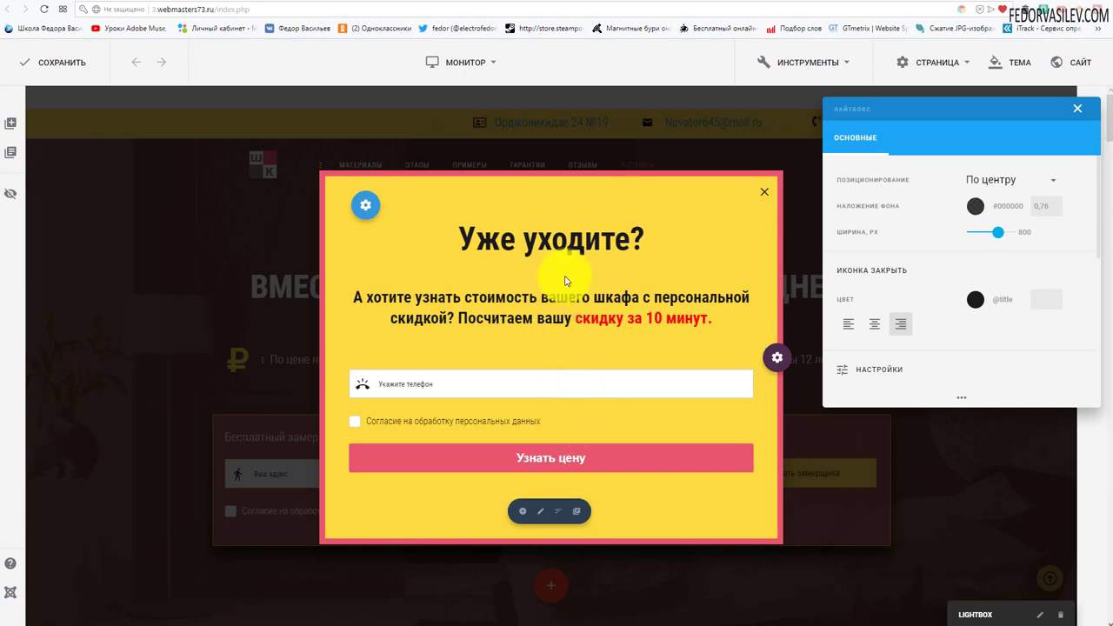
click(1076, 107)
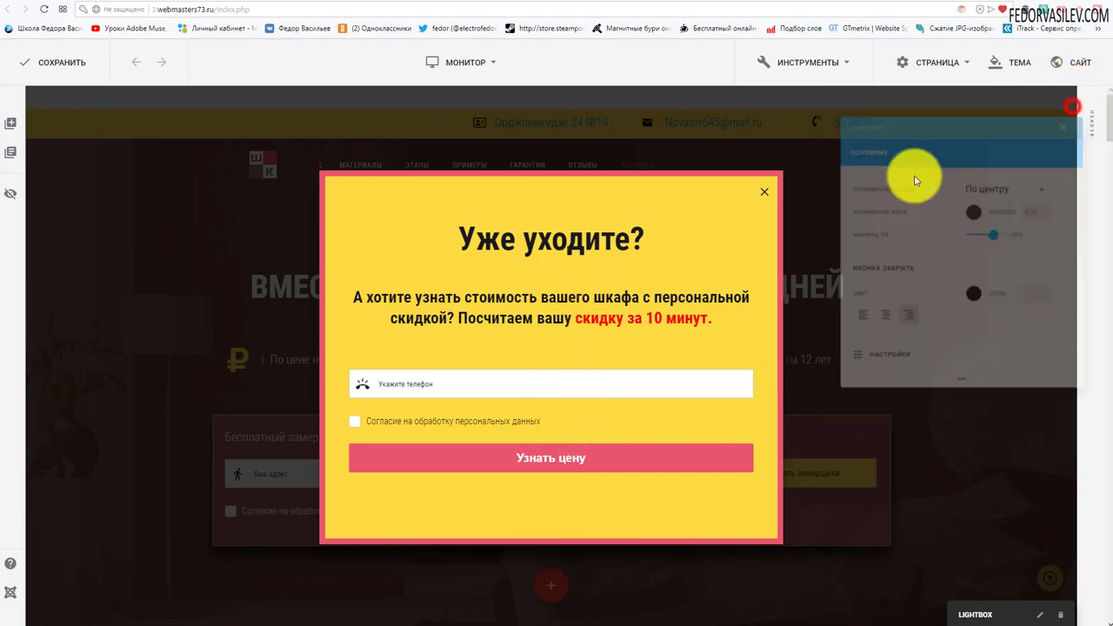
click(763, 193)
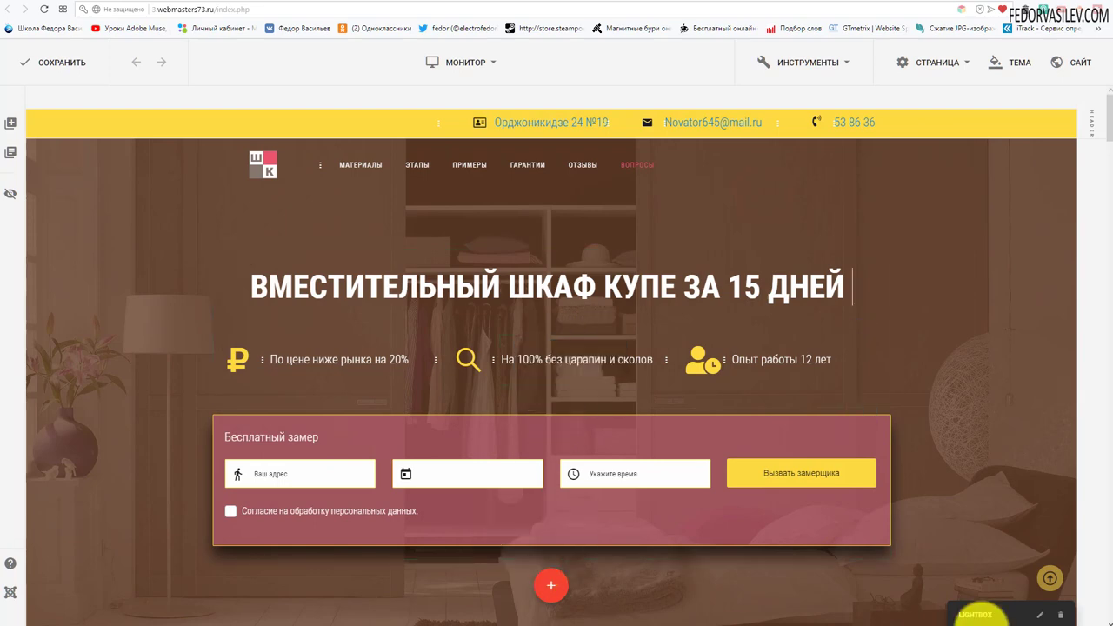
Step: Add a new Лайтбокс plugin to the main page and open the empty lightbox with its settings
click(571, 386)
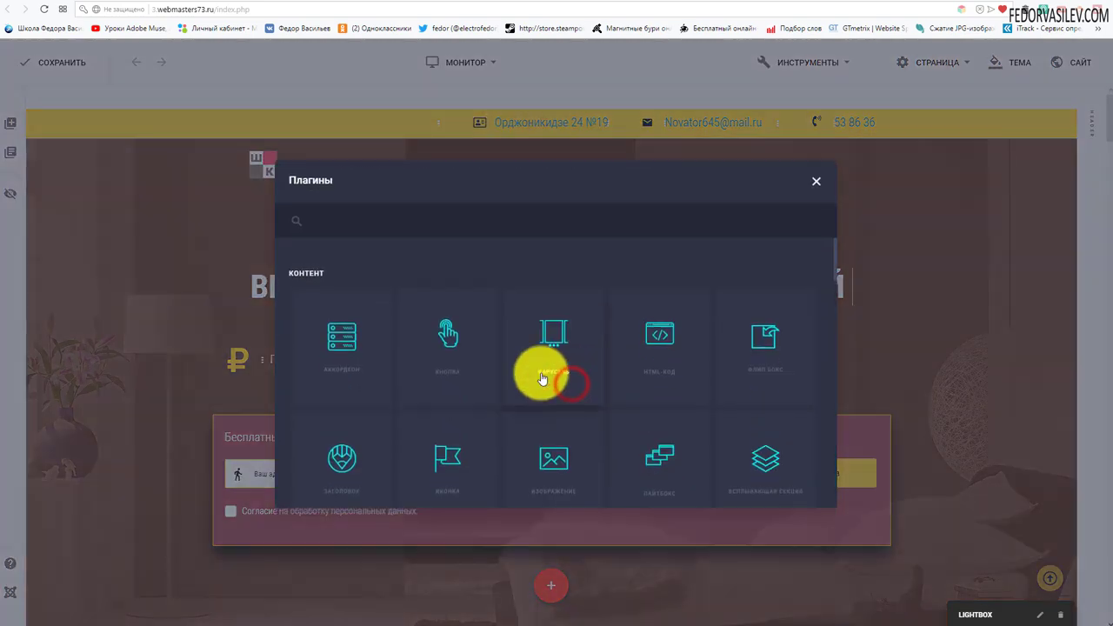
scroll(541, 372, down, 1)
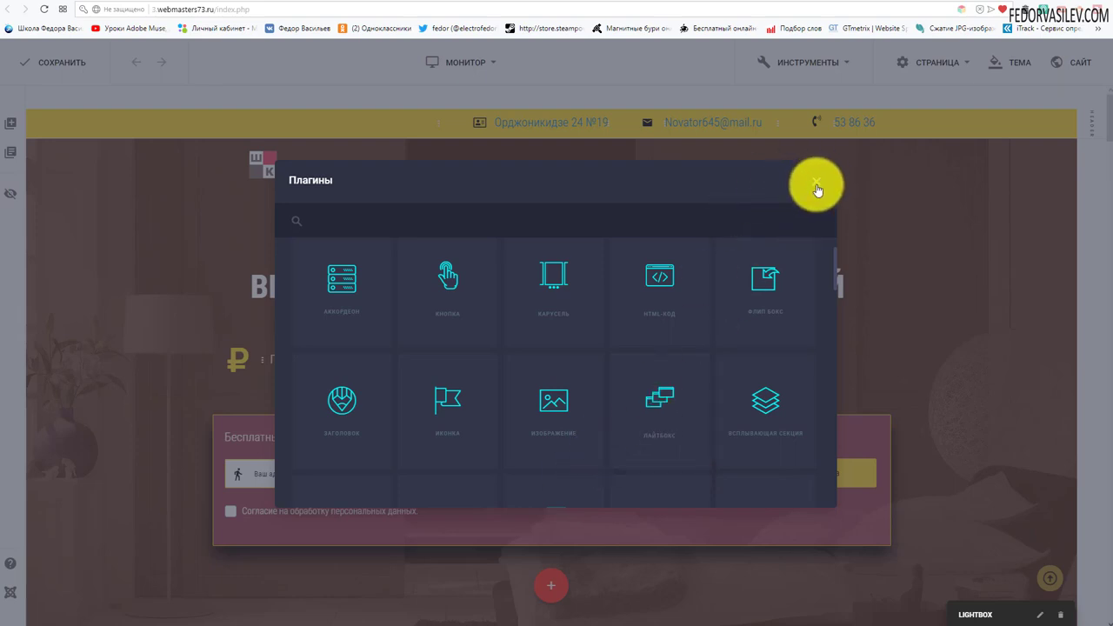
click(669, 399)
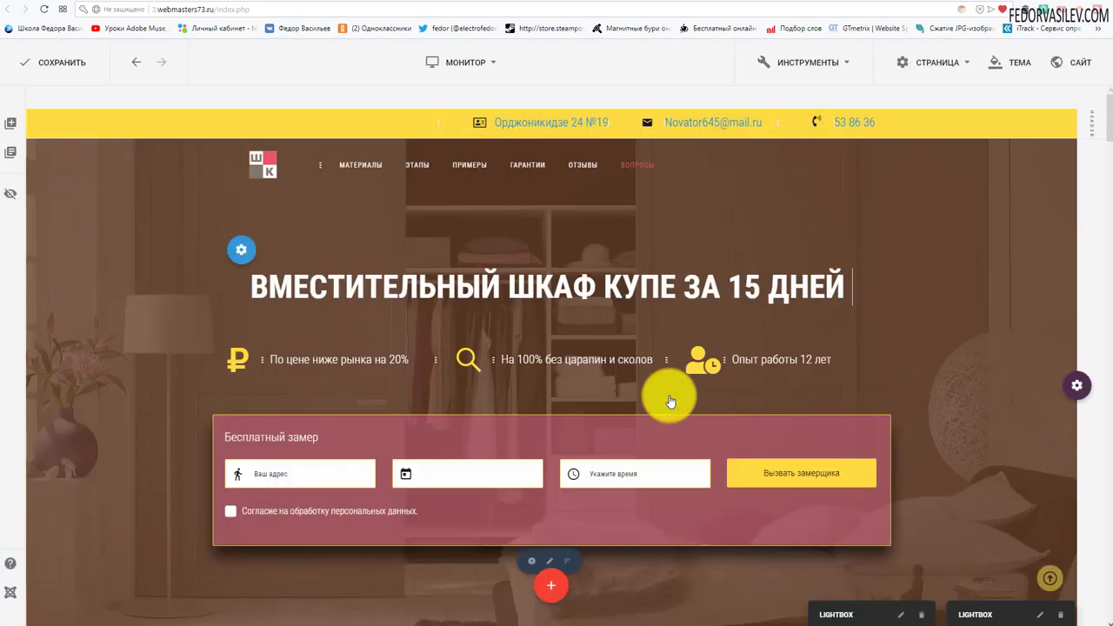
click(900, 616)
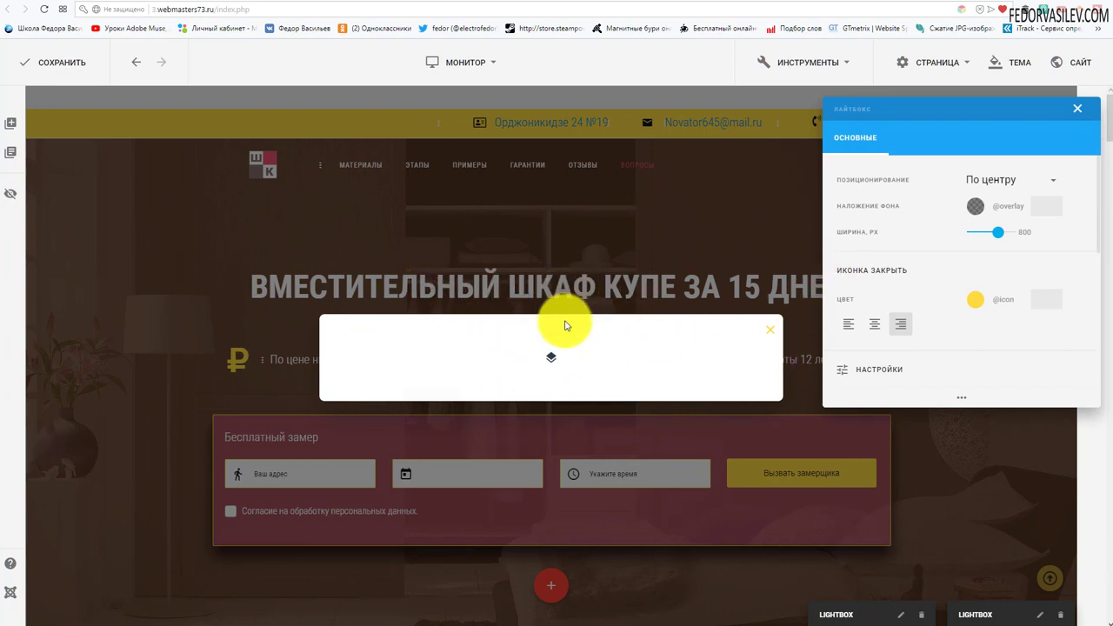
Step: Add a text plugin with its placeholder text to the empty lightbox
click(551, 358)
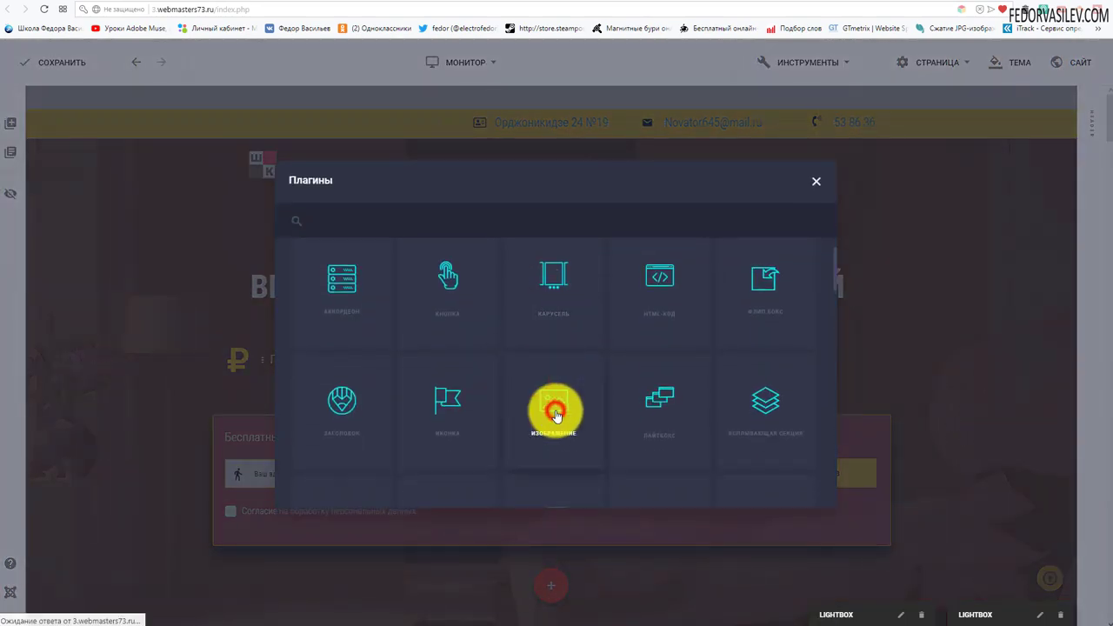
click(556, 418)
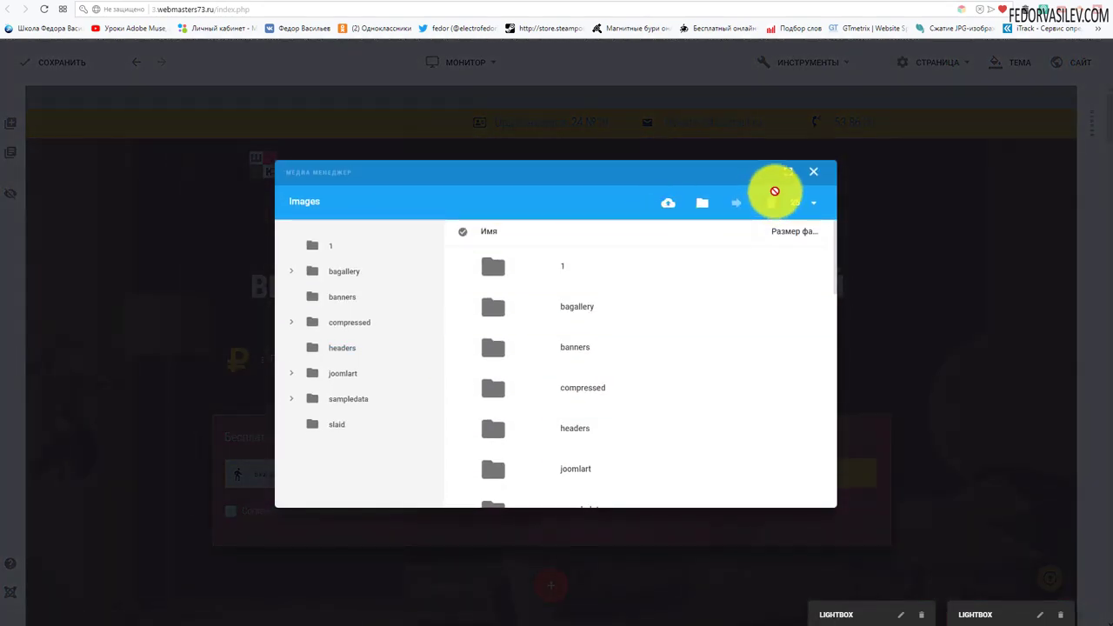
click(815, 178)
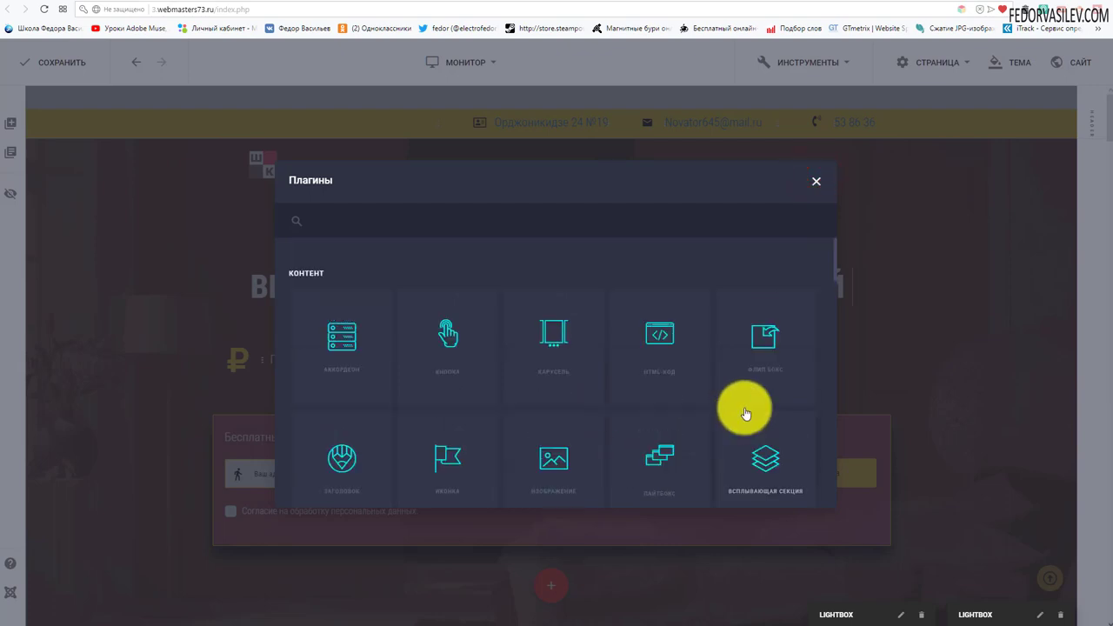
scroll(745, 404, down, 5)
scroll(748, 313, up, 5)
click(757, 279)
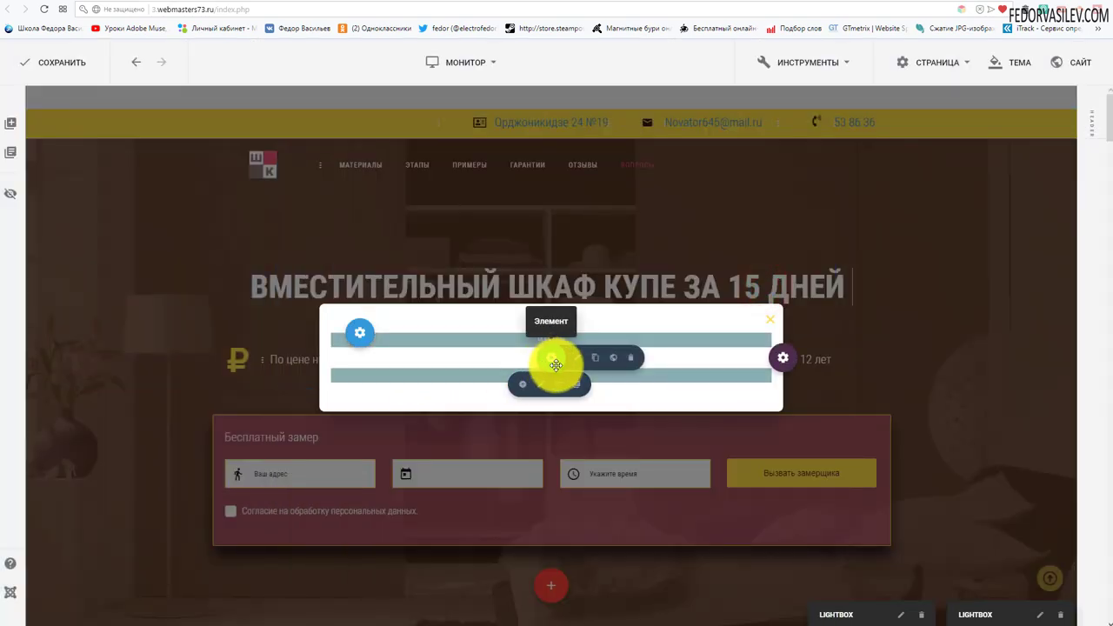
Step: Set the lightbox's background colour to red #b52121 and close its settings
click(758, 356)
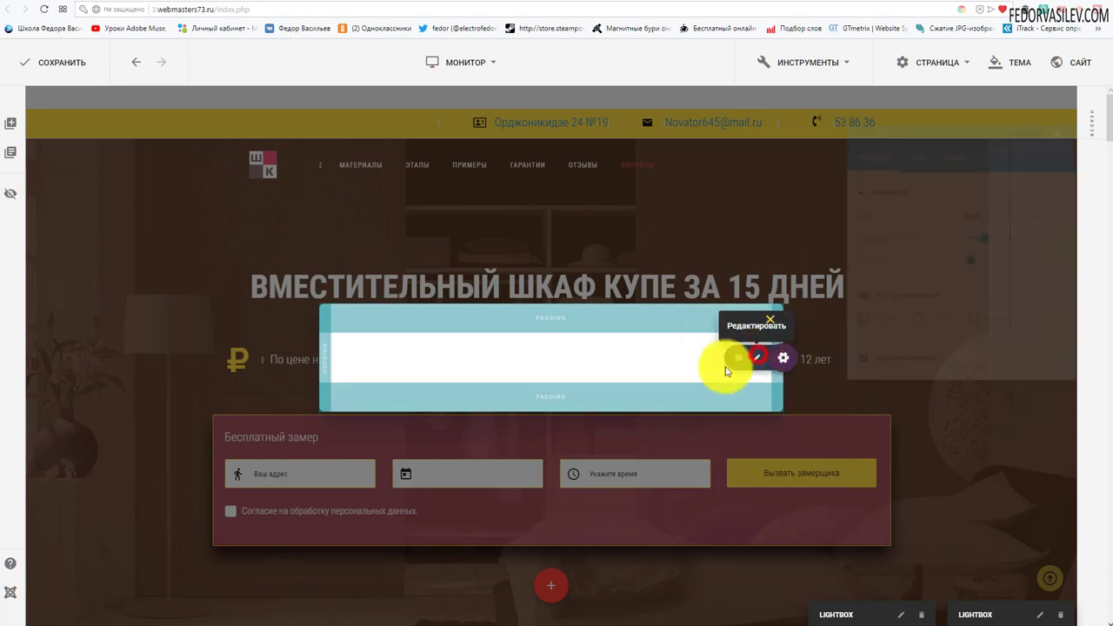
click(908, 138)
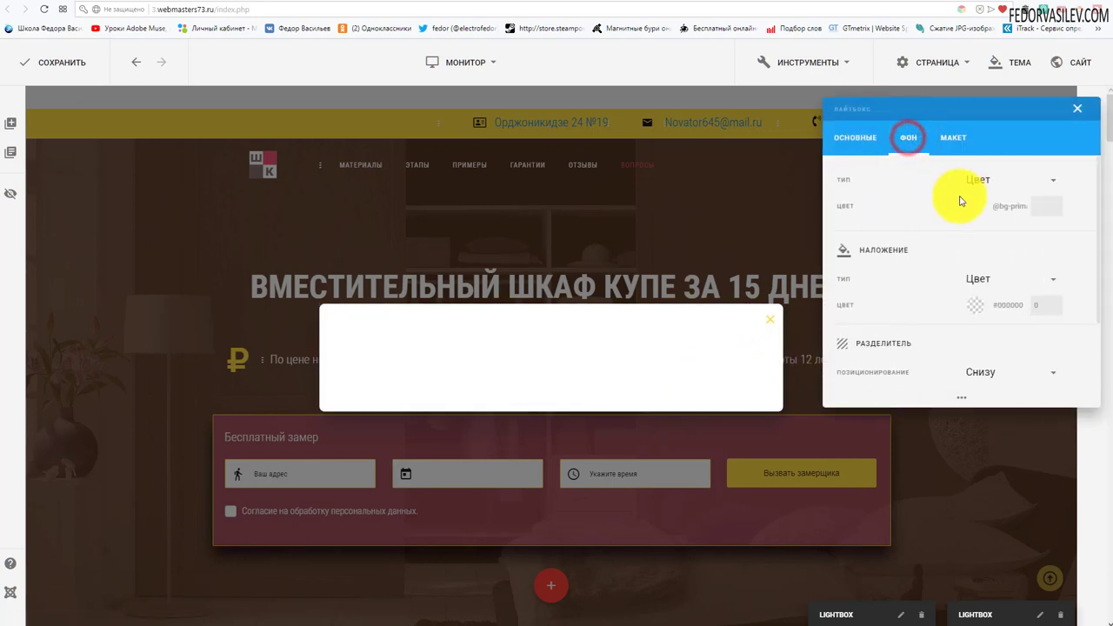
click(977, 207)
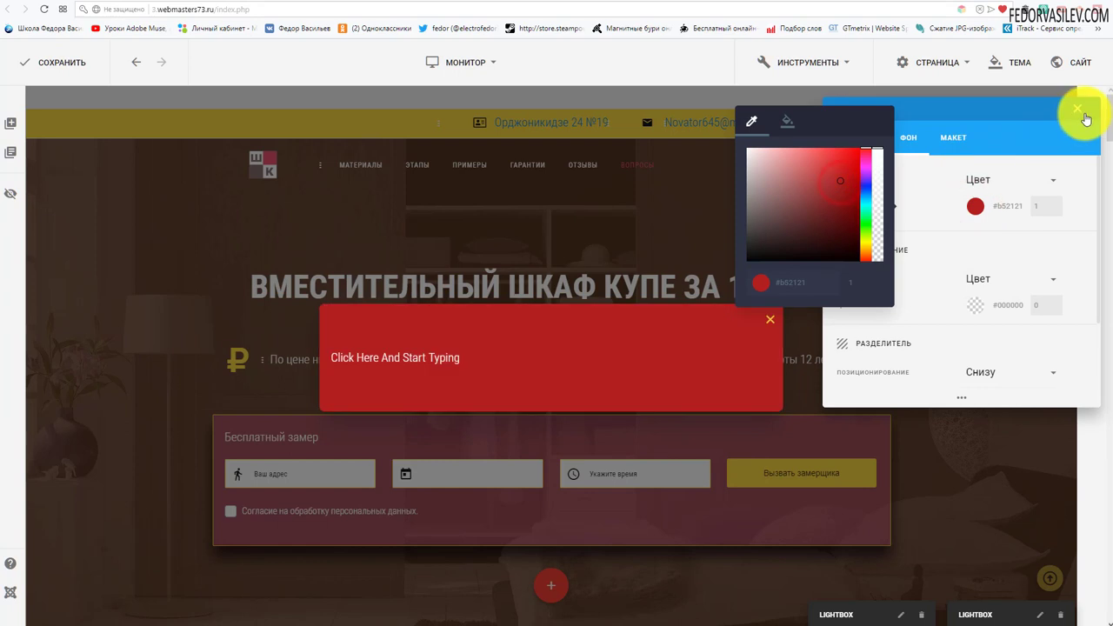
click(1078, 108)
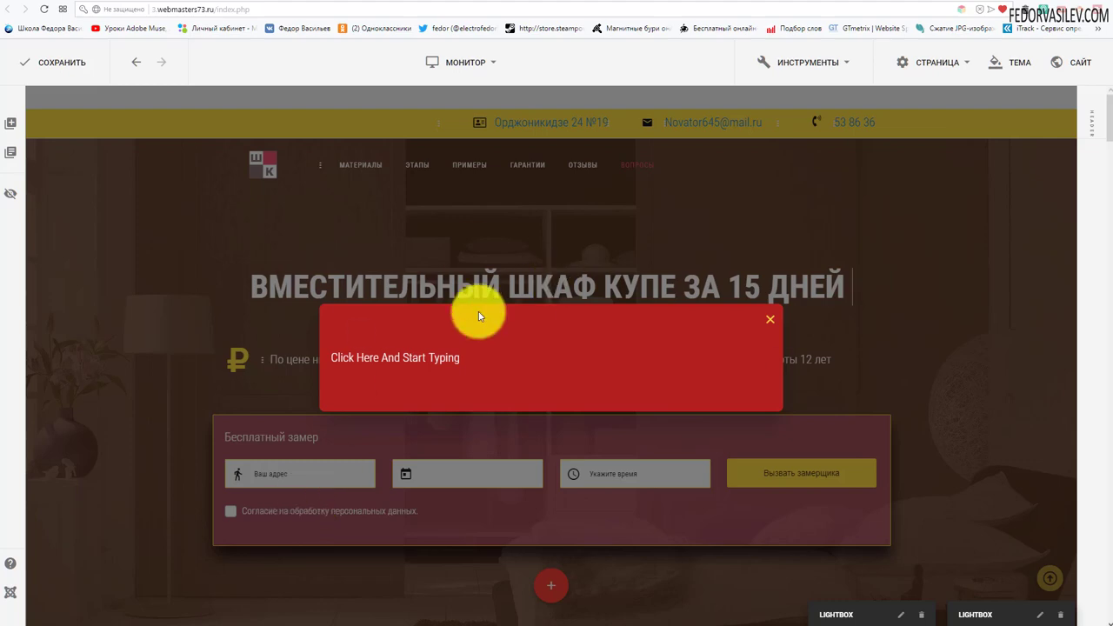
Step: Delete the newly added red lightbox from the main page and confirm the removal
click(923, 618)
click(593, 325)
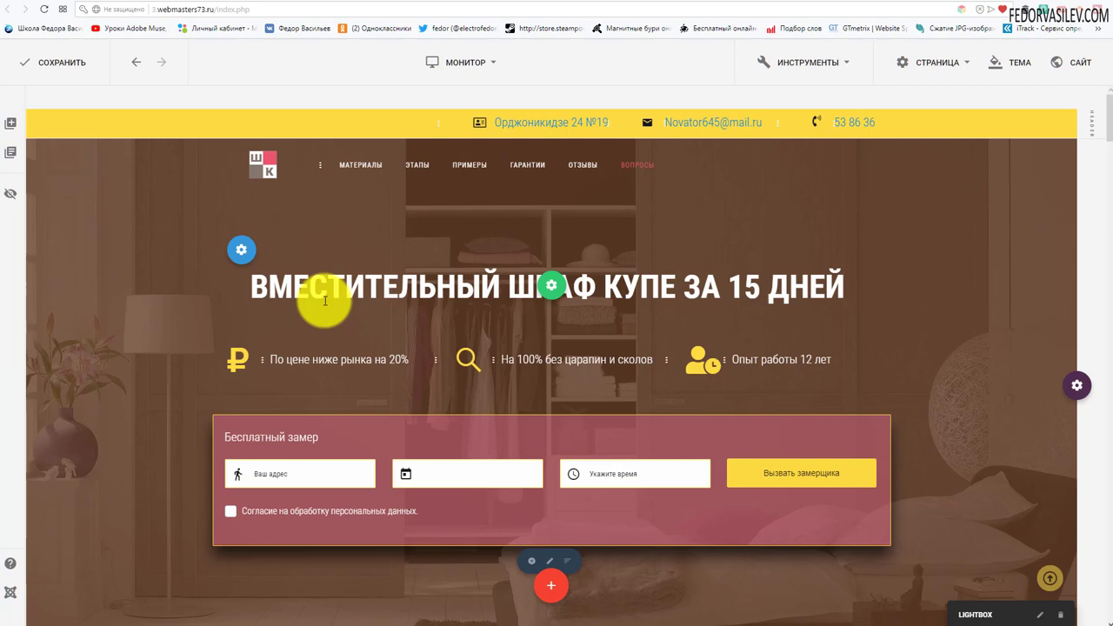
click(160, 233)
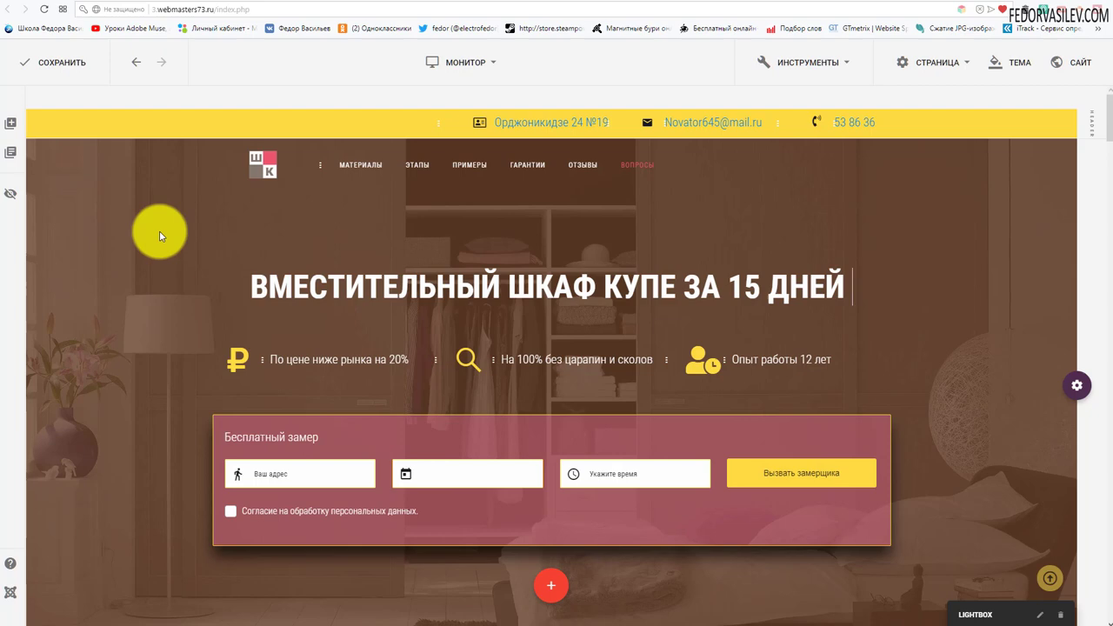